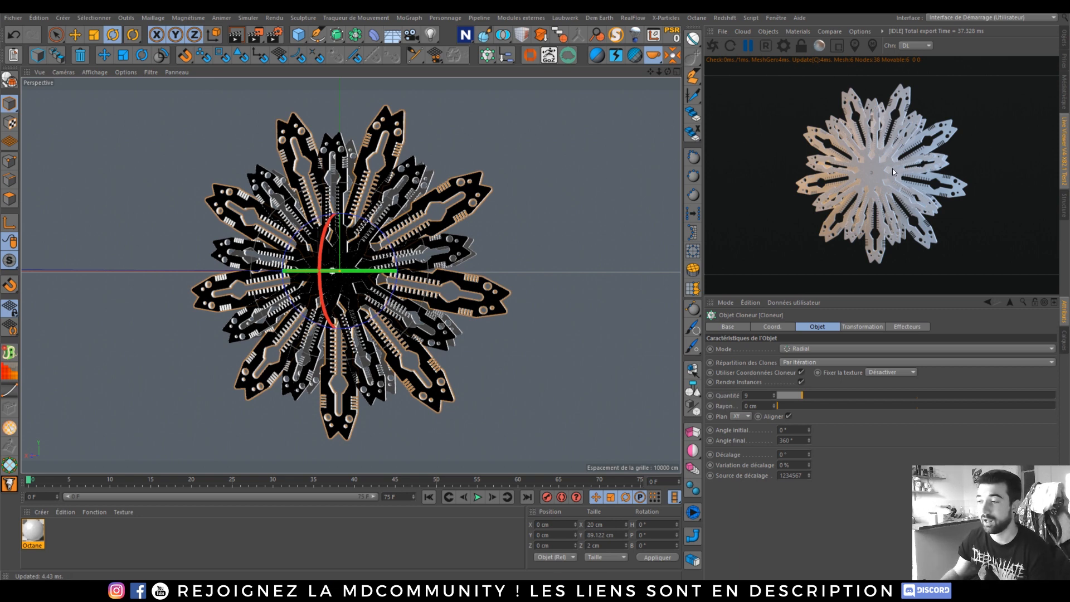
Compare the object list of the radial cloner scene with its Octane live render.
left_click(1064, 38)
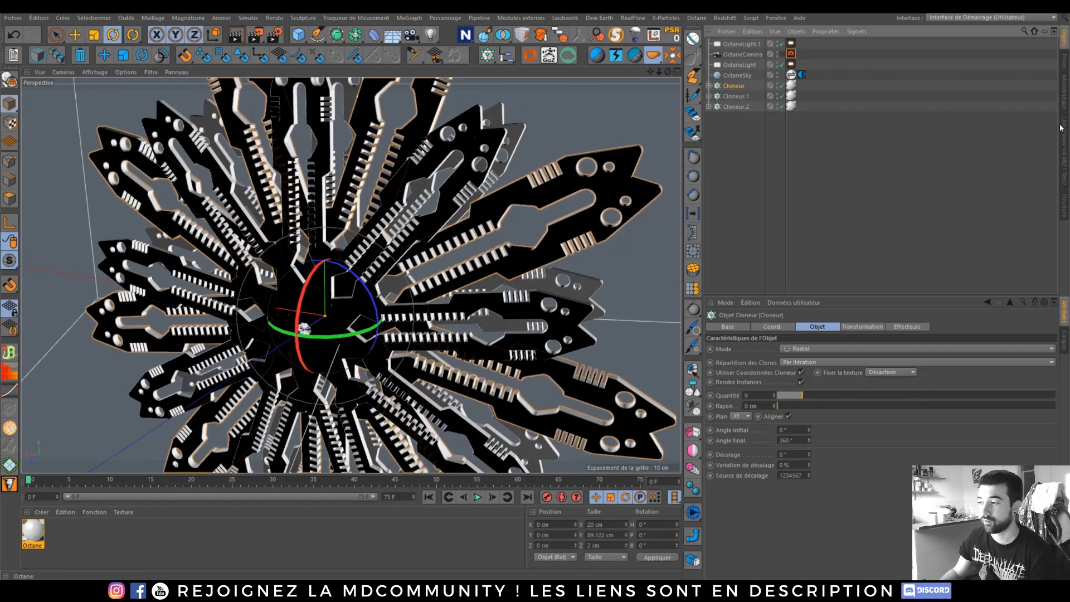
left_click(1063, 128)
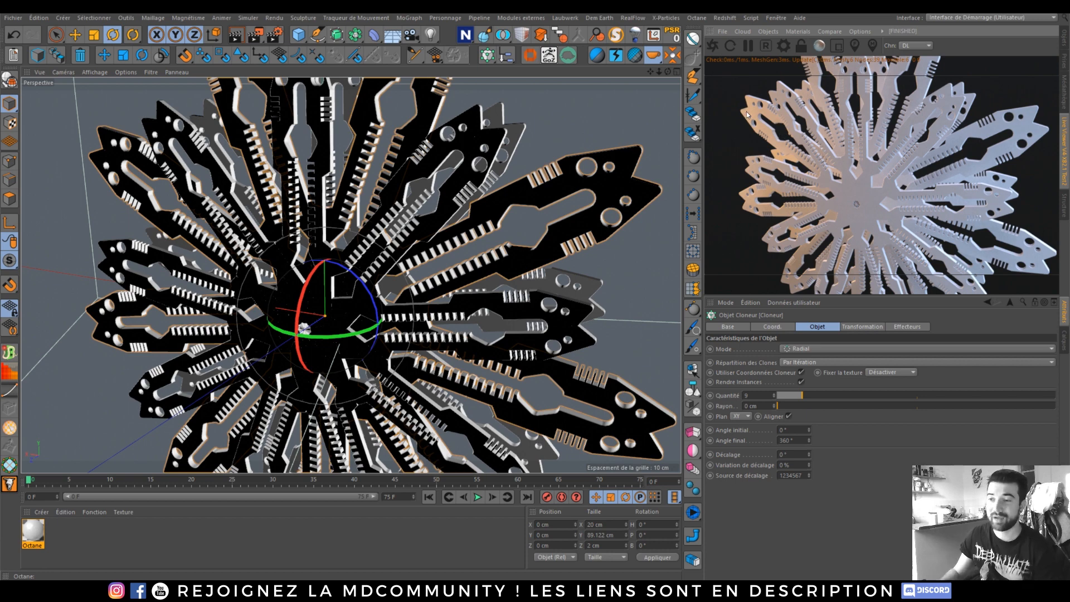
left_click(317, 34)
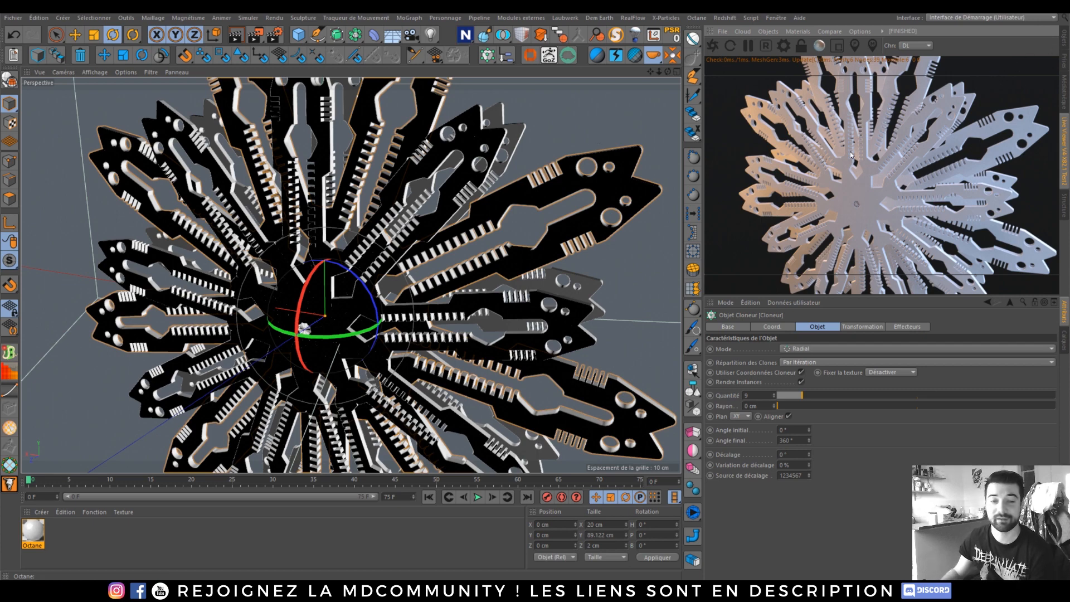
left_click(1062, 42)
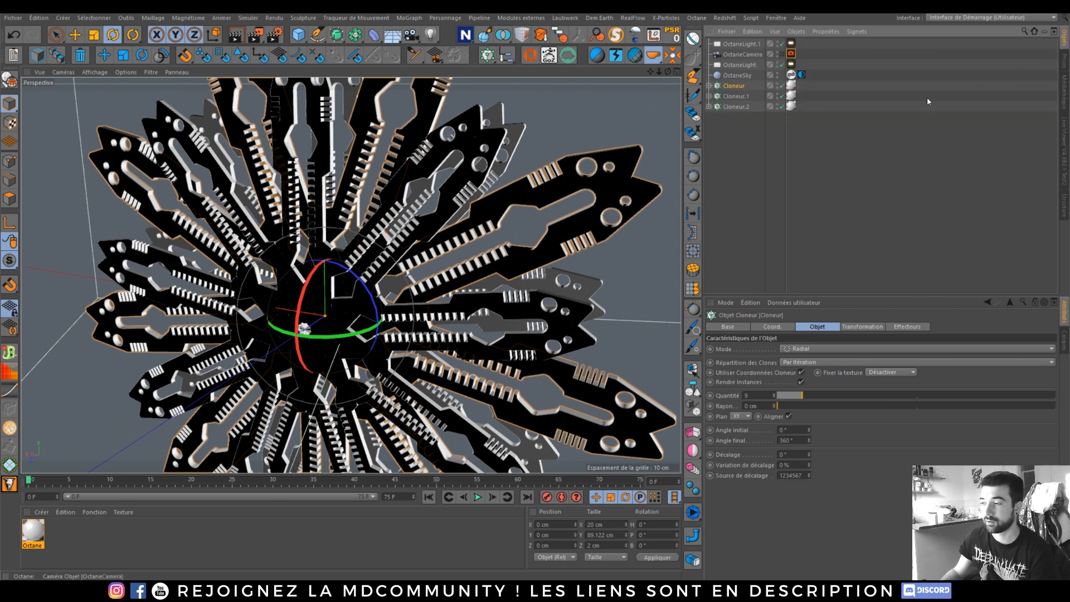
Switch to the browser, find the skull collaboration video on the mhsprod Instagram page and play it.
mouse_move(115, 594)
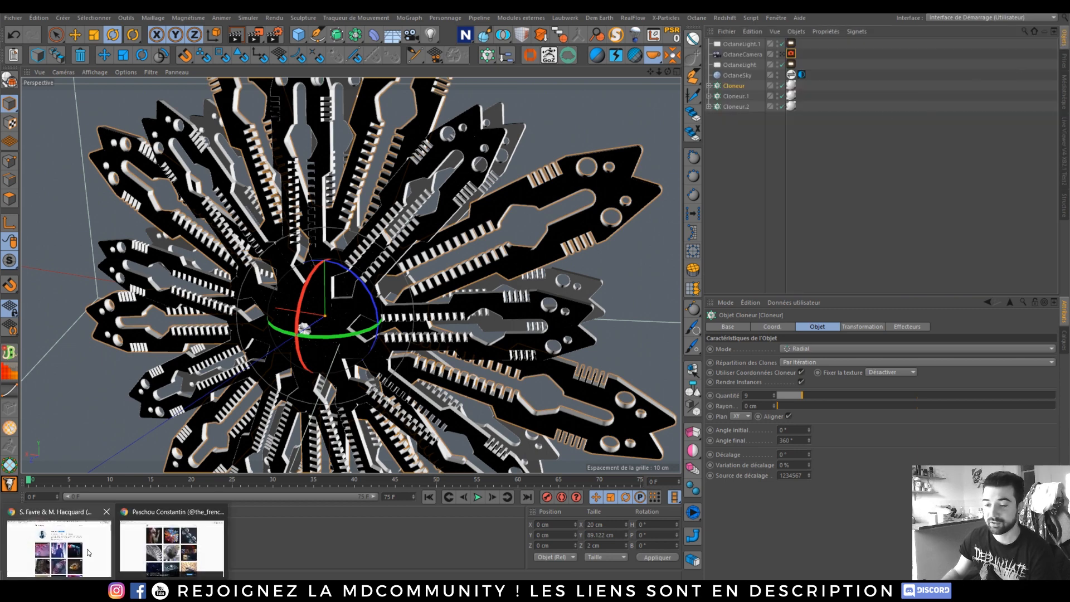
left_click(59, 549)
scroll(877, 248, "down", 12)
scroll(879, 254, "down", 20)
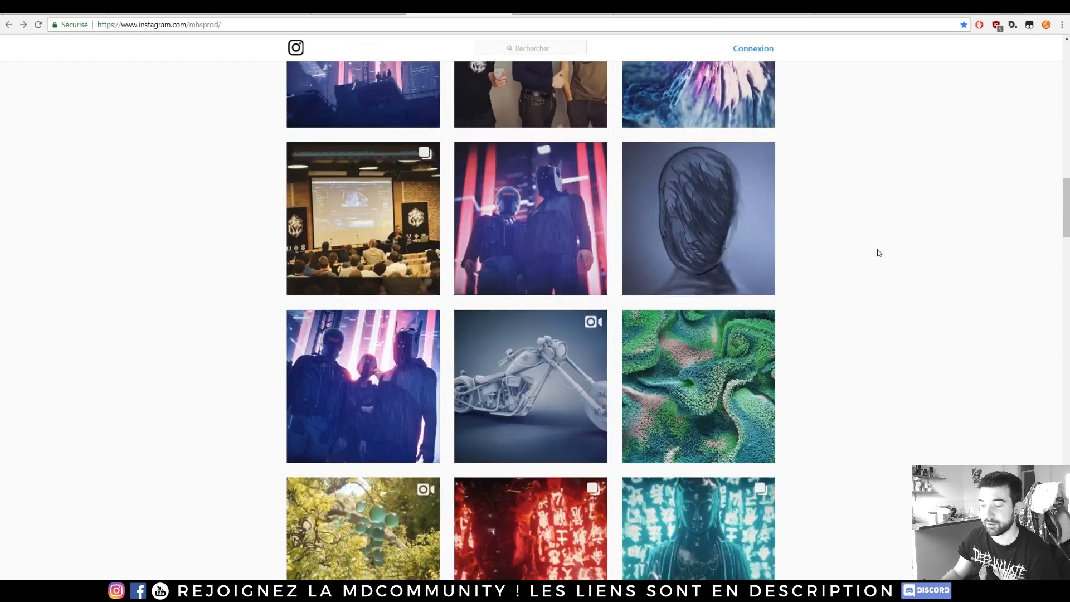
scroll(877, 260, "down", 9)
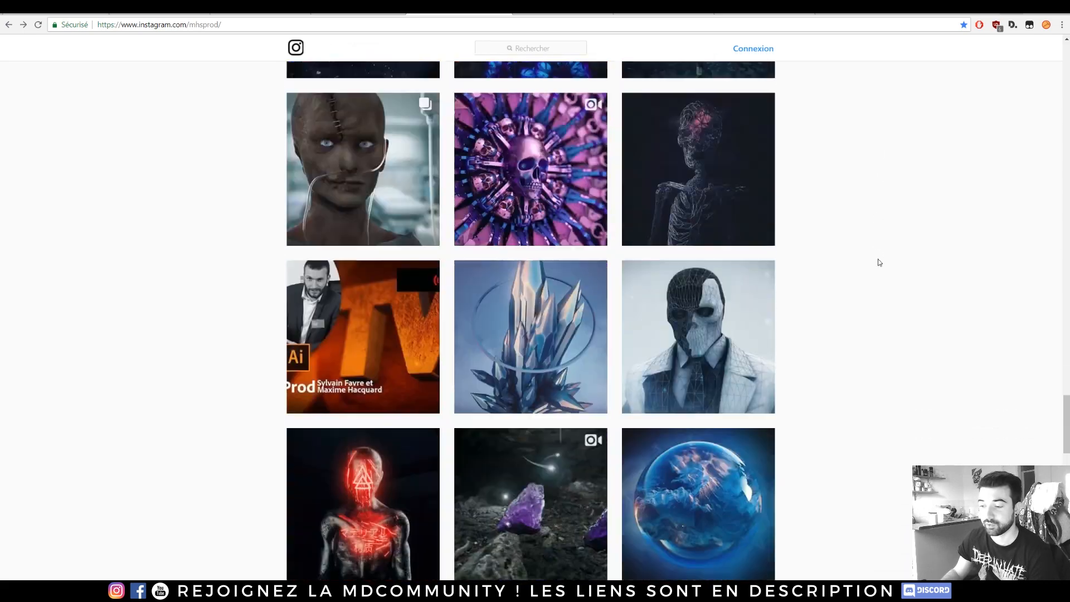
left_click(538, 196)
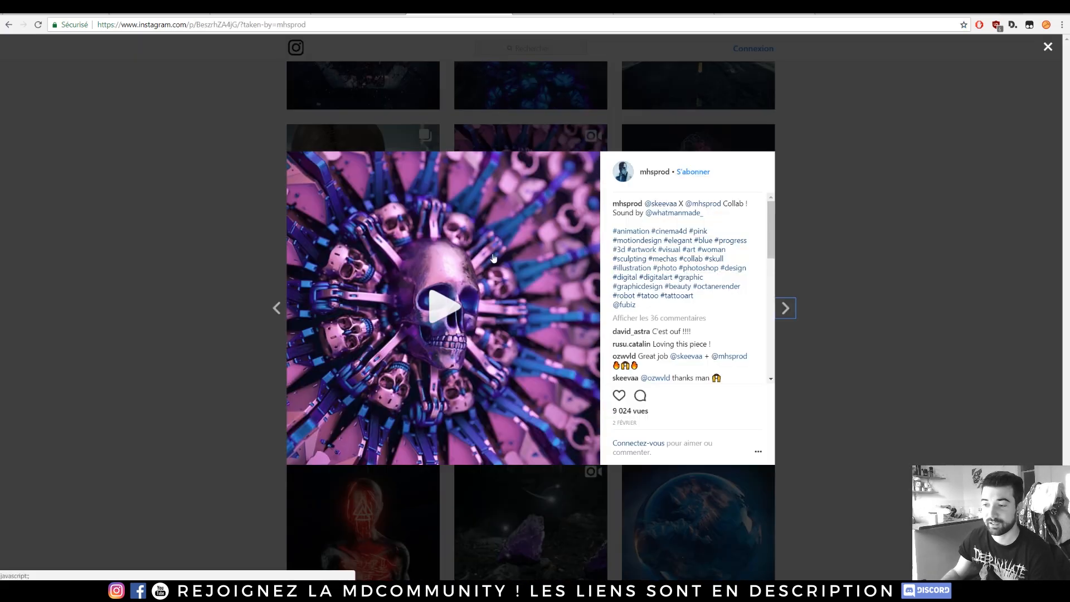
left_click(437, 302)
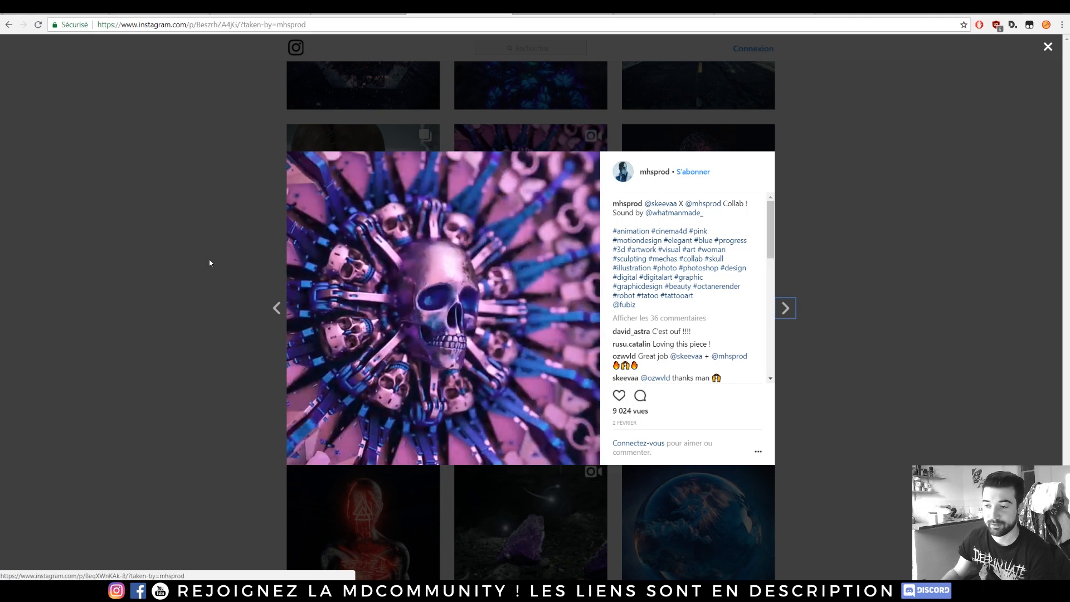
left_click(209, 263)
Return to Cinema 4D, try a final angle of 533° on the Cloneur.2 cloner and undo the change.
left_click(337, 591)
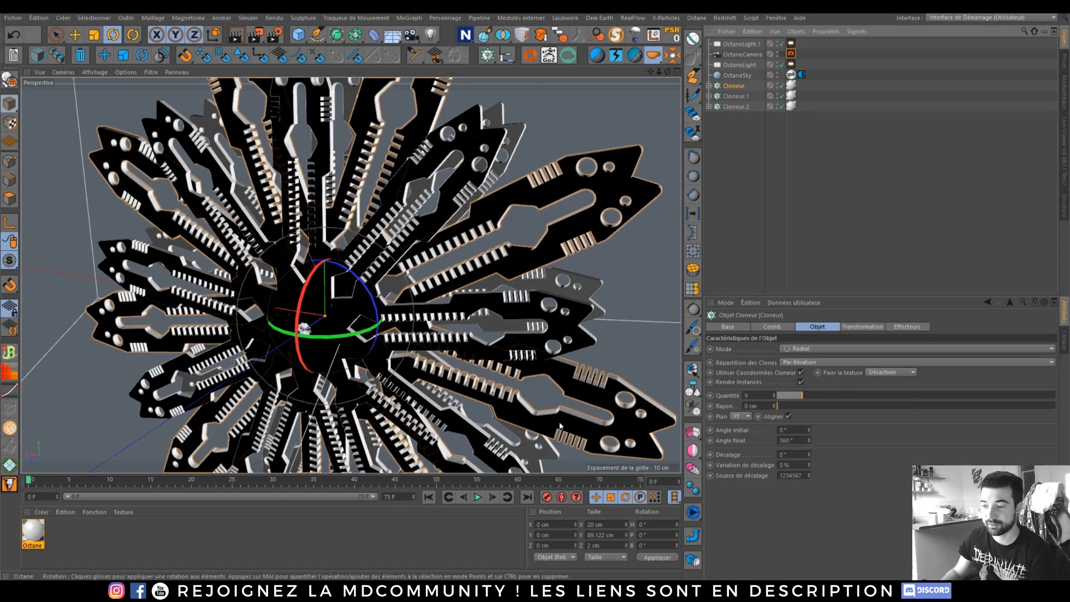
left_click(735, 107)
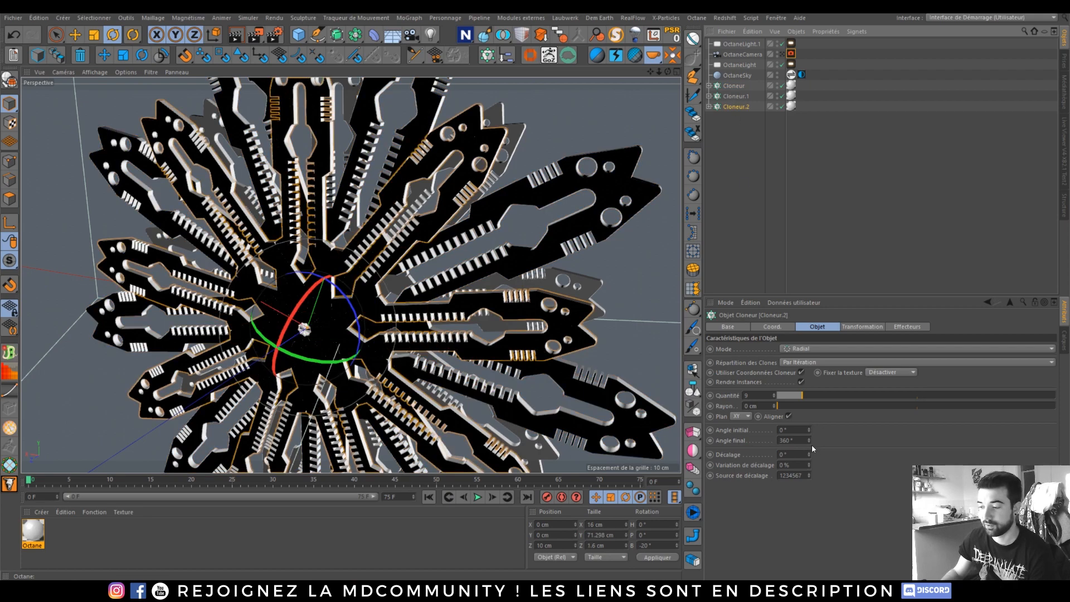
left_click_drag(810, 439, 810, 344)
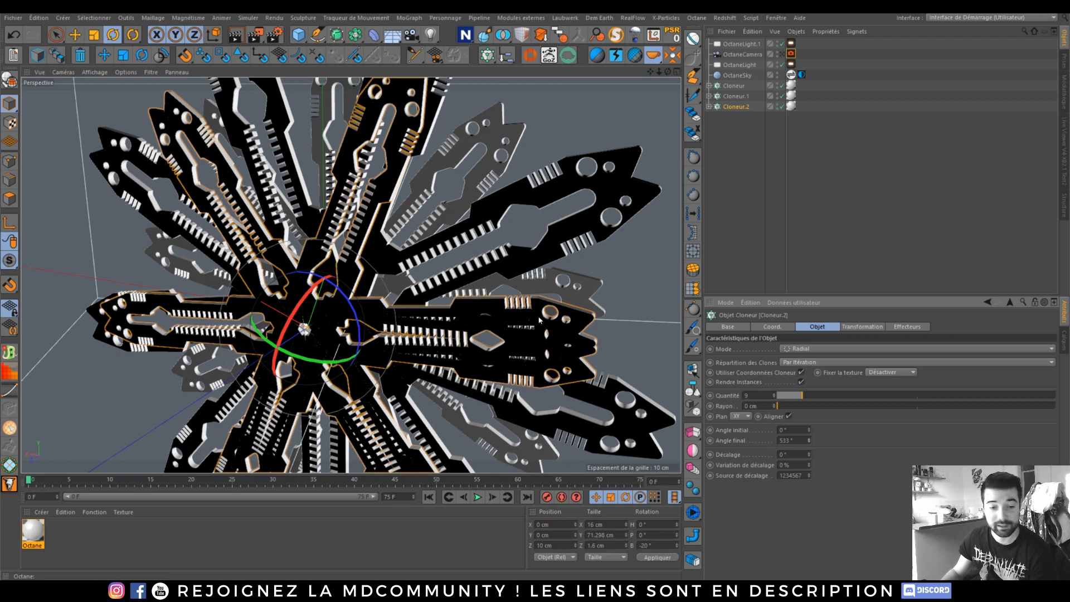
key("ctrl+z")
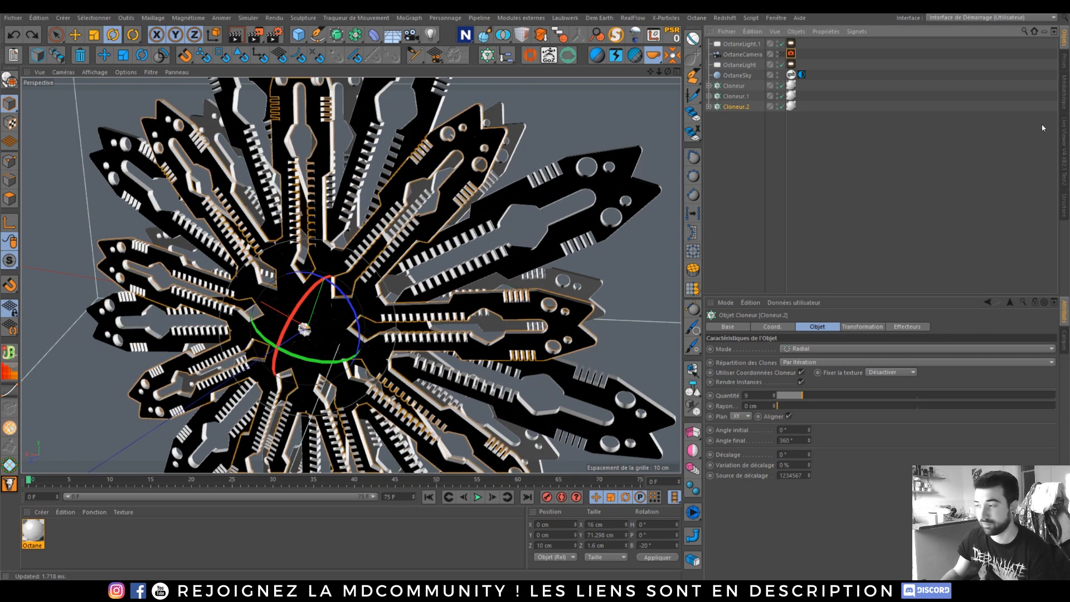
Bring the Octane live render back into view alongside the cloner scene.
left_click(784, 54)
left_click(1063, 150)
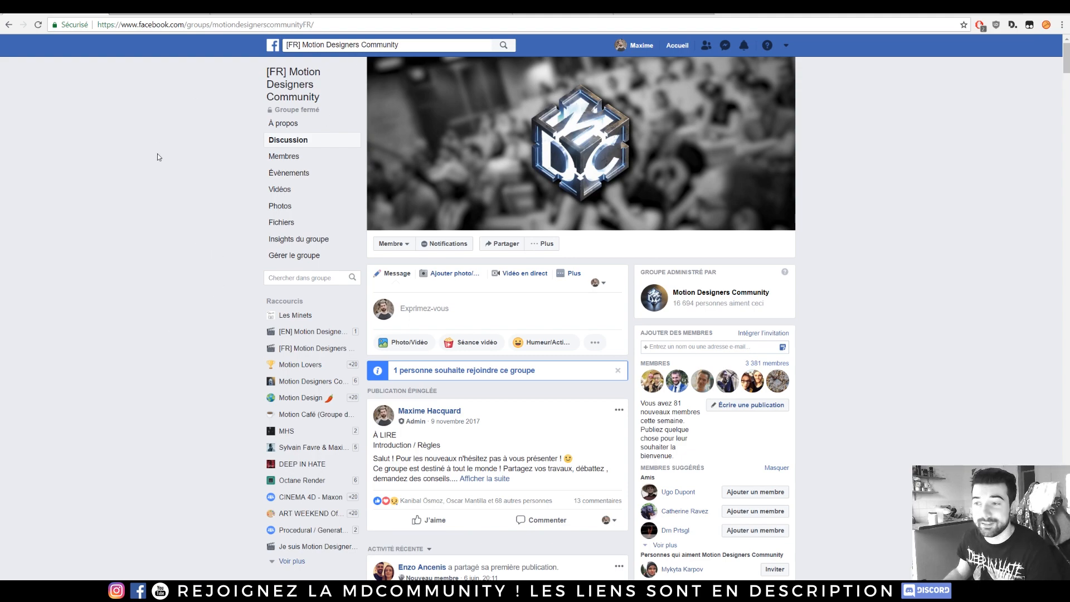
Look through the recent posts in the French Motion Designers Community Facebook group.
scroll(145, 170, "down", 5)
scroll(123, 176, "down", 20)
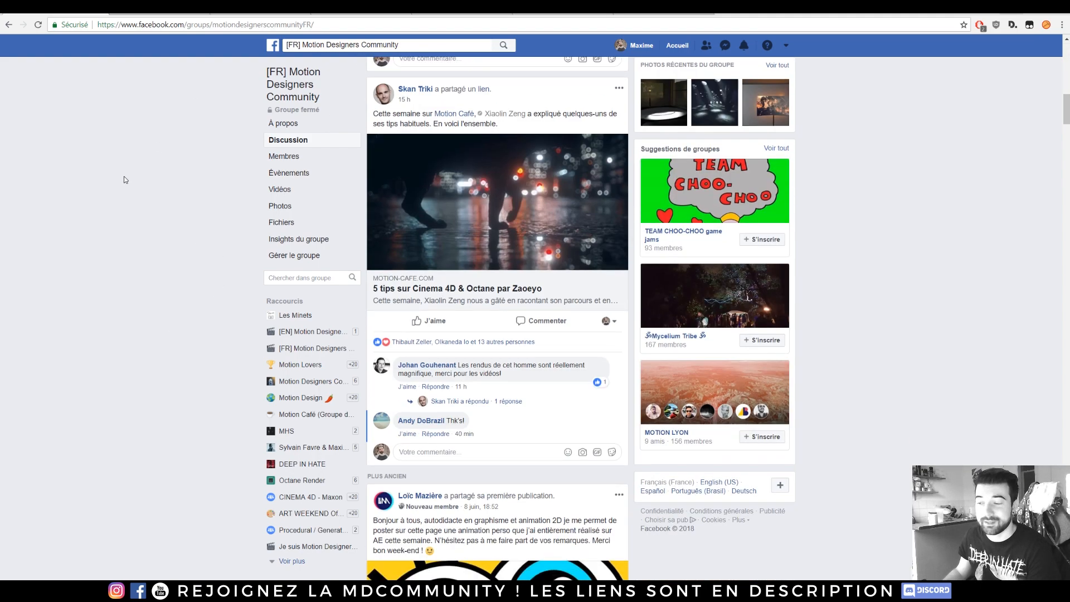
scroll(122, 173, "down", 20)
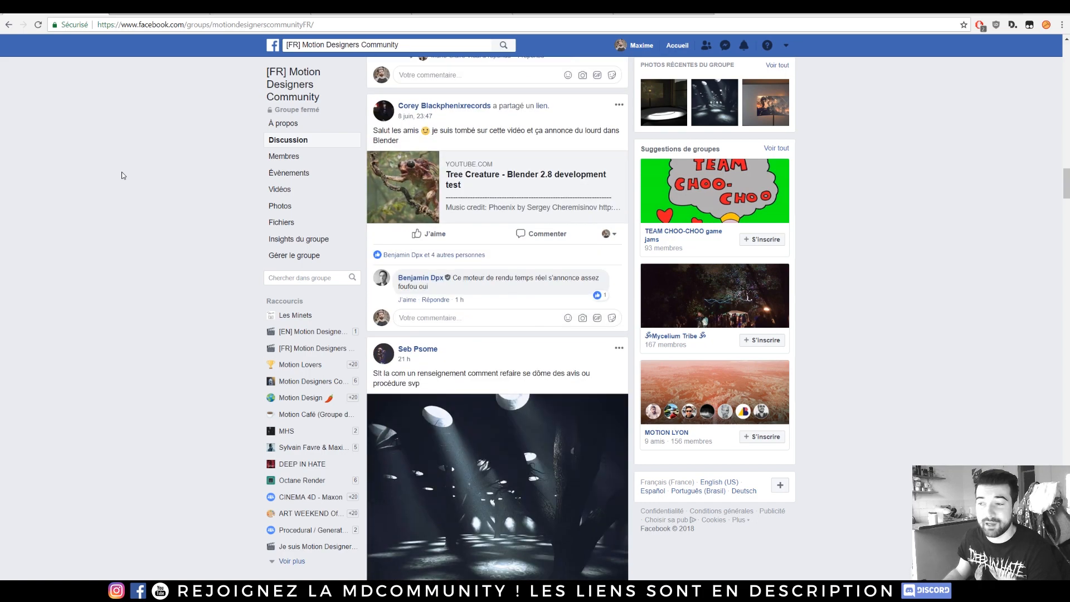
scroll(121, 174, "down", 4)
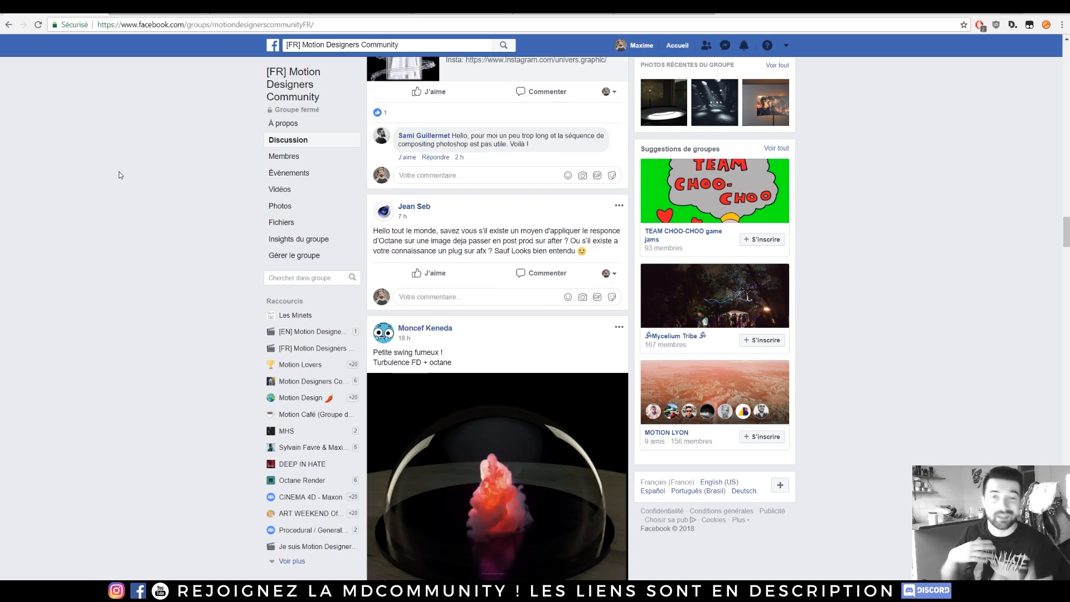
scroll(175, 204, "down", 9)
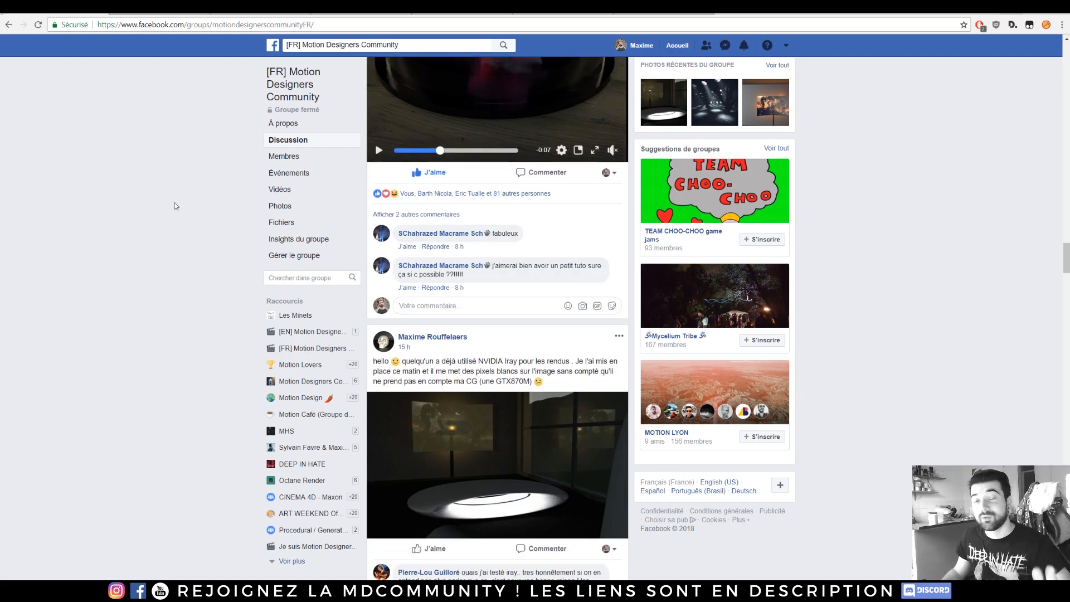
scroll(168, 188, "down", 20)
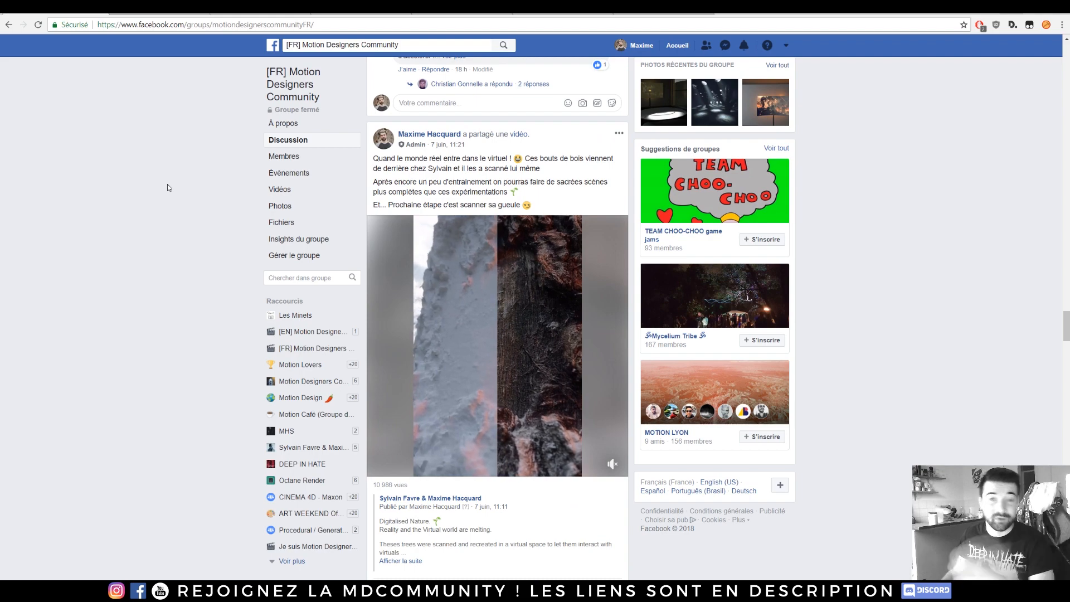
Switch to the Motion Designers Community YouTube channel and look over its tutorial and interview playlists.
left_click(167, 12)
scroll(343, 269, "down", 4)
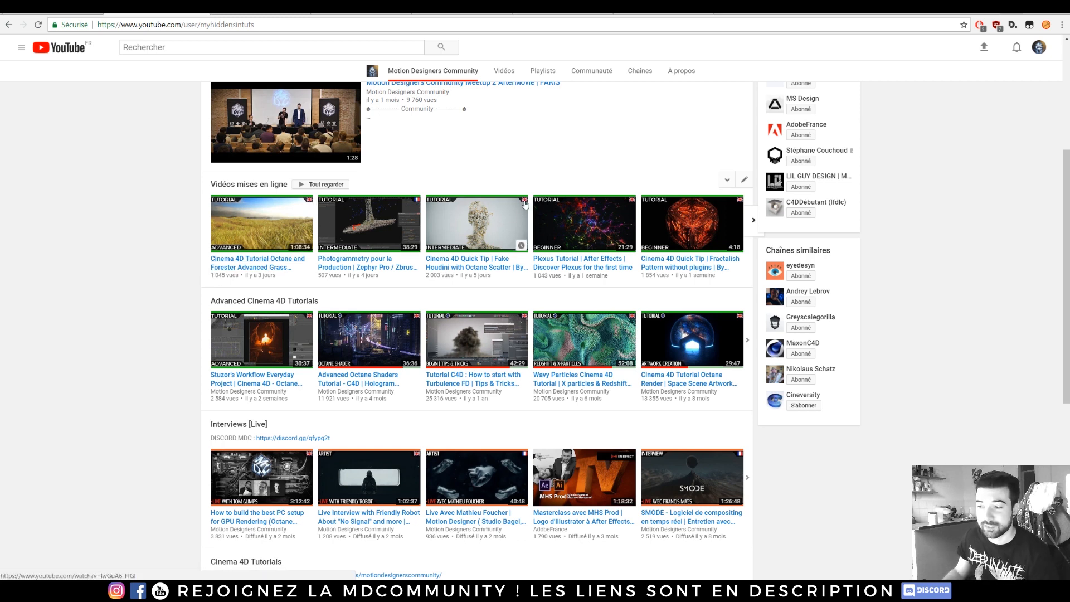
scroll(233, 198, "down", 4)
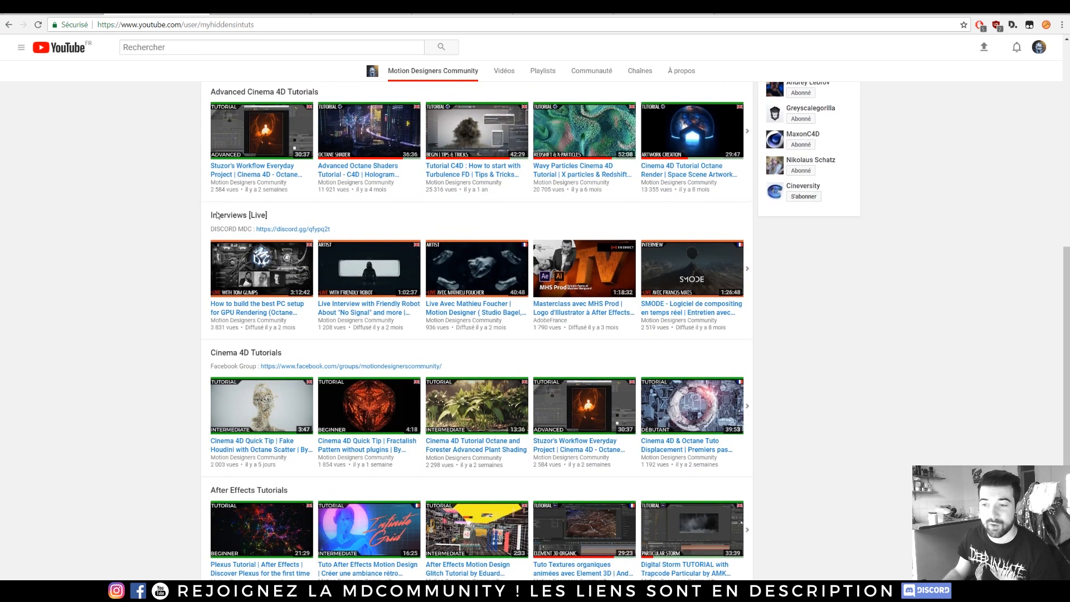
scroll(234, 200, "up", 2)
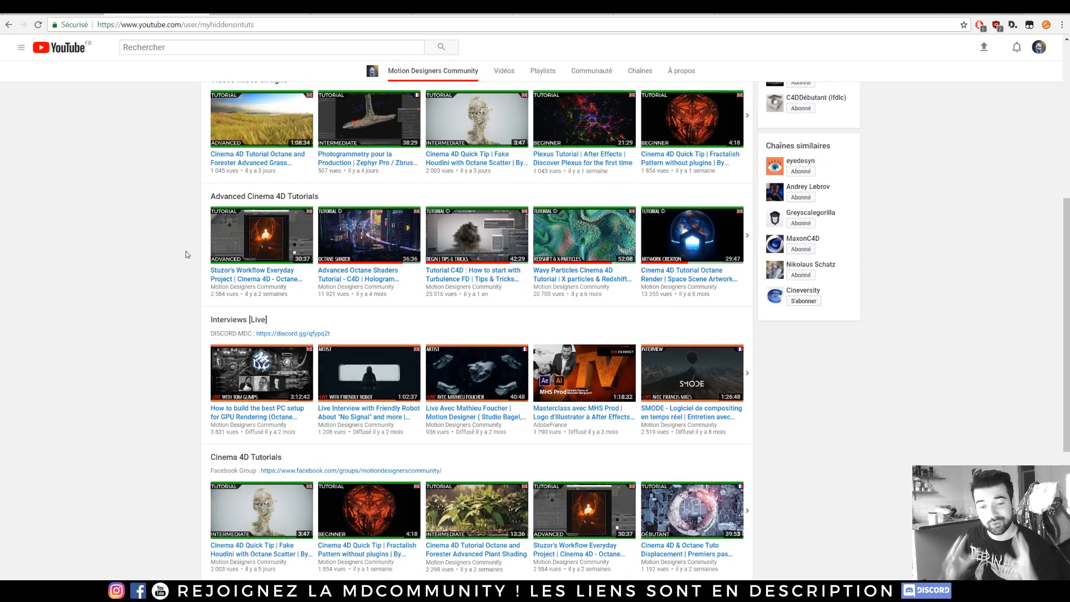
Play the Motion Designers Community Meetup 2 AfterMovie video on Facebook.
key("ctrl+Tab")
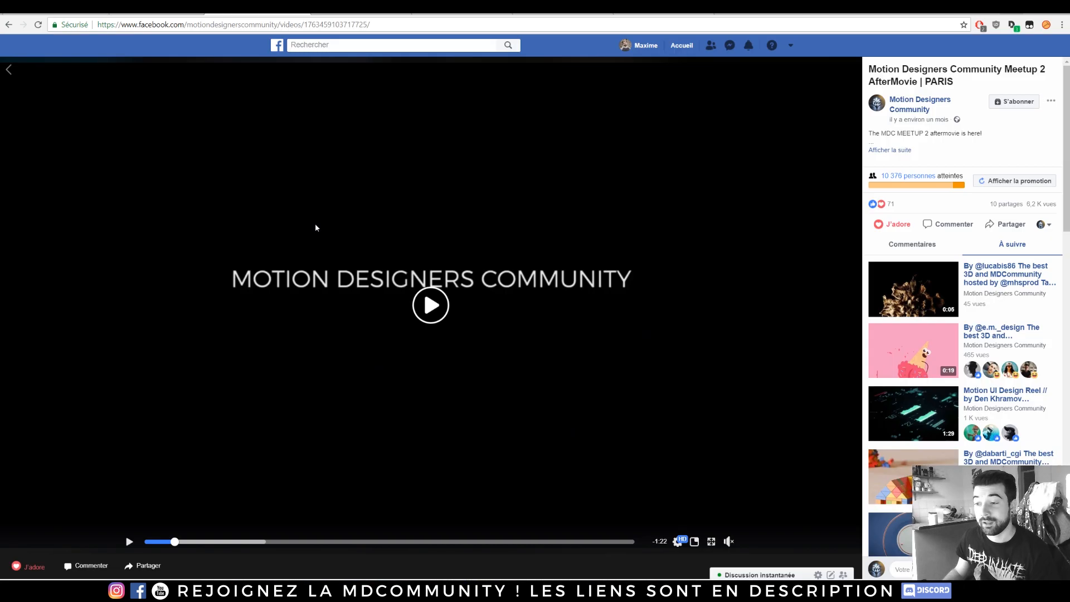
left_click(443, 305)
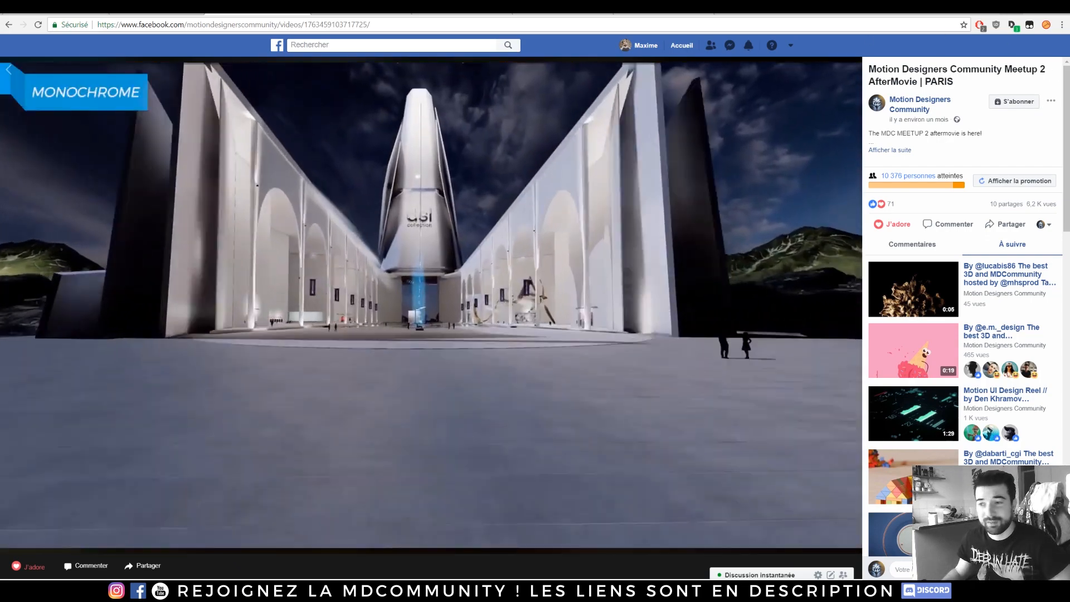
Look through the artists' Instagram portfolios for hard-surface modelling inspiration and open the four-legged robot post.
left_click(363, 9)
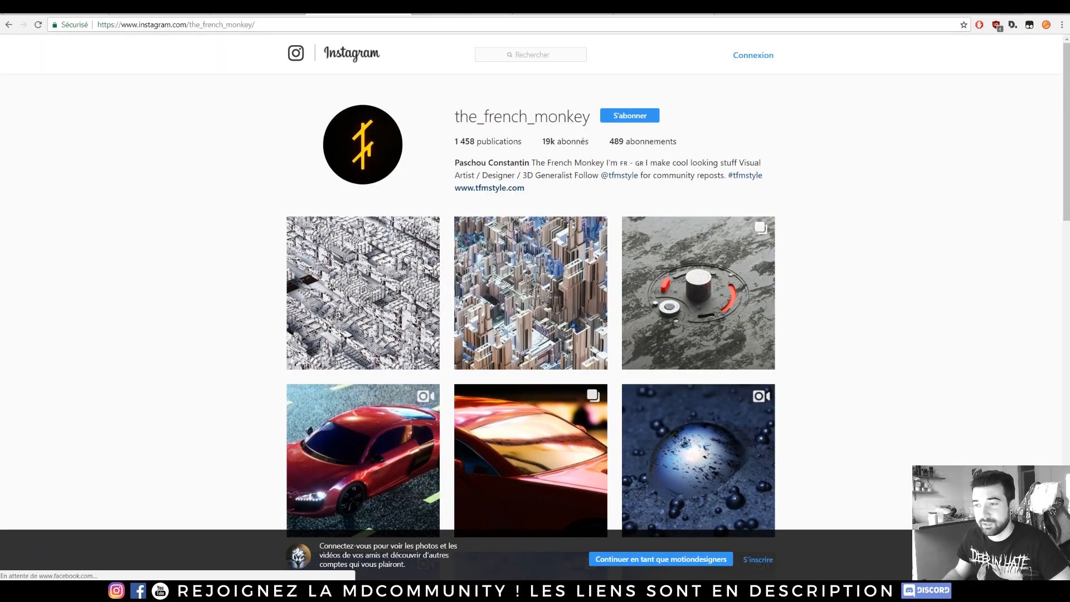
left_click(459, 8)
scroll(210, 229, "down", 20)
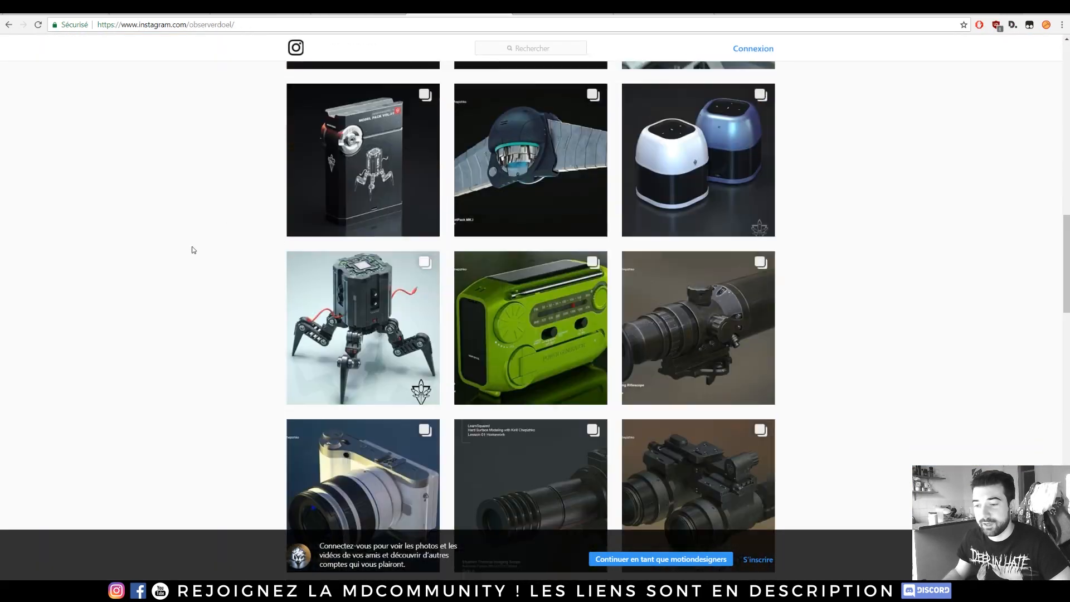
scroll(153, 250, "down", 5)
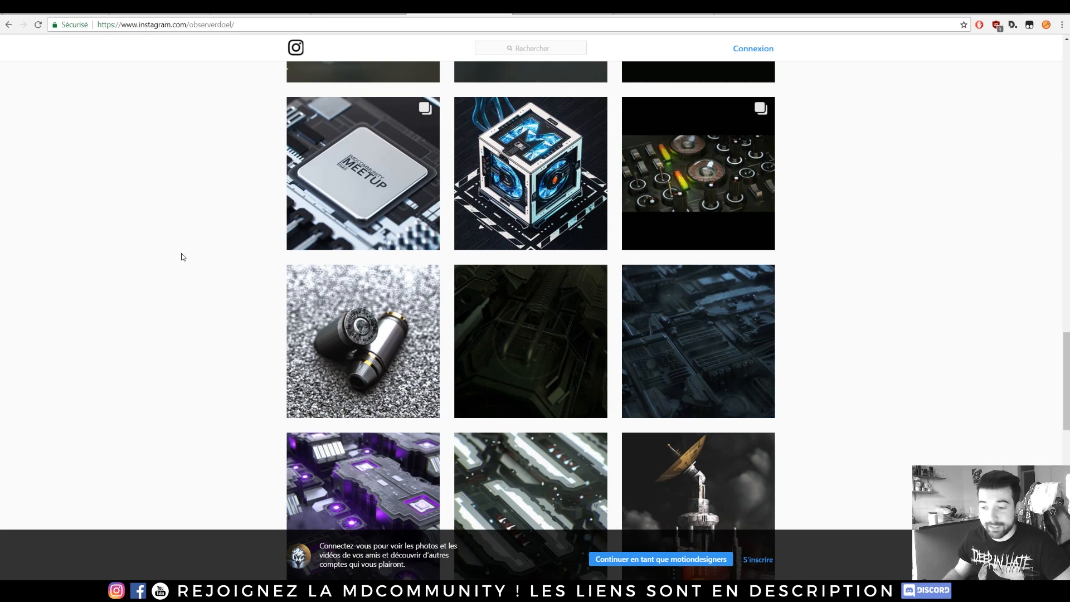
scroll(201, 255, "down", 5)
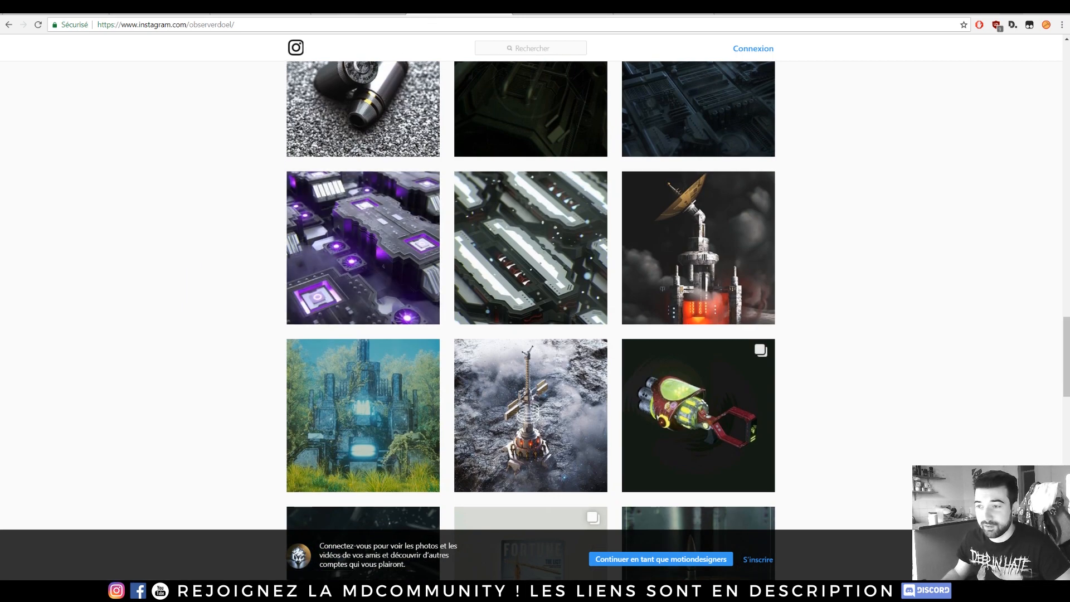
left_click(399, 6)
scroll(440, 232, "down", 6)
key("ctrl+Tab")
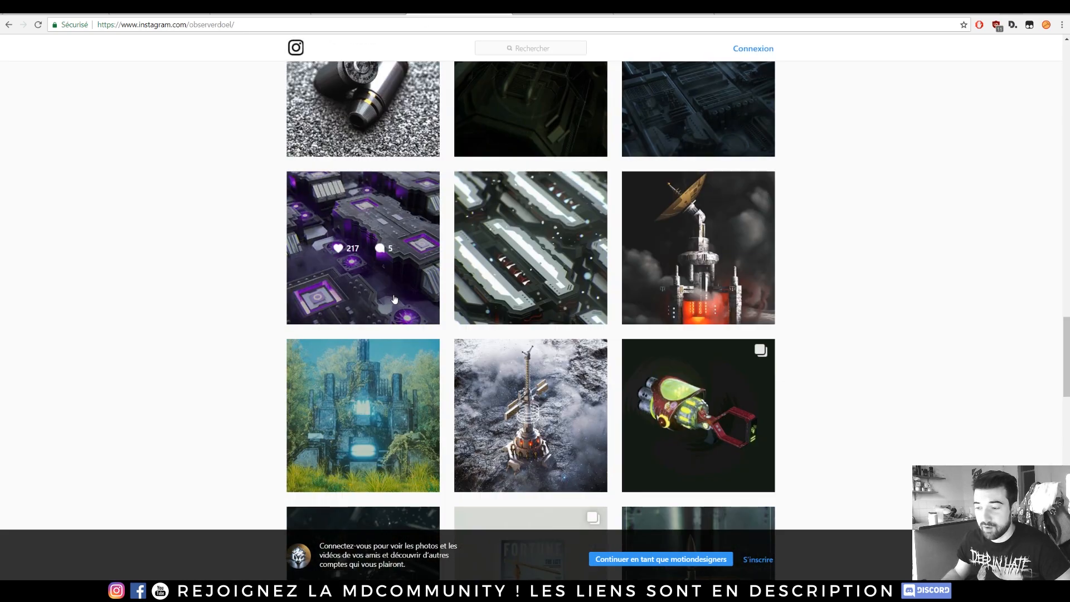
scroll(351, 276, "down", 9)
scroll(351, 276, "up", 20)
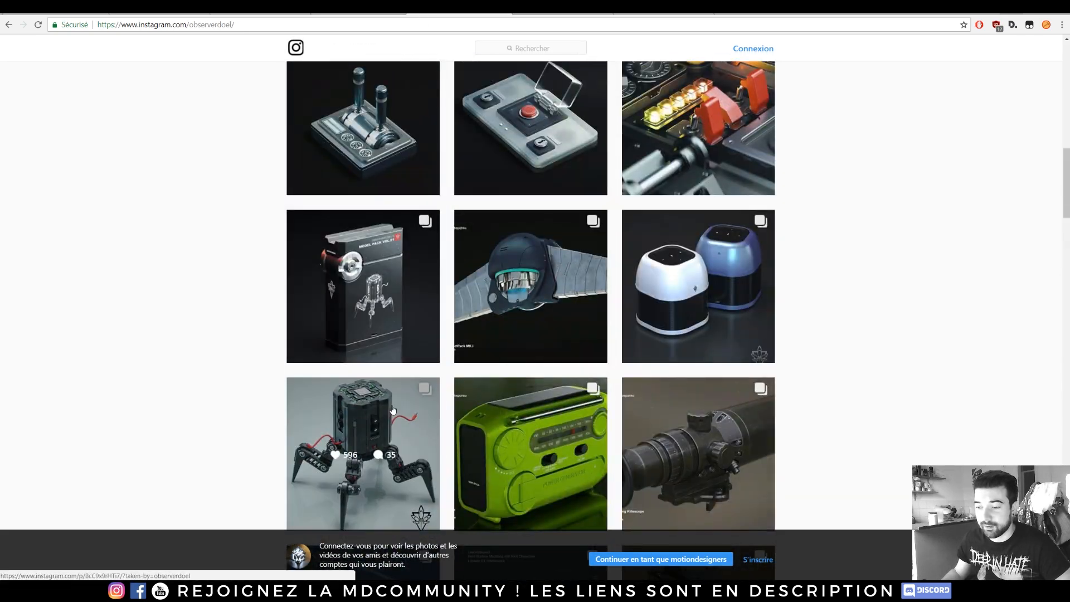
left_click(393, 410)
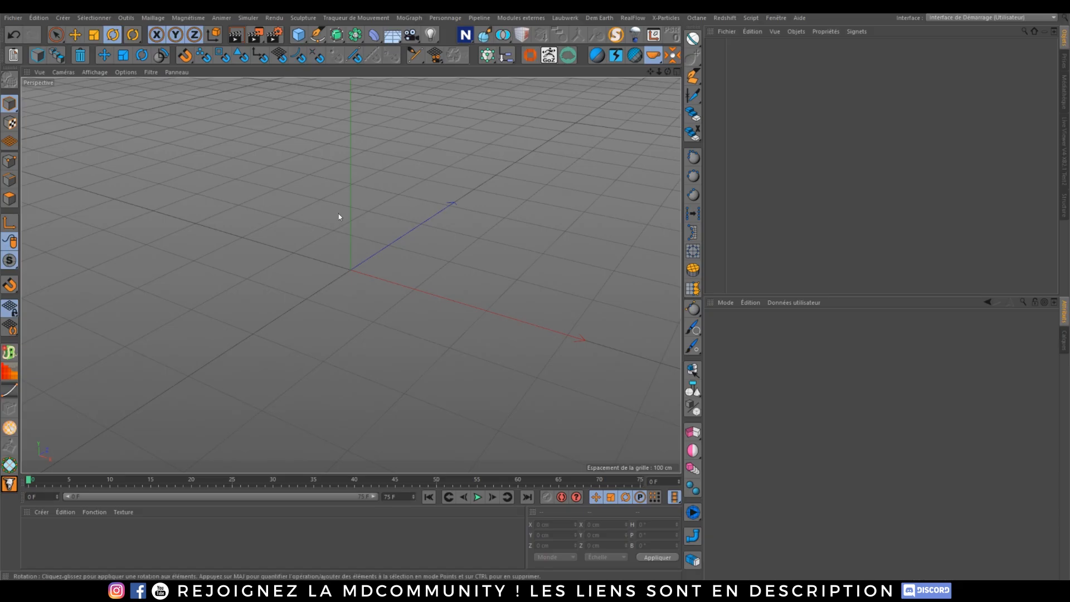
Switch to the empty Cinema 4D scene and add two circle splines at the origin.
left_click(317, 34)
left_click(423, 69)
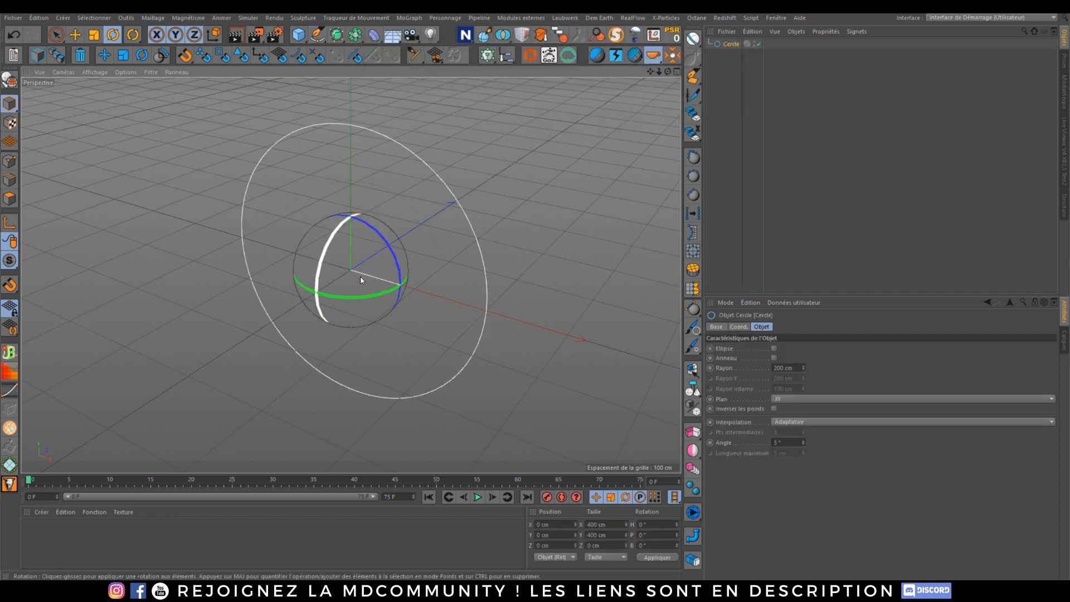
middle_click_drag(368, 256, 376, 230, "alt")
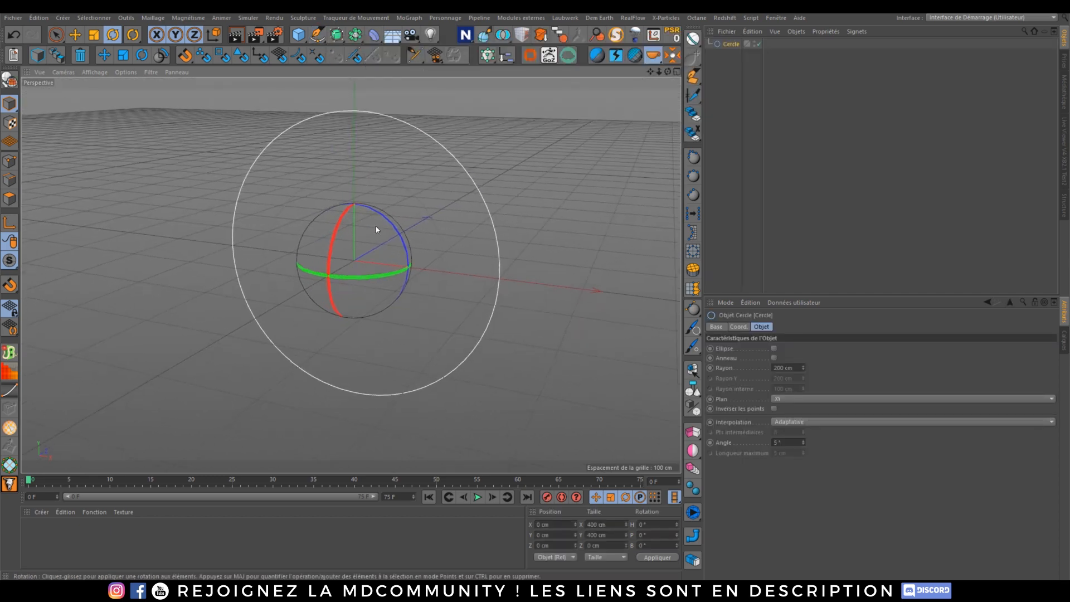
right_click_drag(376, 229, 357, 283, "alt")
left_click_drag(357, 283, 361, 243, "alt")
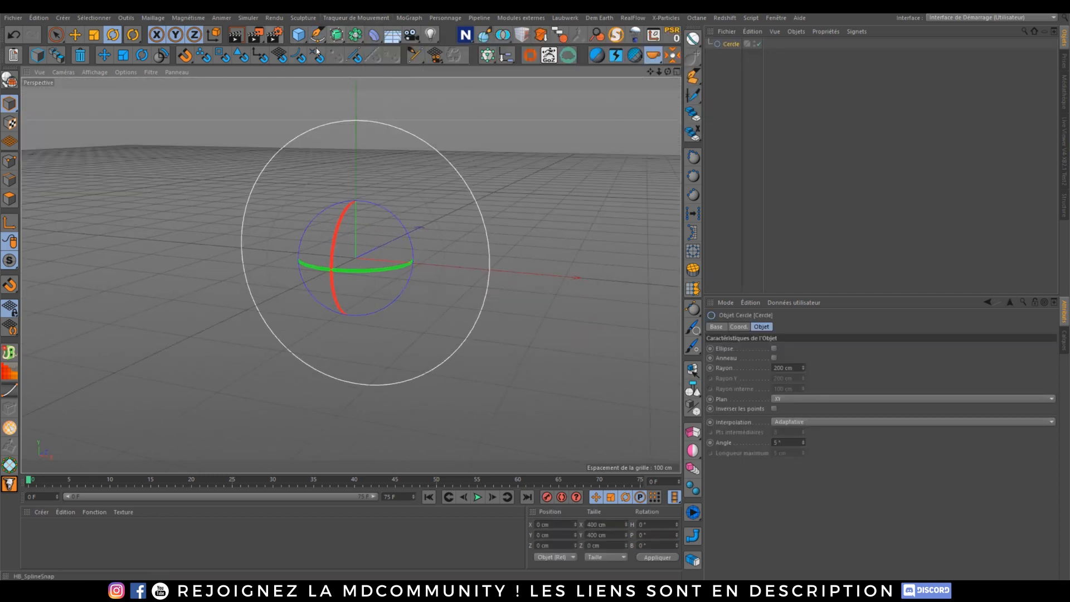
mouse_move(317, 35)
left_mouse_down()
mouse_move(401, 66)
mouse_move(443, 68)
left_mouse_up()
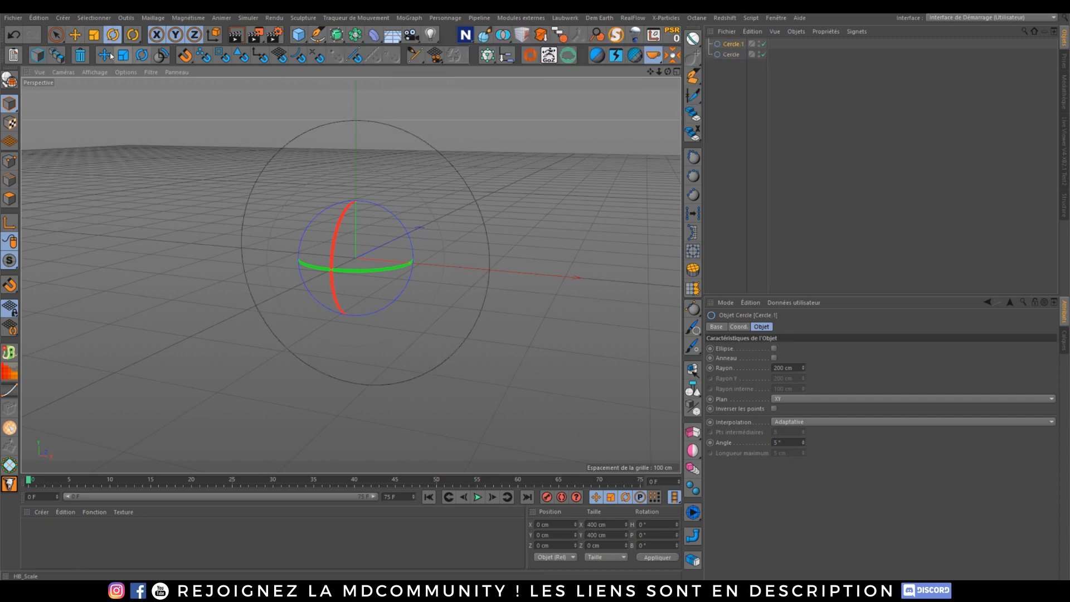
Move the second circle about 270 cm along X so that it partly overlaps the first circle.
key("e")
left_click_drag(444, 266, 626, 304)
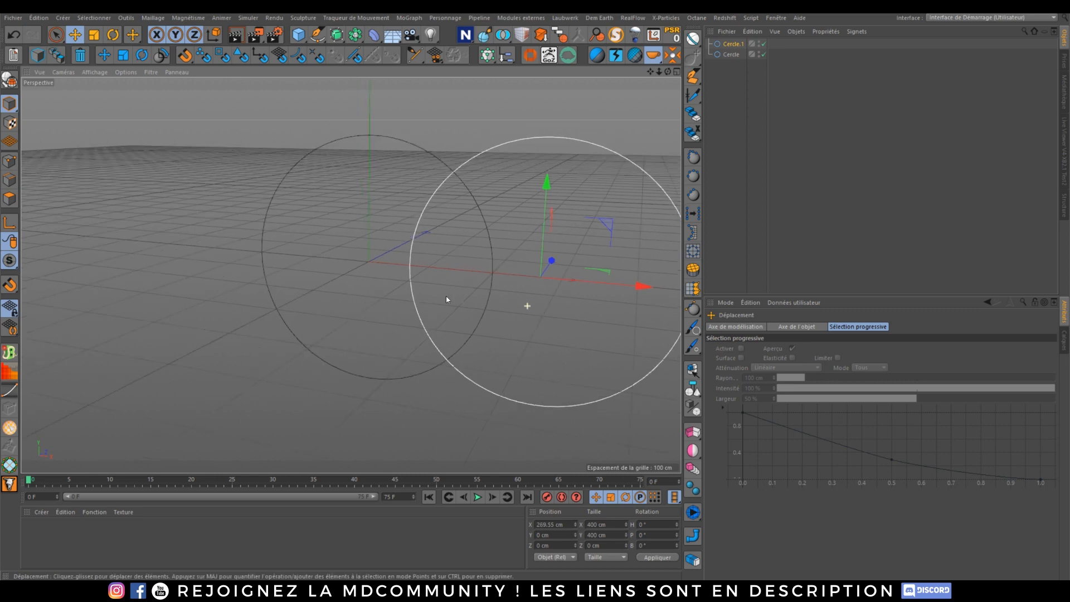
middle_click_drag(463, 297, 333, 295, "alt")
left_click_drag(334, 295, 336, 307, "alt")
middle_click_drag(336, 307, 350, 296, "alt")
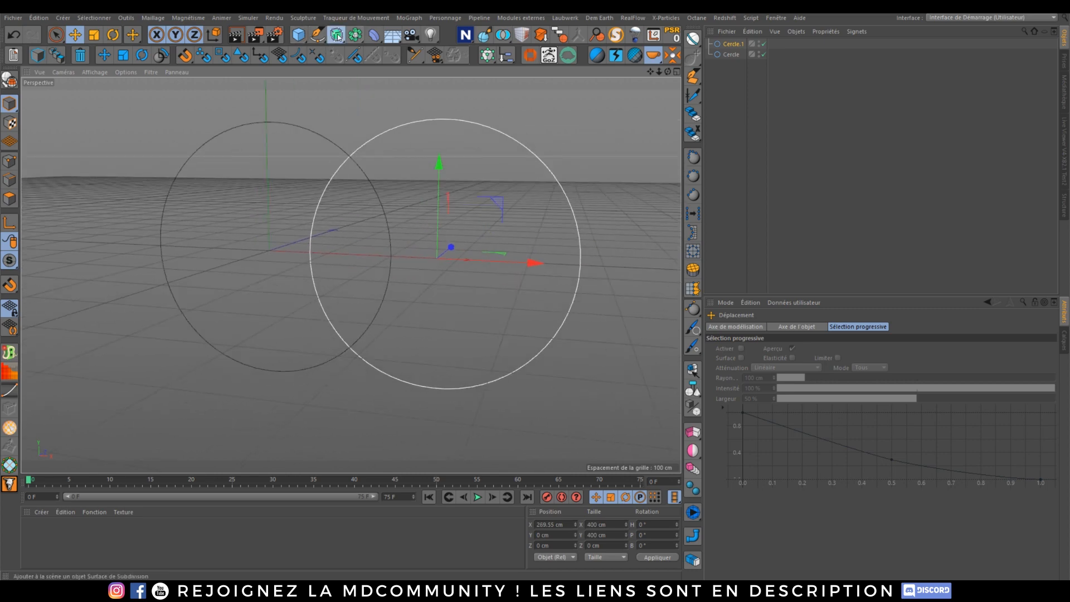
Combine both circles under a Spline Mask (Masque Spline) and set its mode to A moins B.
left_click(337, 36)
left_click(355, 35)
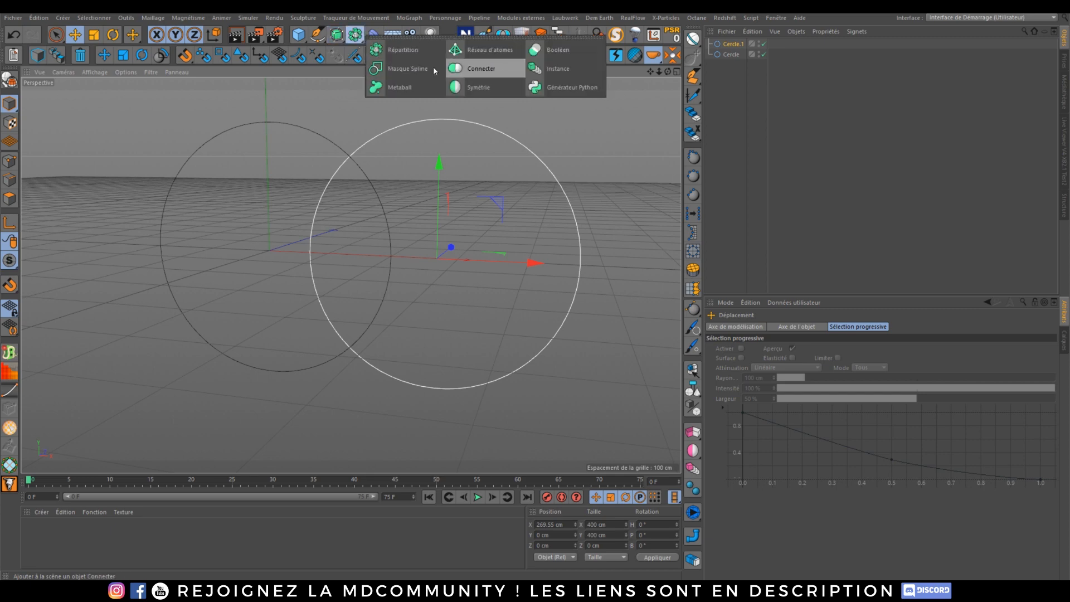
left_click(407, 69)
left_click_drag(731, 55, 735, 49)
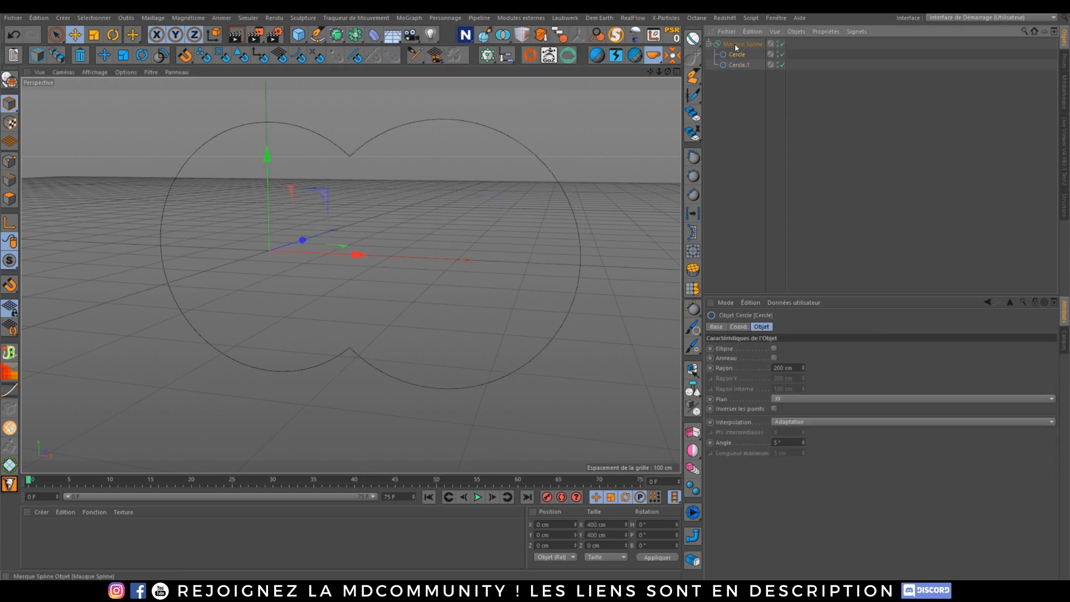
left_click(742, 43)
left_click(797, 348)
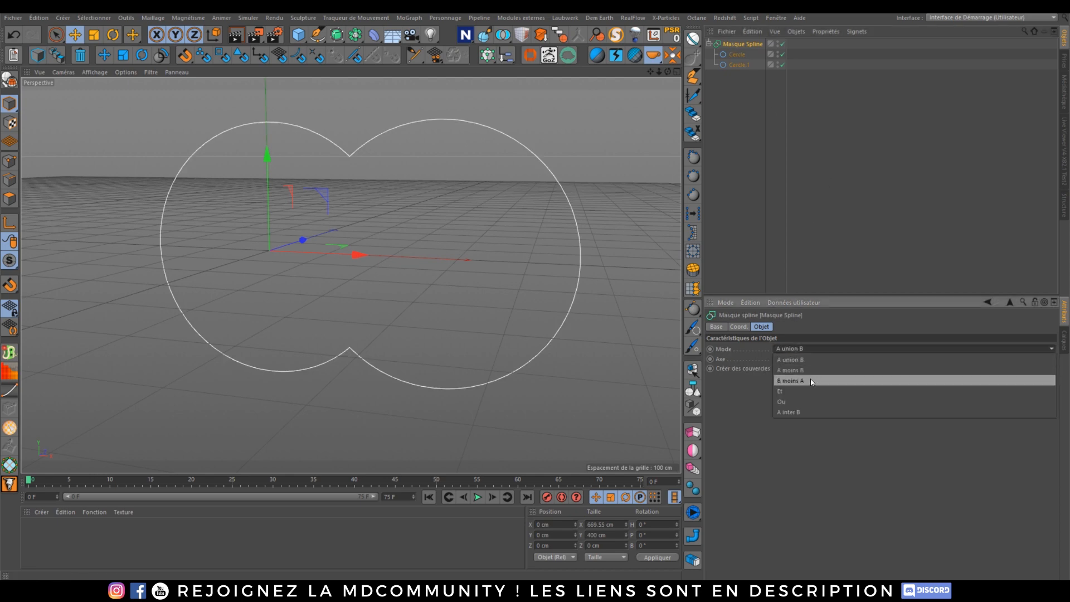
left_click(808, 378)
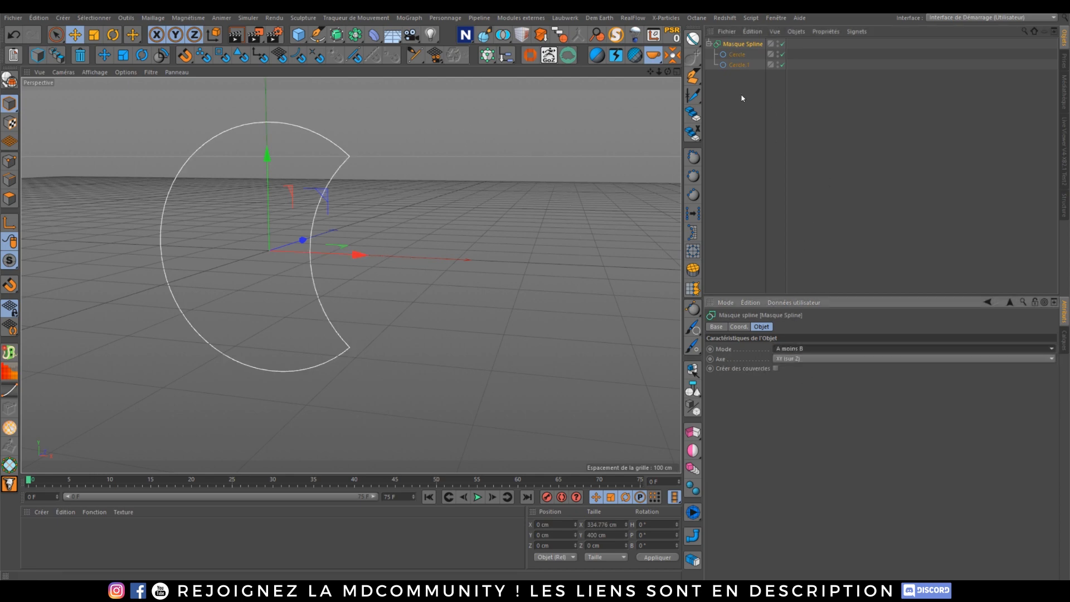
Move the second circle back to about the origin and scale it down to a radius of about 120 cm.
left_click(737, 64)
left_click_drag(502, 254, 358, 253)
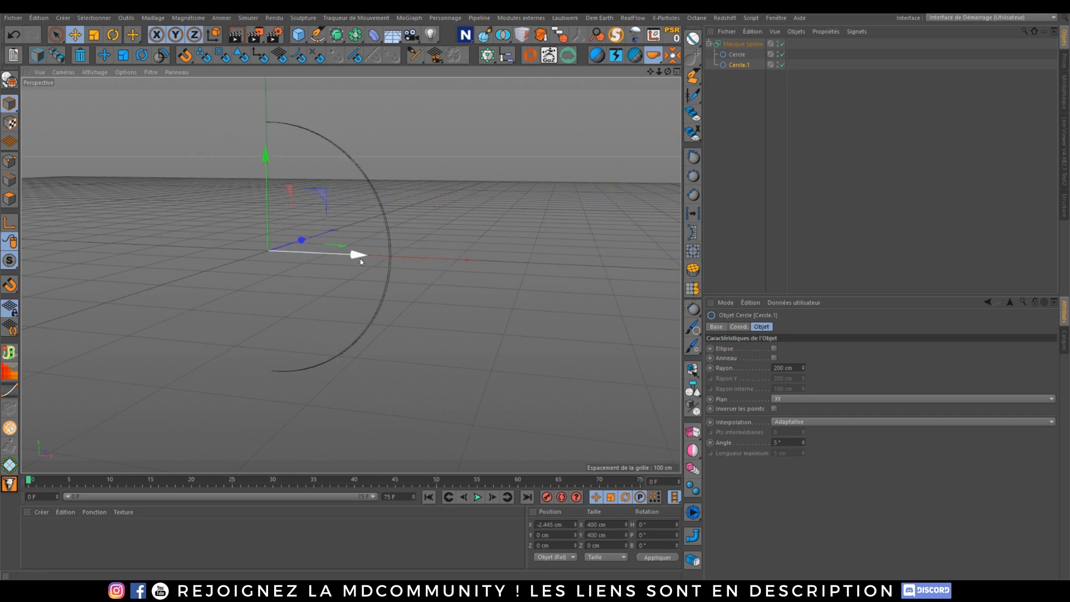
left_click(123, 54)
left_click_drag(486, 126, 376, 265)
left_click(779, 115)
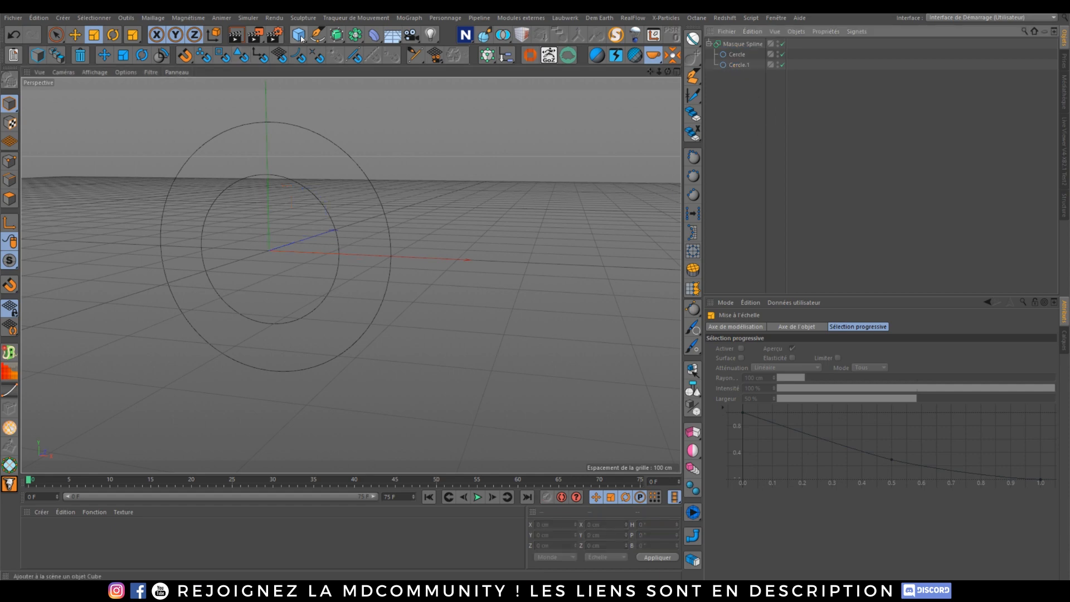
Add an Extrude object and place the spline mask inside it to build a solid ring.
left_click_drag(337, 36, 470, 48)
left_click_drag(738, 45, 738, 44)
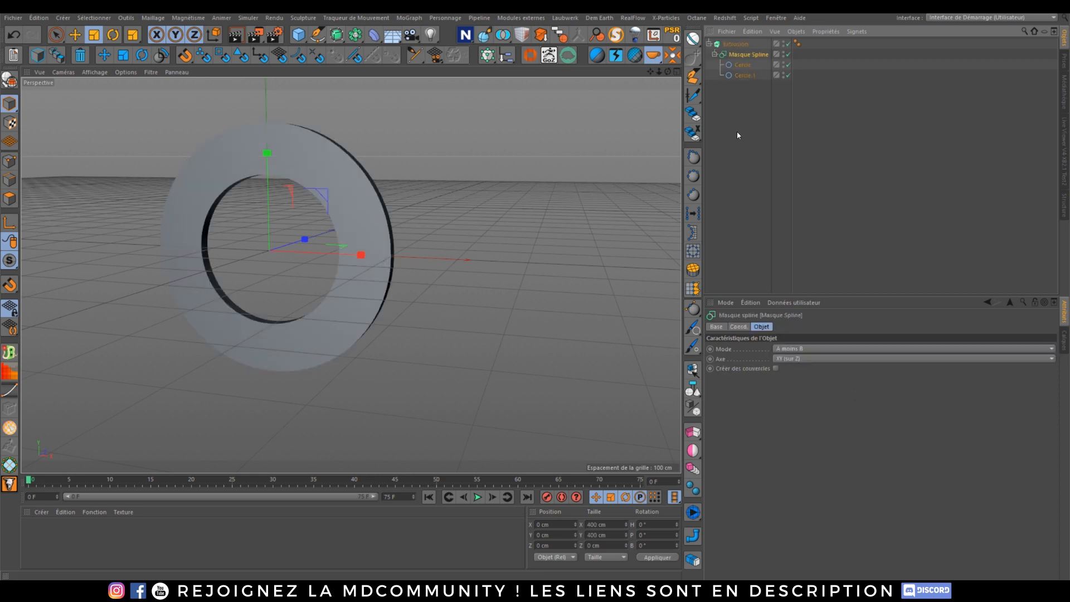
left_click(737, 132)
left_click_drag(351, 275, 355, 216, "alt")
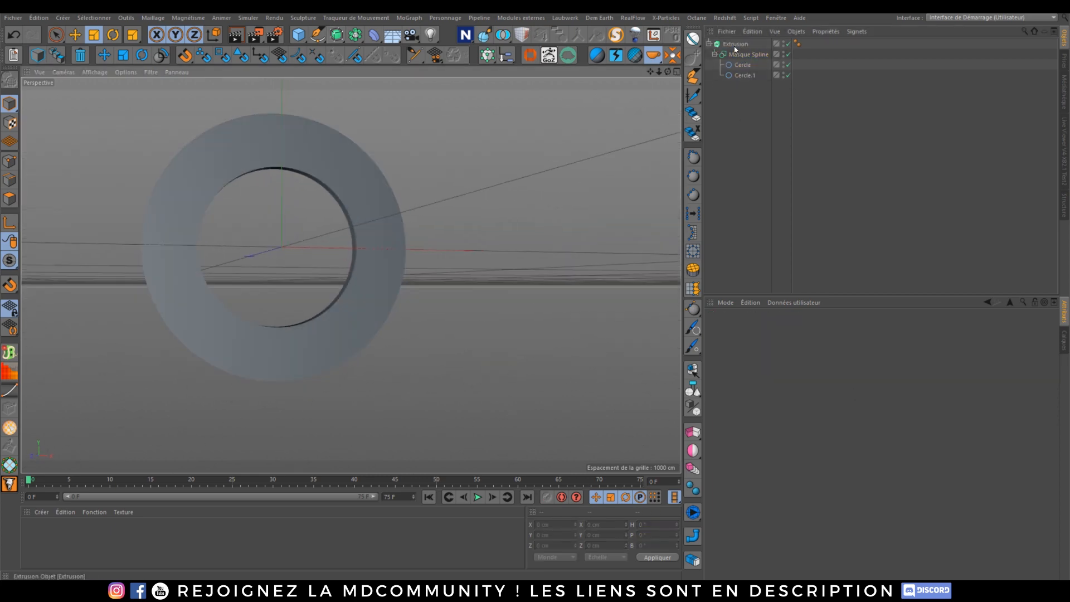
Set the extrusion's start cap to Couvercle et biseau to bevel the ring's edges.
left_click(734, 44)
left_click(878, 326)
scroll(826, 349, "down", 2)
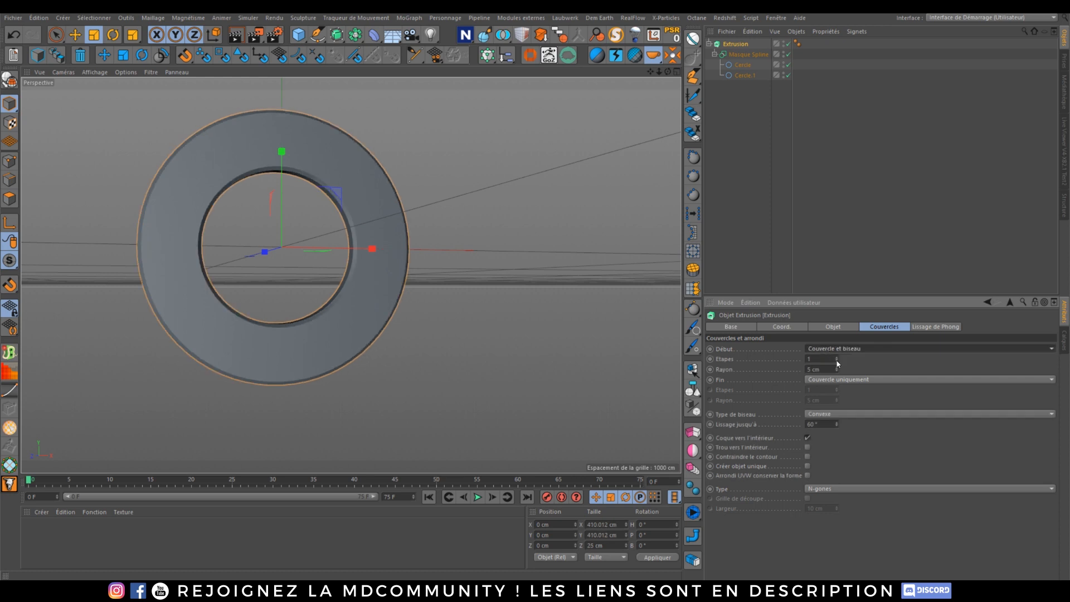
scroll(856, 379, "down", 2)
left_click(741, 183)
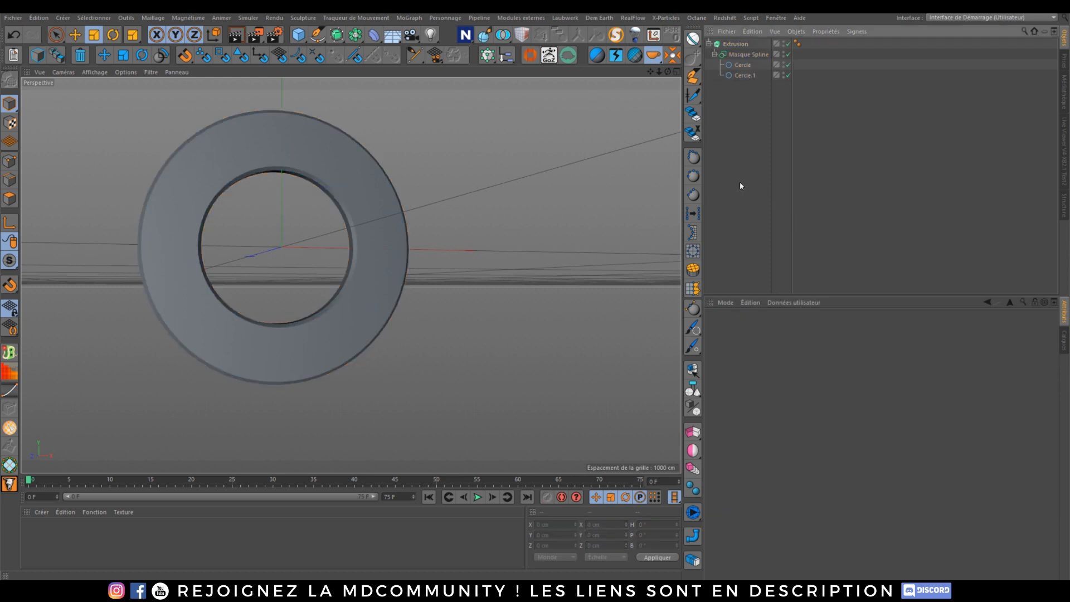
Duplicate the inner circle within the spline mask and move the copy to about 133 cm in X.
left_click_drag(386, 215, 314, 252, "alt")
left_click(738, 76)
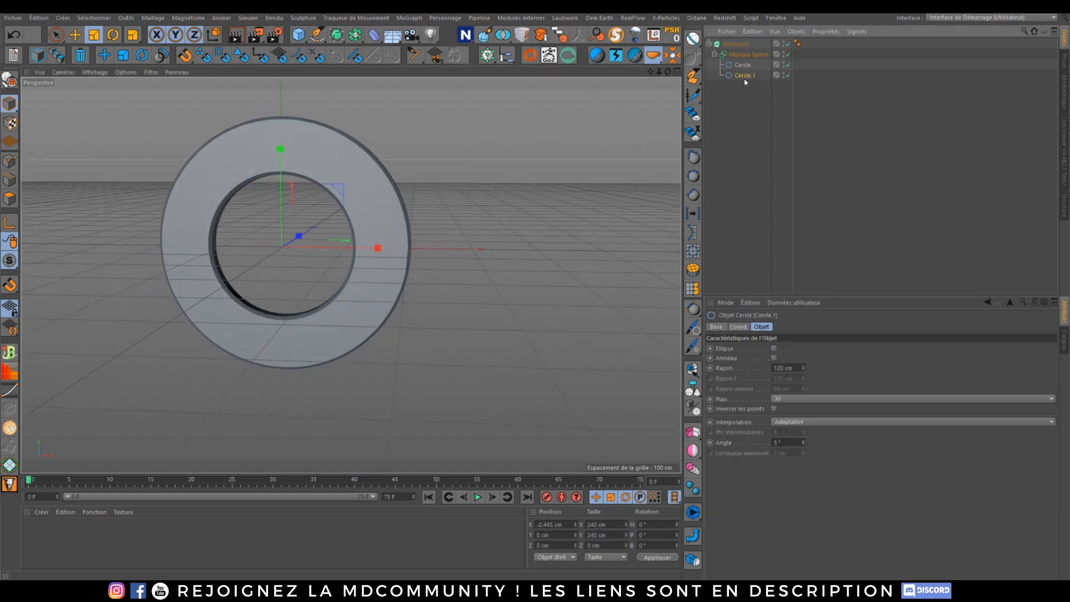
left_click_drag(744, 81, 743, 83, "ctrl")
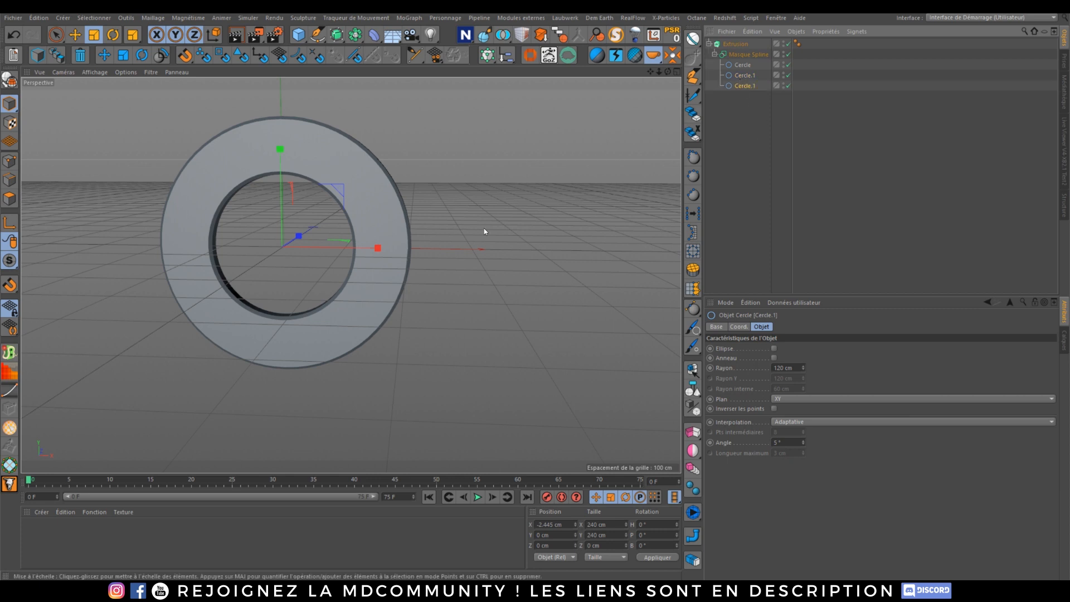
key("e")
left_click_drag(374, 249, 459, 254)
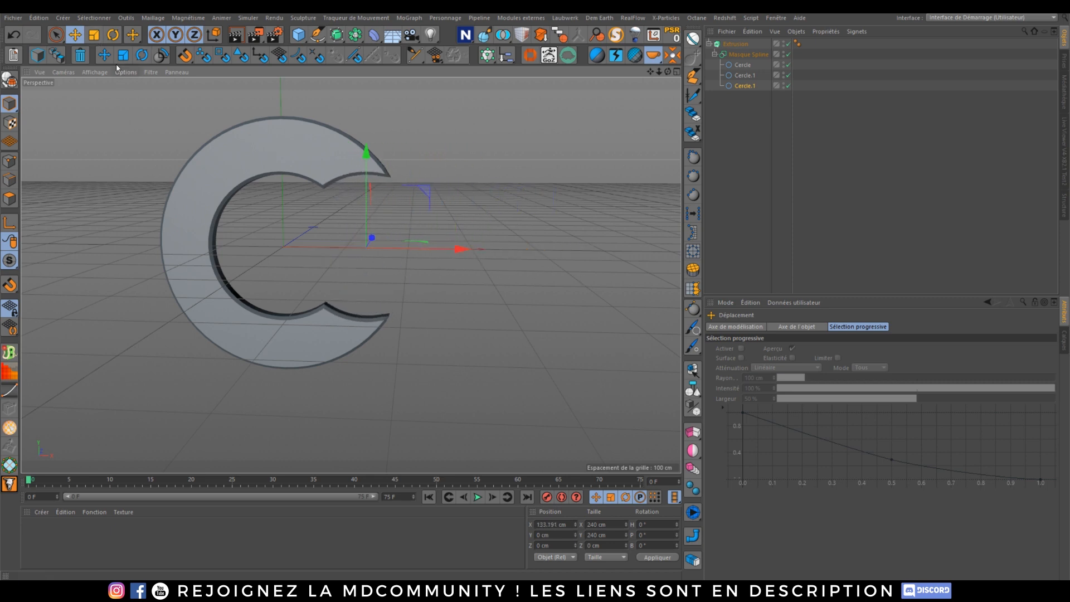
Scale the copied circle down to a small hole and place it within the ring's band at about 155 cm in X.
key("t")
left_click_drag(390, 135, 118, 263)
key("e")
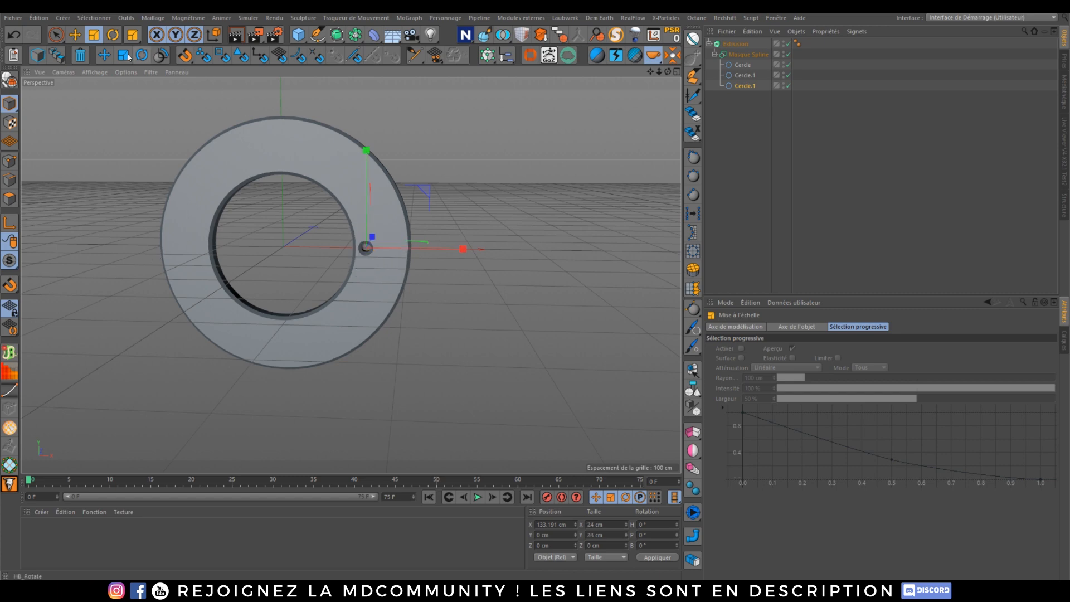
left_click_drag(460, 249, 474, 250)
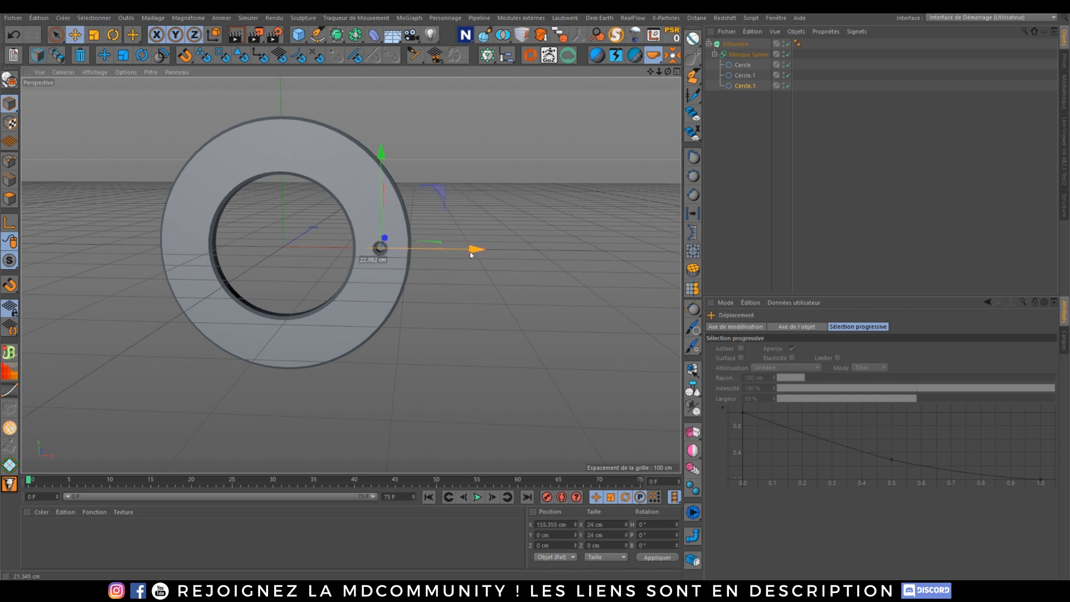
left_click(129, 55)
left_click_drag(488, 192, 836, 106)
left_click(735, 130)
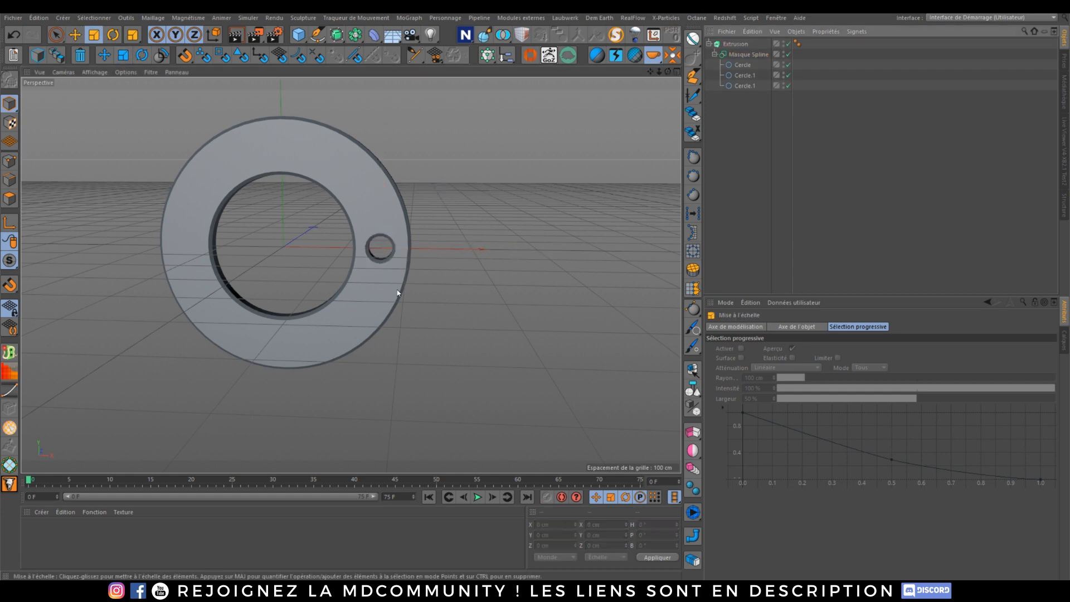
Delete all the objects from the scene after viewing the ring from several angles.
scroll(342, 260, "up", 4)
left_click_drag(341, 269, 310, 253, "alt")
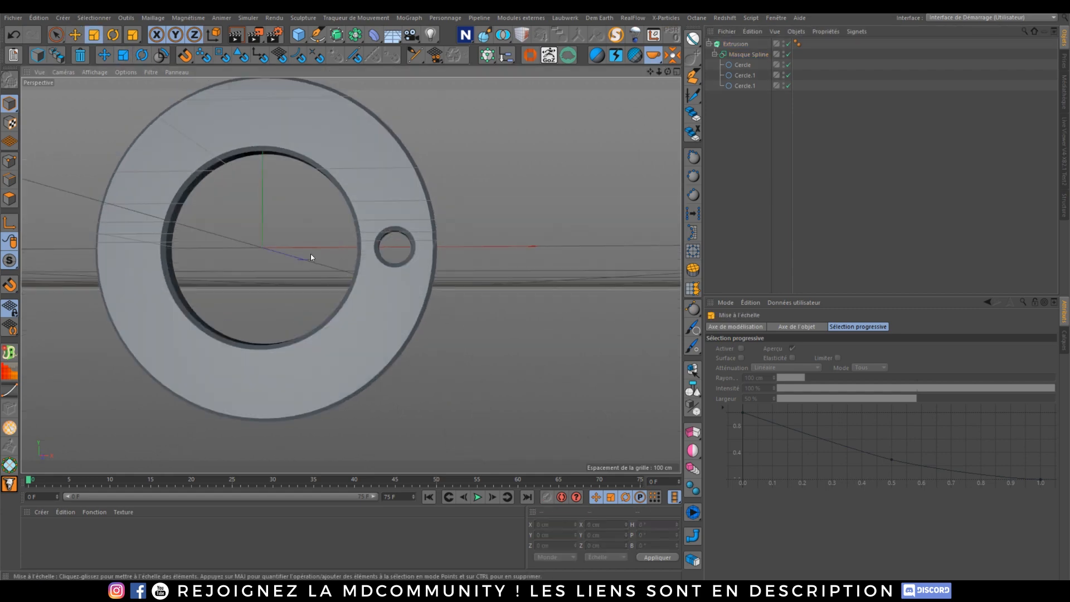
middle_click_drag(309, 253, 371, 286, "alt")
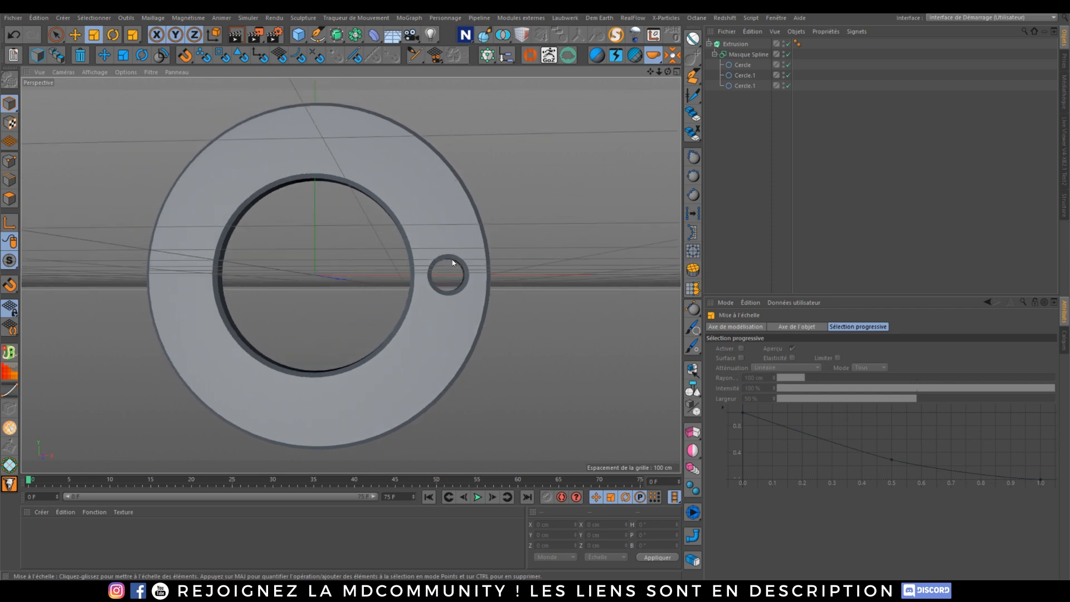
left_click_drag(447, 271, 447, 216, "alt")
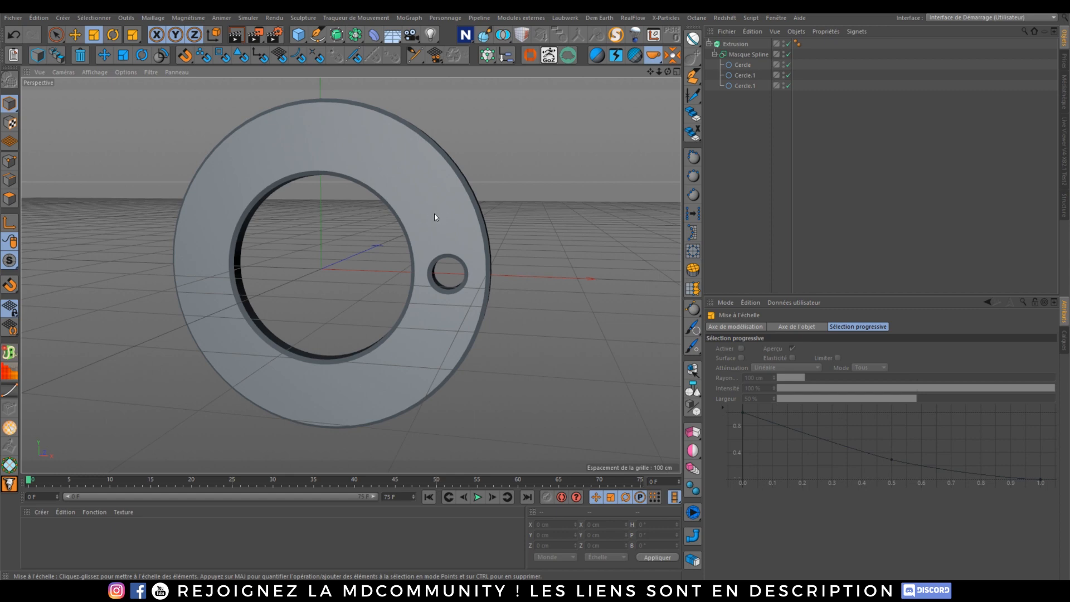
left_click_drag(435, 217, 426, 252, "alt")
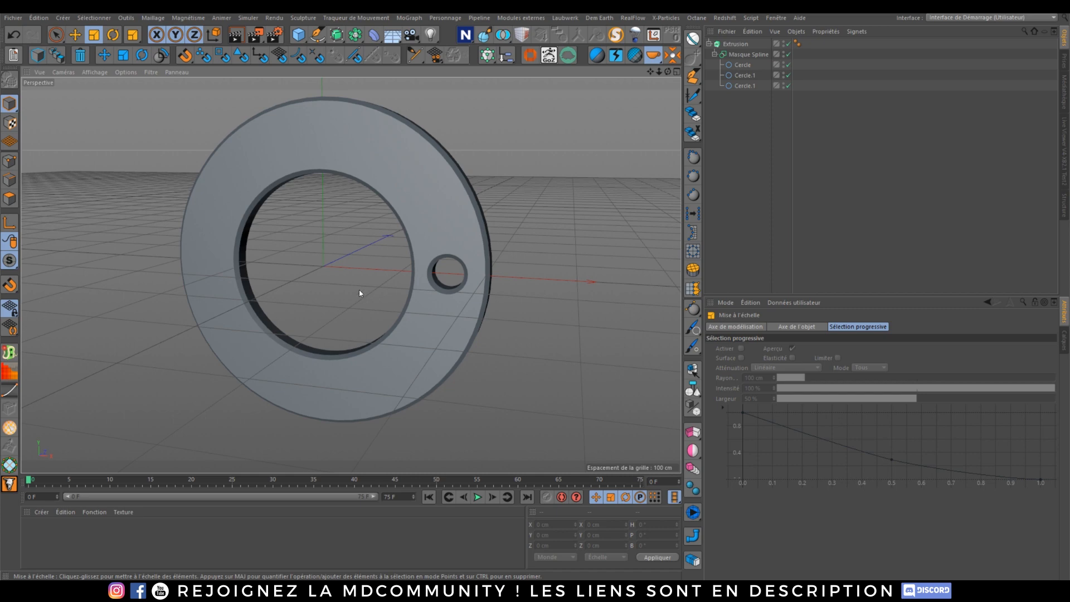
key("ctrl+a")
key("Delete")
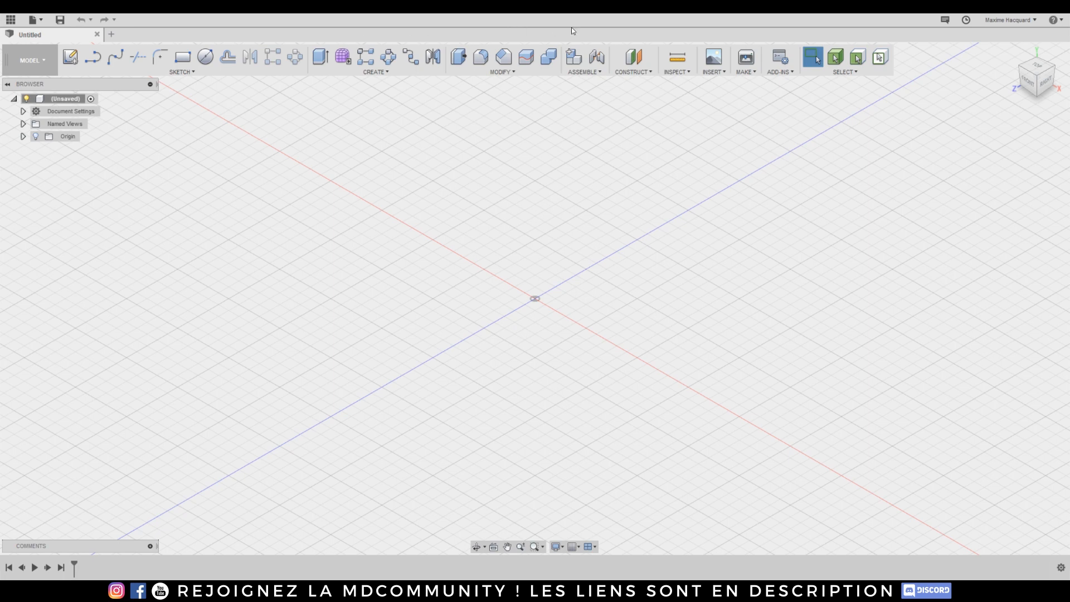
Switch to an empty Fusion 360 design and look over the available workspaces, from Model and Patch to Drawing.
left_click(49, 58)
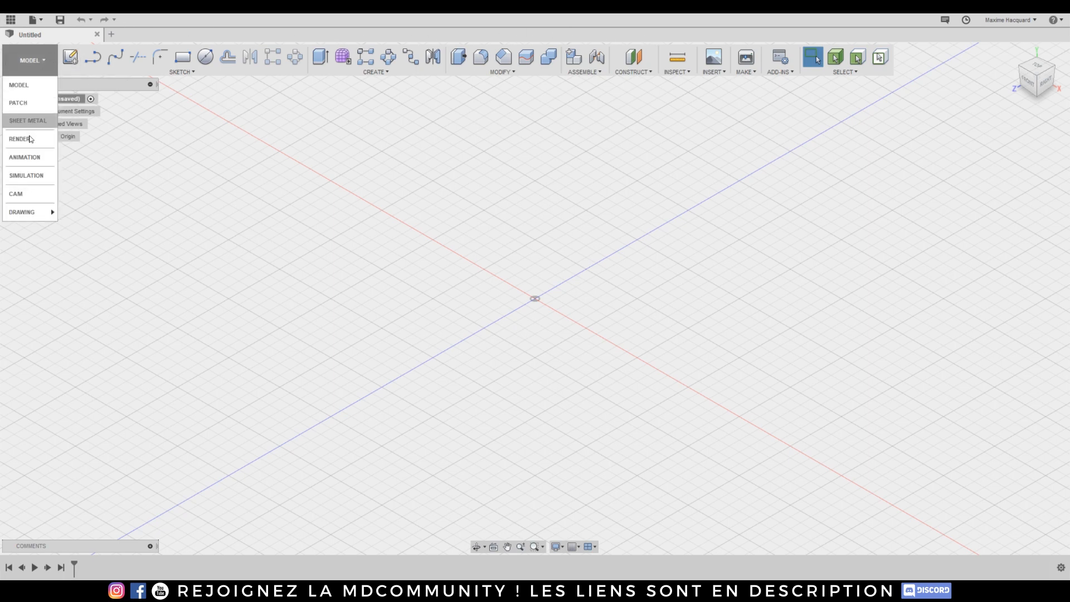
mouse_move(22, 208)
mouse_move(29, 98)
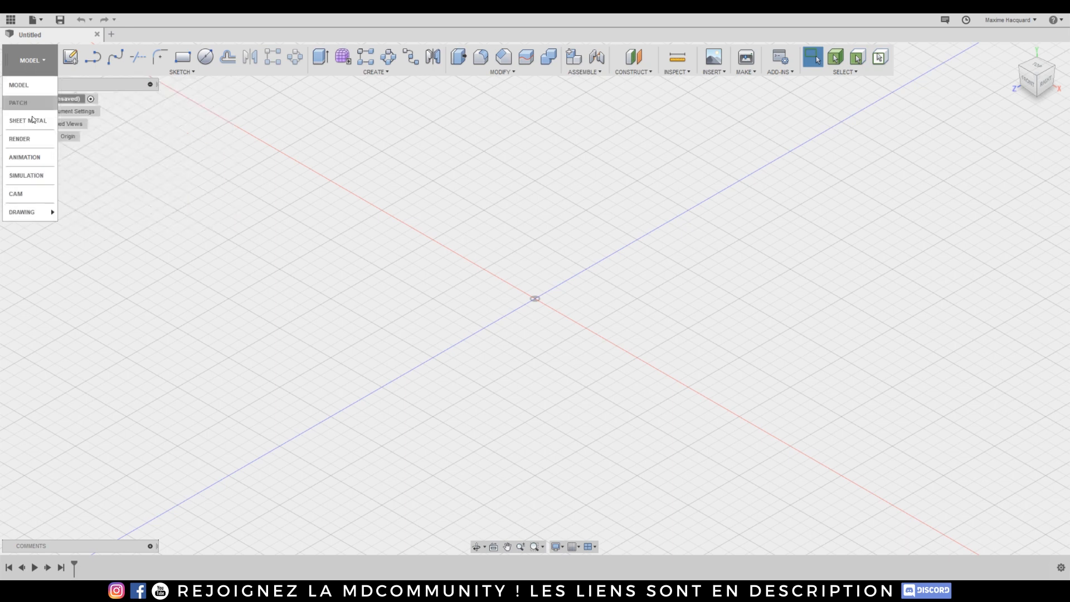
left_click(39, 67)
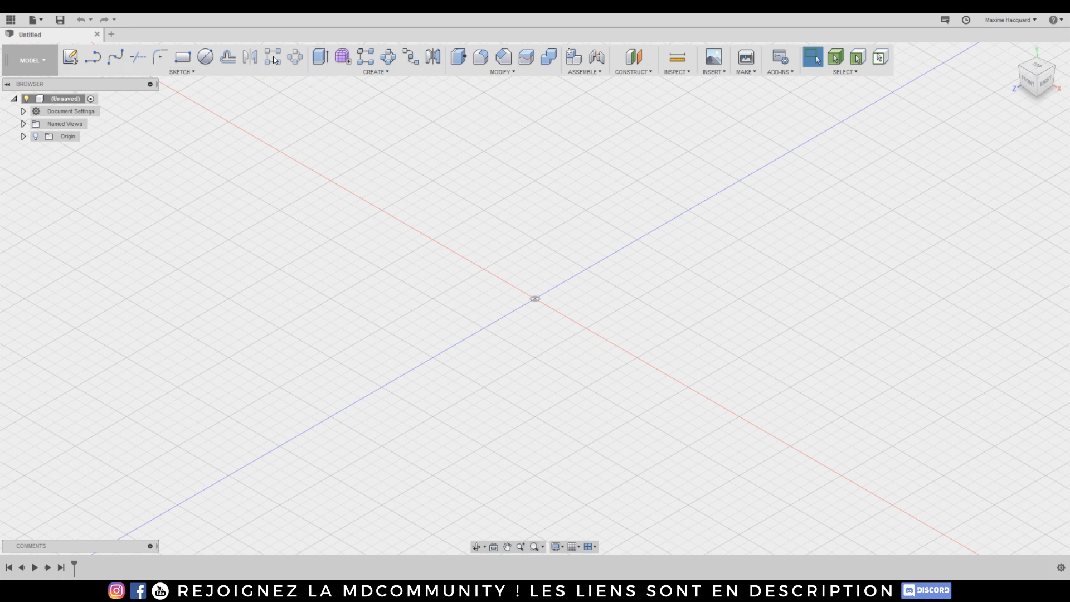
Look through the available Create, Modify and Construct commands of the Model workspace.
left_click(375, 72)
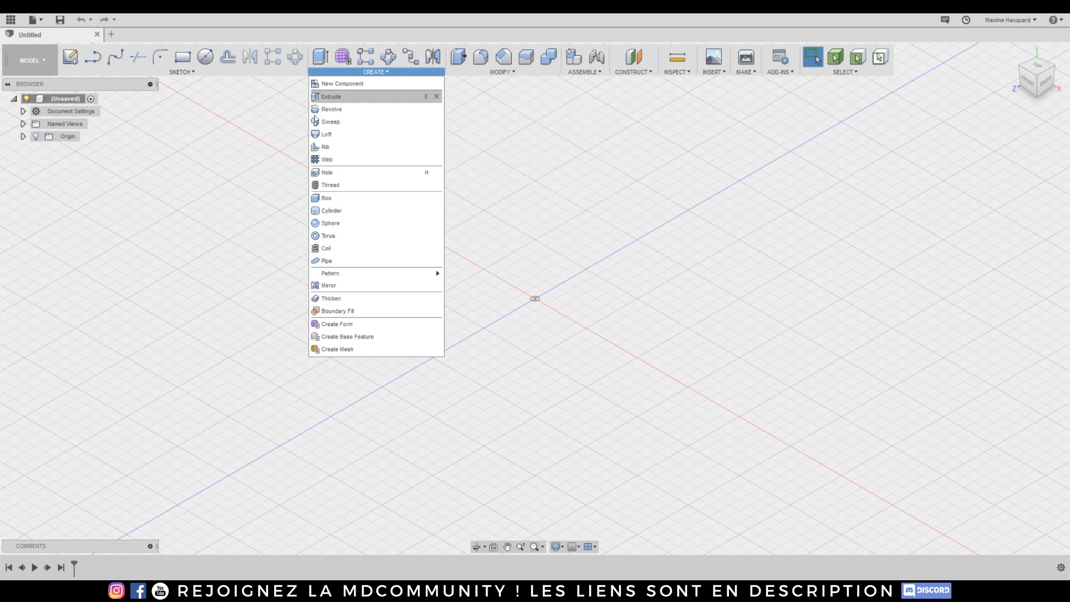
left_click(553, 119)
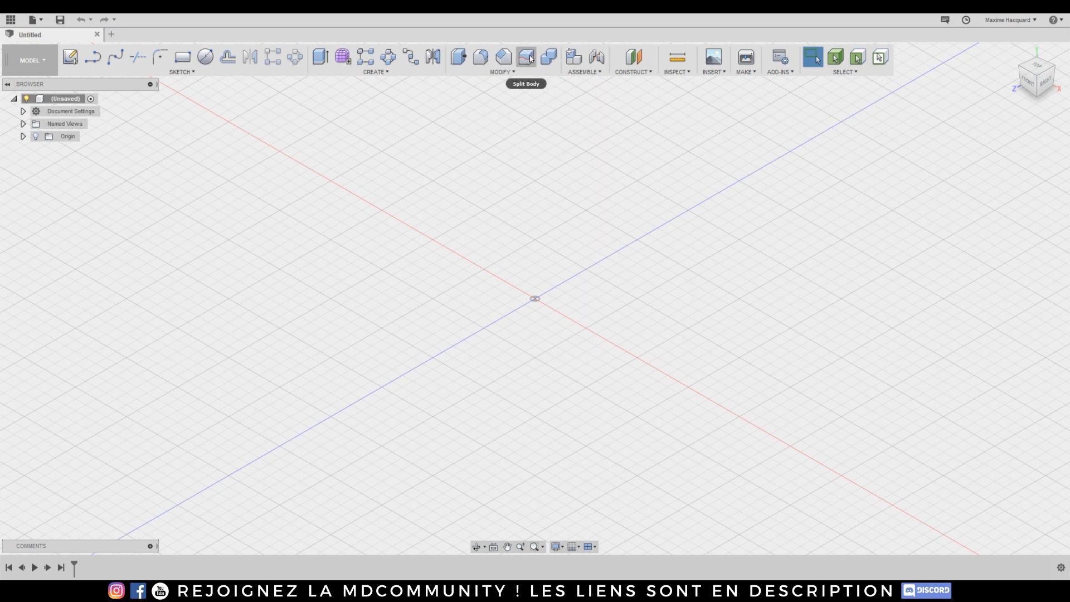
left_click(501, 72)
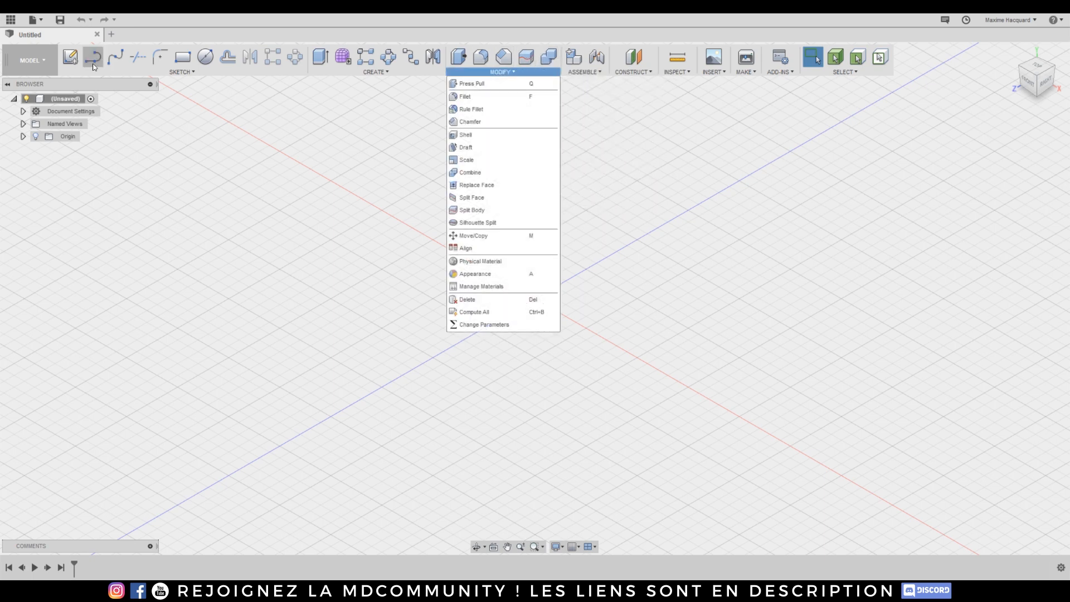
mouse_move(202, 75)
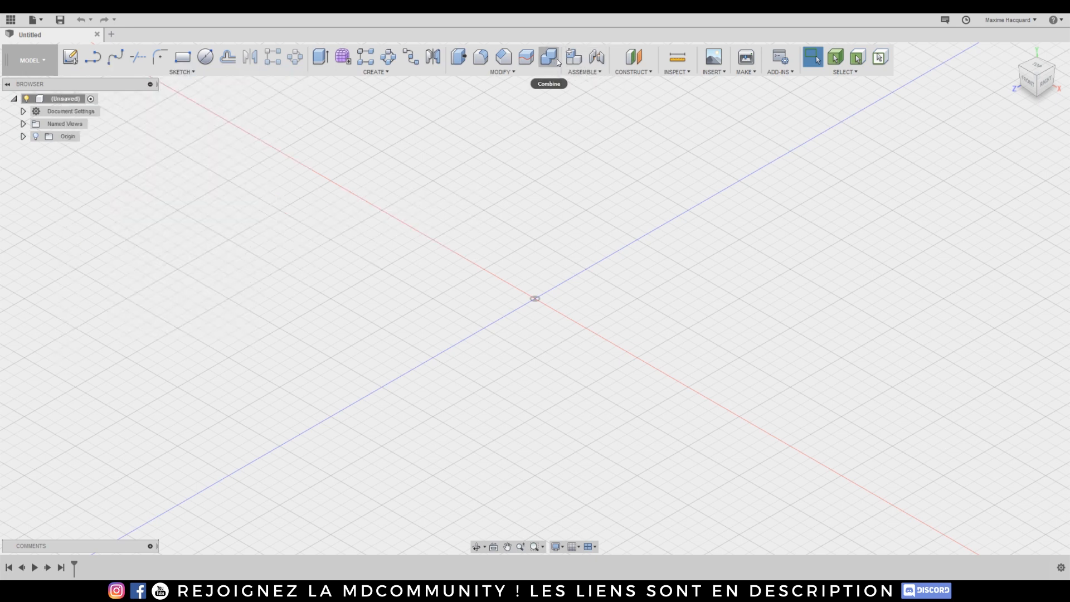
mouse_move(643, 73)
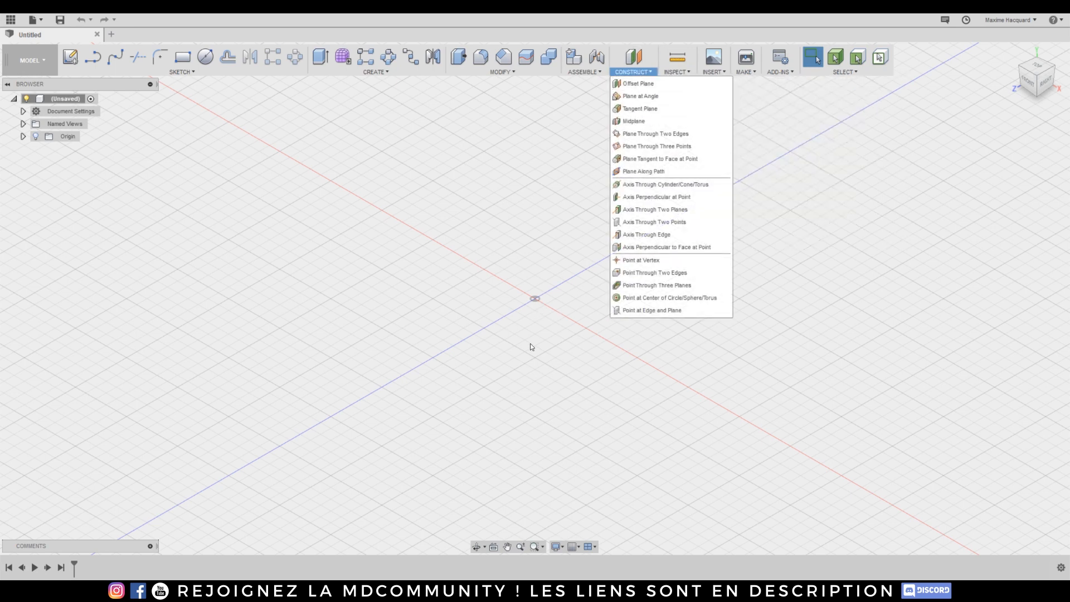
left_click(561, 306)
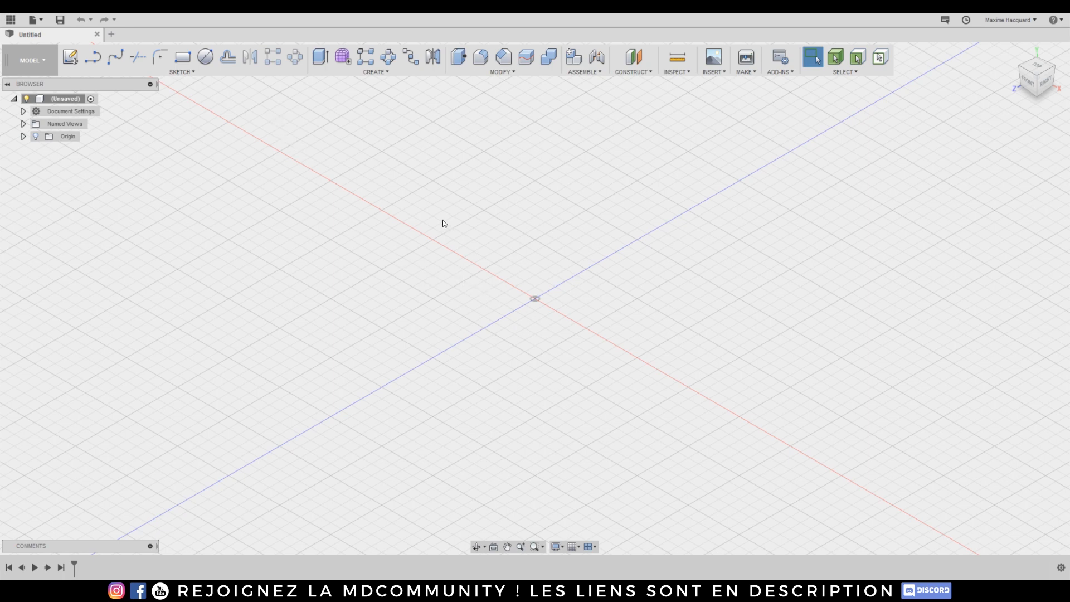
Sketch a two-point rectangle about 20 mm wide and 75 mm tall on the horizontal plane, centred on the vertical axis with its base at the origin.
left_click(182, 58)
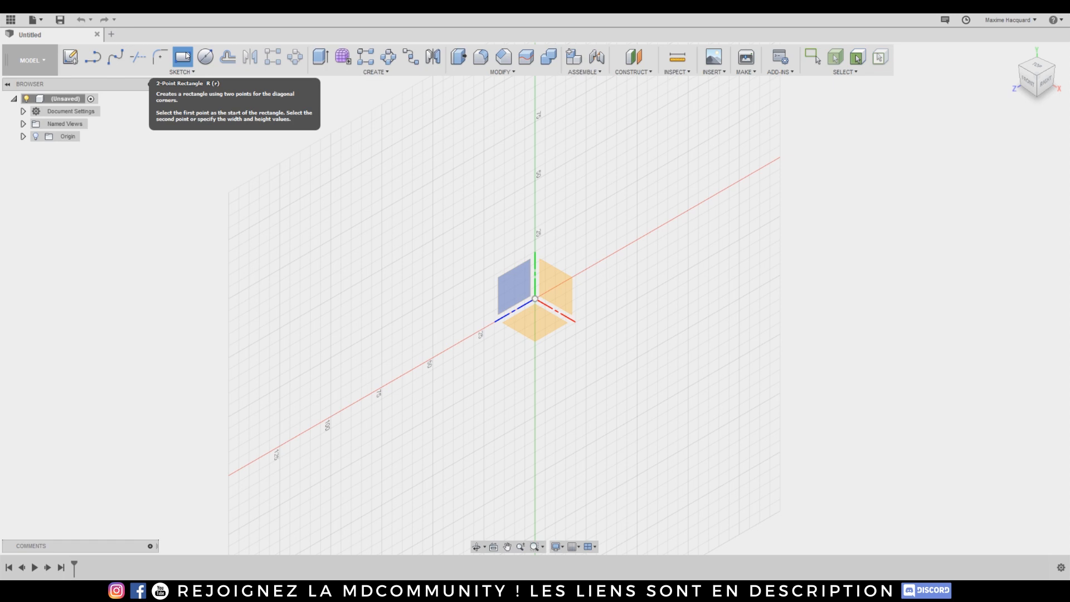
left_click(185, 56)
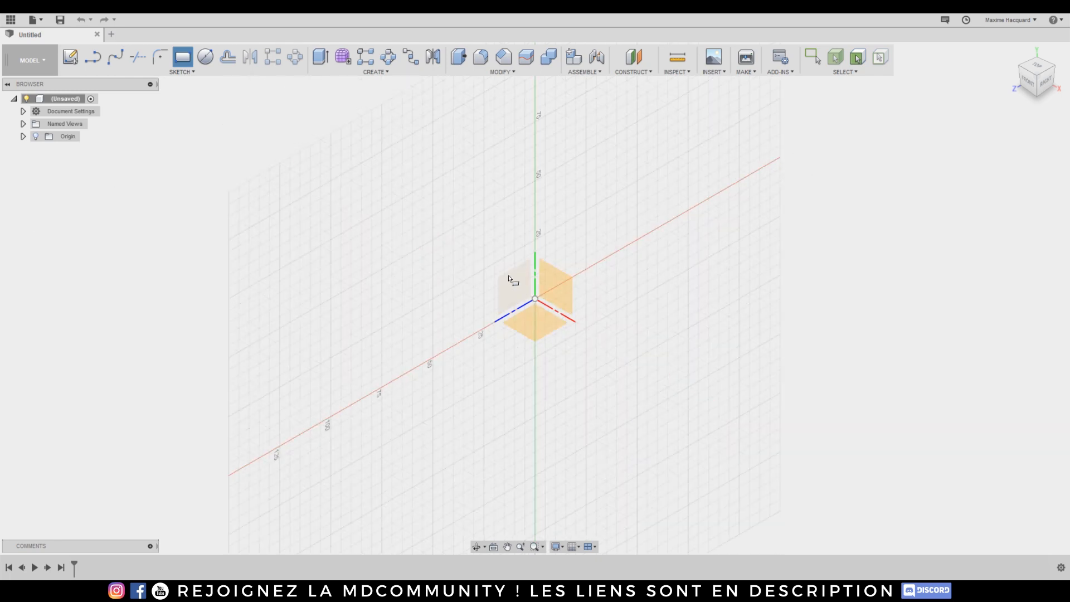
left_click(537, 323)
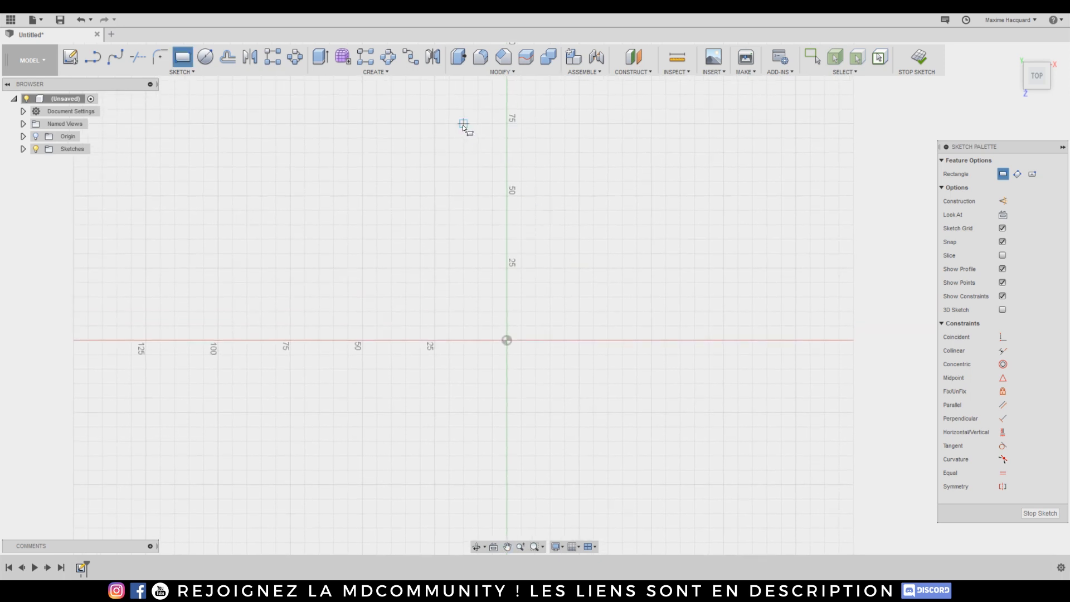
left_click(478, 123)
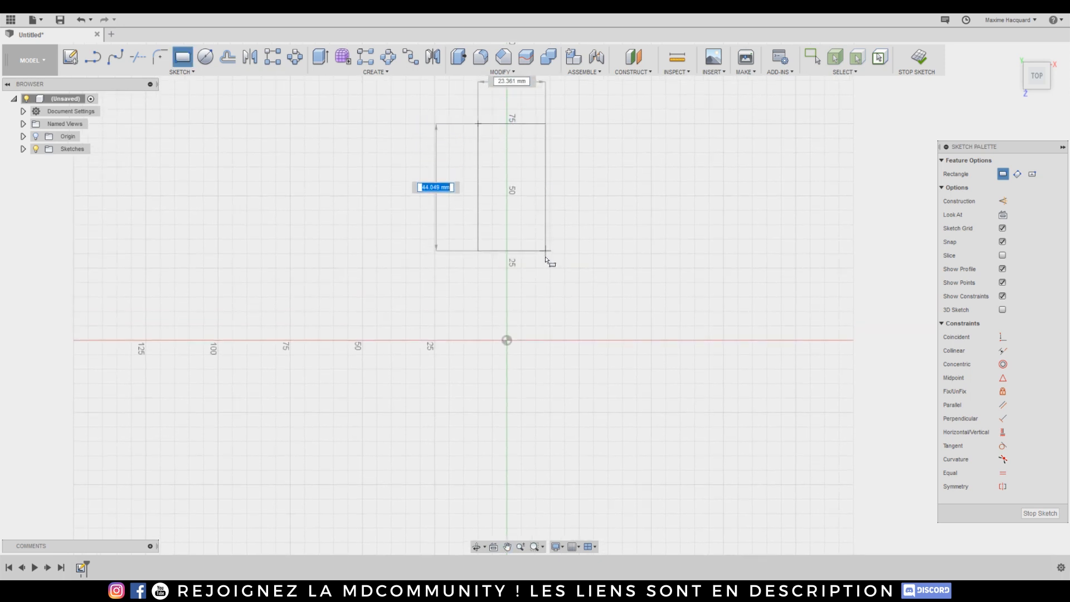
left_click(536, 340)
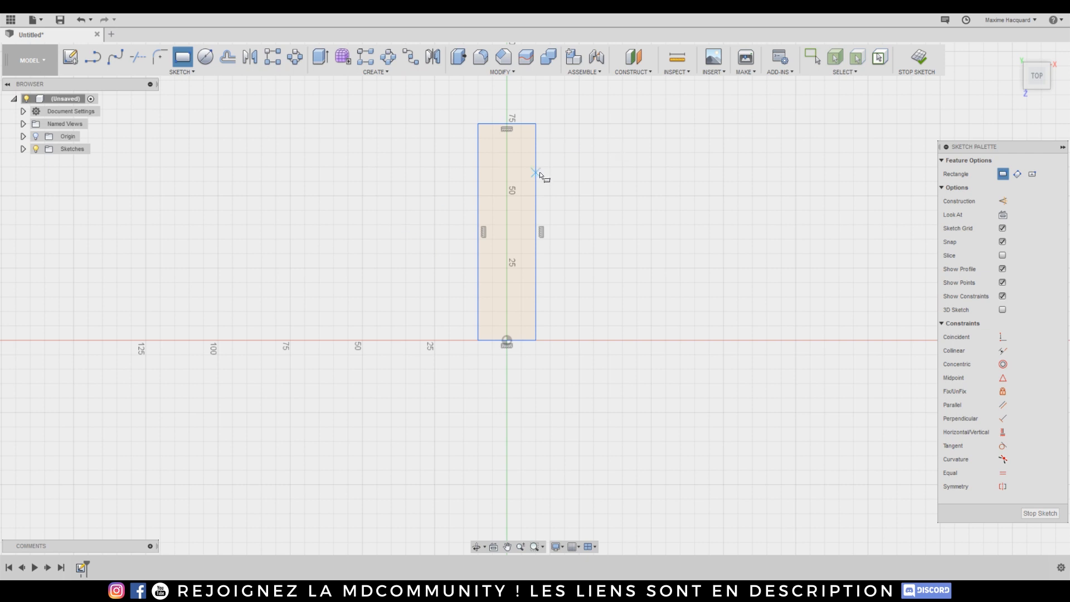
Draw a six-sided circumscribed polygon with a radius of about 5 mm, centred on the vertical axis in the rectangle's upper part.
left_click(193, 72)
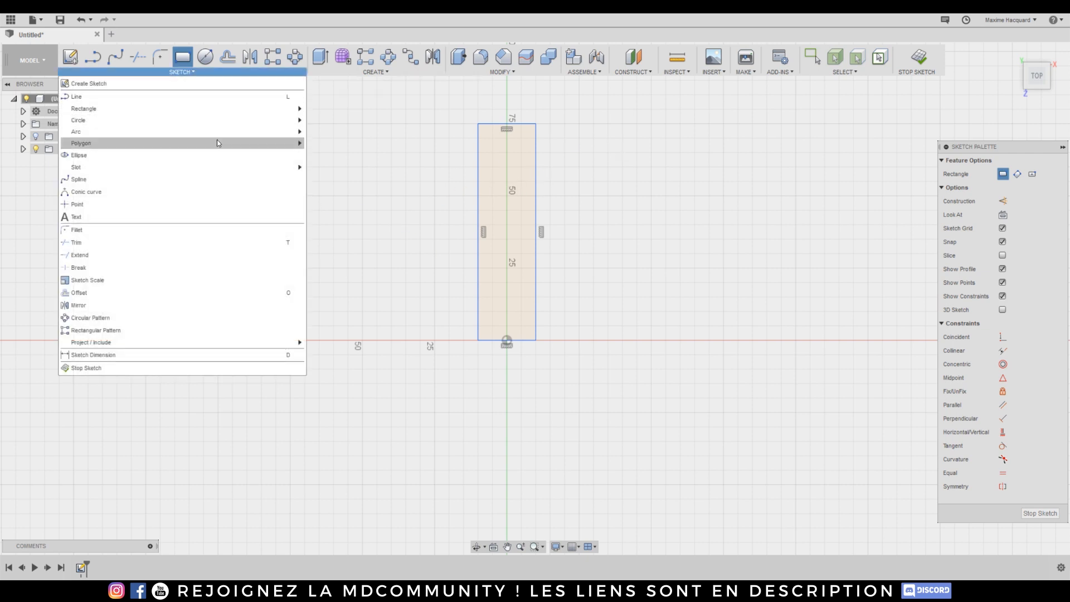
mouse_move(217, 141)
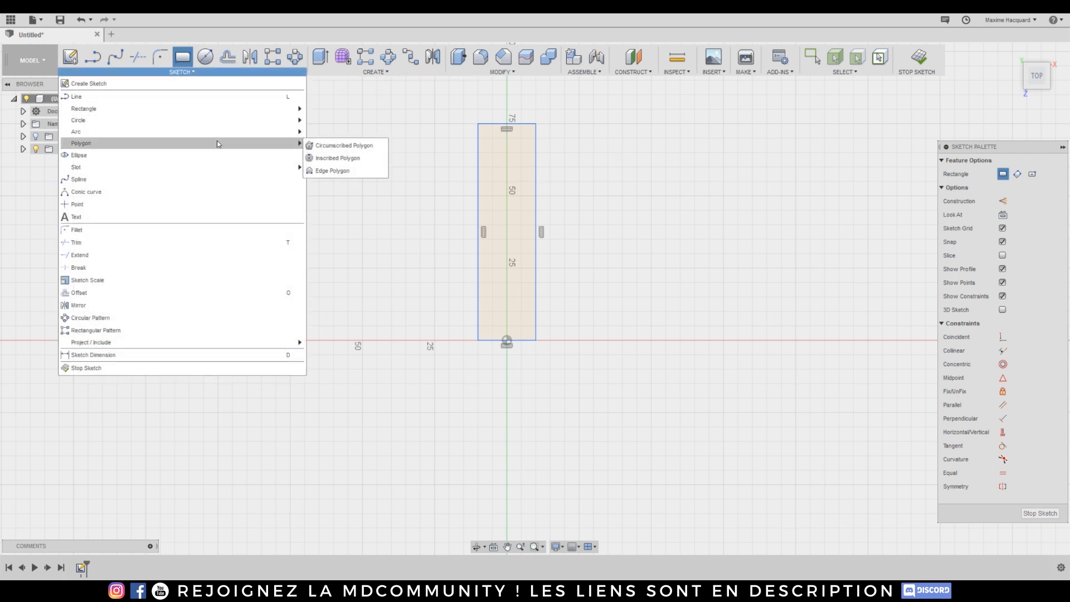
left_click(349, 149)
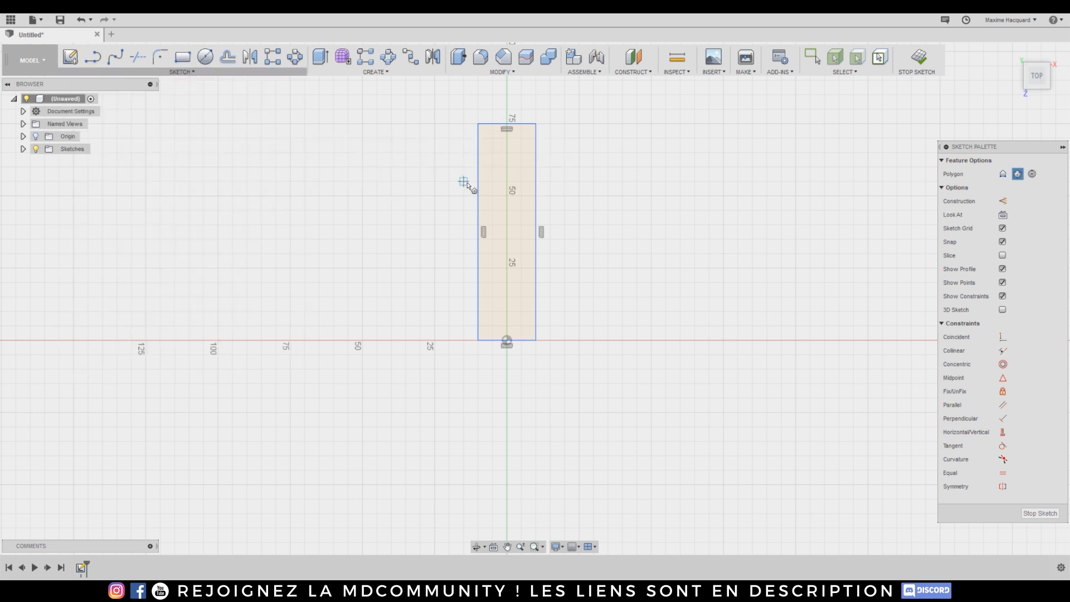
left_click(507, 182)
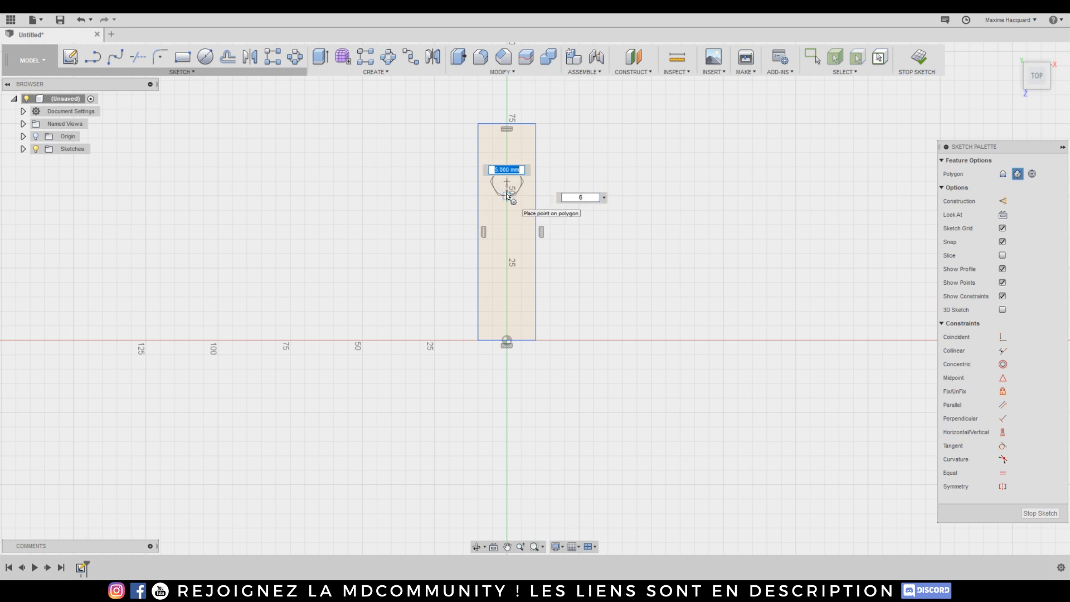
left_click(506, 194)
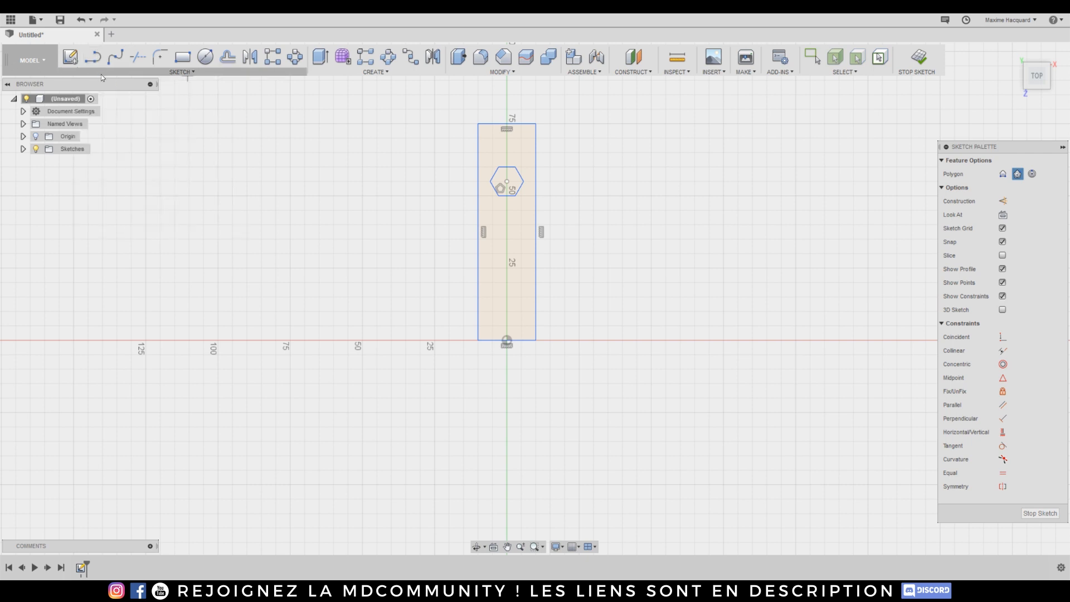
Draw a closed house-shaped line profile about 10 mm wide and 15 mm tall, pointing upward, in the rectangle's lower part.
left_click(94, 58)
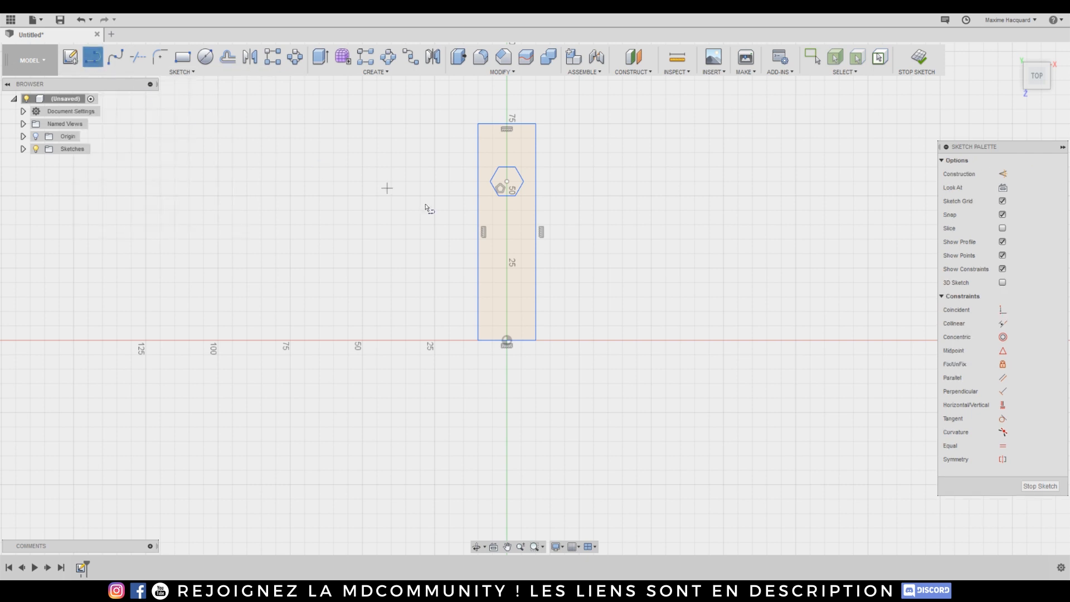
scroll(509, 317, "up", 2)
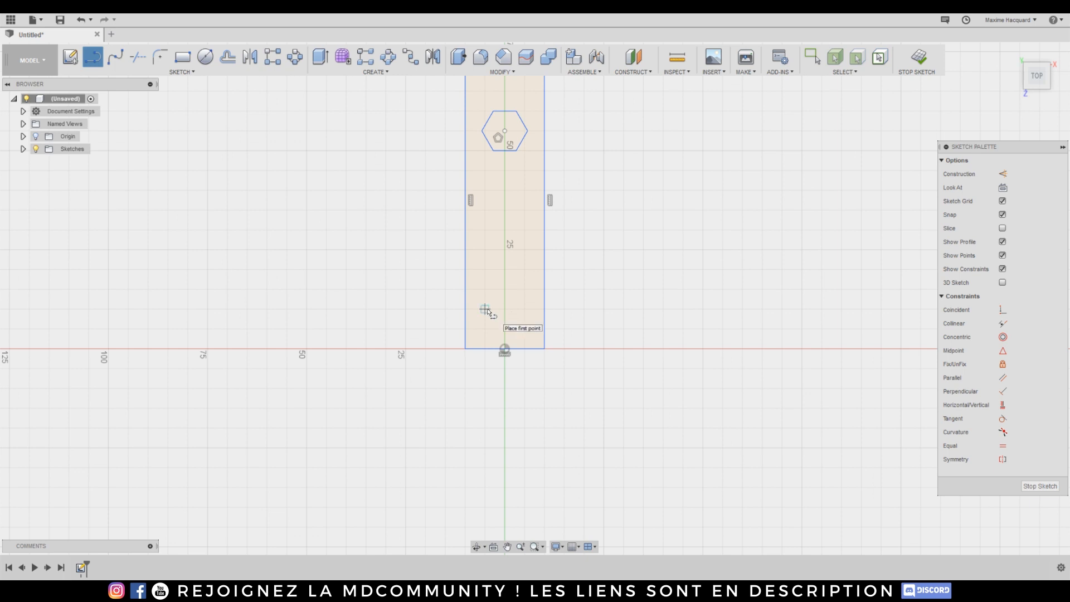
left_click(485, 309)
left_click(504, 309)
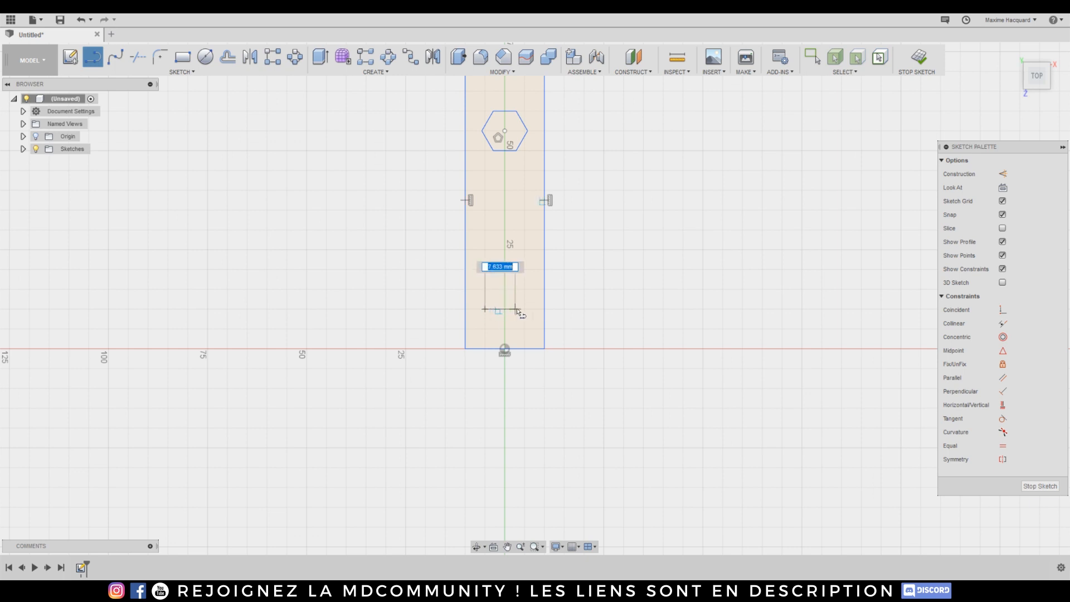
mouse_move(504, 310)
left_mouse_down()
mouse_move(524, 294)
mouse_move(522, 272)
left_mouse_up()
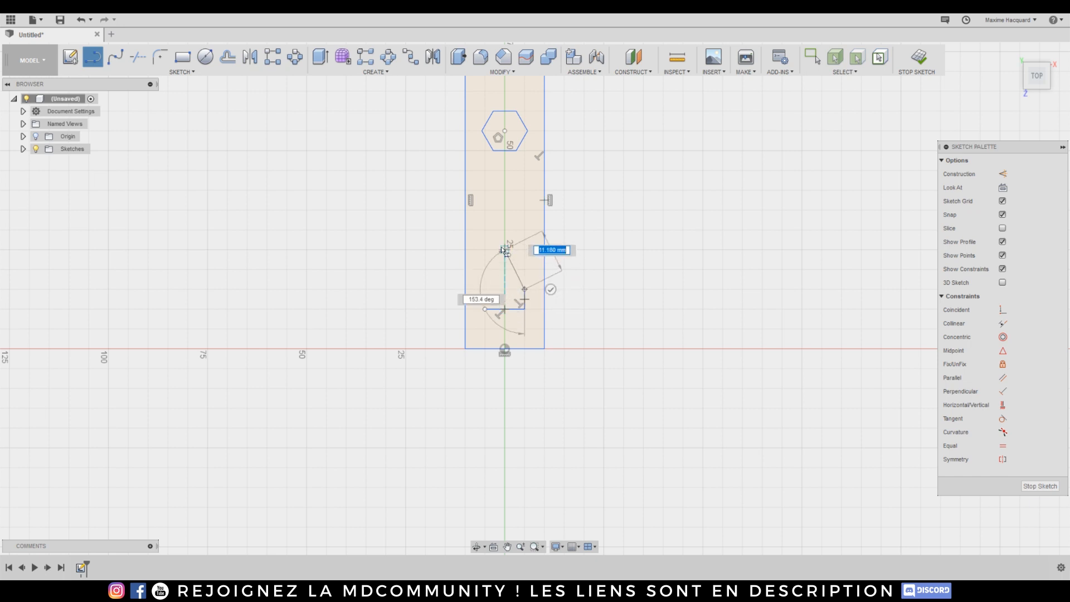
left_click(504, 250)
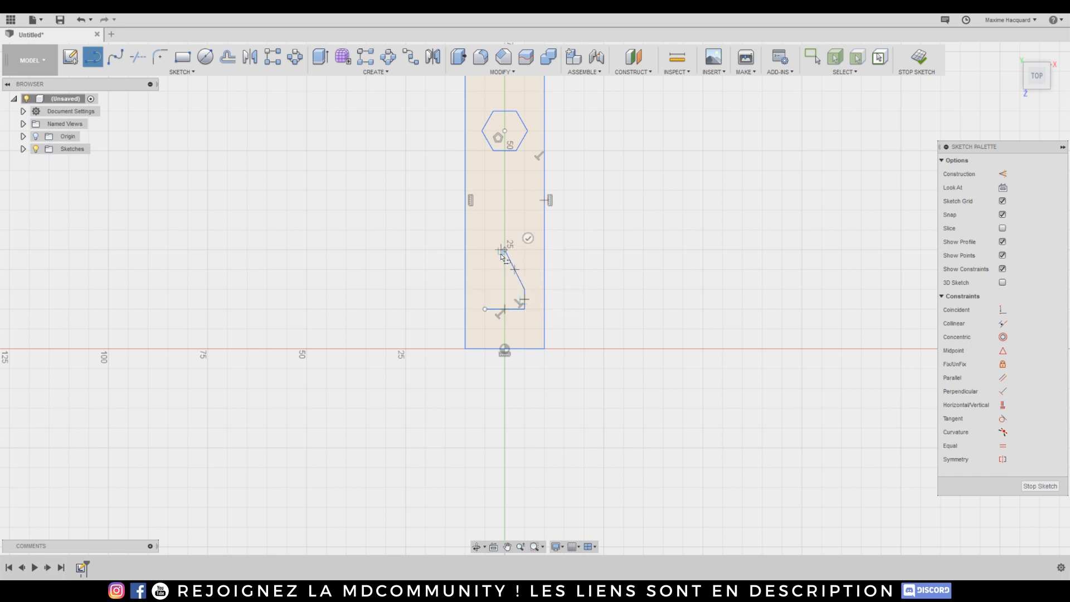
left_click(485, 289)
left_click(486, 309)
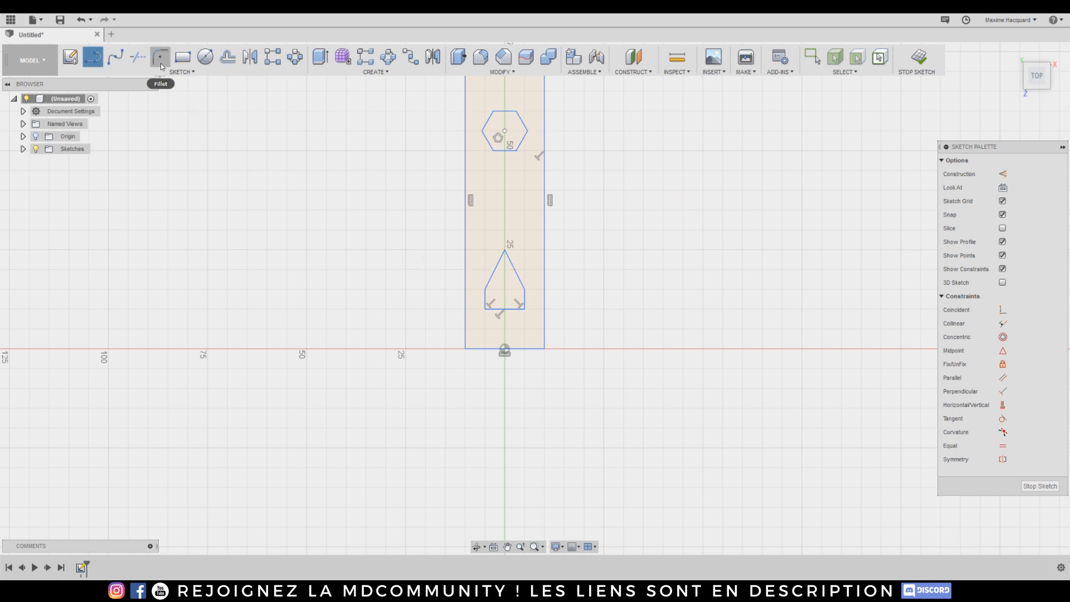
Fillet the six corners of the hexagon with a 1.50 mm radius.
left_click(177, 73)
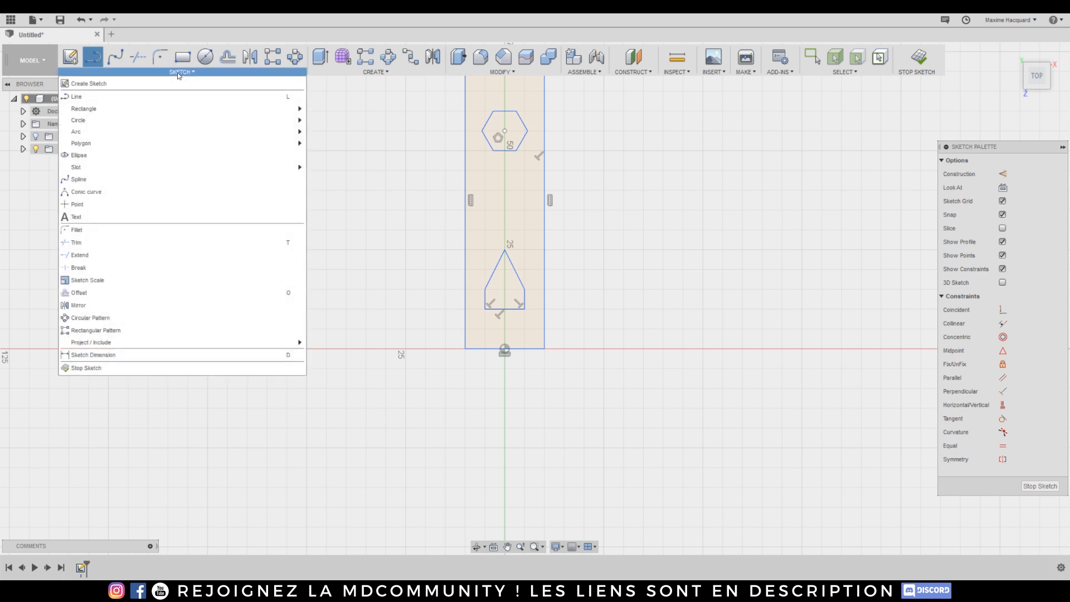
left_click(77, 230)
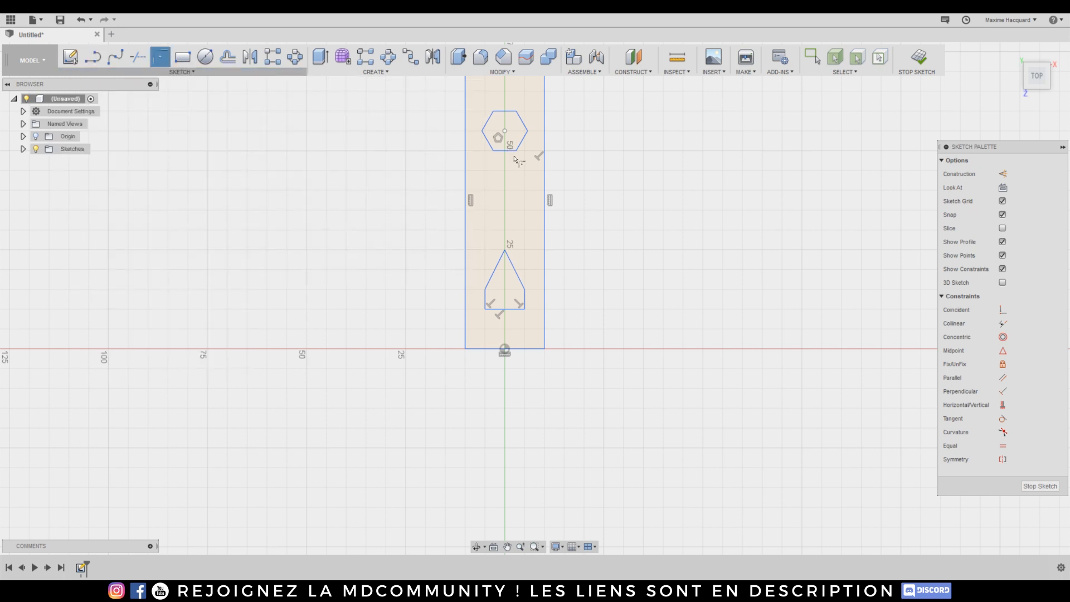
left_click(527, 131)
left_click(528, 132)
left_click(517, 111)
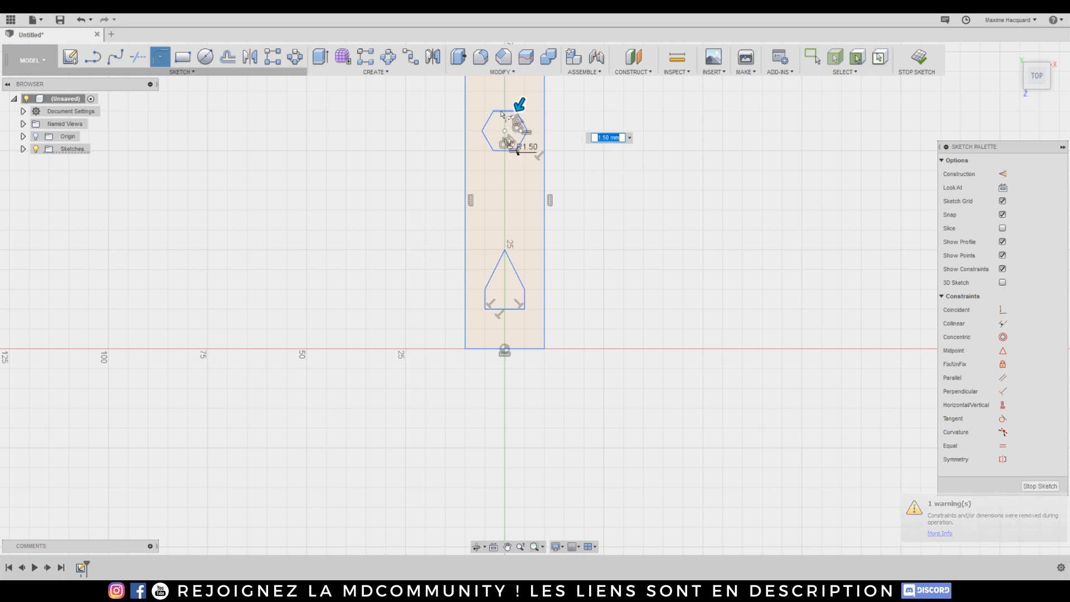
left_click(493, 111)
left_click(483, 131)
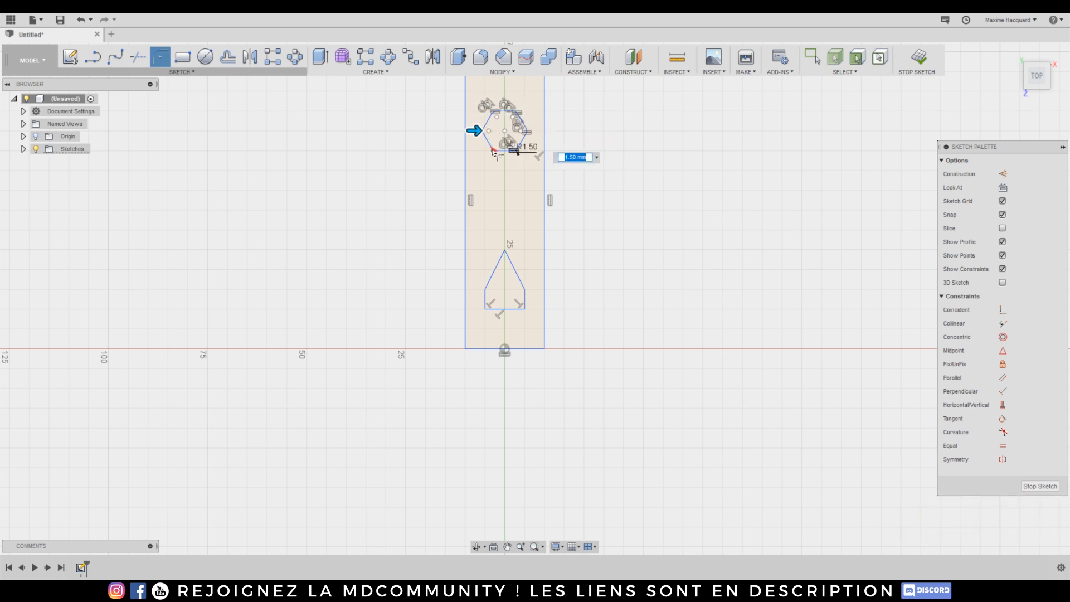
left_click(493, 151)
left_click(505, 250)
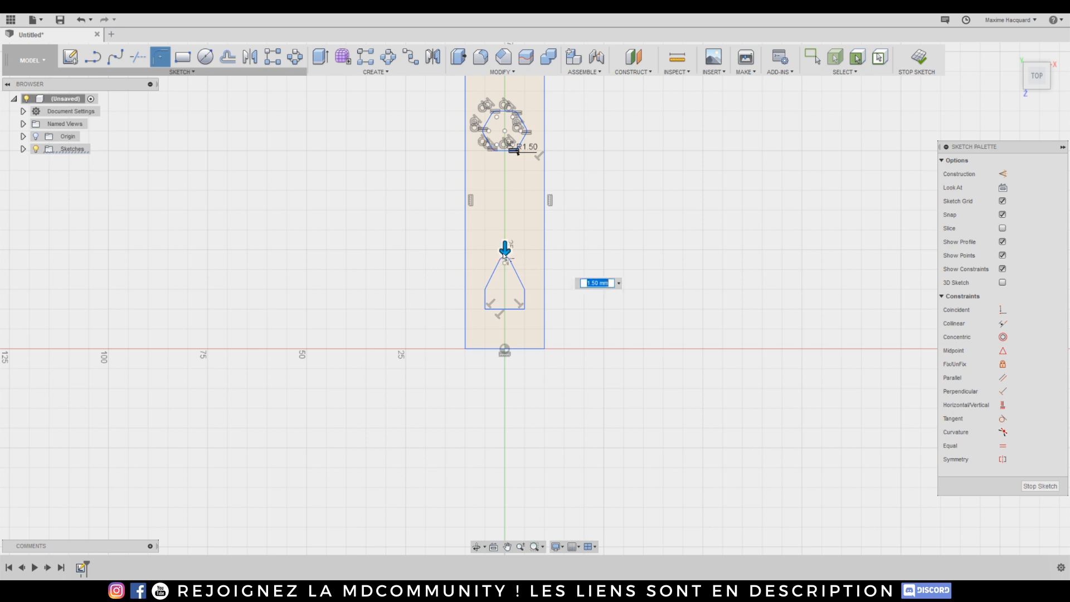
mouse_move(502, 251)
left_mouse_down()
mouse_move(505, 265)
mouse_move(505, 254)
left_mouse_up()
key("Escape")
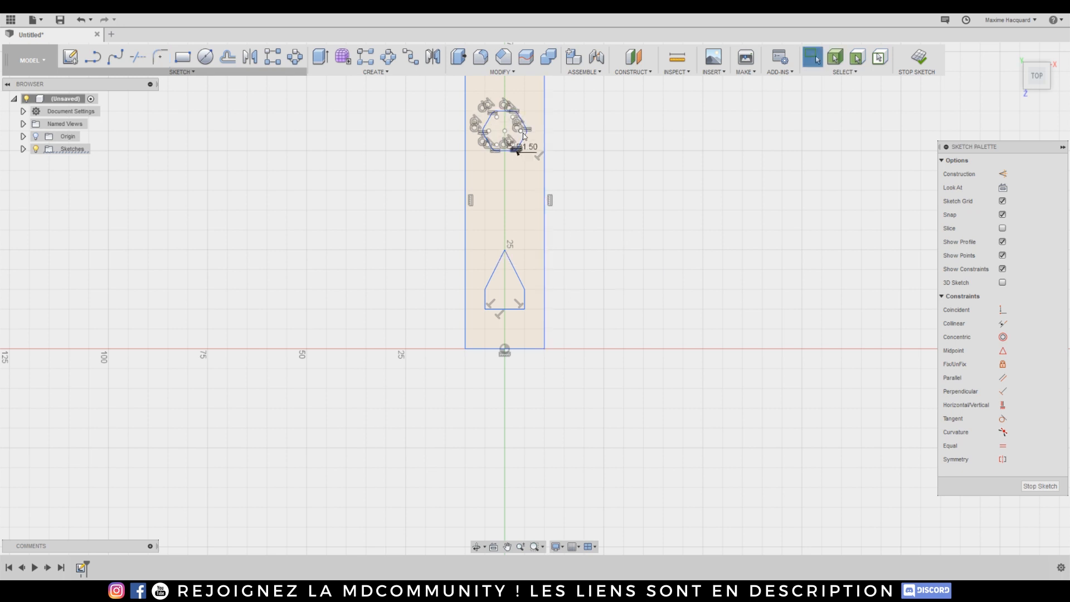
left_click(544, 234)
Fillet the apex and both base corners of the house-shaped profile with a 1 mm radius.
left_click(168, 61)
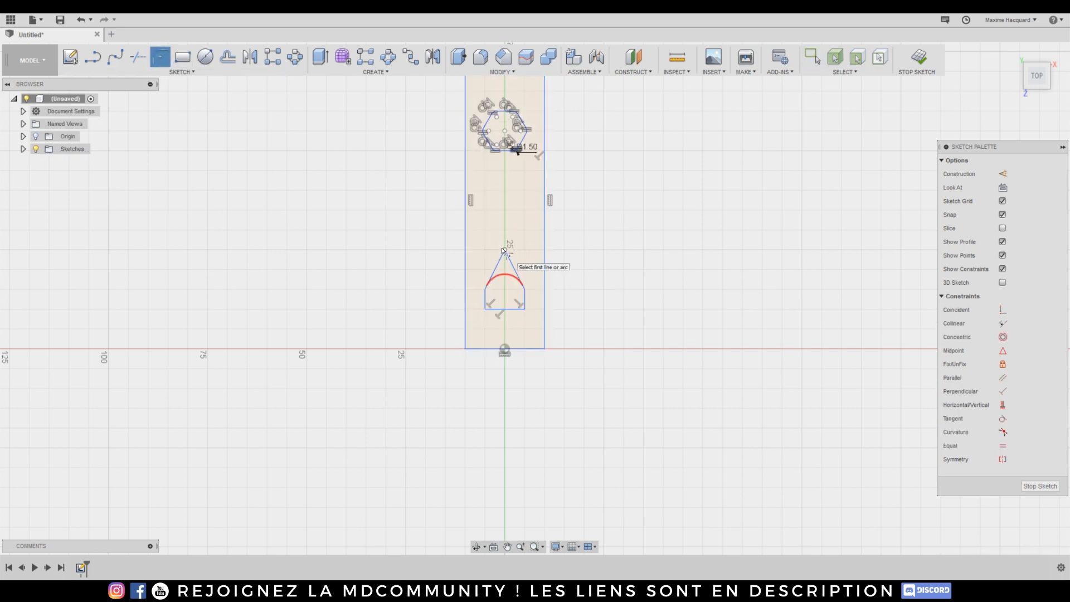
left_click(506, 255)
type("1")
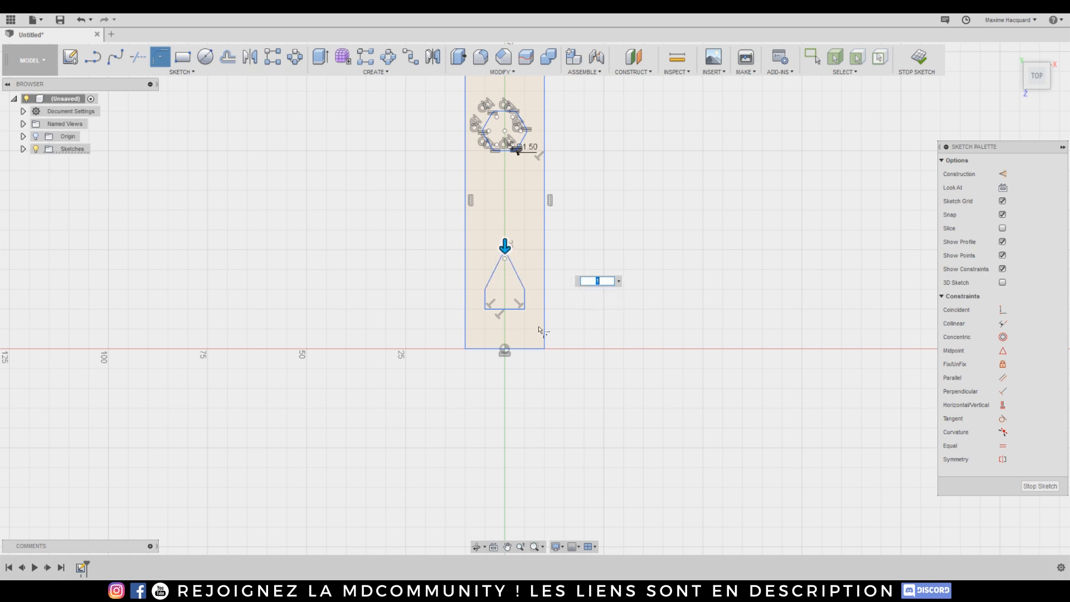
left_click(519, 308)
left_click(485, 308)
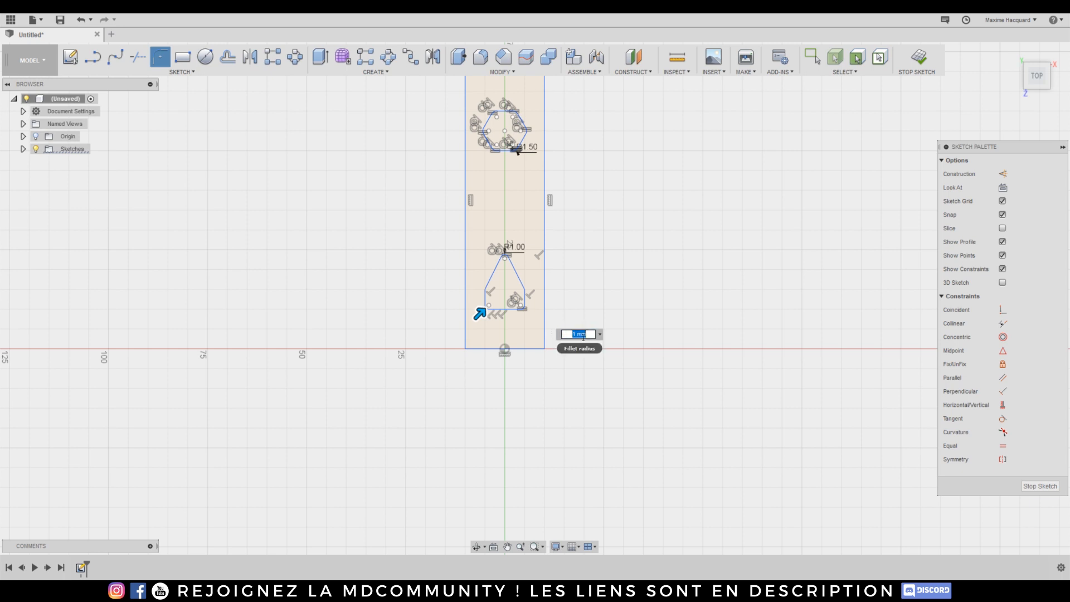
type("2")
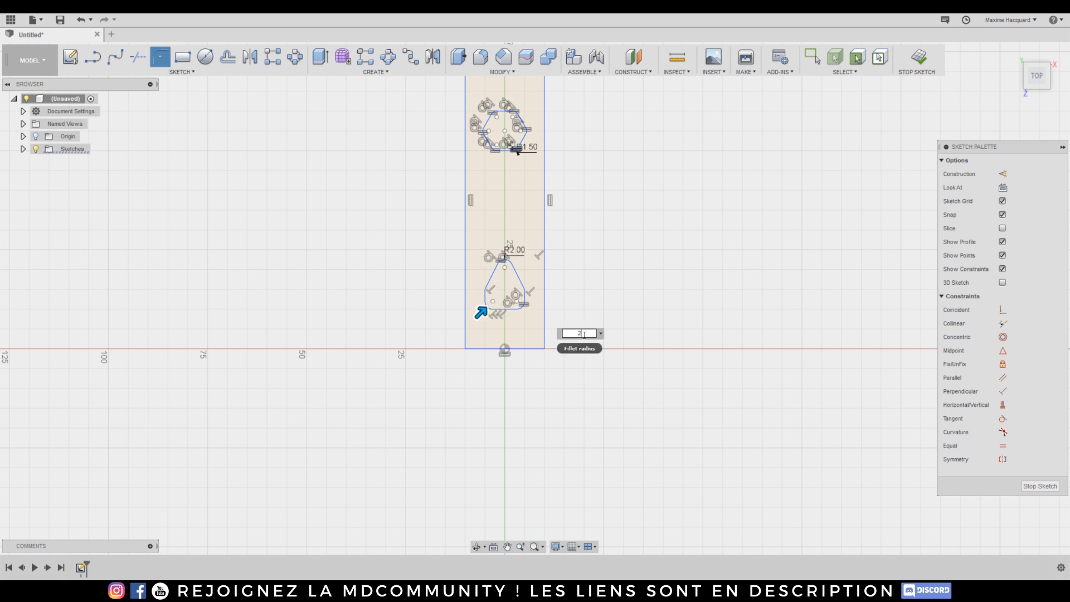
key("BackSpace")
type("1")
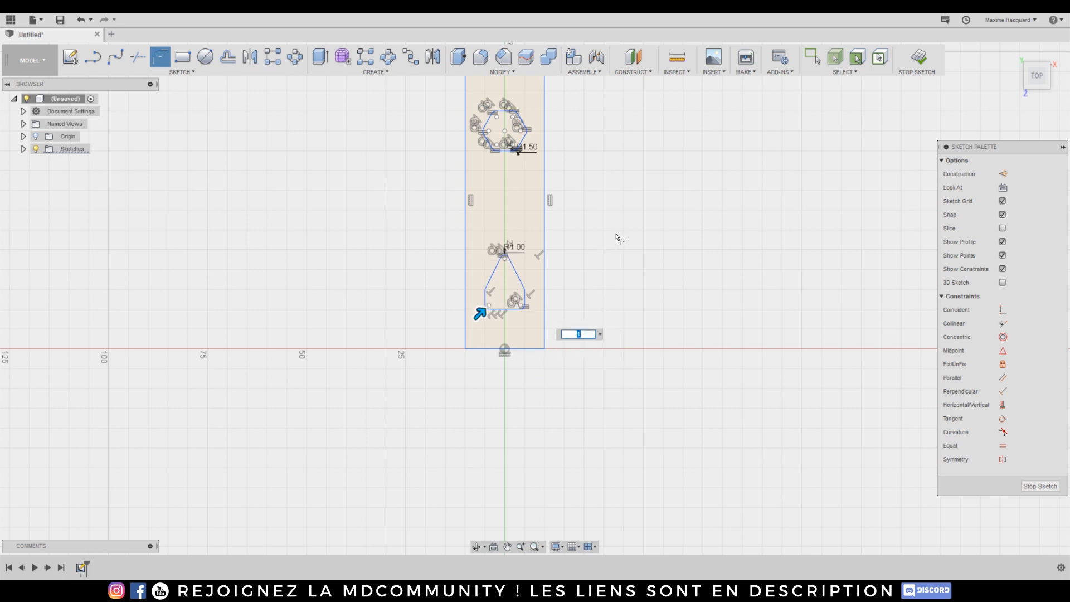
Draw a thin rectangle about 6 mm by 1 mm across the tall rectangle's left edge, just below the hexagon.
scroll(358, 203, "up", 1)
middle_click_drag(358, 202, 356, 269)
scroll(359, 270, "down", 2)
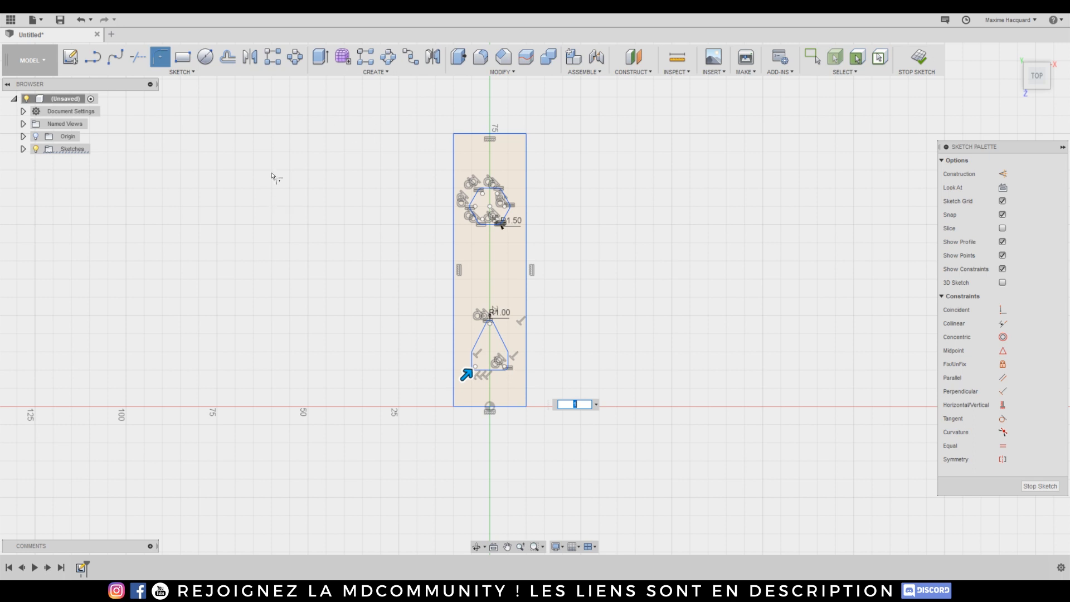
left_click(180, 62)
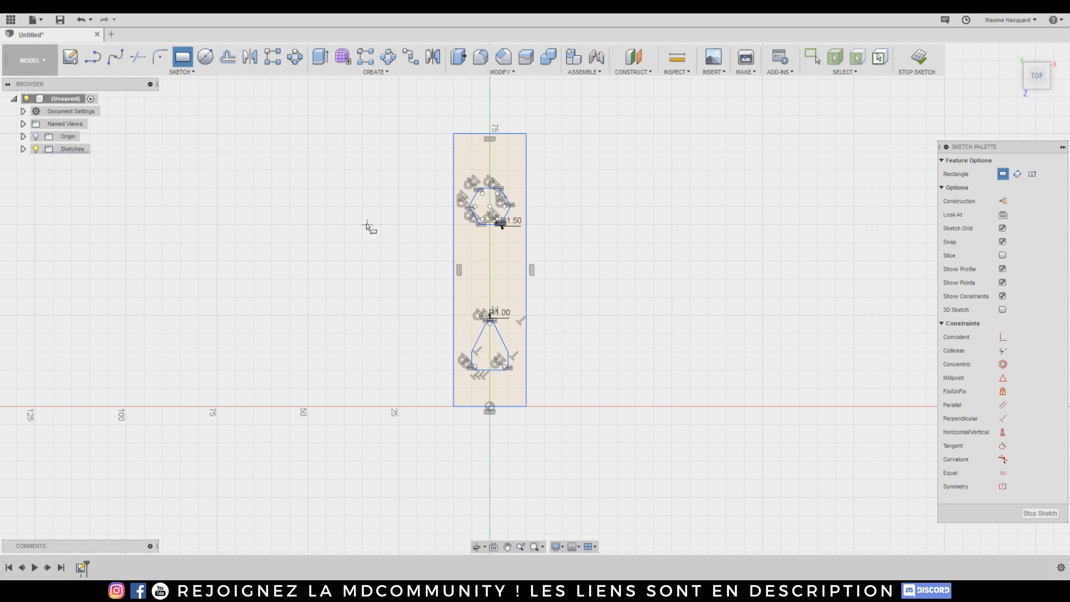
scroll(378, 174, "down", 1)
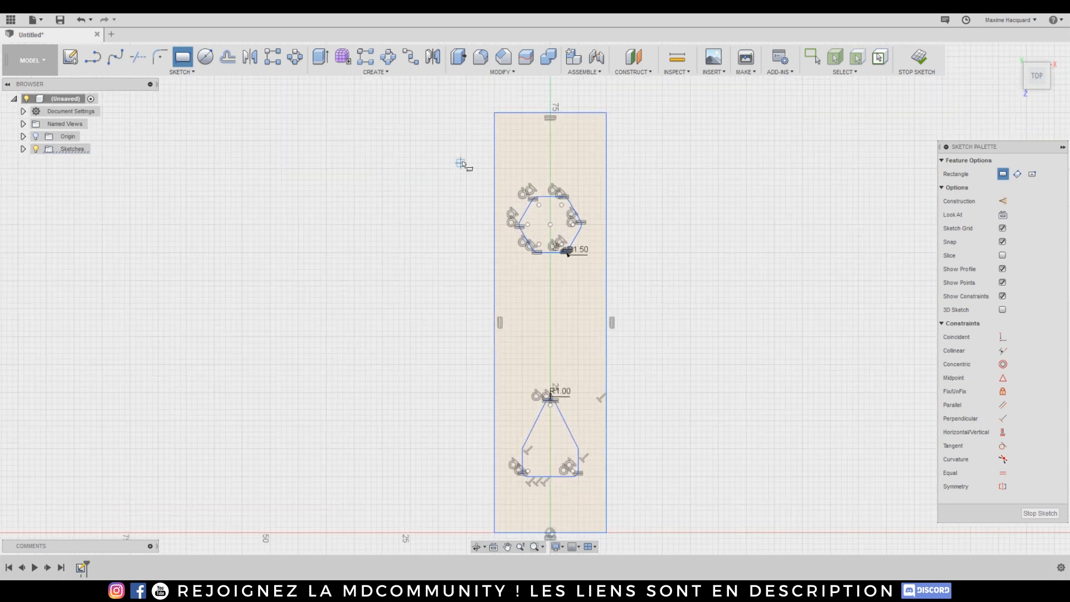
middle_click_drag(427, 162, 422, 171)
scroll(453, 149, "up", 3)
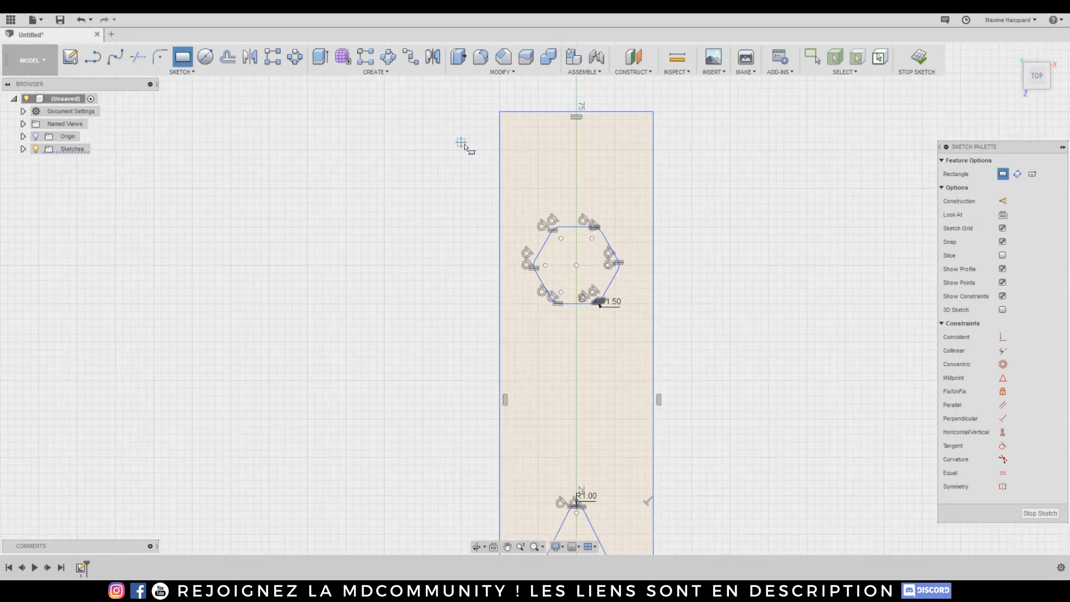
mouse_move(445, 296)
middle_mouse_down()
mouse_move(459, 276)
mouse_move(442, 181)
middle_mouse_up()
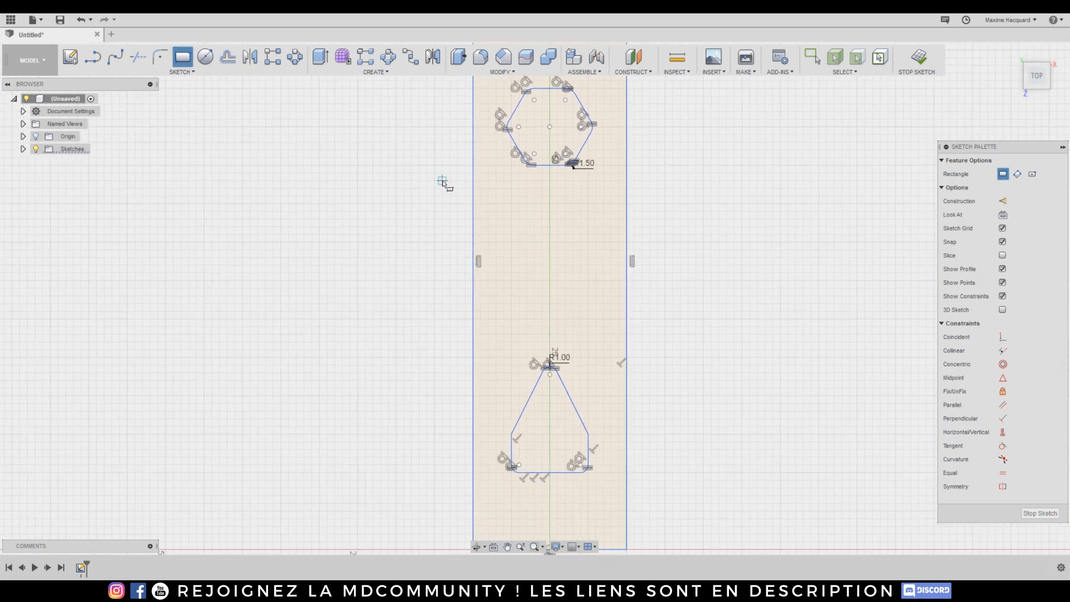
scroll(455, 202, "up", 2)
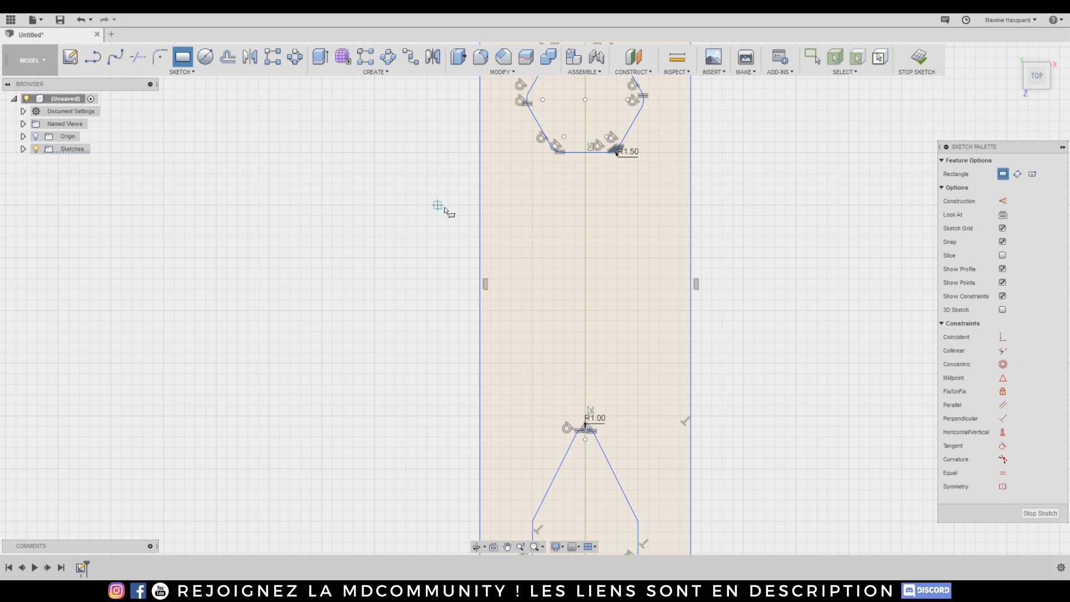
left_click(459, 206)
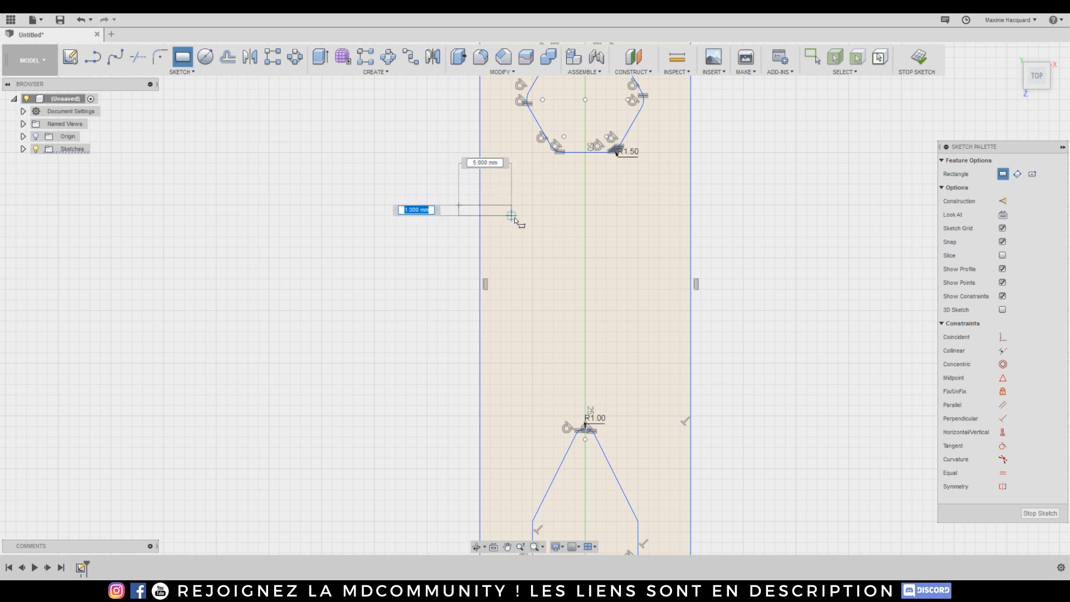
left_click(522, 216)
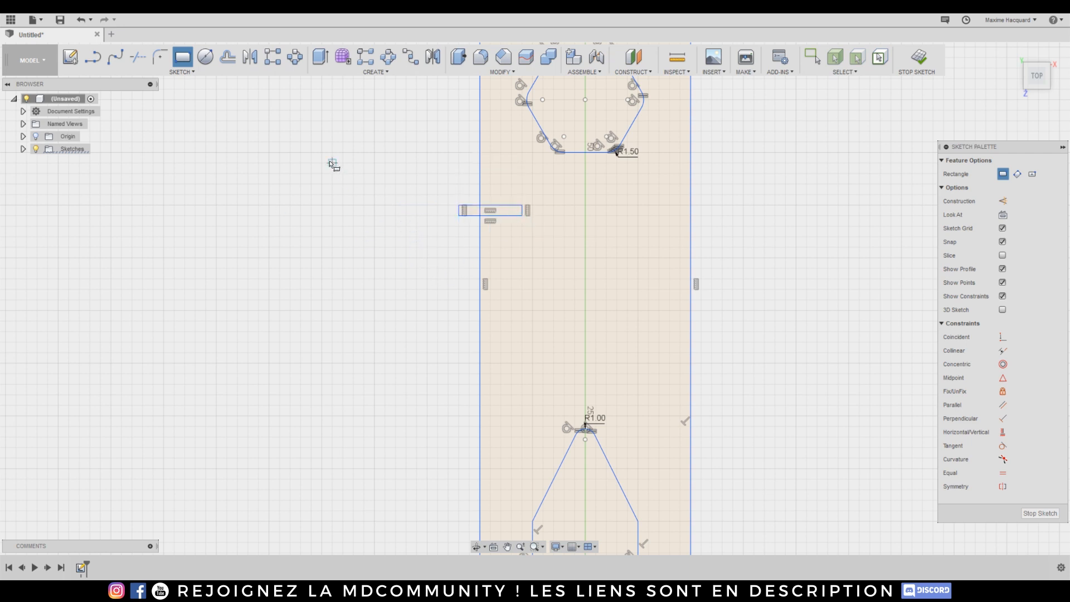
Pattern all four edges of the thin notch rectangle down the plate's left edge with a rectangular pattern of 6 over a -15 mm extent.
left_click(273, 57)
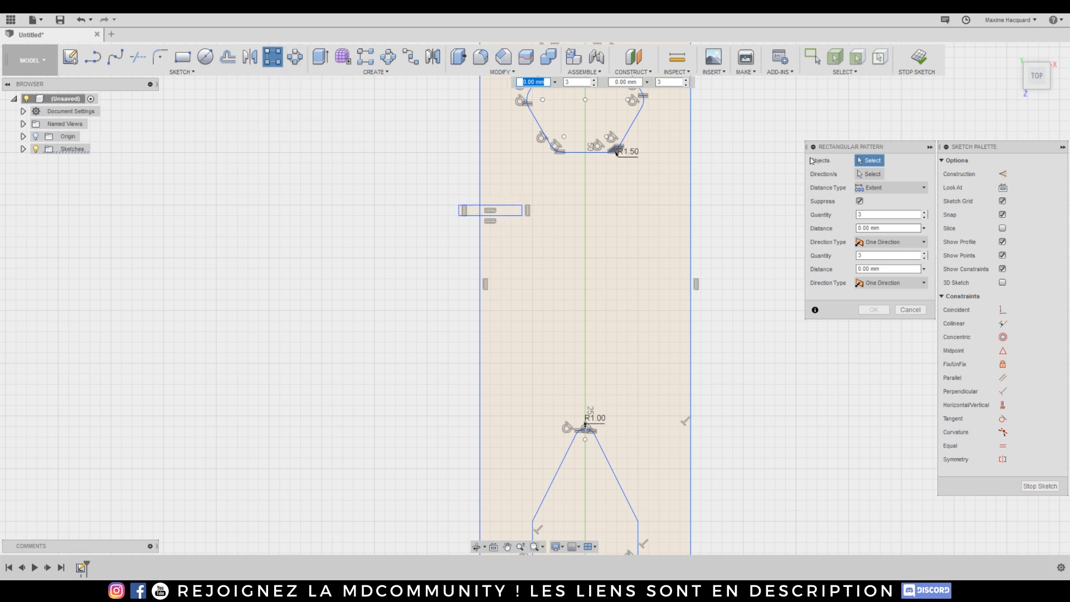
left_click(873, 164)
left_click(503, 205)
left_click(511, 216)
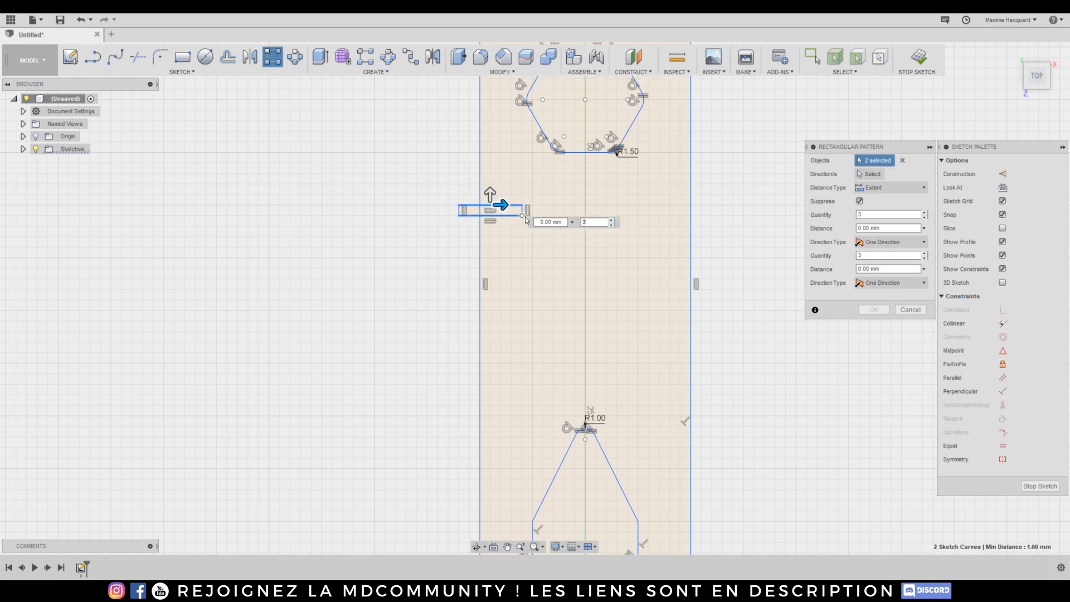
left_click(522, 210)
scroll(522, 210, "up", 3)
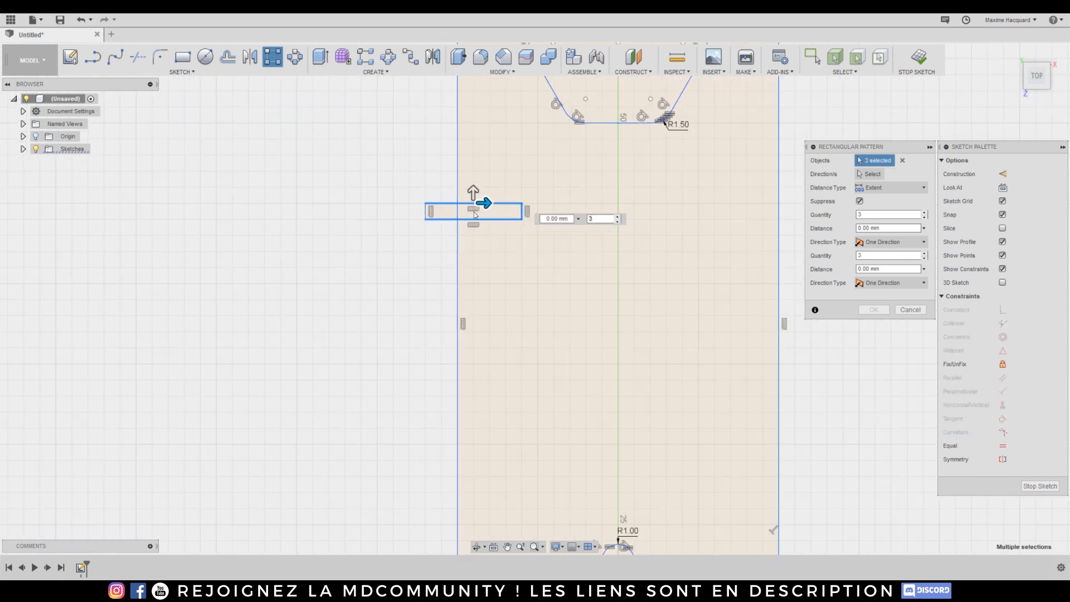
left_click(425, 215)
scroll(427, 234, "down", 3)
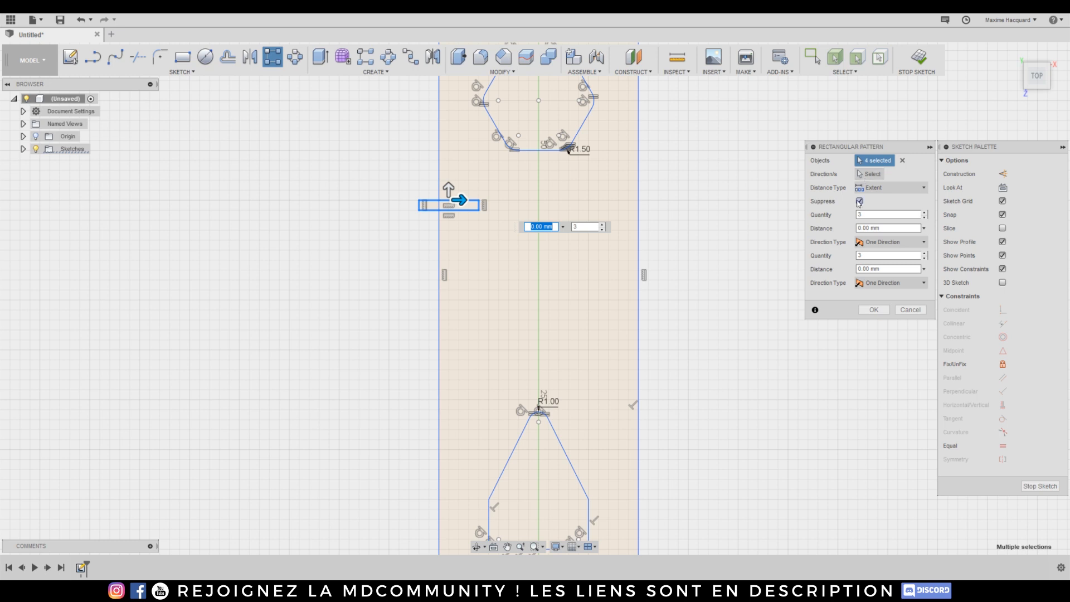
middle_click_drag(449, 188, 444, 156)
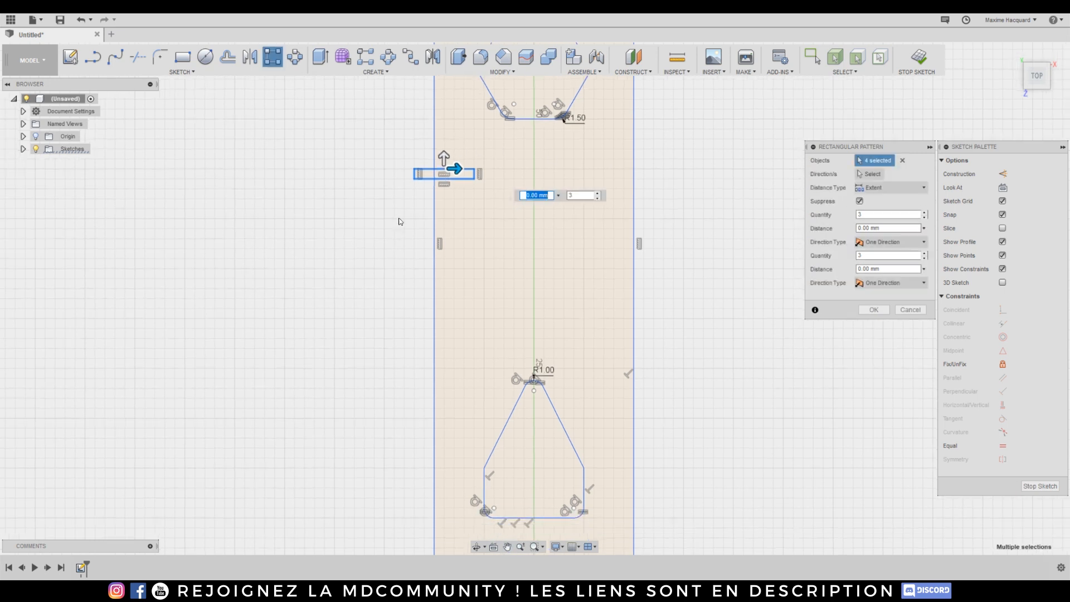
key("Tab")
left_click_drag(444, 158, 418, 311)
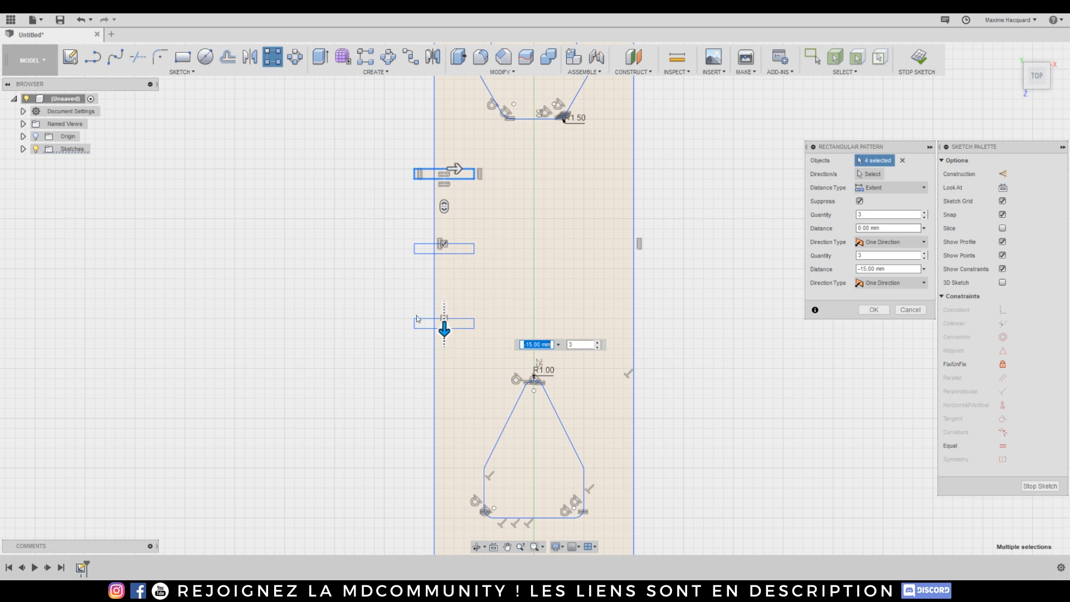
key("Tab")
left_click(924, 252)
left_click(924, 252)
left_click(924, 251)
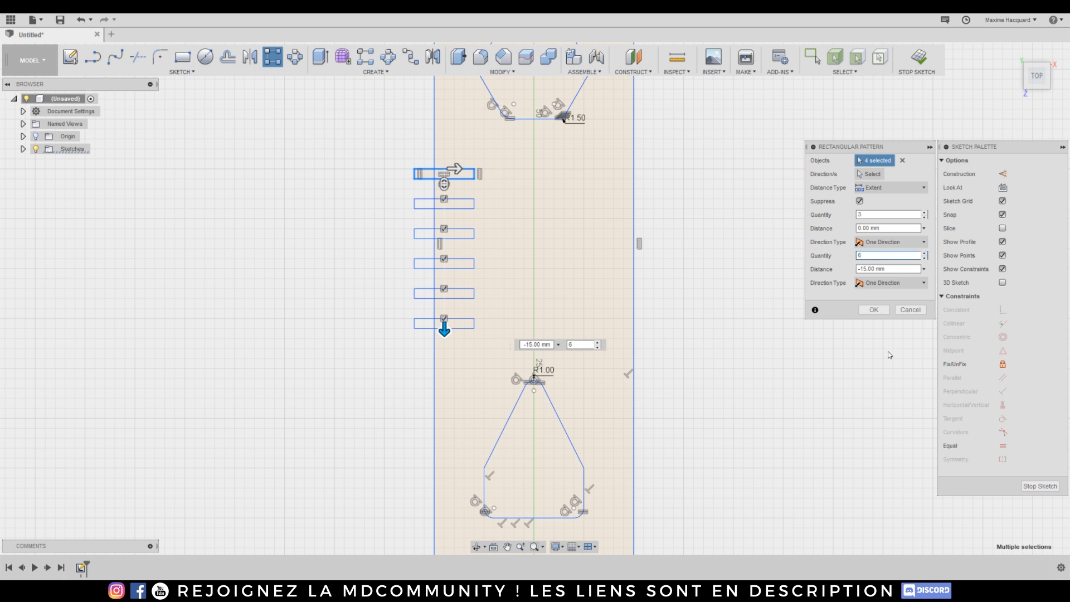
left_click(883, 310)
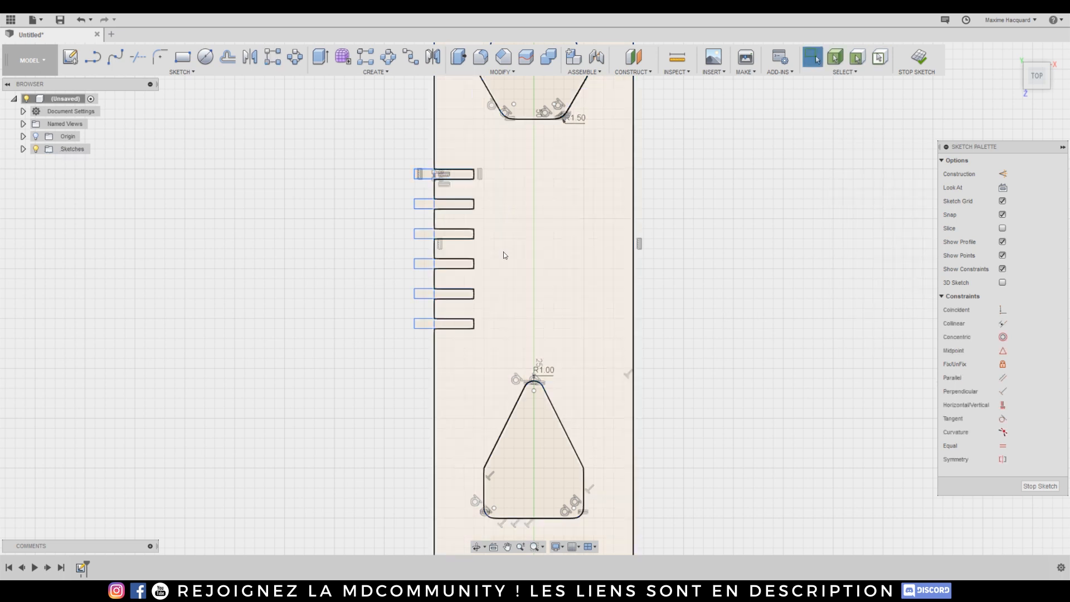
Draw a vertical line along the plate's central axis, extending beyond both its top and bottom edges.
scroll(393, 237, "down", 5)
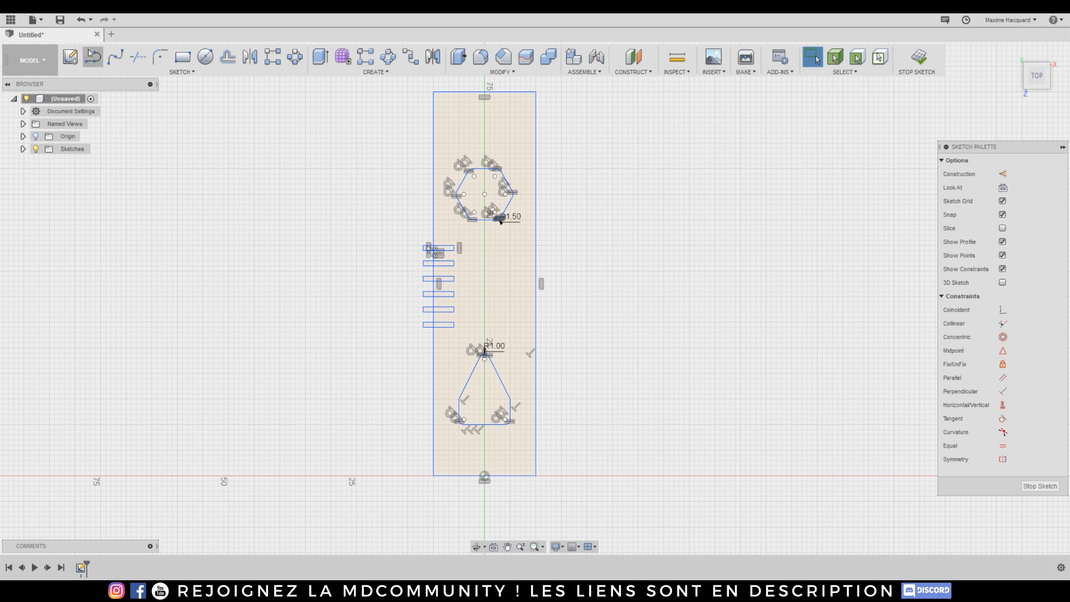
middle_click_drag(320, 165, 338, 206)
key("l")
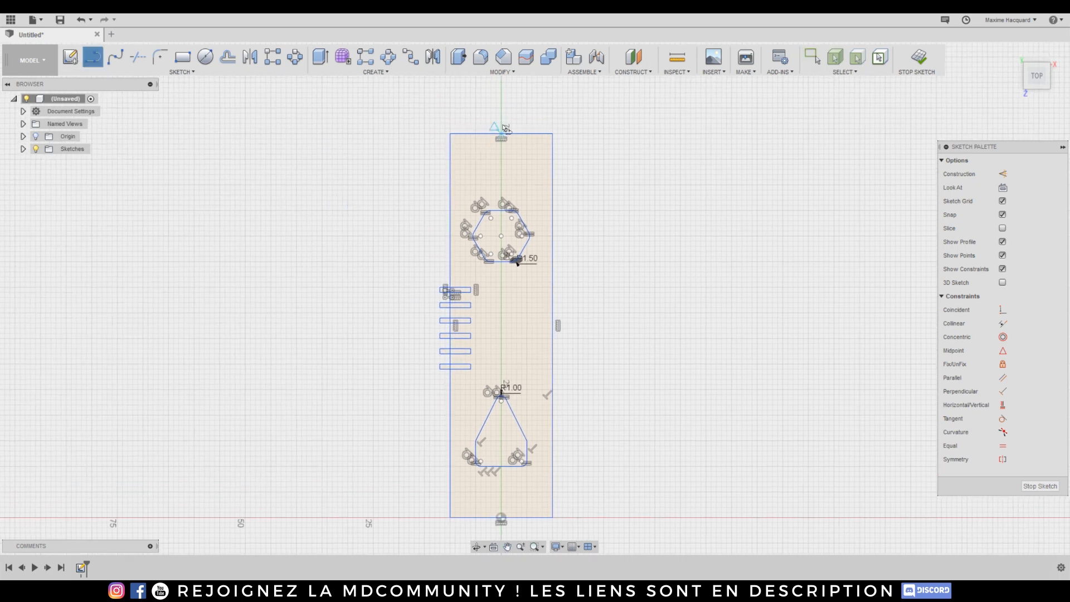
left_click(501, 107)
middle_click_drag(620, 393, 588, 252)
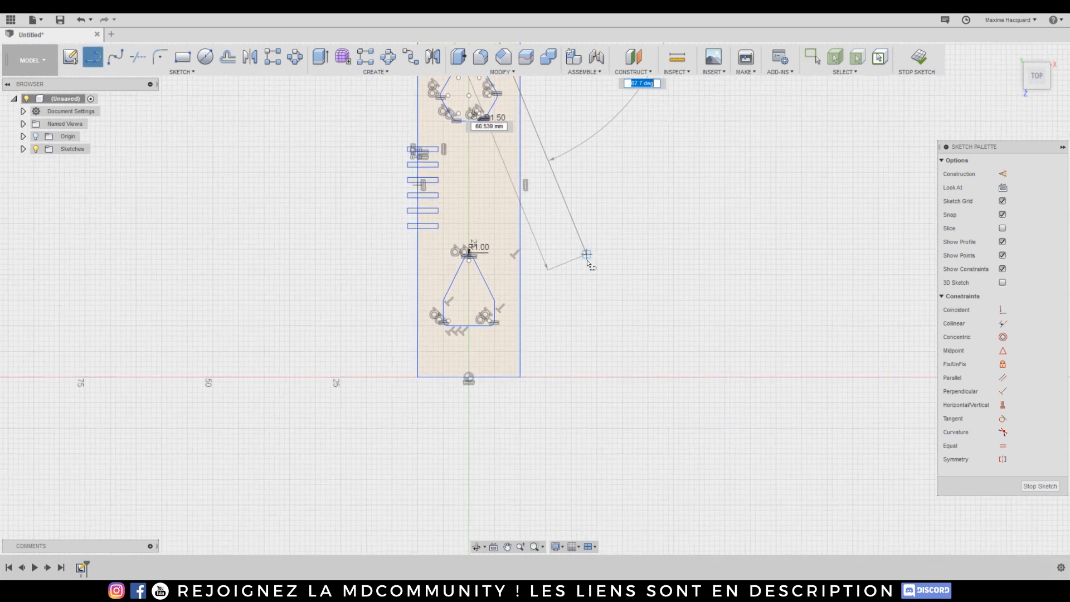
left_click(468, 424)
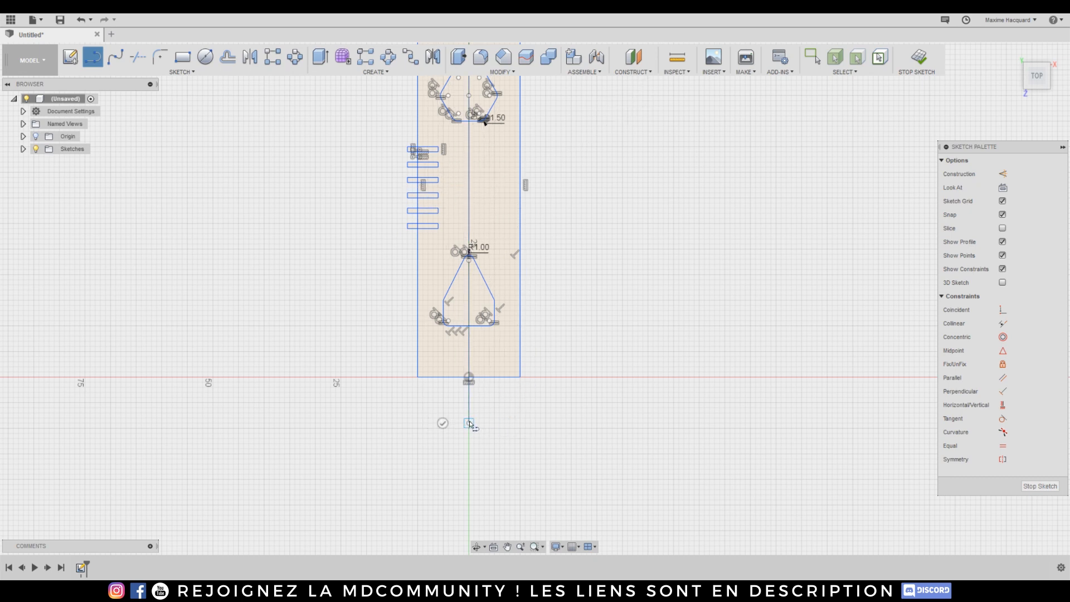
right_click(430, 437)
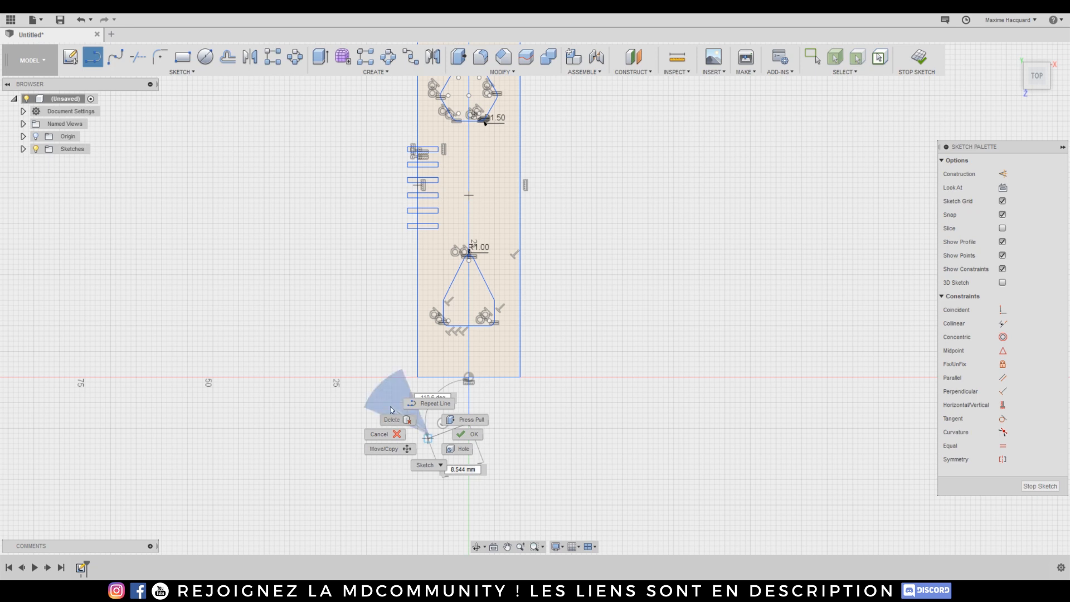
left_click(431, 440)
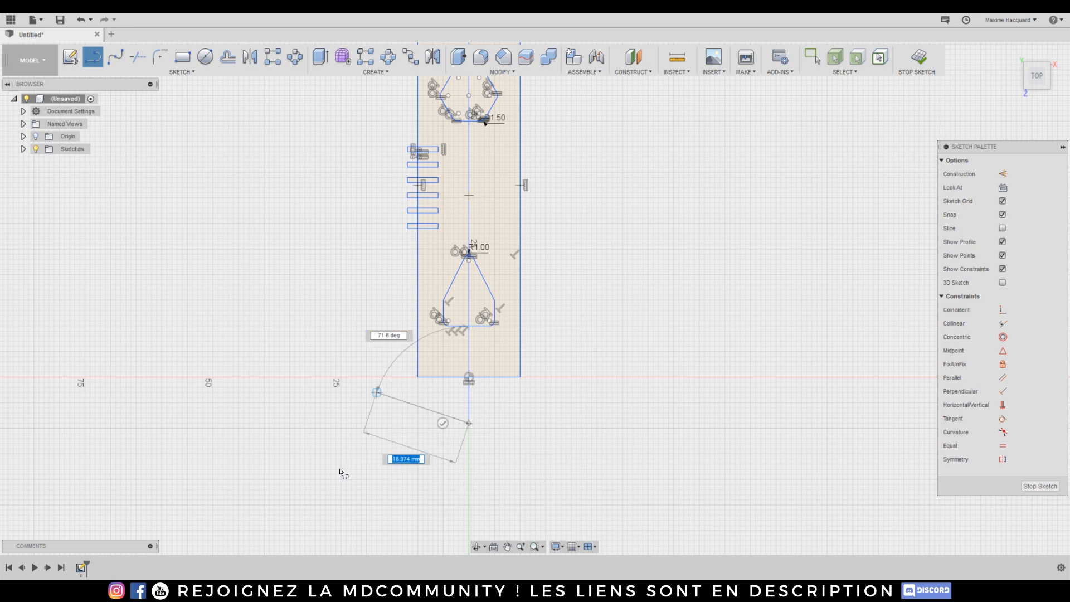
right_click(296, 378)
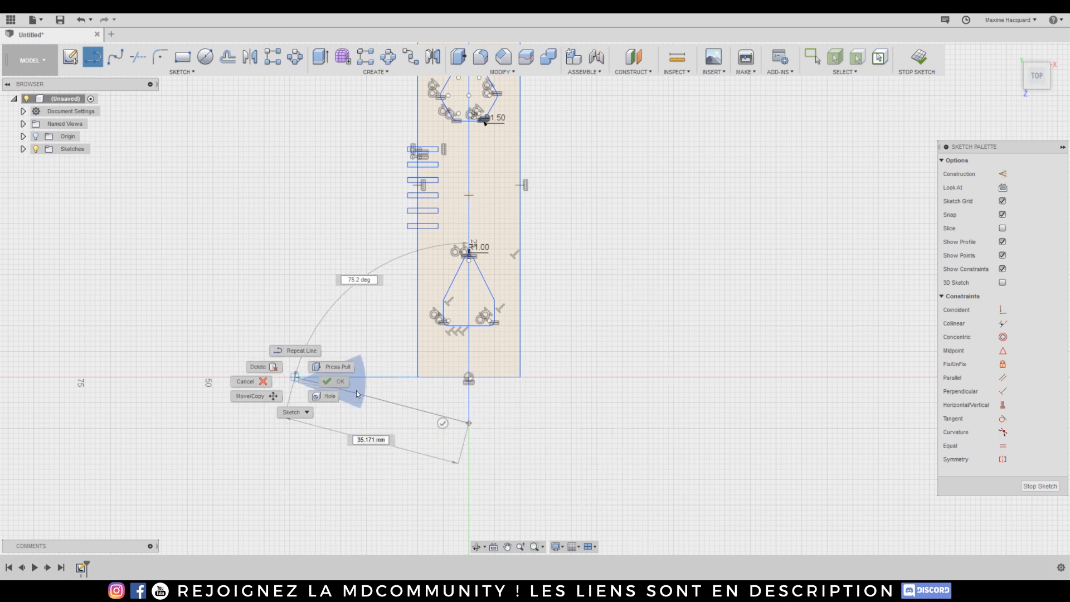
left_click(329, 384)
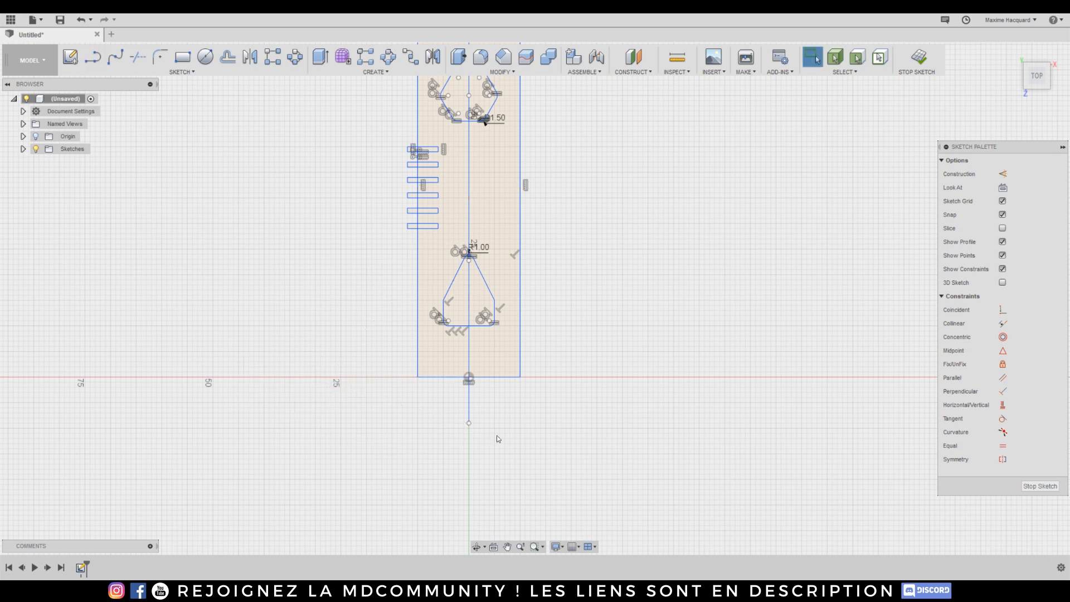
Mirror every edge of the six thin notch rectangles about the vertical centre line onto the plate's right edge.
middle_click_drag(352, 305, 357, 360)
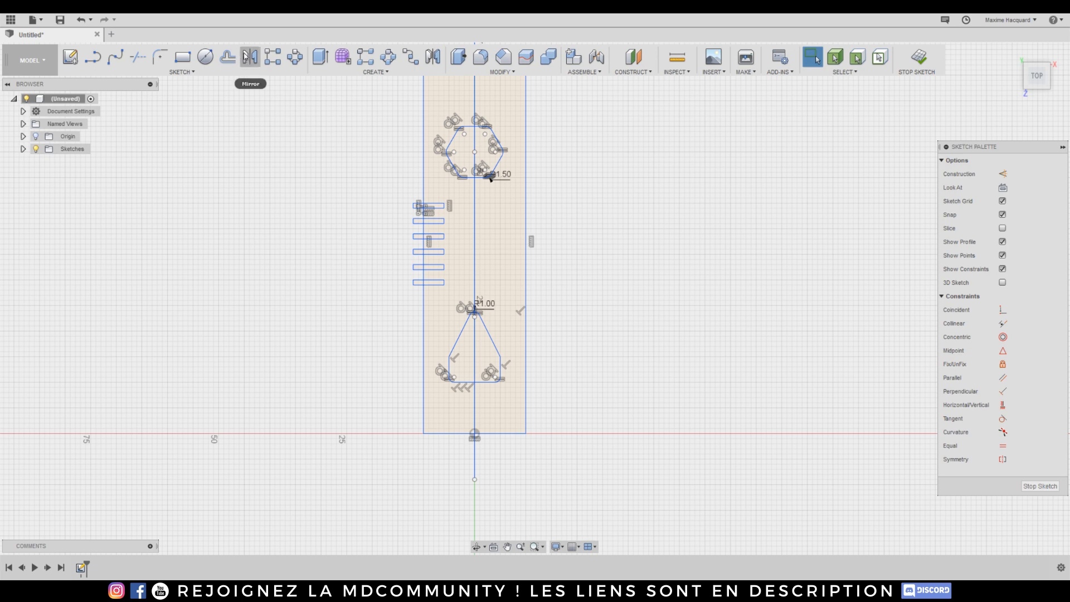
left_click(184, 73)
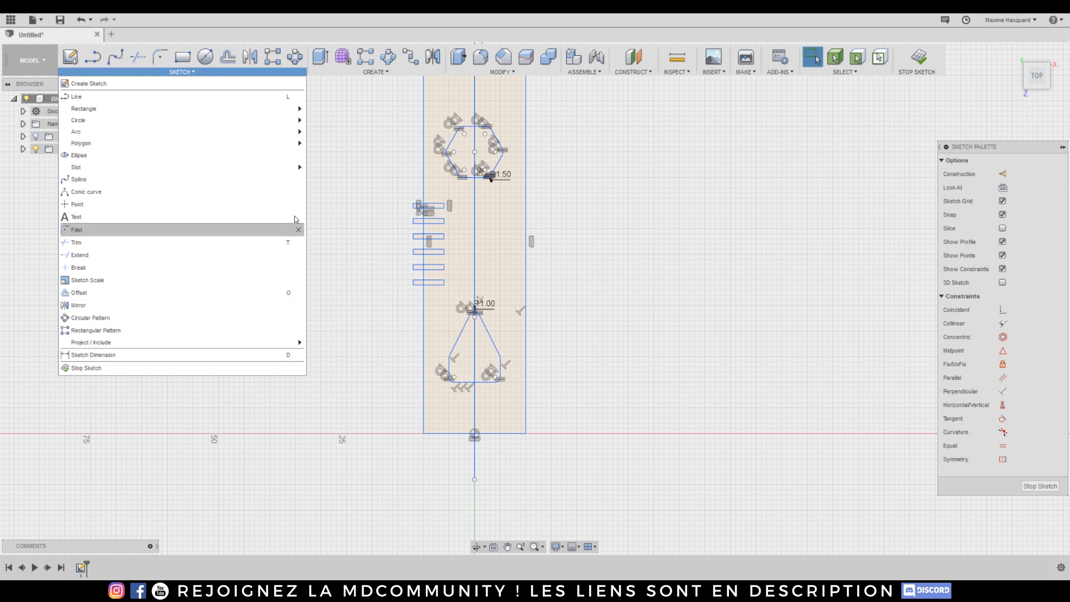
left_click(248, 58)
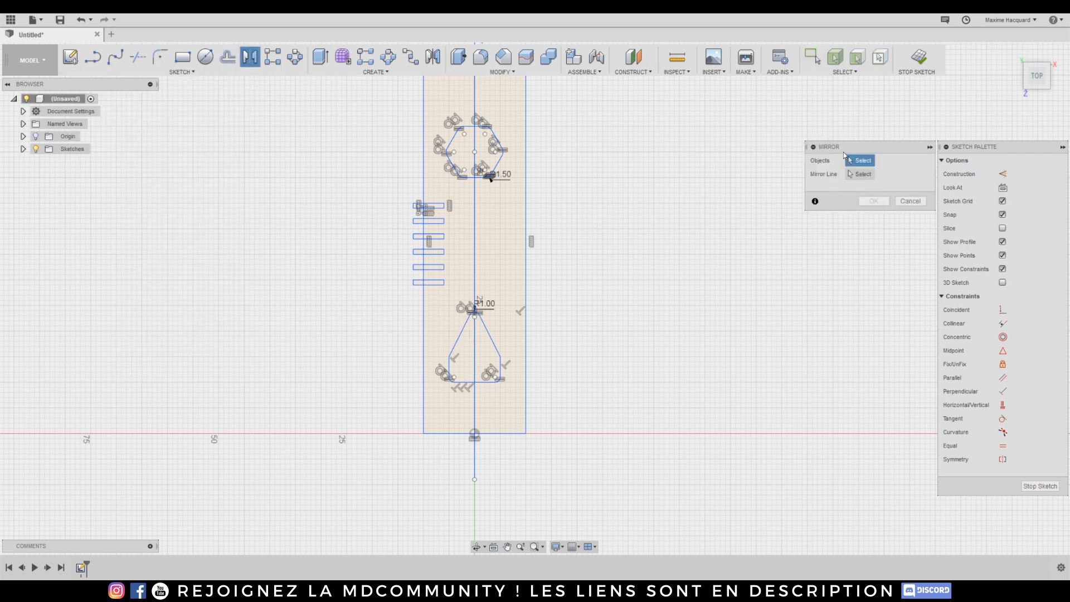
scroll(325, 218, "up", 3)
left_click(532, 200)
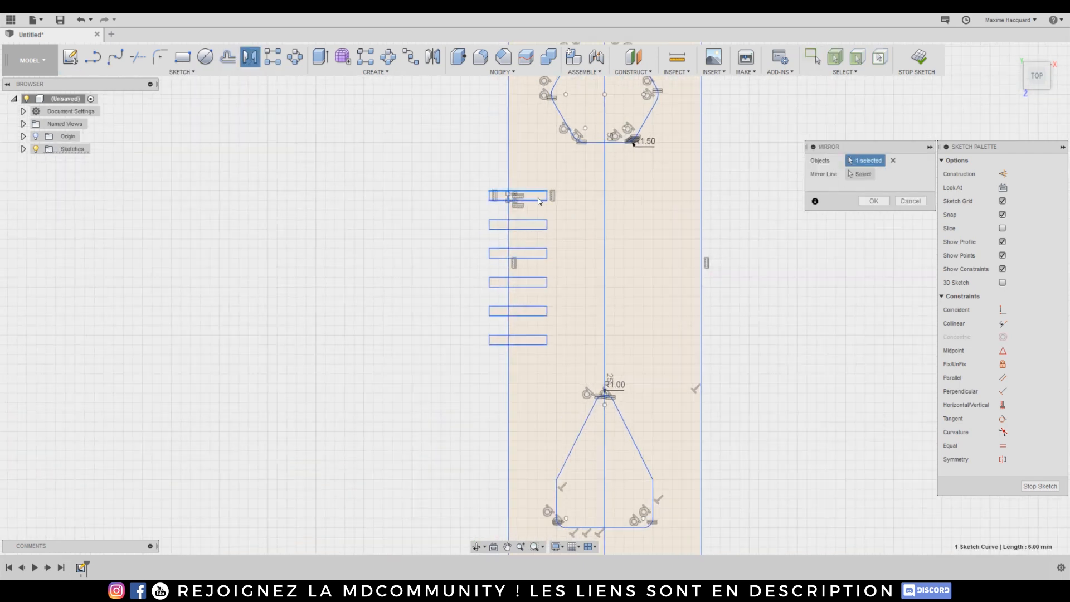
left_click(539, 224)
left_click(529, 253)
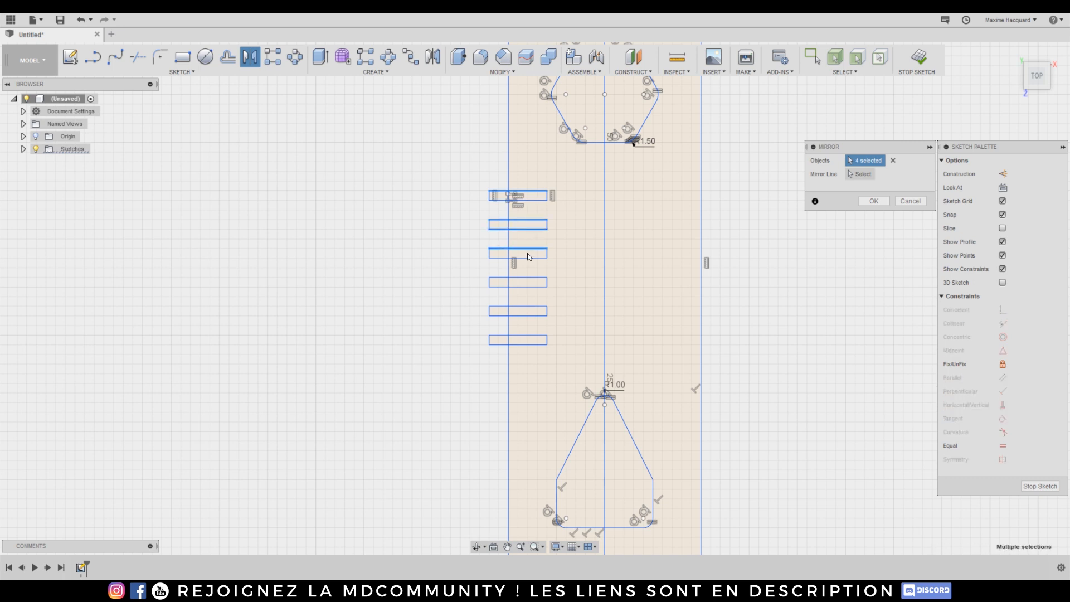
left_click(532, 282)
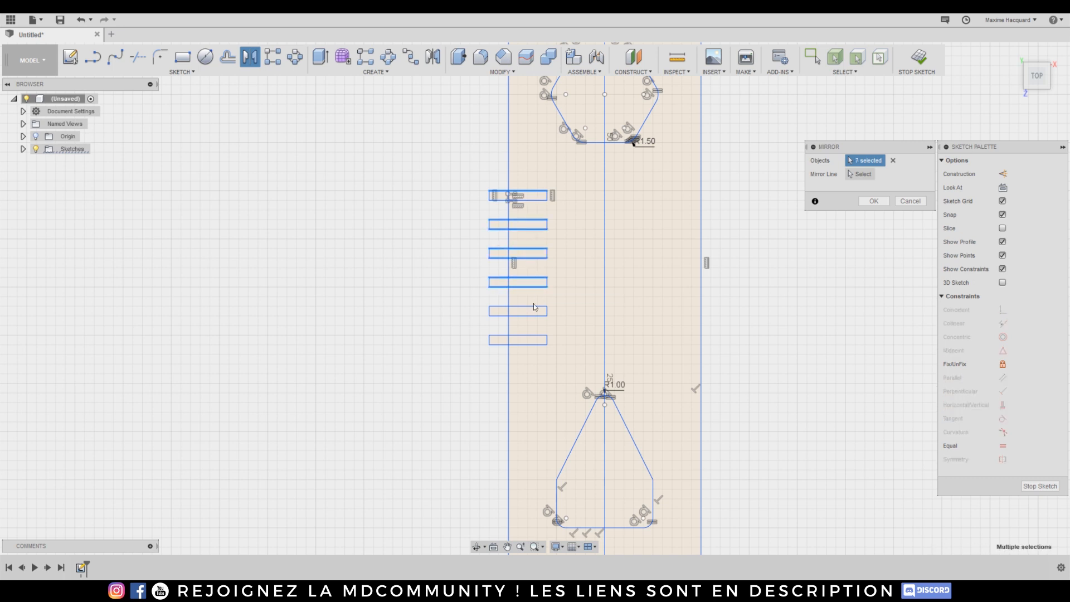
left_click(536, 310)
left_click(538, 339)
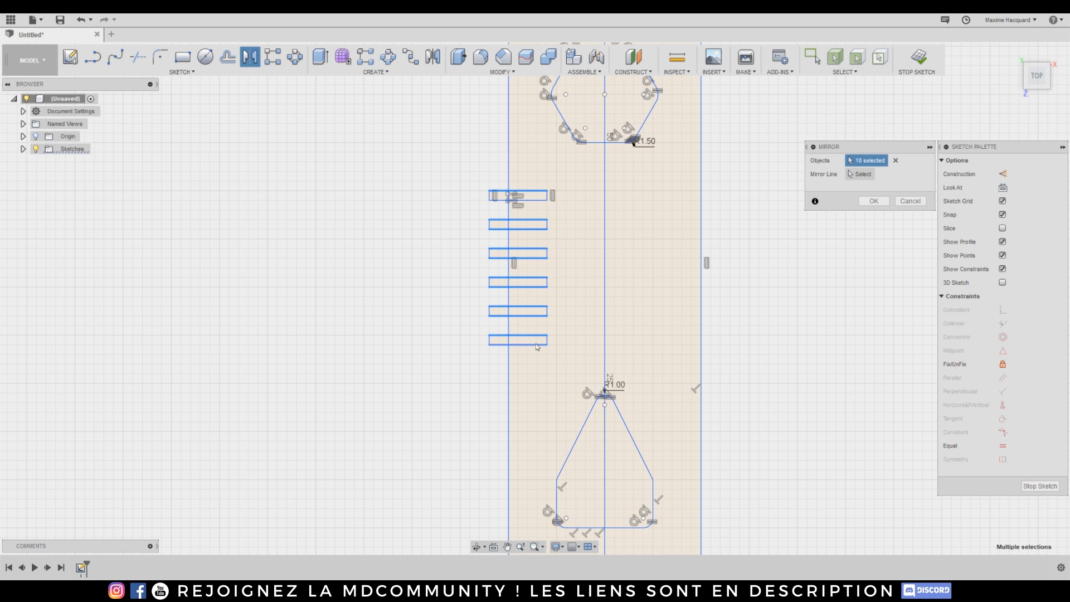
scroll(548, 345, "up", 2)
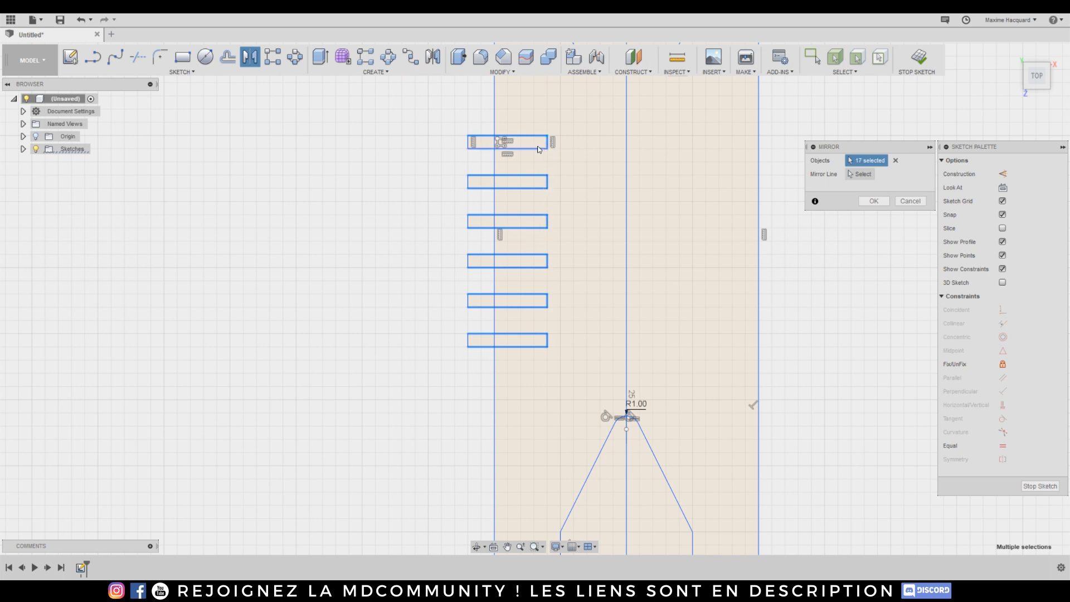
left_click(468, 144)
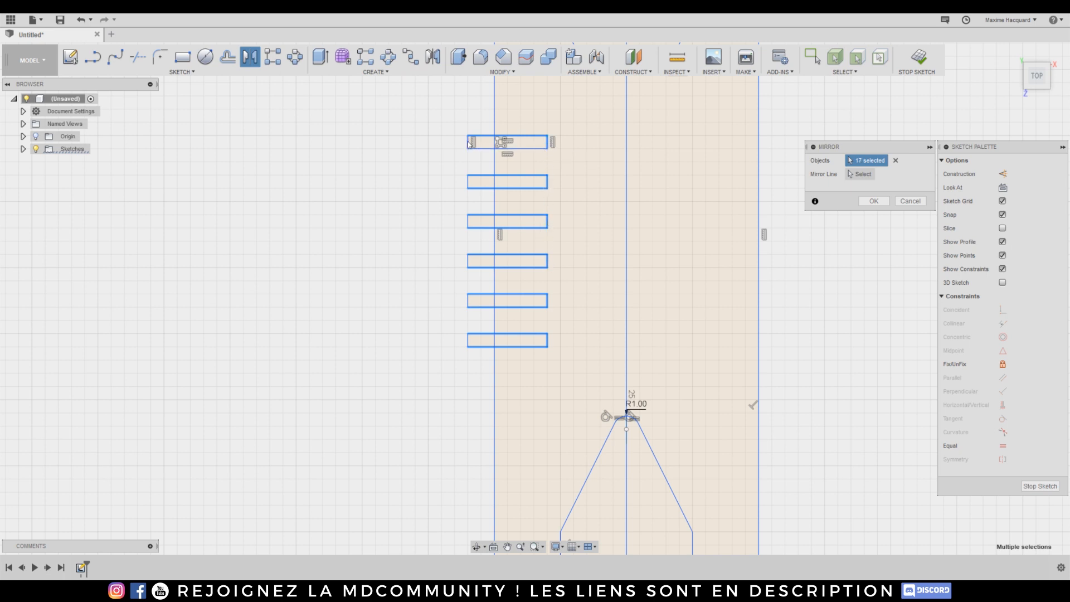
left_click(469, 183)
left_click(468, 225)
left_click(467, 227)
left_click(468, 223)
middle_click_drag(394, 299, 369, 304)
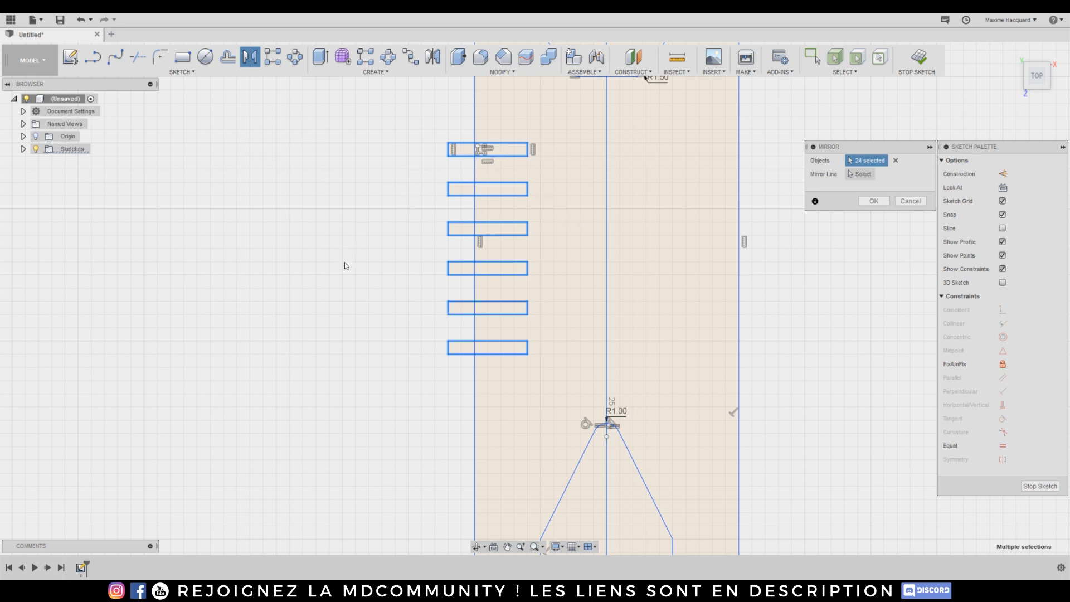
scroll(366, 268, "down", 2)
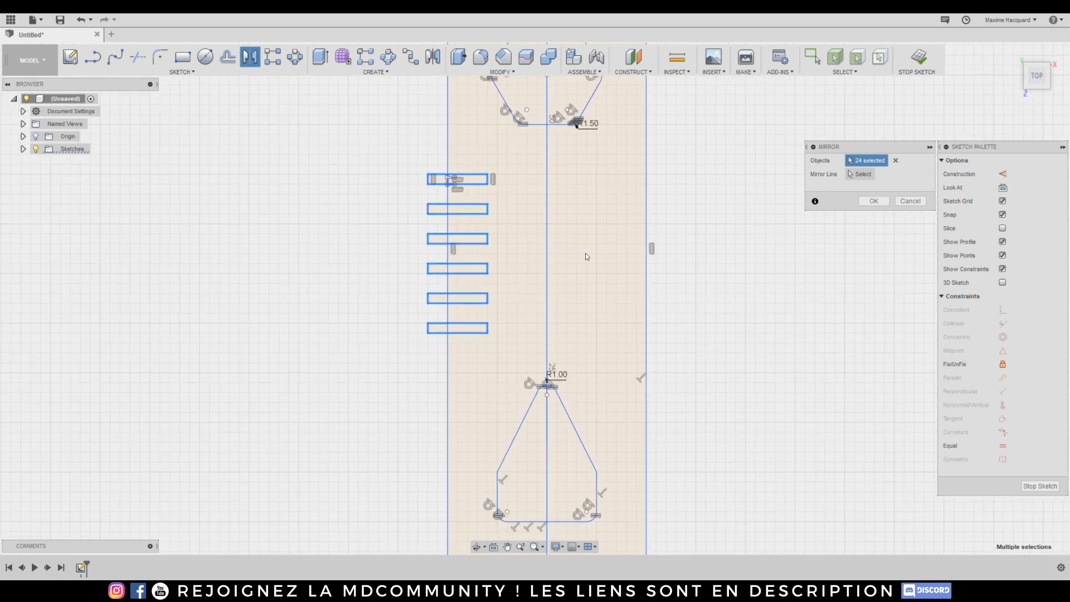
left_click(862, 175)
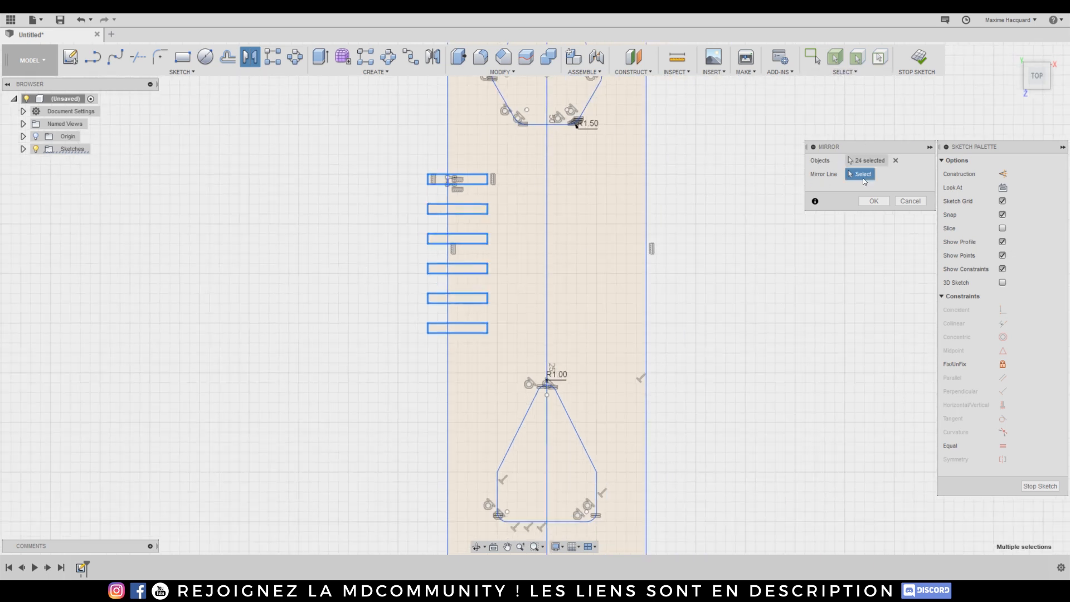
left_click(547, 256)
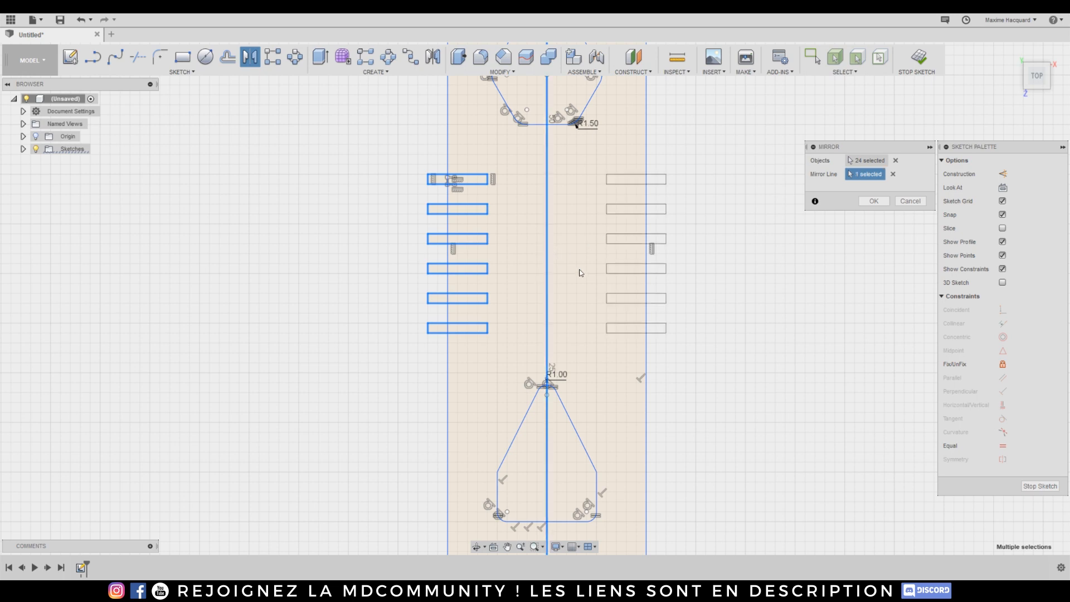
left_click(873, 201)
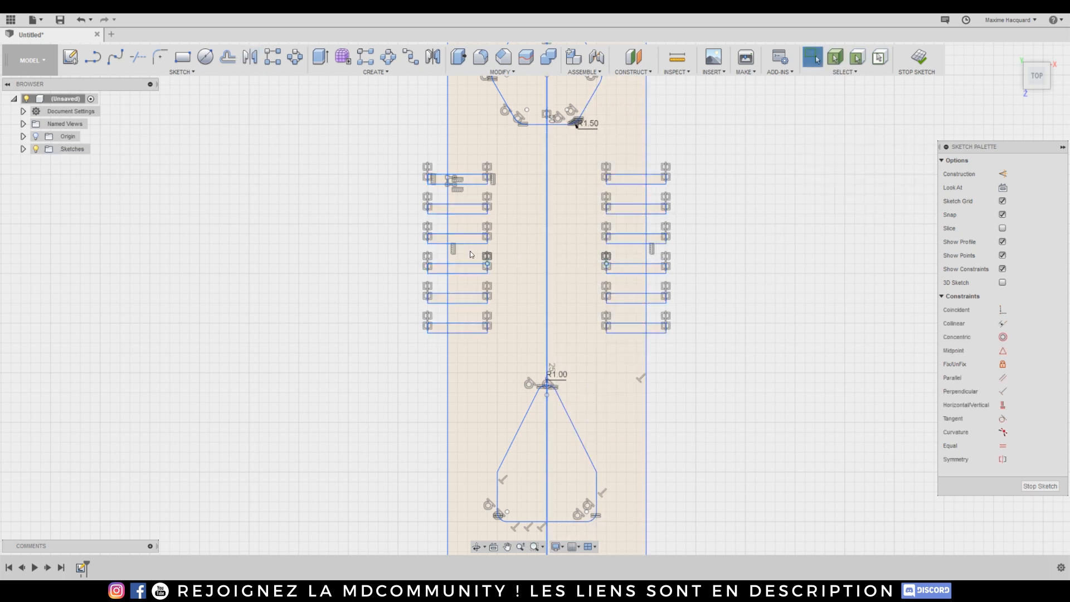
Draw a pointed line outline from the plate's top-left corner, rising 5 mm, peaking, and returning down the centre line to the top edge.
scroll(342, 251, "down", 2)
middle_click_drag(326, 234, 391, 313)
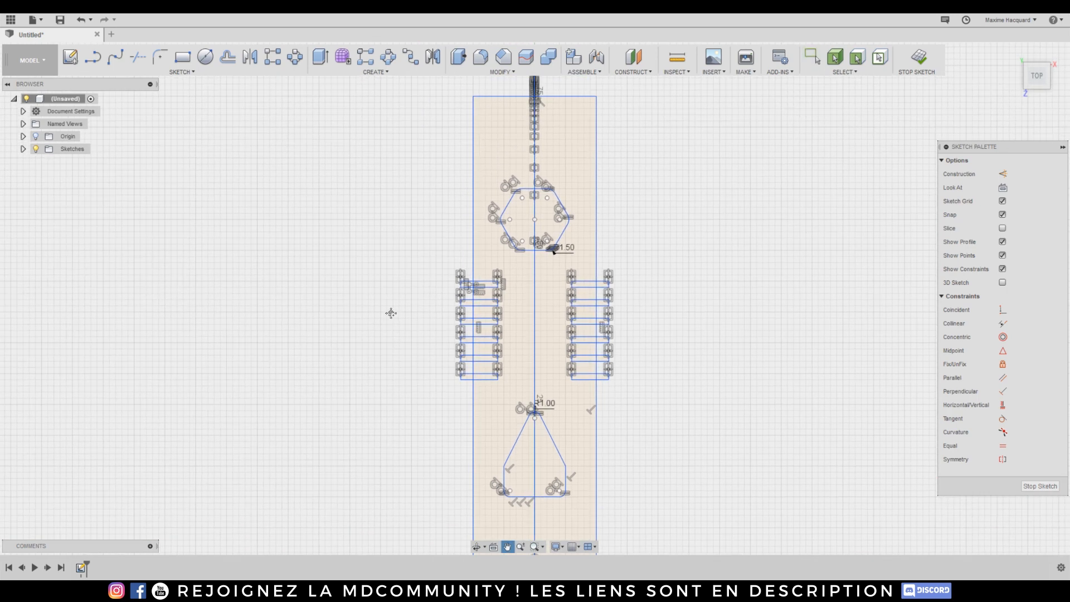
scroll(400, 315, "down", 2)
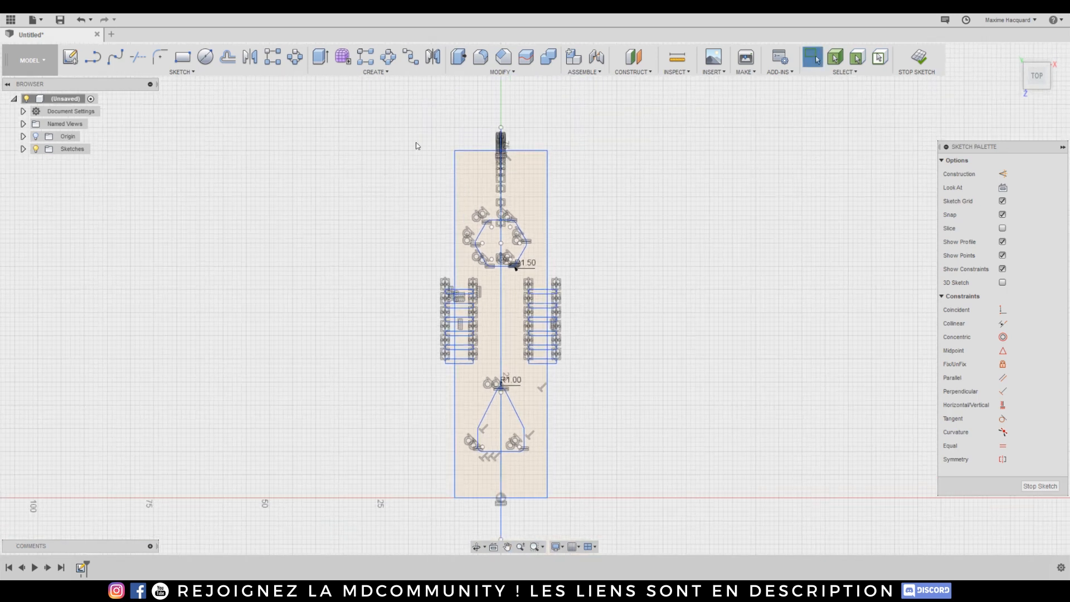
middle_click_drag(394, 192, 411, 183)
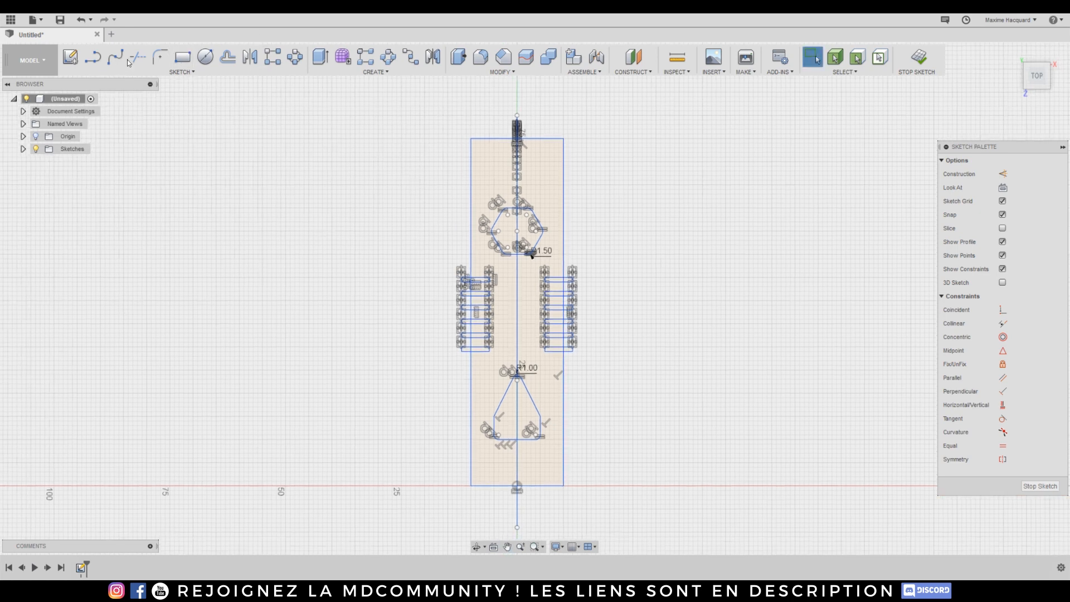
left_click(96, 58)
scroll(384, 162, "down", 2)
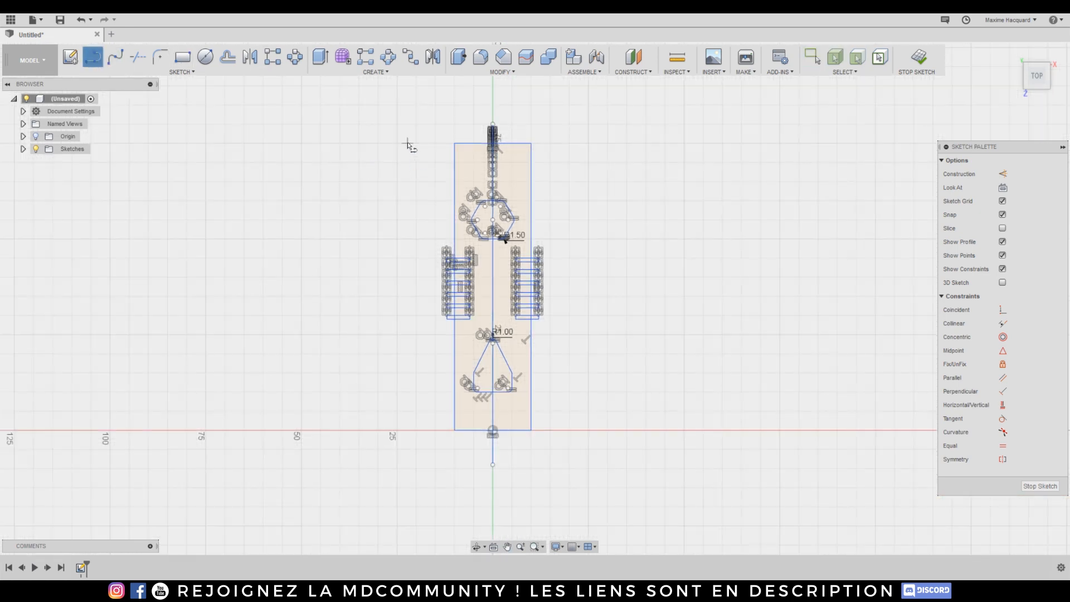
scroll(446, 114, "up", 2)
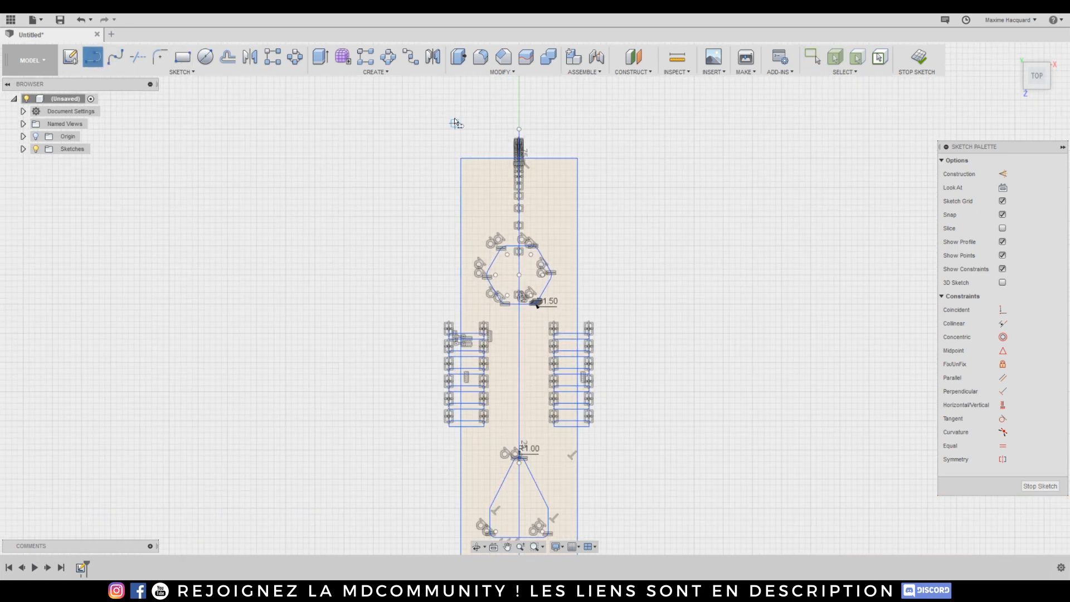
left_click(461, 158)
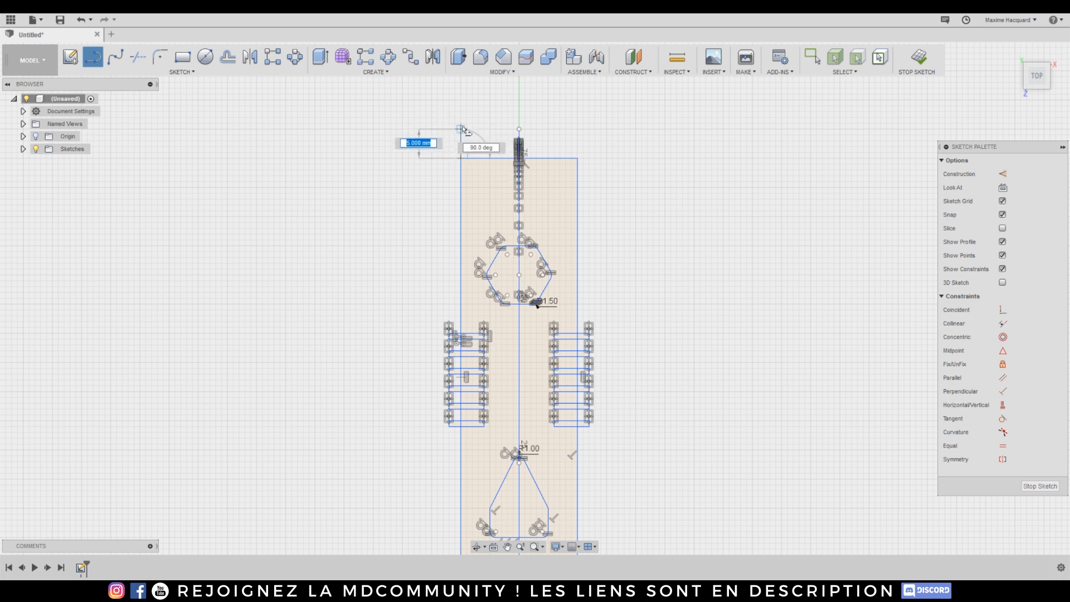
left_click(460, 128)
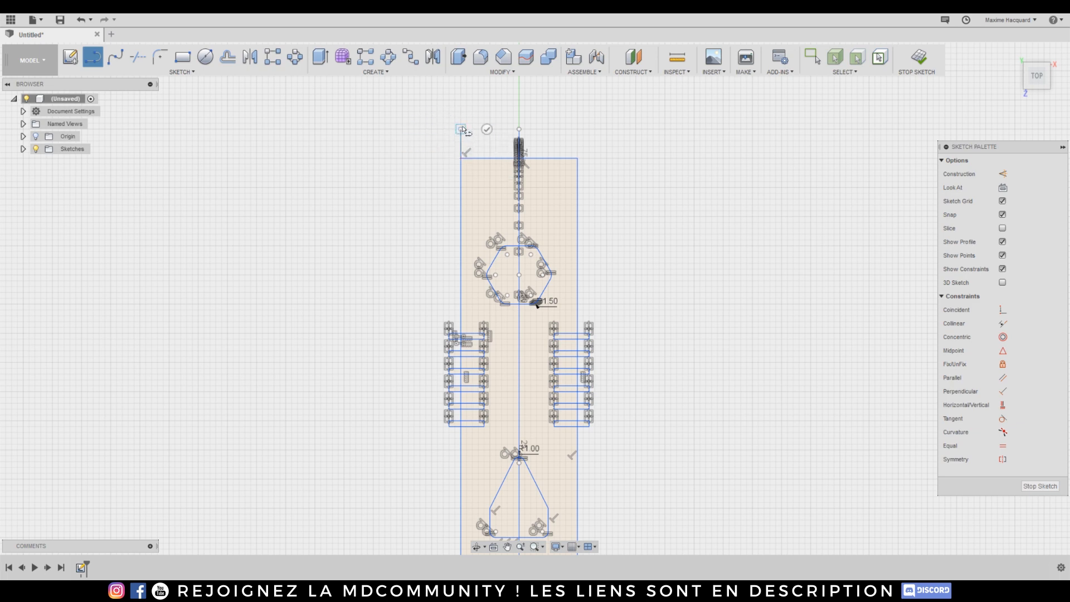
left_click(490, 88)
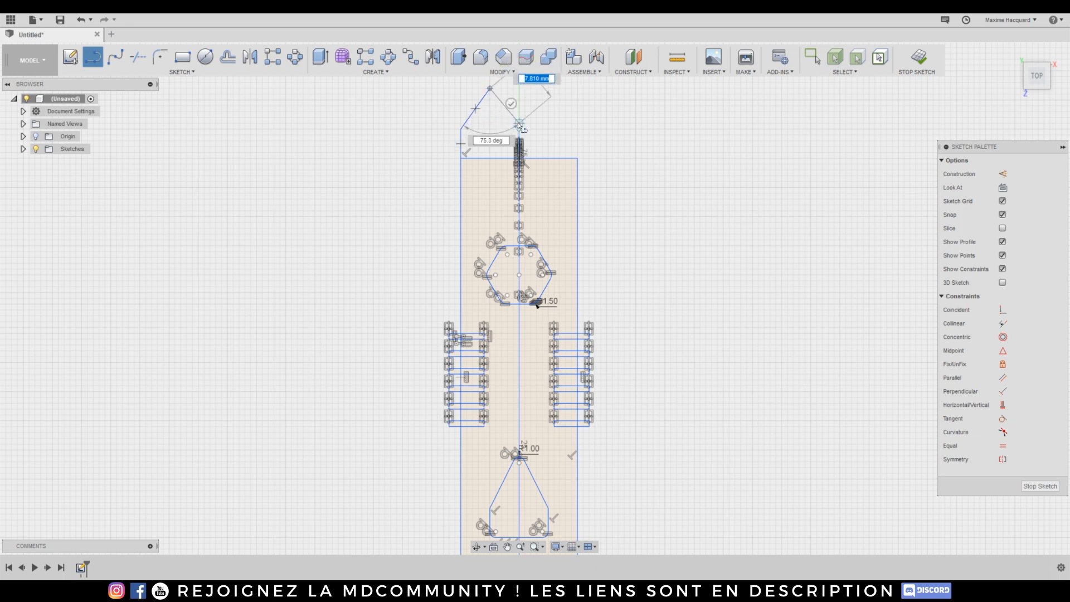
left_click(517, 122)
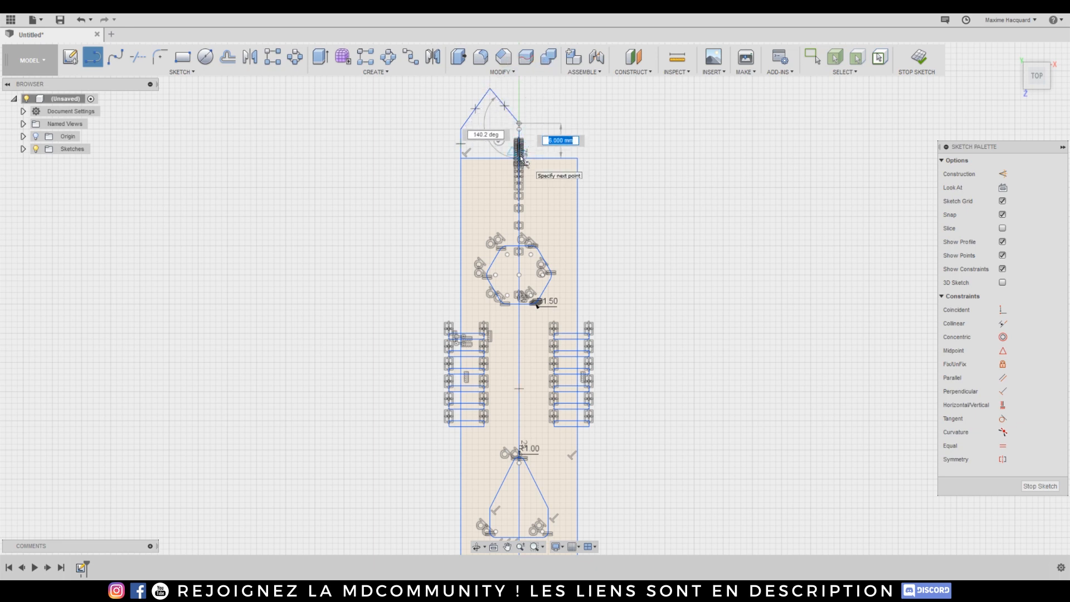
left_click(519, 159)
key("Escape")
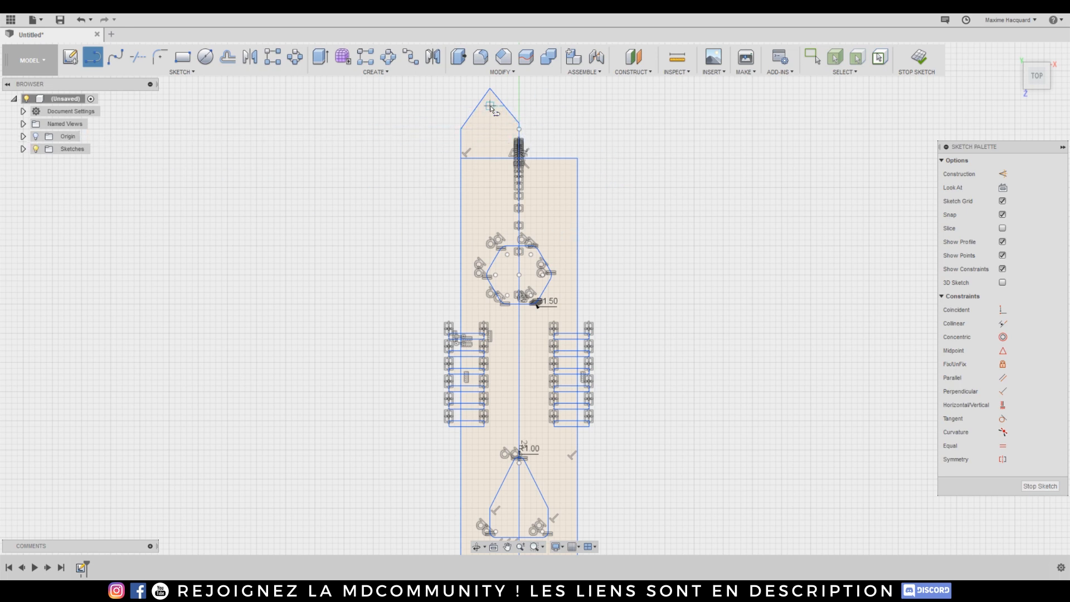
Mirror the vertical line and both sloped lines of the left peak about the vertical centre line.
left_click(251, 56)
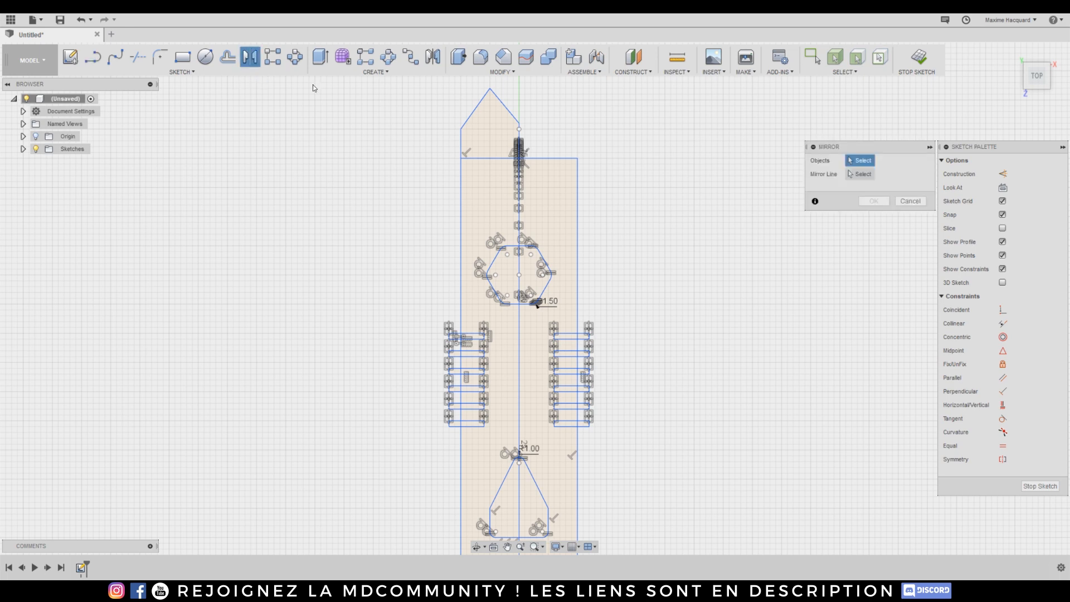
left_click(511, 117)
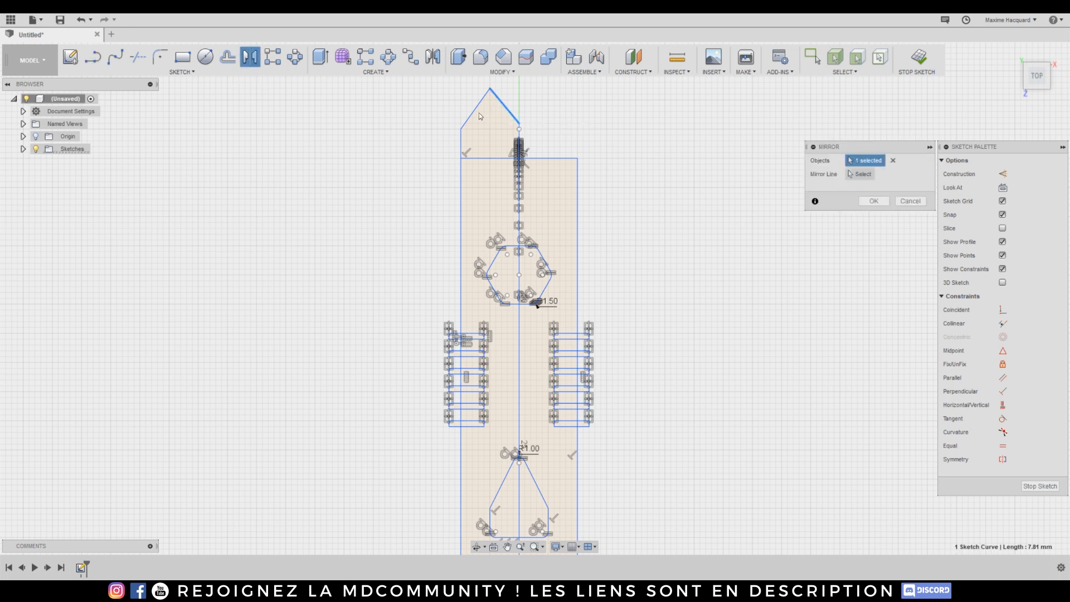
left_click(475, 108)
left_click(460, 144)
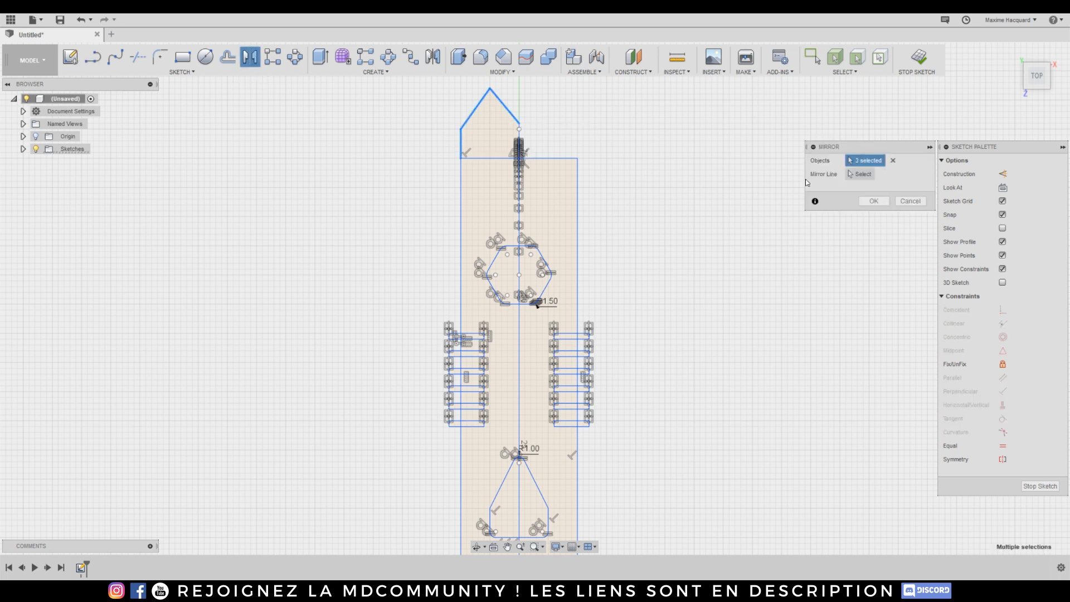
left_click(853, 173)
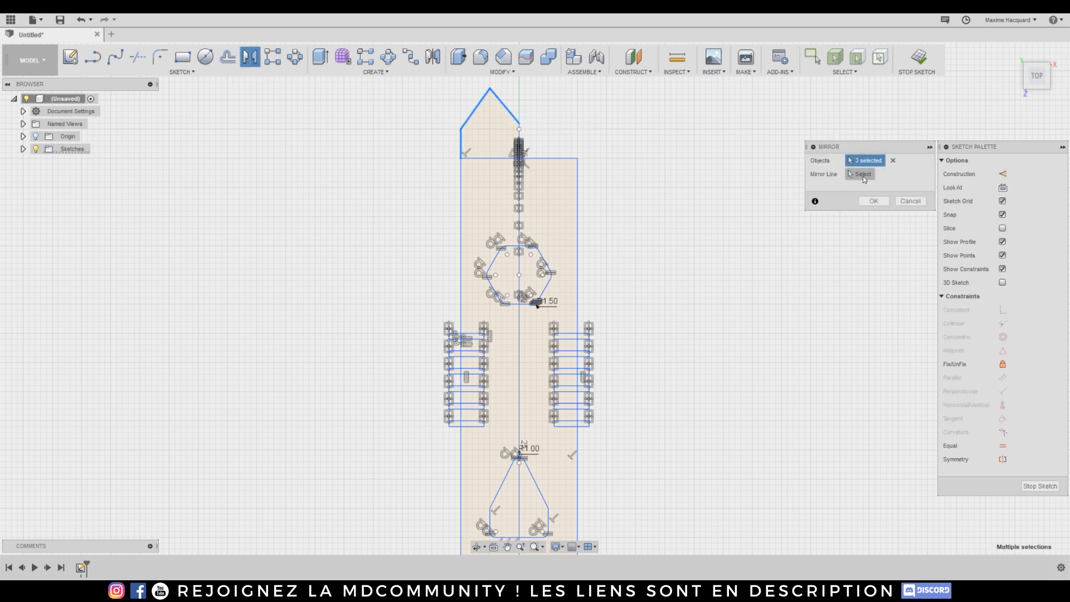
left_click(518, 143)
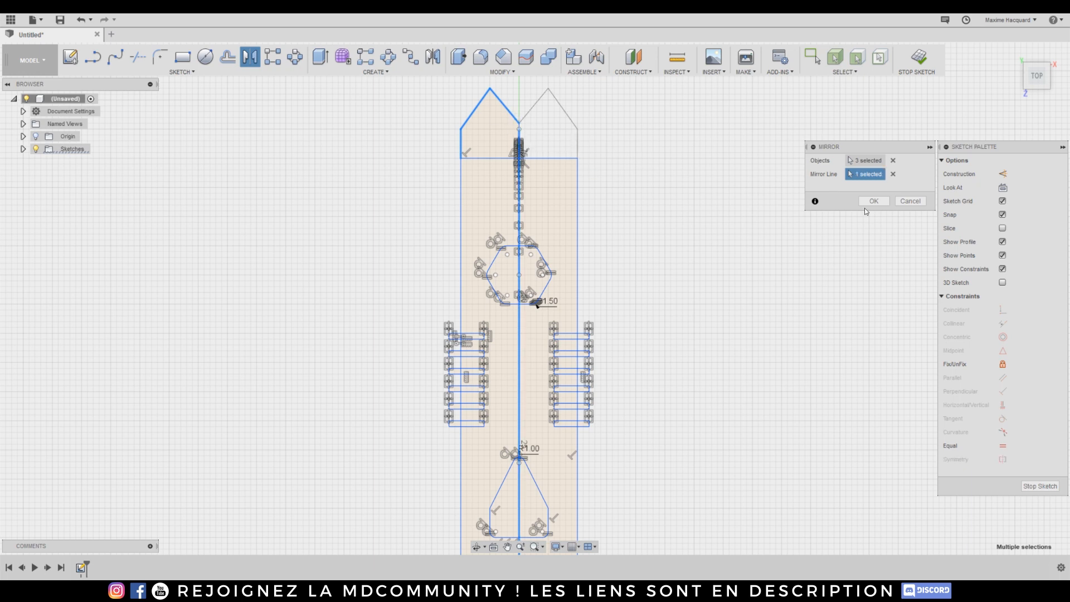
left_click(874, 201)
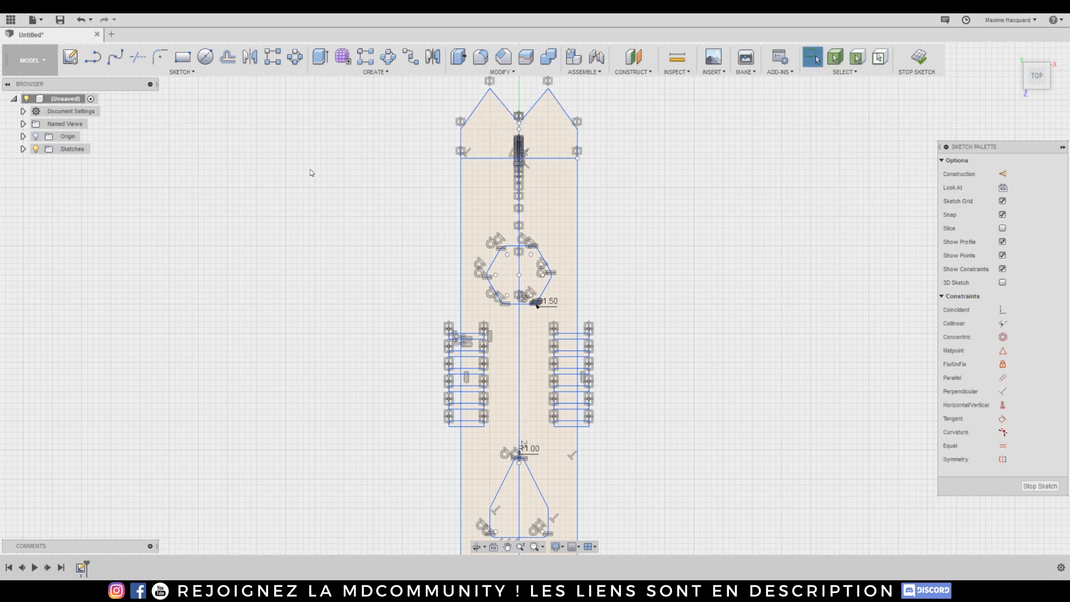
scroll(533, 127, "up", 8)
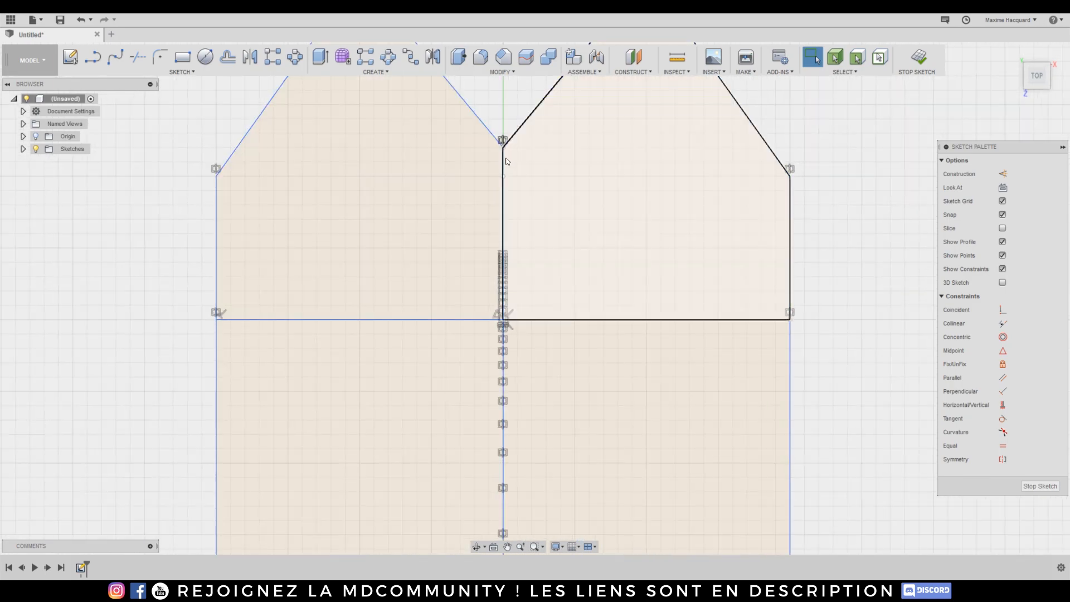
scroll(375, 237, "down", 8)
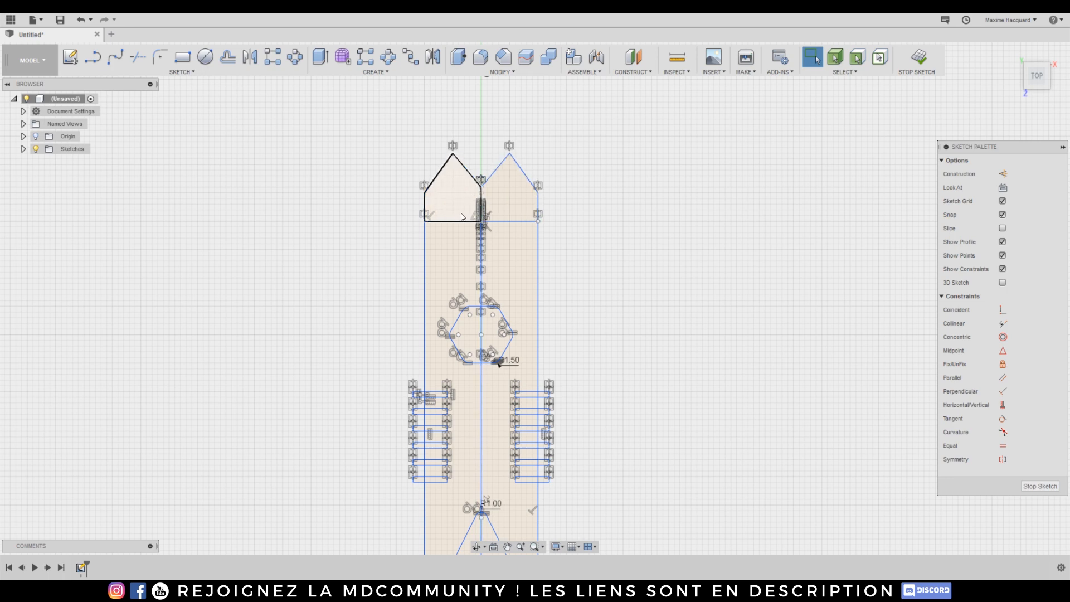
Draw a circle centred on the outer sloped edge of the right peak.
left_click(205, 57)
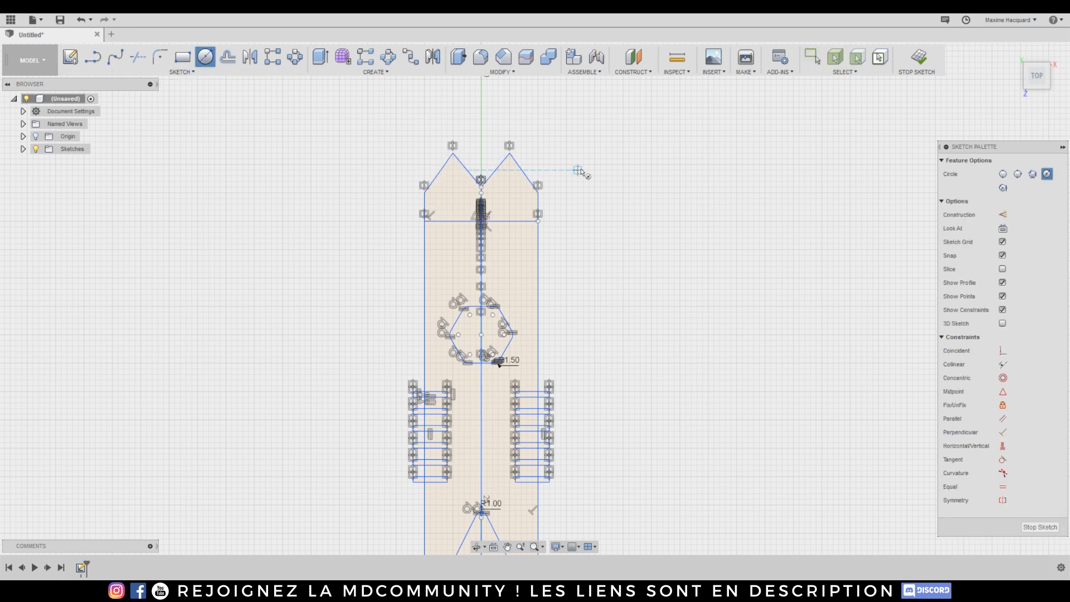
left_click(525, 171)
left_click(537, 185)
scroll(487, 145, "up", 2)
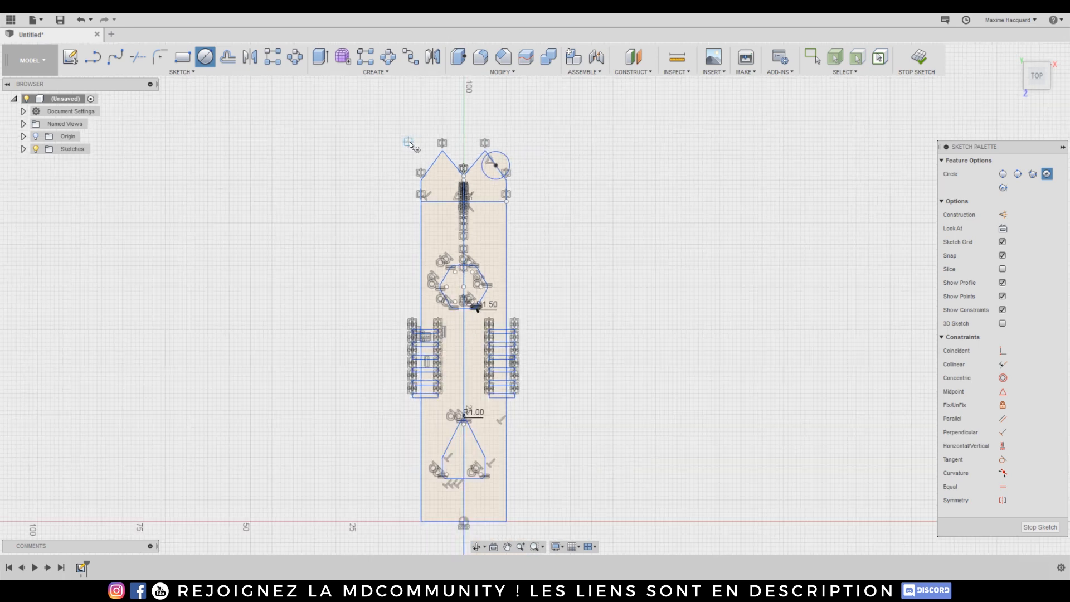
scroll(488, 145, "up", 2)
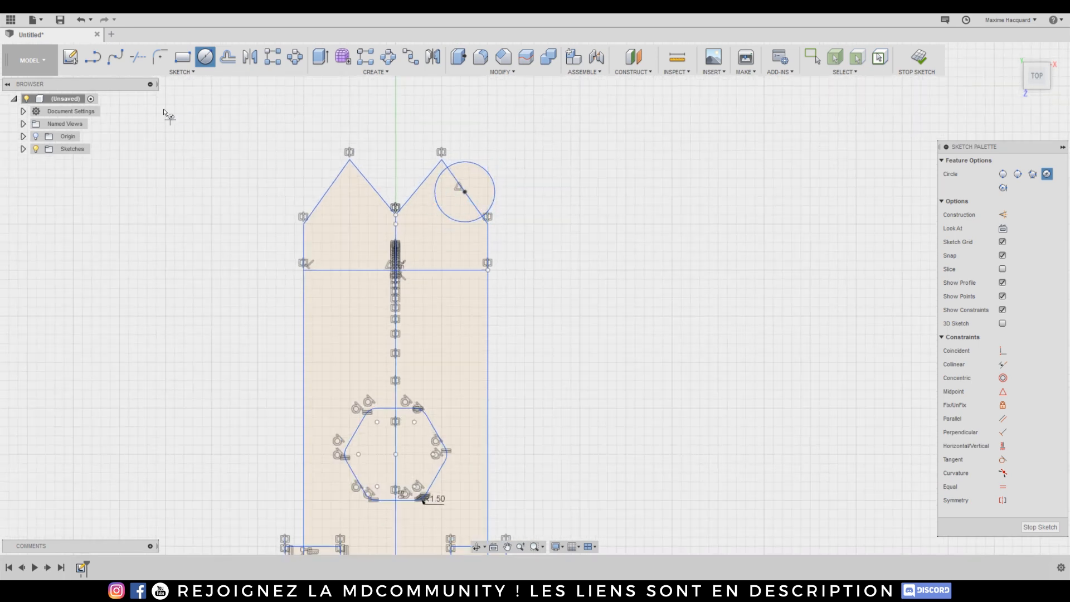
left_click(321, 59)
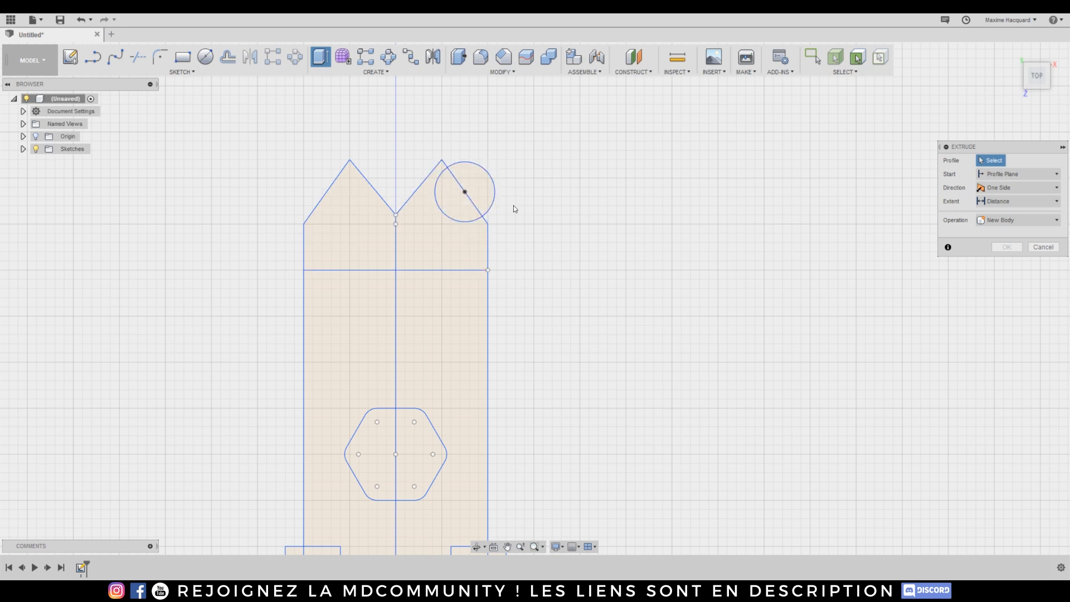
scroll(548, 328, "down", 1)
middle_click_drag(548, 327, 595, 297)
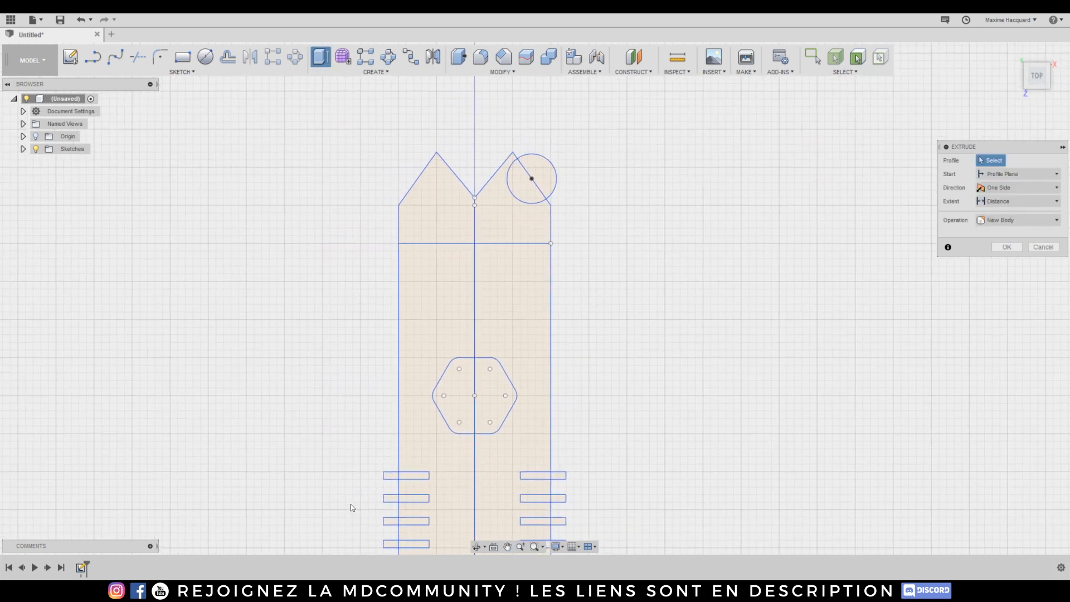
left_click(541, 177)
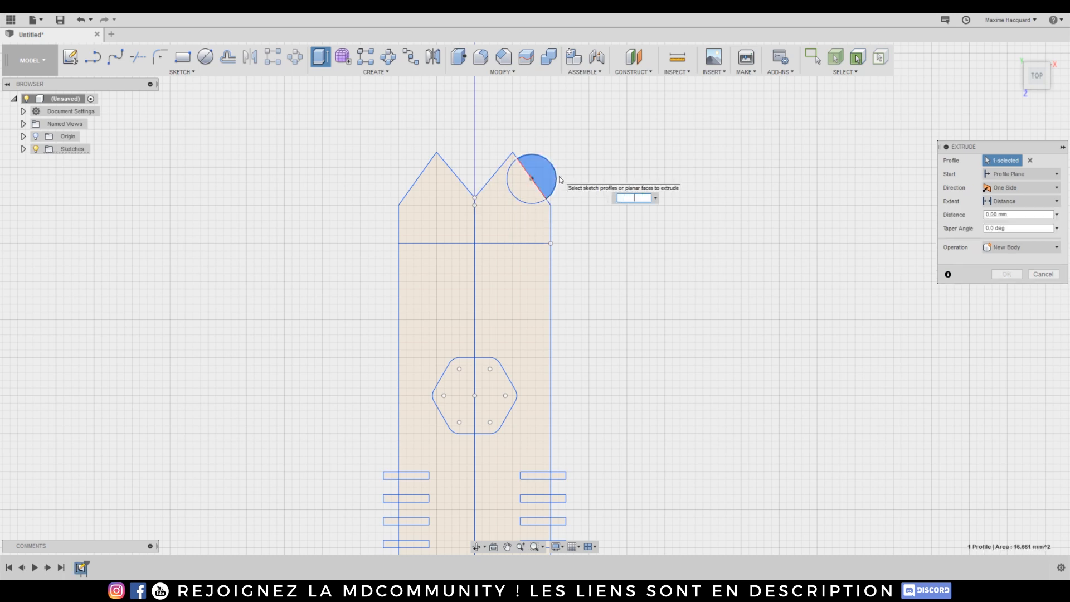
Trim away the inner and outer arcs of the circle on the right peak.
left_click(132, 64)
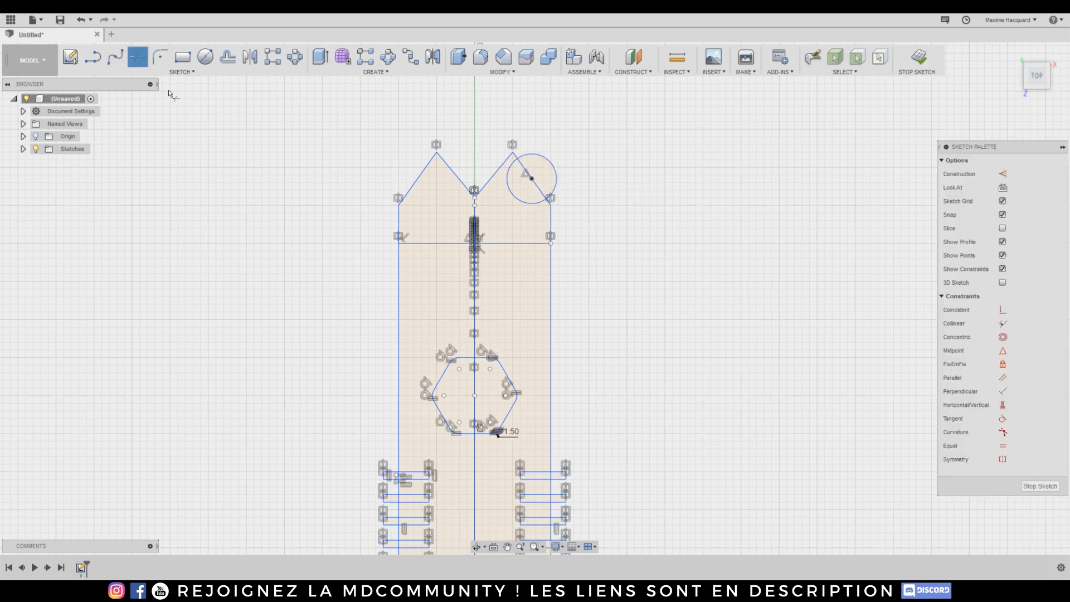
left_click(525, 198)
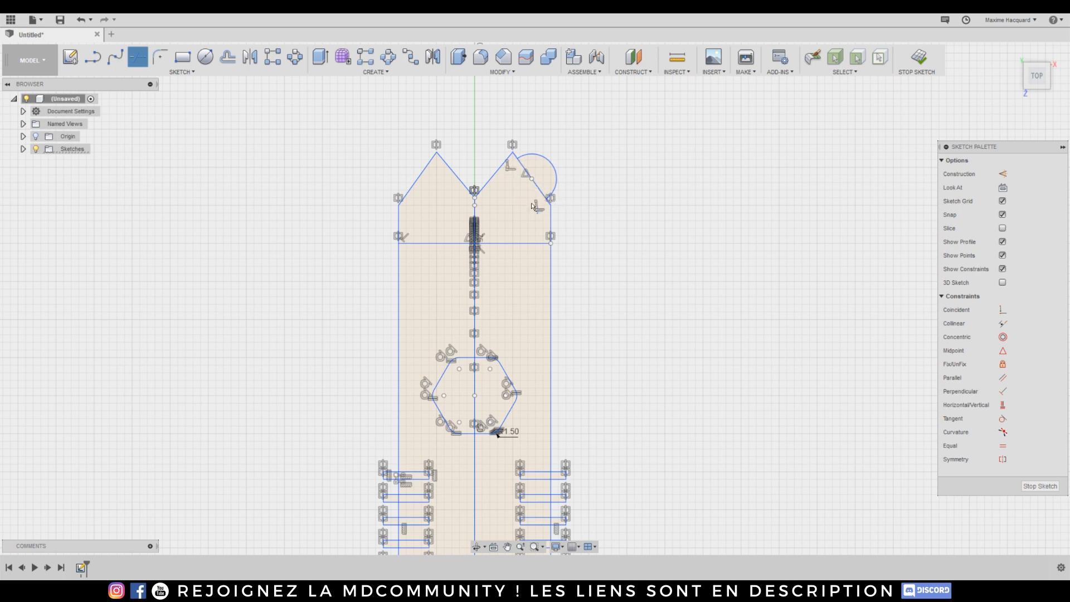
left_click(558, 176)
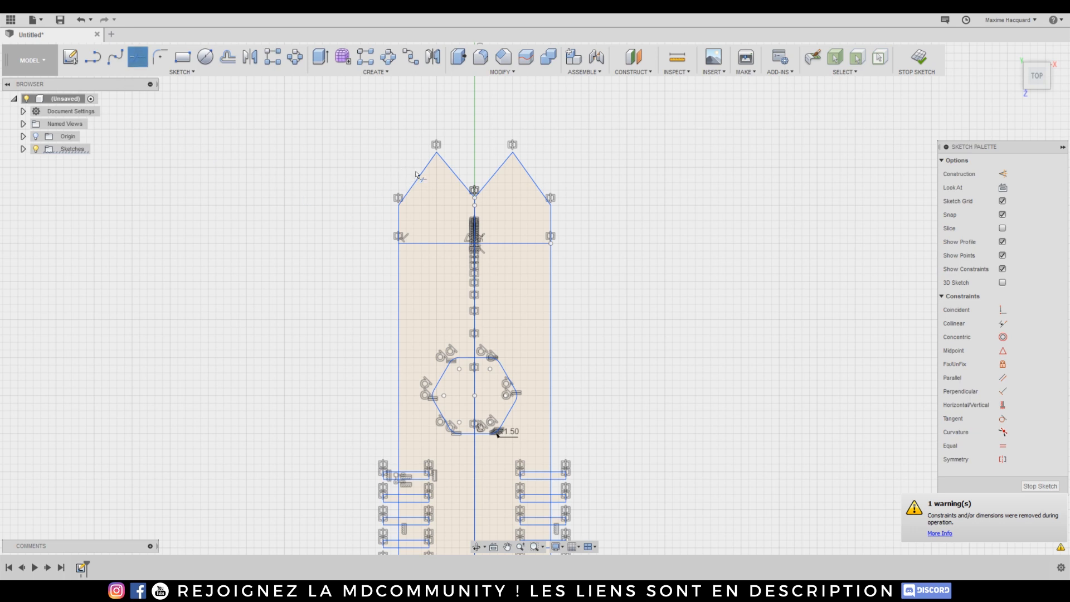
left_click(183, 60)
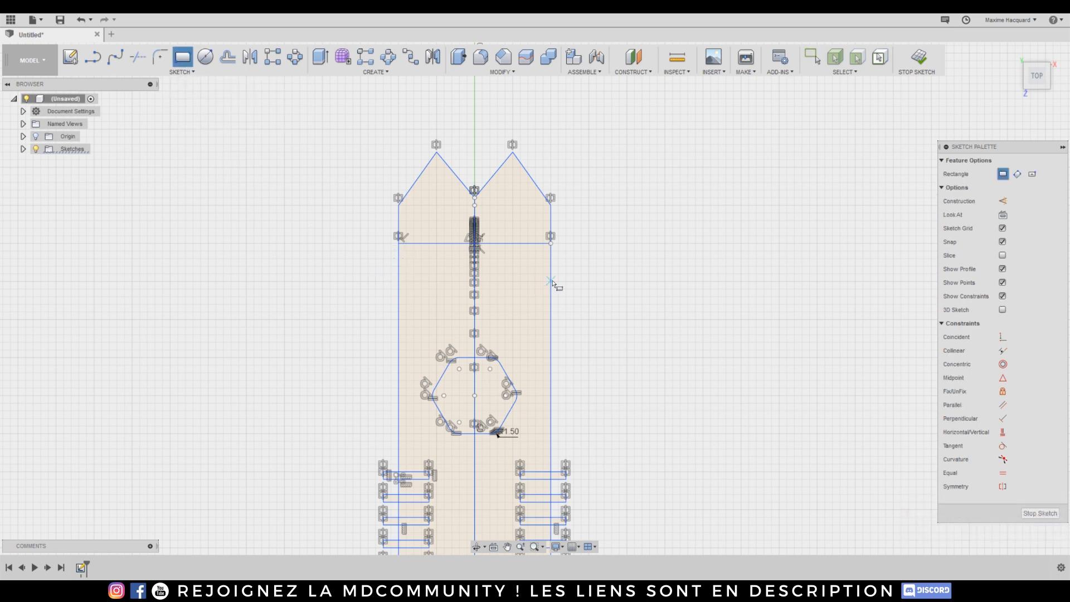
scroll(632, 311, "up", 1)
scroll(606, 370, "down", 2)
middle_click_drag(604, 375, 612, 296)
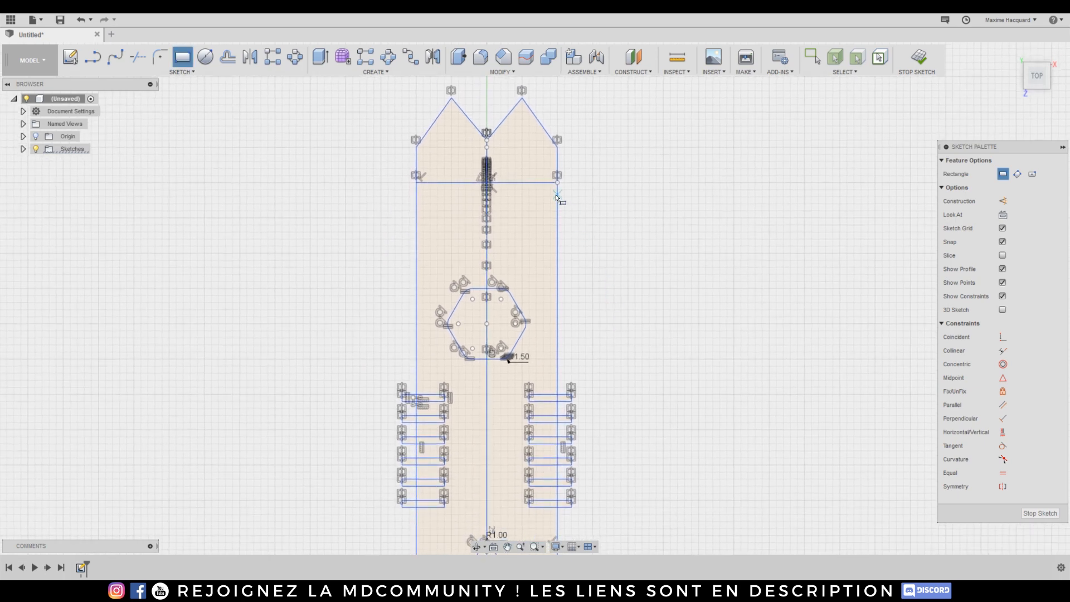
Draw a three-line tab with angled ends protruding from the plate's left edge, beside the hexagon.
left_click(98, 59)
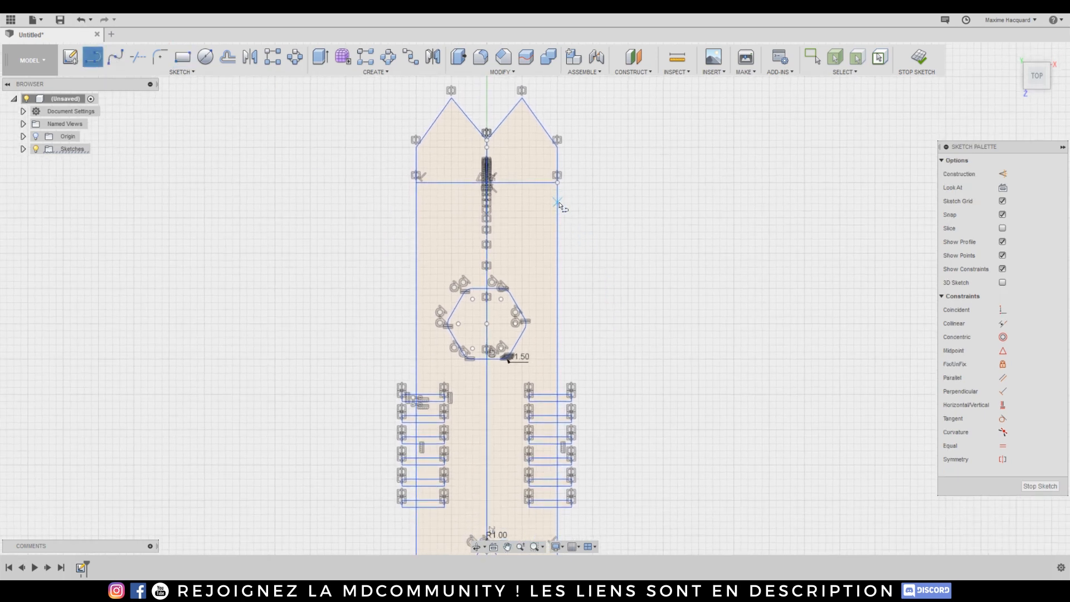
left_click(409, 224)
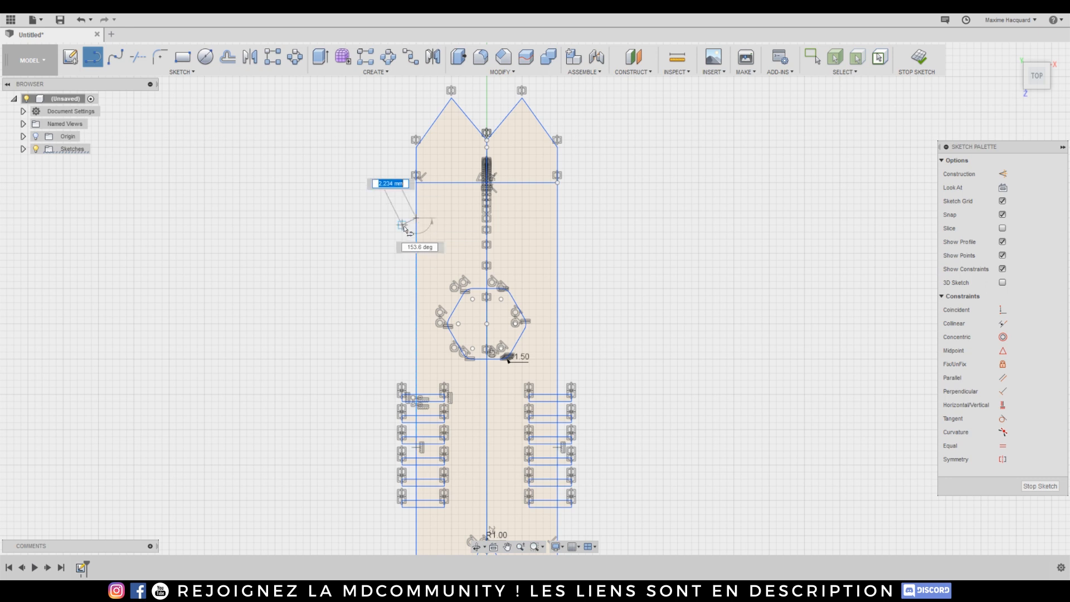
left_click(402, 337)
double_click(414, 352)
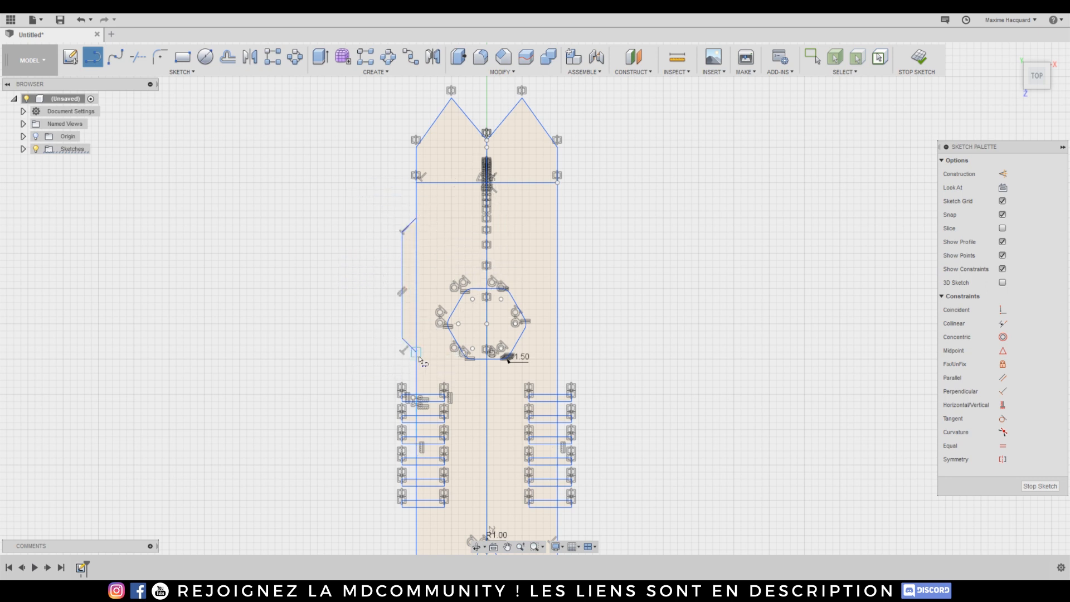
Mirror the three lines of the left side tab about the vertical centre line.
left_click(250, 56)
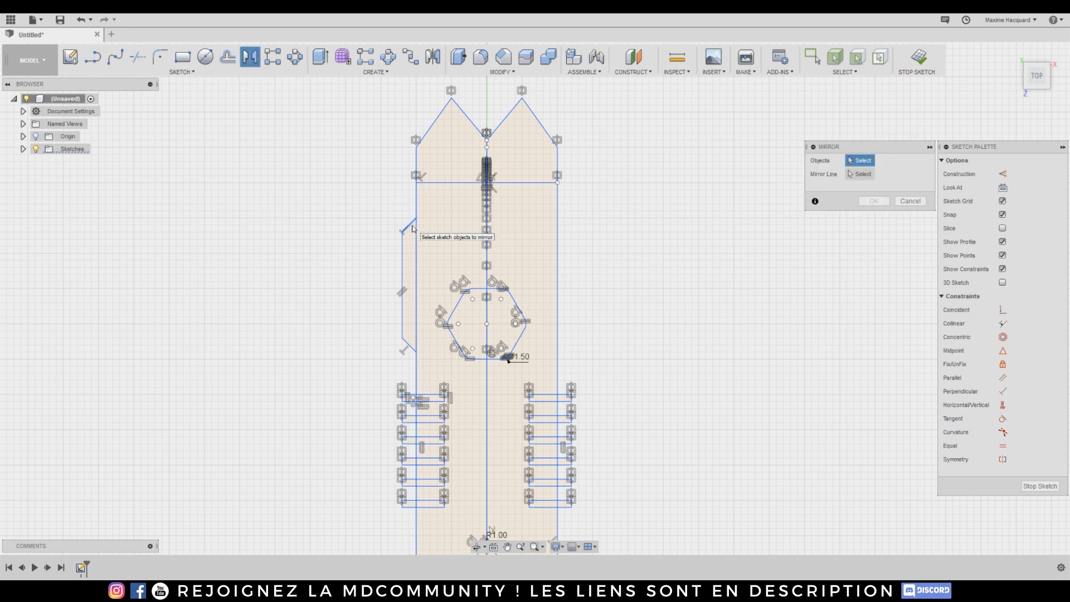
left_click(412, 229)
left_click(401, 284)
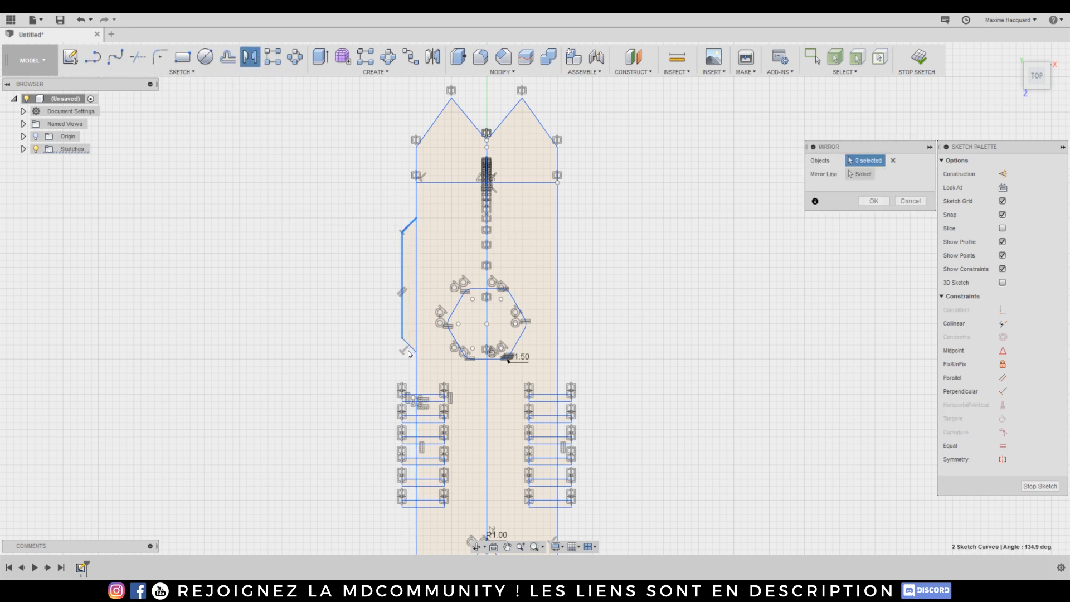
left_click(409, 347)
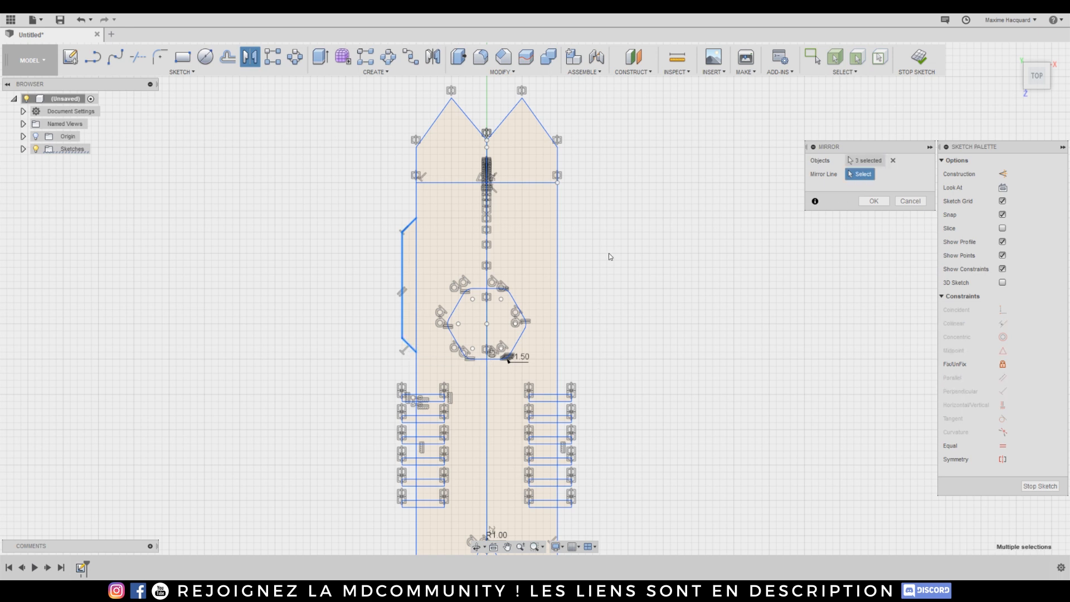
left_click(486, 282)
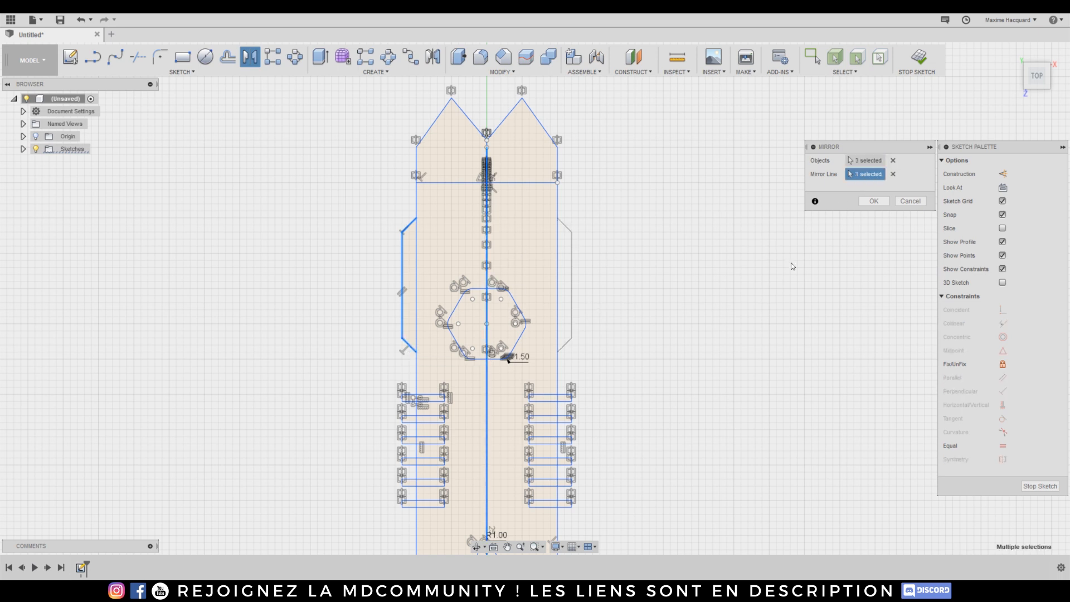
left_click(884, 202)
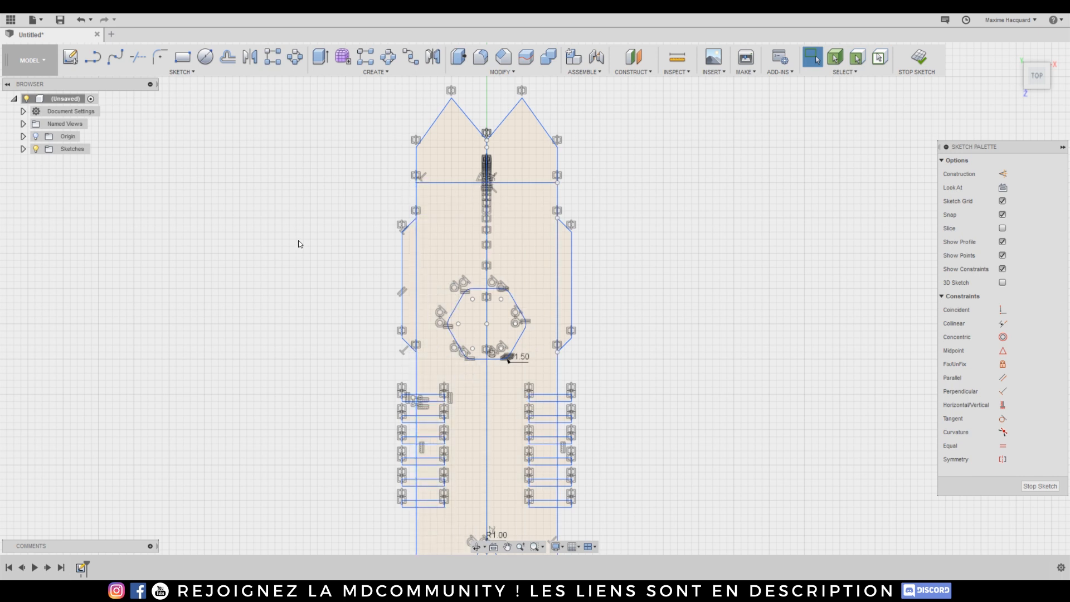
Trim away the plate's original edge segments between the ends of the left and right side tabs.
left_click(137, 57)
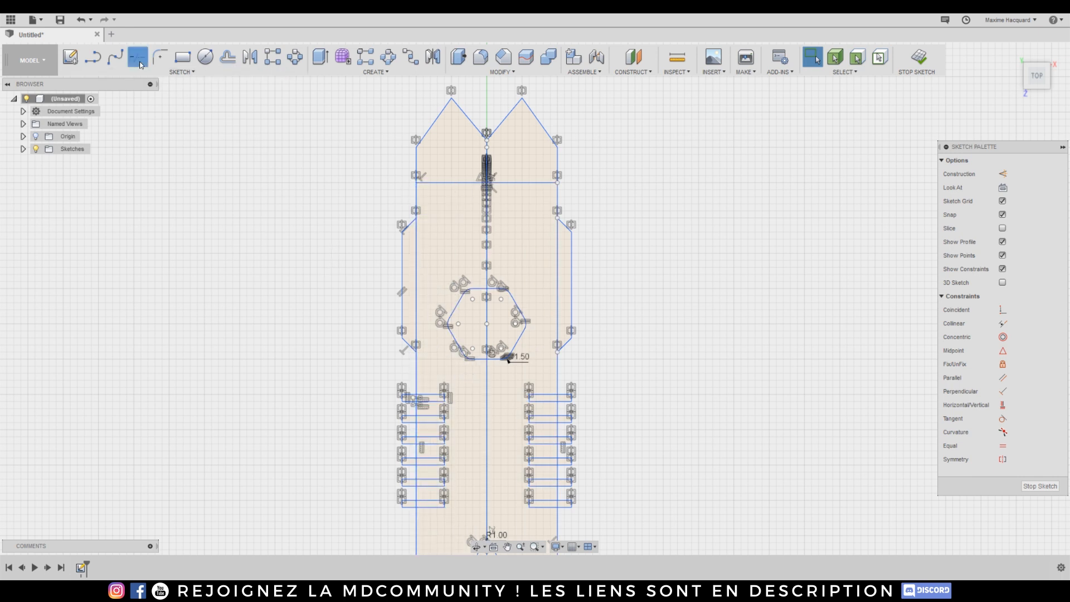
left_click(418, 264)
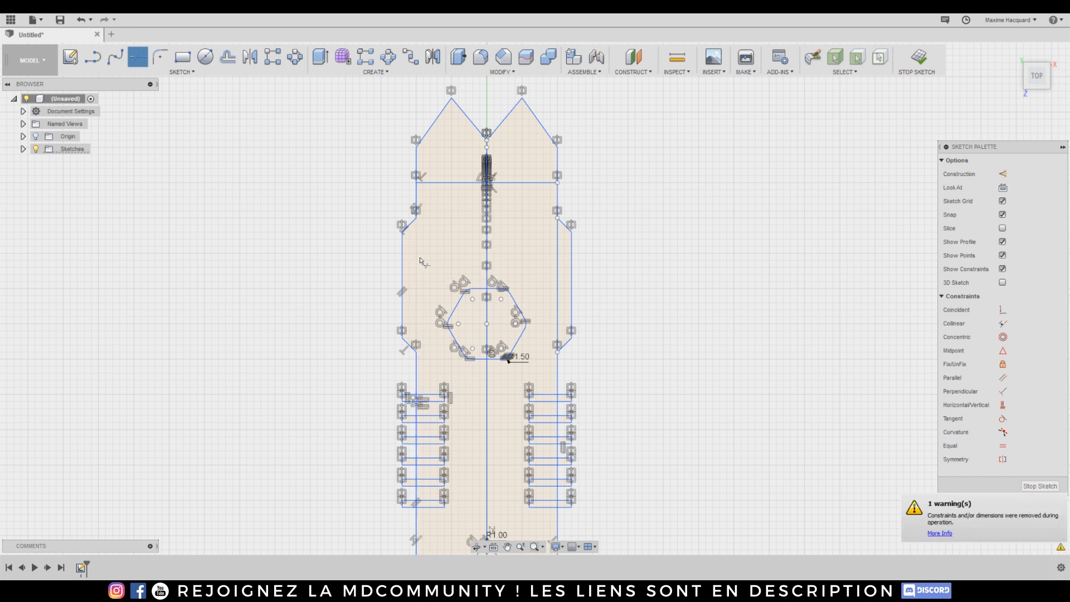
left_click(556, 271)
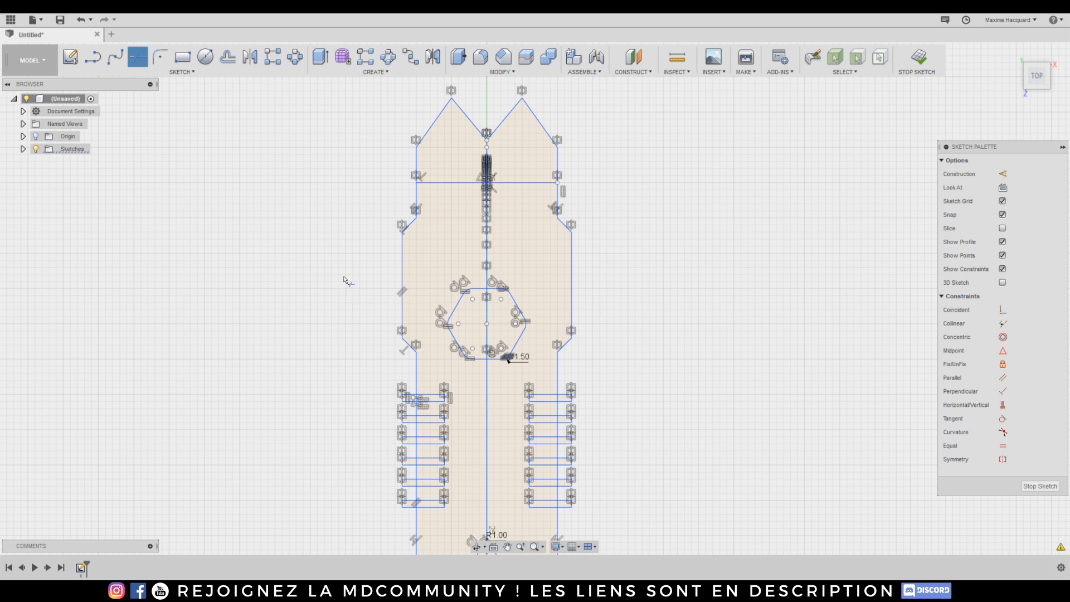
Draw three small equal circles in a triangular arrangement inside the left peak, above the horizontal line.
left_click(208, 58)
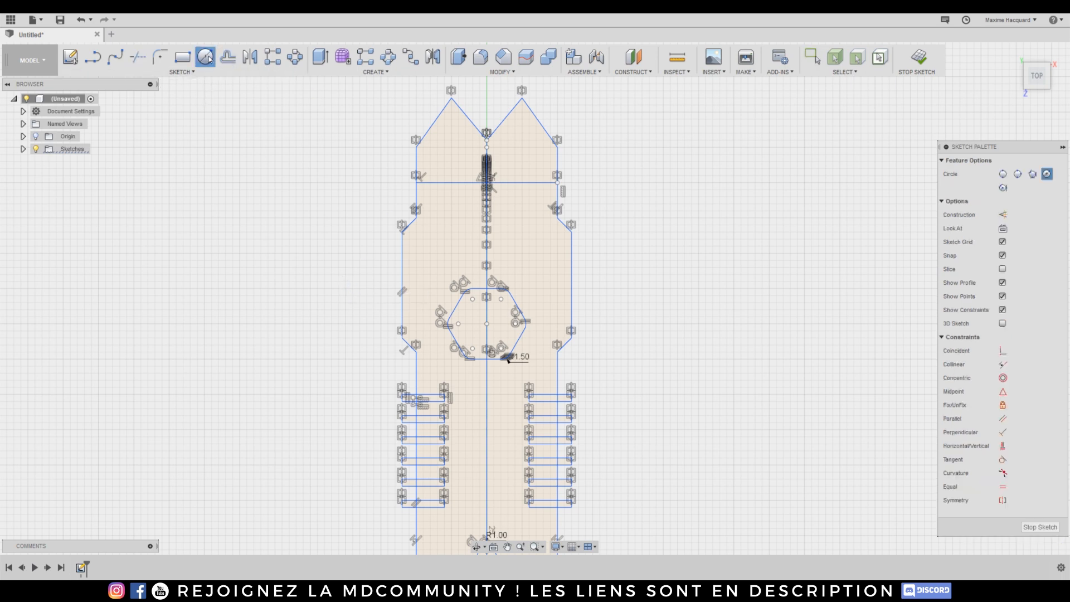
scroll(440, 168, "up", 3)
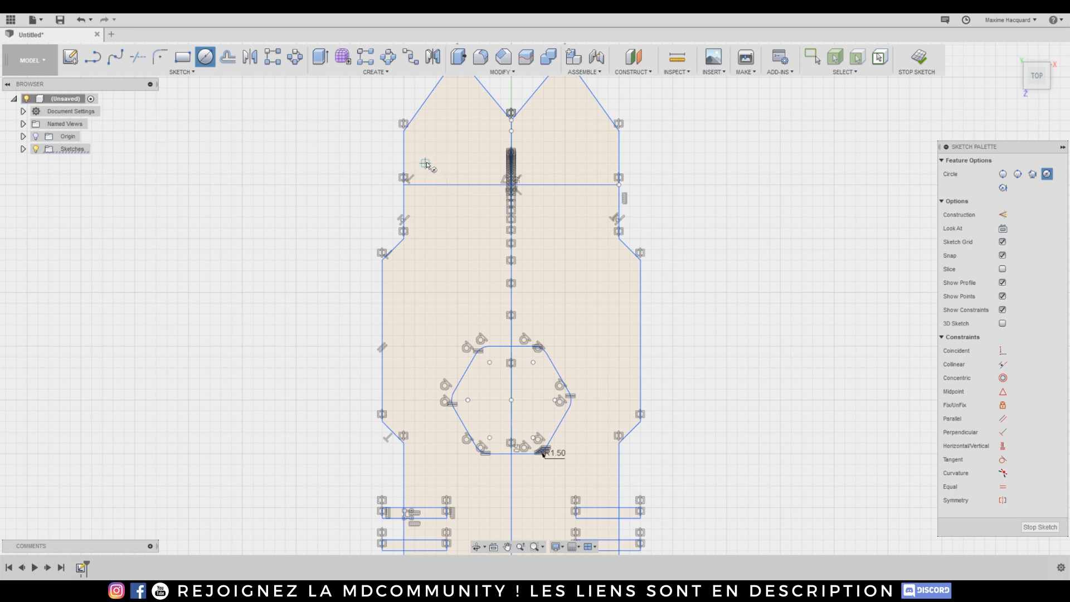
left_click(426, 163)
left_click(436, 164)
left_click(447, 131)
left_click(457, 132)
left_click(468, 163)
left_click(479, 164)
scroll(359, 163, "down", 1)
scroll(358, 195, "down", 1)
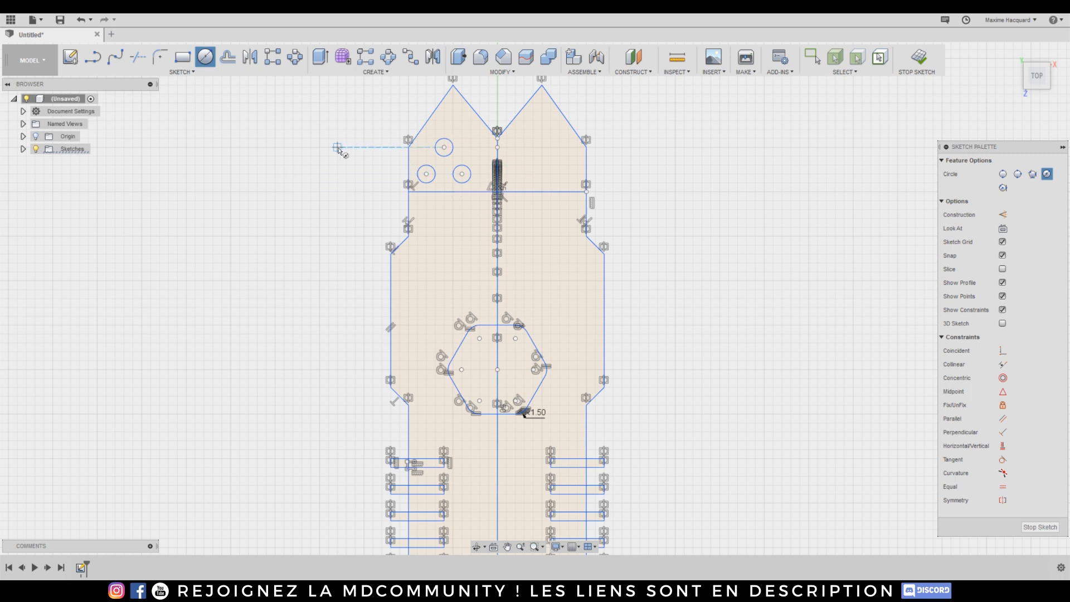
Mirror the three small circles of the left peak about the vertical centre line.
left_click(254, 58)
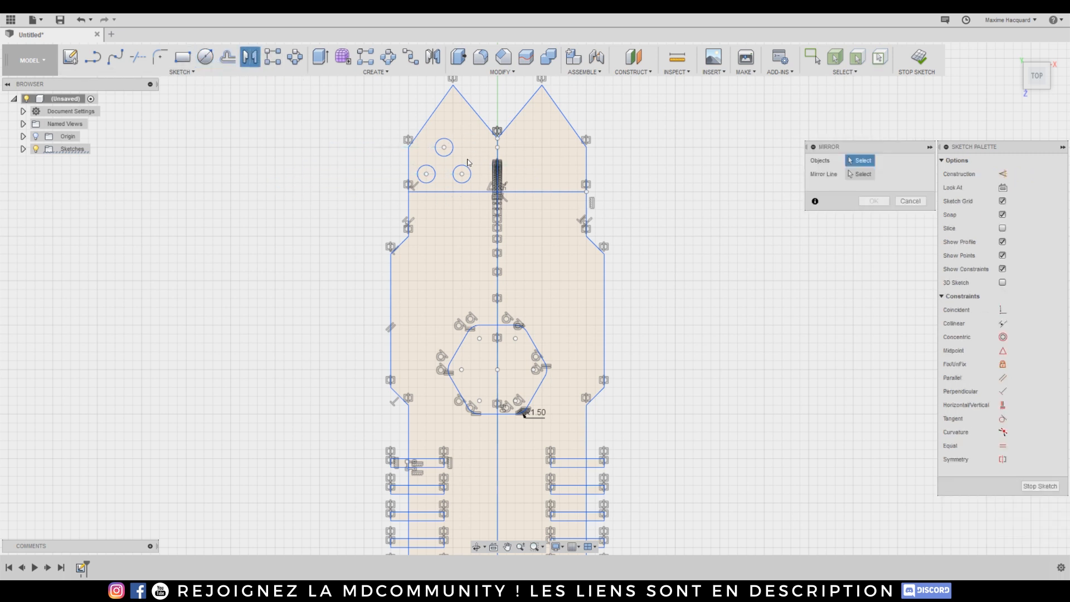
left_click(450, 153)
left_click(425, 184)
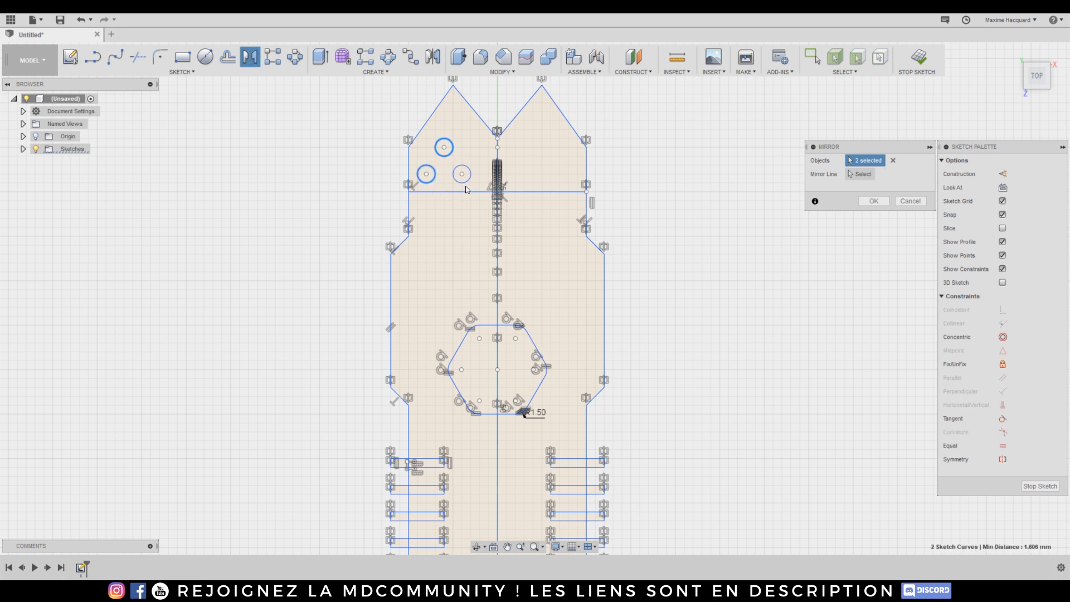
left_click(461, 183)
left_click(860, 176)
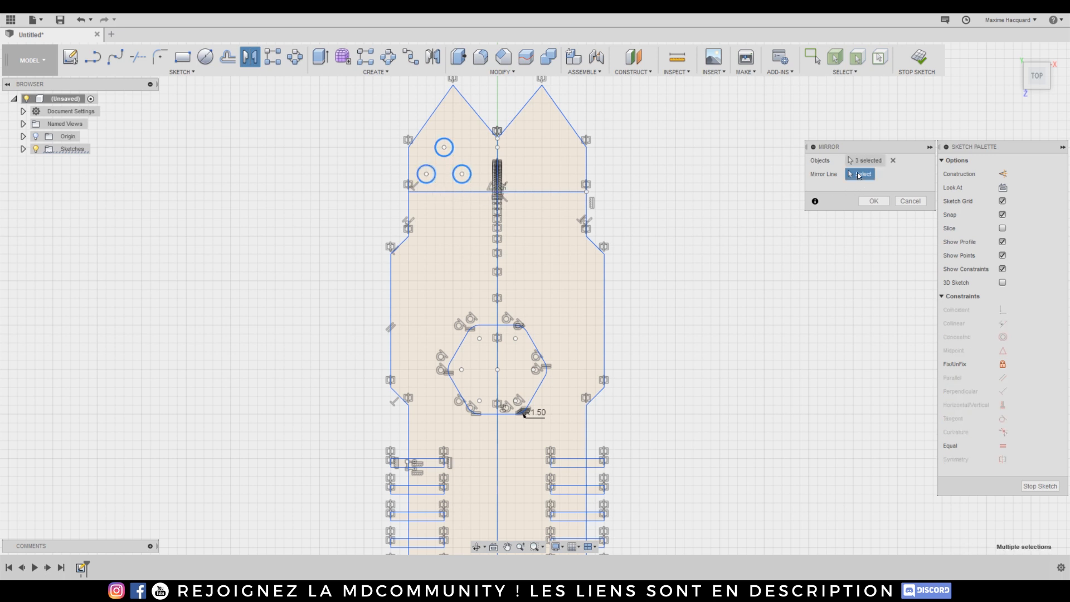
left_click(497, 328)
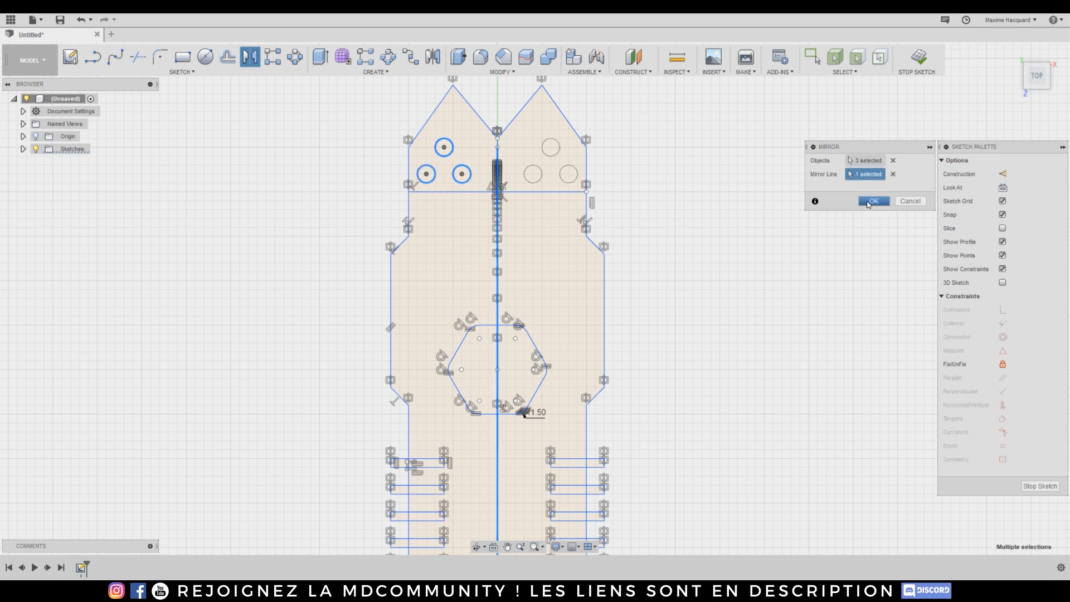
left_click(873, 200)
Finish the plate sketch.
scroll(694, 372, "down", 5)
middle_click_drag(717, 468, 640, 313)
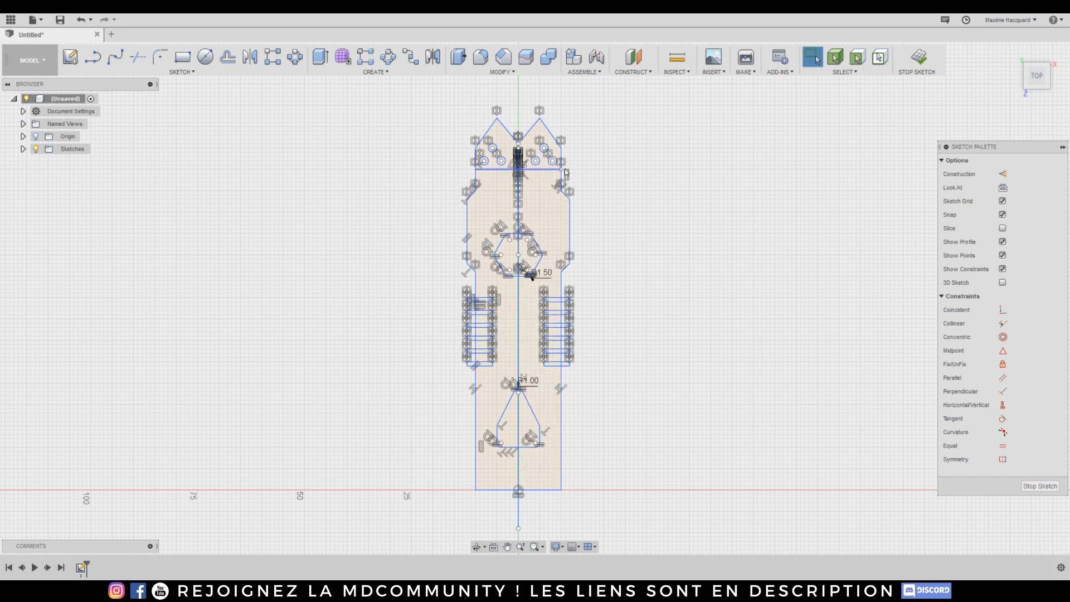
left_click(917, 66)
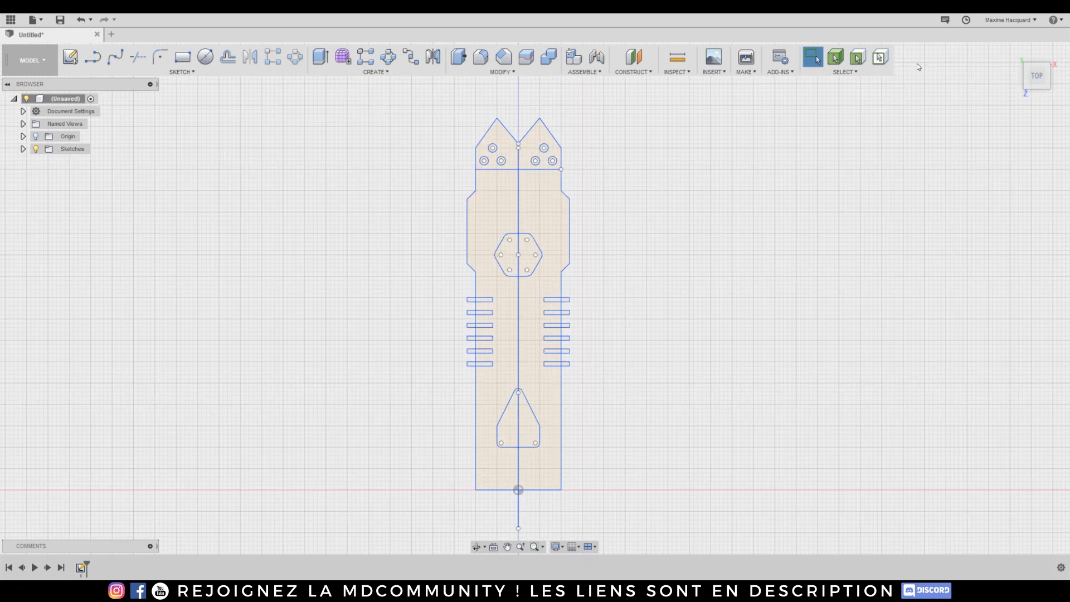
Extrude both plate halves and both peaks 2 mm as a new body, leaving the cut-outs, slots and holes open.
left_click(1040, 87)
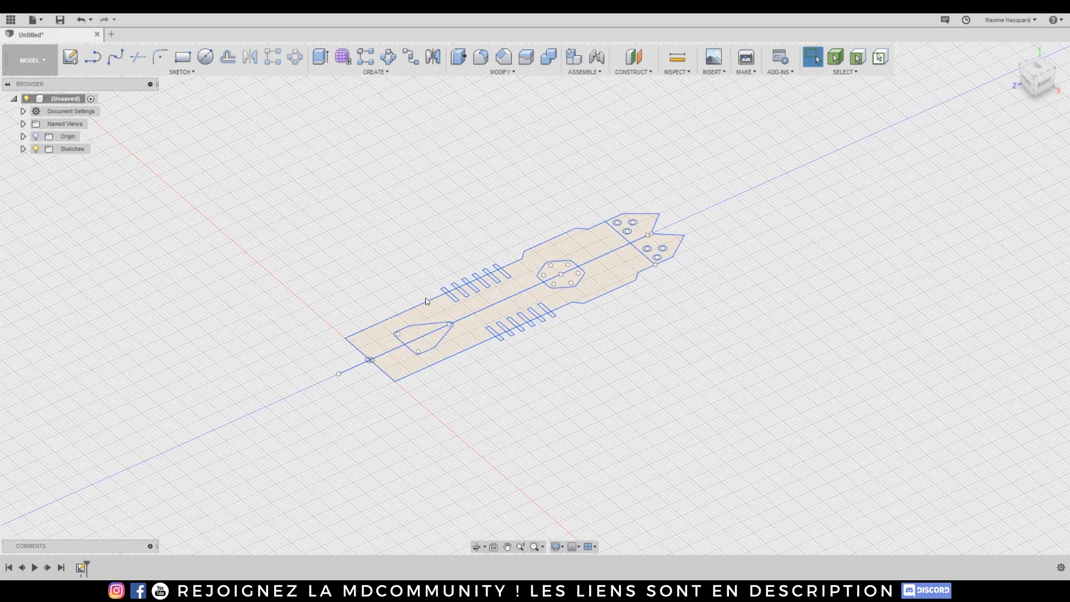
left_click(320, 57)
left_click(471, 309)
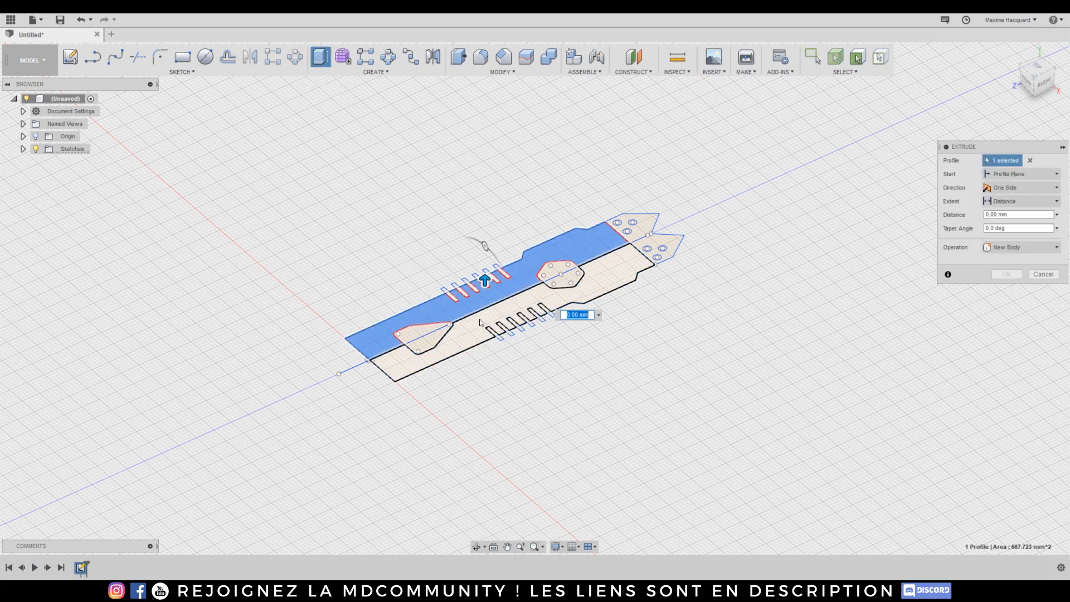
left_click(477, 334)
left_click(641, 227)
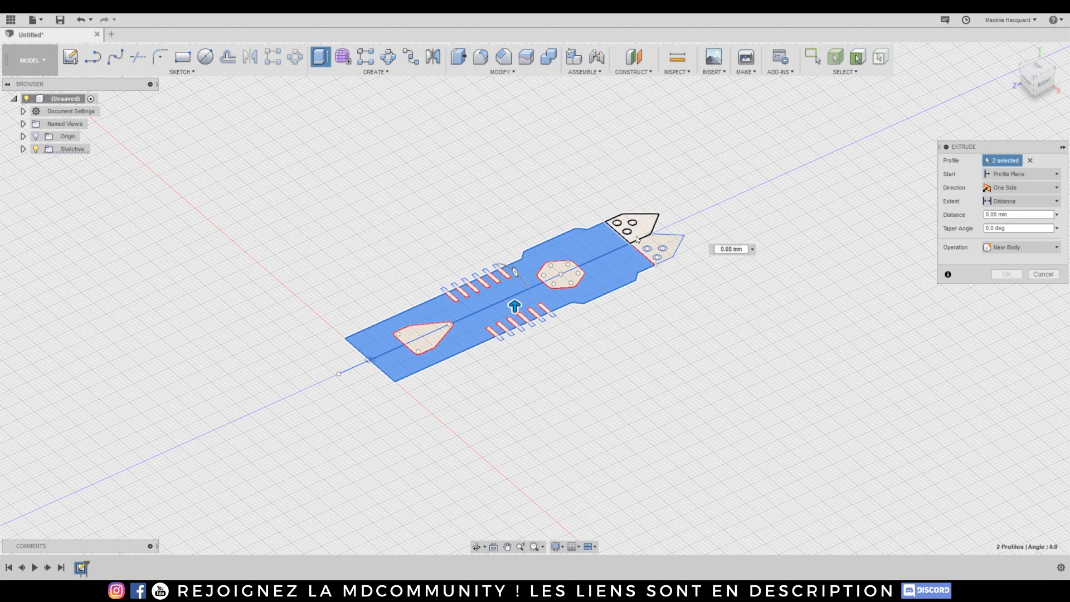
left_click(673, 243)
left_click_drag(662, 236, 664, 228)
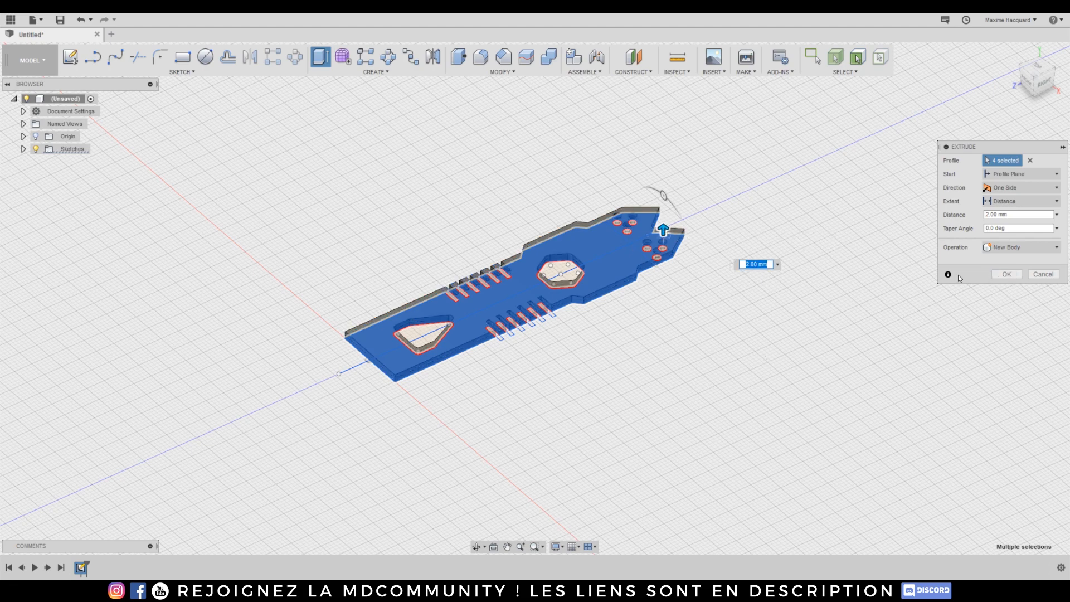
left_click(1040, 252)
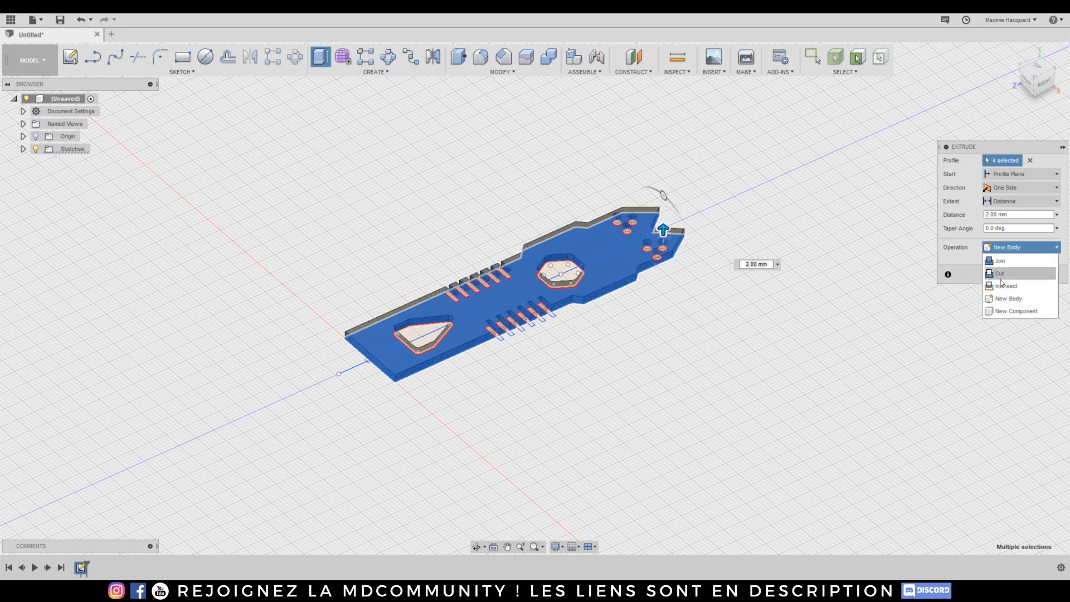
left_click(1011, 298)
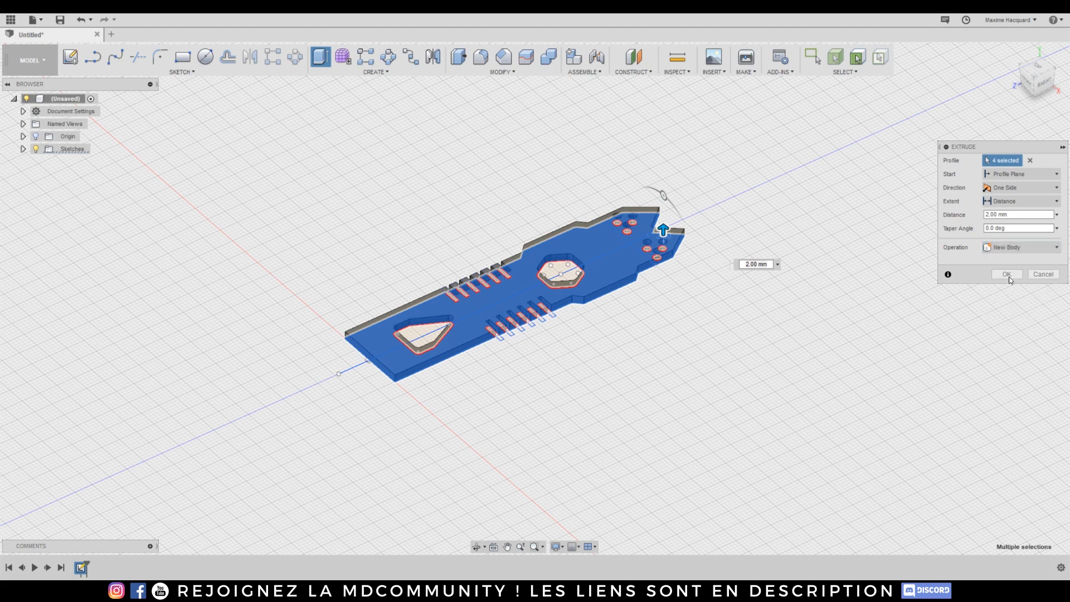
left_click(1006, 274)
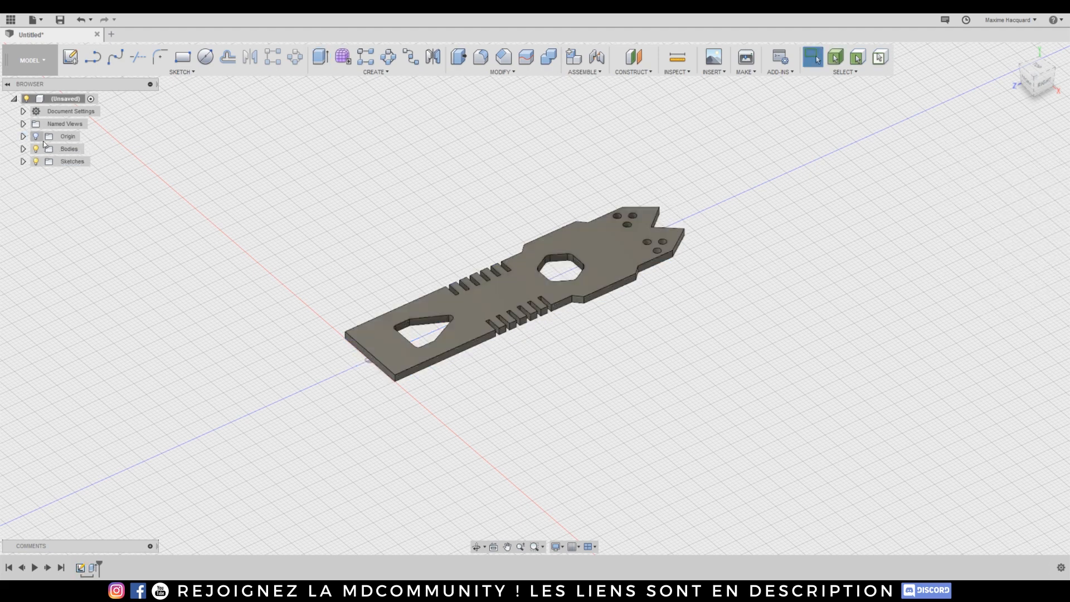
Inspect the contents of the Bodies and Sketches folders, switching the bodies' visibility off and on.
left_click(22, 149)
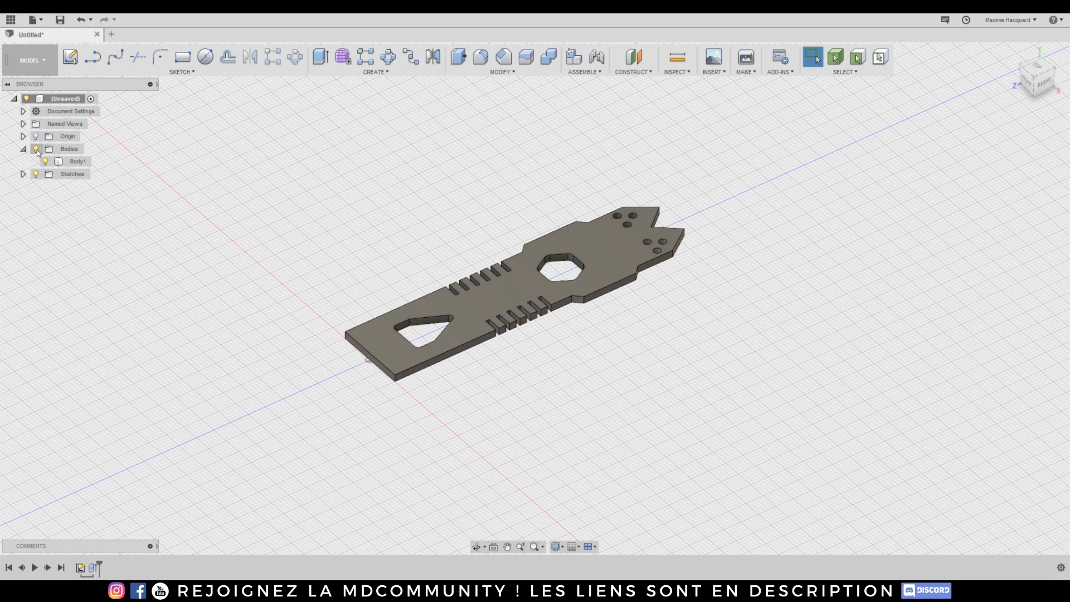
left_click(36, 148)
left_click(36, 148)
left_click(23, 174)
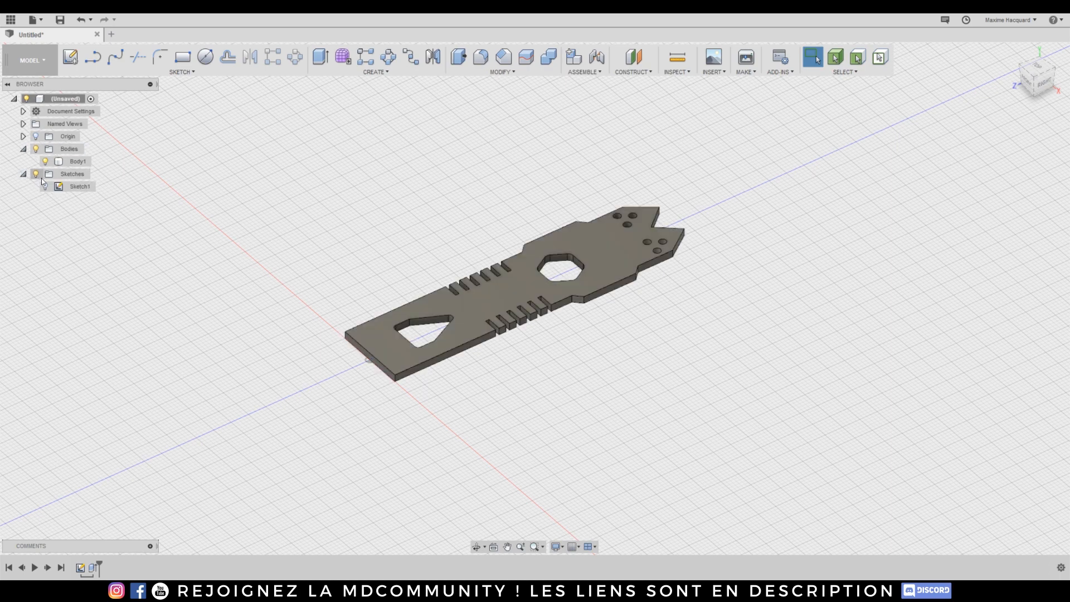
left_click(23, 174)
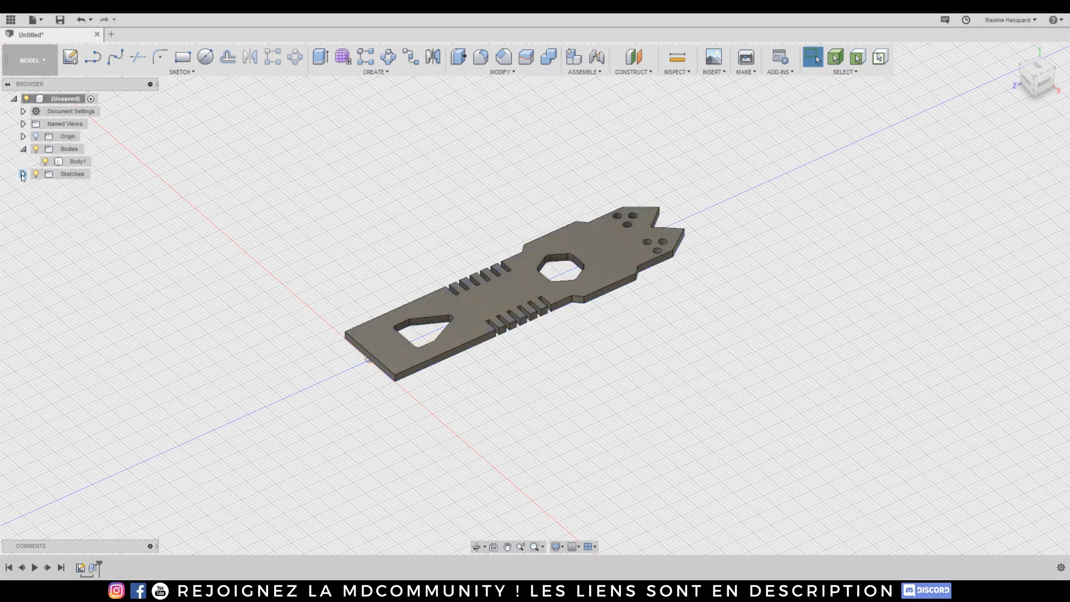
left_click(23, 149)
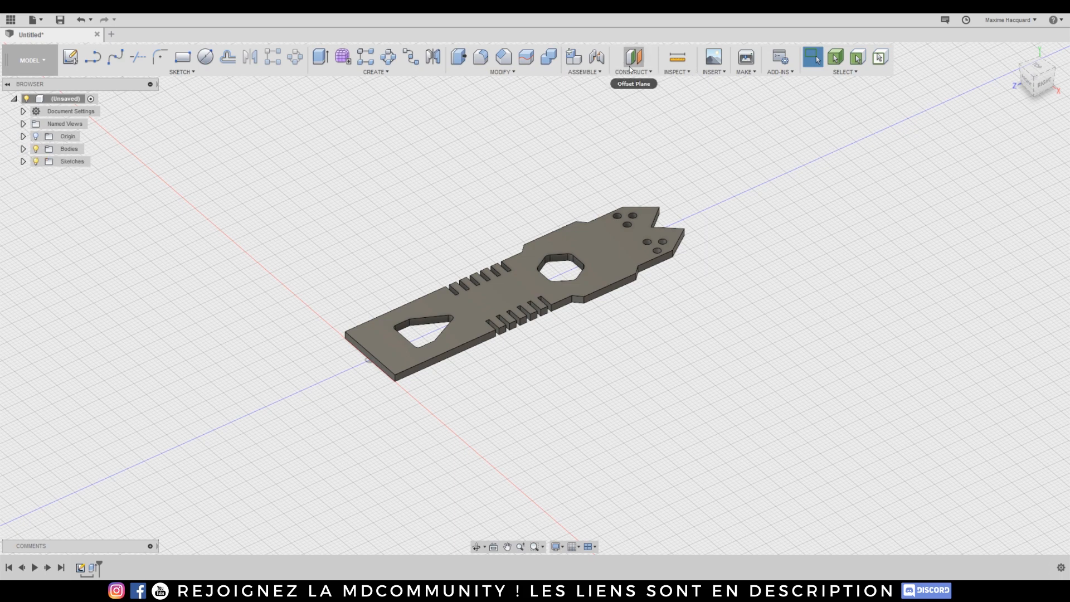
Fillet the top edges of the triangular and hexagonal cut-outs with a constant radius of 0.25 mm.
scroll(484, 322, "up", 5)
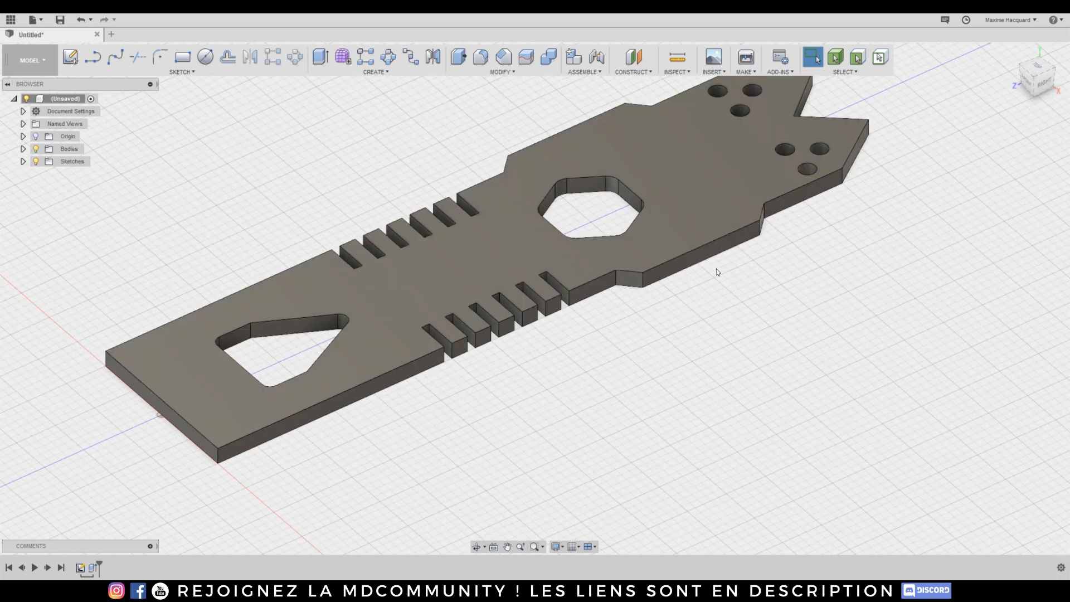
scroll(681, 292, "down", 2)
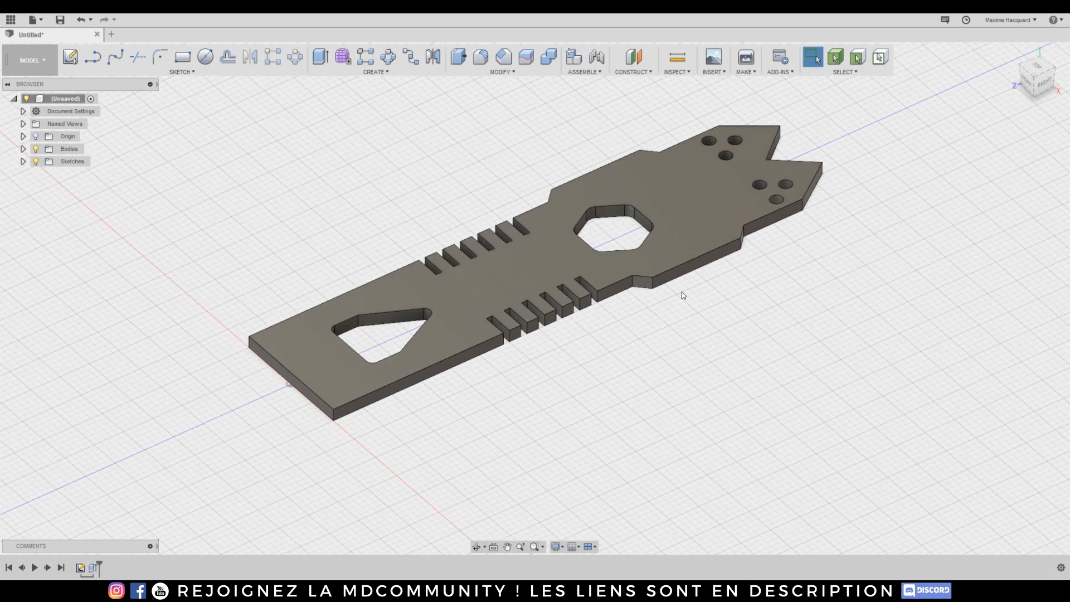
left_click(1035, 64)
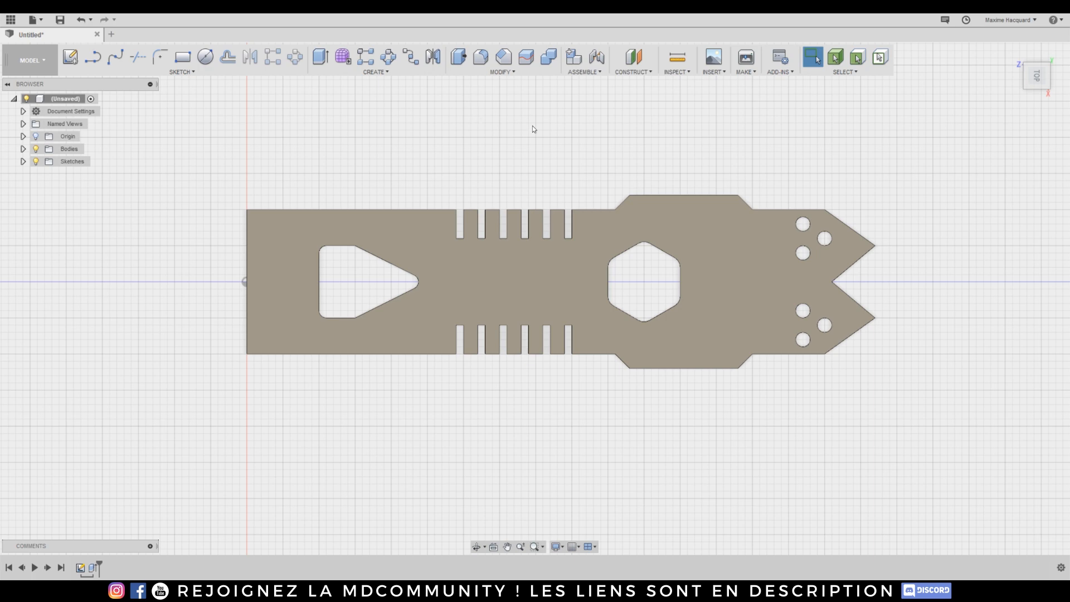
mouse_move(1018, 91)
left_click_drag(1047, 80, 1054, 49)
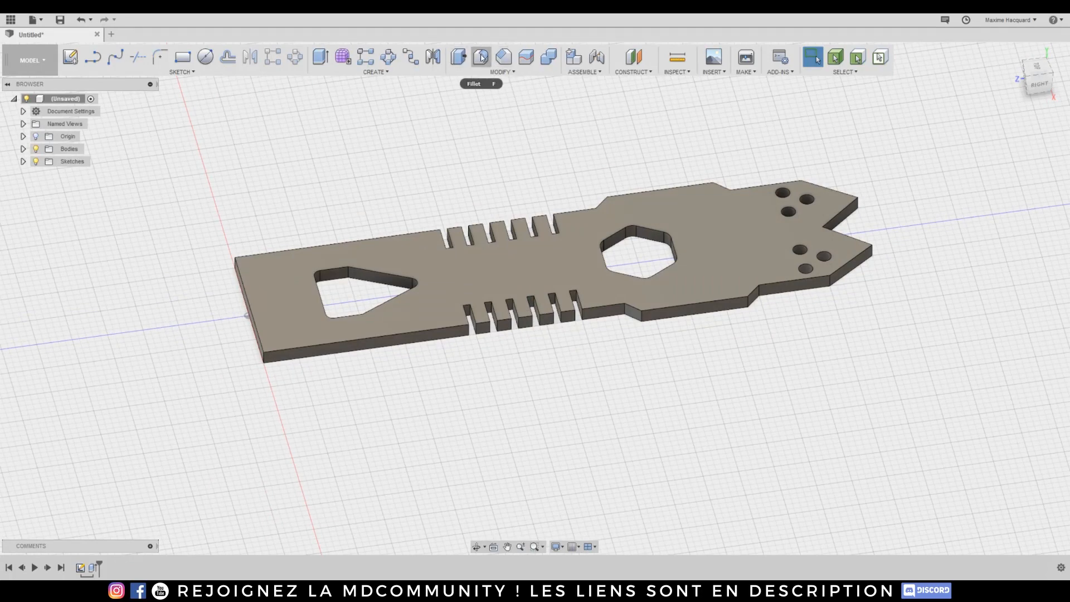
left_click(499, 72)
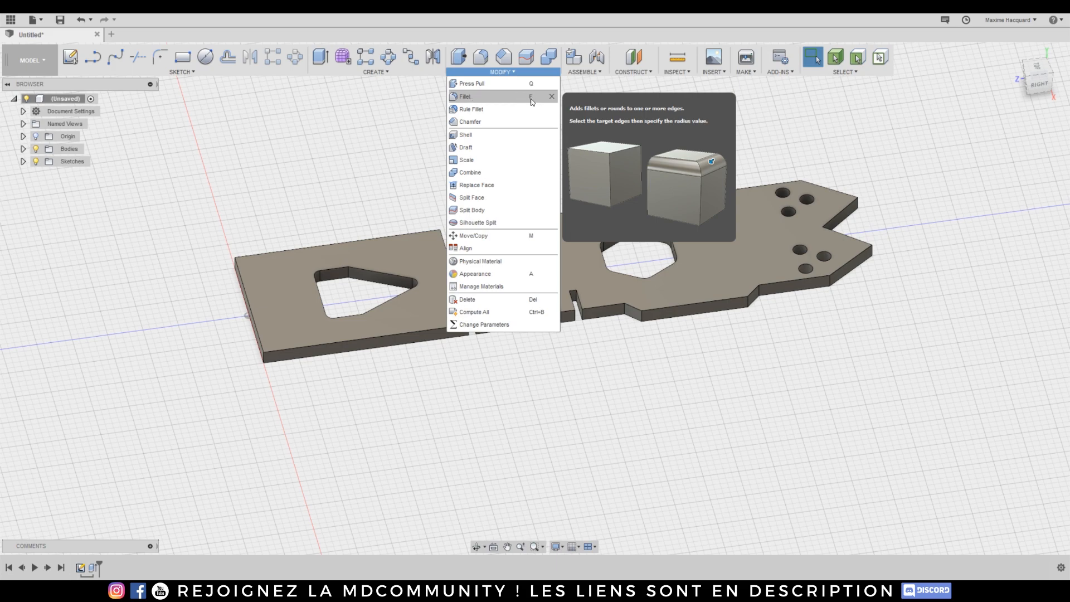
left_click(488, 96)
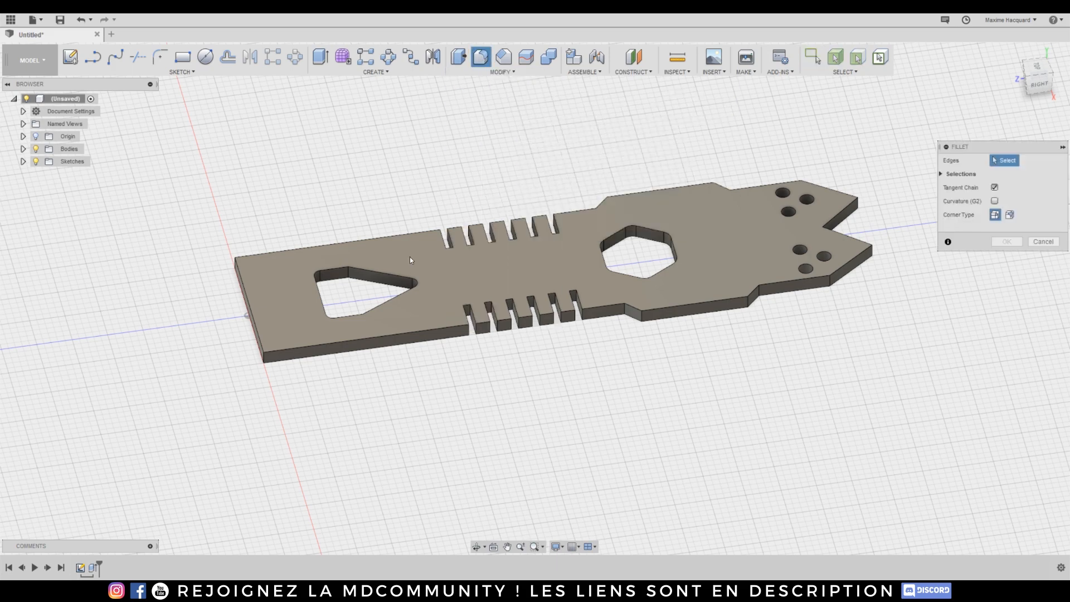
left_click(370, 275)
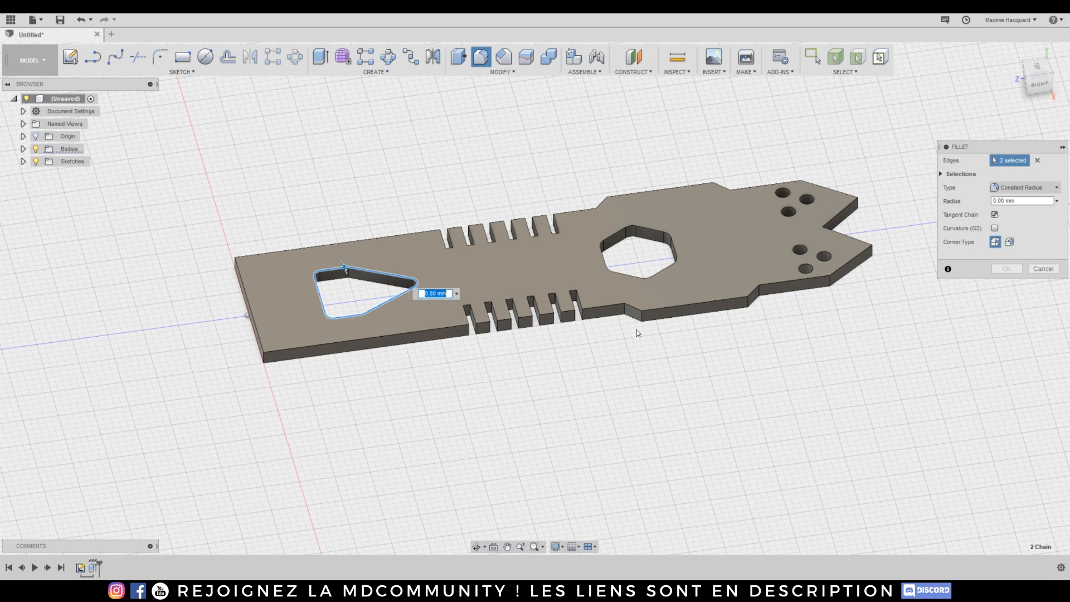
left_click(667, 236)
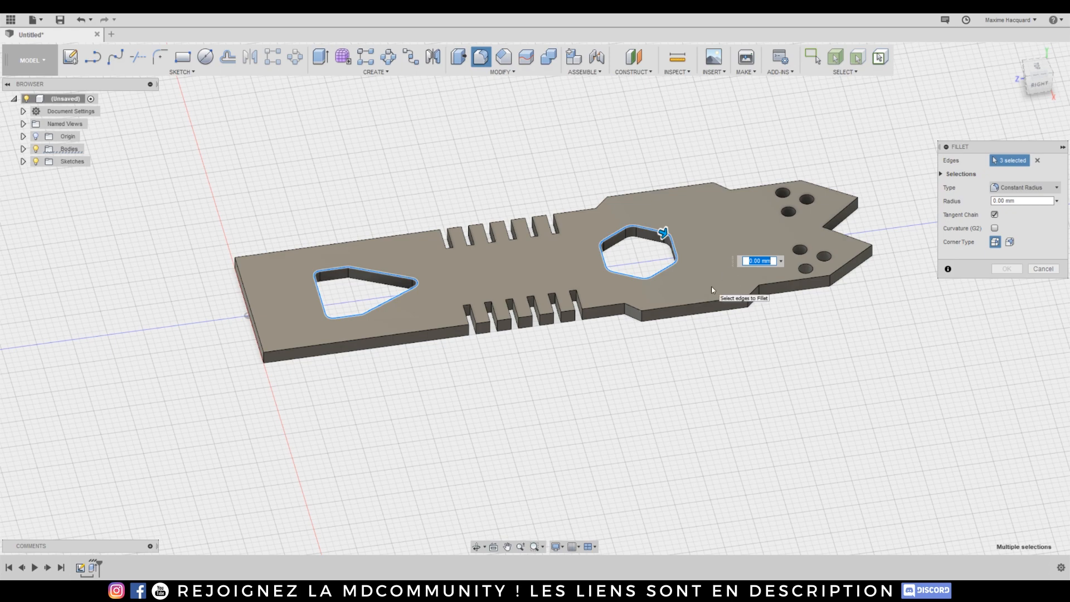
type("0.25")
key("Return")
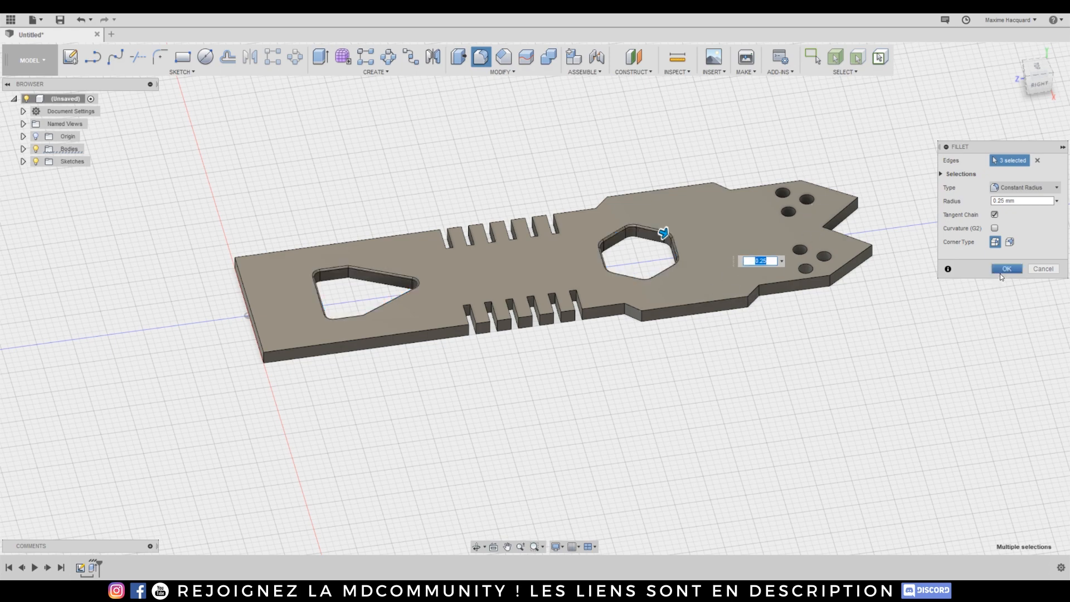
left_click(1001, 271)
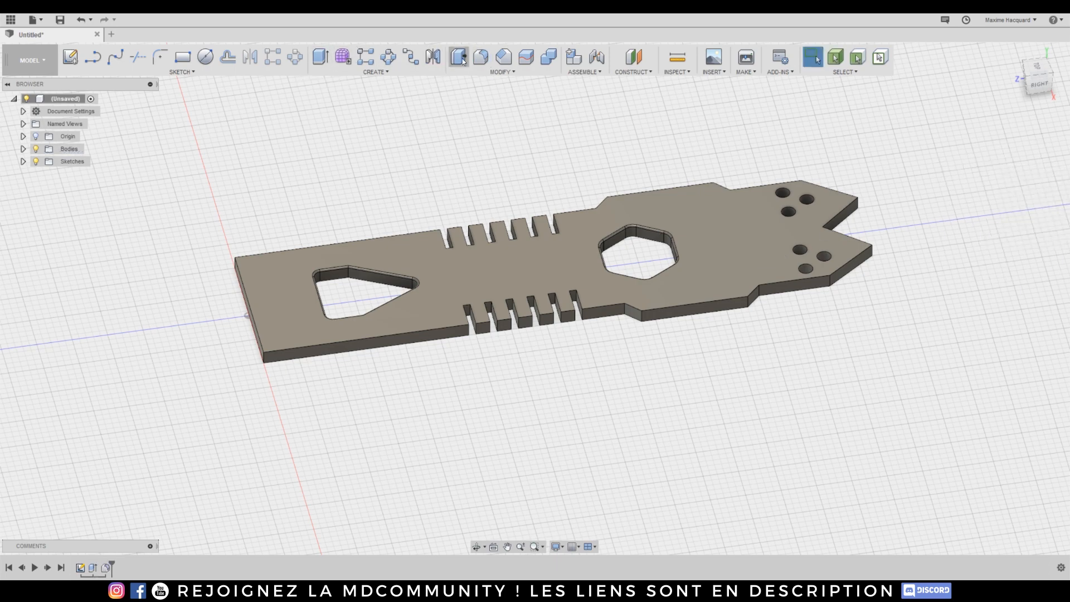
Fillet the top edges of all six small holes in the two peaks with a 0.1 mm radius.
left_click(480, 57)
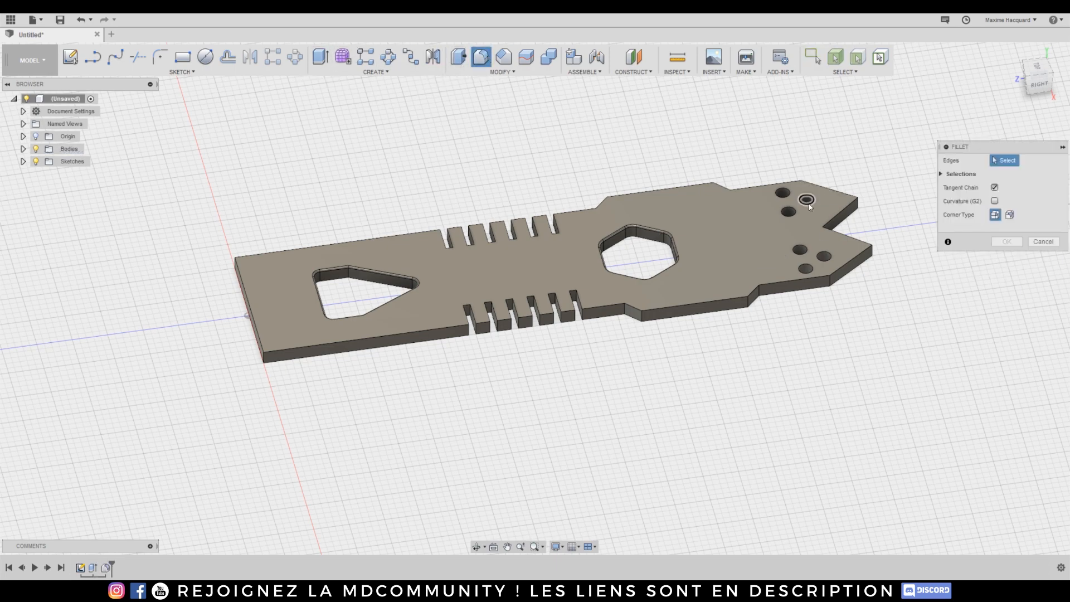
left_click(806, 199)
left_click(782, 193)
left_click(788, 212)
left_click(800, 249)
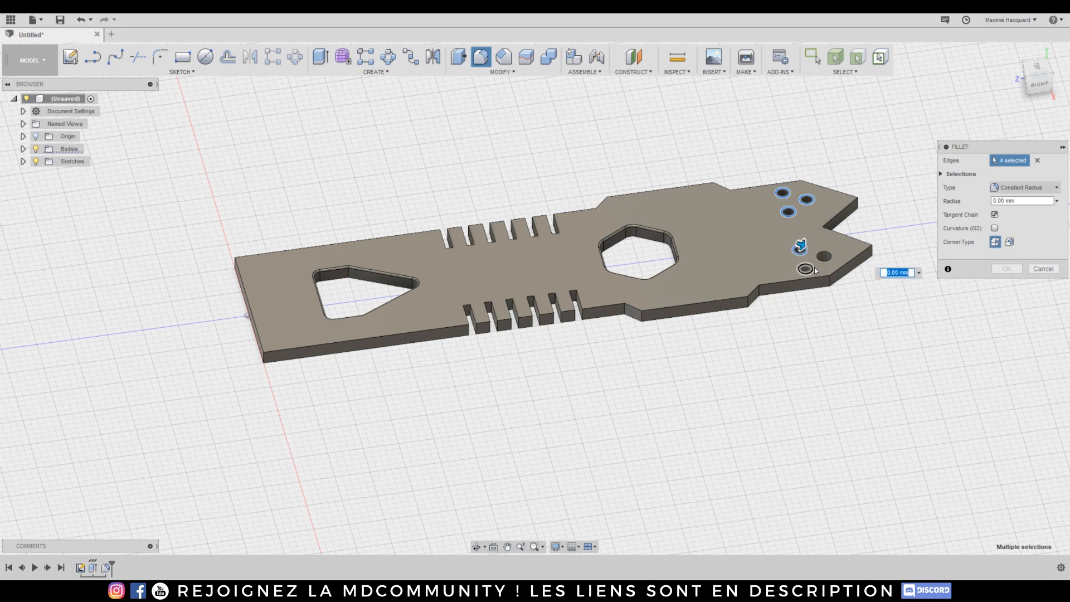
left_click(805, 269)
left_click(823, 256)
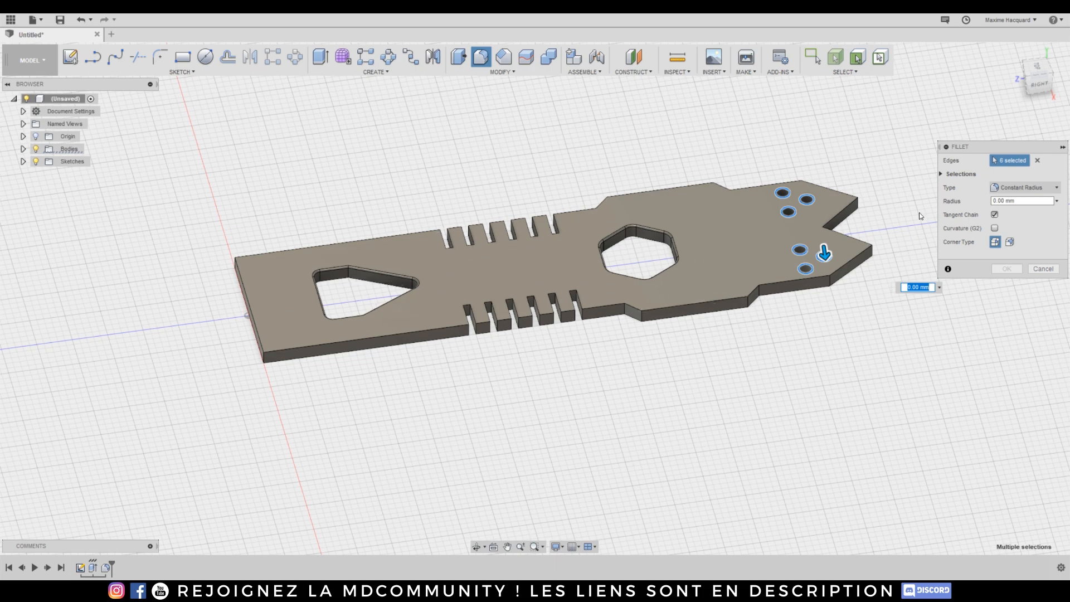
type("0.1")
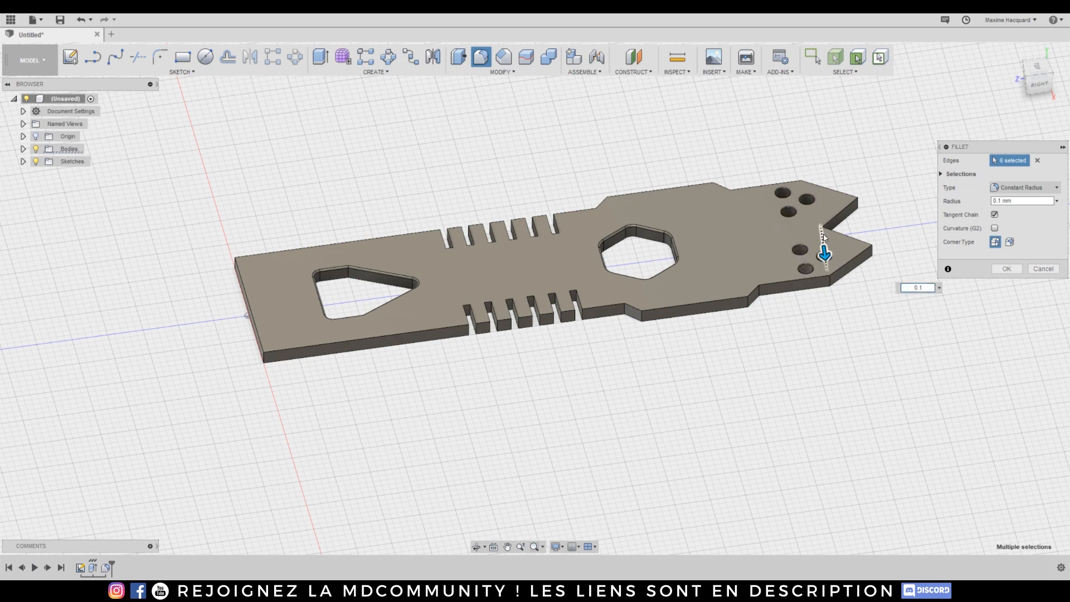
left_click(1006, 268)
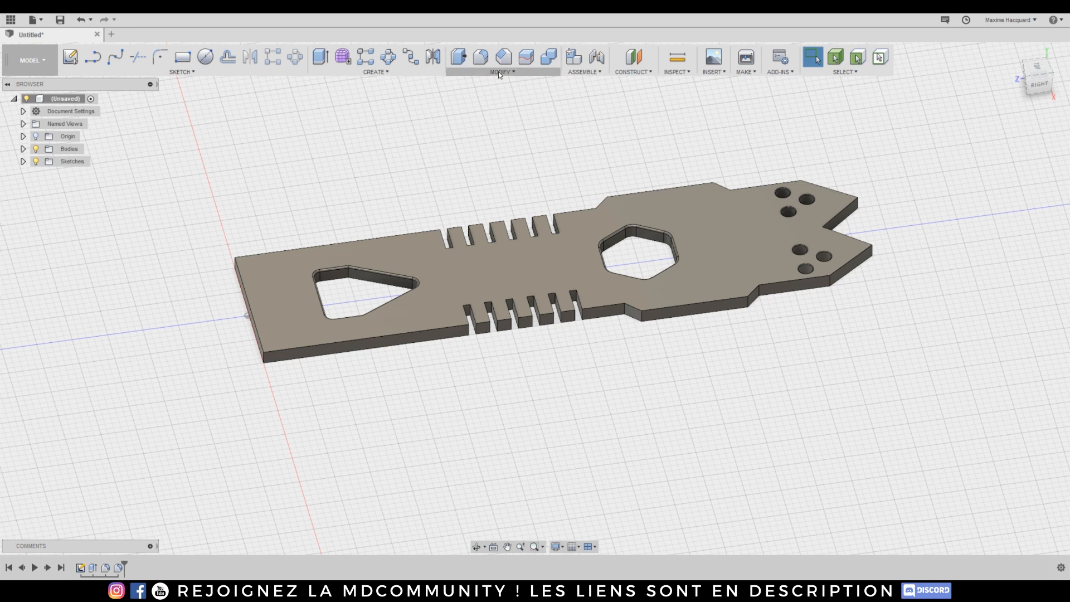
Start another fillet and select the upper outline edges along the far side, from the far peak to the slots.
left_click(481, 56)
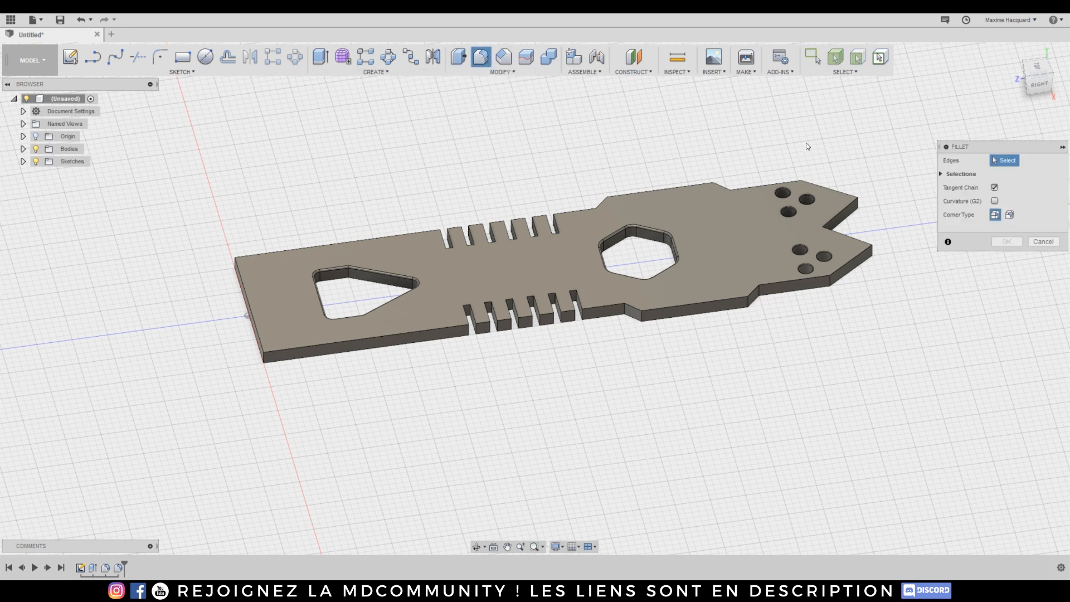
left_click(775, 183)
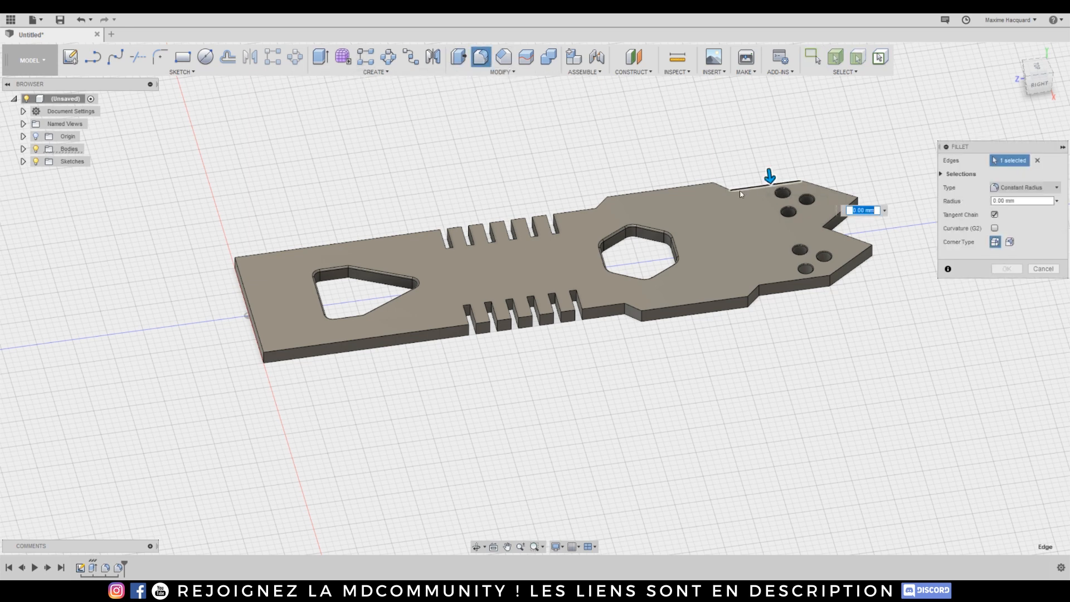
left_click(691, 190)
left_click(602, 201)
left_click(580, 211)
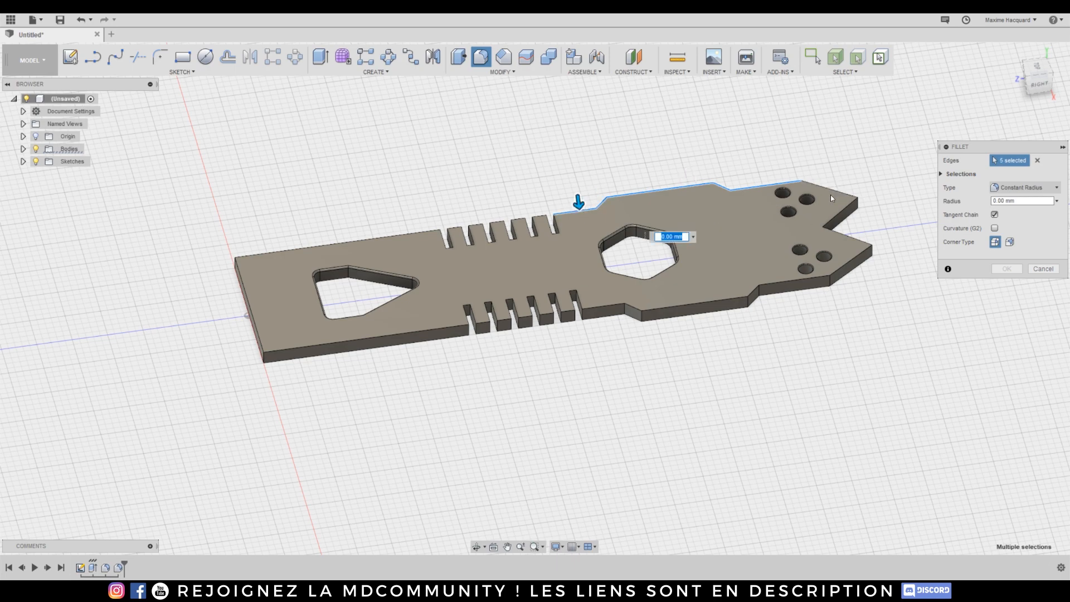
Add the upper edges of both pointed peaks and the V-notch between them to the fillet selection.
left_click(833, 192)
left_click(841, 214)
left_click(855, 251)
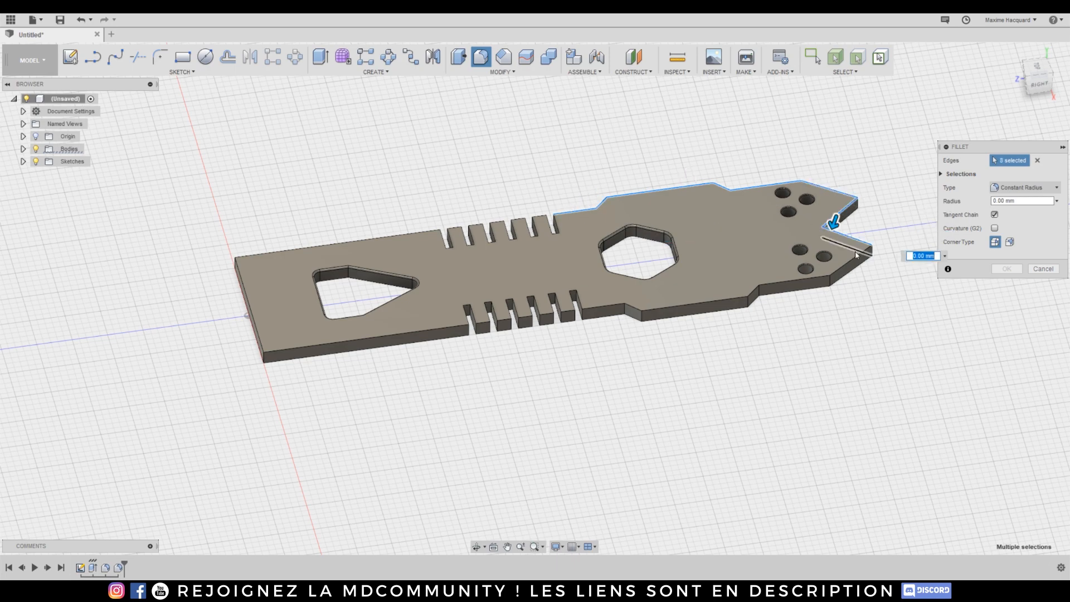
left_click(856, 255)
left_click(851, 267)
Add the upper outline edges along the near side, from the near peak to the slots, to the fillet selection.
left_click(802, 278)
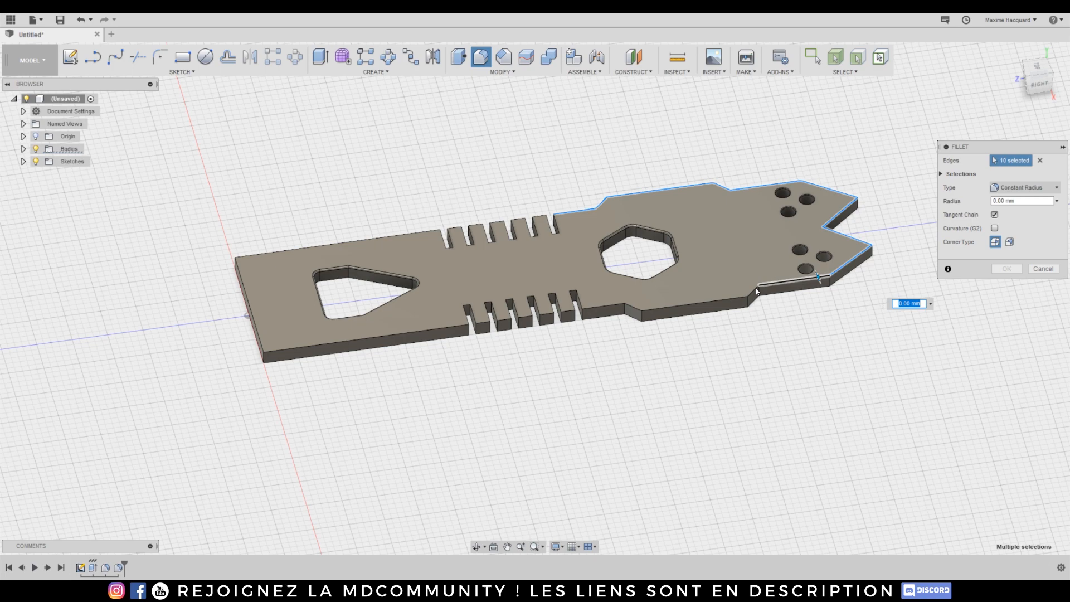
left_click(719, 302)
left_click(632, 309)
left_click(602, 307)
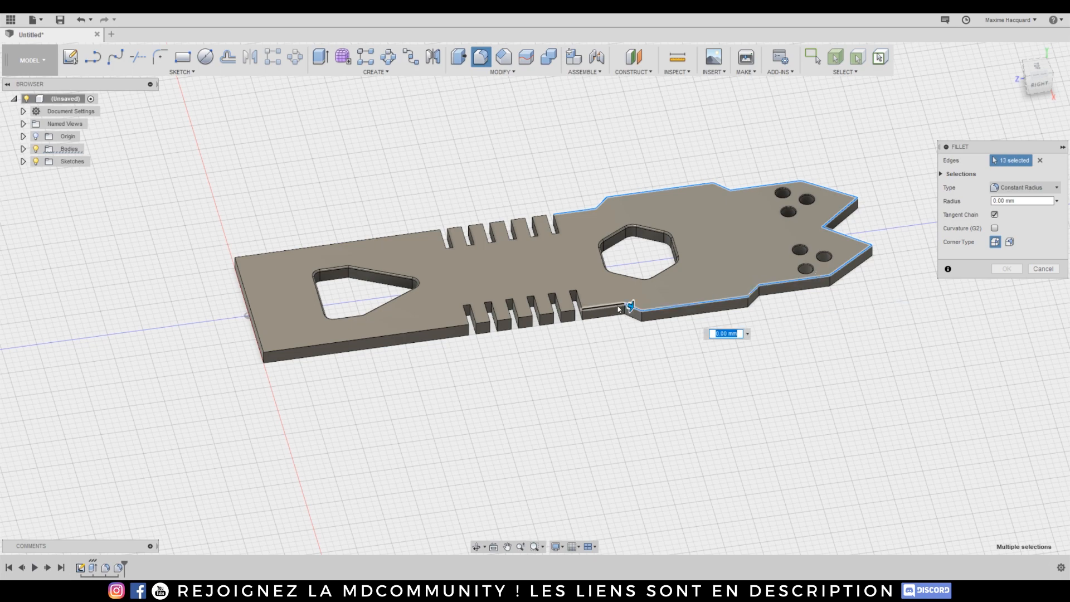
Add the long upper side edges of the near row of slots to the fillet selection.
left_click(575, 303)
left_click(566, 307)
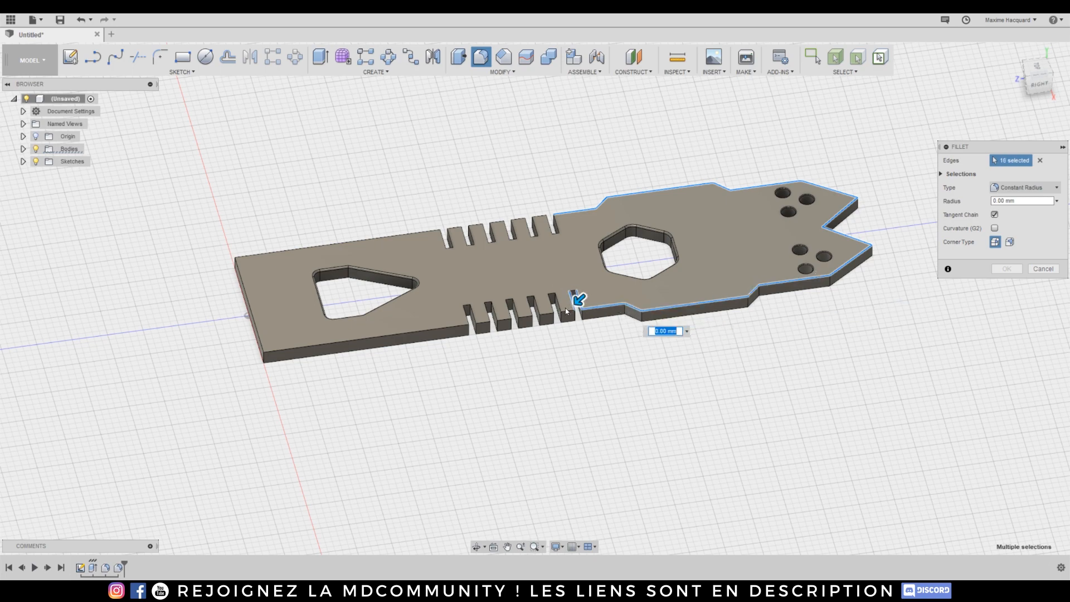
left_click(562, 306)
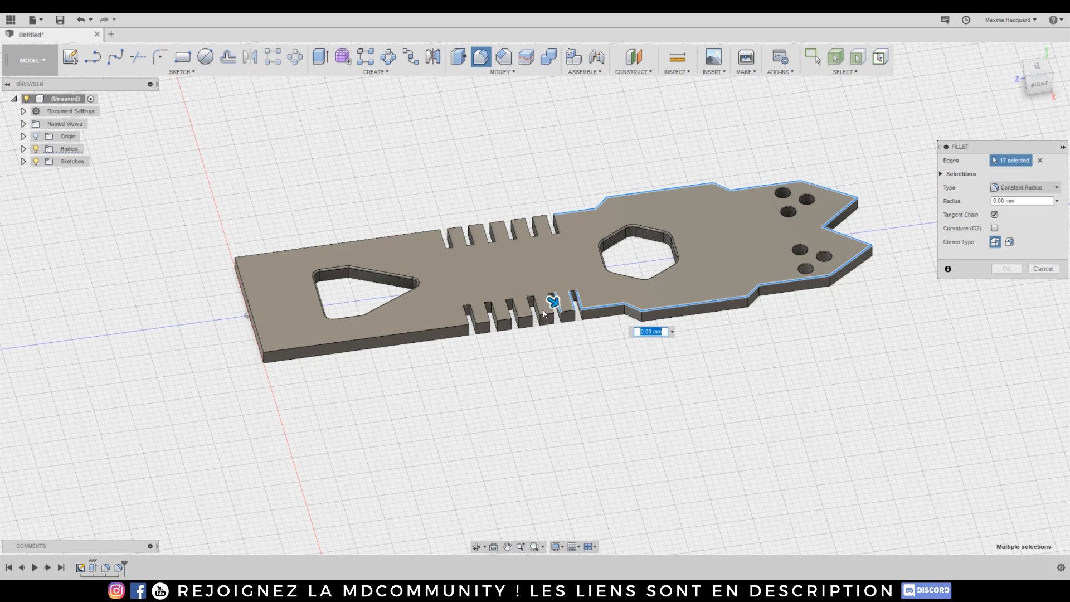
left_click(541, 309)
left_click(532, 308)
left_click(520, 310)
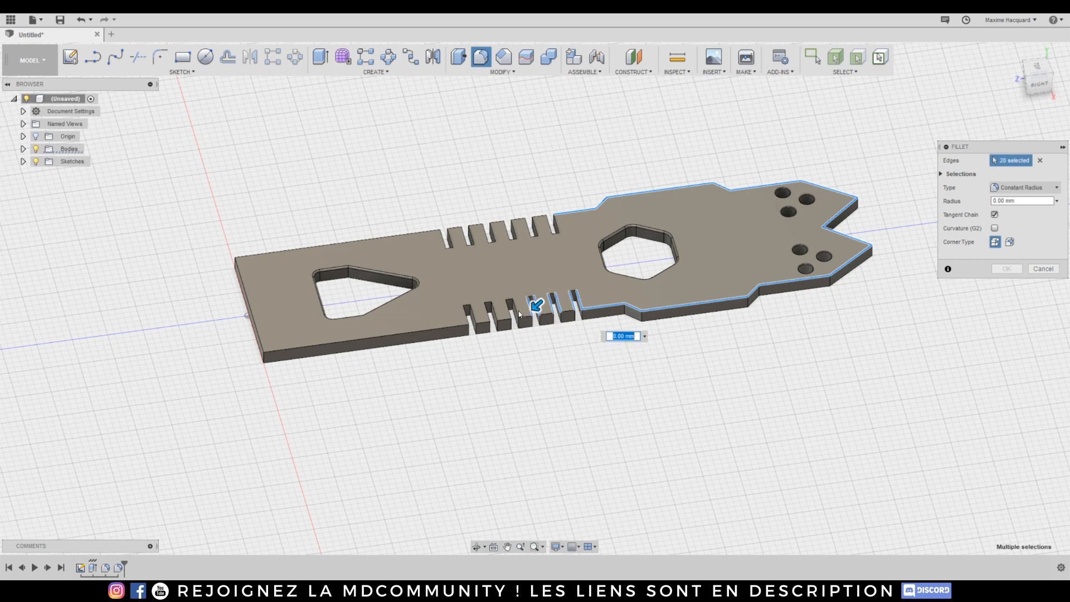
left_click(500, 306)
left_click(505, 316)
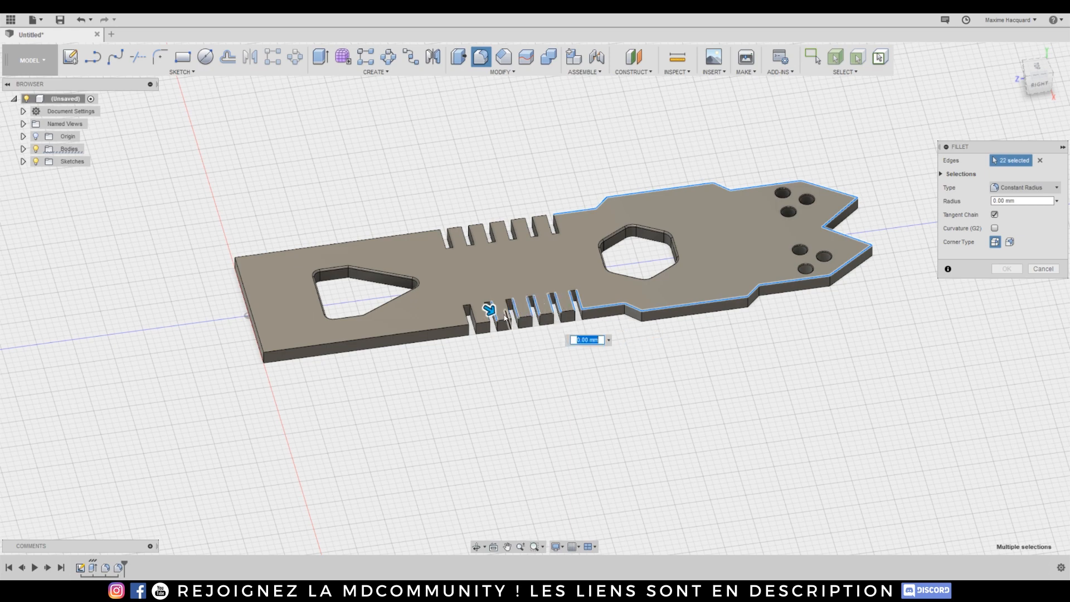
left_click(506, 317)
left_click(487, 314)
left_click(475, 316)
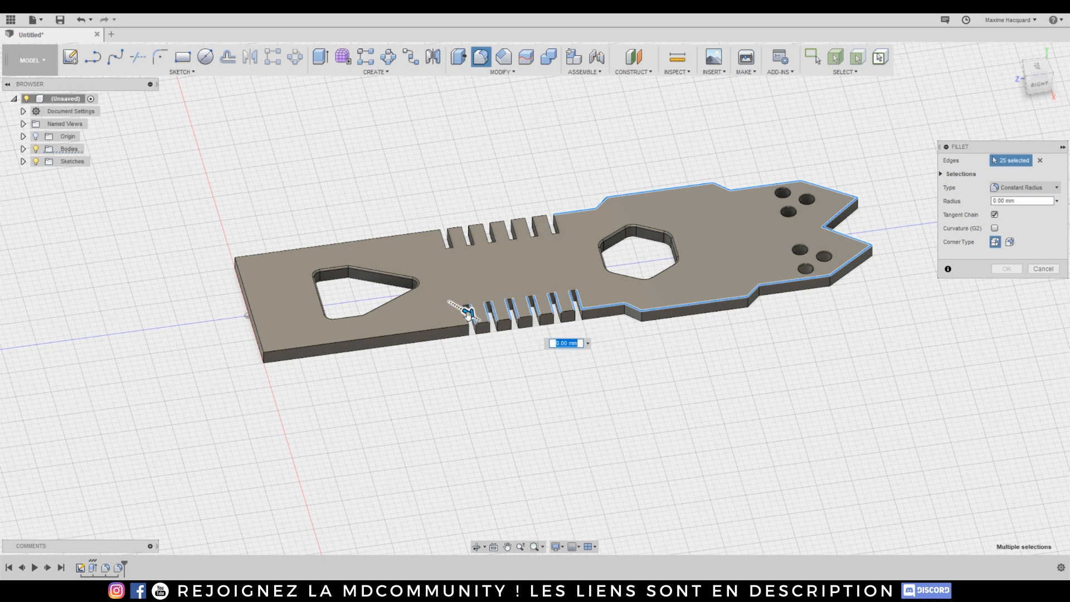
Add the three upper outline edges of the plate's rectangular end to the fillet selection.
left_click(464, 327)
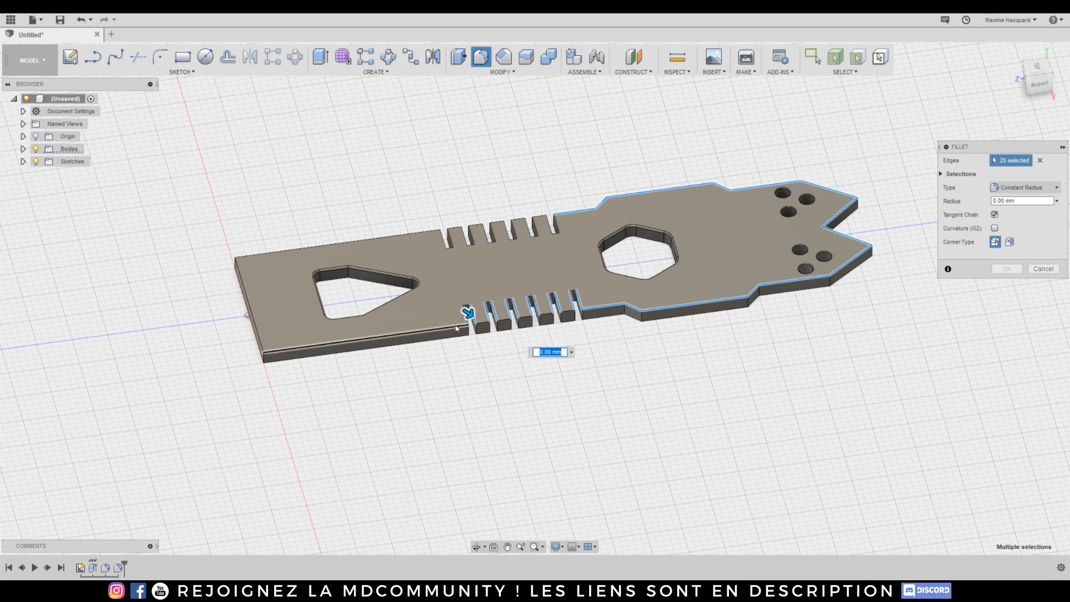
left_click(254, 327)
left_click(330, 244)
Add the upper edges of the far row of slots to the fillet selection.
left_click(442, 244)
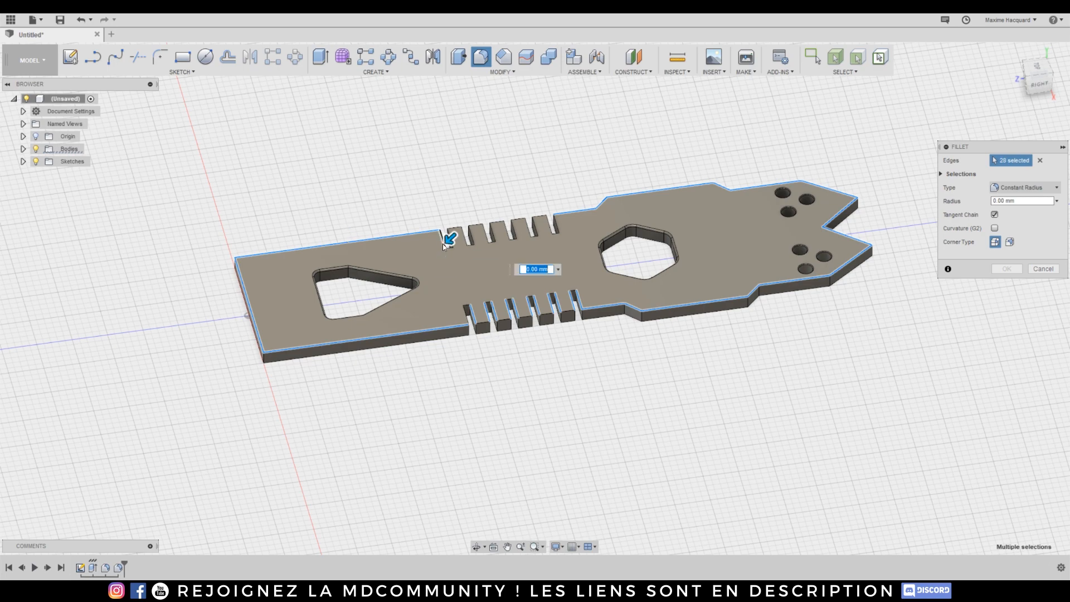
left_click(464, 240)
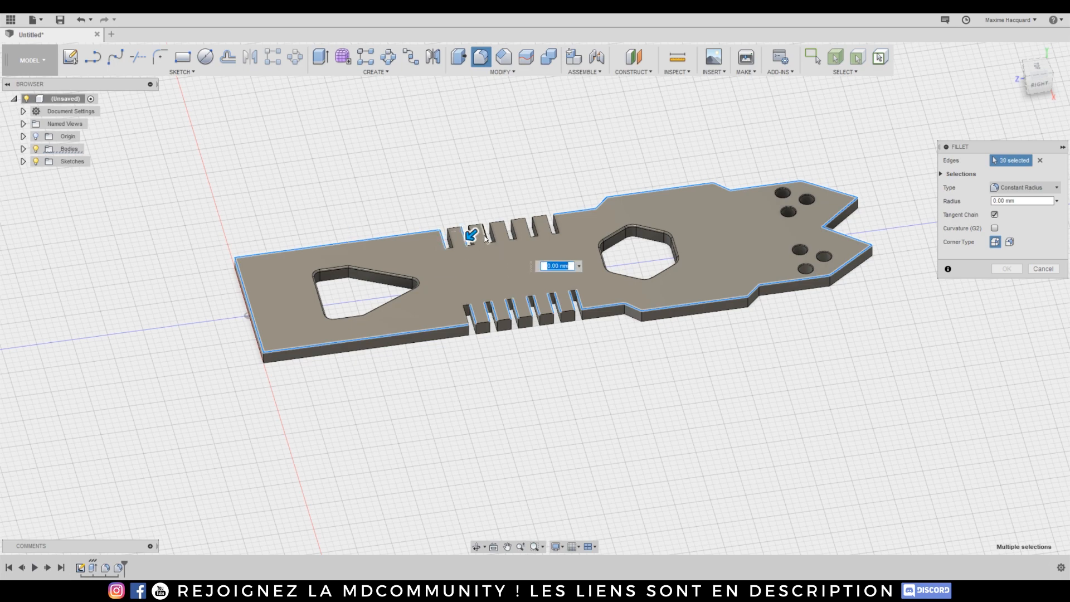
left_click(509, 236)
left_click(529, 232)
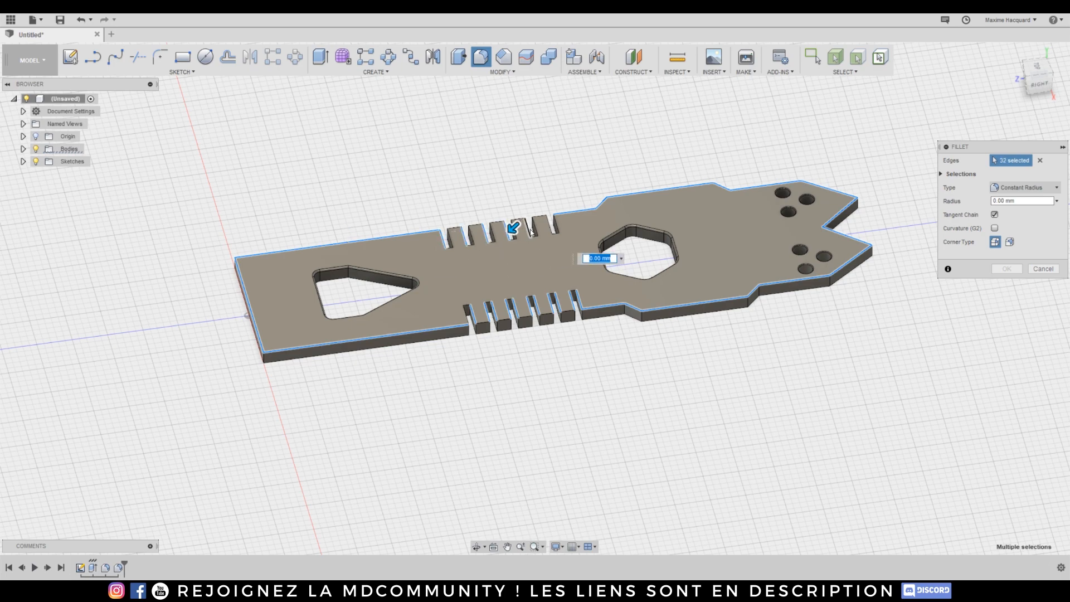
left_click(550, 231)
left_click(553, 228)
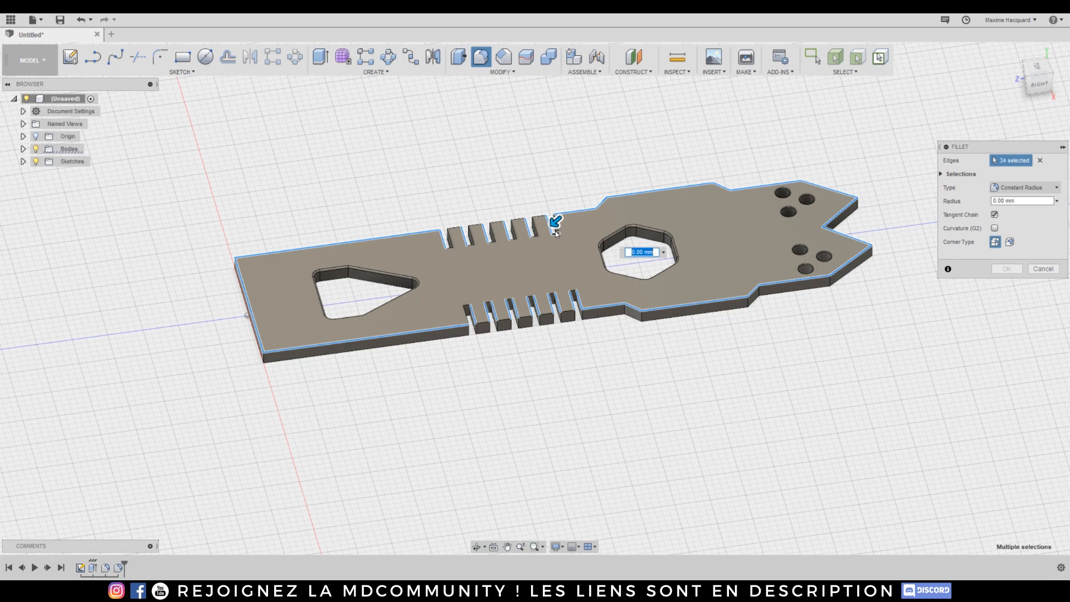
left_click(558, 230)
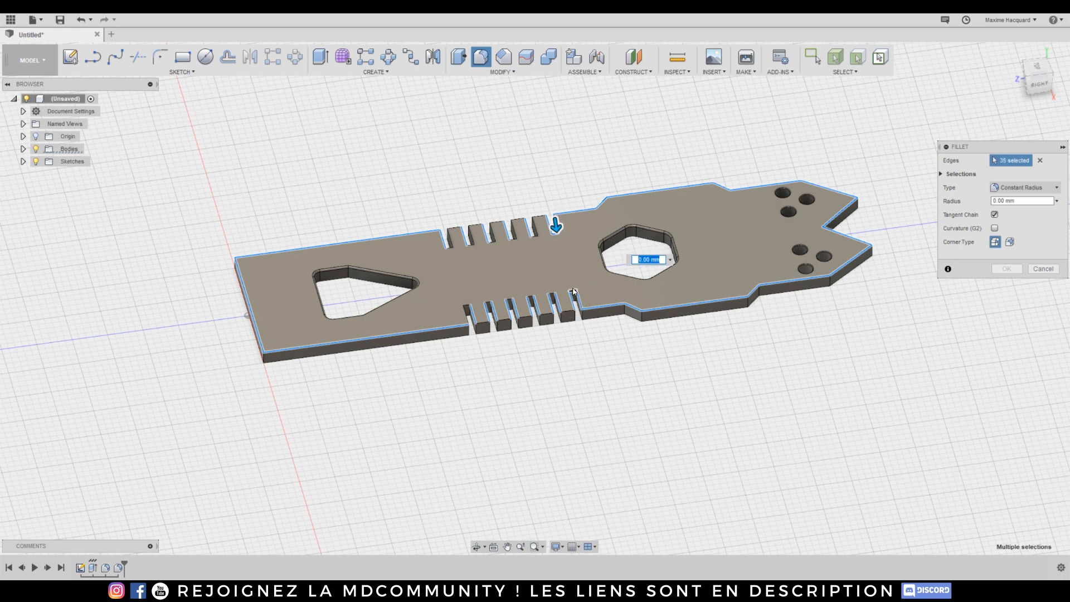
Add the upper inner end edges of the near row of slots, plus the last slot's remaining side edge, to the fillet selection.
left_click(573, 290)
left_click(551, 293)
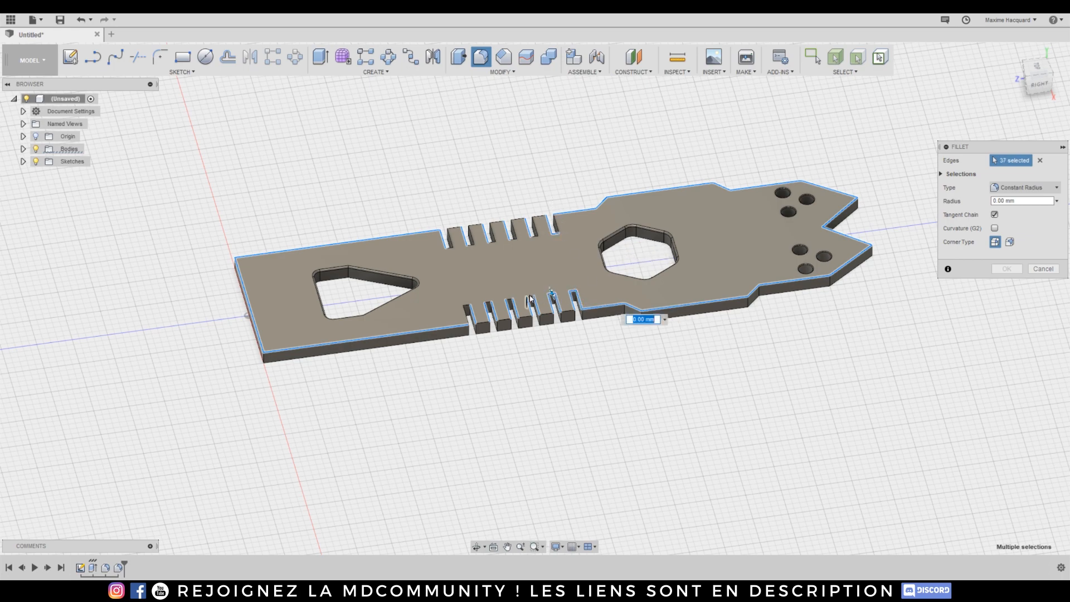
left_click(531, 297)
left_click(511, 300)
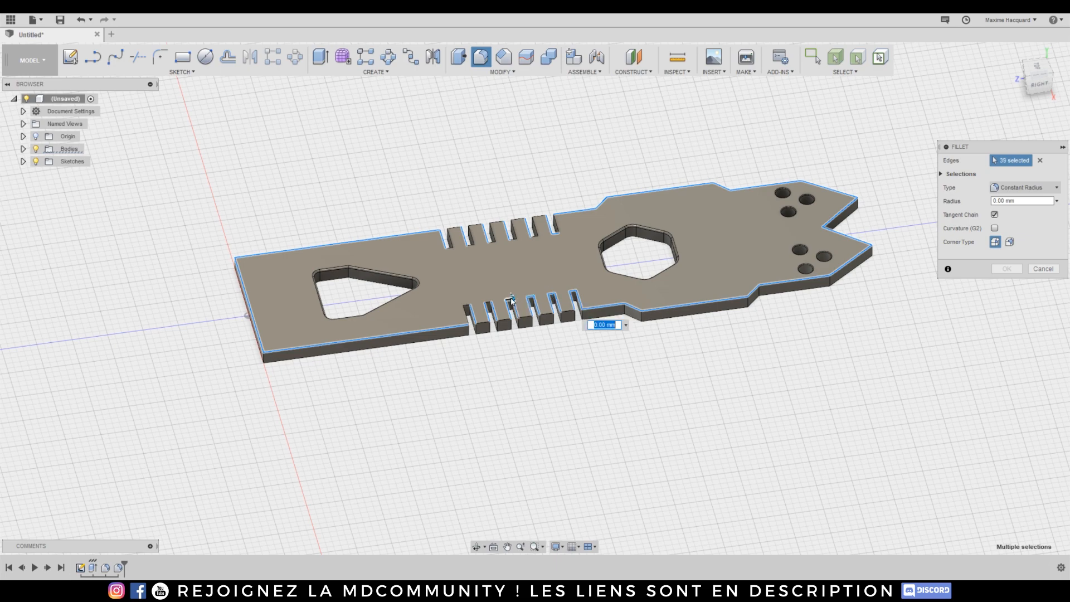
left_click(488, 303)
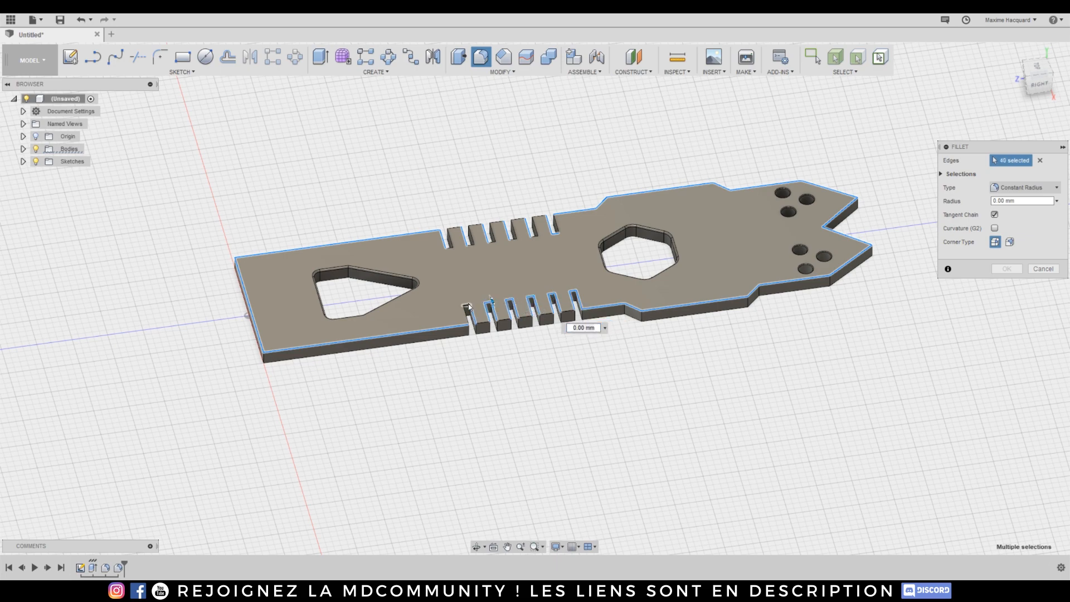
left_click(471, 308)
left_click(473, 322)
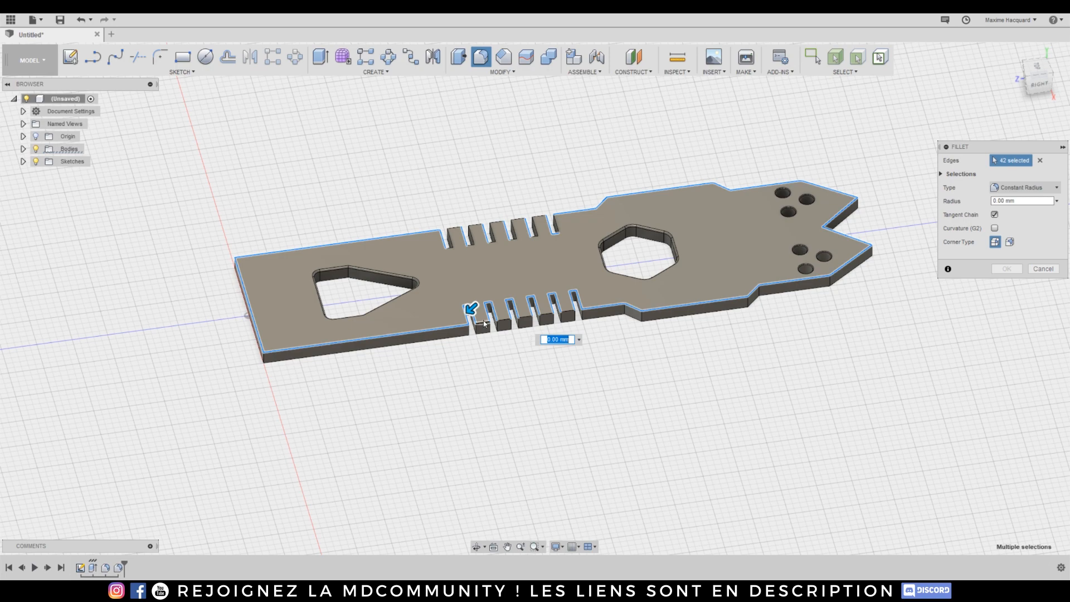
Add the upper outer end edges of the five teeth in the near row to the fillet selection.
left_click(483, 323)
left_click(508, 320)
left_click(527, 319)
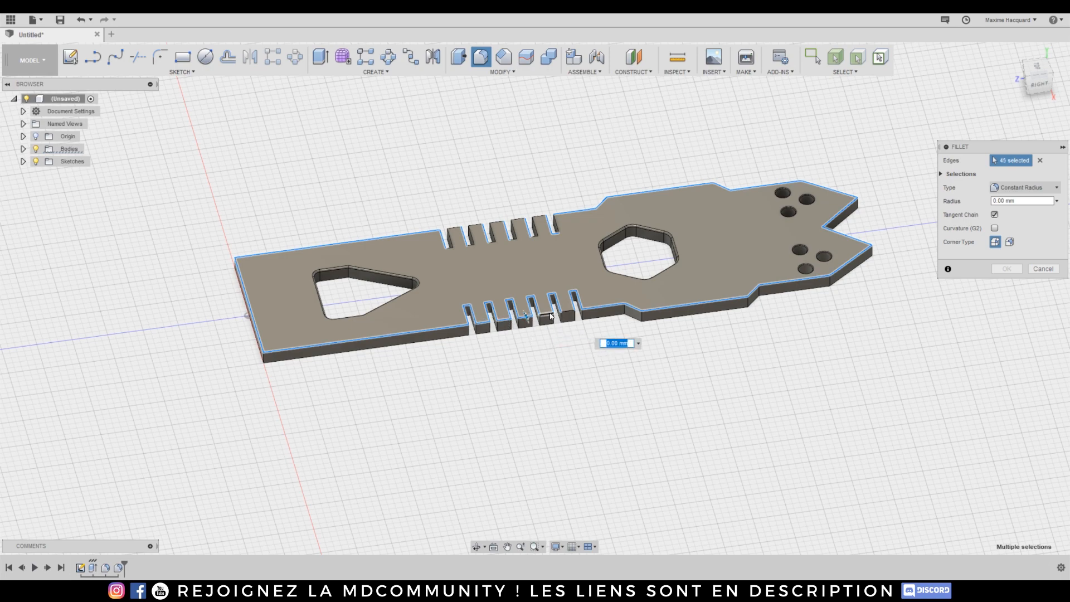
left_click(550, 315)
left_click(569, 314)
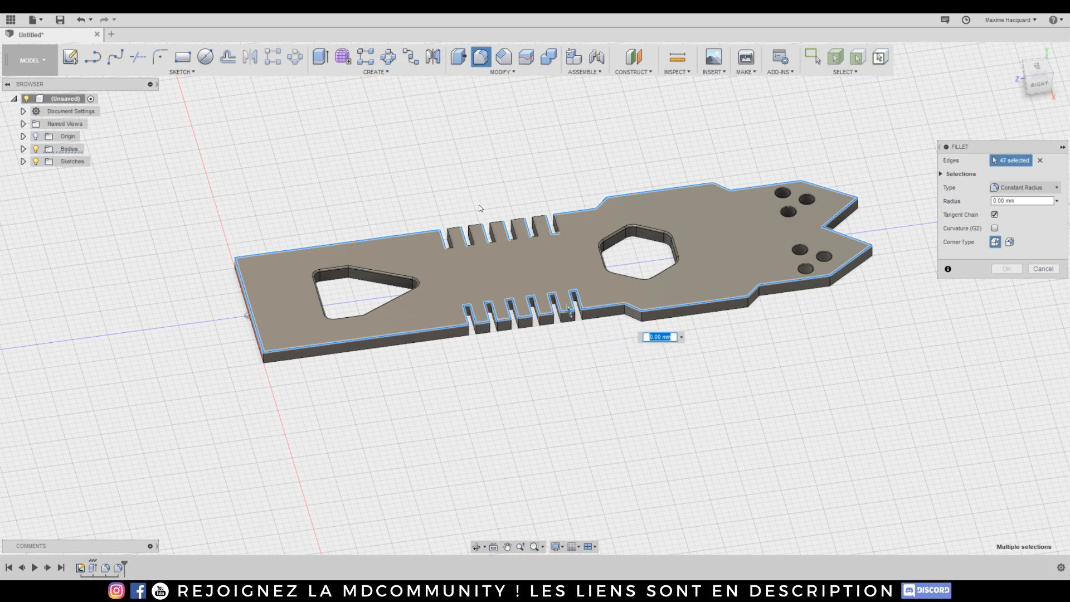
Add the remaining upper side and inner end edges along the far row of slots to the fillet selection.
left_click(539, 218)
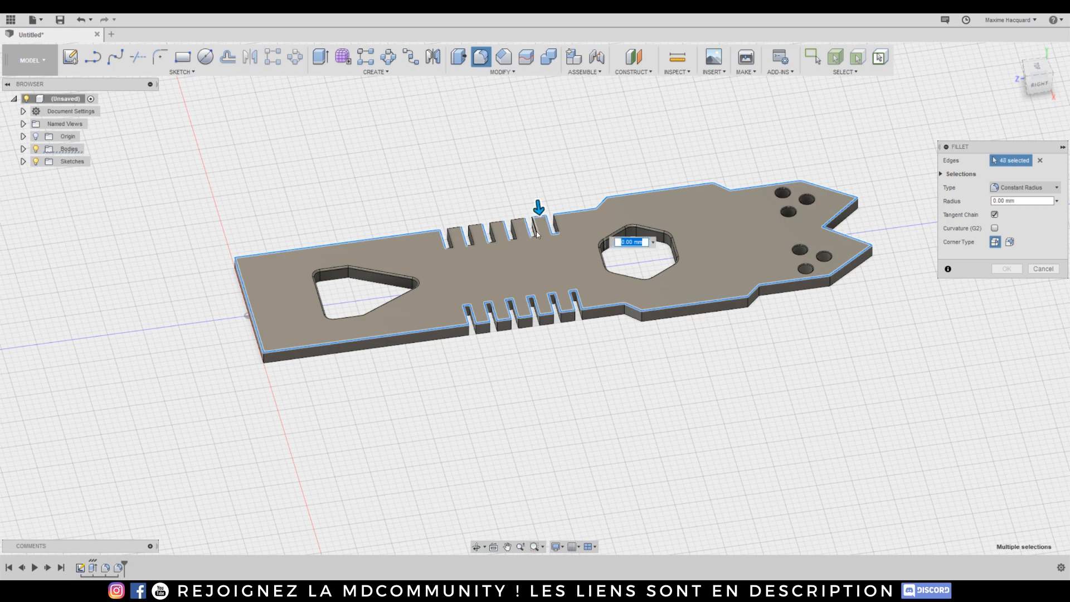
left_click(533, 237)
left_click(513, 228)
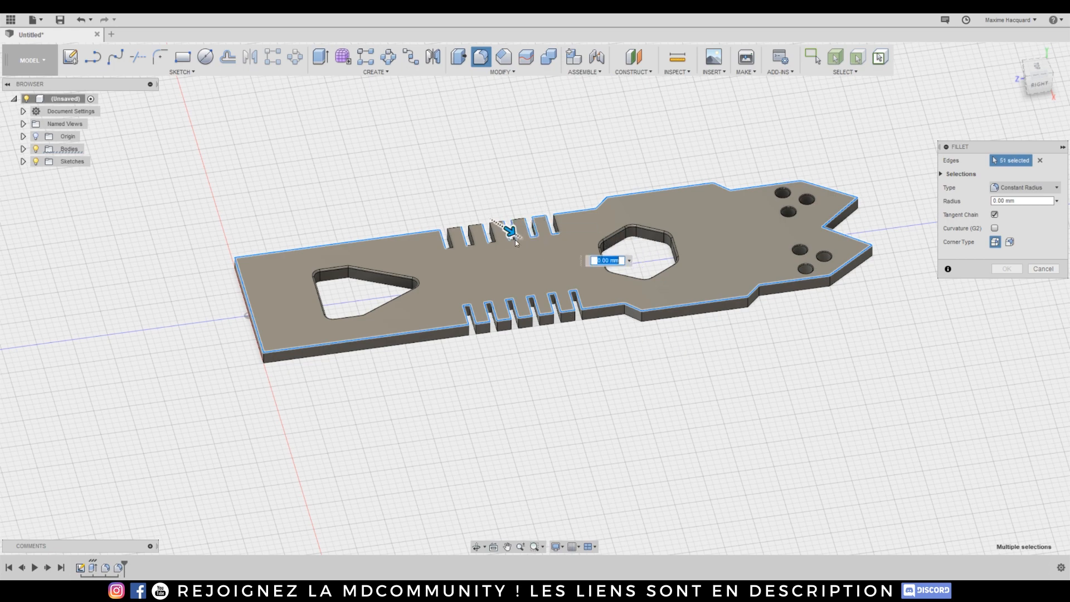
left_click(512, 240)
left_click(493, 232)
left_click(493, 245)
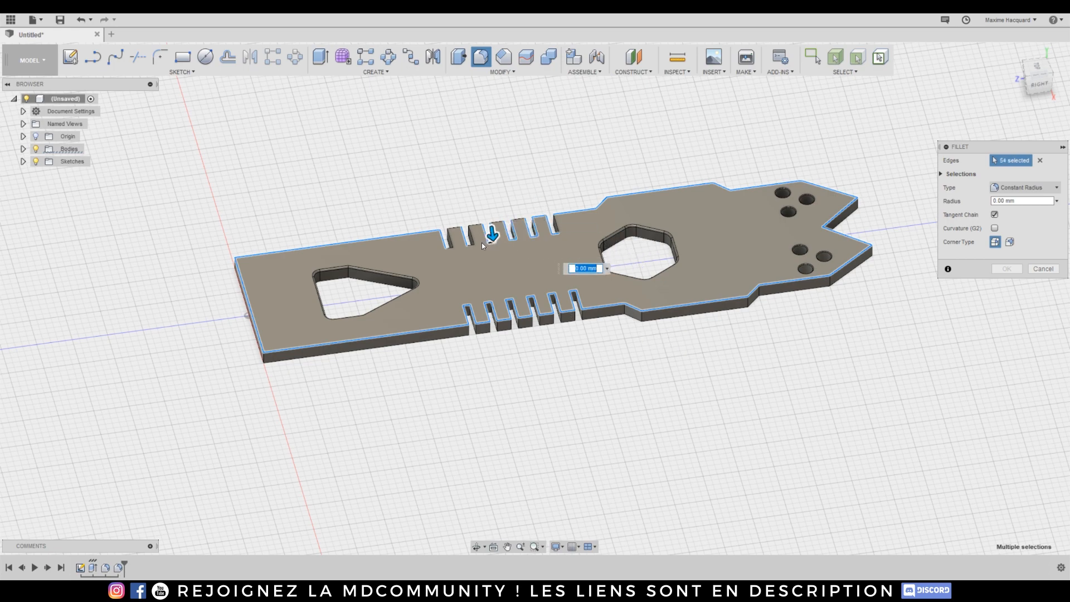
left_click(471, 235)
left_click(449, 249)
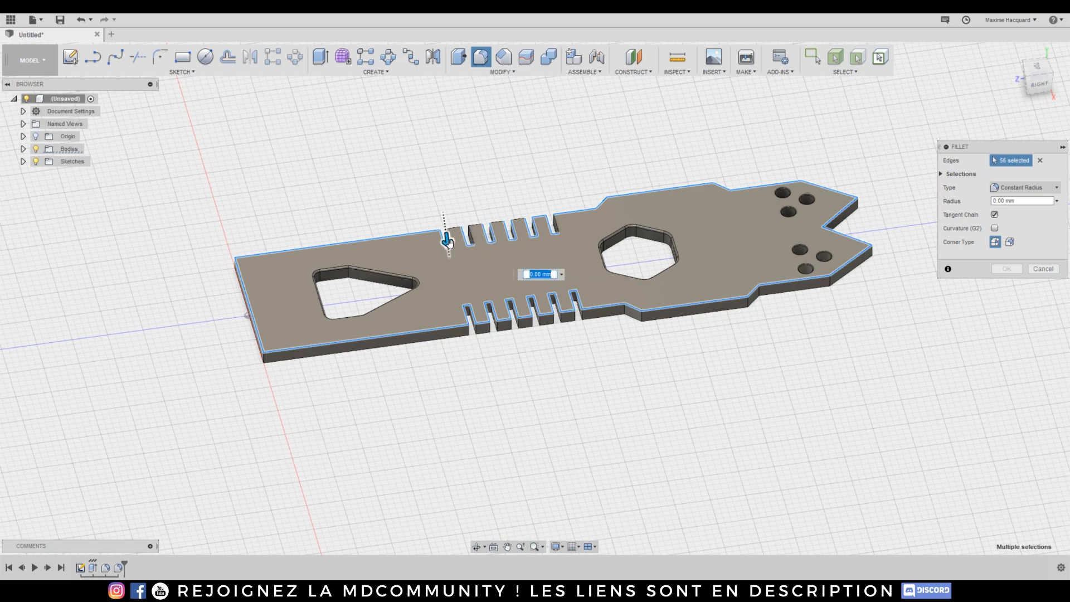
Complete the fillet selection with the outer end edges of the far row's teeth and the last missing slot edges.
left_click(454, 243)
left_click(453, 242)
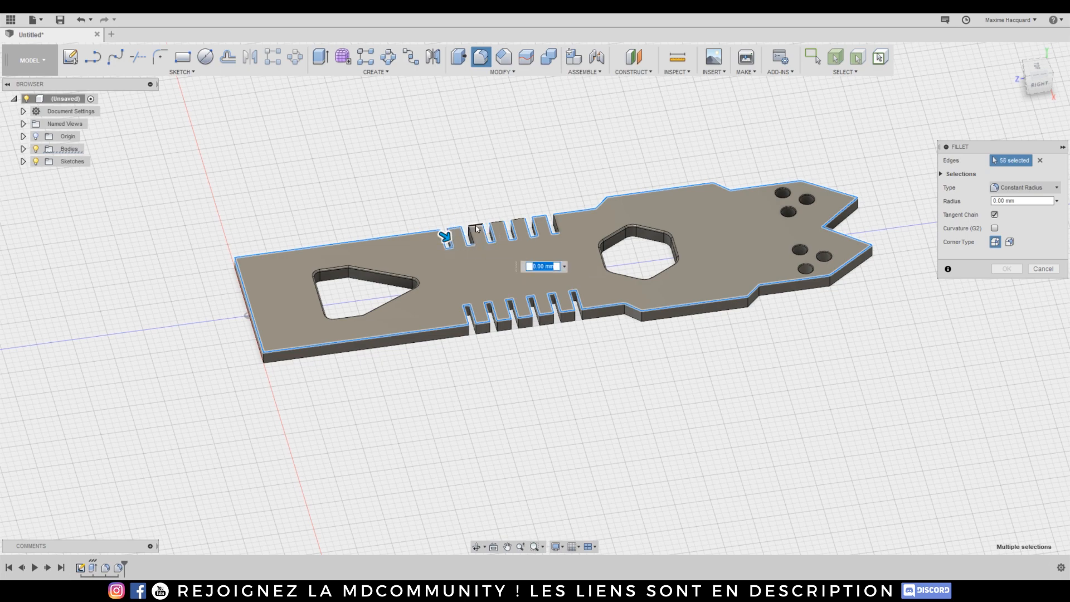
left_click(470, 235)
left_click(492, 234)
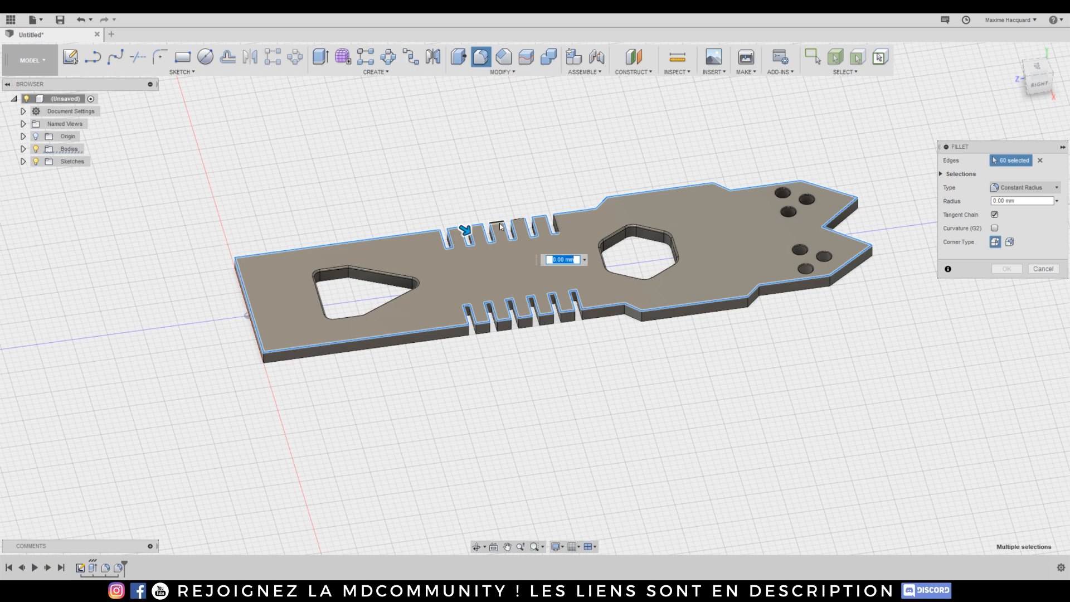
left_click(500, 226)
left_click(519, 222)
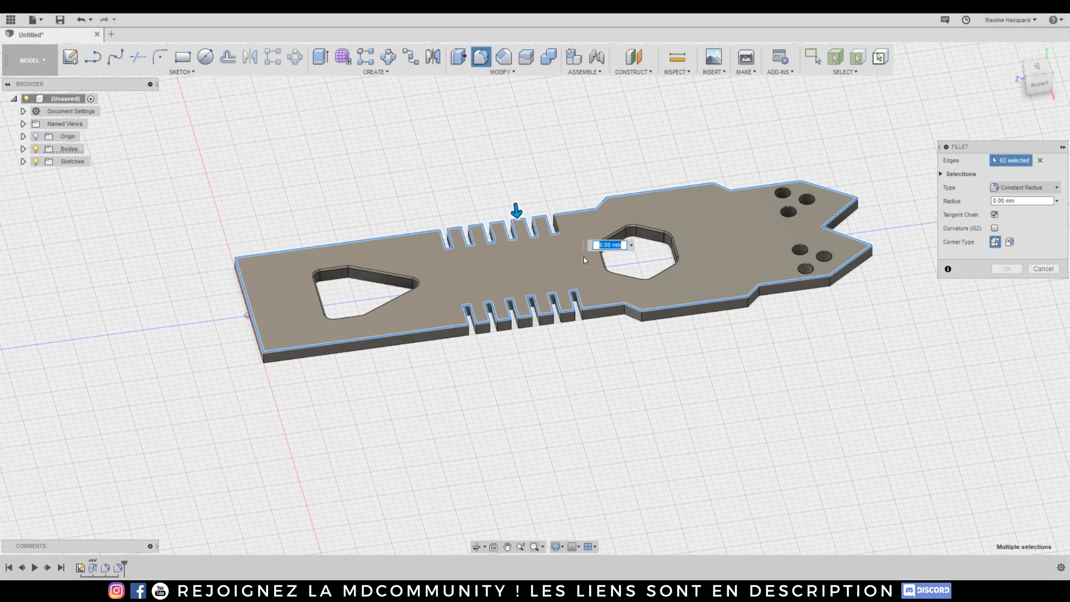
left_click(549, 232)
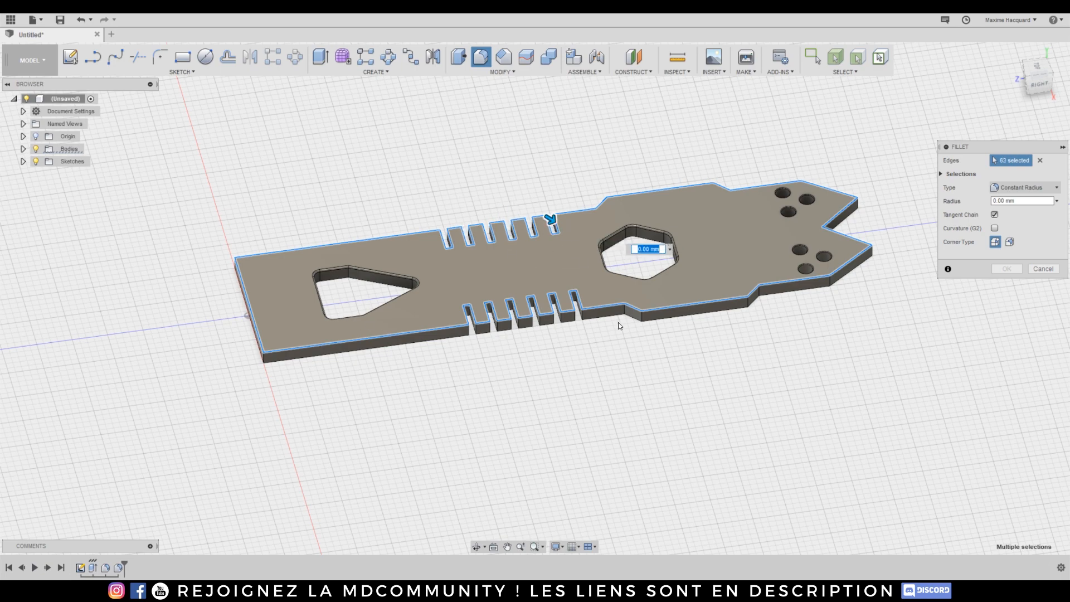
Fillet the selected upper outline and slot edges with a 0.5 mm radius.
type("0.5")
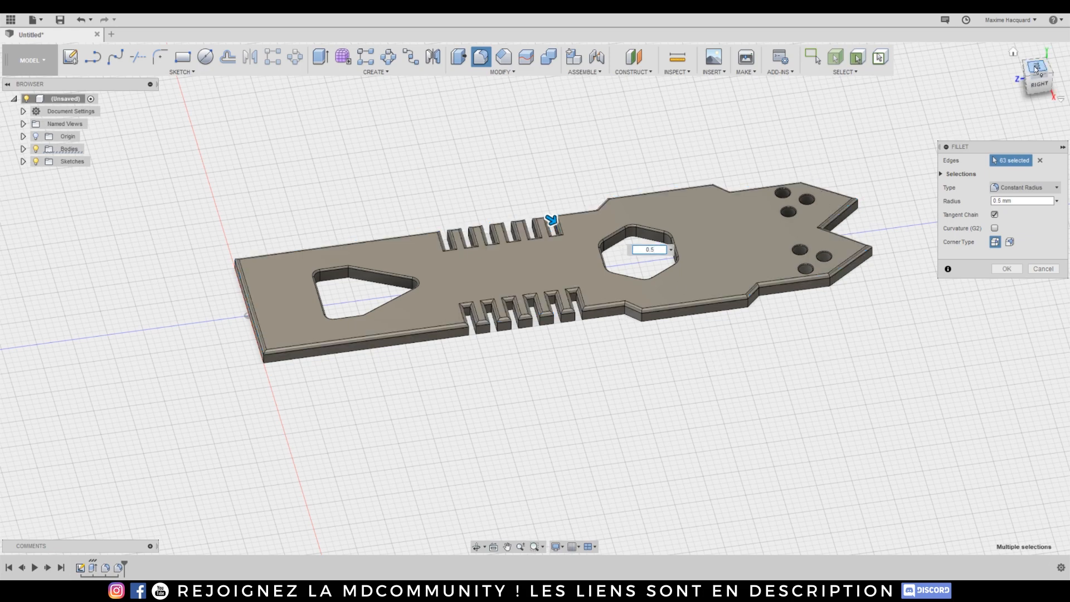
left_click_drag(1037, 66, 1058, 80)
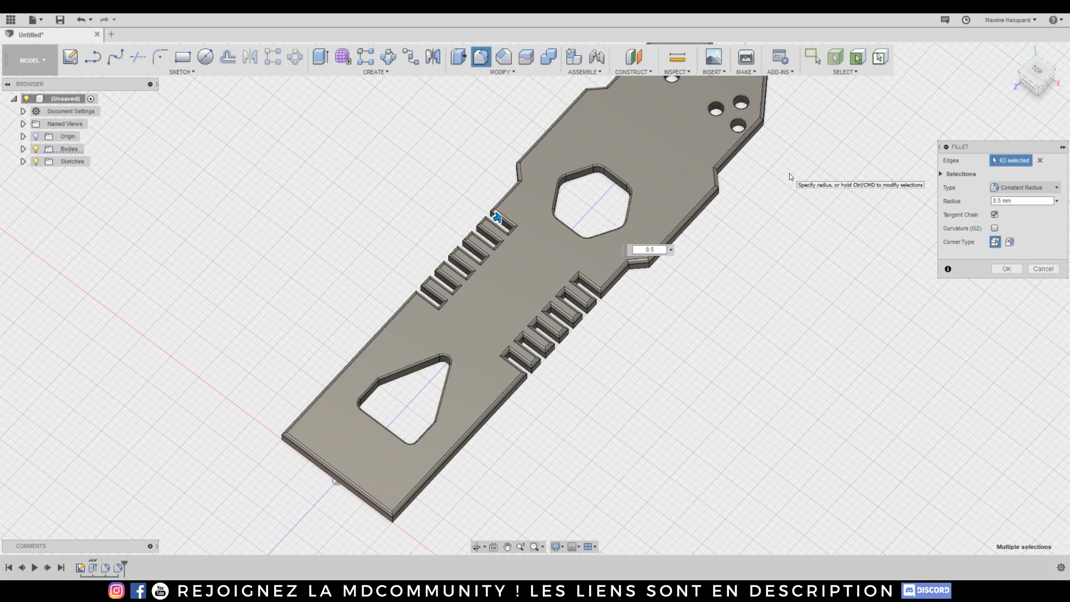
scroll(783, 203, "down", 2)
middle_click_drag(919, 150, 879, 189)
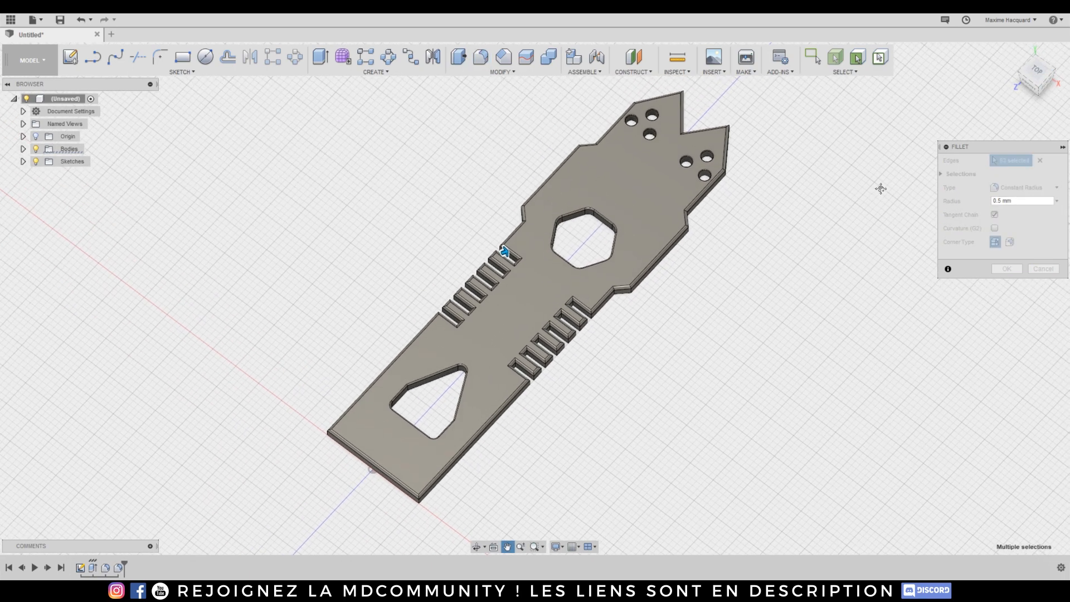
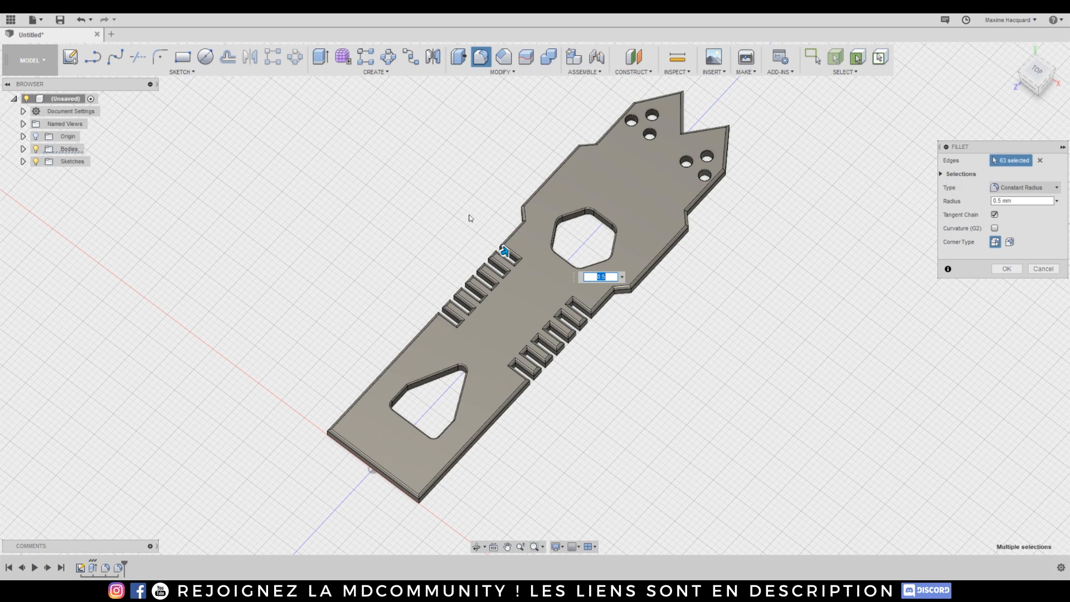
left_click(1005, 269)
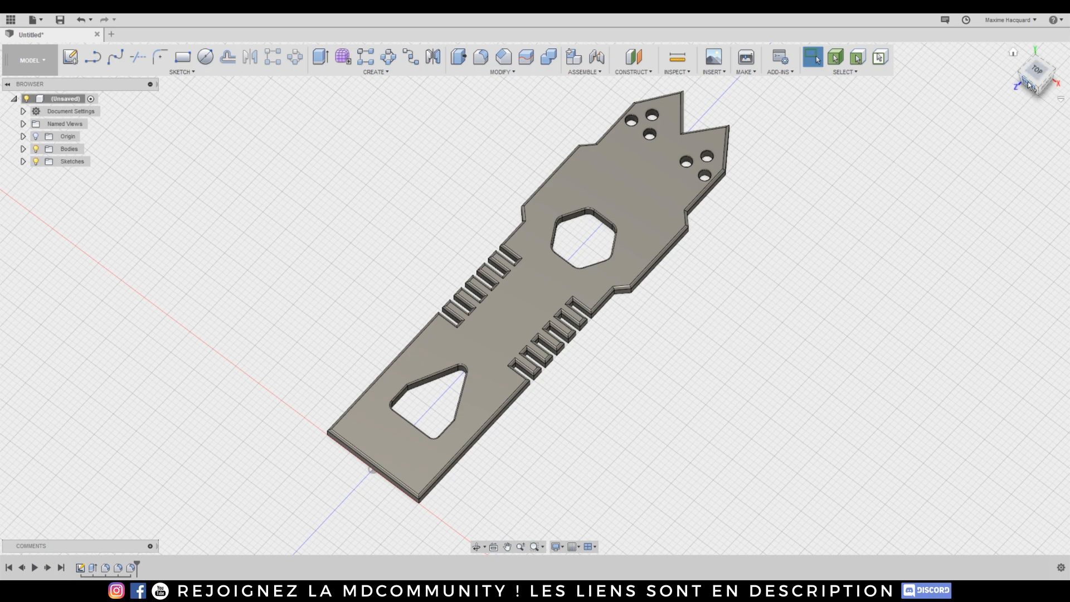
In the top view, sketch a vertical line along the plate's symmetry axis, extending past the notched end and the flat end.
left_click_drag(1036, 79, 1052, 80)
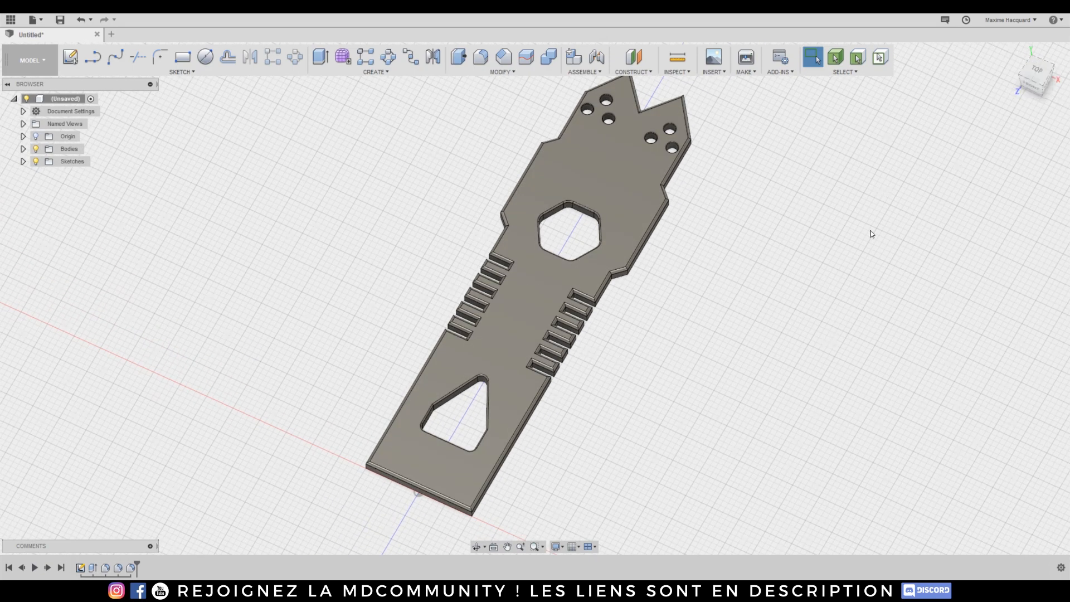
middle_click_drag(869, 233, 861, 238)
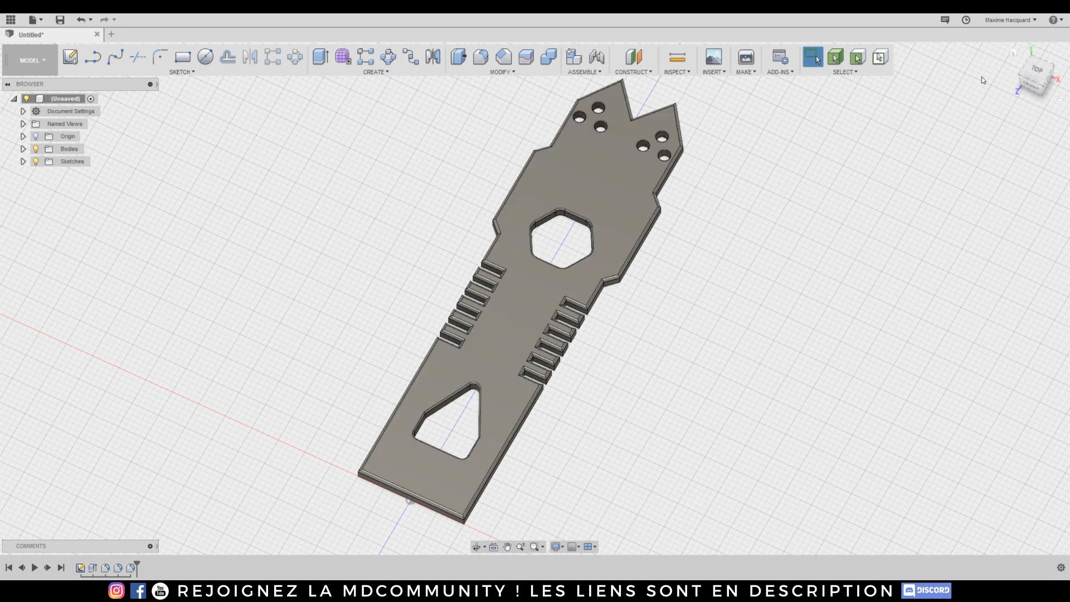
left_click(1037, 72)
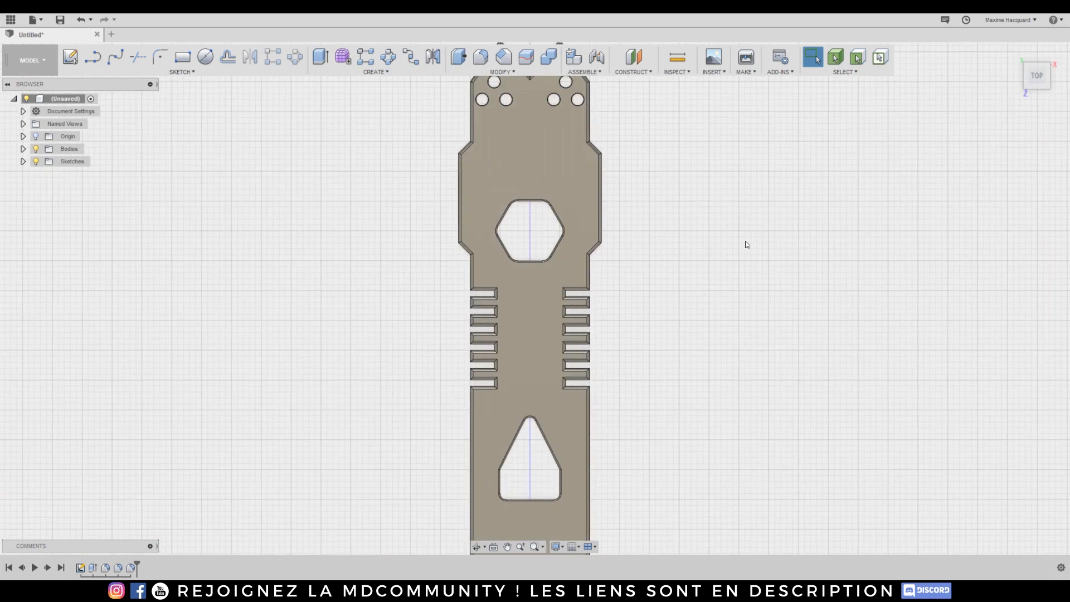
middle_click_drag(728, 273, 728, 292)
key("Escape")
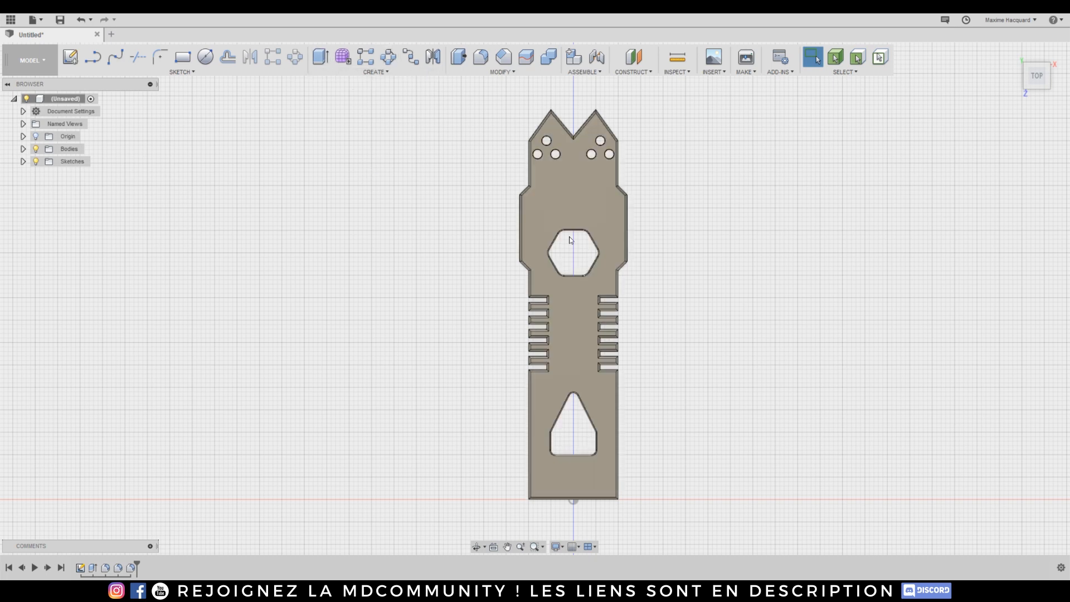
scroll(576, 258, "up", 2)
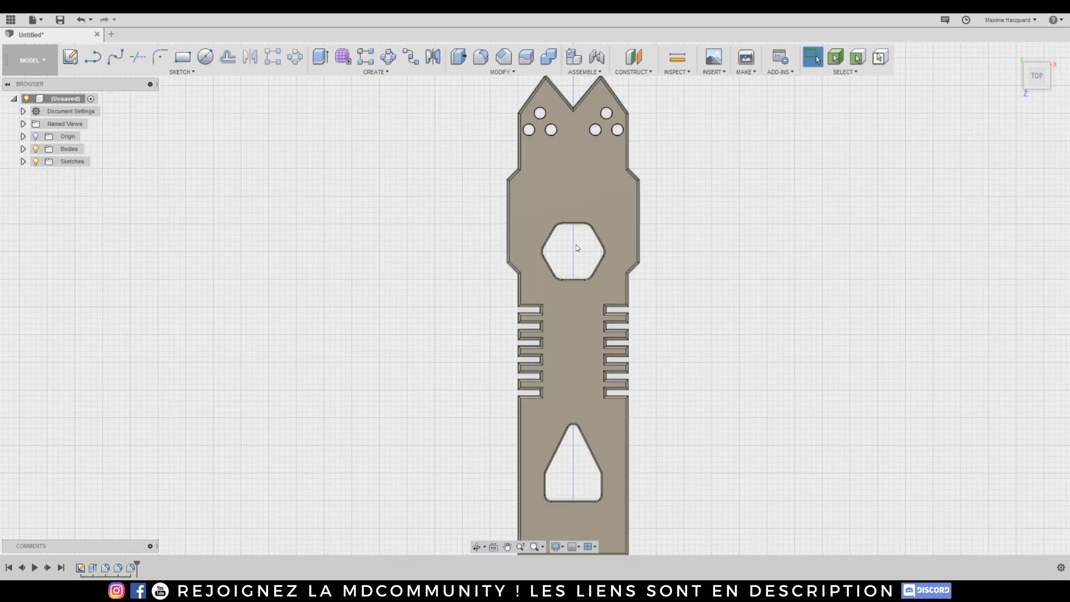
scroll(576, 255, "down", 1)
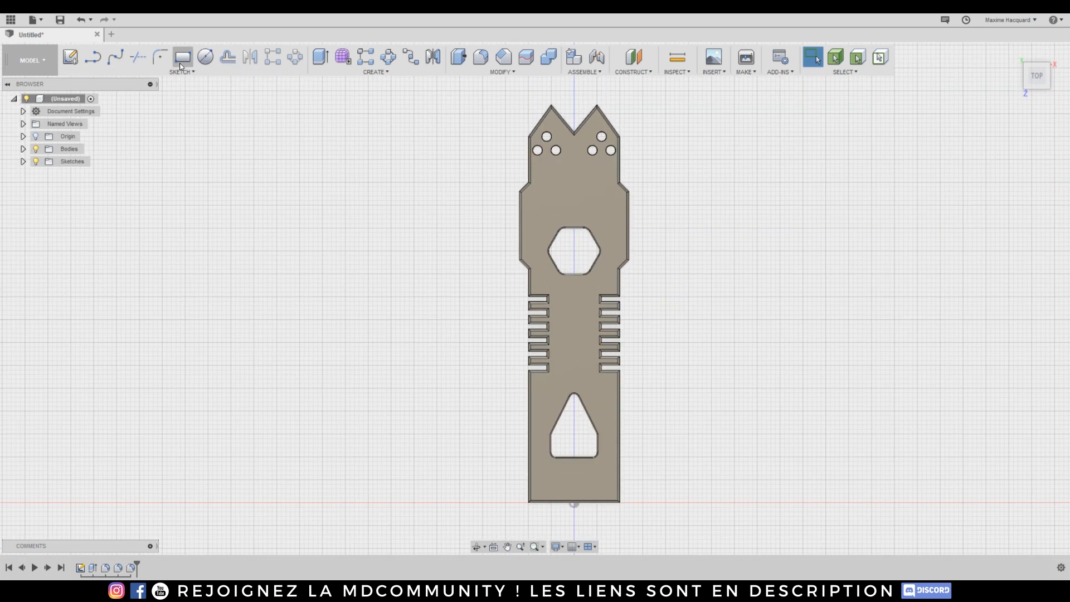
left_click(93, 59)
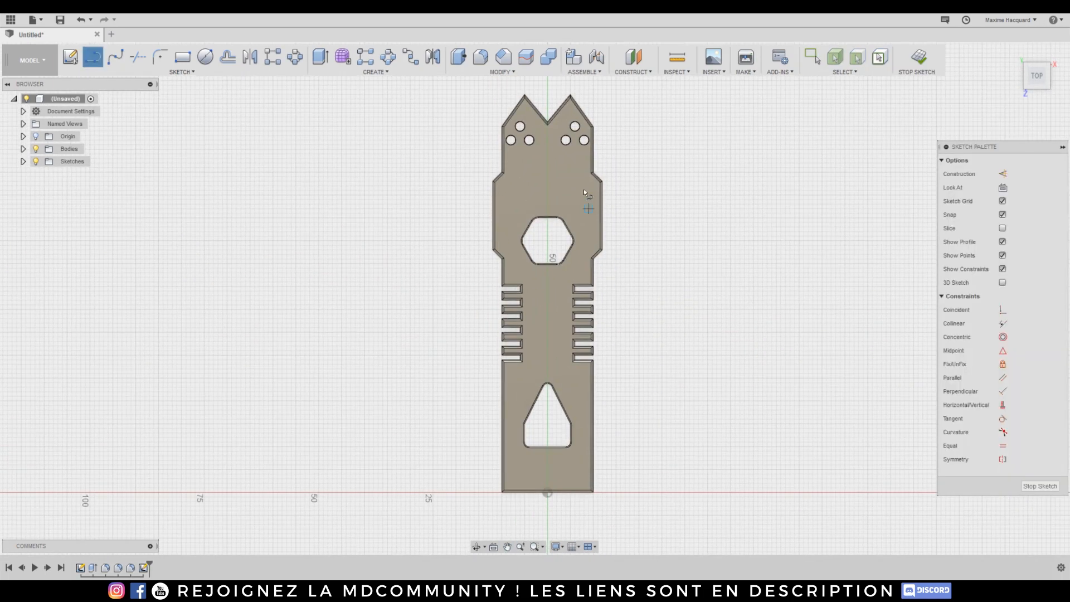
left_click(547, 90)
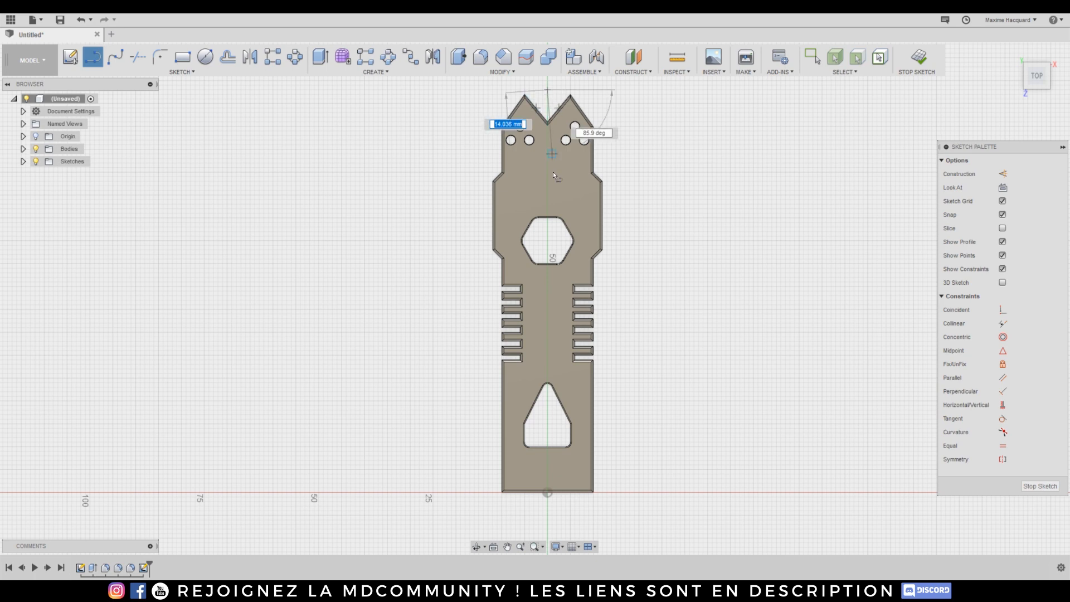
left_click(547, 514)
right_click(302, 422)
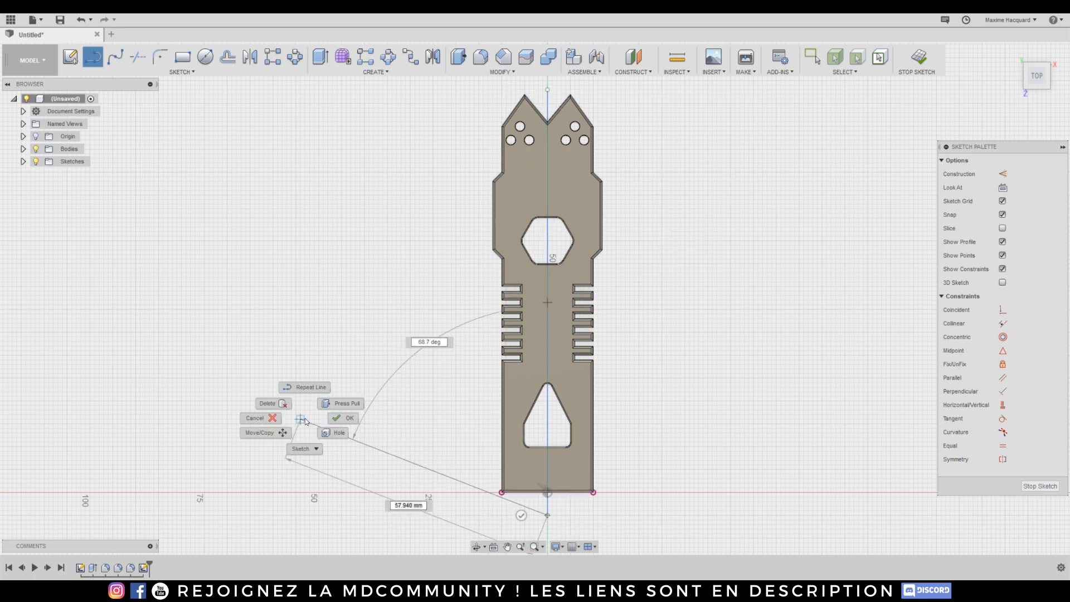
left_click(336, 421)
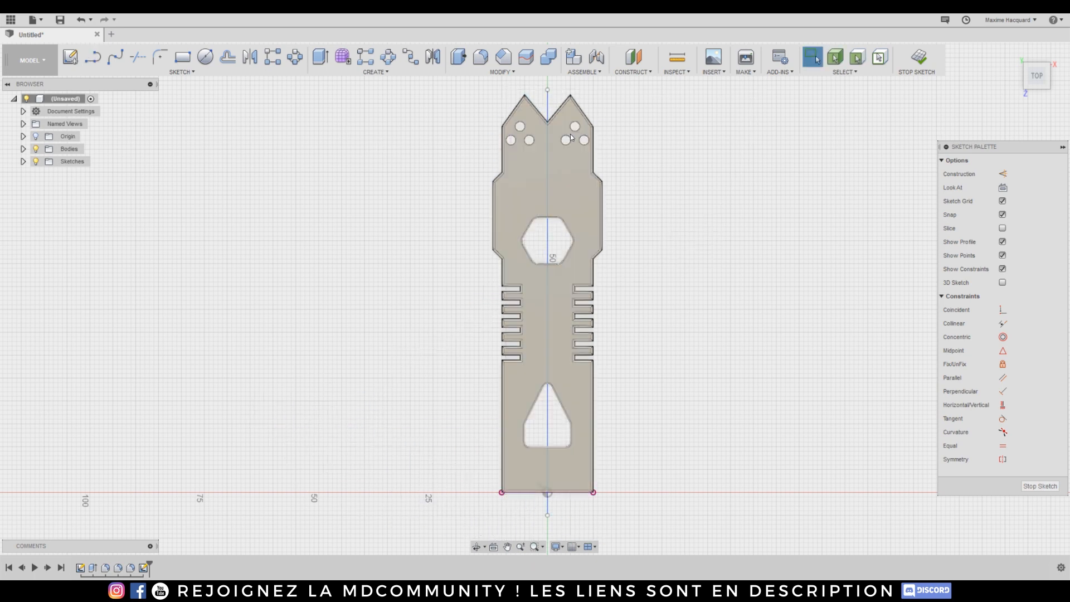
Split the plate body lengthwise with Split Body, using the sketched centre line as the splitting tool.
left_click(501, 72)
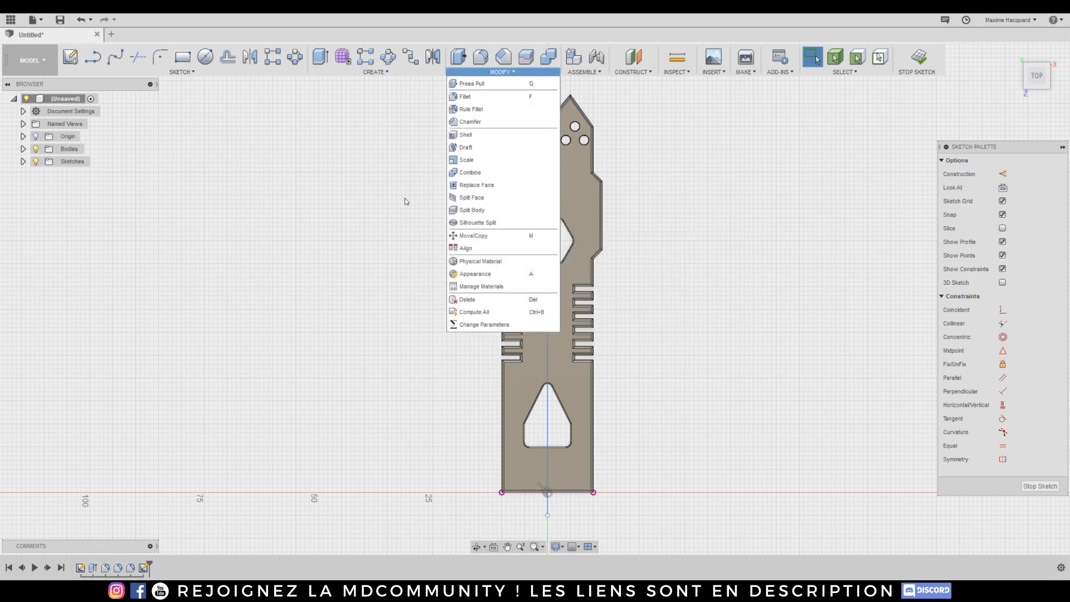
left_click(526, 57)
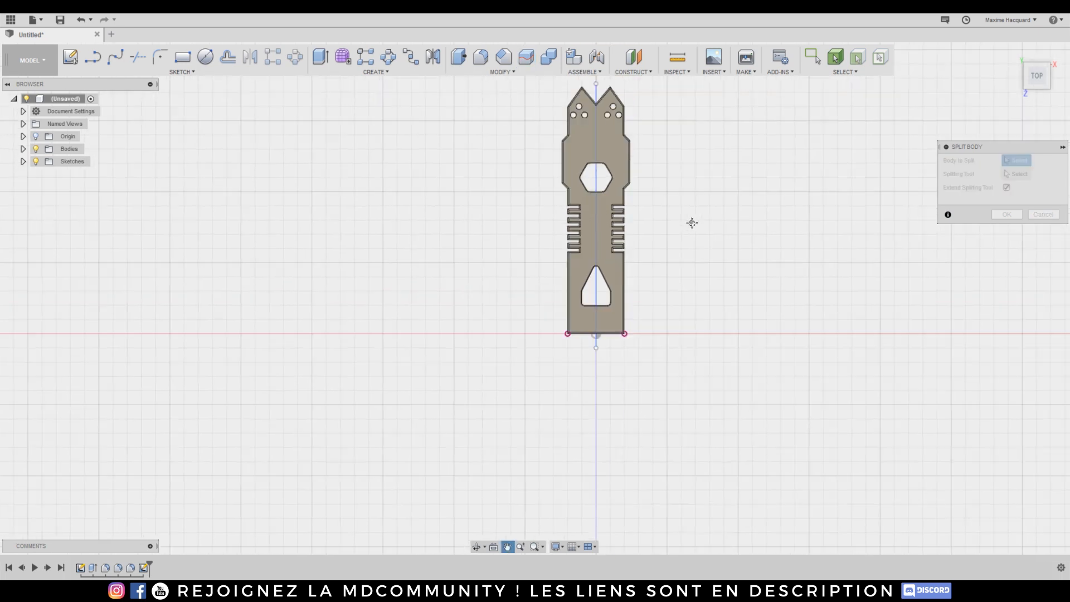
left_click(1011, 174)
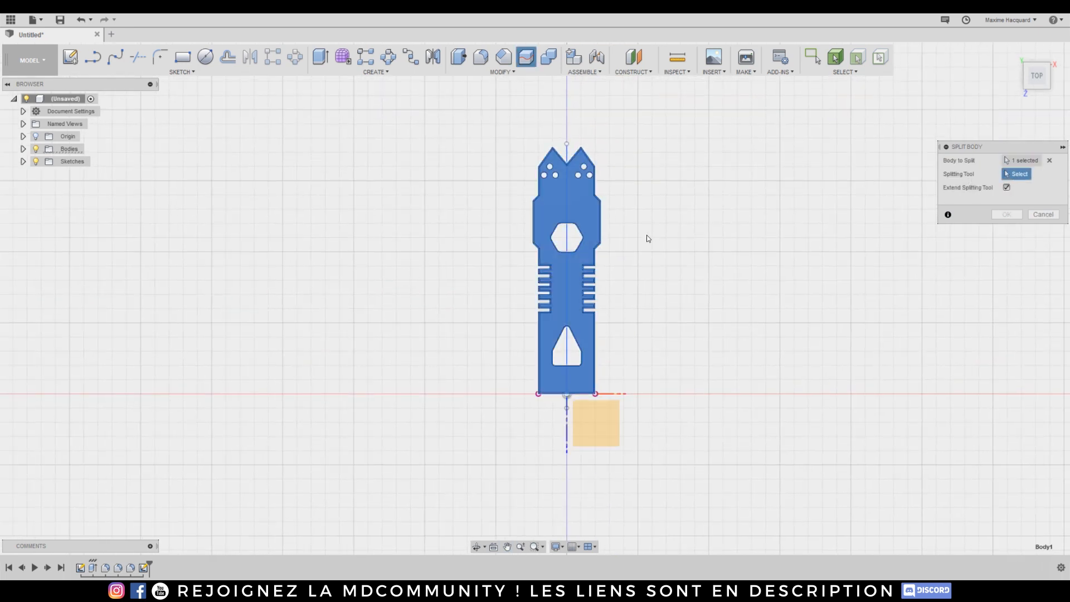
left_click(566, 247)
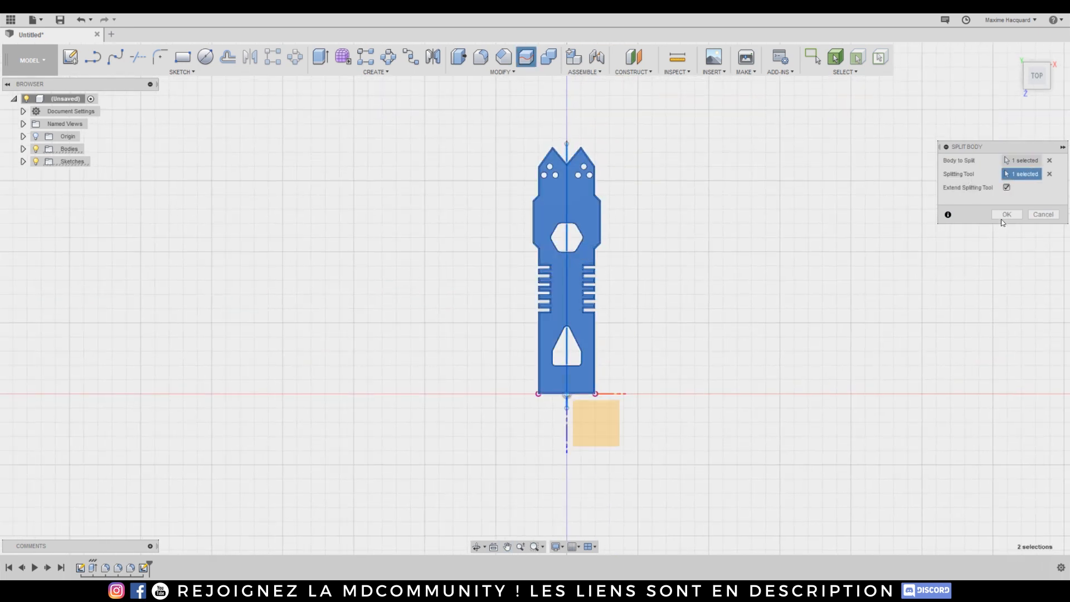
left_click(1006, 215)
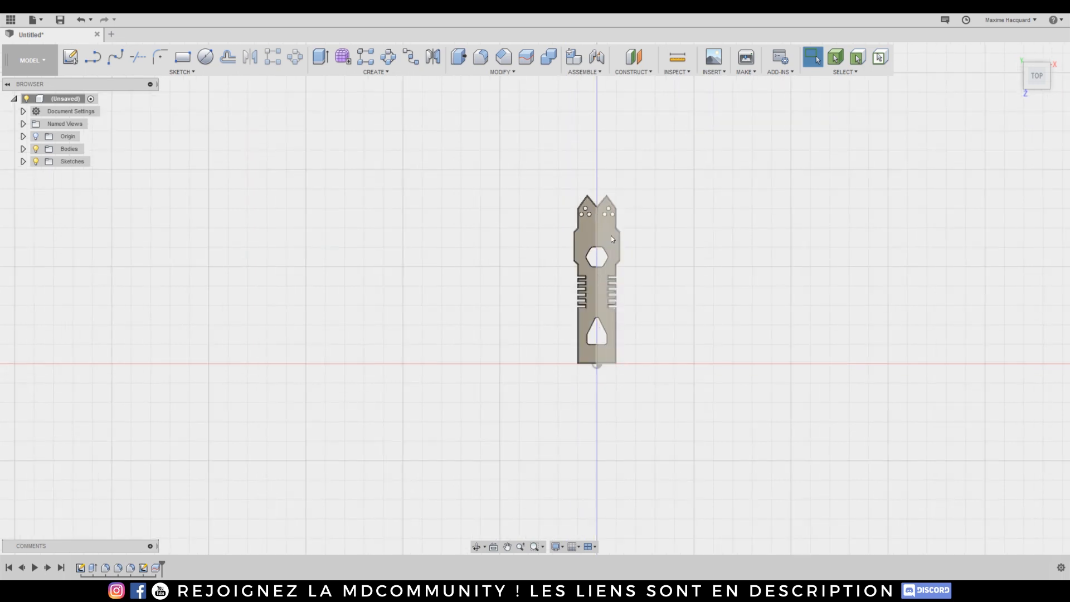
Expand the Bodies folder in the browser to list the two plate halves.
left_click(23, 148)
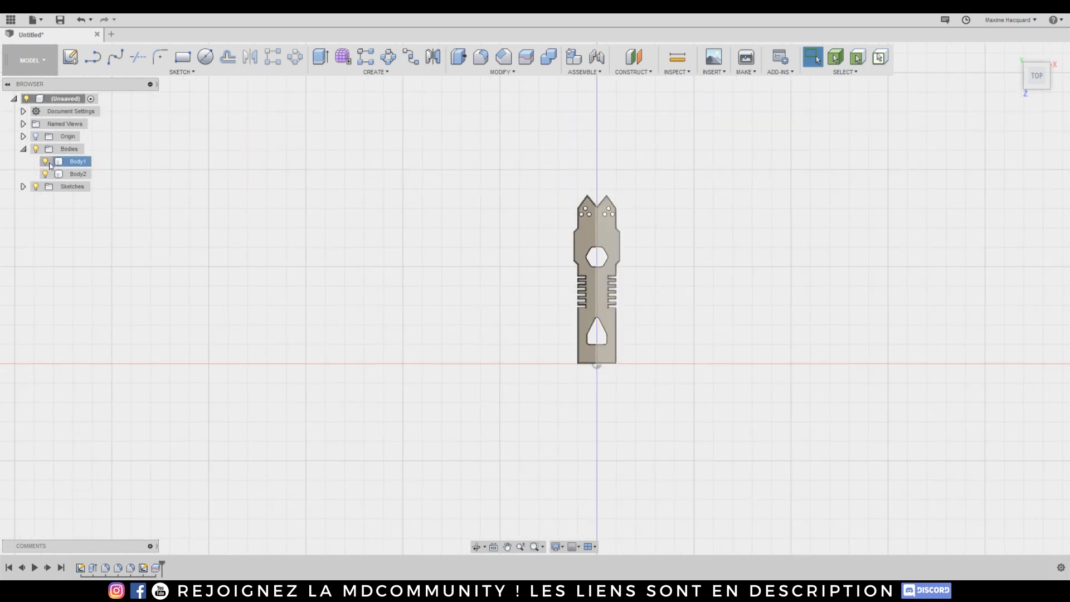
scroll(656, 301, "up", 5)
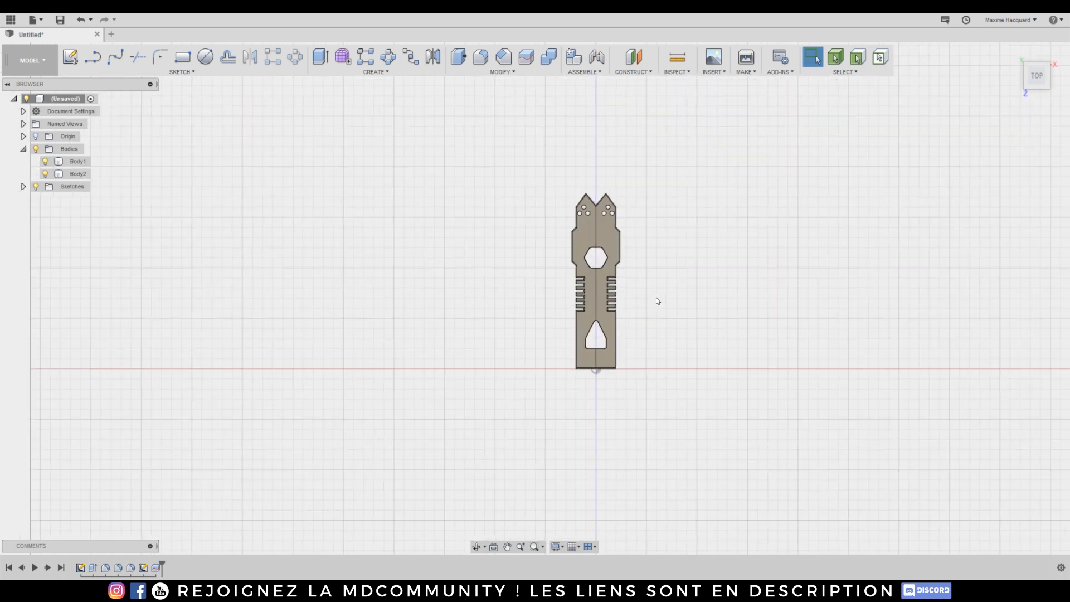
scroll(579, 162, "up", 3)
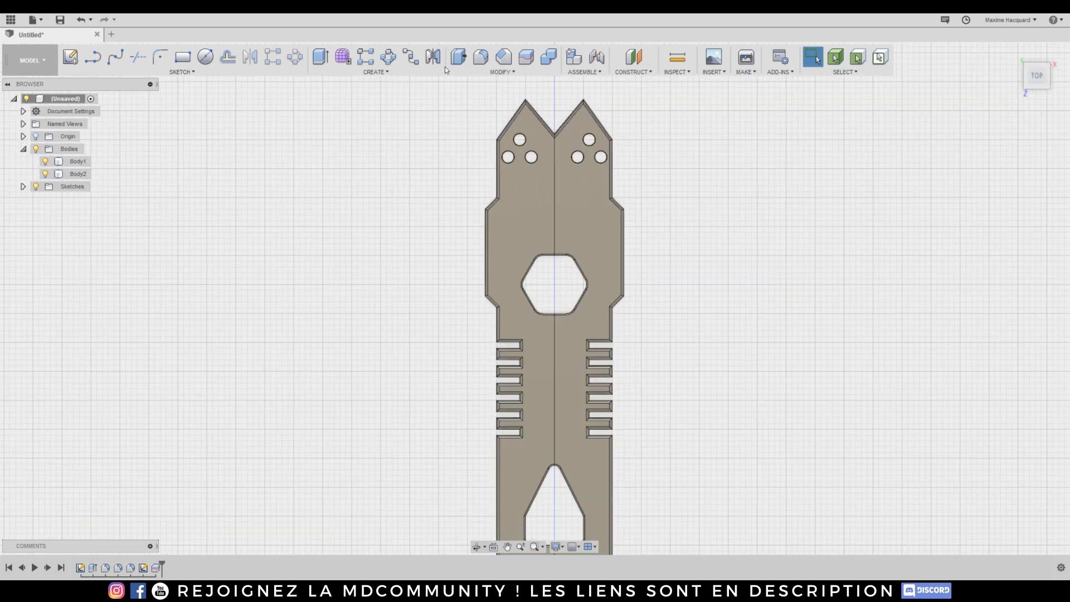
left_click(480, 56)
left_click(554, 180)
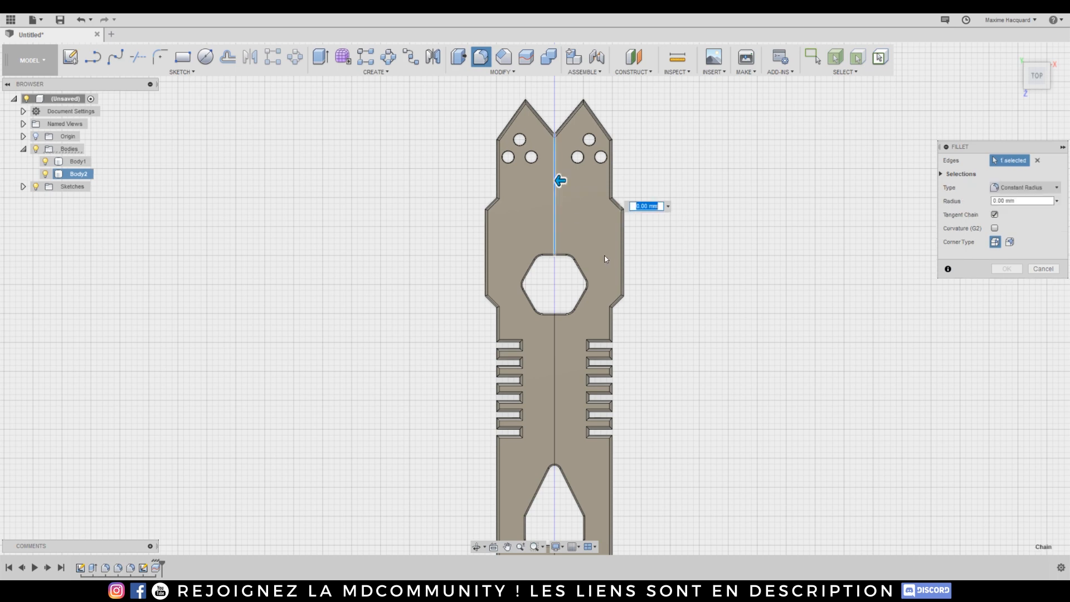
scroll(580, 220, "up", 1)
left_click(1042, 269)
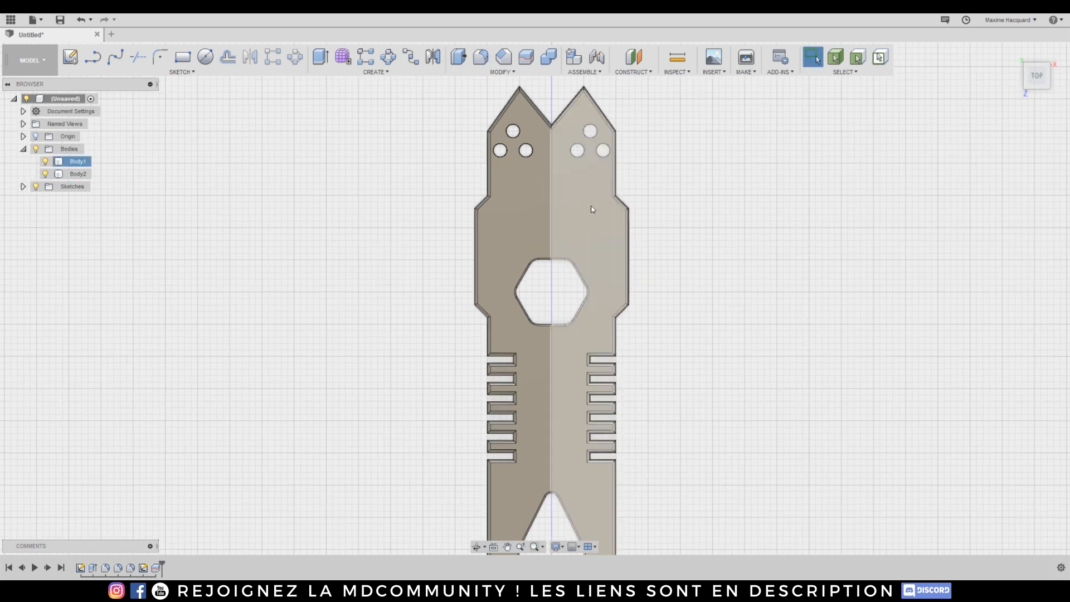
left_click(601, 198)
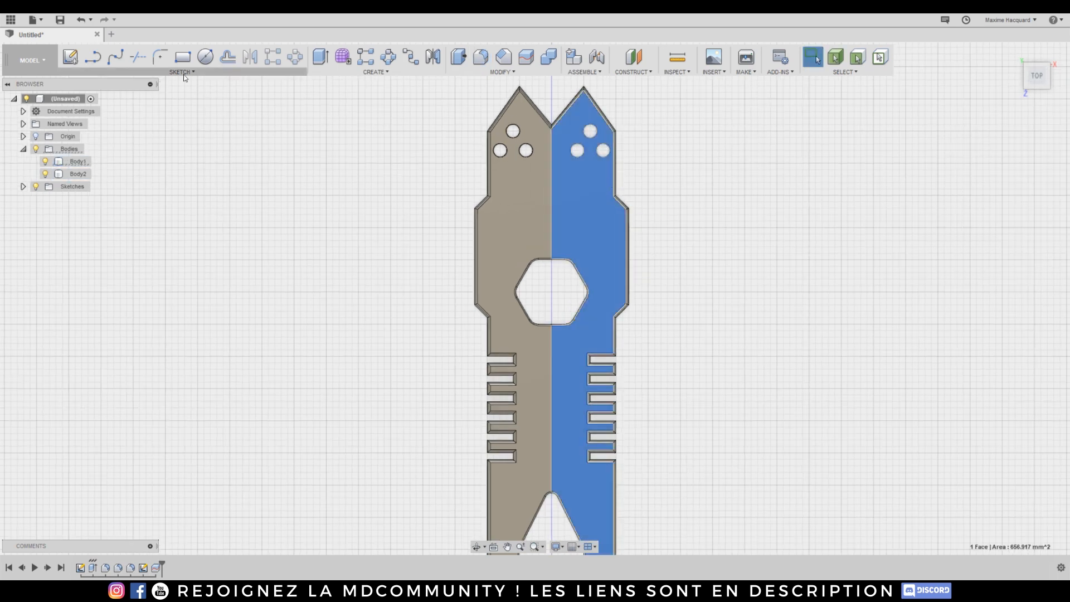
Move Body2 away from the centre line with an X distance of -0.1 mm.
left_click(76, 174)
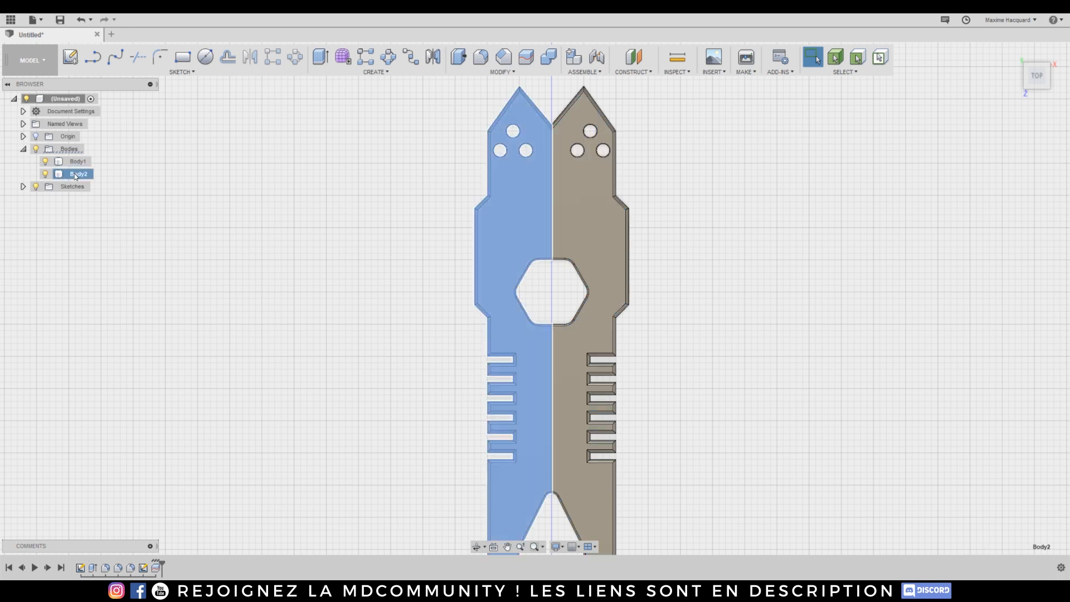
key("m")
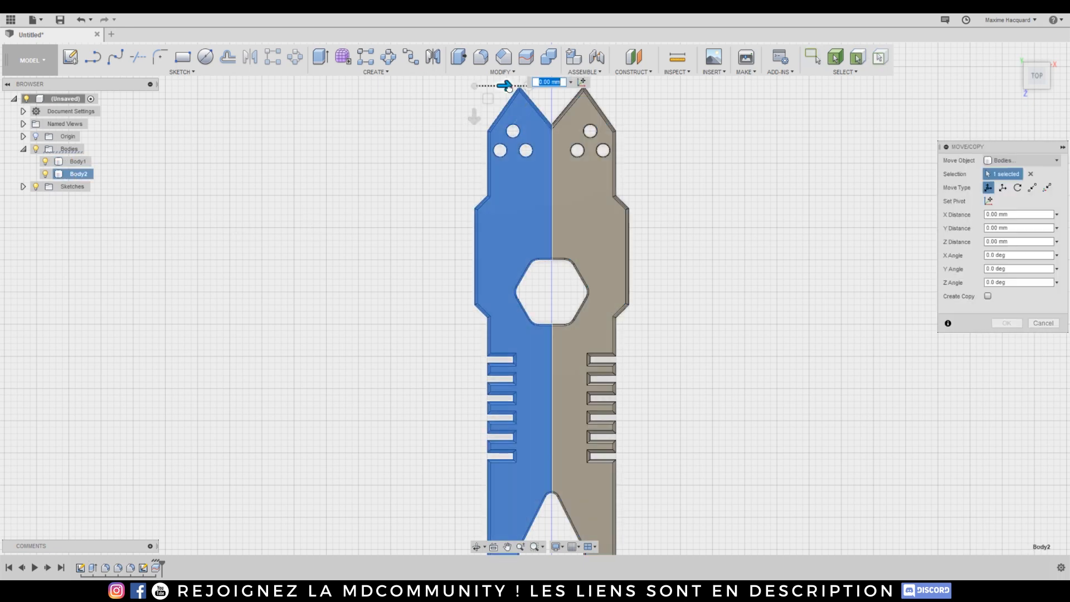
left_click_drag(510, 87, 504, 87)
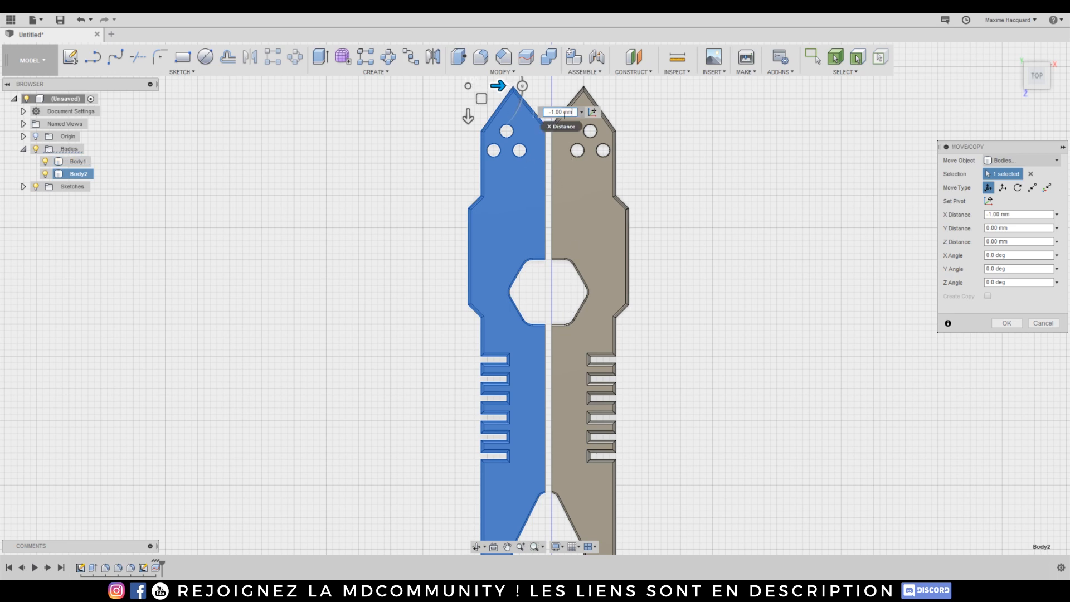
type("-")
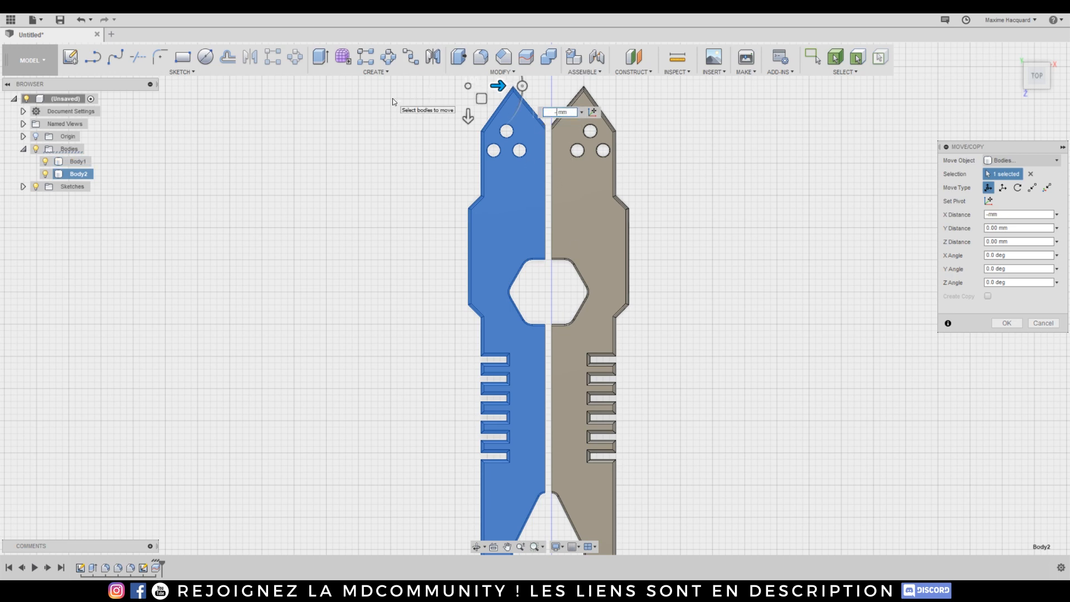
type("0.25")
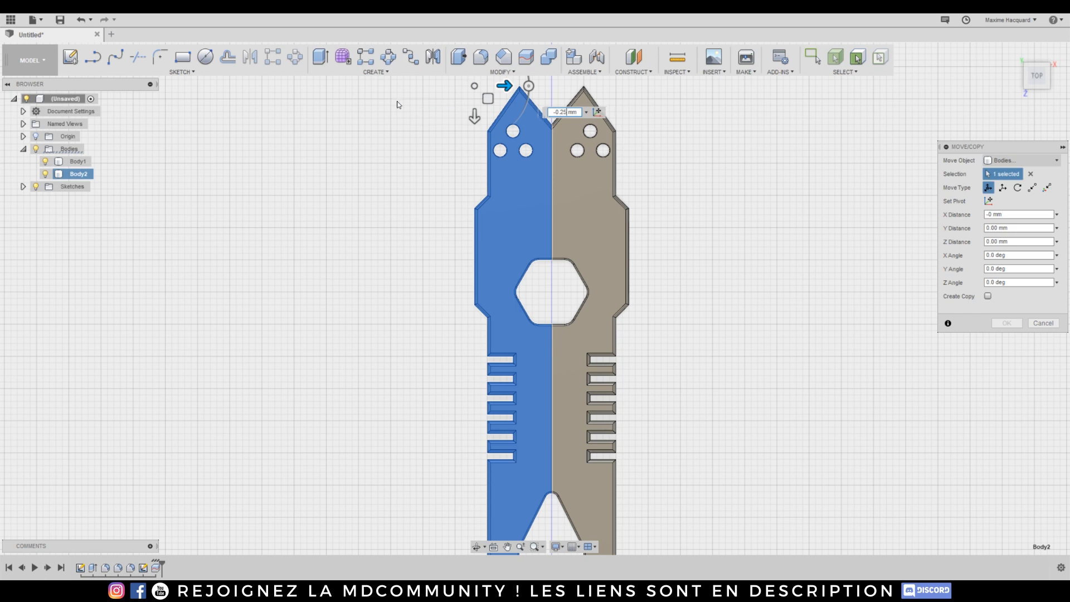
key("Tab")
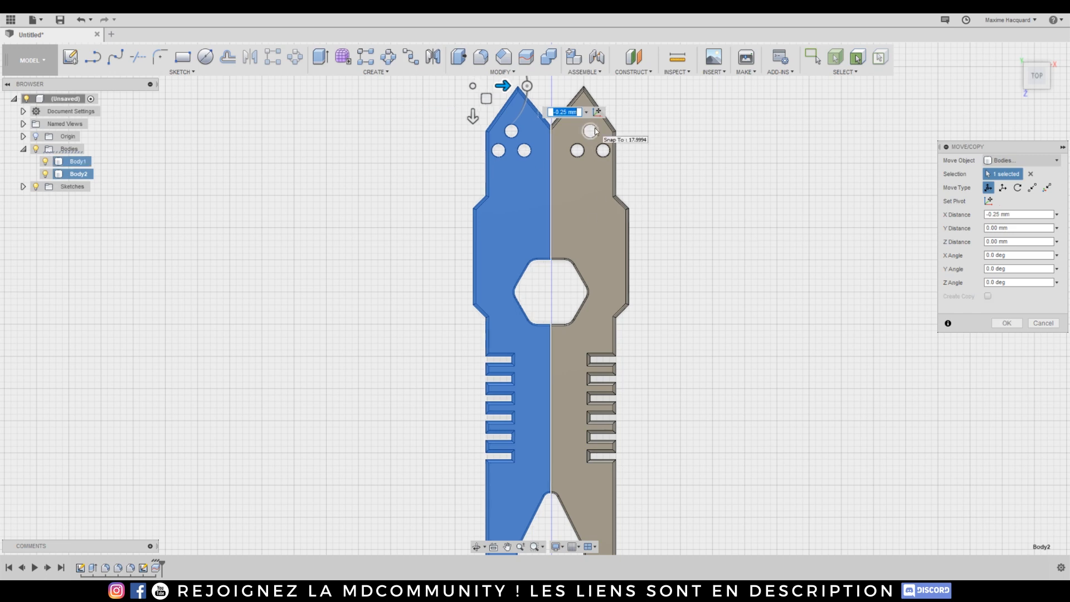
key("BackSpace")
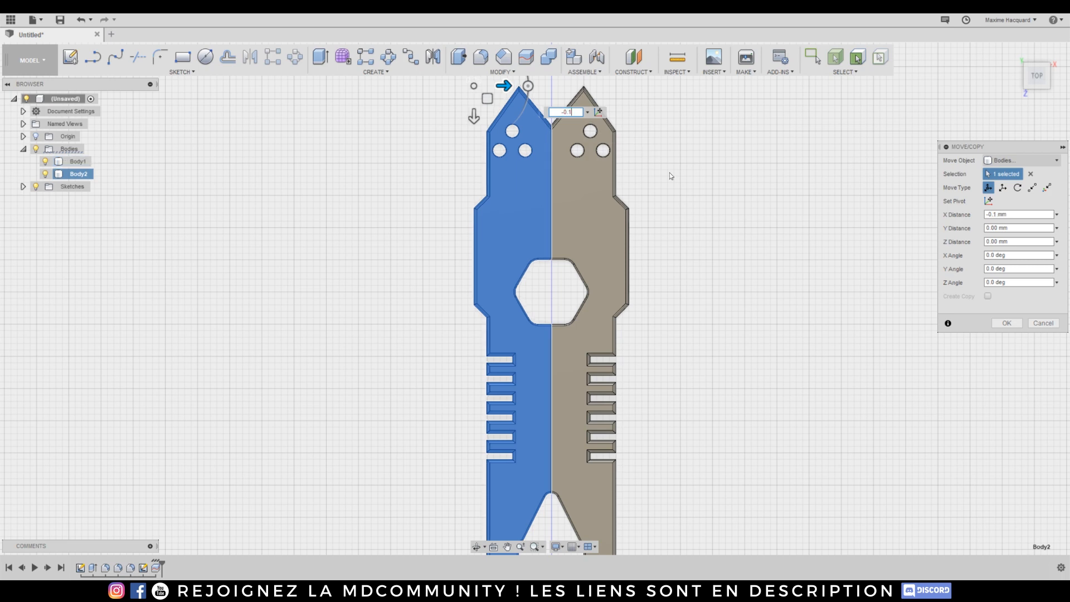
left_click(1006, 323)
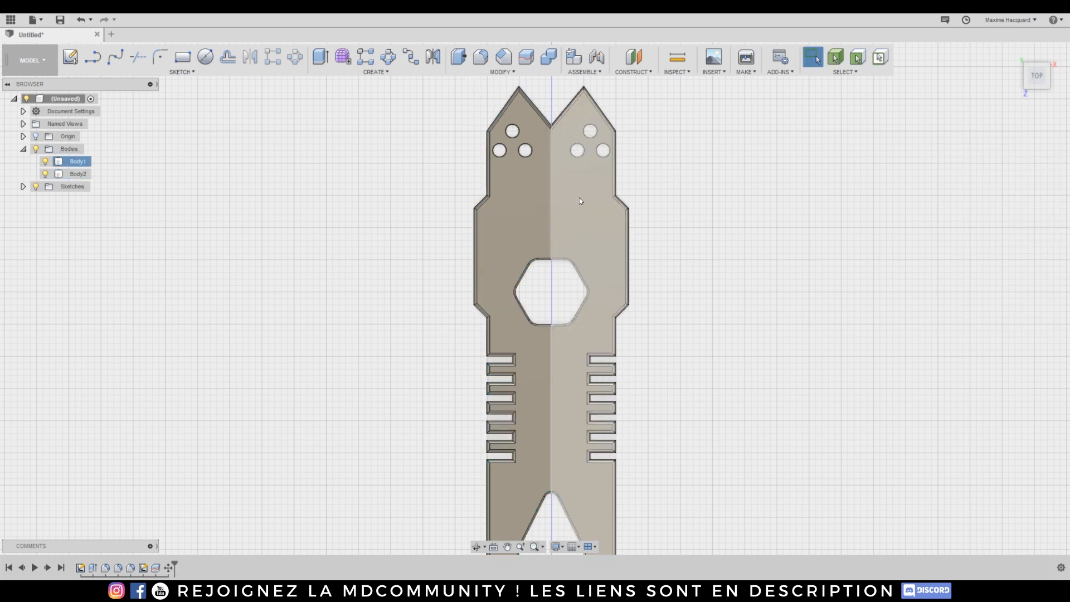
Move Body1 away from the centre line with an X distance of 0.1 mm.
left_click(78, 161)
key("m")
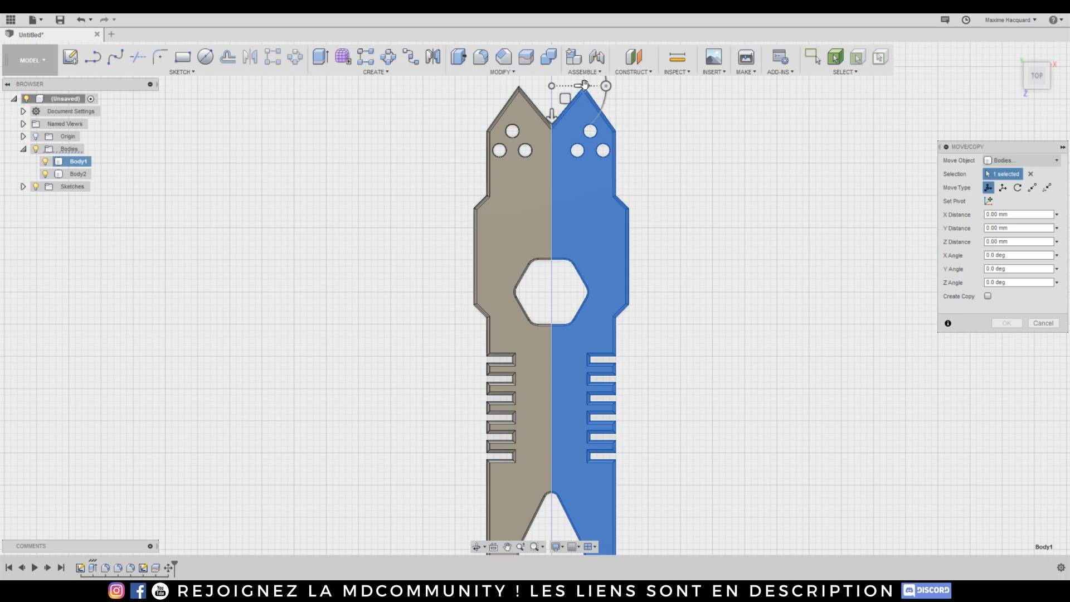
left_click_drag(581, 85, 587, 85)
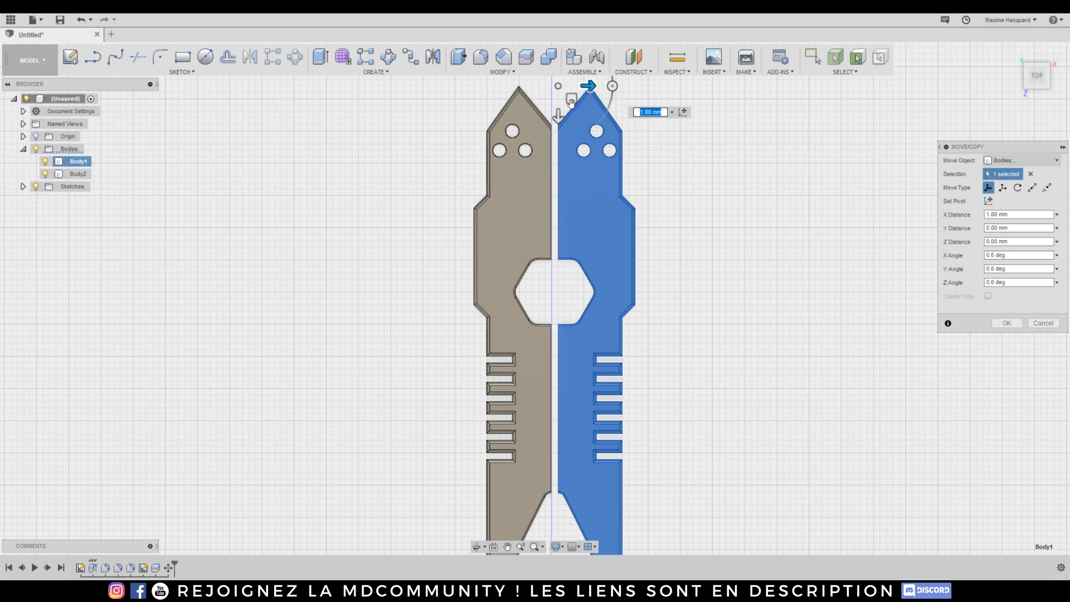
type("-0.1")
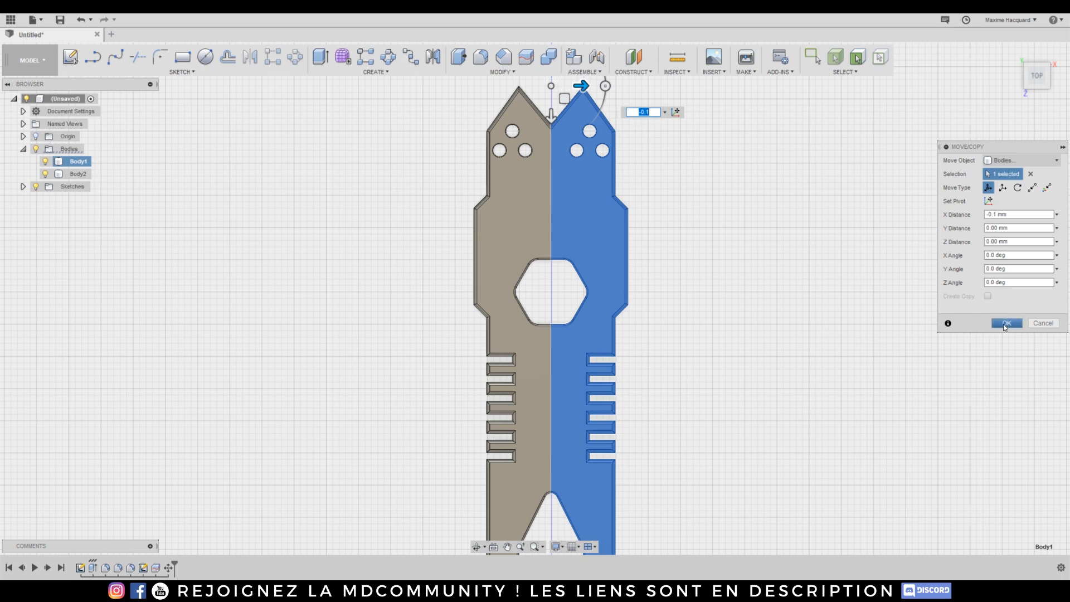
type("0.1")
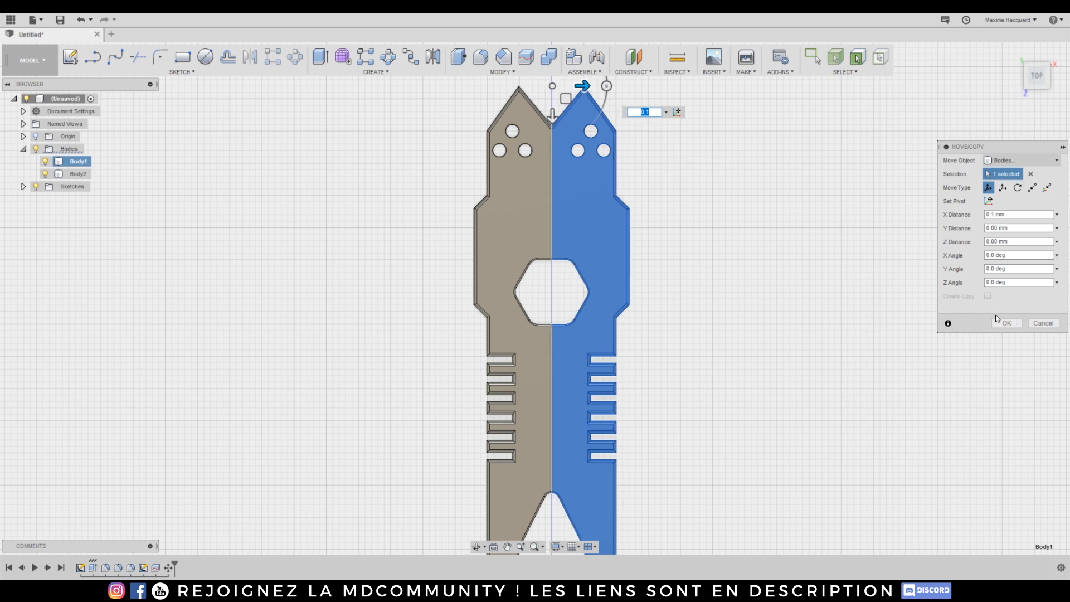
left_click(1004, 323)
Hide Body2 and select the upper and vertical edges of Body1's three centre-side cut faces for a fillet.
scroll(592, 126, "up", 4)
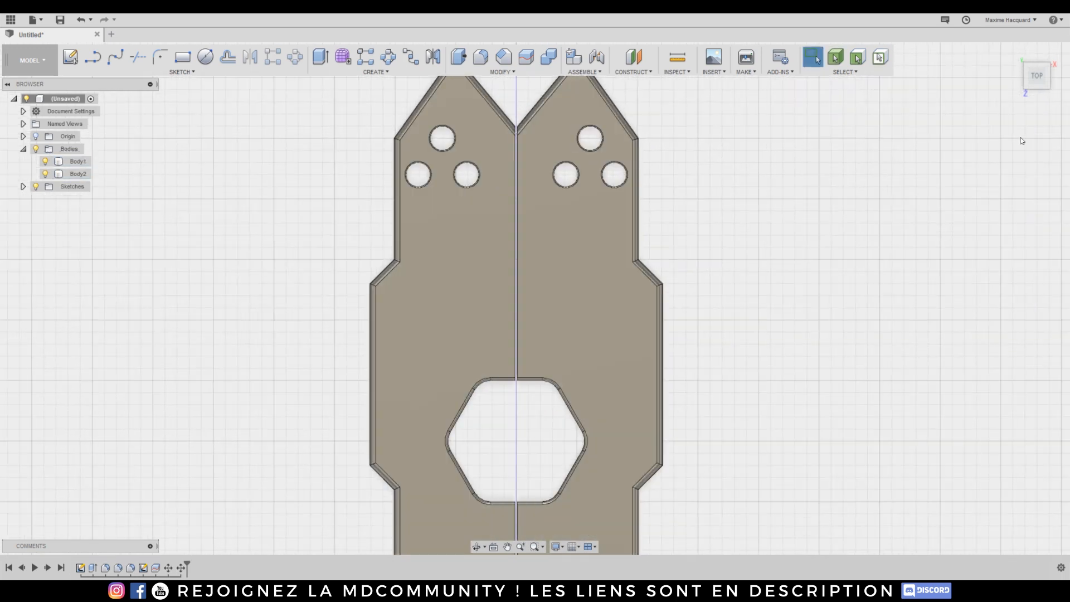
left_click(45, 161)
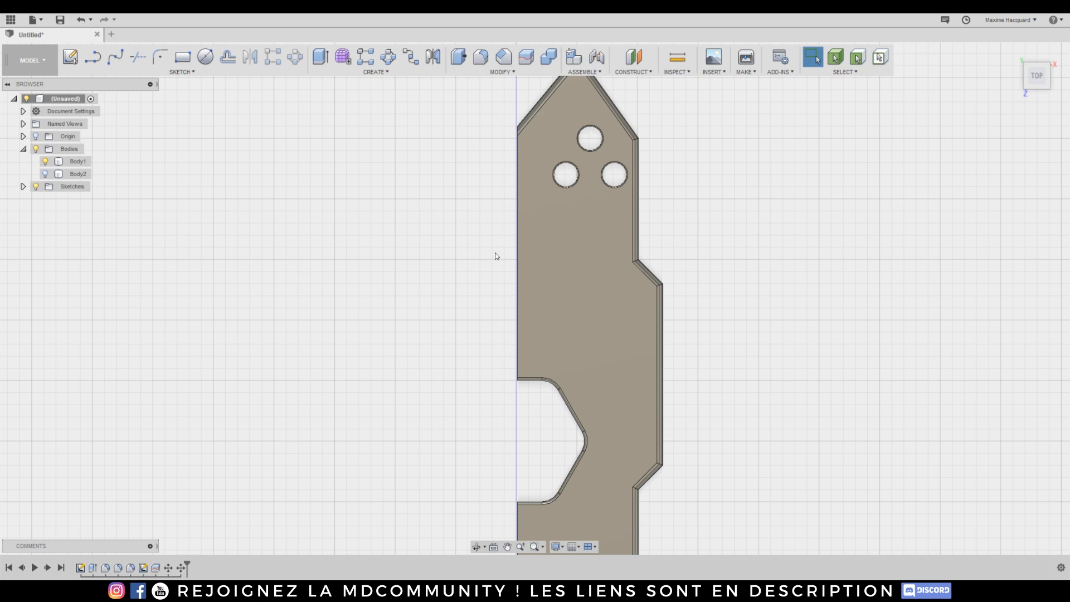
left_click_drag(1031, 71, 1052, 40)
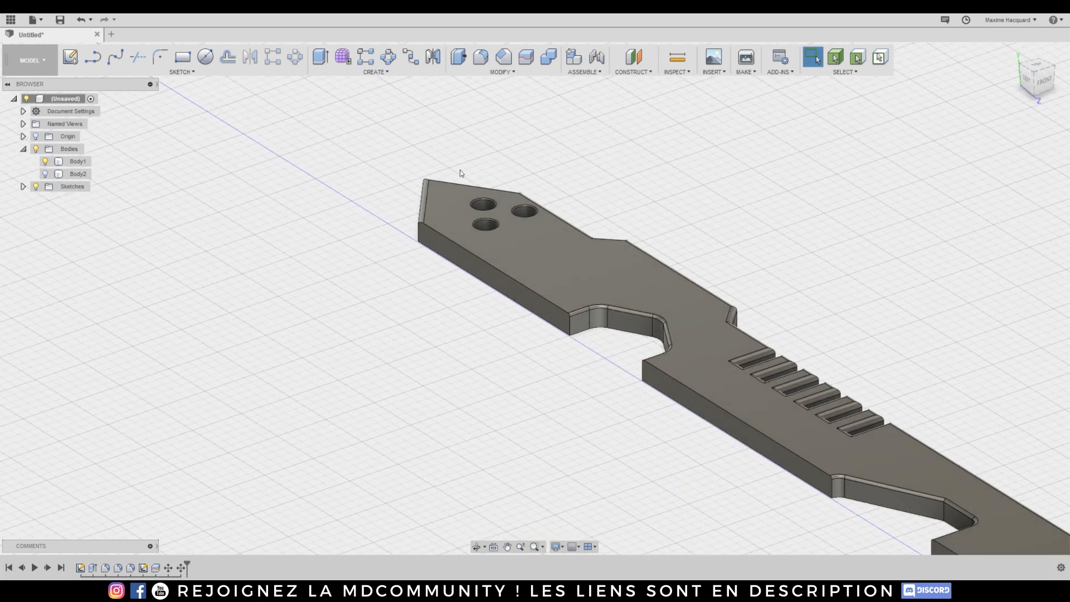
left_click(480, 56)
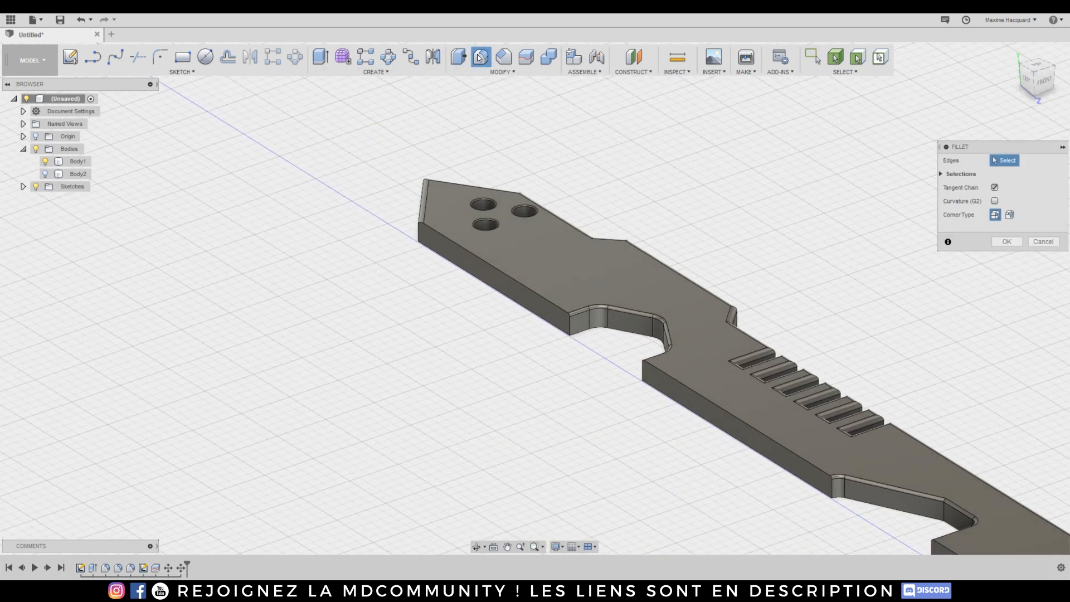
left_click(422, 226)
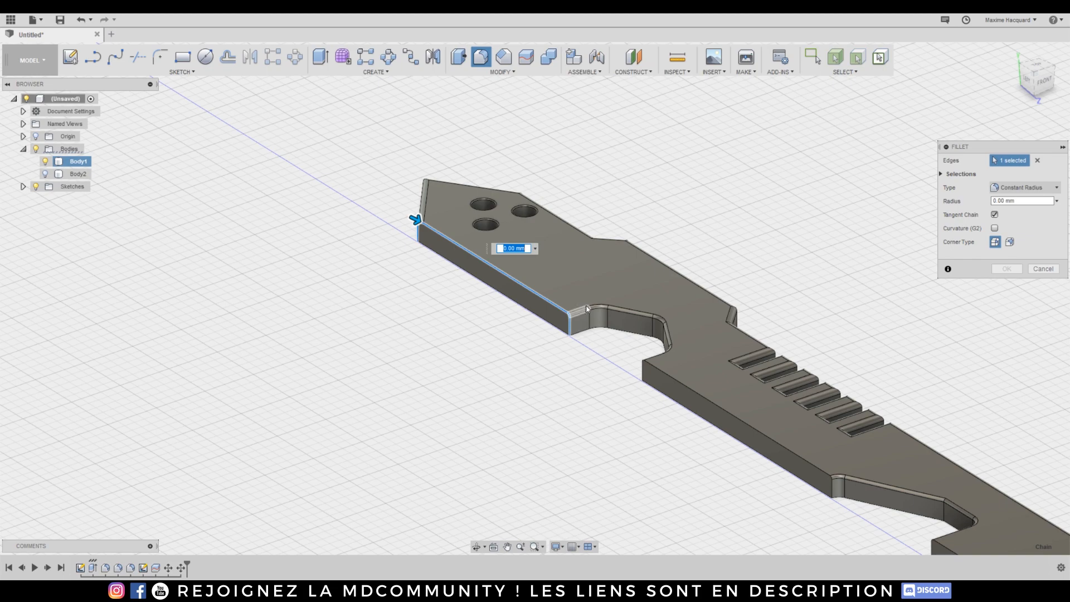
left_click(650, 366)
middle_click_drag(659, 383, 535, 185)
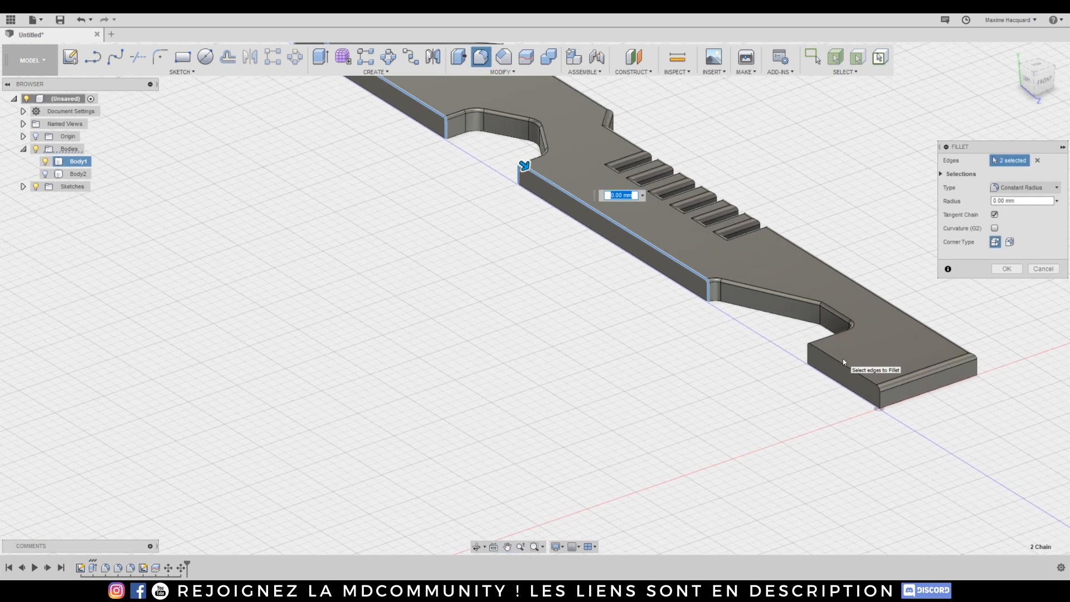
left_click(841, 359)
Fillet Body1's selected centre-side edges with a 0.25 mm radius, using the alternative corner type.
type("0.25")
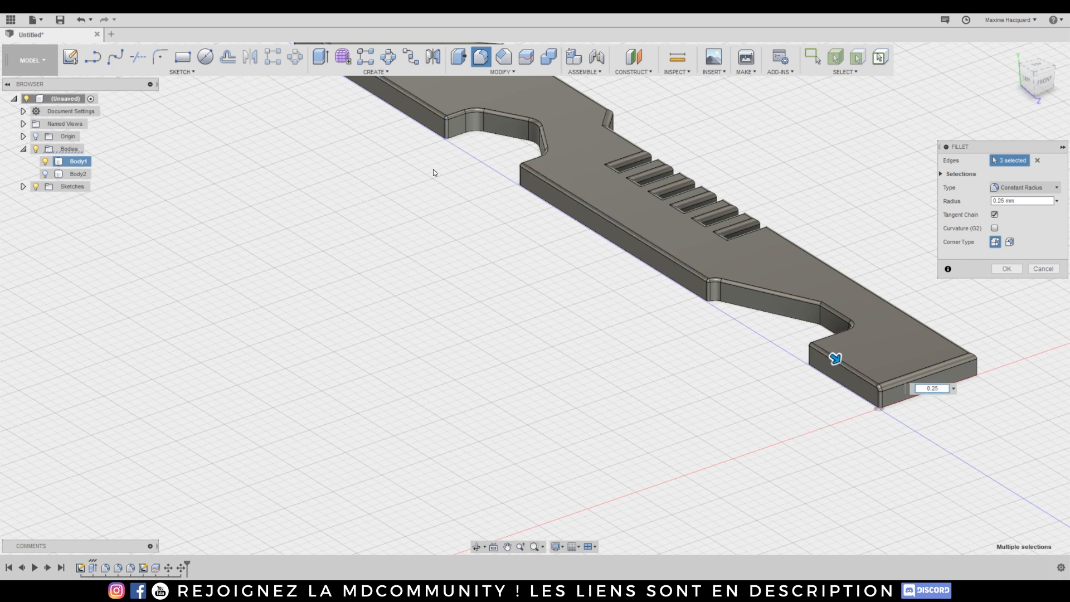
middle_click_drag(434, 173, 471, 273)
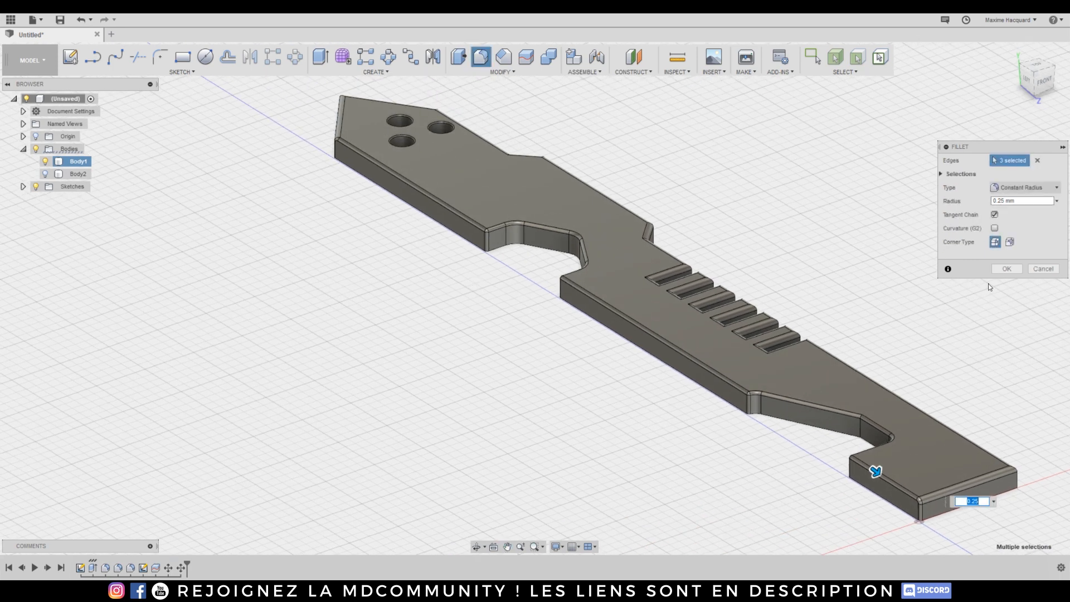
left_click(1009, 242)
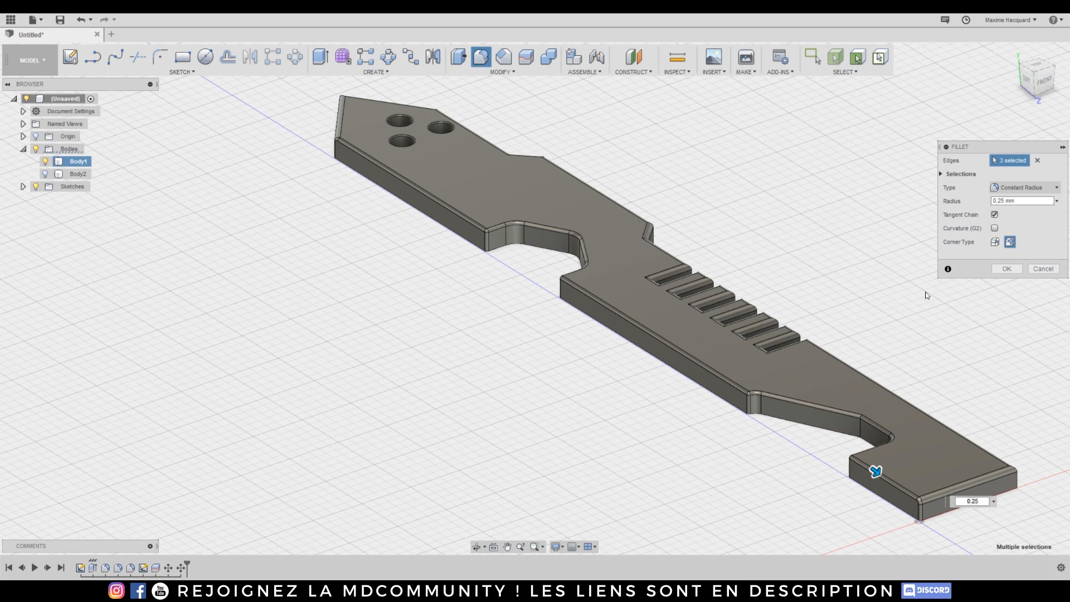
key("Return")
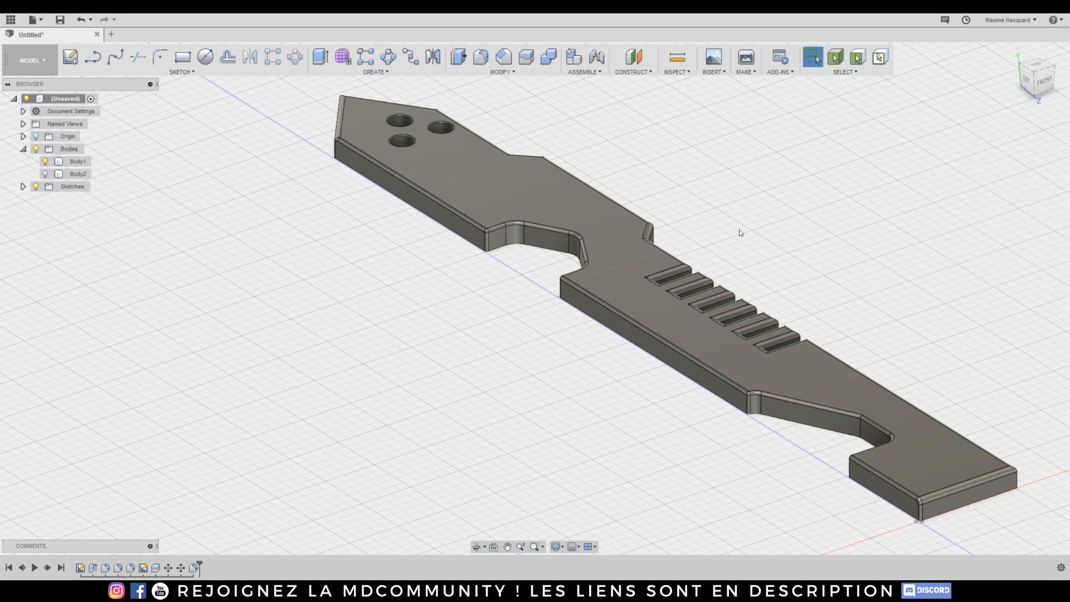
Show Body2 and hide Body1, with the centre-side cut faces of Body2 facing the view.
middle_click_drag(535, 299, 694, 203, "shift")
scroll(693, 204, "down", 3)
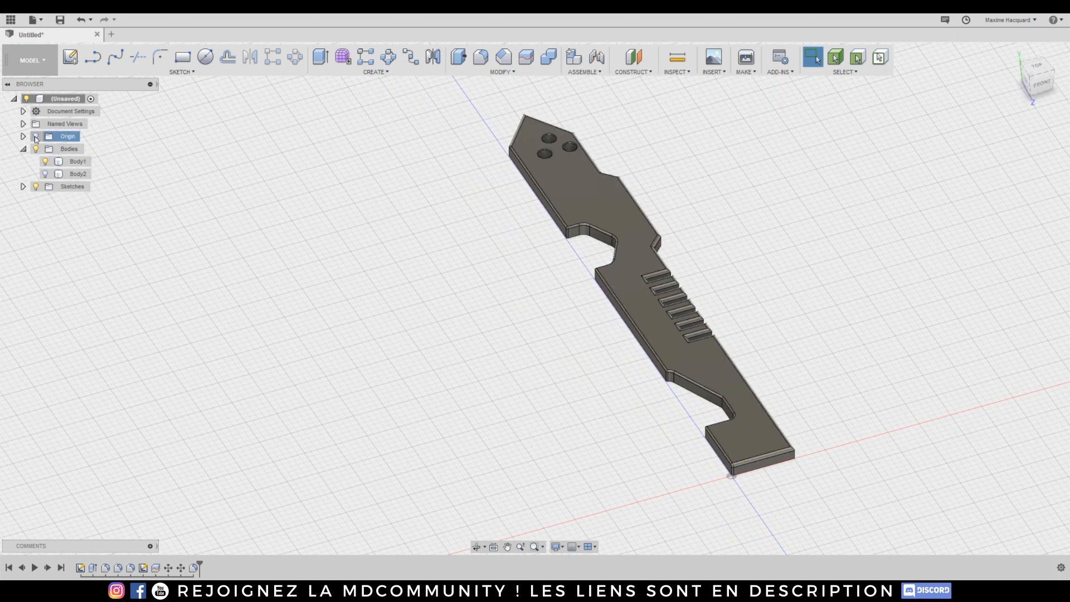
left_click(45, 174)
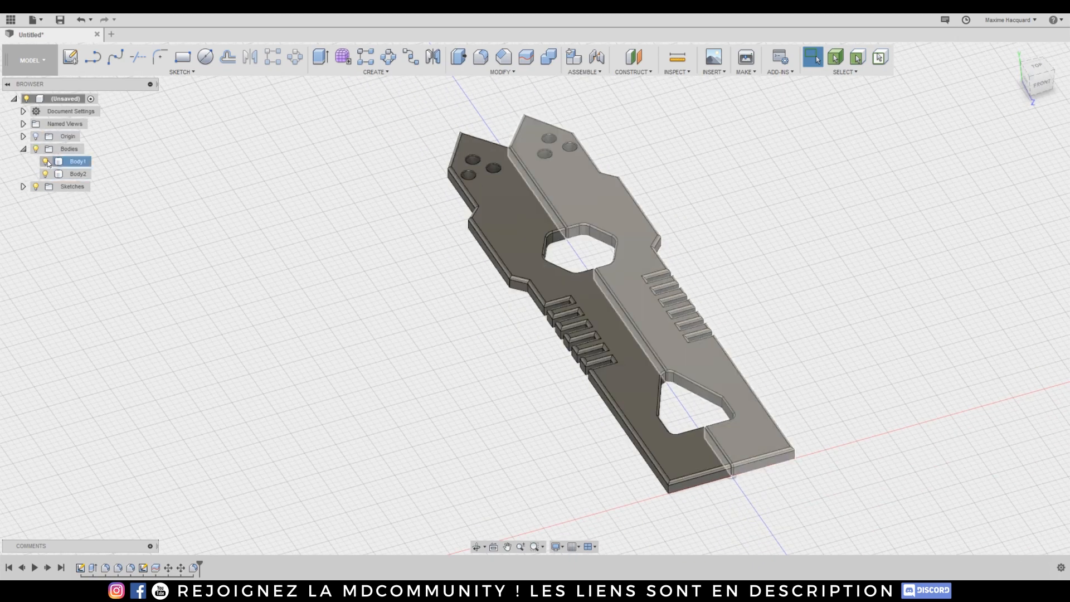
left_click(45, 161)
middle_click_drag(724, 223, 611, 224, "shift")
scroll(544, 281, "up", 2)
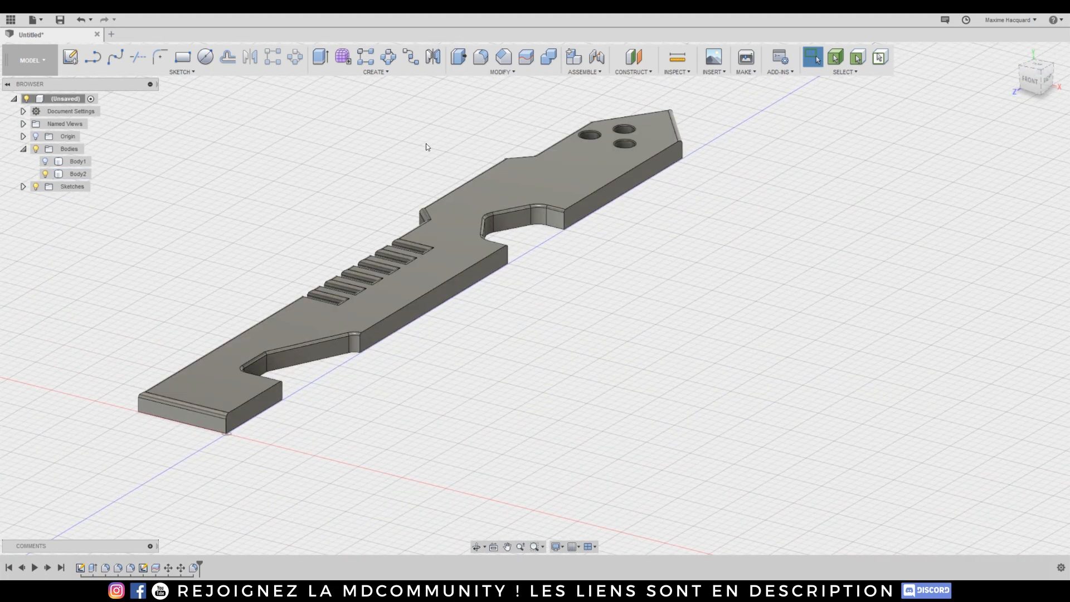
Fillet the upper and vertical edges of Body2's three centre-side cut faces with a 0.25 mm radius.
left_click(480, 56)
left_click(655, 152)
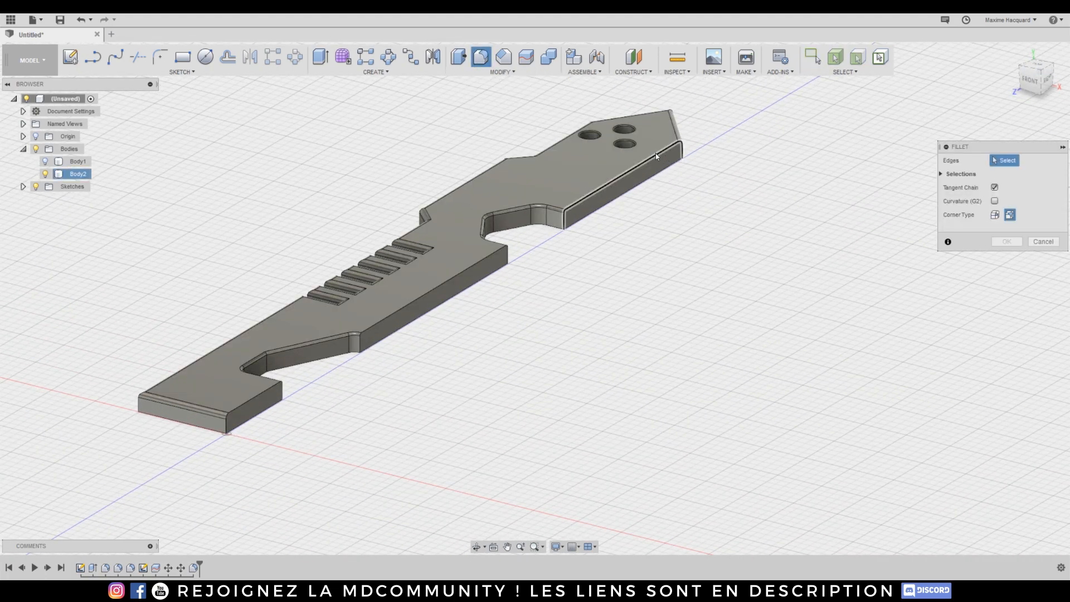
left_click(487, 257)
left_click(269, 405)
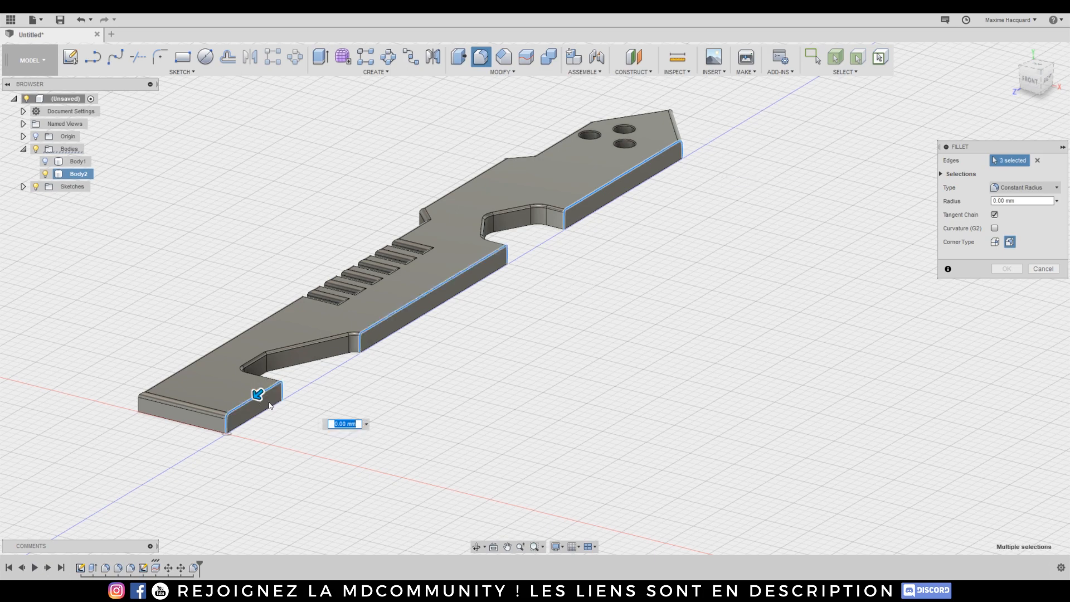
type("0.25")
left_click(1001, 273)
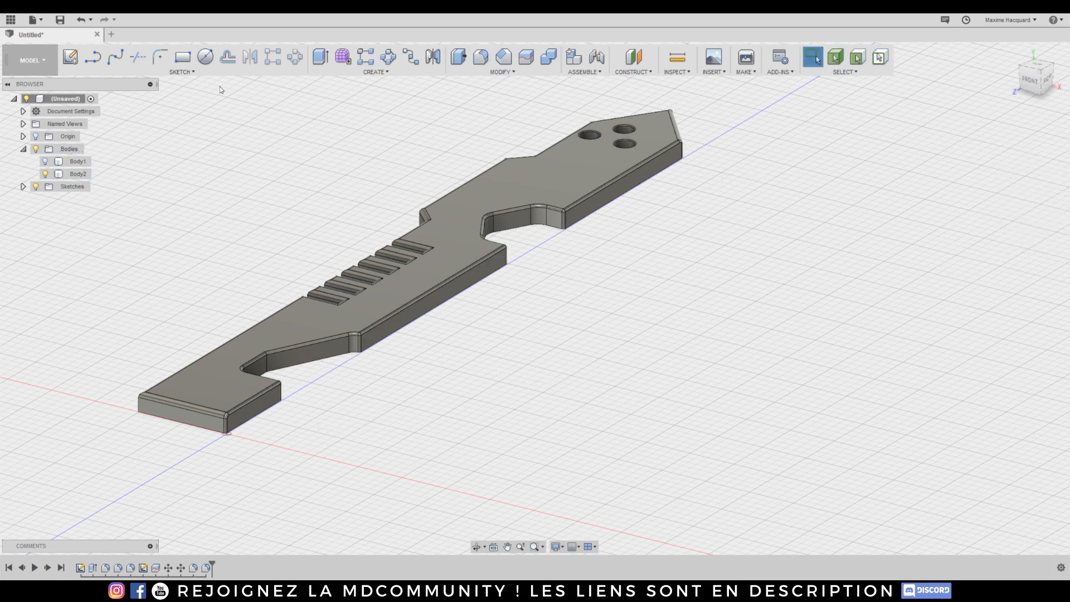
Show Body1 again so that both halves of the plate are displayed together.
left_click(45, 162)
scroll(583, 296, "down", 2)
scroll(585, 296, "down", 2)
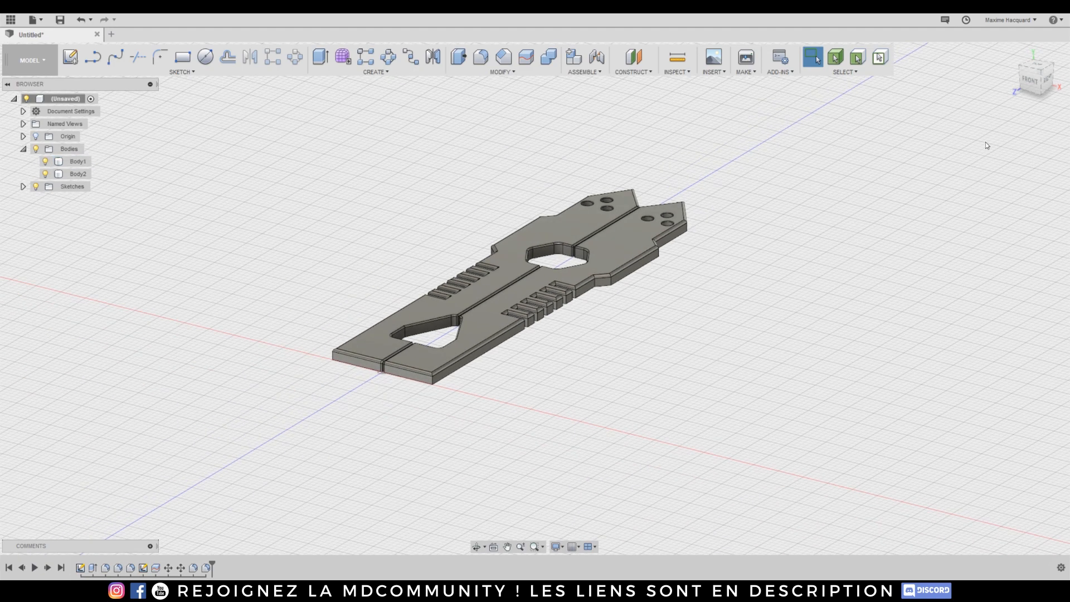
Examine the two separated plate halves and their filleted centre seam from above and at an angle.
left_click_drag(1040, 70, 1065, 116)
middle_click_drag(866, 277, 852, 187)
mouse_move(1036, 71)
left_mouse_down()
mouse_move(1052, 86)
mouse_move(1050, 74)
left_mouse_up()
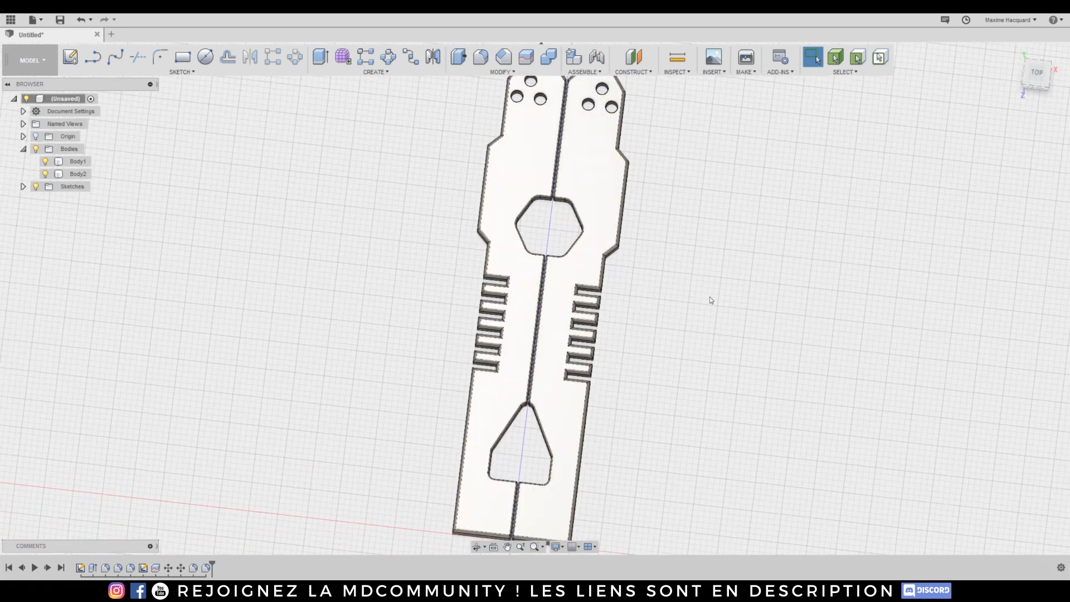
scroll(709, 297, "down", 2)
middle_click_drag(832, 203, 799, 207)
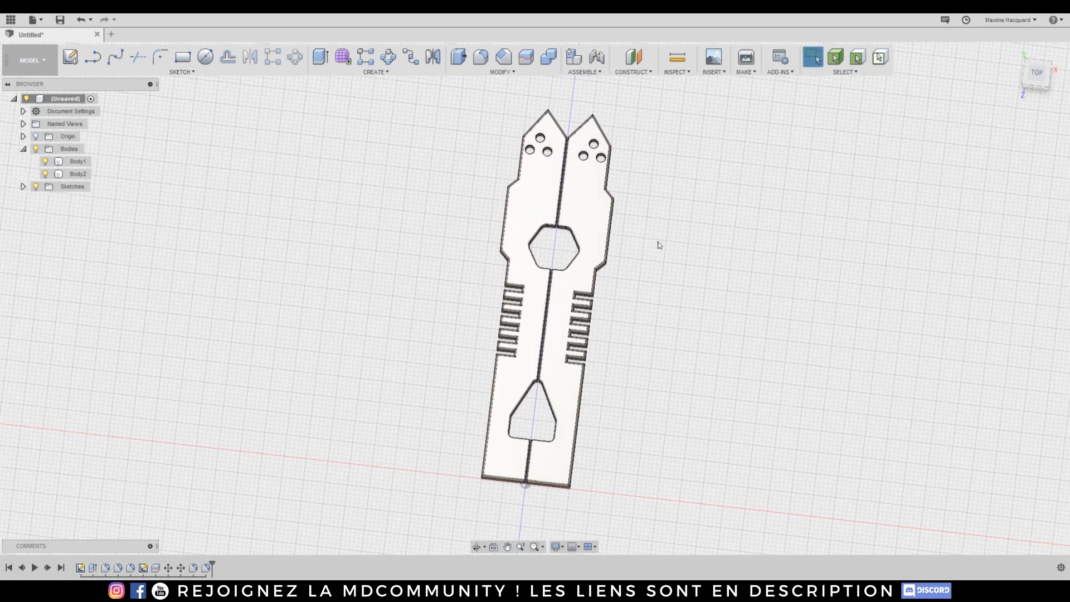
scroll(697, 228, "up", 3)
left_click_drag(1028, 69, 1026, 78)
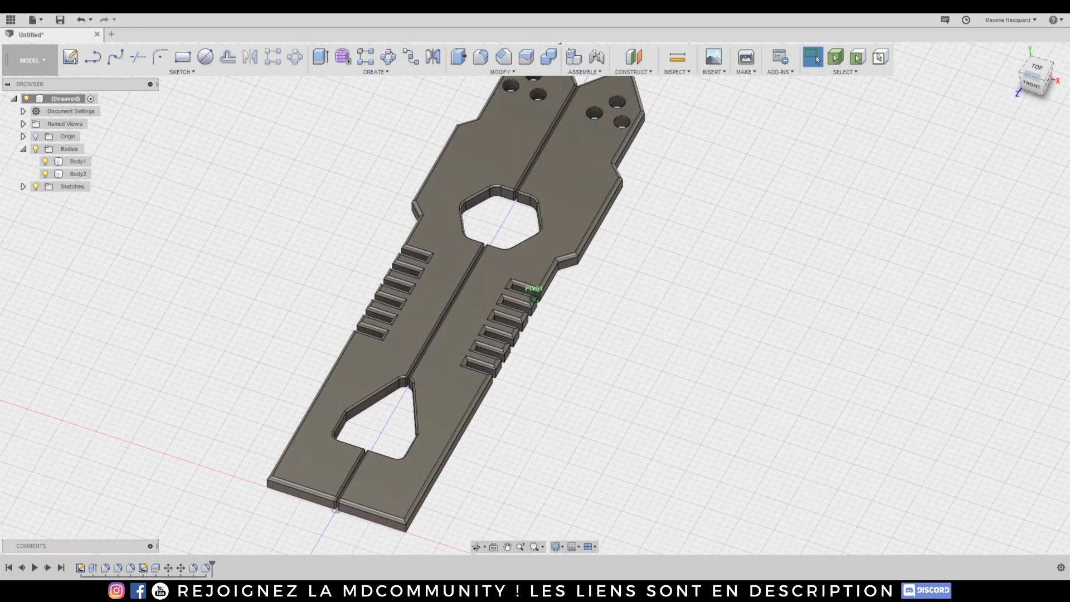
middle_click_drag(734, 207, 735, 227)
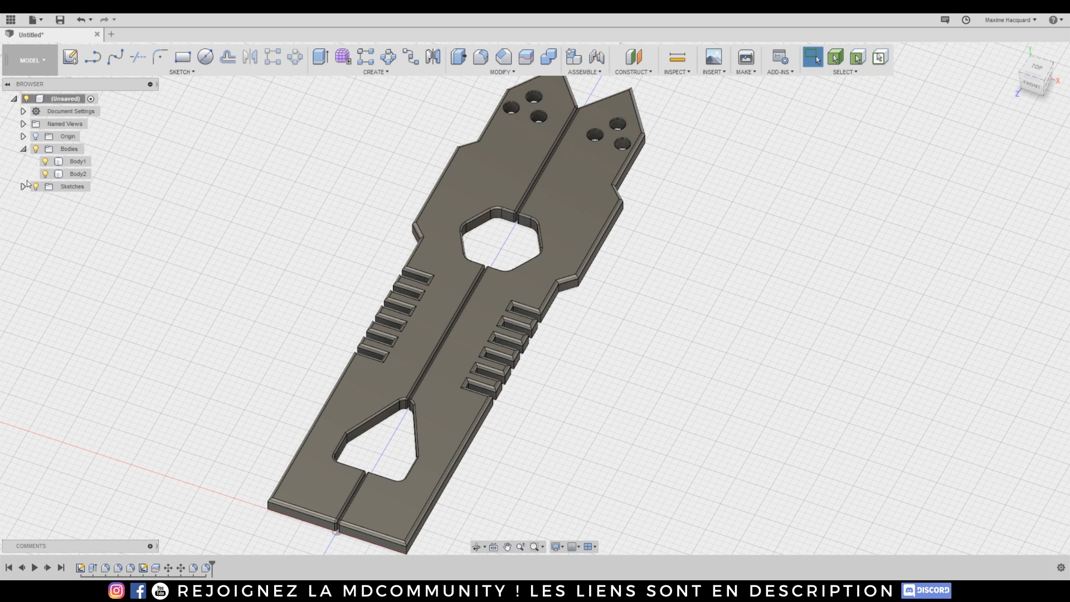
Hide Body2 so that only Body1 is displayed.
left_click(46, 175)
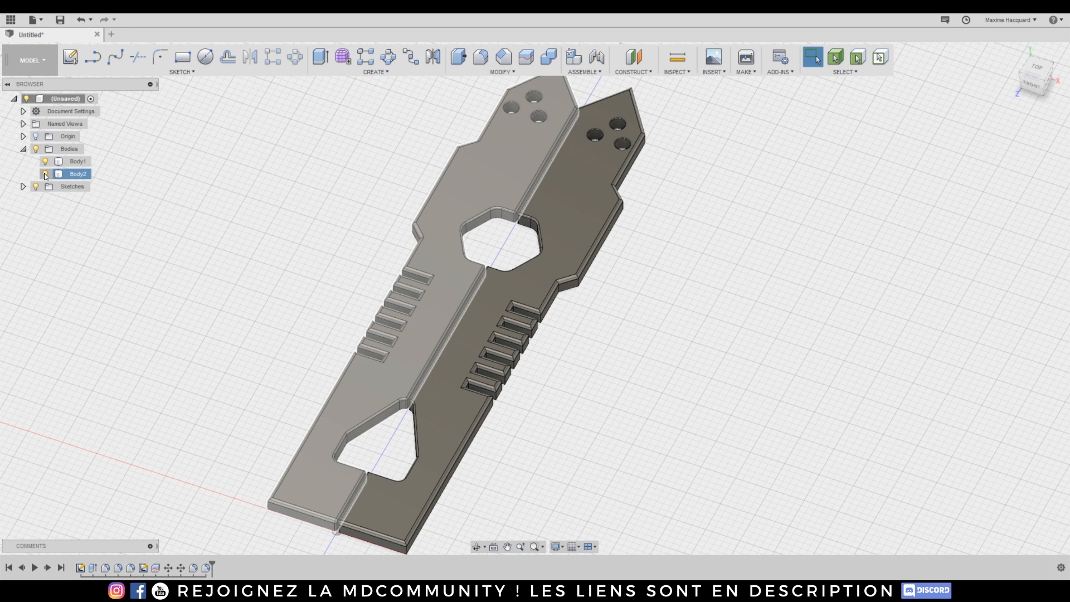
left_click(45, 176)
left_click(600, 154)
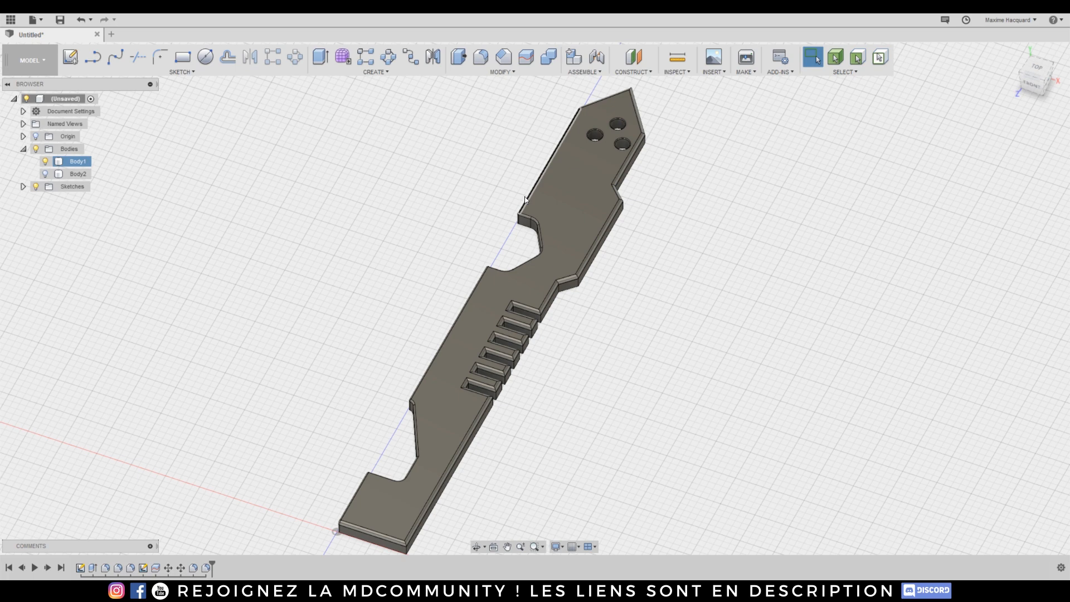
left_click(505, 217)
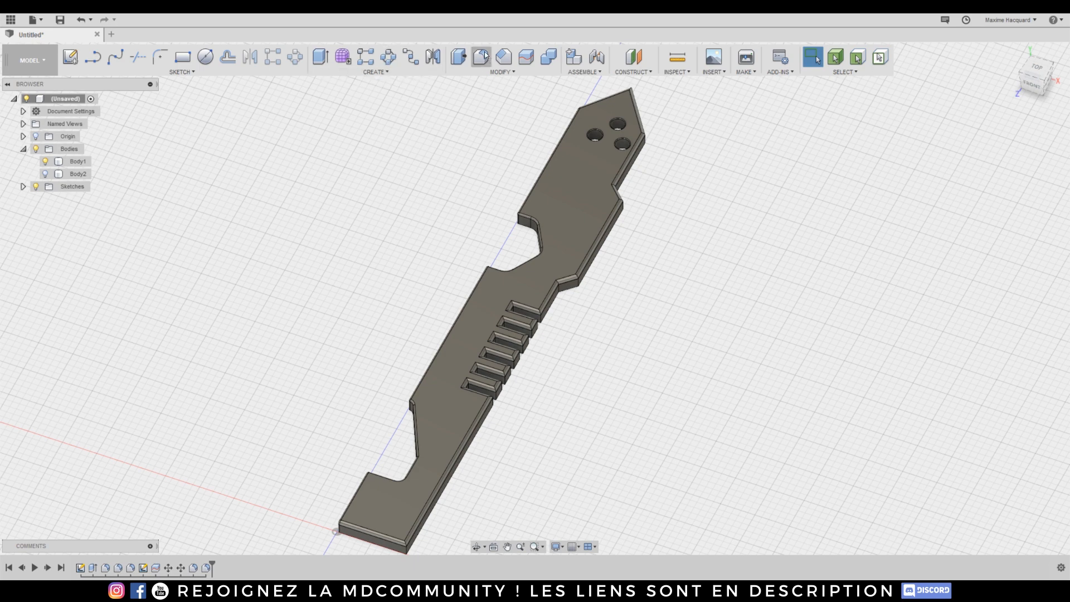
left_click(563, 208)
left_click(645, 72)
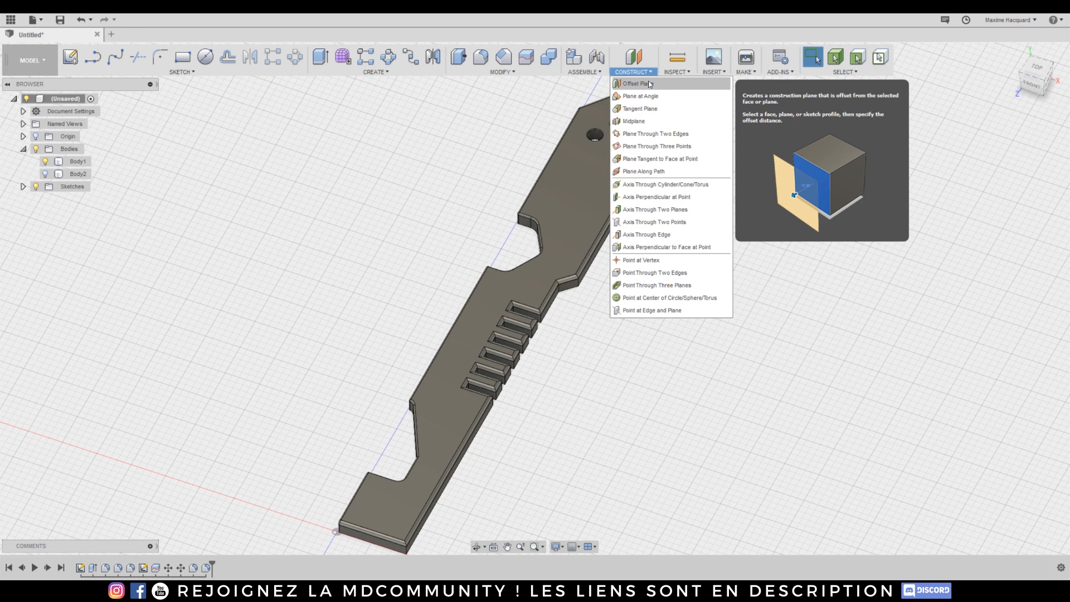
left_click(713, 354)
Sketch a circle on the horizontal origin plane inside the square end of Body1 and check its height from an angle.
left_click(205, 56)
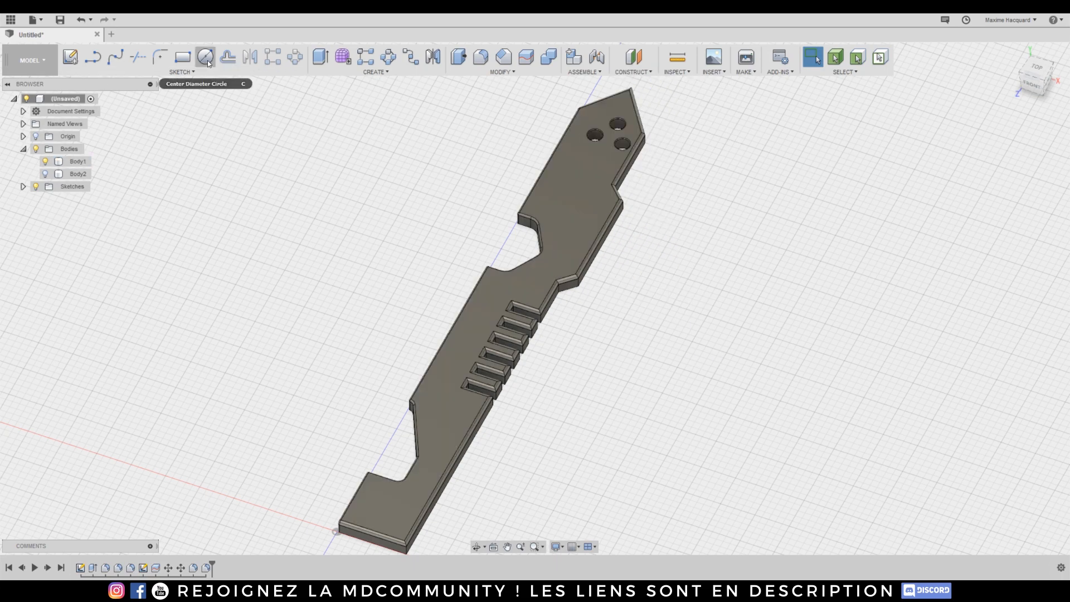
left_click(354, 551)
left_click(547, 247)
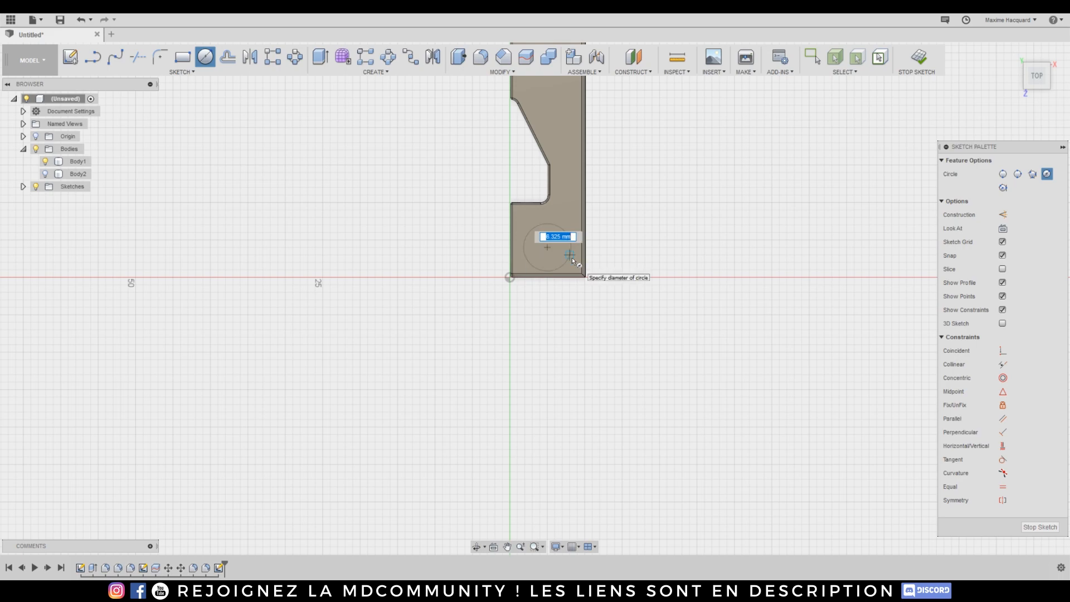
left_click(566, 266)
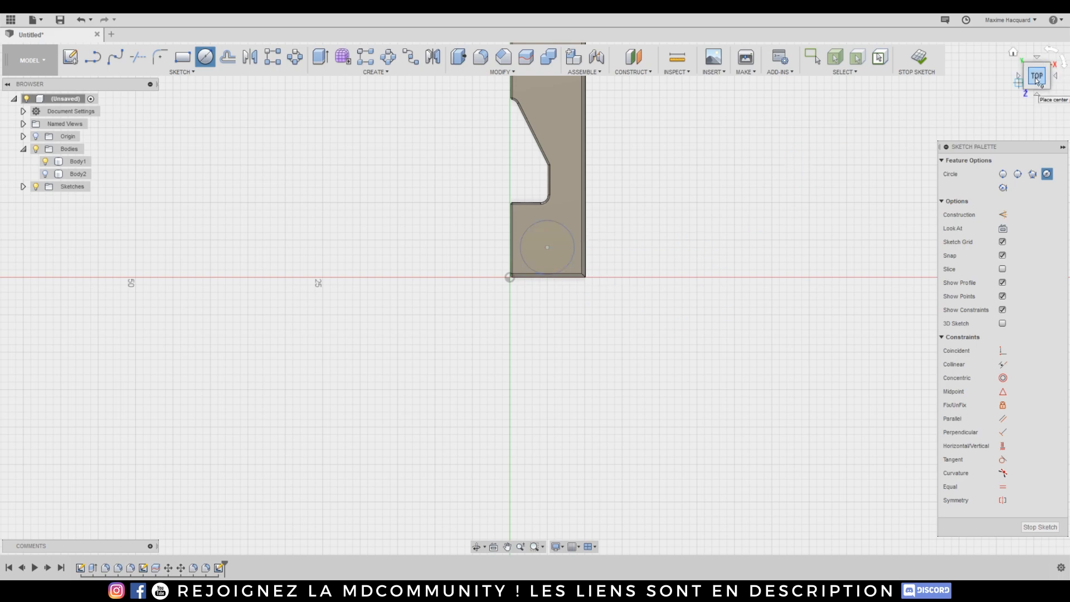
mouse_move(1038, 77)
left_mouse_down()
mouse_move(1014, 46)
mouse_move(1016, 25)
mouse_move(994, 74)
left_mouse_up()
middle_click_drag(812, 174, 796, 220)
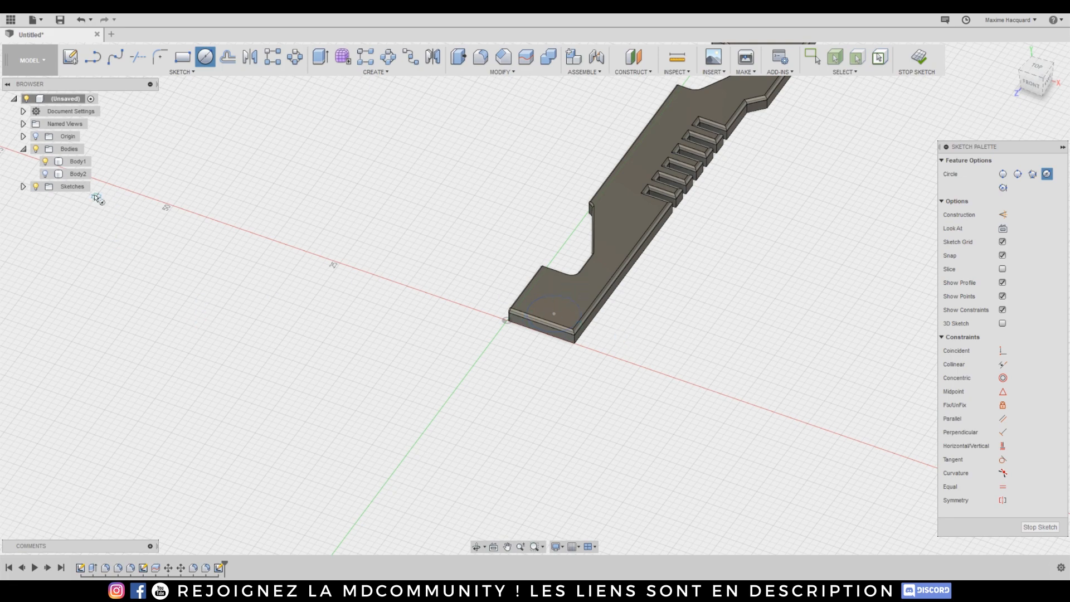
Delete Sketch3, which contains the circle at Body1's square end.
left_click(23, 186)
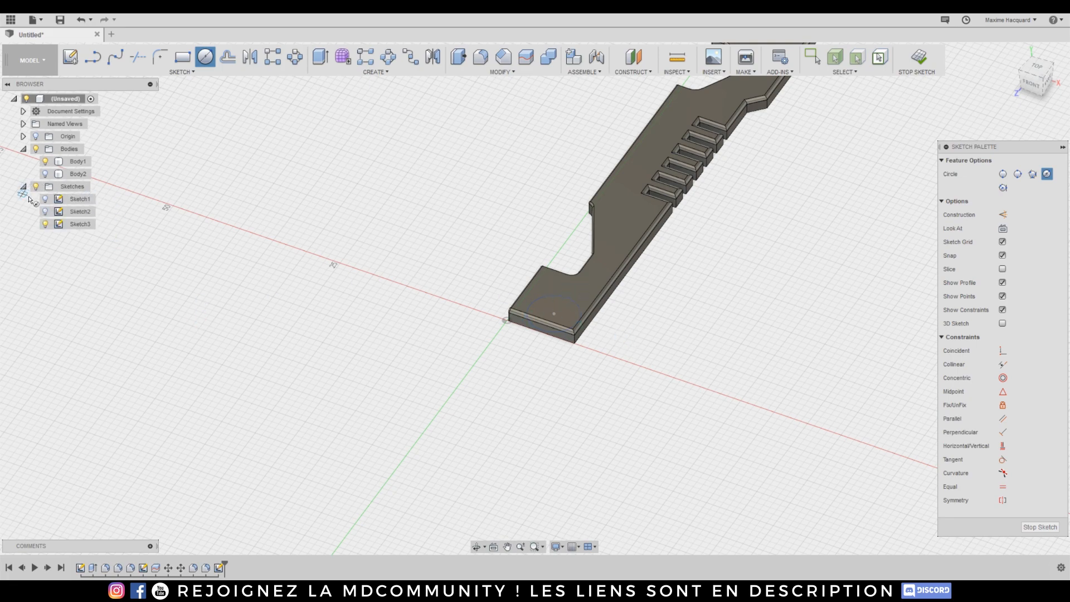
left_click(78, 224)
key("Delete")
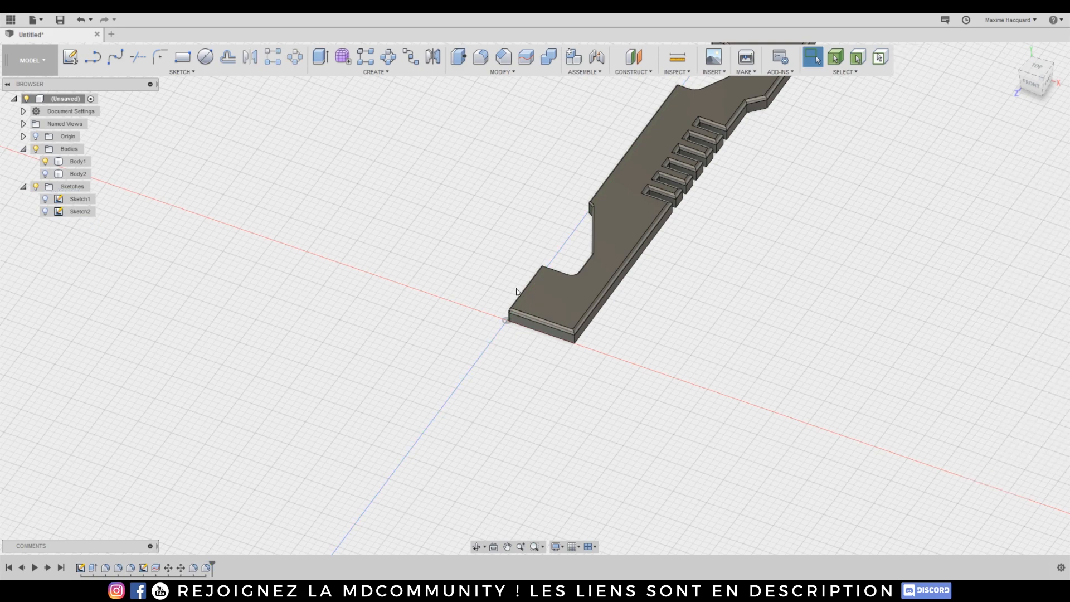
Construct an offset plane on Body1's upper face at a distance of 0.00 mm.
middle_click_drag(947, 120, 797, 241)
scroll(721, 279, "down", 2)
middle_click_drag(710, 234, 702, 266)
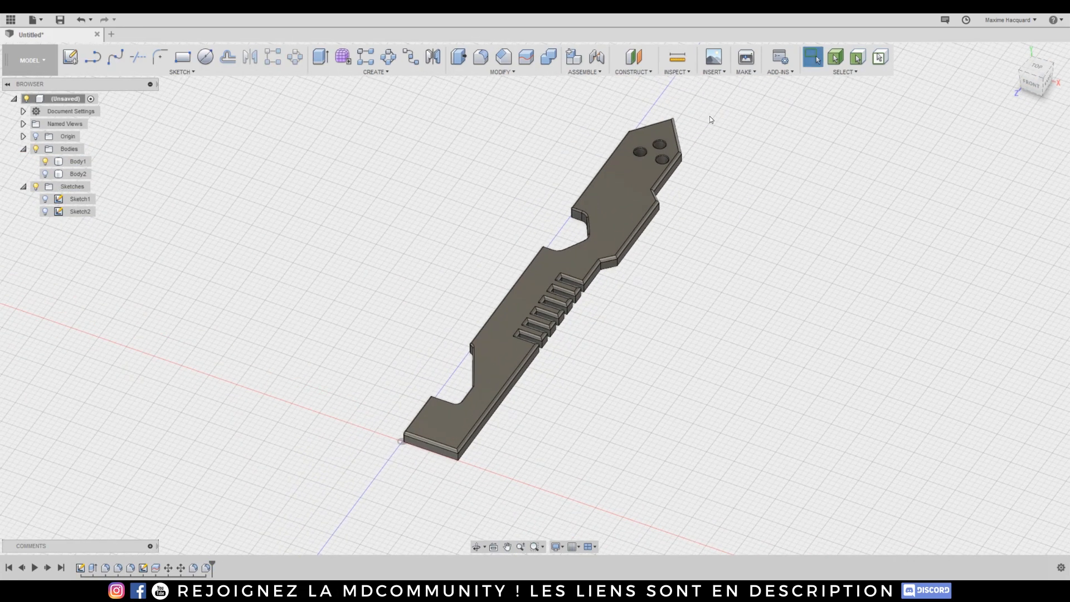
left_click(650, 73)
left_click(651, 82)
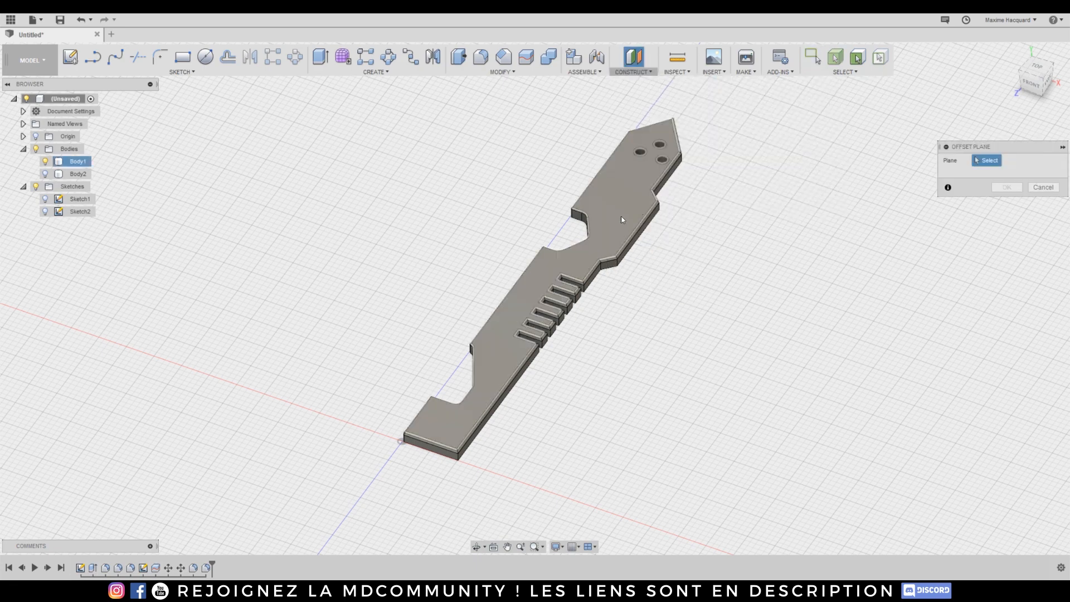
left_click(493, 381)
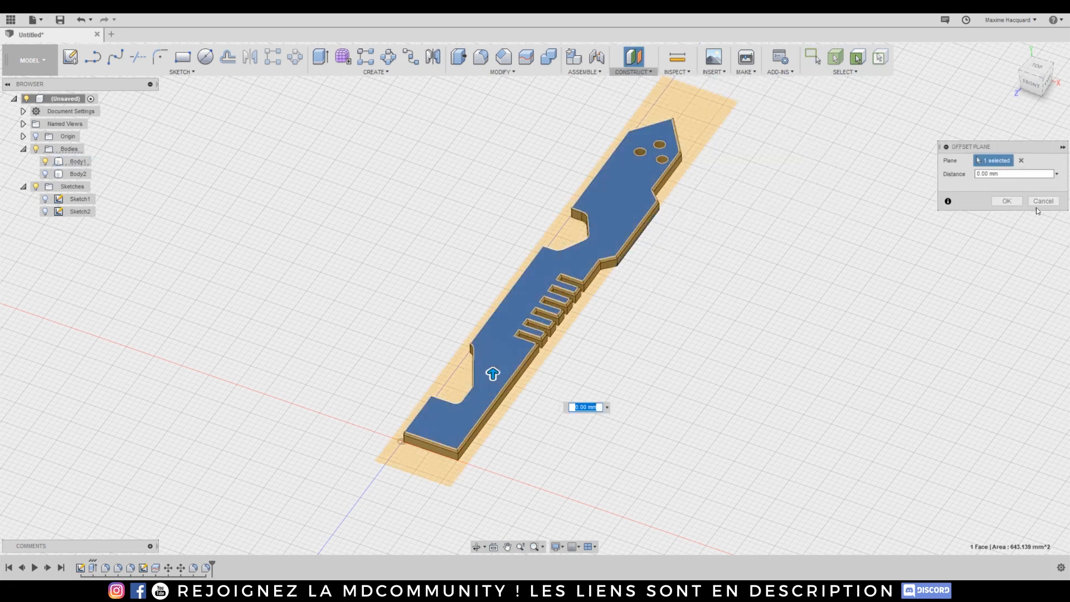
left_click(1006, 201)
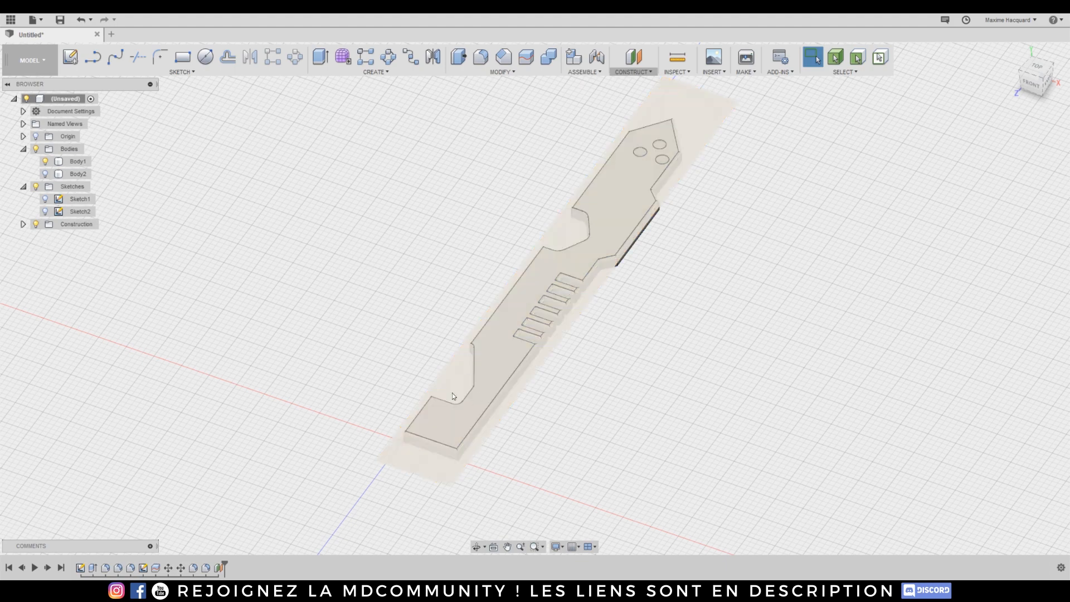
Sketch a small circle on the horizontal origin plane, within Body1's outline between the sloped cut-out and the side slots.
left_click(205, 63)
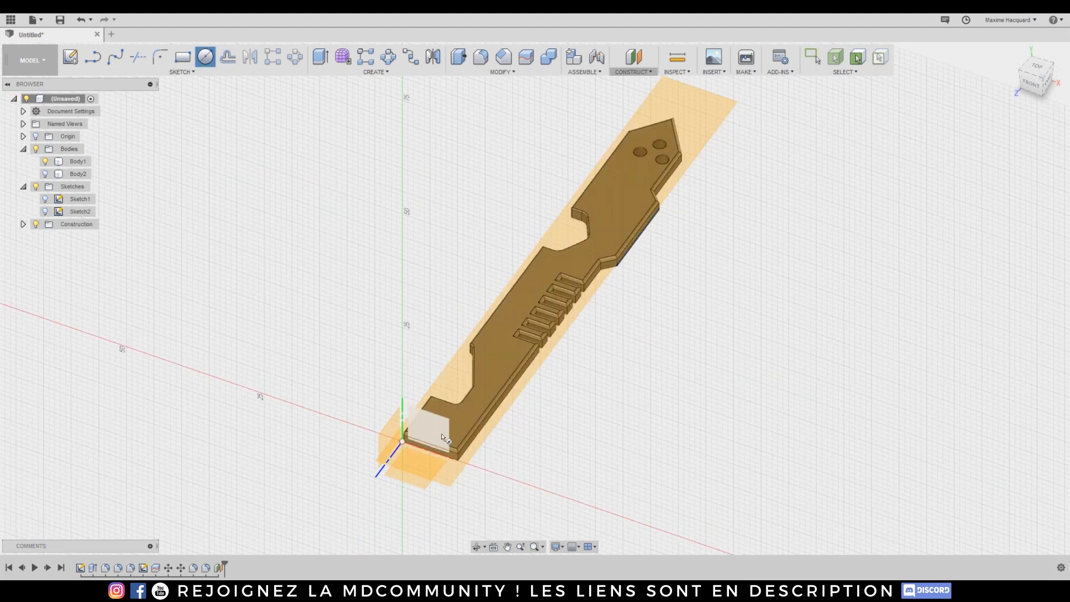
left_click(404, 485)
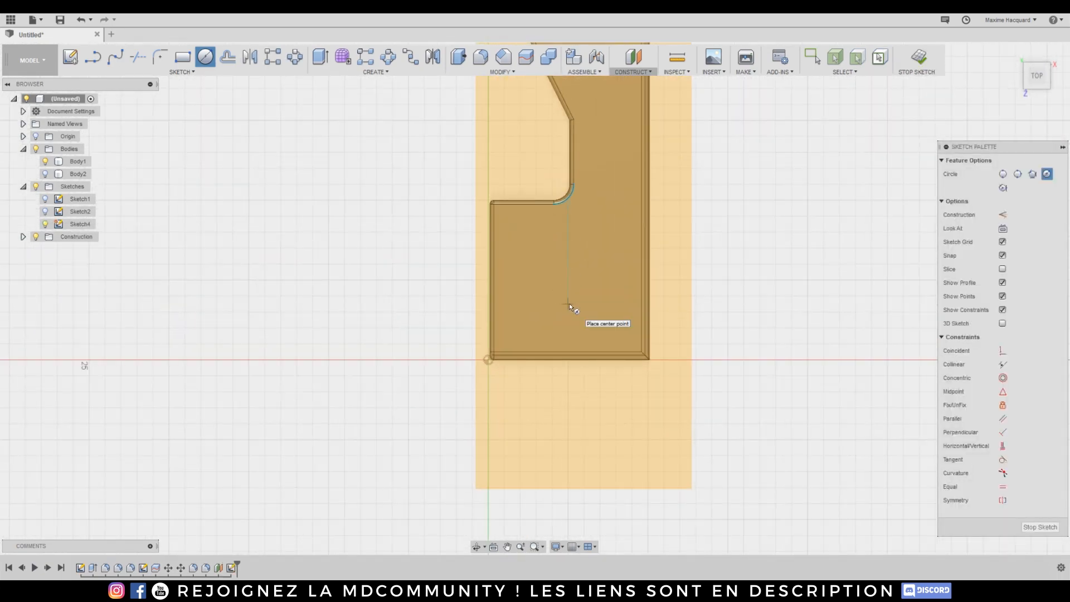
left_click(568, 304)
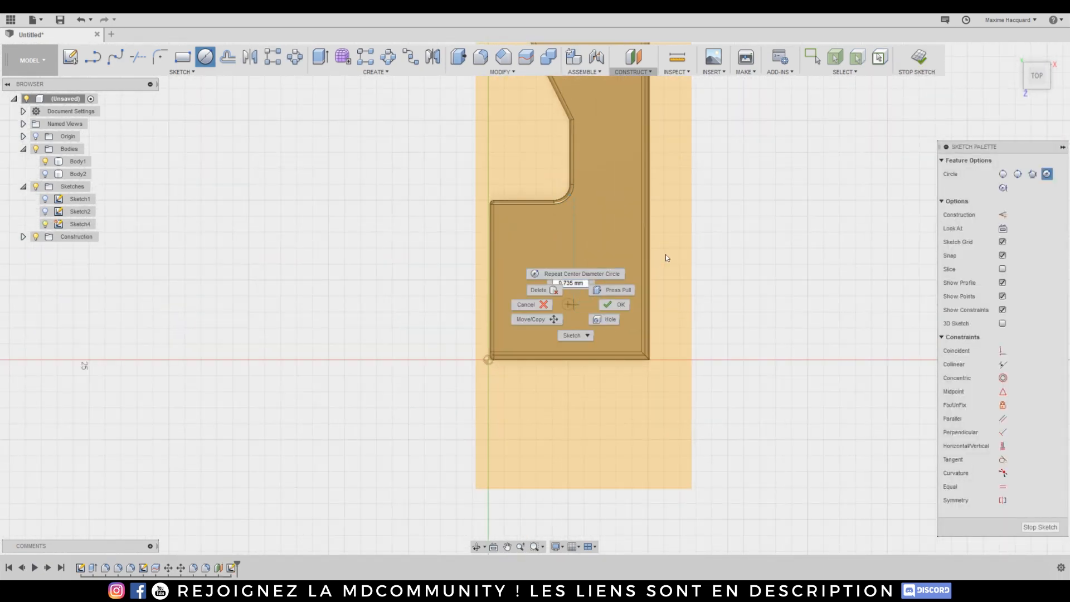
key("Escape")
middle_click_drag(768, 235, 748, 351)
middle_click_drag(728, 162, 721, 350)
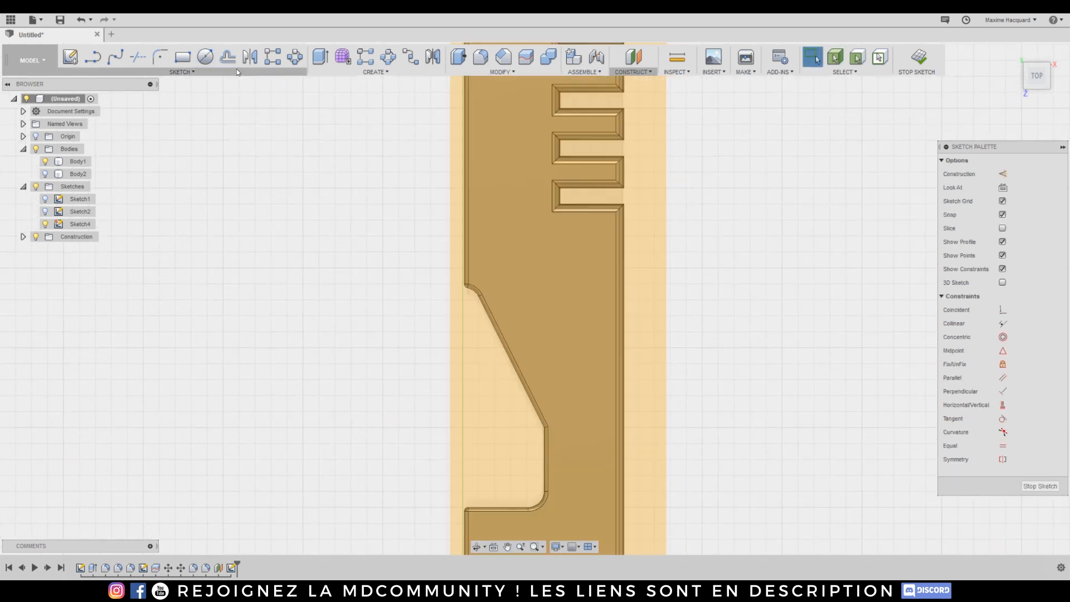
left_click(205, 56)
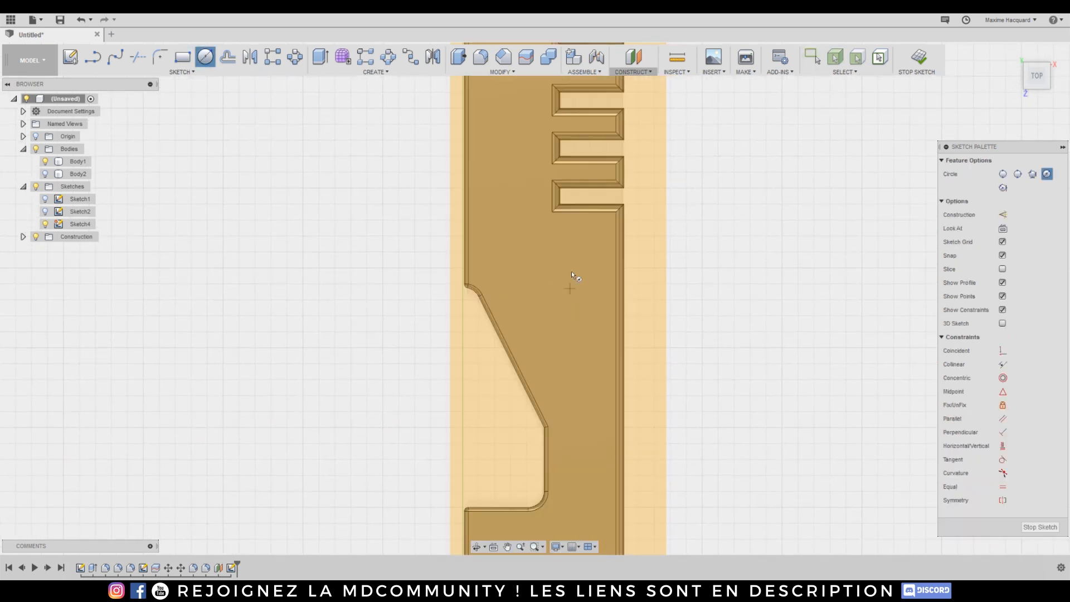
left_click(574, 300)
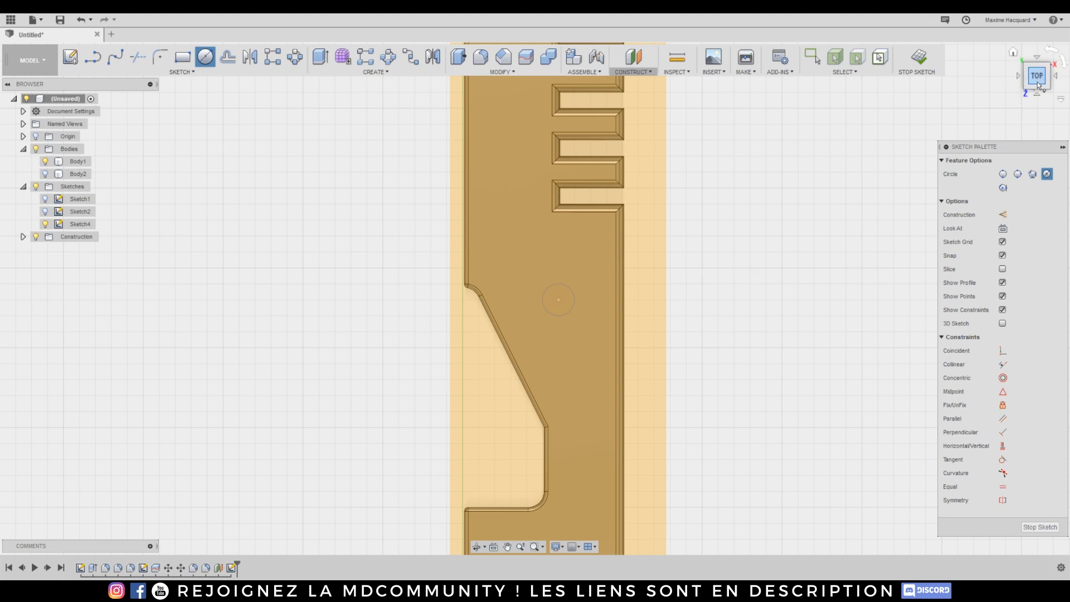
Check the small circle's height against the plate and add a larger circle near it in the same sketch.
mouse_move(1035, 77)
left_mouse_down()
mouse_move(1013, 65)
mouse_move(1013, 88)
left_mouse_up()
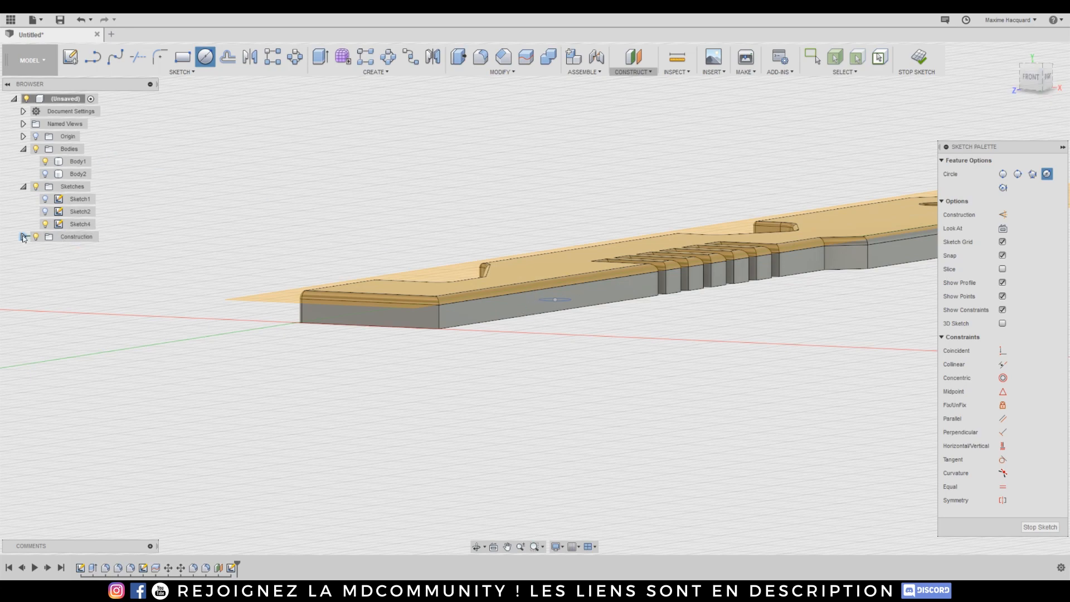
left_click_drag(1034, 74, 986, 108)
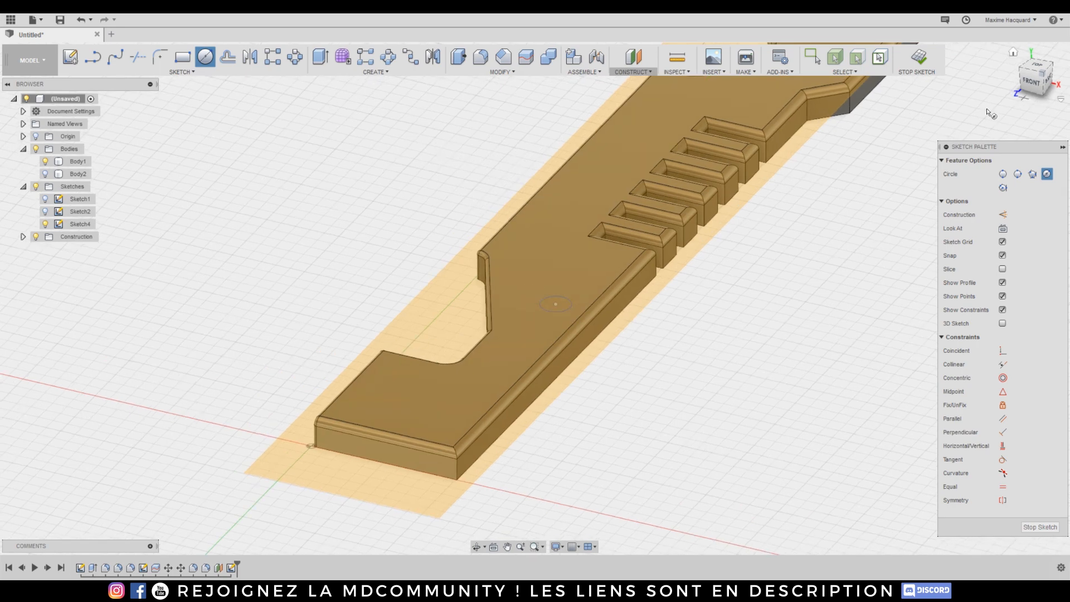
left_click(23, 236)
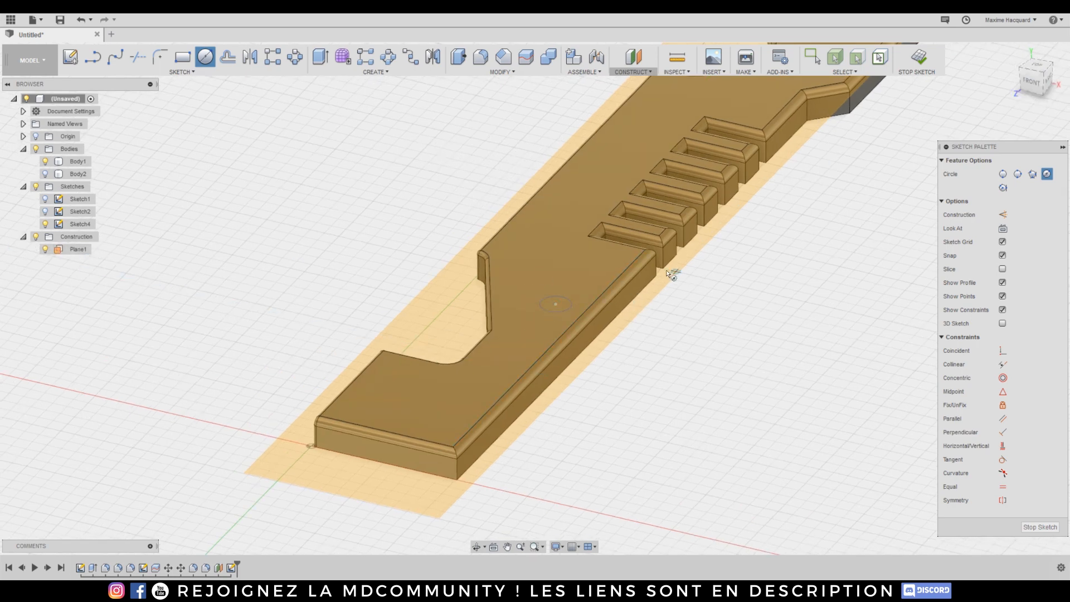
left_click(548, 257)
left_click(577, 275)
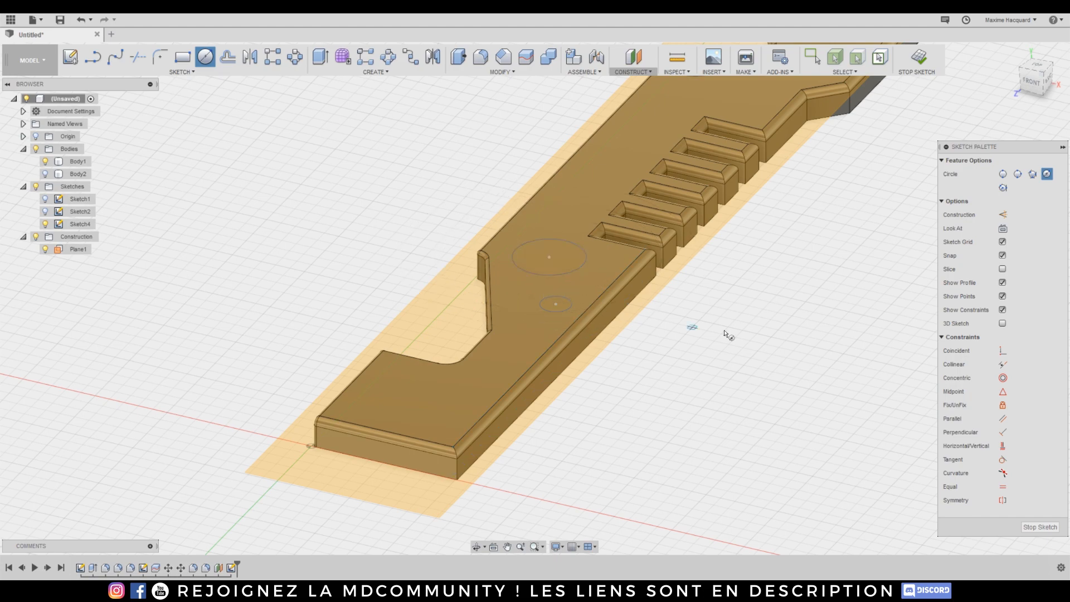
Leave the circle command and delete Sketch4 with its two circles.
left_click(1043, 82)
left_click_drag(1039, 79, 1045, 104)
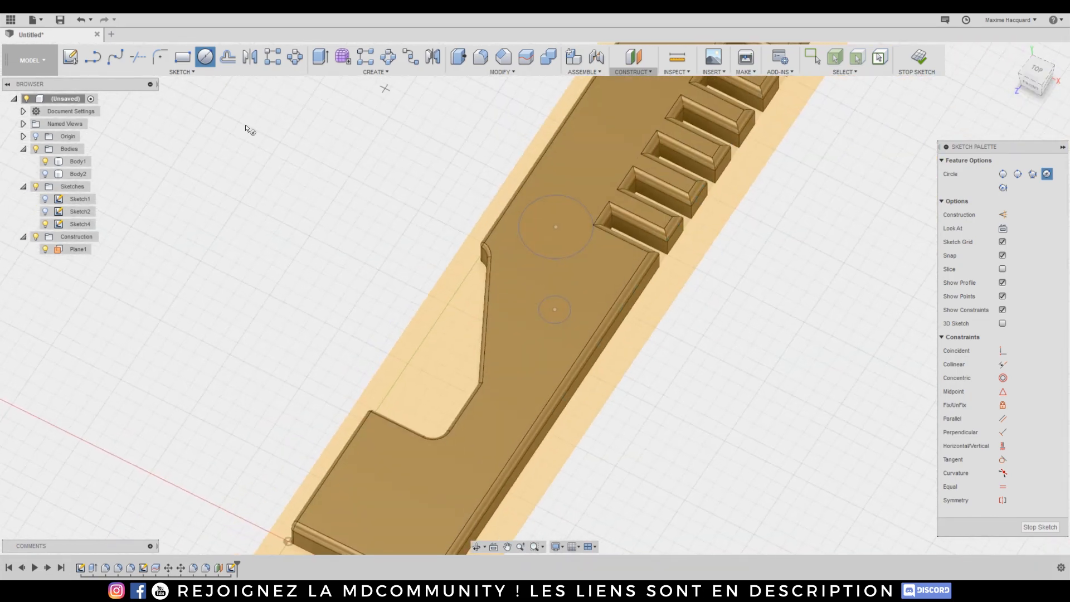
key("Escape")
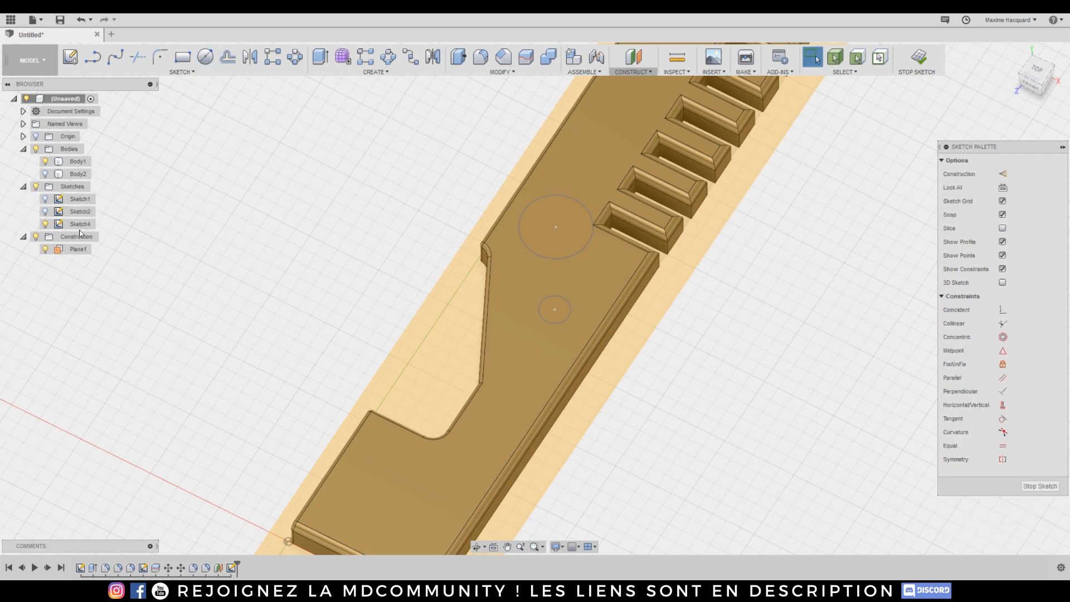
left_click(76, 225)
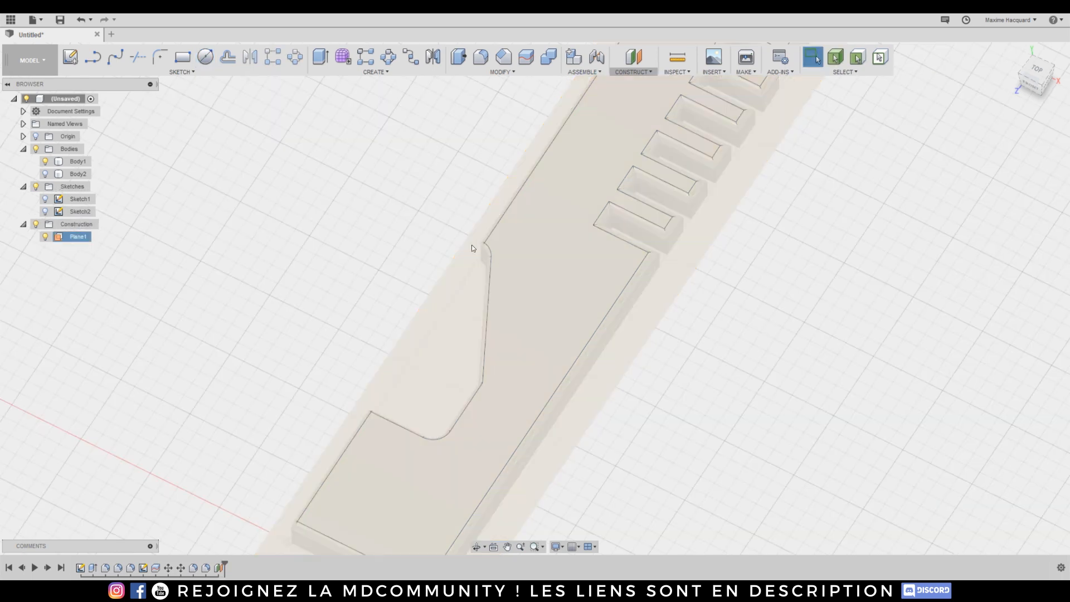
Start a centre-diameter circle sketch on Plane1, the offset plane lying on Body1's upper face.
left_click(205, 56)
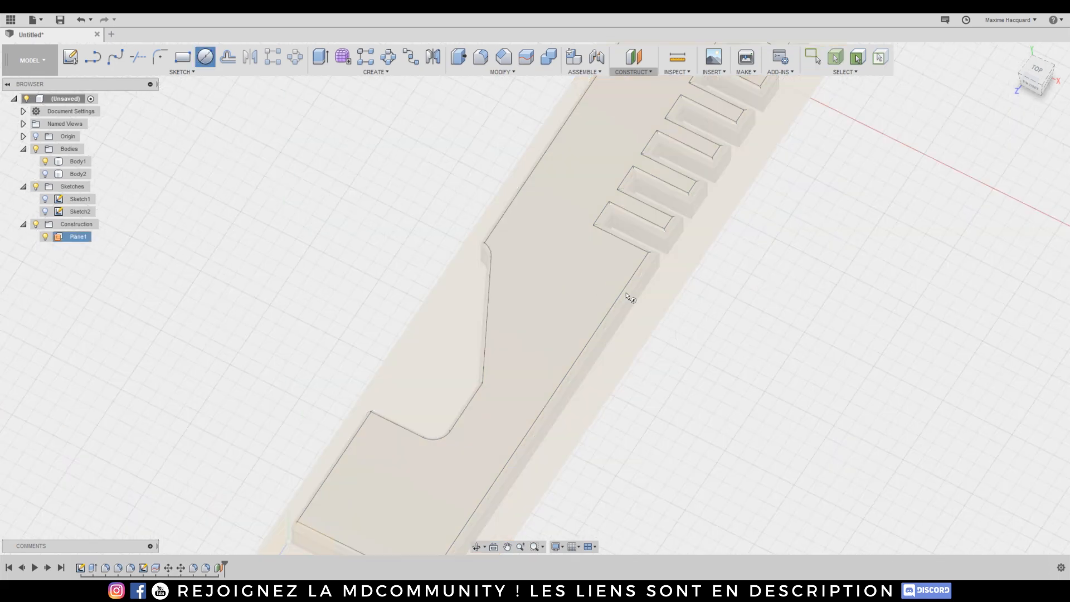
middle_click_drag(291, 457, 296, 269)
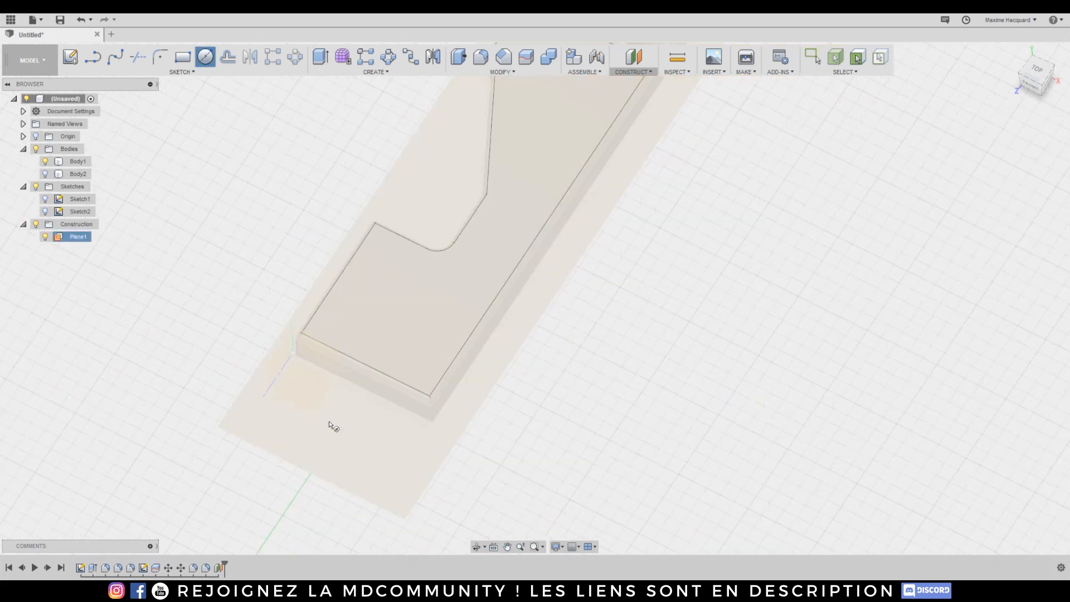
left_click(624, 159)
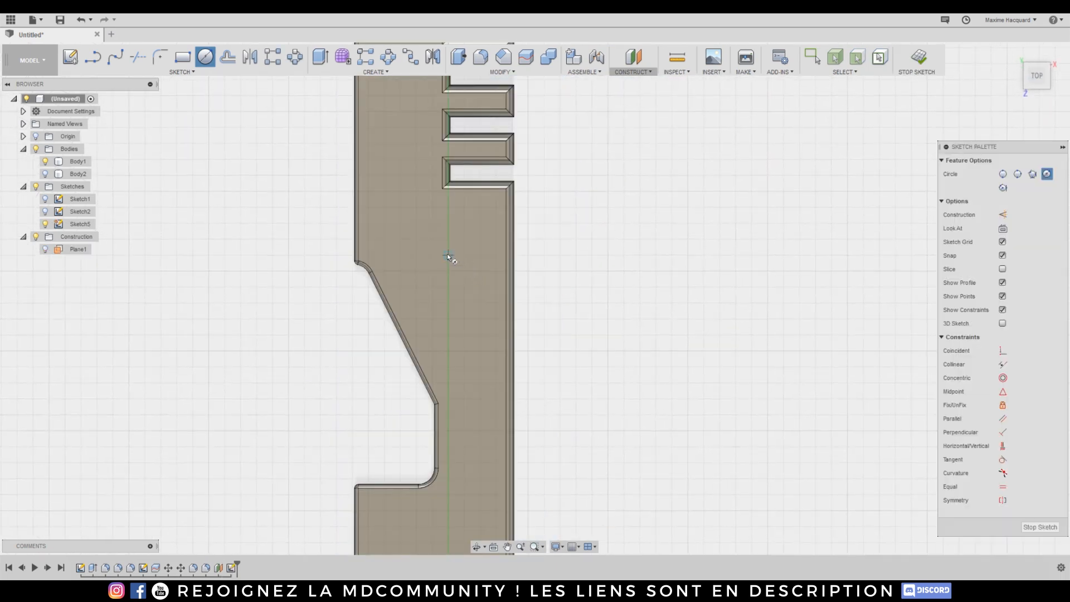
Sketch a circle on the handle's flat face, between the row of slots and the angled notch.
left_click(473, 252)
mouse_move(1038, 76)
left_mouse_down()
mouse_move(1011, 42)
mouse_move(1030, 75)
left_mouse_up()
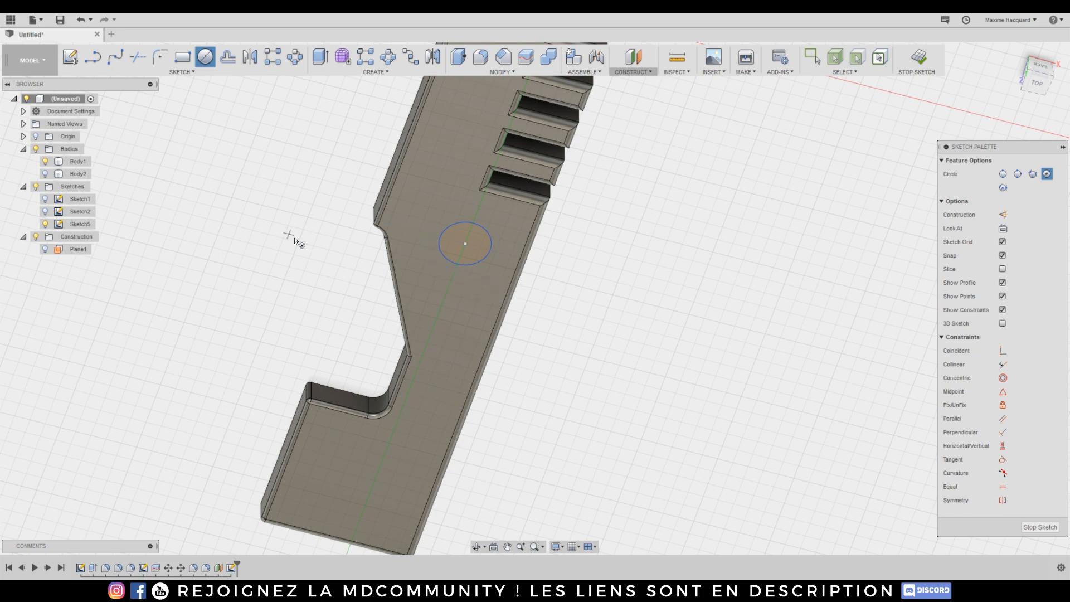
left_click_drag(1043, 102, 1036, 133)
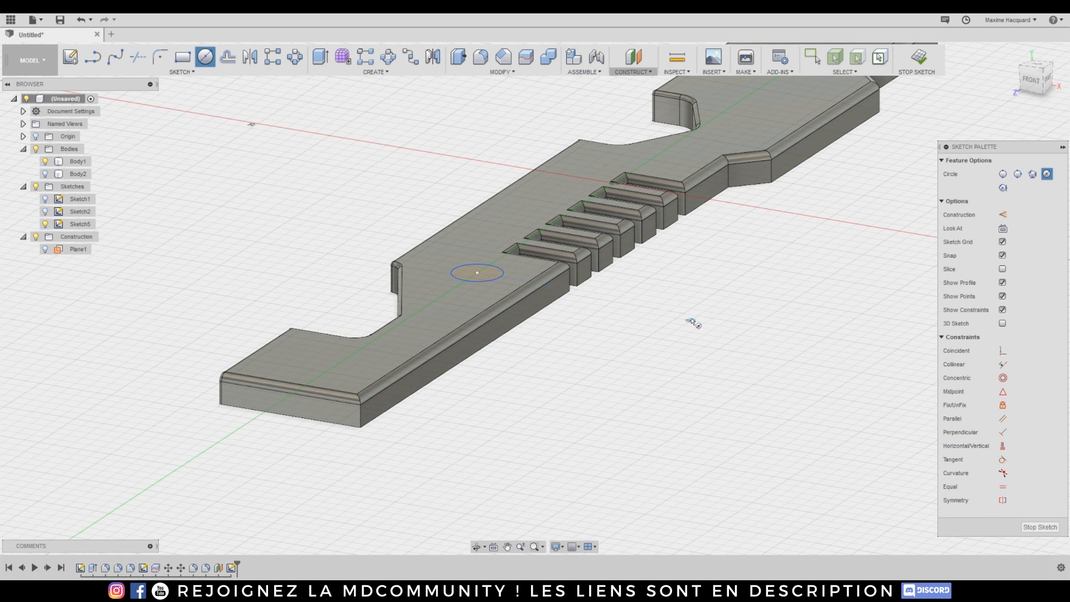
mouse_move(691, 320)
middle_mouse_down()
mouse_move(701, 315)
mouse_move(681, 362)
middle_mouse_up()
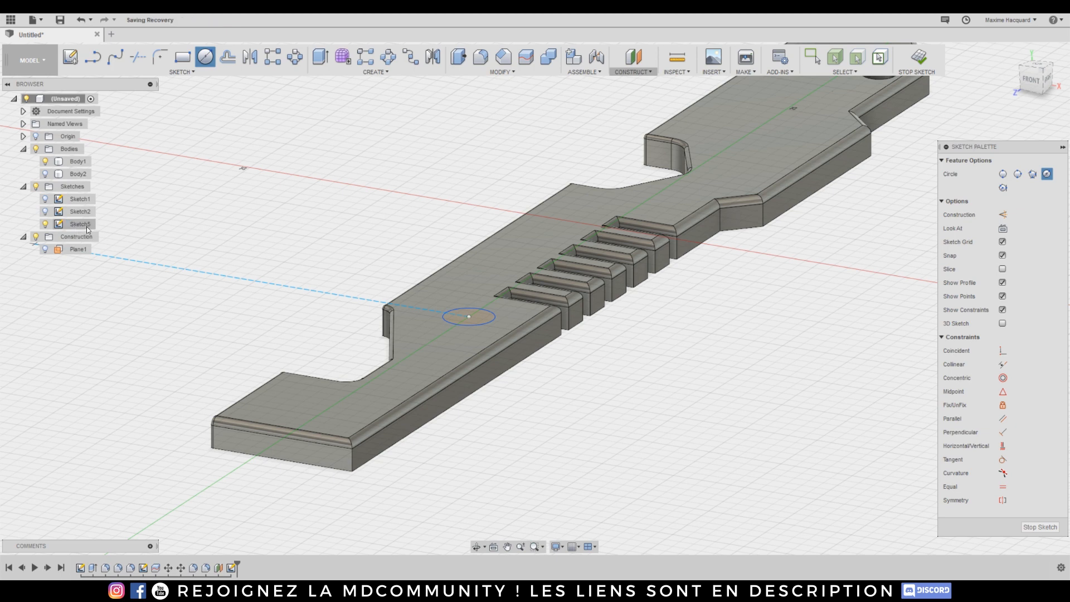
key("Escape")
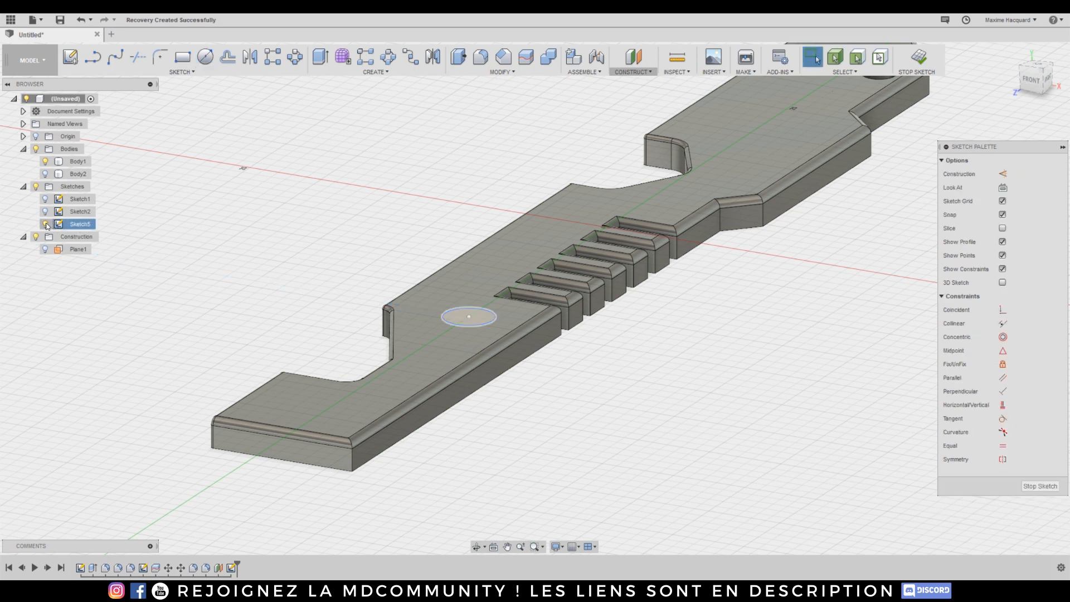
Finish the circle sketch, show Plane1 and start a new circle sketch on that plane.
left_click(205, 56)
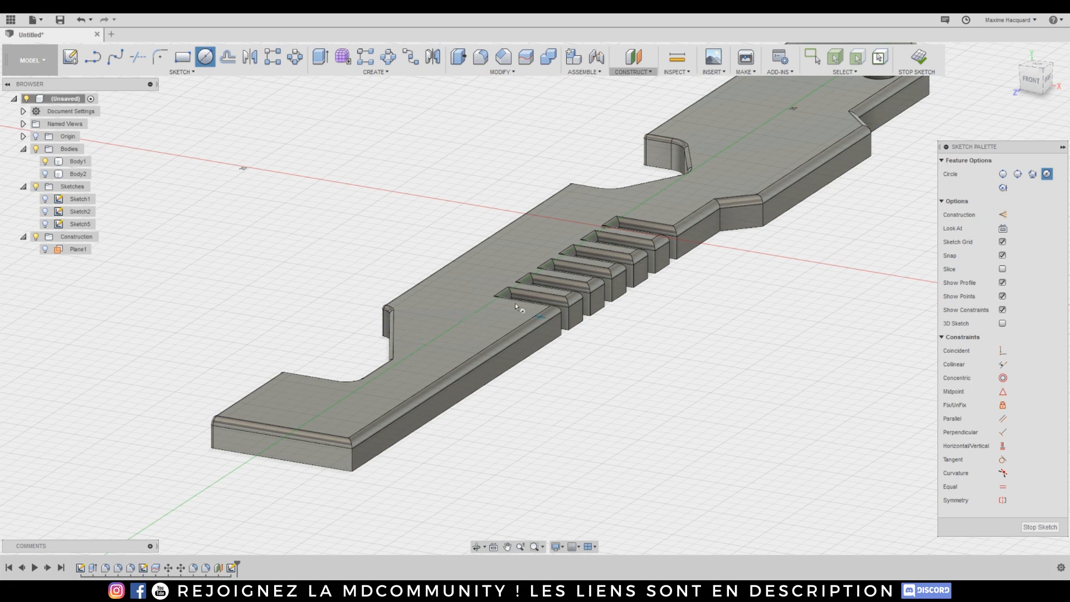
left_click(914, 65)
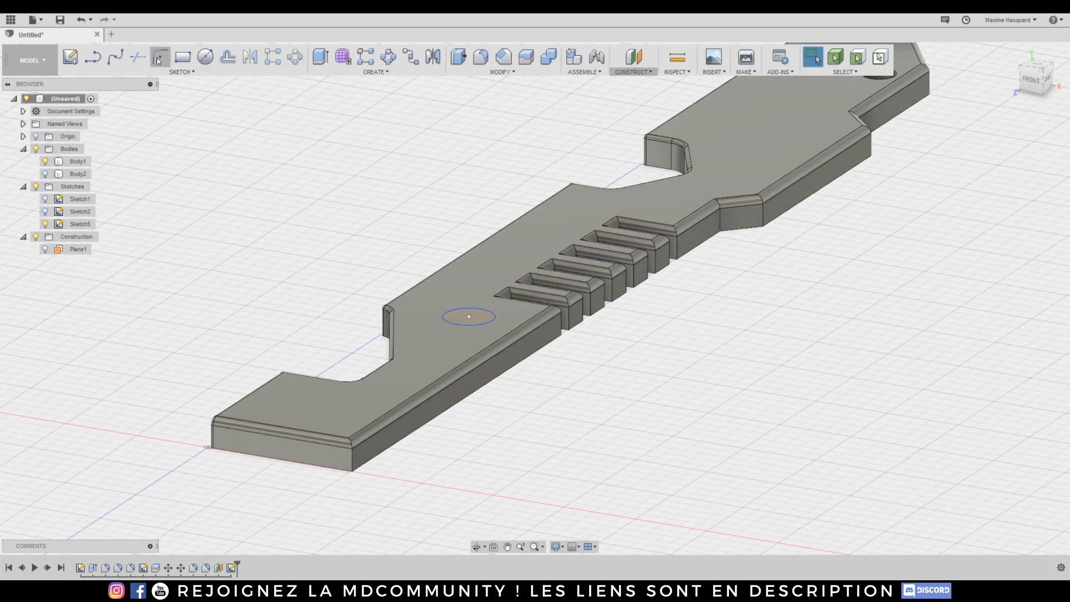
left_click(205, 56)
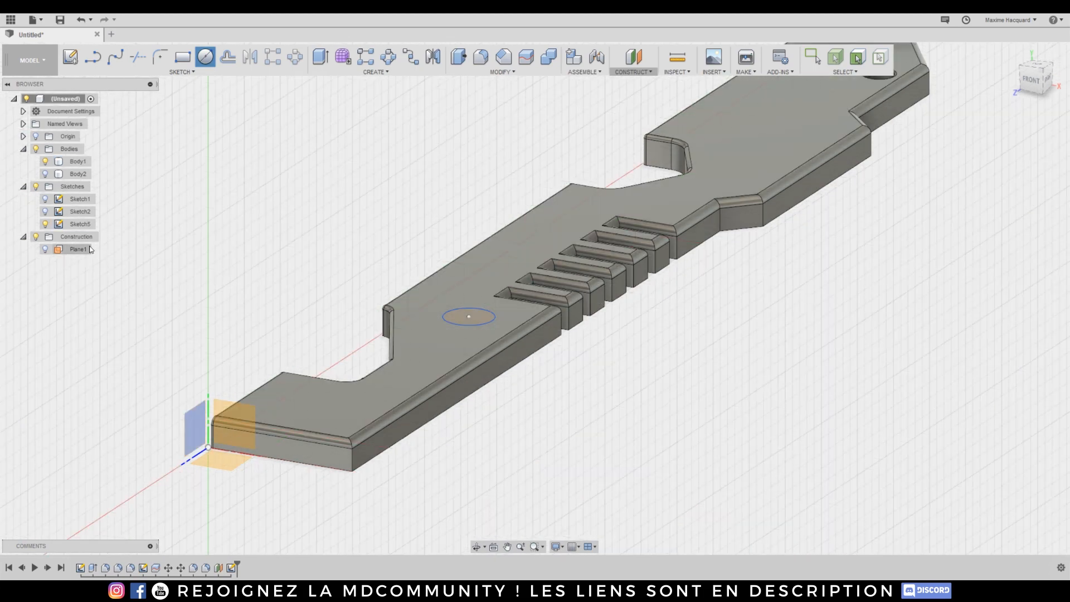
left_click(43, 250)
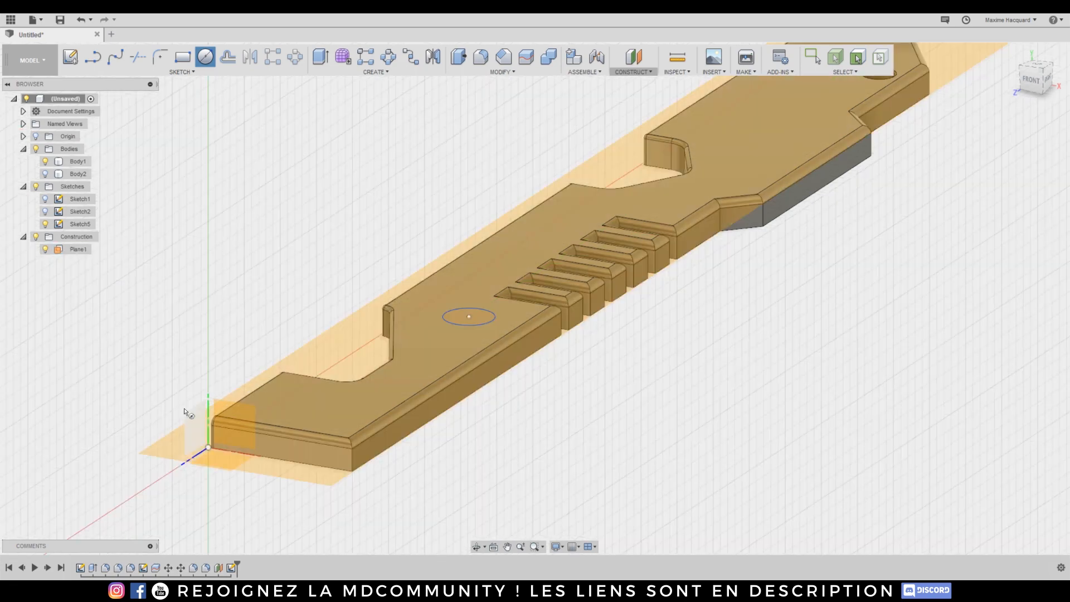
left_click(485, 333)
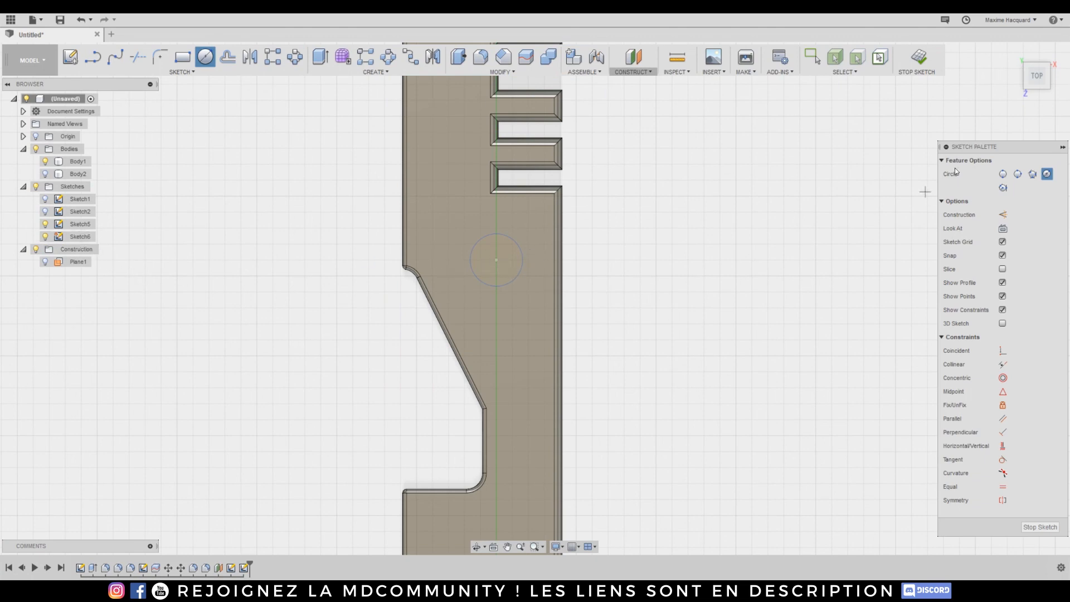
left_click_drag(1038, 79, 1007, 46)
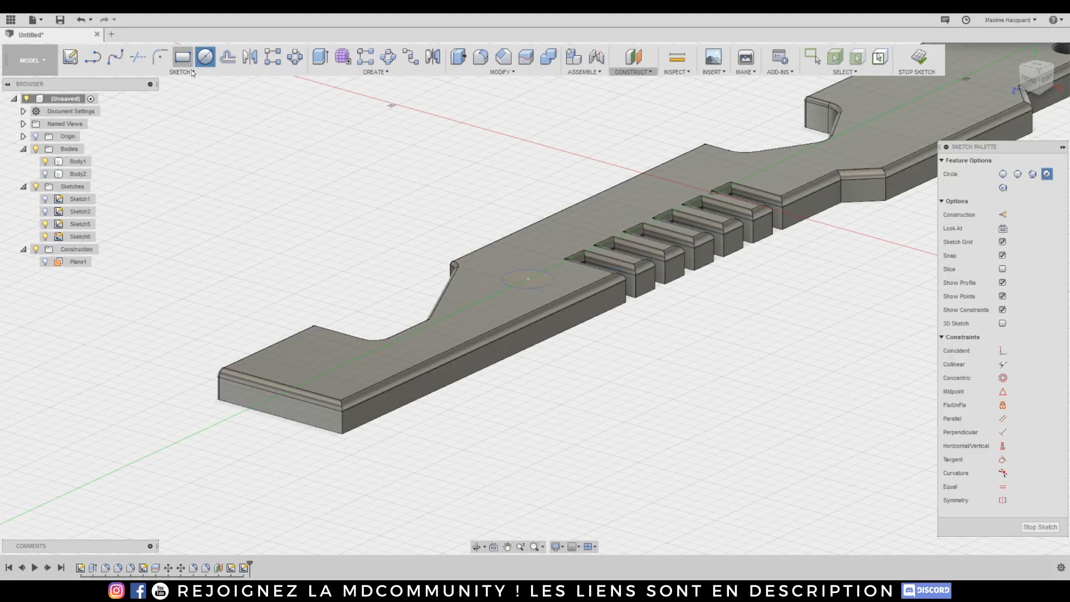
Extrude the sketched circle -1.00 mm as a cut to form a shallow round pocket in the body.
left_click(320, 57)
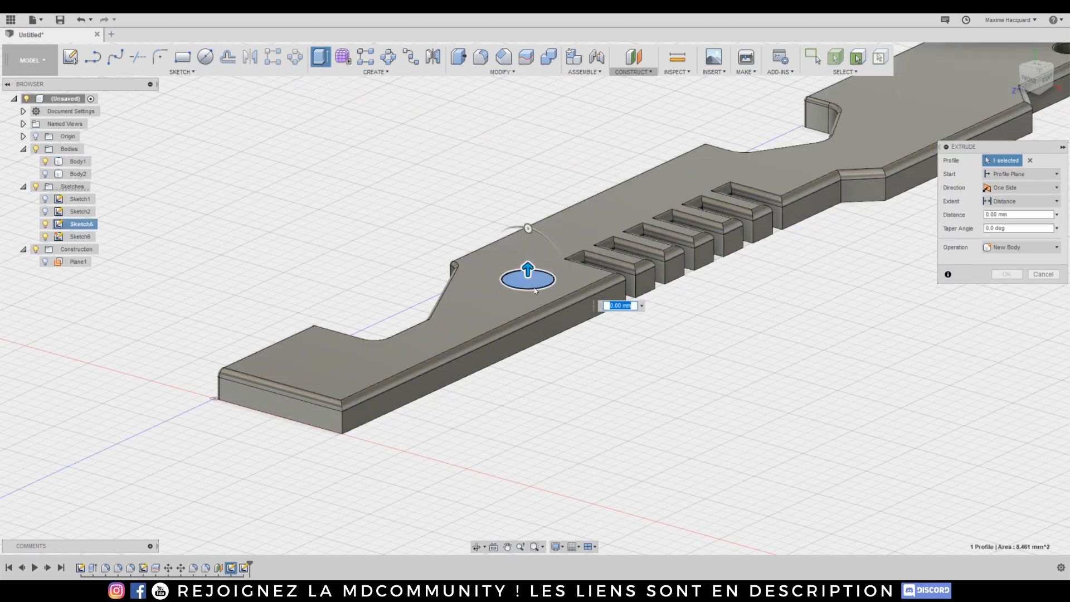
scroll(534, 287, "up", 4)
left_click_drag(517, 258, 517, 285)
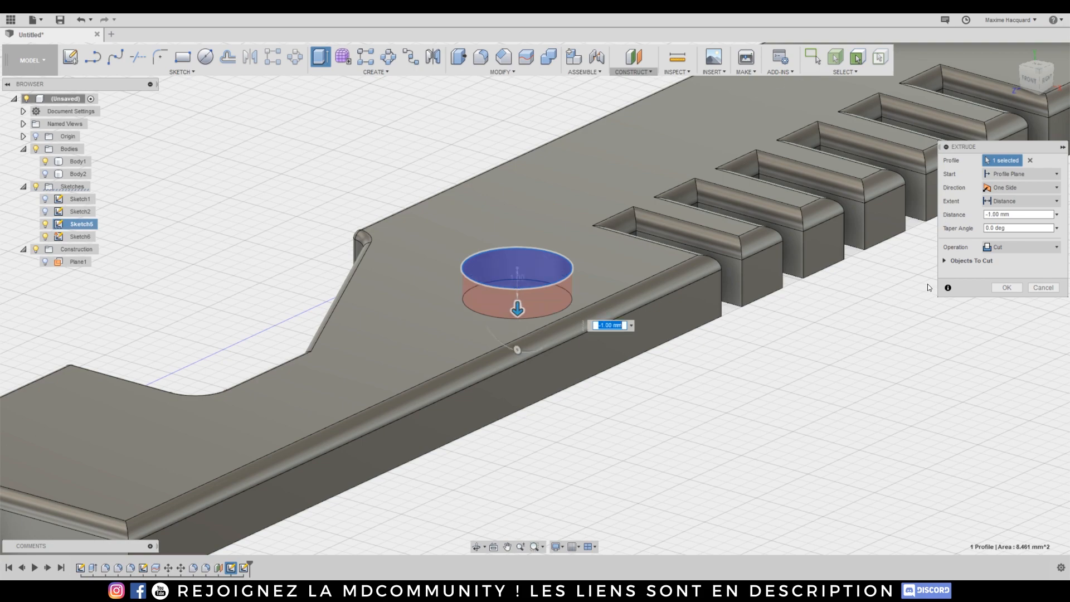
left_click(1006, 288)
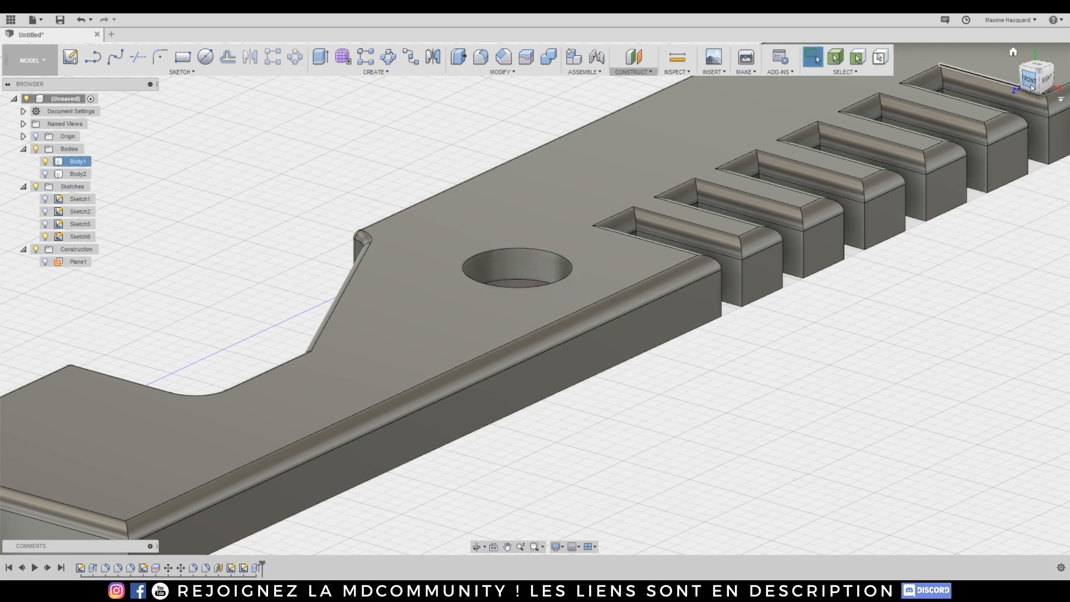
Examine the round pocket up close and its placement on the whole part.
mouse_move(1030, 83)
left_mouse_down()
mouse_move(1041, 121)
mouse_move(1039, 94)
left_mouse_up()
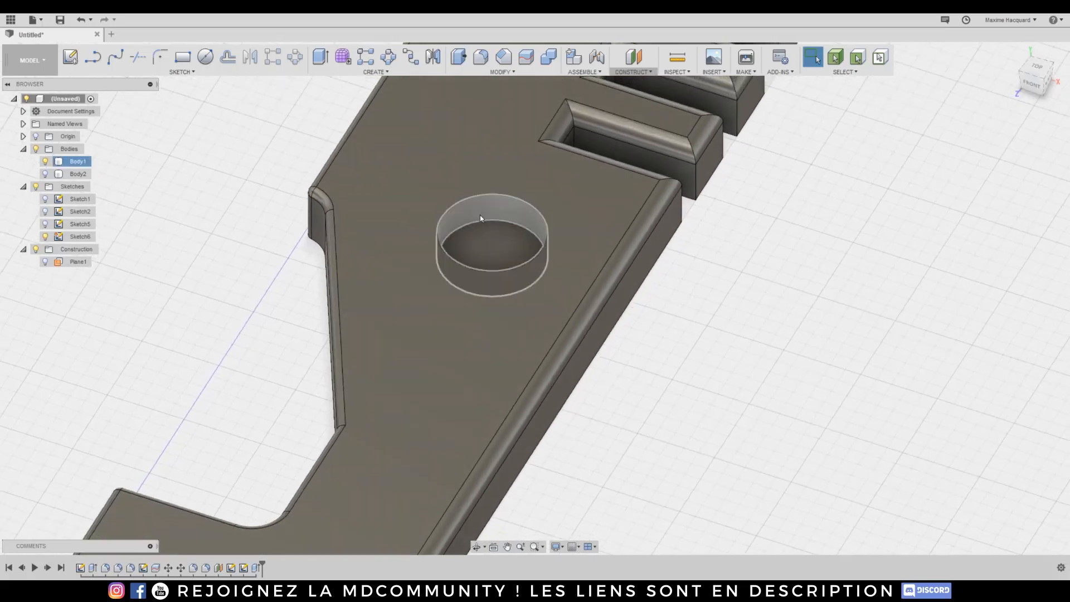
scroll(422, 276, "up", 5)
scroll(477, 260, "down", 10)
left_click(705, 246)
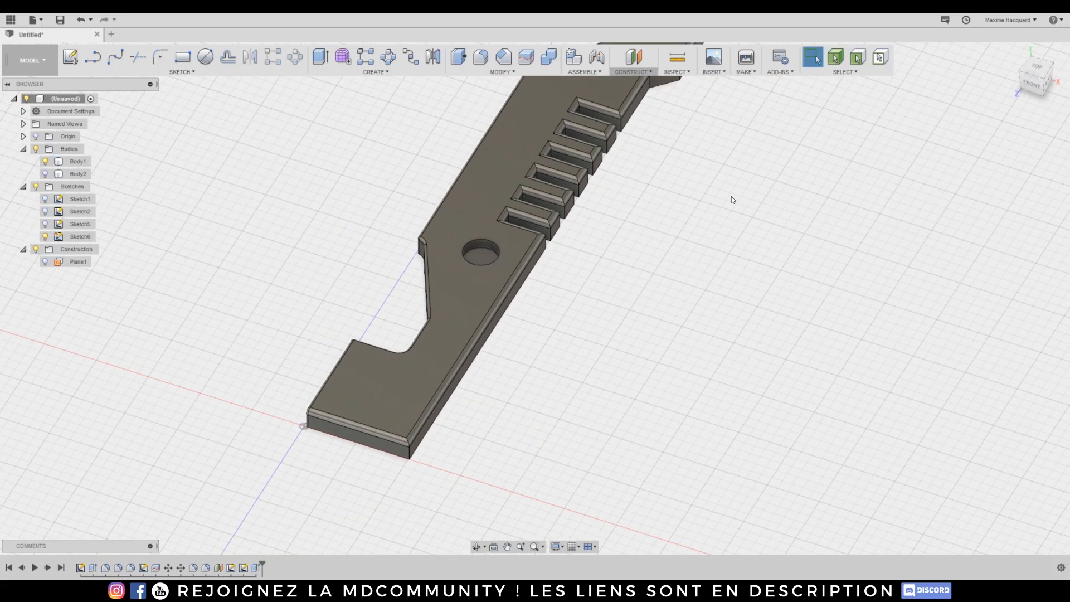
middle_click_drag(731, 197, 732, 350)
scroll(495, 403, "down", 5)
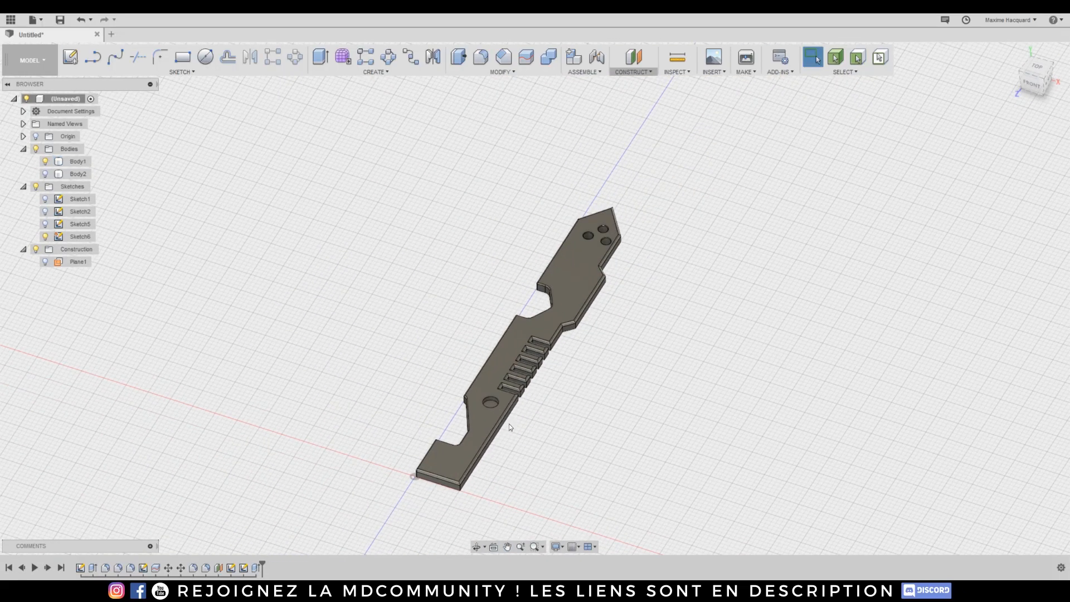
left_click(491, 404)
scroll(490, 400, "up", 8)
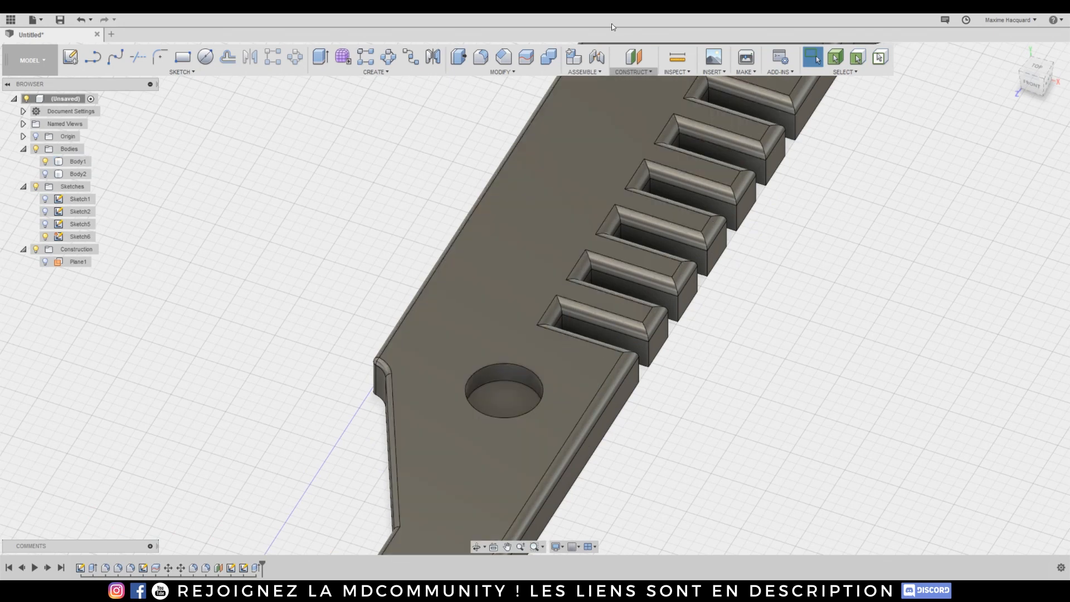
Offset the pocket's circular edge 0.25 mm inward in a new sketch on the part's flat face.
left_click(227, 57)
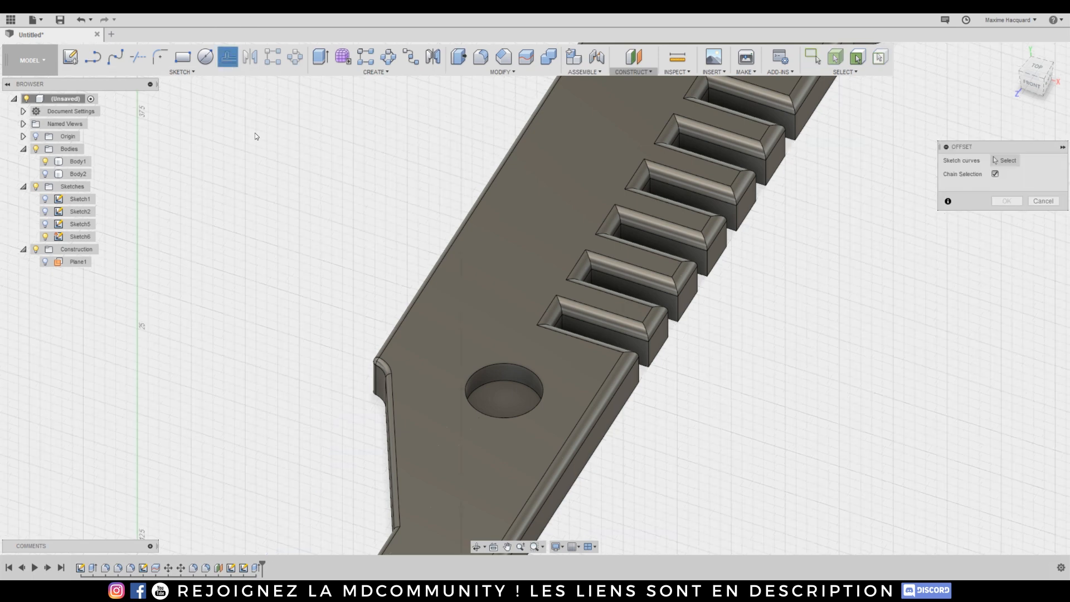
left_click(544, 396)
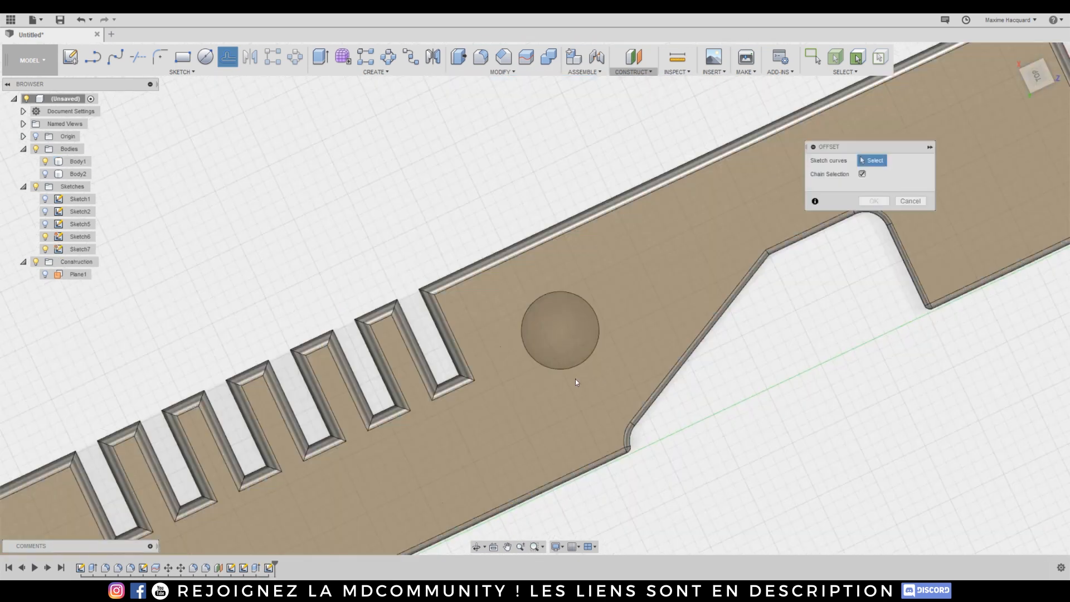
left_click(591, 313)
left_click_drag(612, 294, 587, 311)
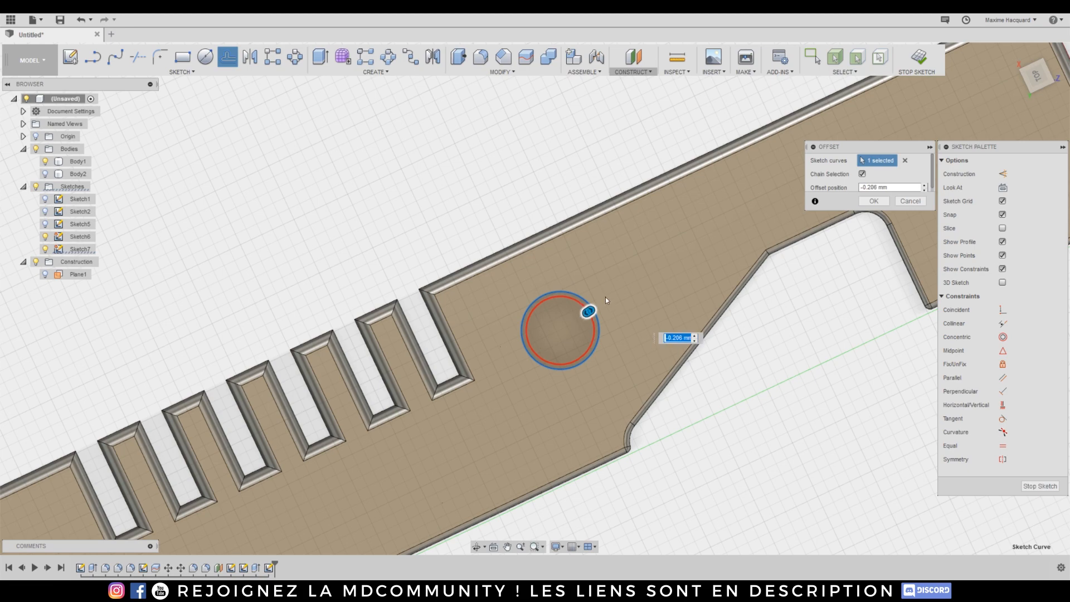
type("-0.25")
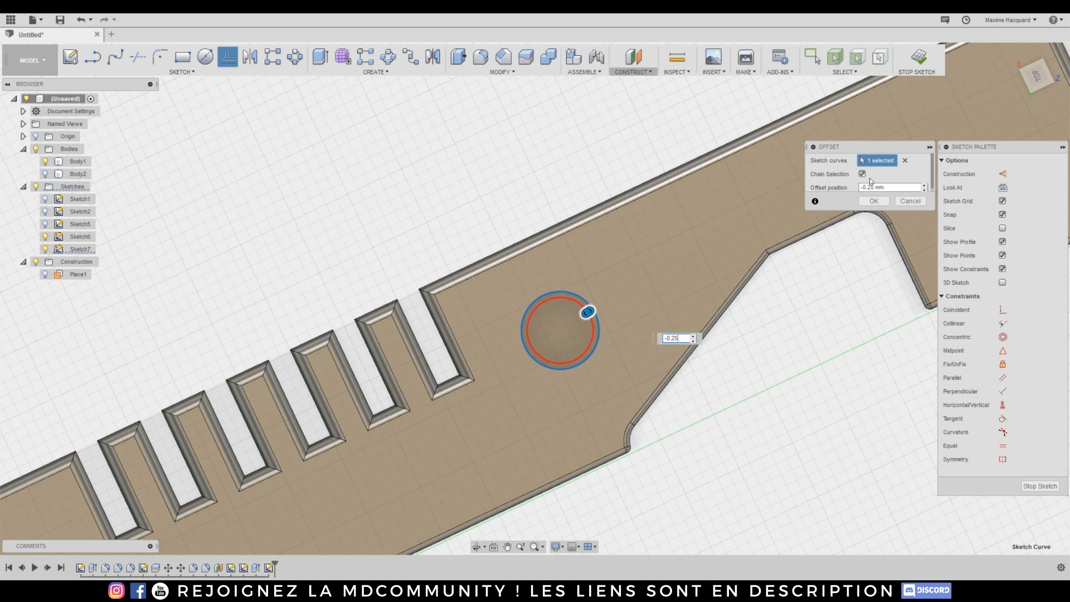
left_click(873, 201)
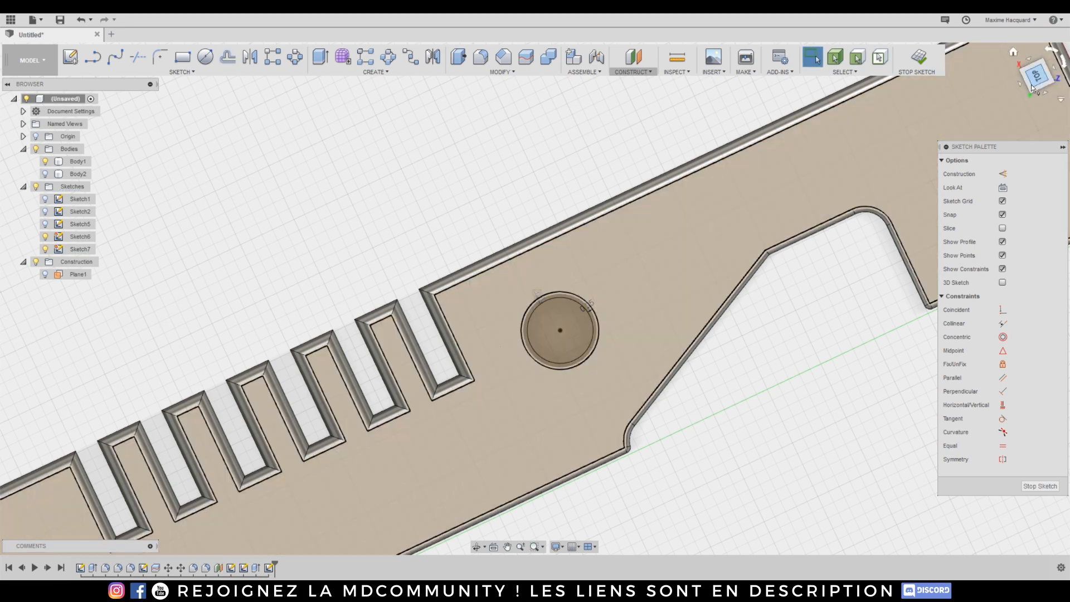
Extrude the inner offset circle -1.00 mm into the pocket with the Join operation to form a central disc.
left_click(1035, 76)
scroll(606, 276, "up", 2)
scroll(601, 289, "down", 8)
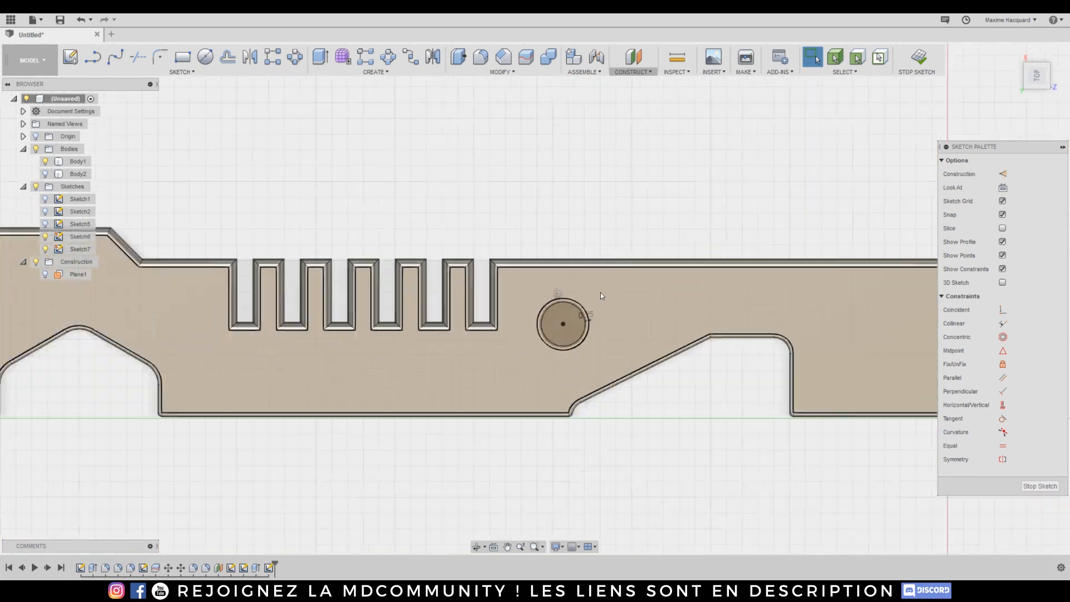
scroll(604, 303, "up", 6)
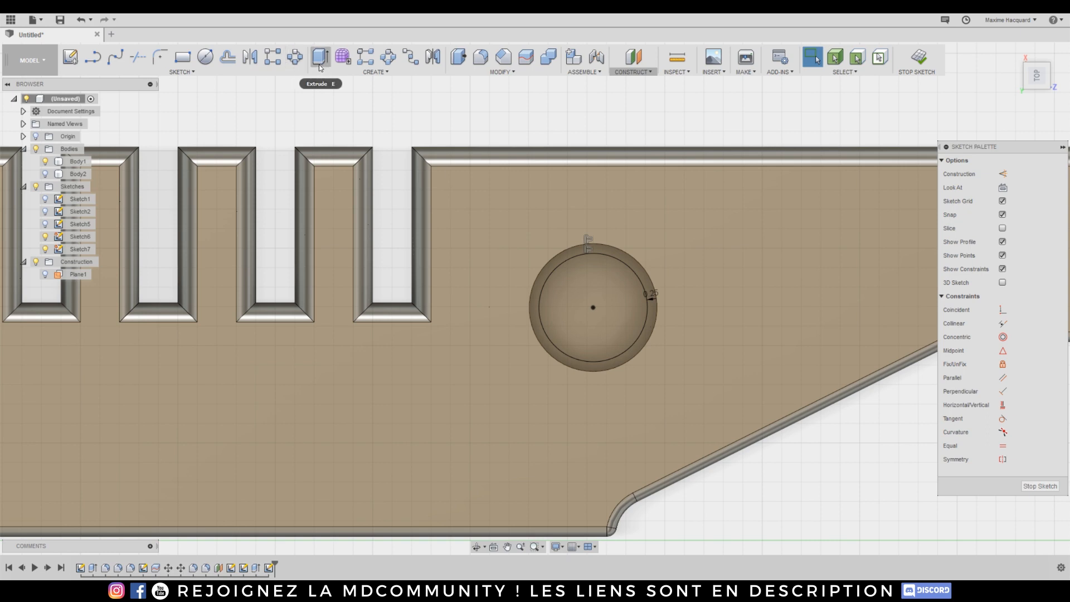
left_click(320, 67)
left_click(1048, 87)
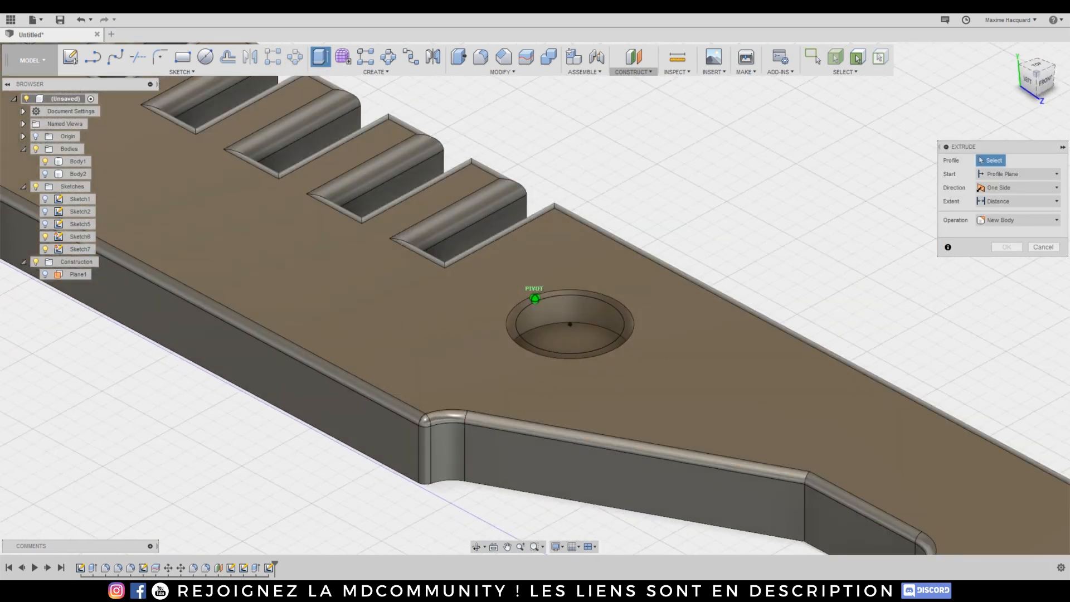
left_click_drag(1039, 83, 1034, 76)
left_click(581, 332)
left_click_drag(566, 310, 566, 366)
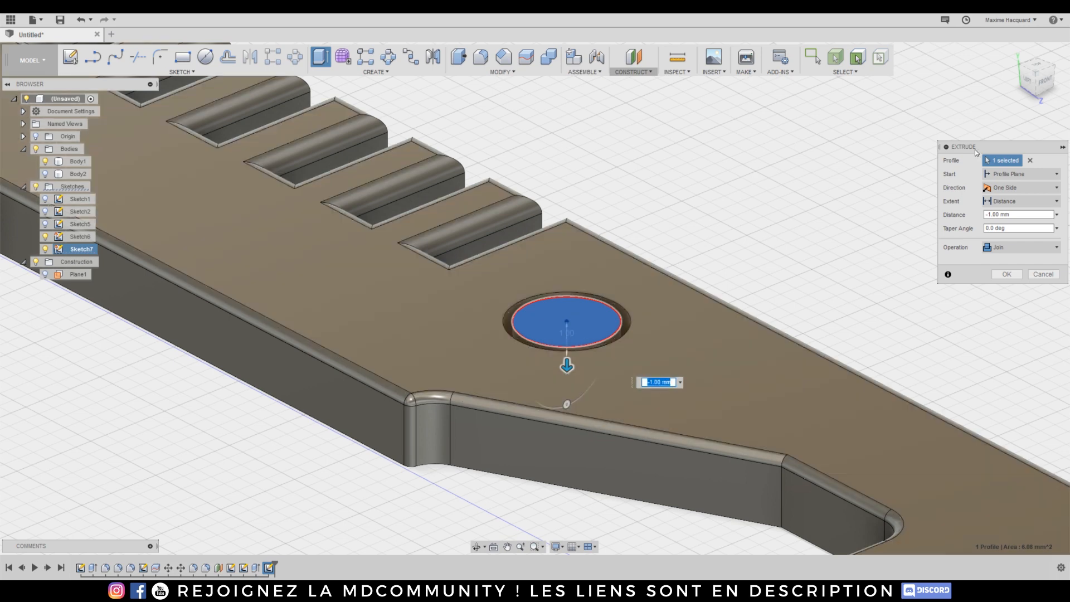
left_click_drag(1037, 80, 1035, 94)
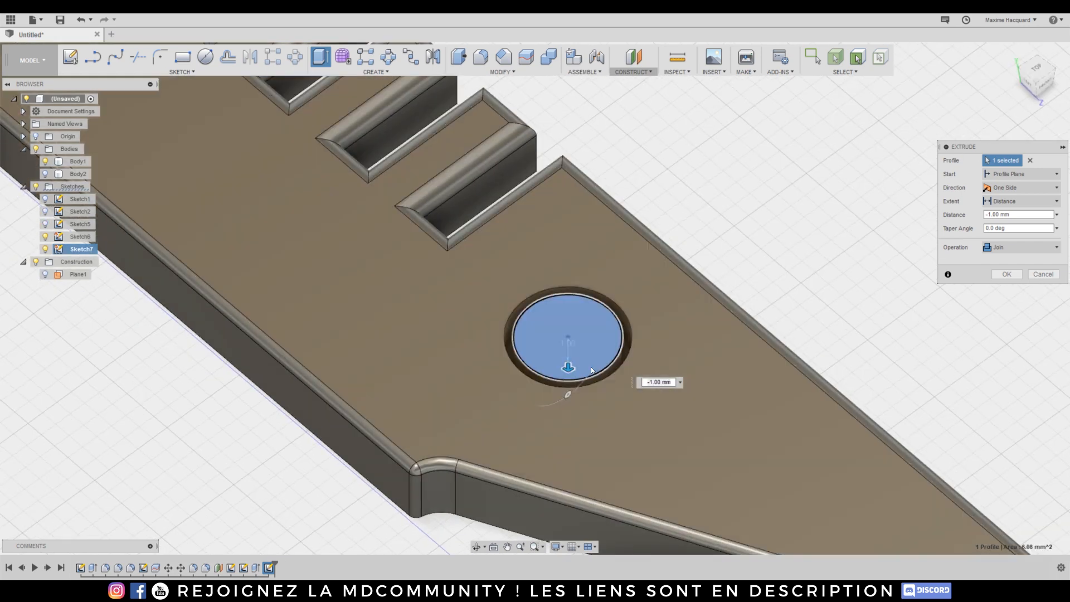
mouse_move(567, 367)
left_mouse_down()
mouse_move(561, 440)
mouse_move(568, 359)
left_mouse_up()
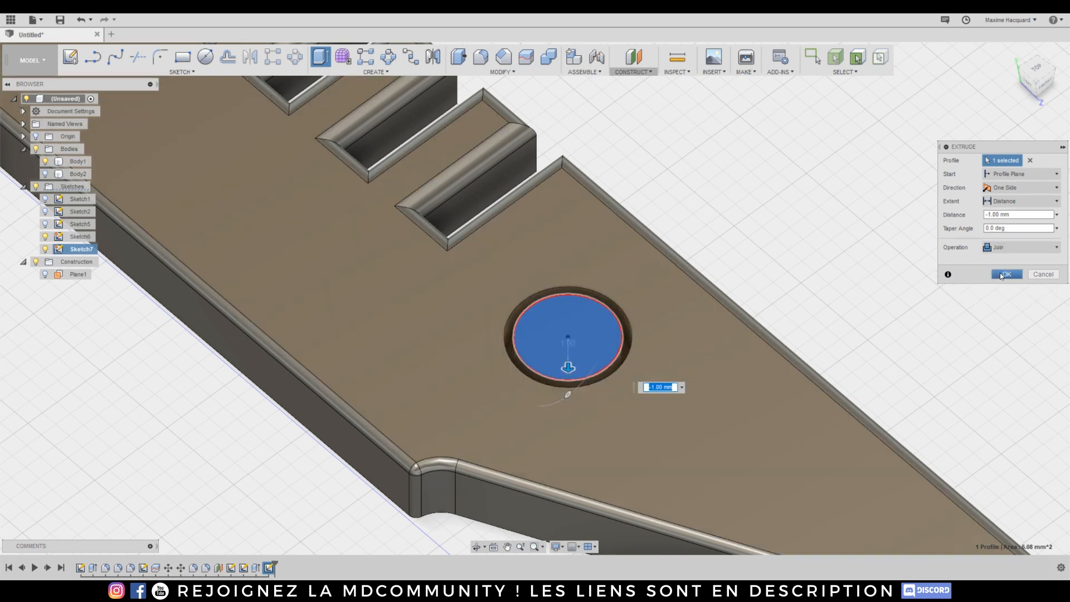
left_click(1003, 251)
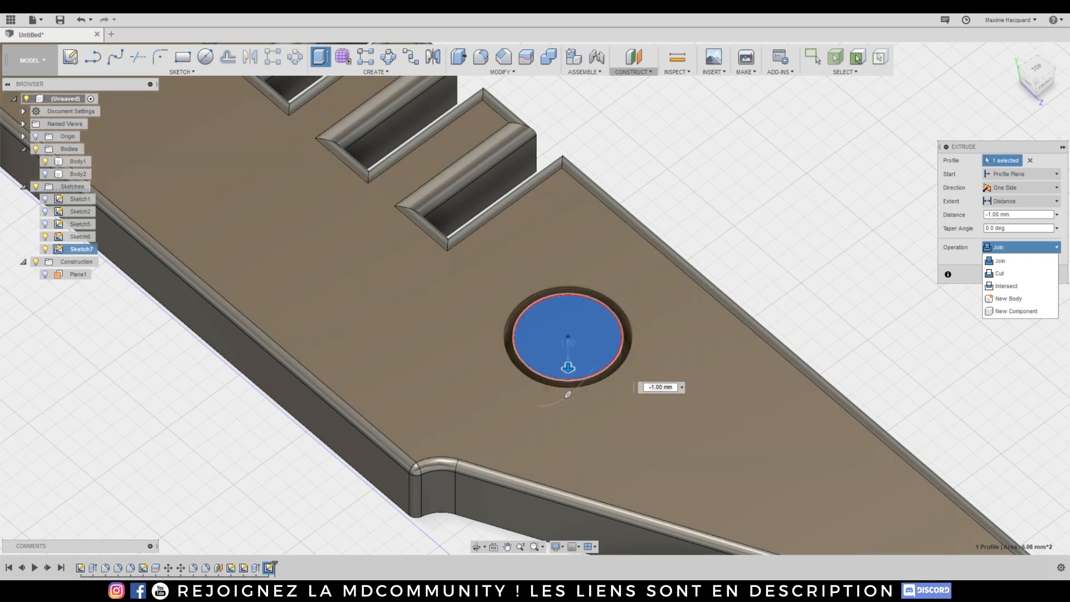
left_click(990, 248)
left_click(997, 273)
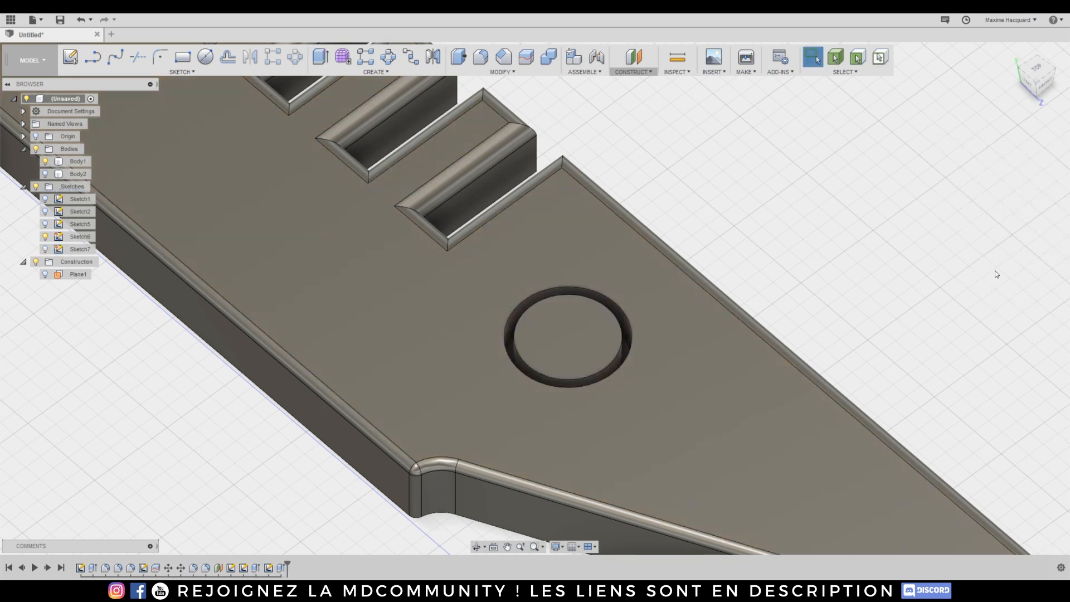
Fillet the pocket's outer rim with a 0.2 mm radius.
left_click(481, 56)
left_click(573, 288)
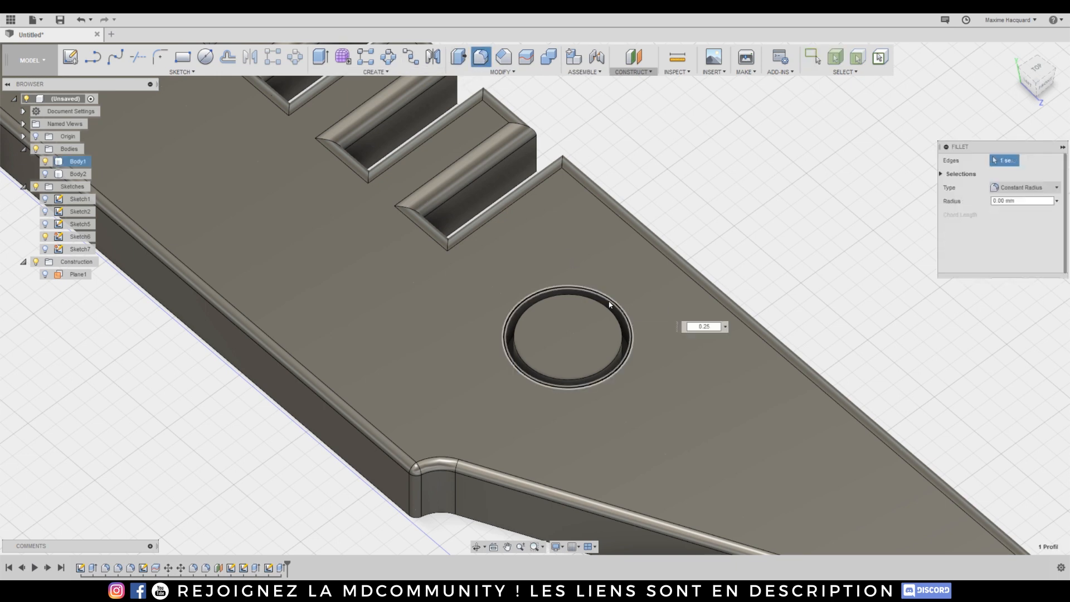
type("0.2")
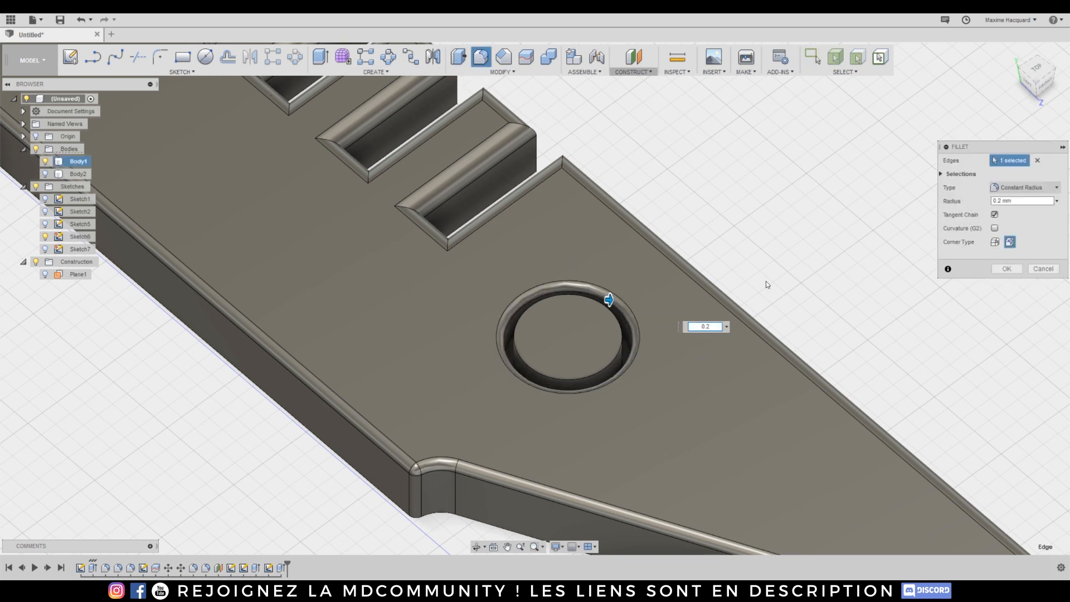
left_click(1006, 269)
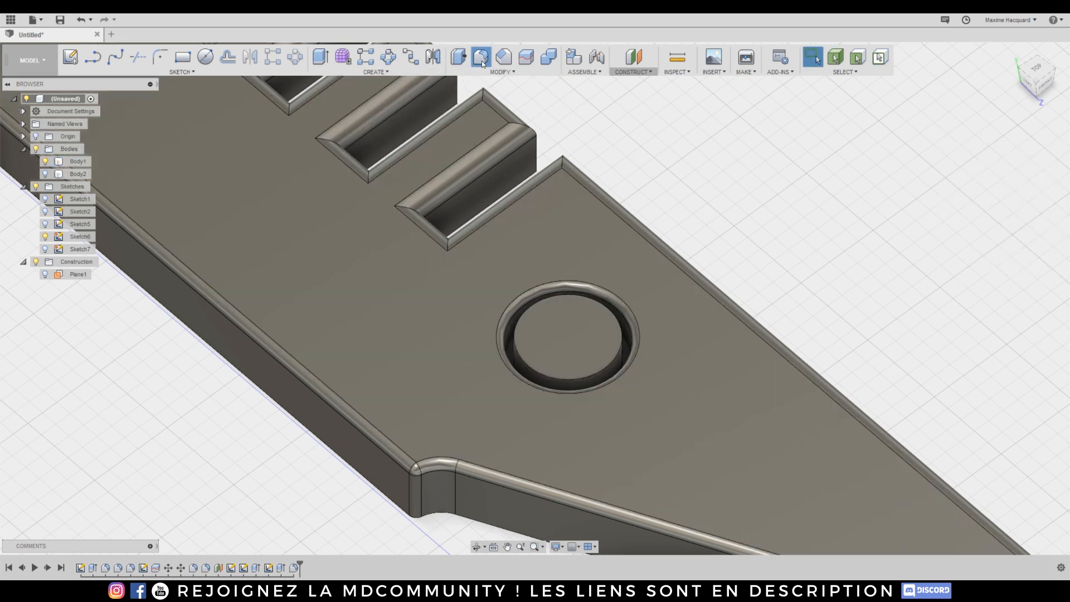
Fillet the top edge of the central disc inside the round pocket with a 0.8 mm radius.
left_click(482, 61)
left_click(622, 334)
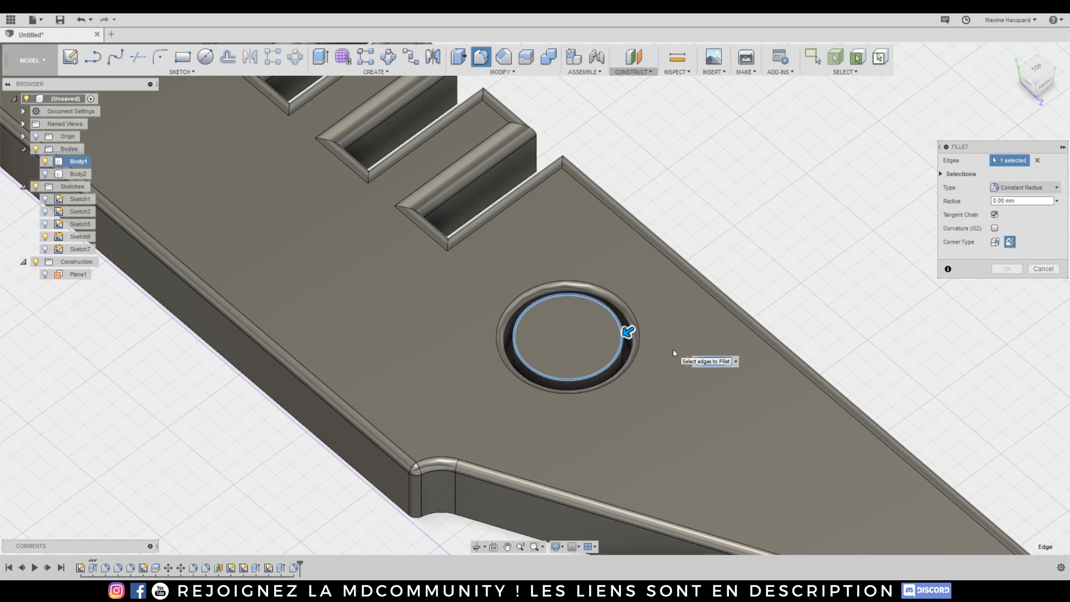
type("1")
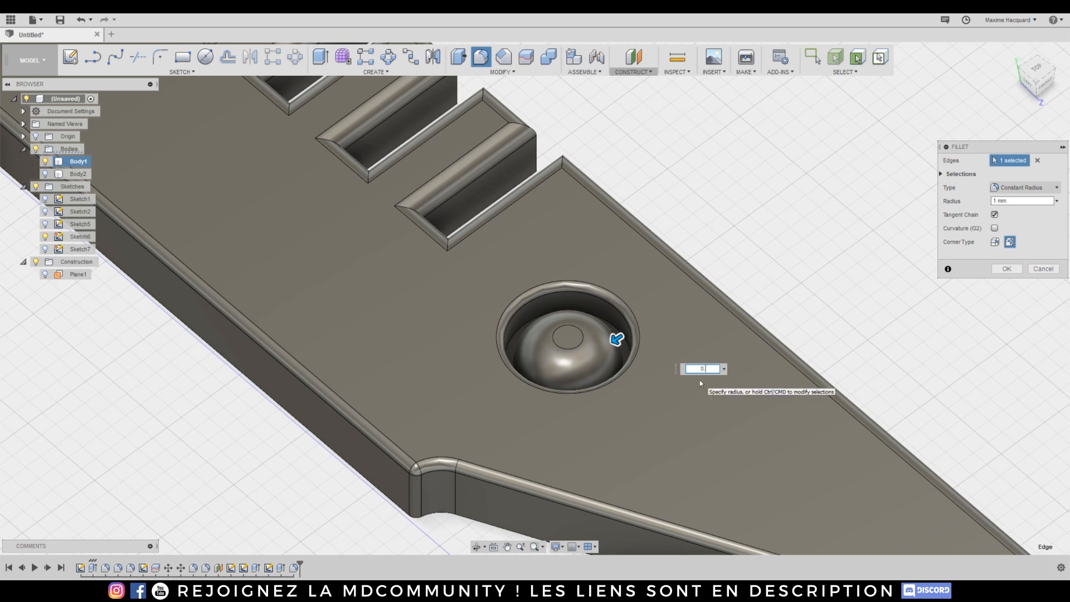
type("0.8")
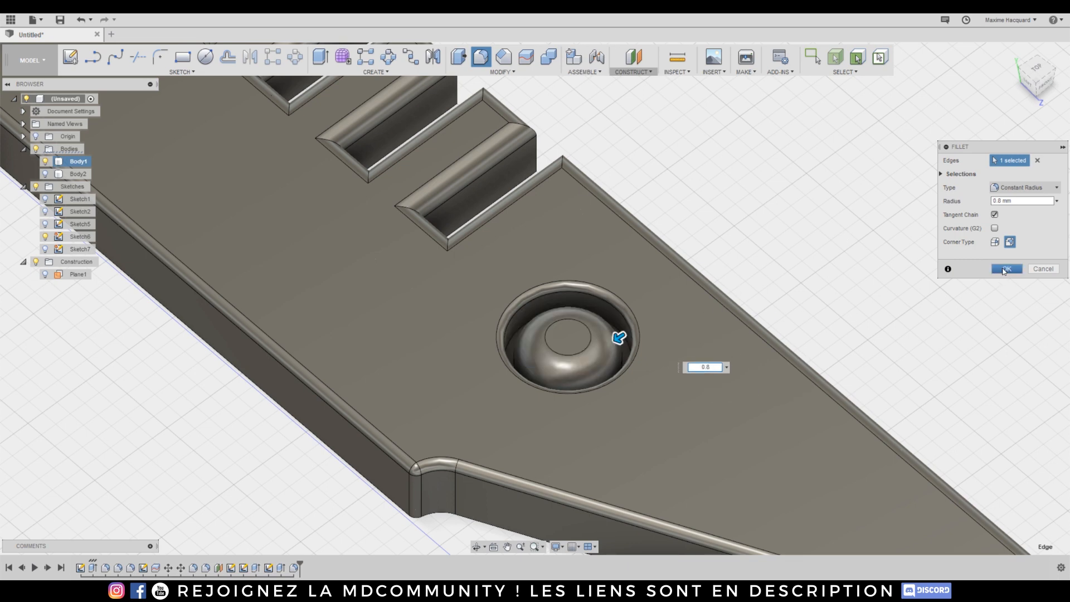
left_click(1004, 269)
Sketch a thin horizontal rectangle on the flat top of the part, between the three holes and the large notch, near the stepped edge.
scroll(817, 306, "down", 10)
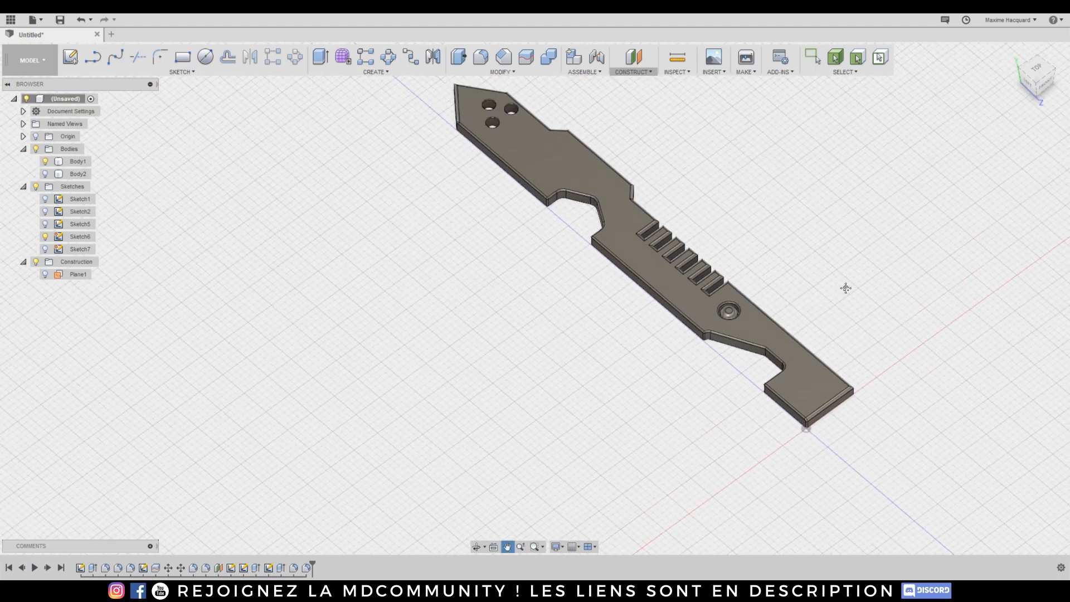
middle_click_drag(846, 288, 837, 332)
left_click(1045, 76)
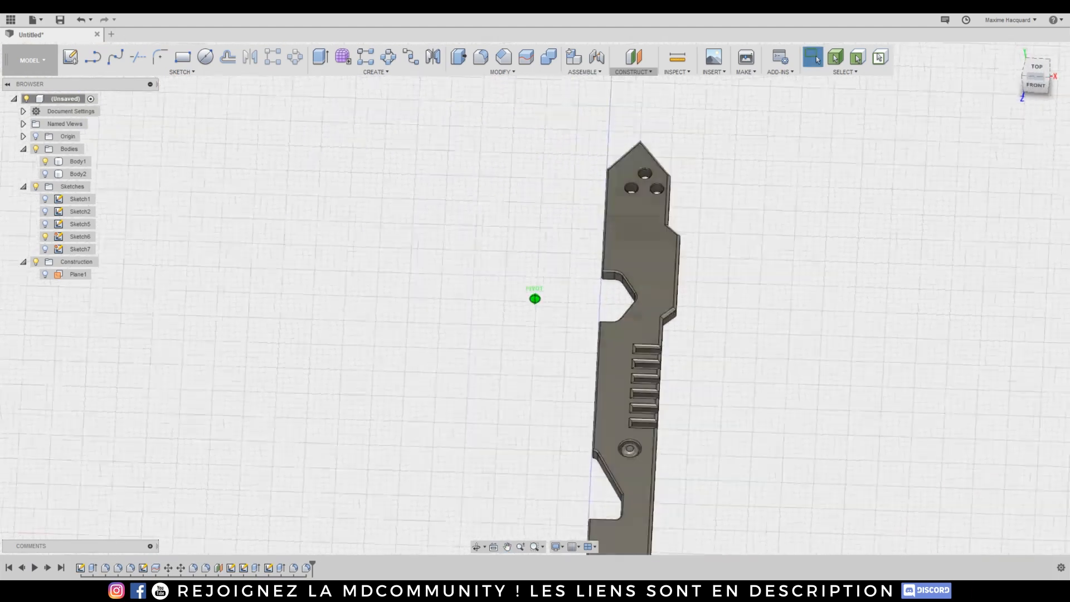
middle_click_drag(557, 312, 628, 273, "shift")
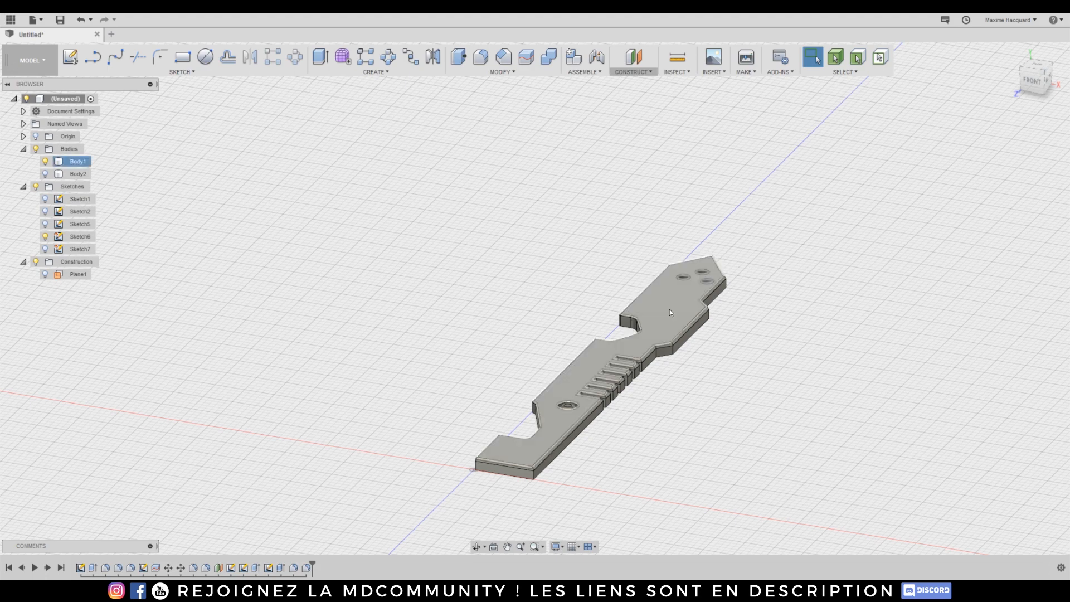
middle_click_drag(1019, 143, 804, 229, "shift")
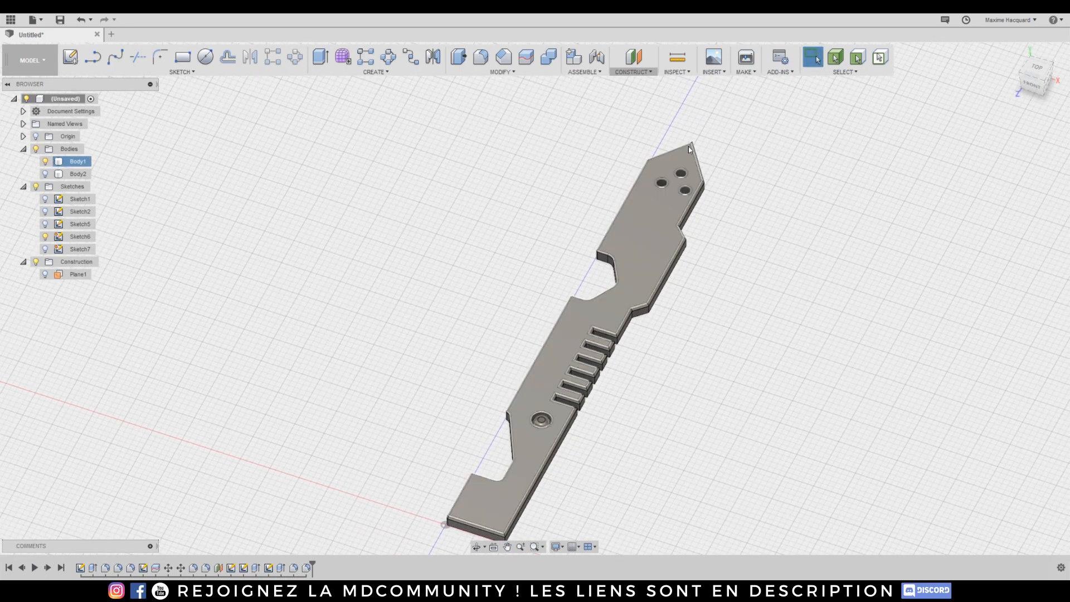
scroll(636, 241, "up", 5)
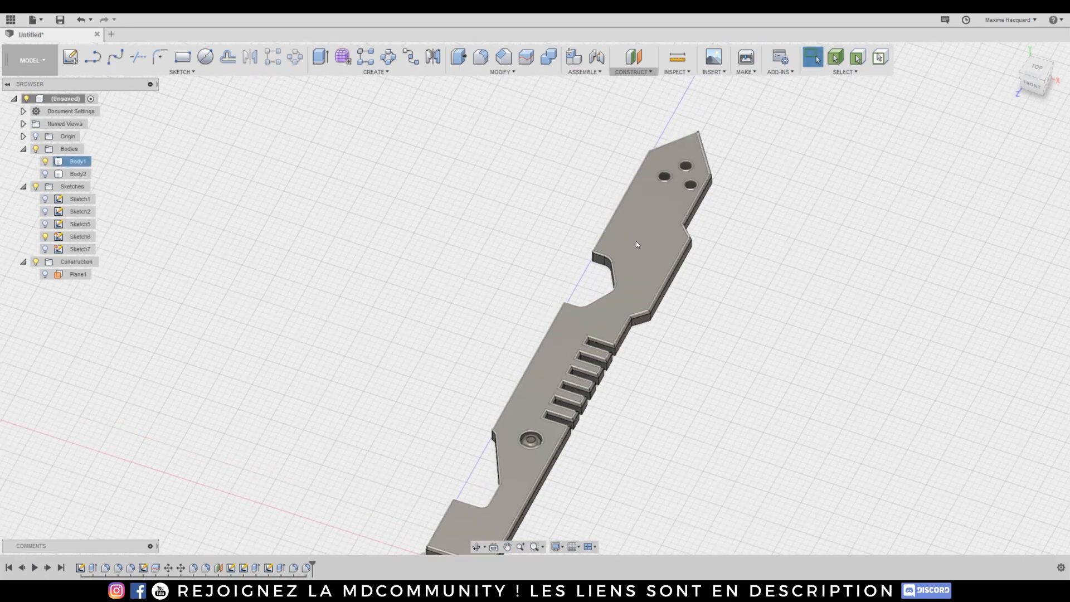
left_click(180, 59)
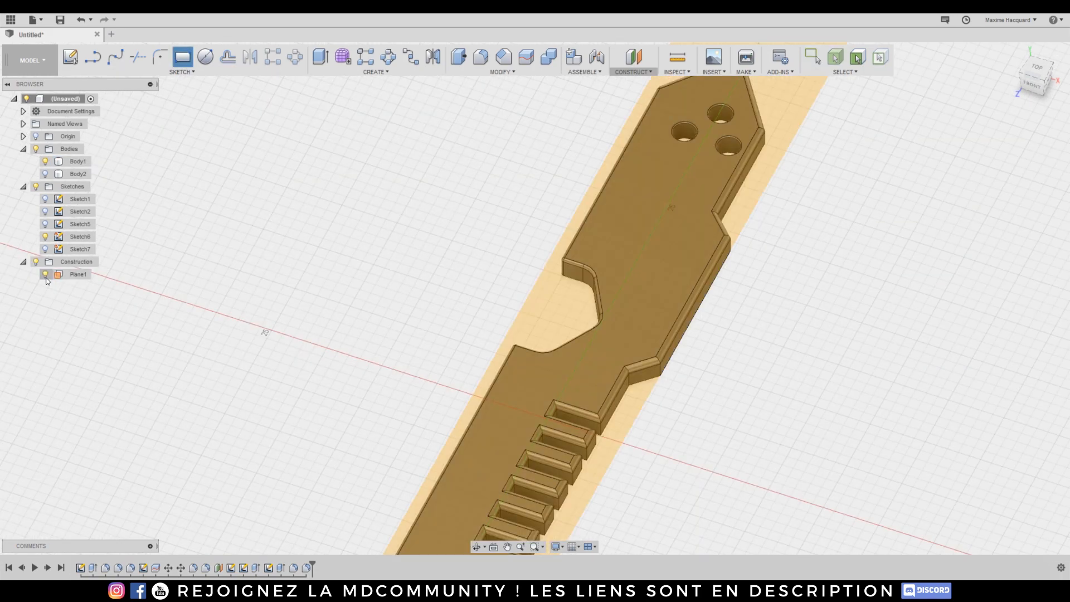
left_click(48, 274)
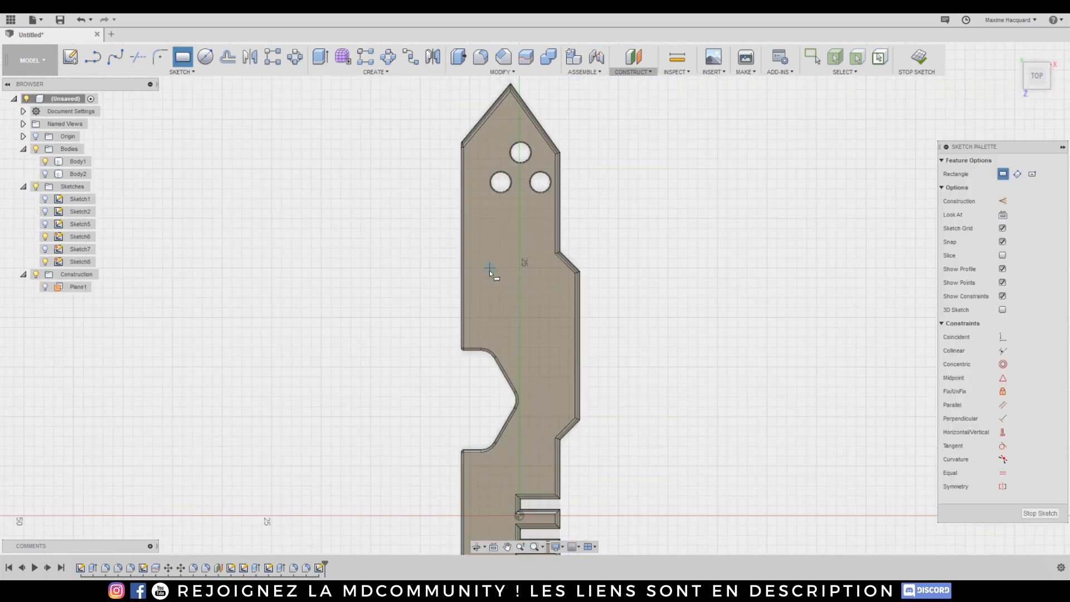
scroll(490, 269, "up", 2)
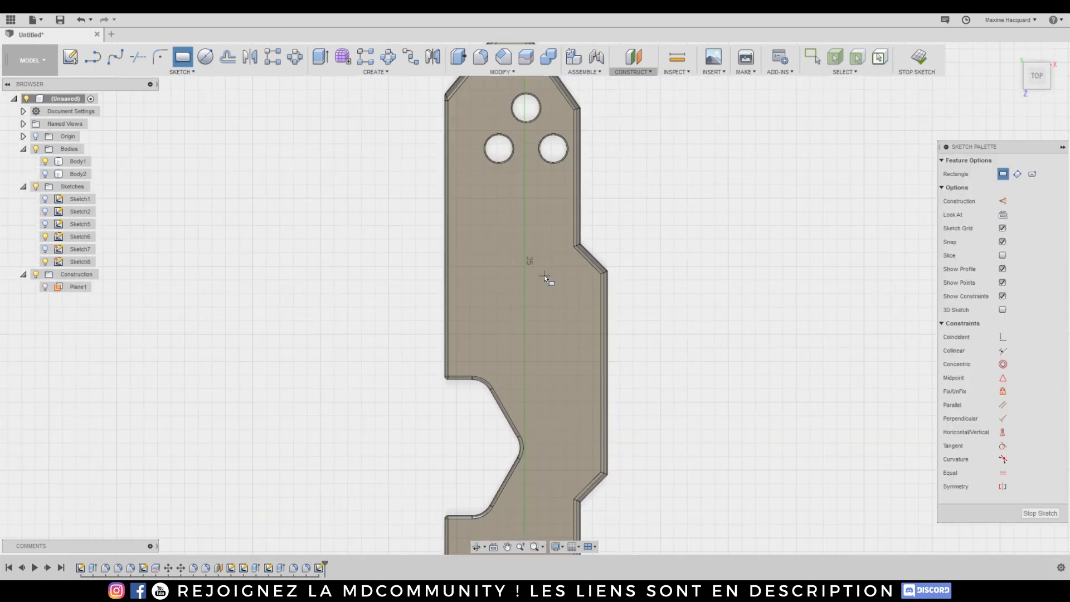
scroll(542, 277, "up", 3)
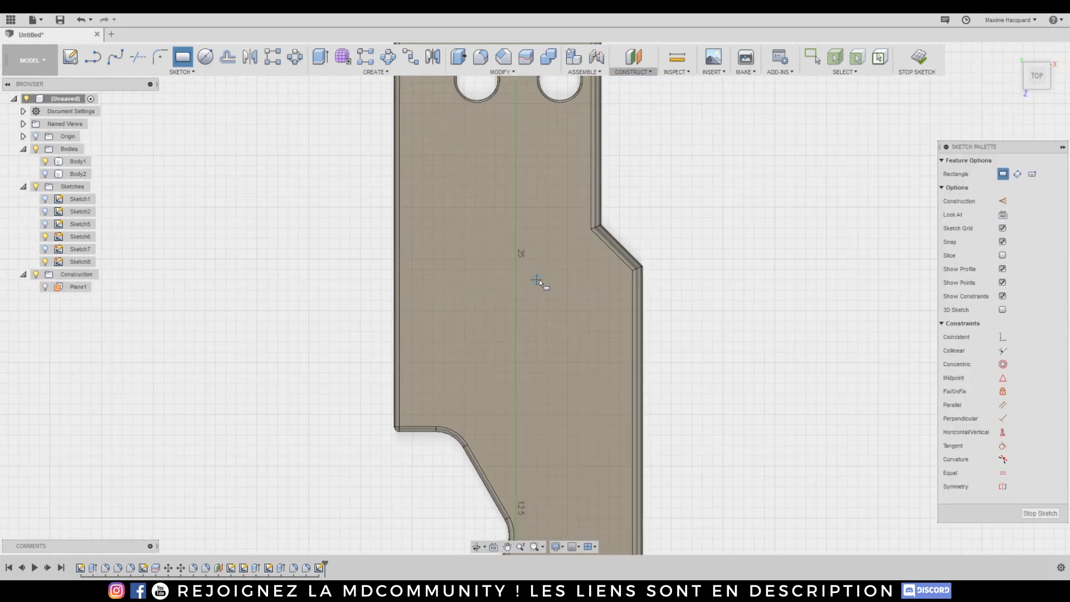
left_click(537, 280)
left_click(615, 289)
Pattern the thin rectangle's four lines down the part with a quantity of 6 over an extent of -7.00 mm.
left_click(275, 63)
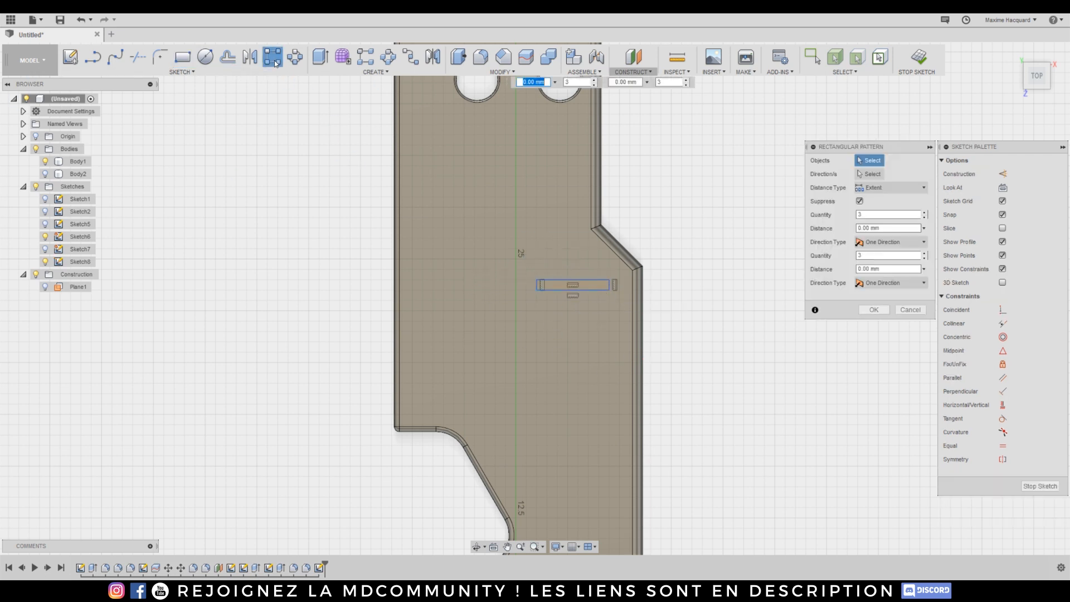
left_click(586, 280)
left_click(608, 285)
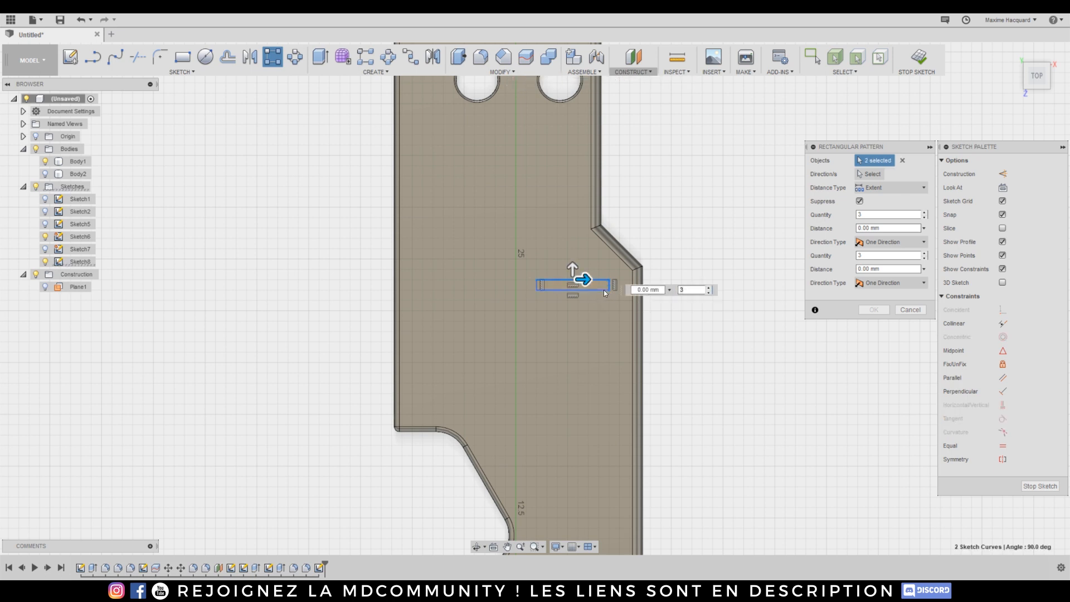
left_click(597, 289)
left_click(536, 286)
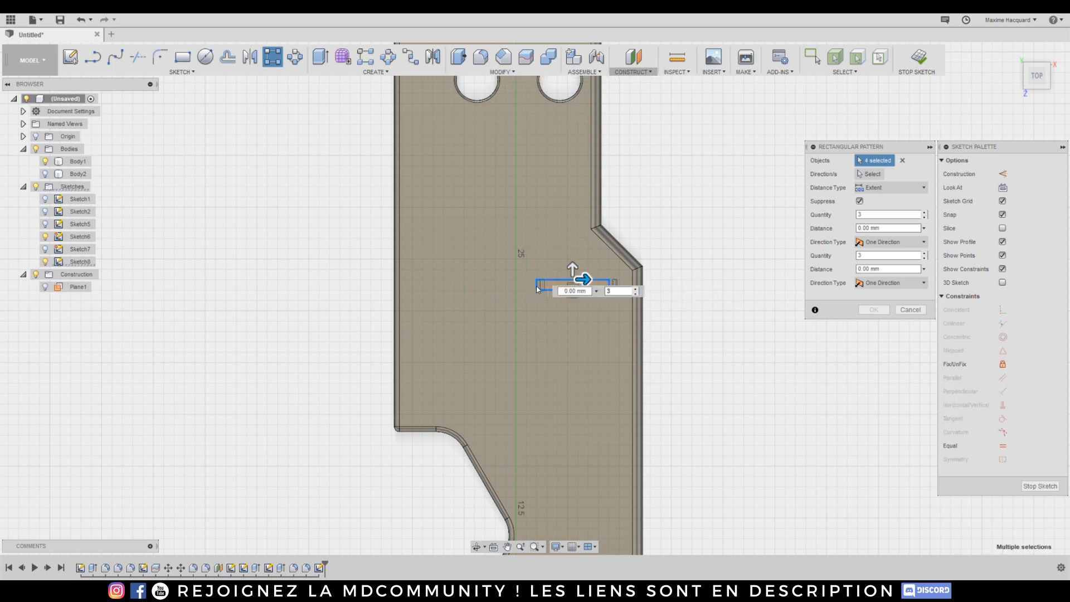
middle_click_drag(743, 368, 726, 246)
left_click_drag(557, 147, 556, 315)
left_click(924, 253)
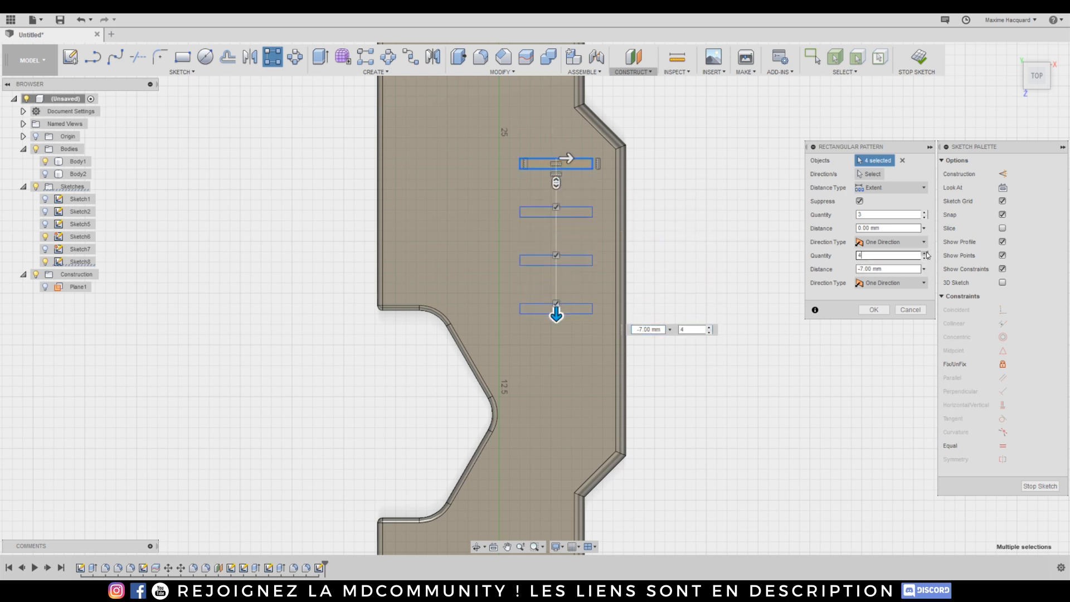
left_click(924, 253)
left_click(924, 253)
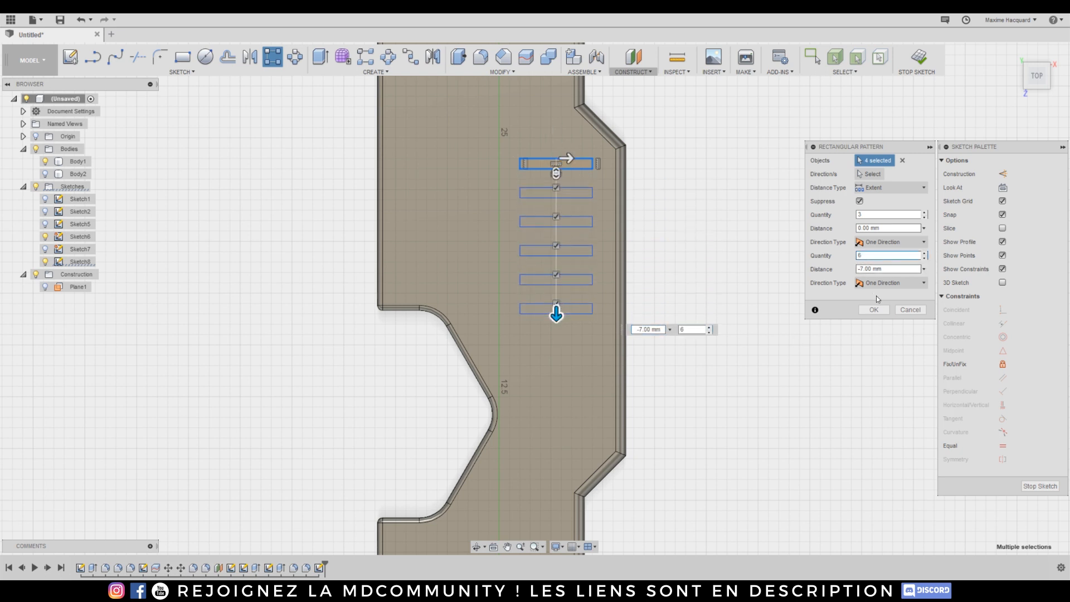
left_click(872, 310)
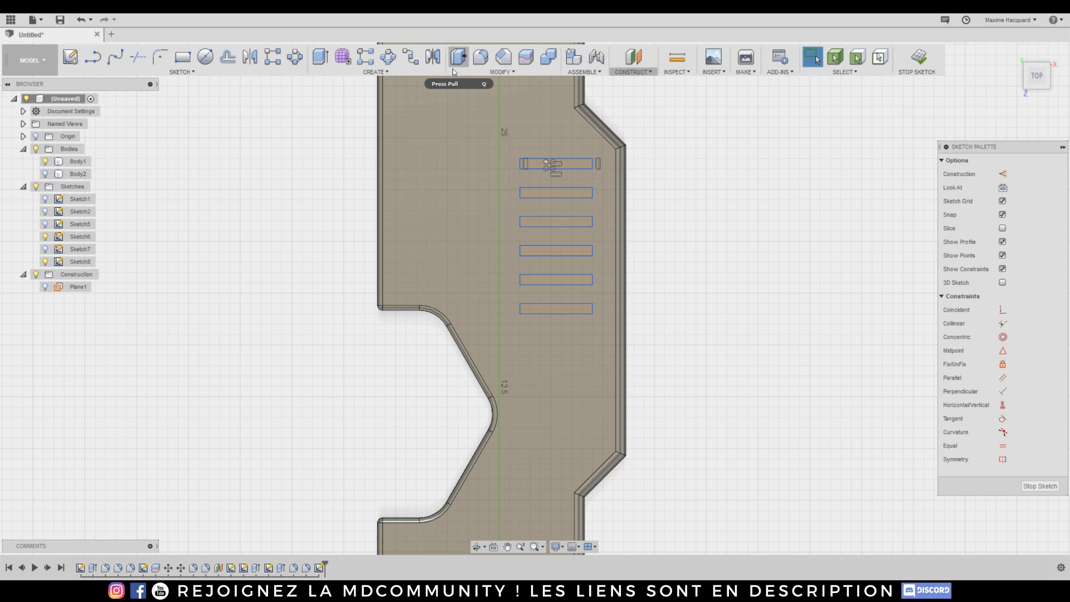
Extrude all six thin rectangles 0.35 mm upward with the Join operation to form raised ribs.
left_click(320, 57)
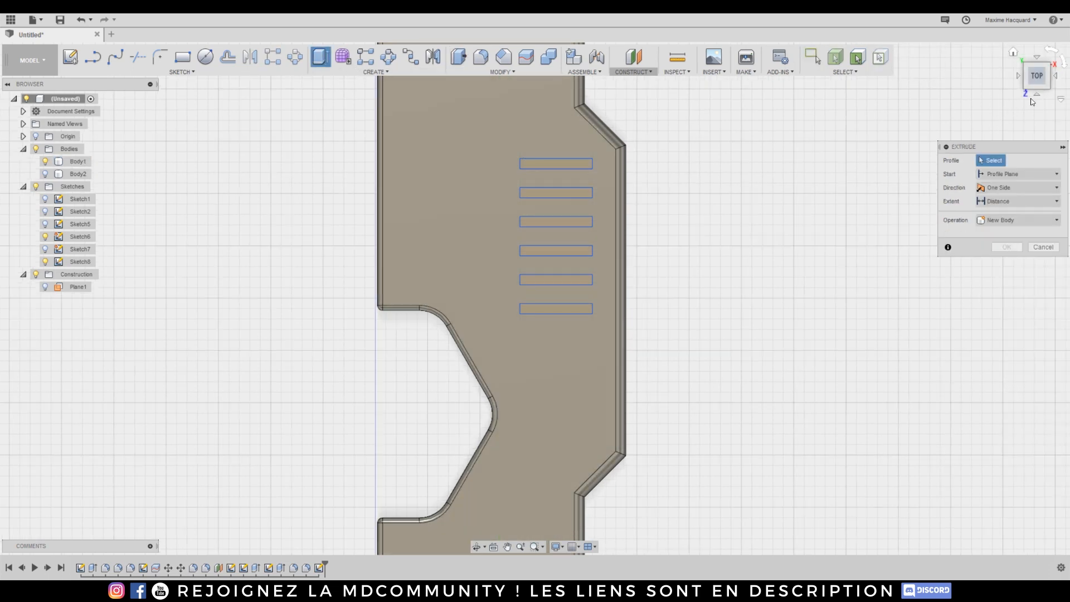
middle_click_drag(535, 298, 647, 223, "shift")
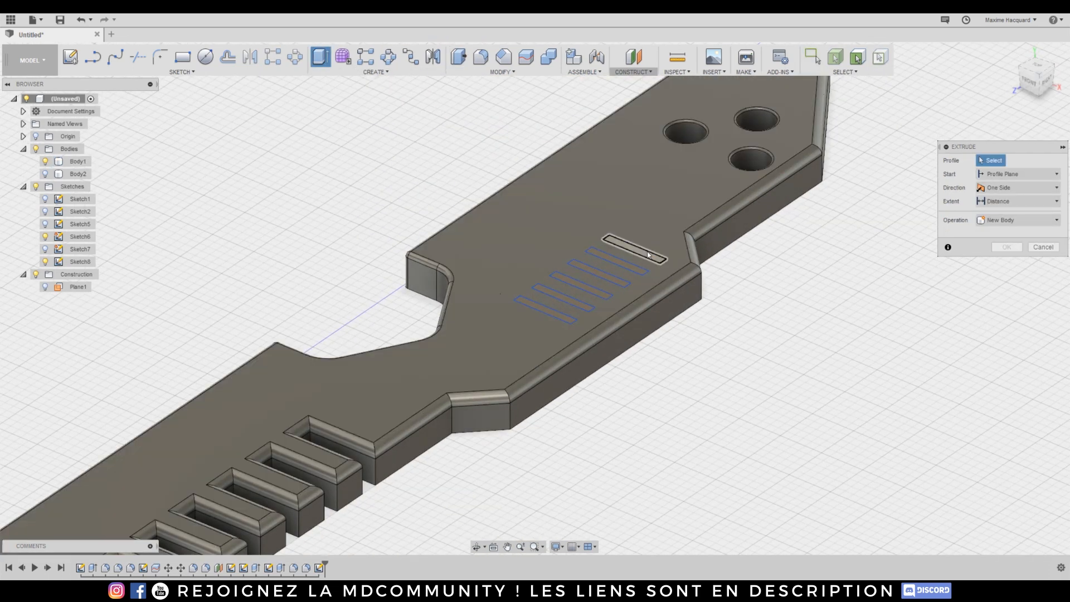
left_click(649, 255)
left_click(618, 264)
left_click(604, 278)
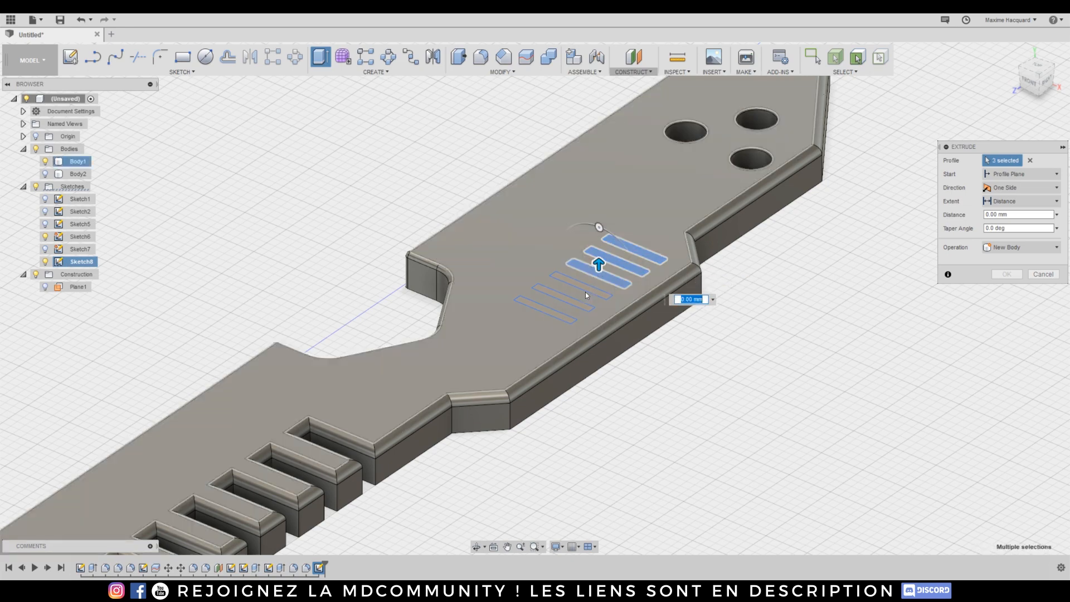
left_click(585, 291)
left_click(572, 301)
left_click(610, 302)
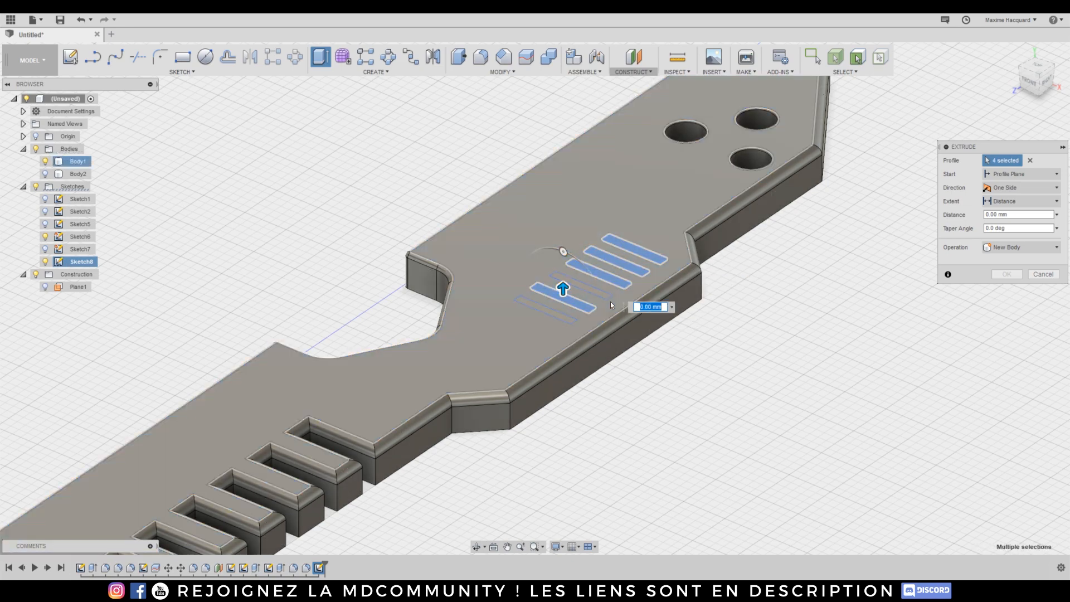
left_click(540, 312)
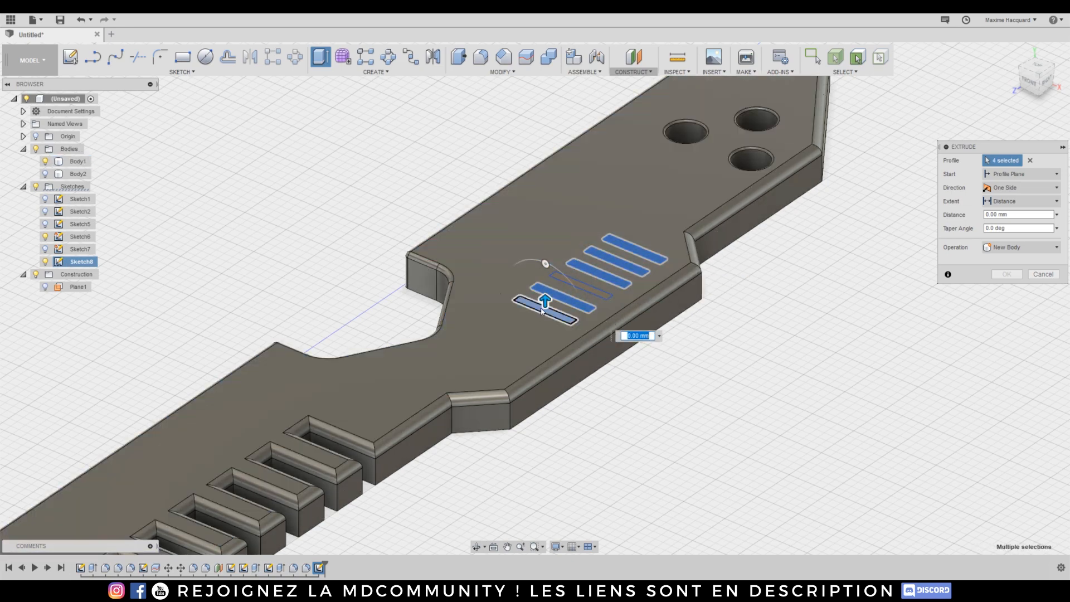
left_click(585, 286)
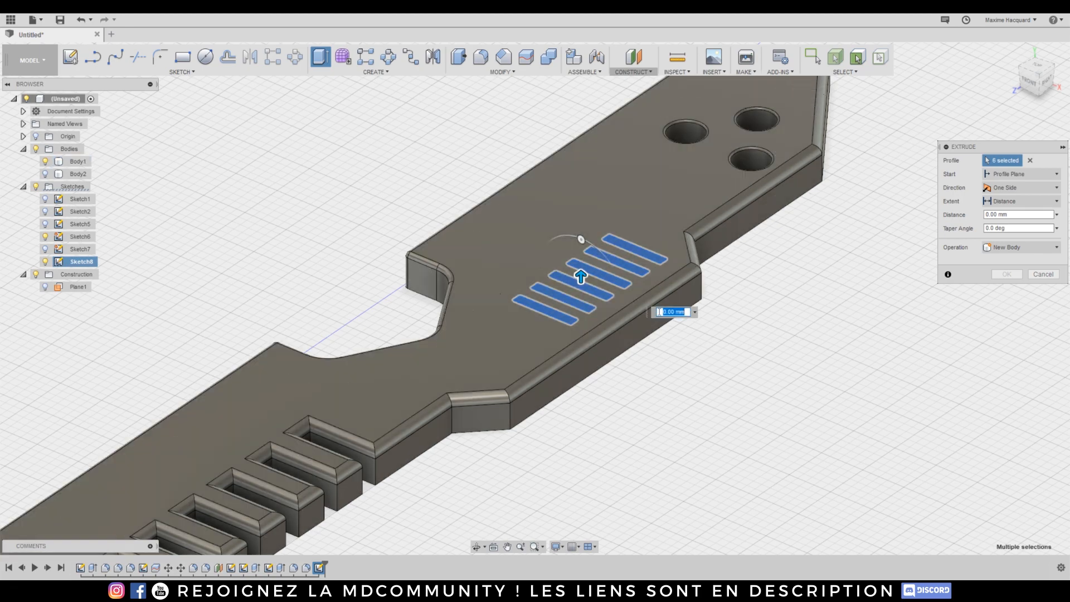
type("0.25")
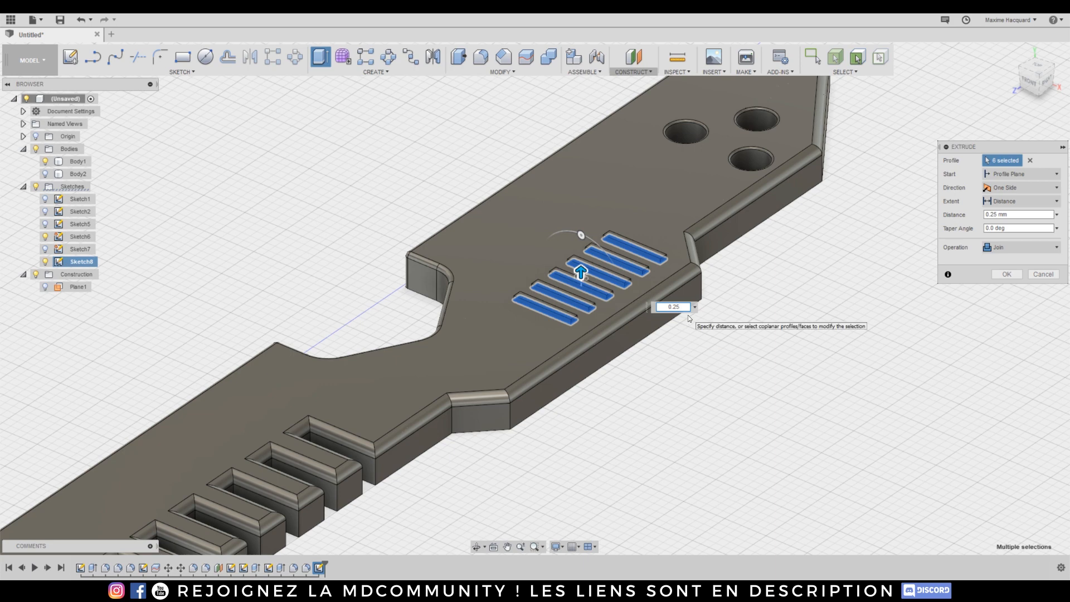
type("35")
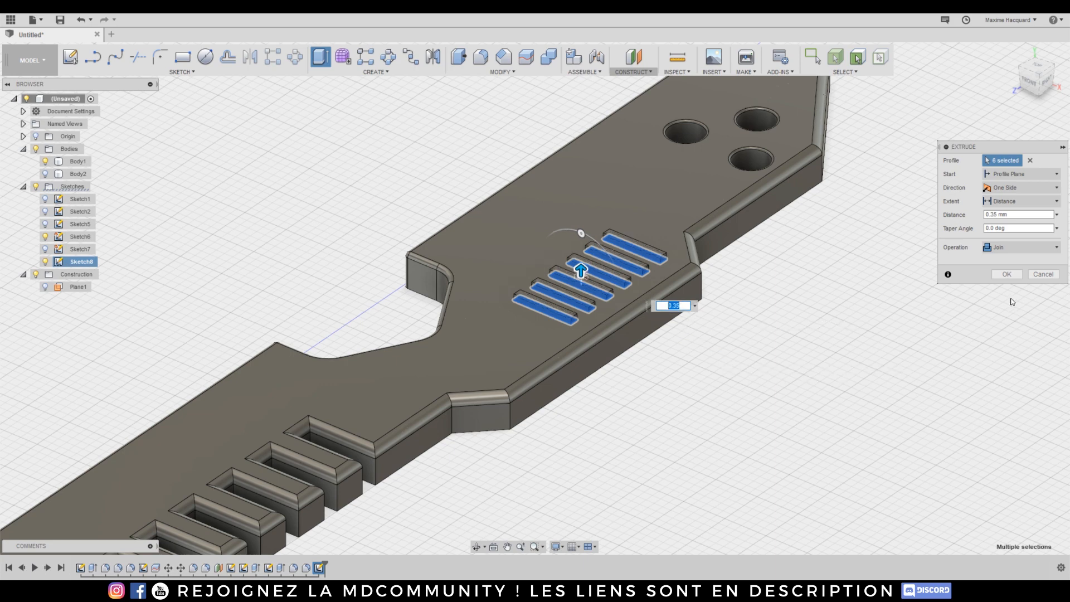
left_click(1006, 274)
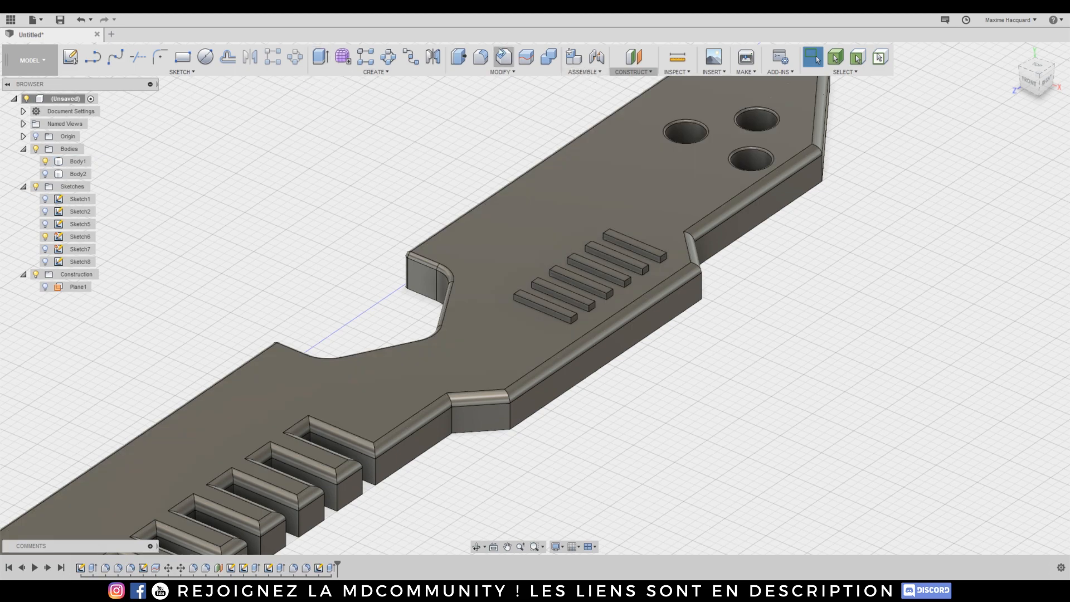
Start a constant-radius fillet and select both long top edges of each of the six raised ribs.
left_click(480, 56)
scroll(636, 243, "up", 3)
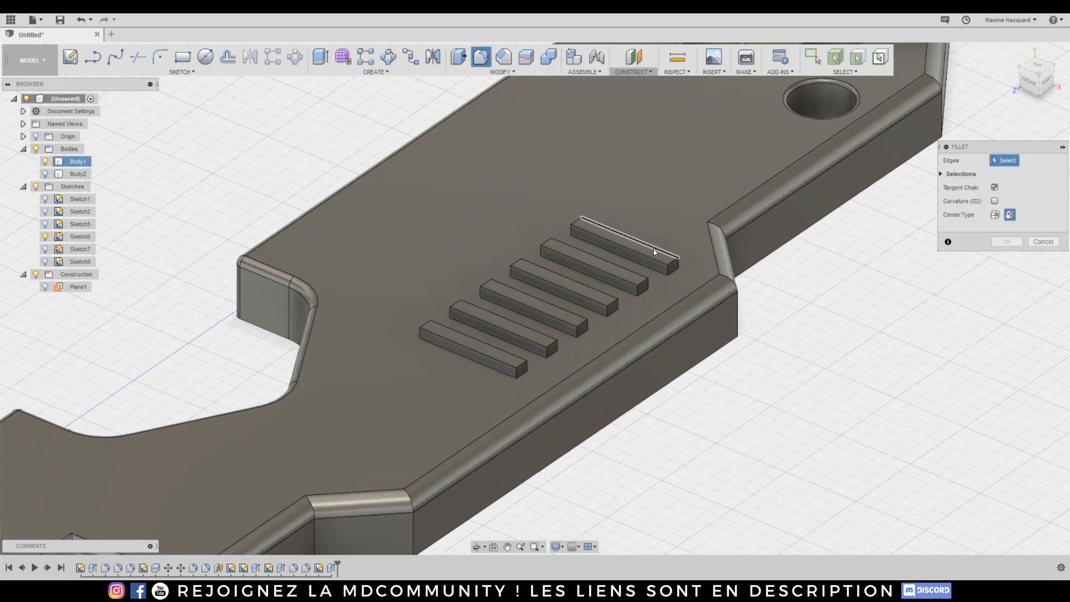
left_click(653, 248)
left_click(621, 247)
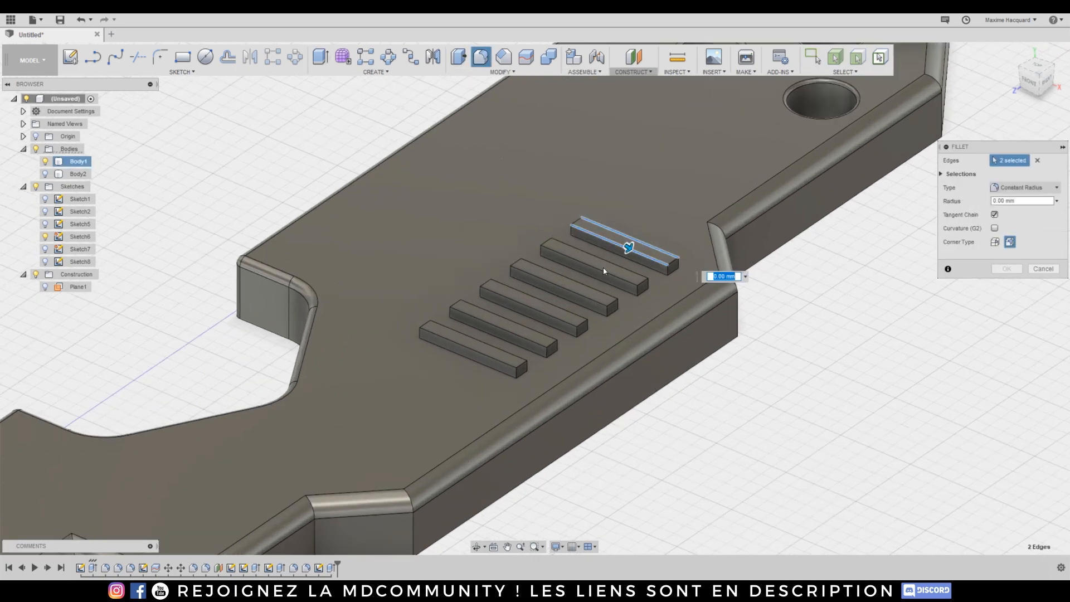
left_click(609, 263)
left_click(596, 273)
left_click(576, 283)
left_click(564, 292)
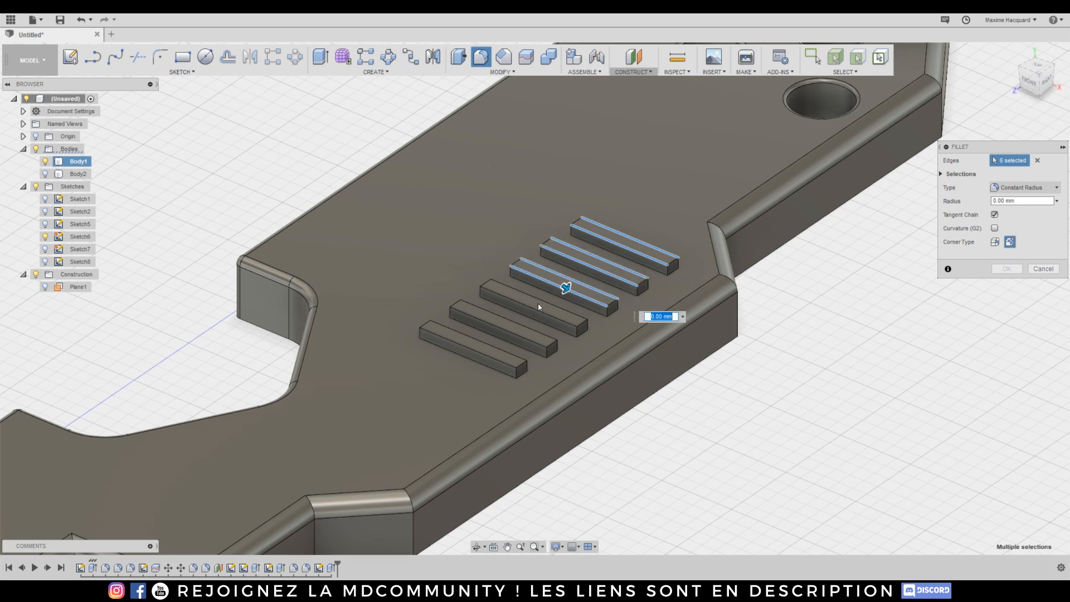
left_click(540, 300)
left_click(523, 305)
left_click(513, 322)
left_click(498, 328)
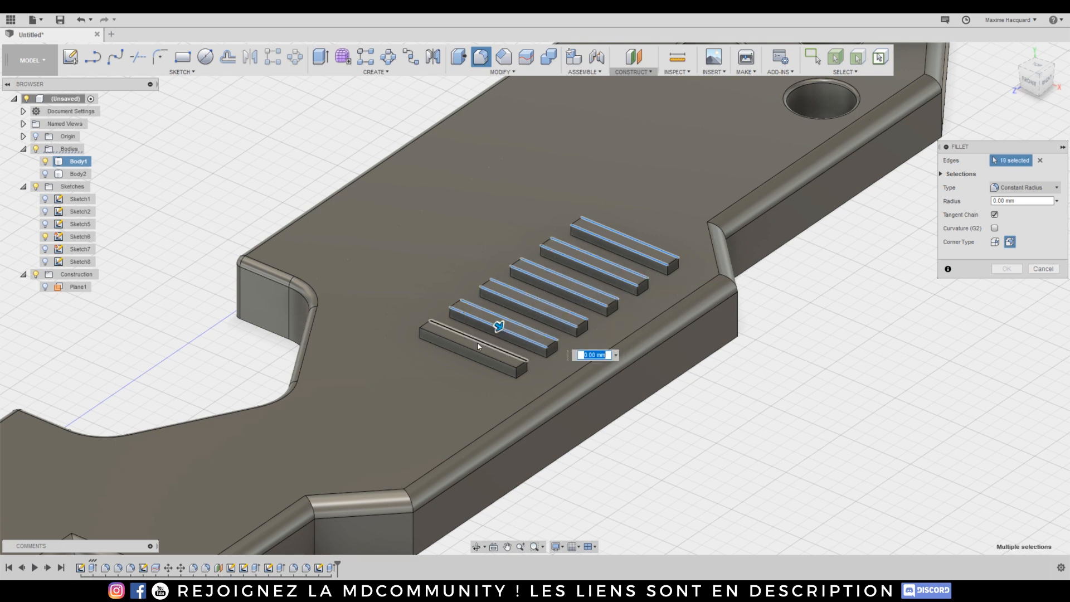
left_click(477, 346)
left_click(466, 350)
Add the short top edges at both ends of all six ribs and fillet the selection with a 0.1 mm radius.
left_click(426, 329)
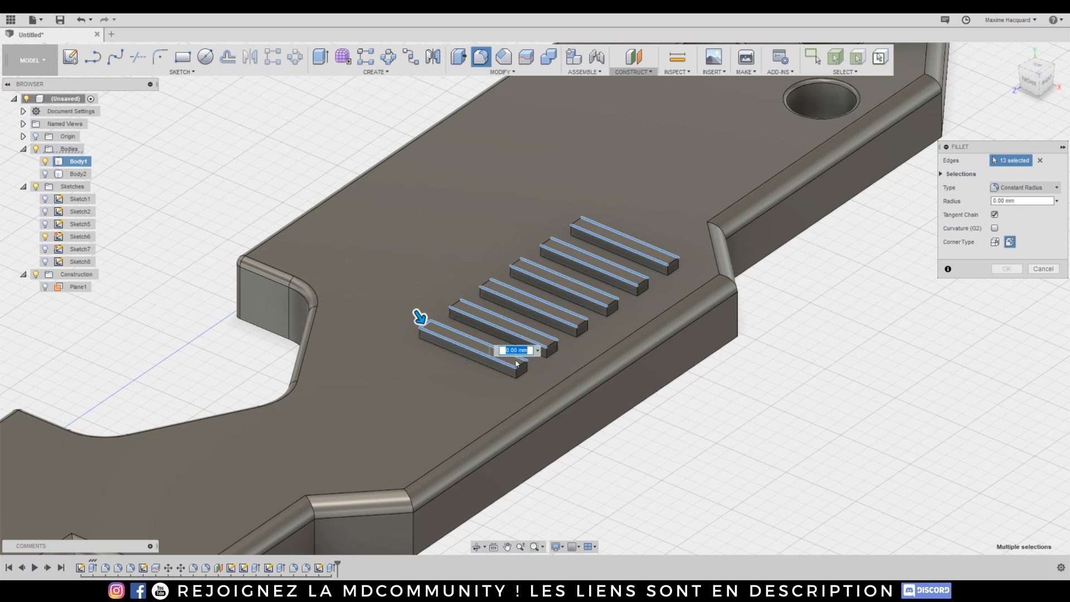
left_click(520, 367)
left_click(551, 346)
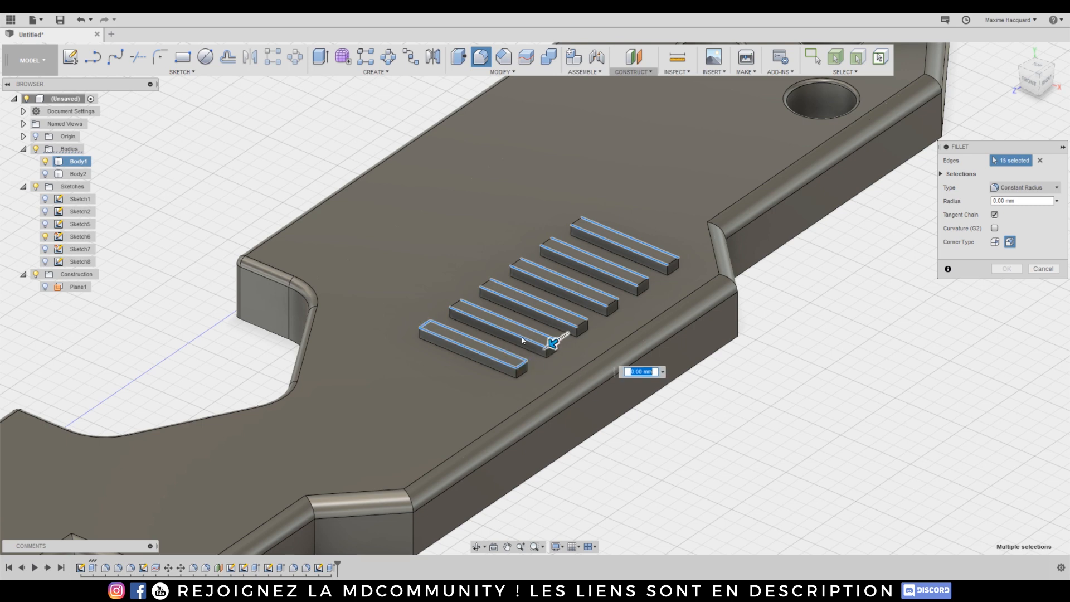
left_click(454, 305)
left_click(485, 283)
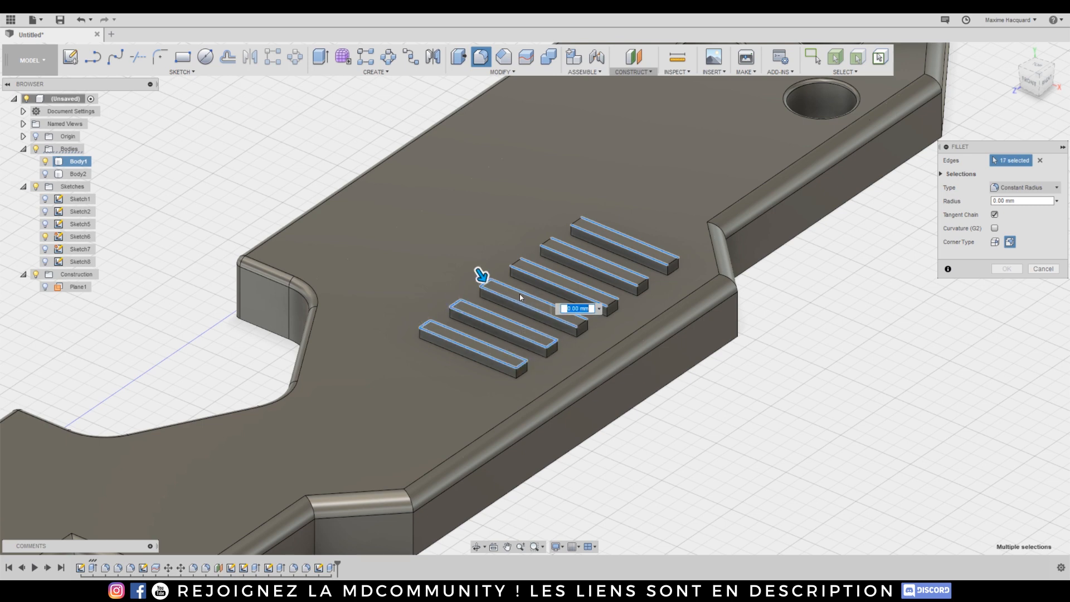
left_click(591, 322)
left_click(613, 303)
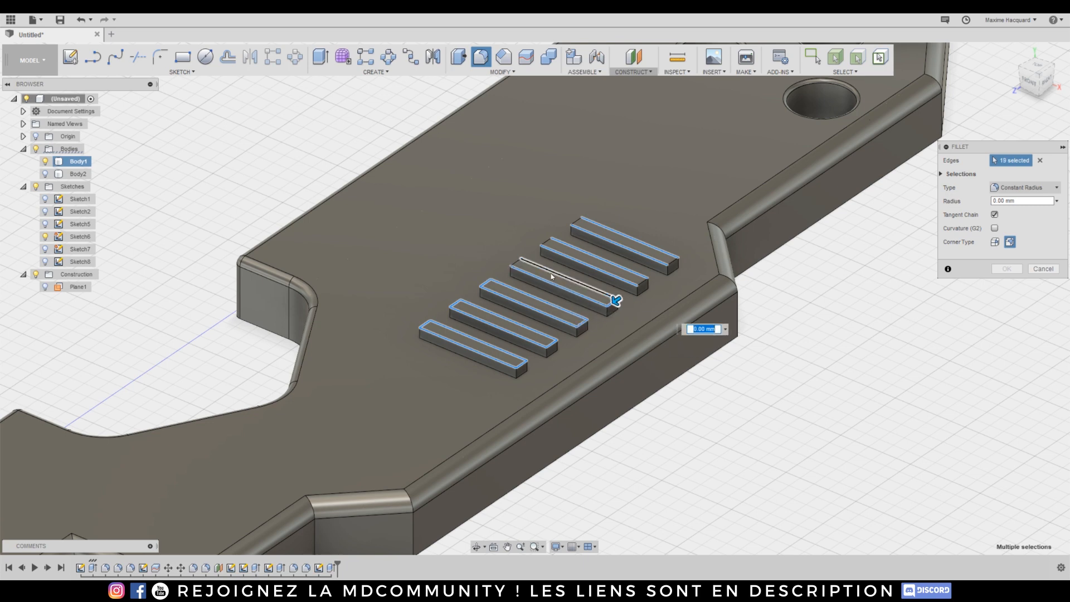
left_click(559, 253)
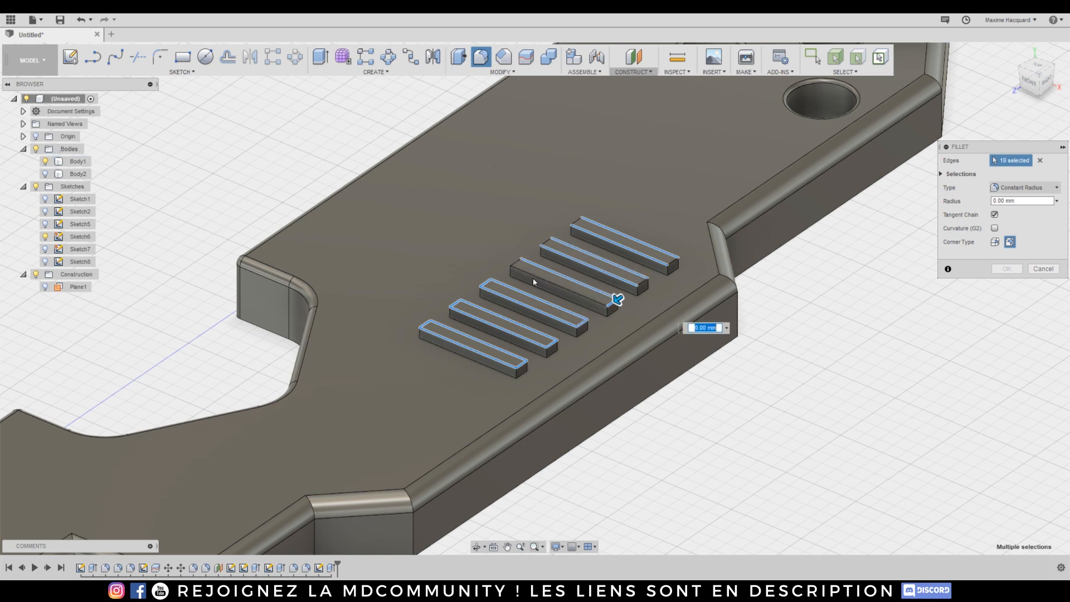
left_click(518, 269)
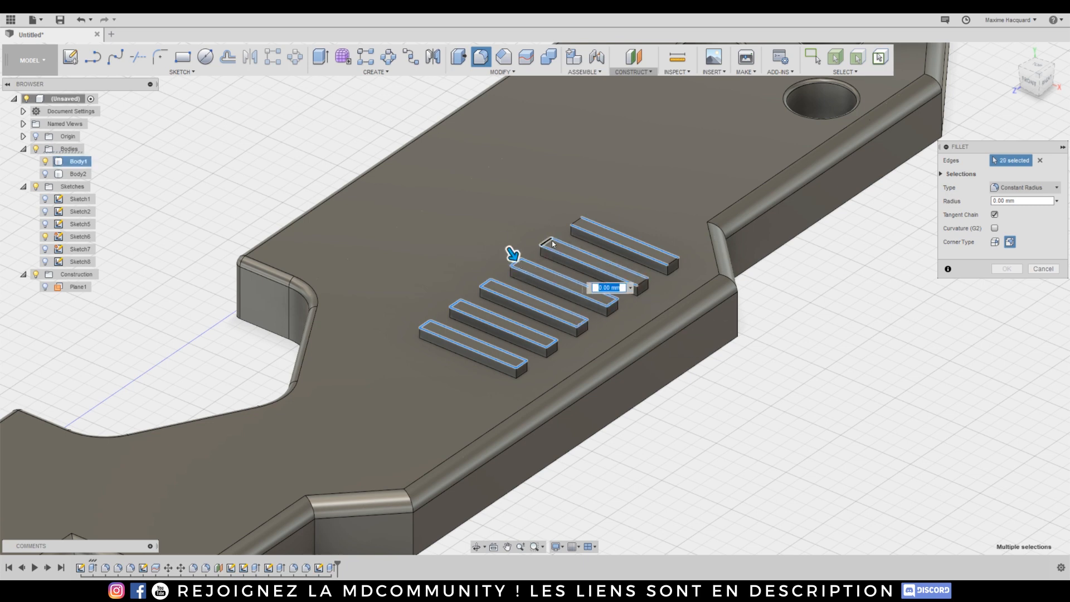
left_click(552, 244)
left_click(647, 282)
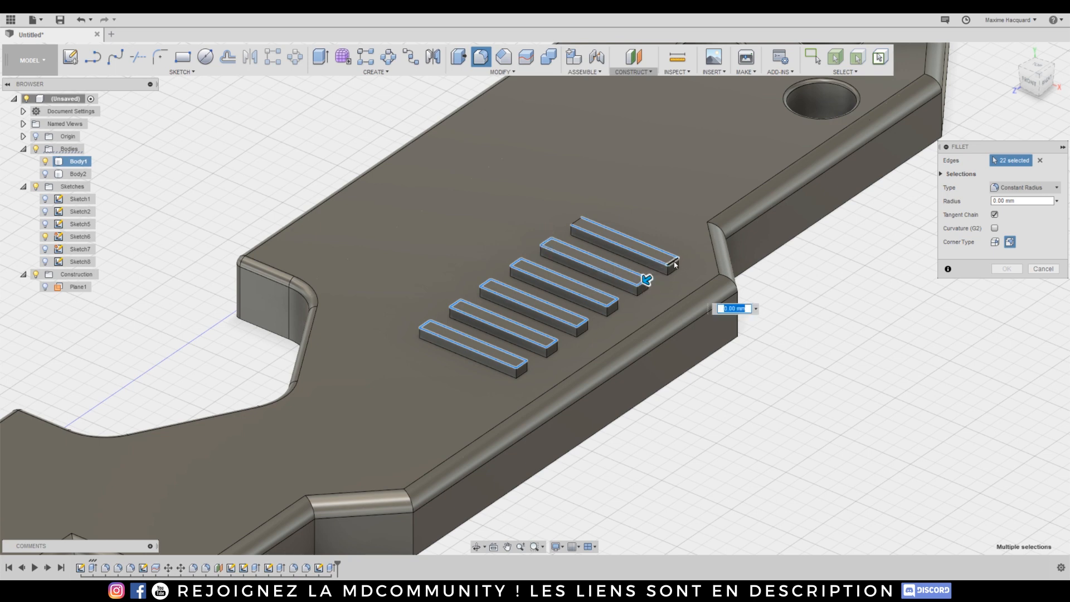
left_click(674, 264)
left_click(580, 224)
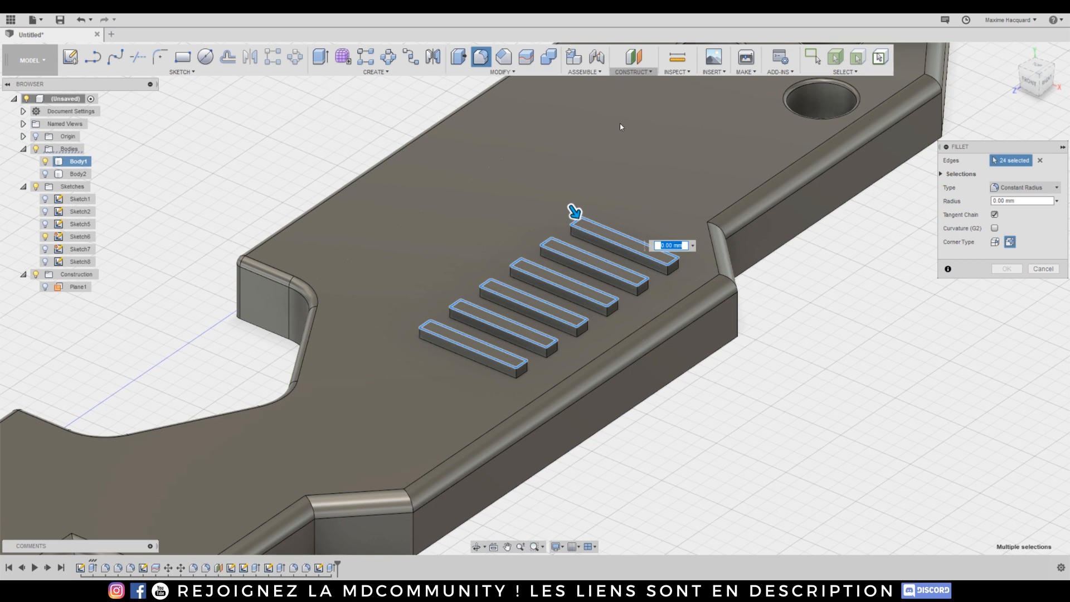
type("0.1")
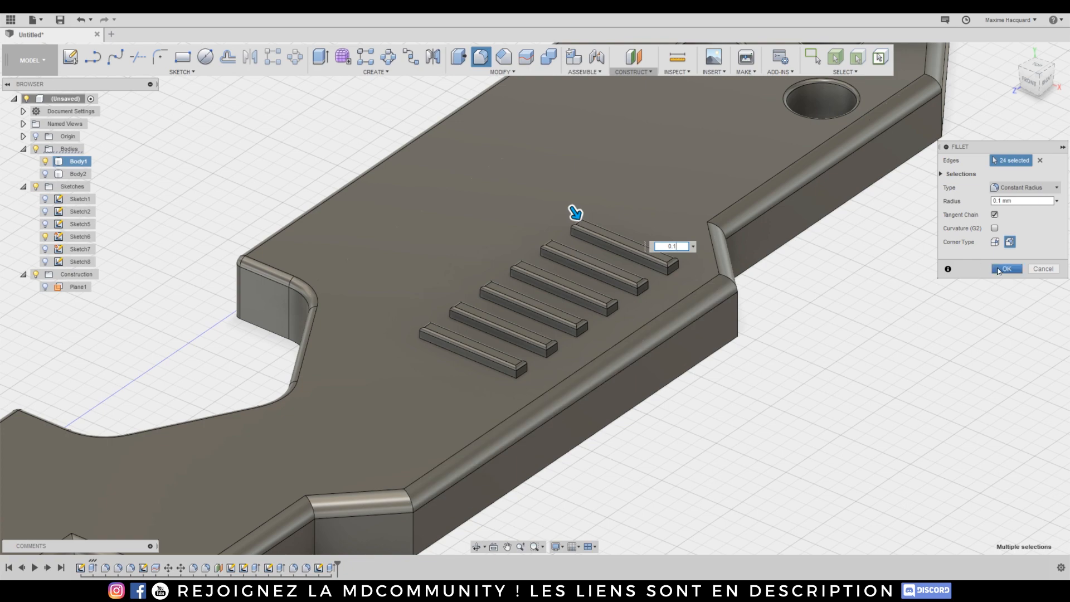
left_click(1005, 268)
Sketch a tall narrow rectangle of about 48 mm² overlapping the part's straight edge opposite the six comb slots.
scroll(580, 327, "down", 5)
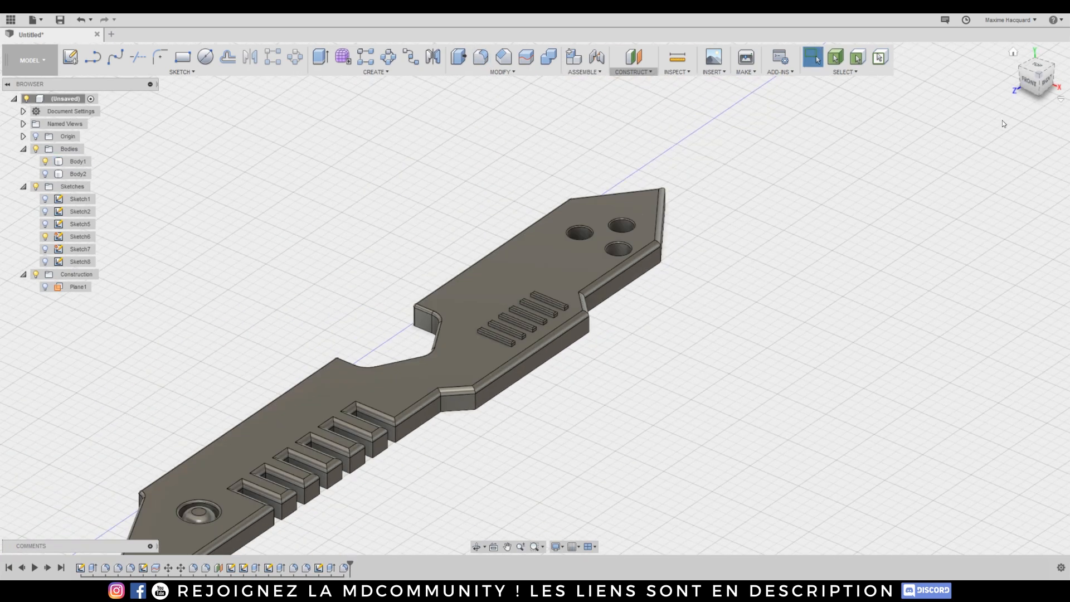
left_click(1029, 78)
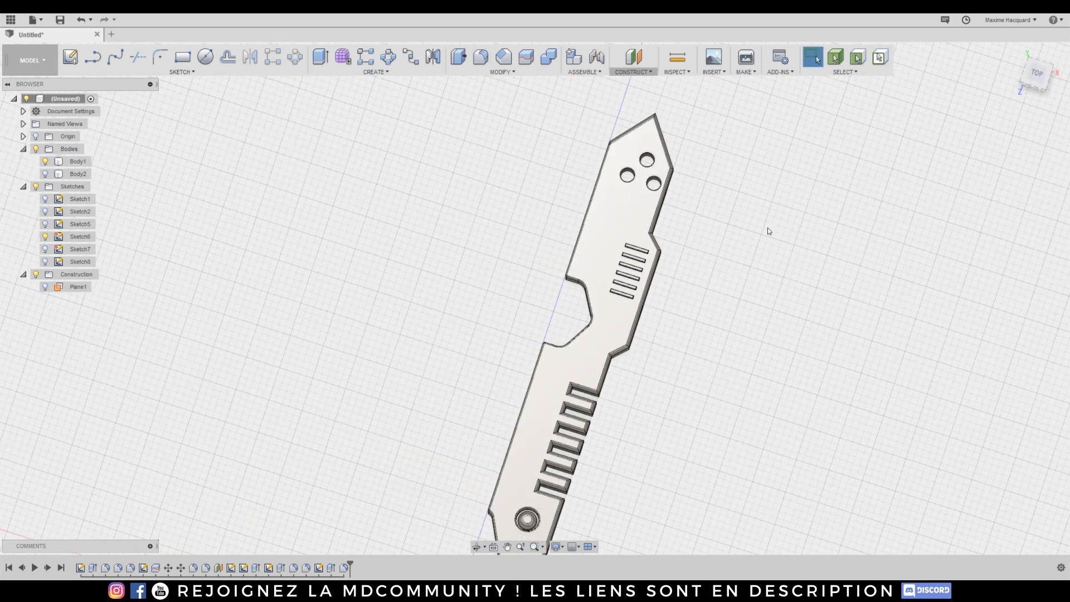
scroll(740, 325, "down", 3)
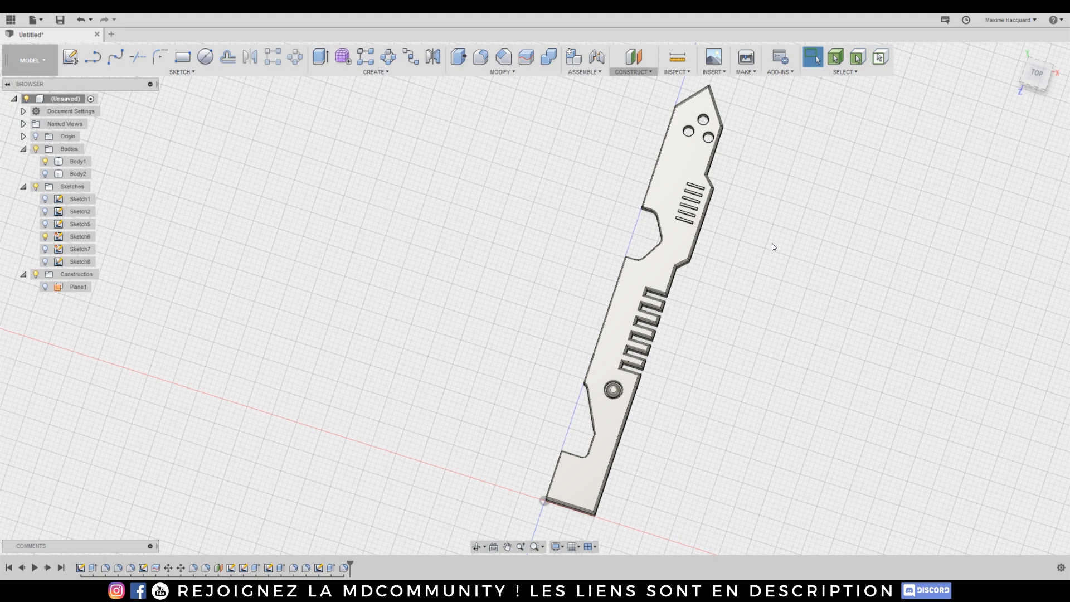
scroll(771, 243, "up", 3)
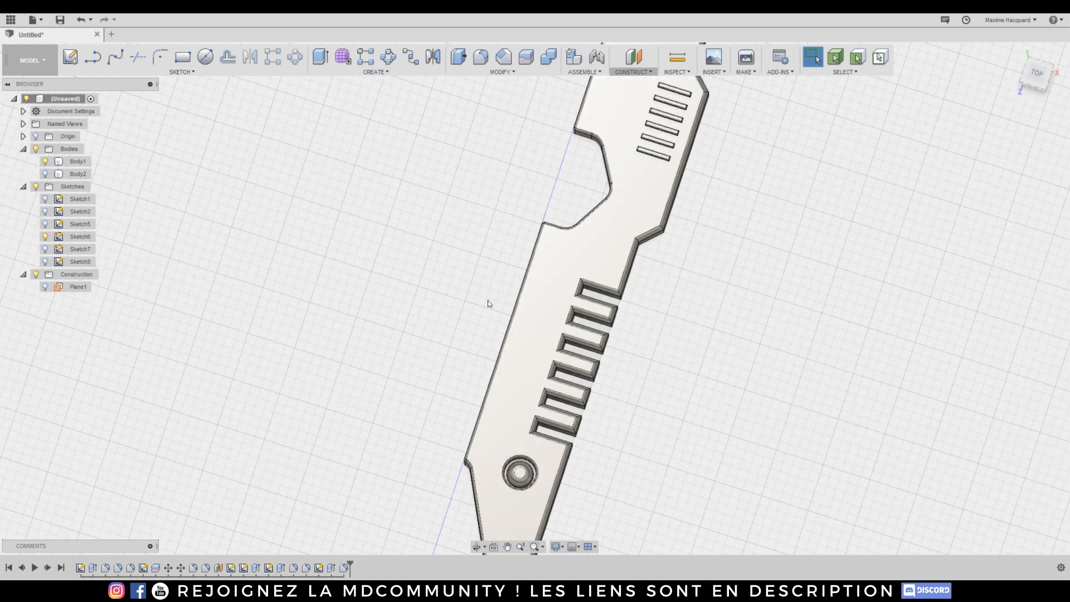
middle_click_drag(489, 300, 489, 241)
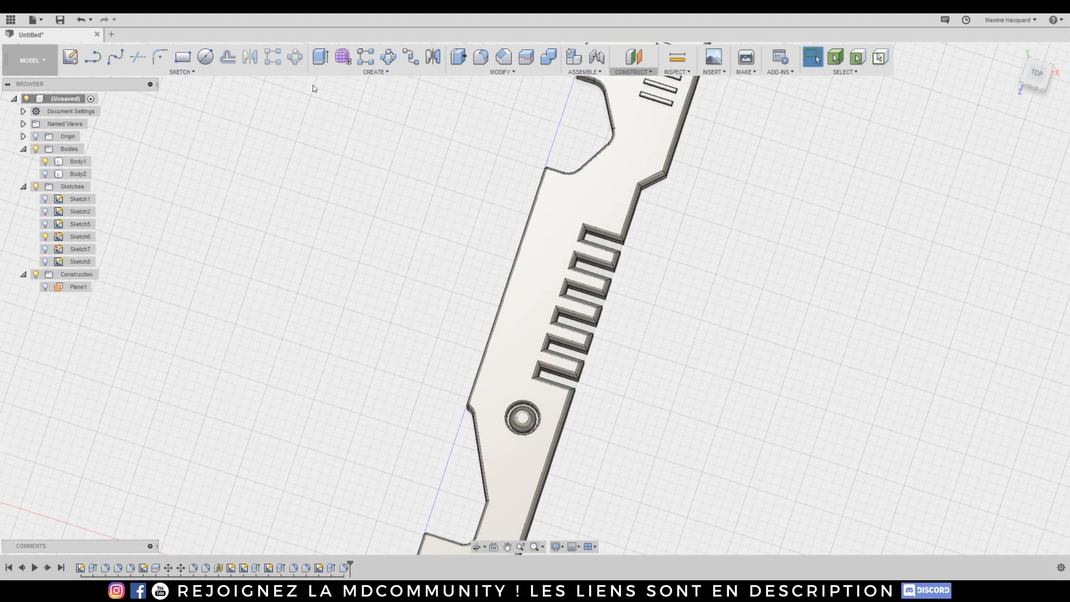
left_click(182, 56)
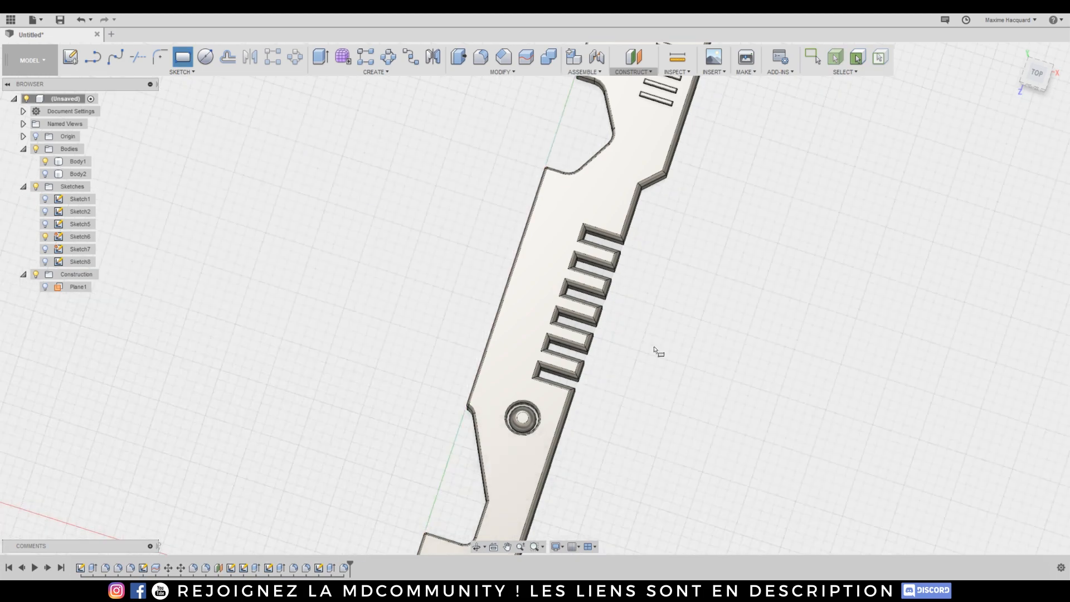
middle_click_drag(679, 320, 736, 85)
left_click(463, 444)
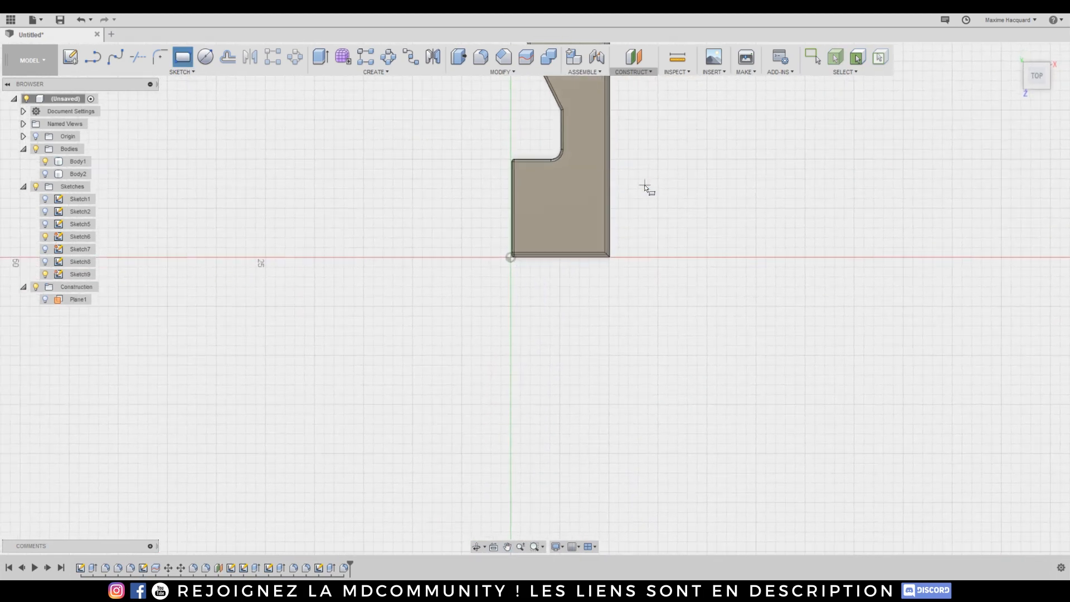
middle_click_drag(714, 136, 698, 418)
middle_click_drag(729, 252, 745, 412)
key("r")
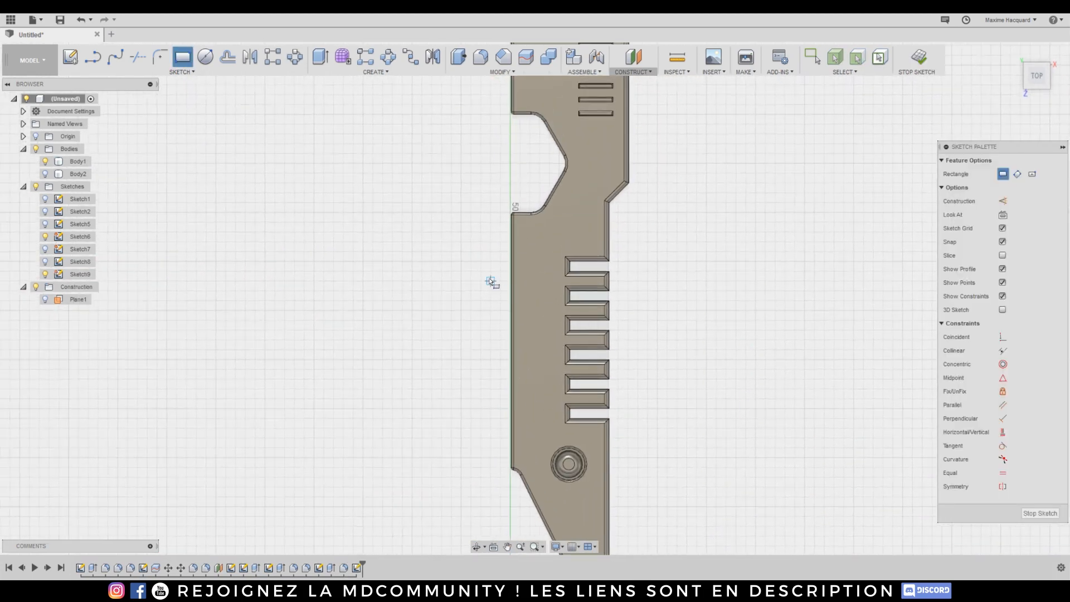
left_click(500, 272)
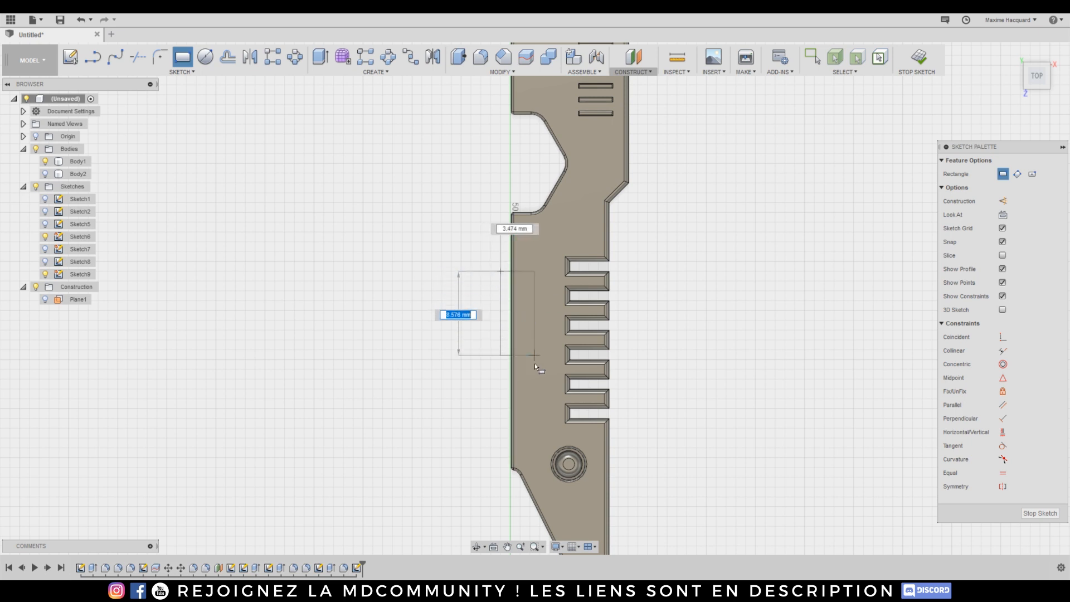
left_click(528, 430)
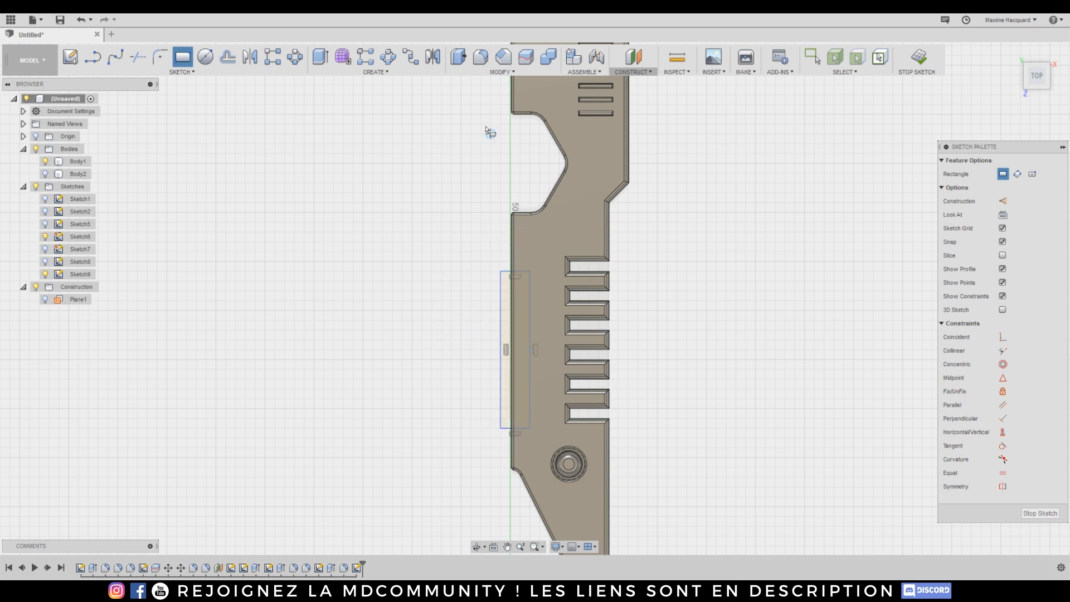
Extrude the narrow rectangle 4.00 mm upward as a Cut through the part to form a shallow side recess.
left_click(320, 57)
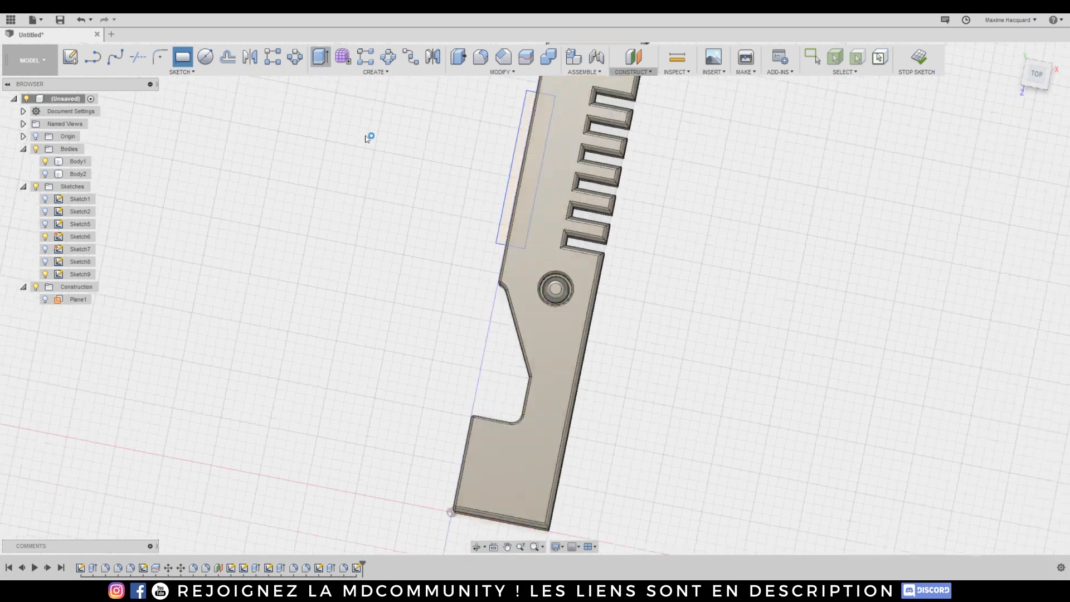
left_click(547, 114)
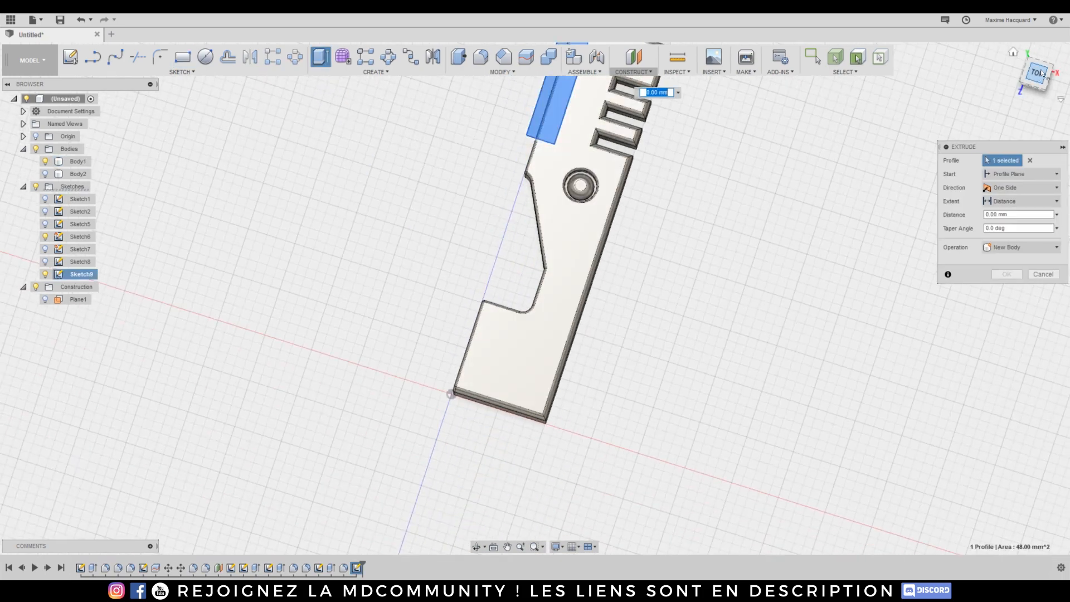
left_click_drag(1042, 73, 1050, 59)
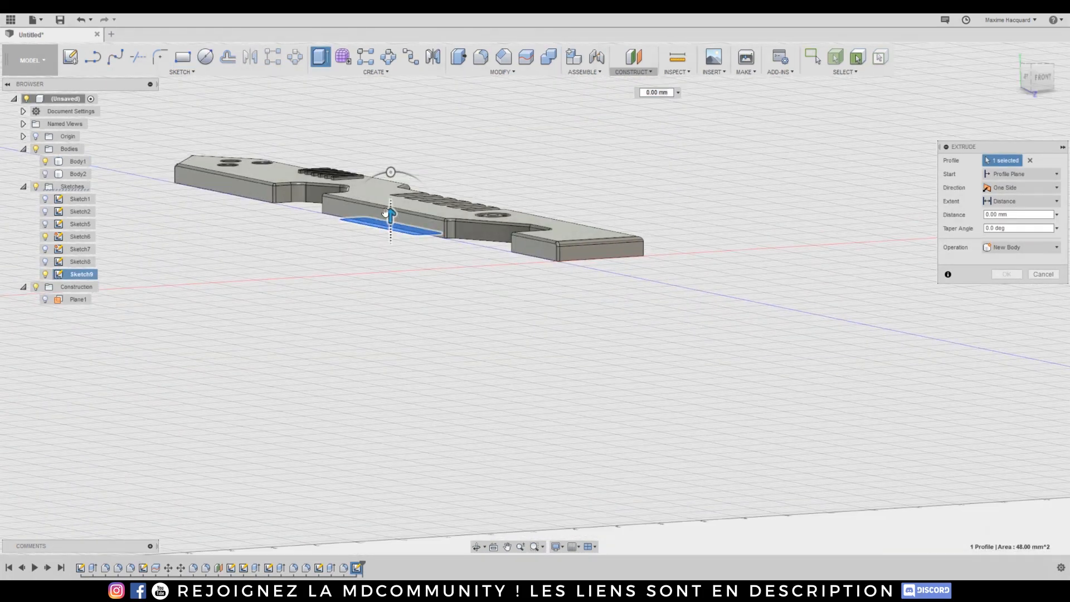
left_click_drag(385, 211, 400, 176)
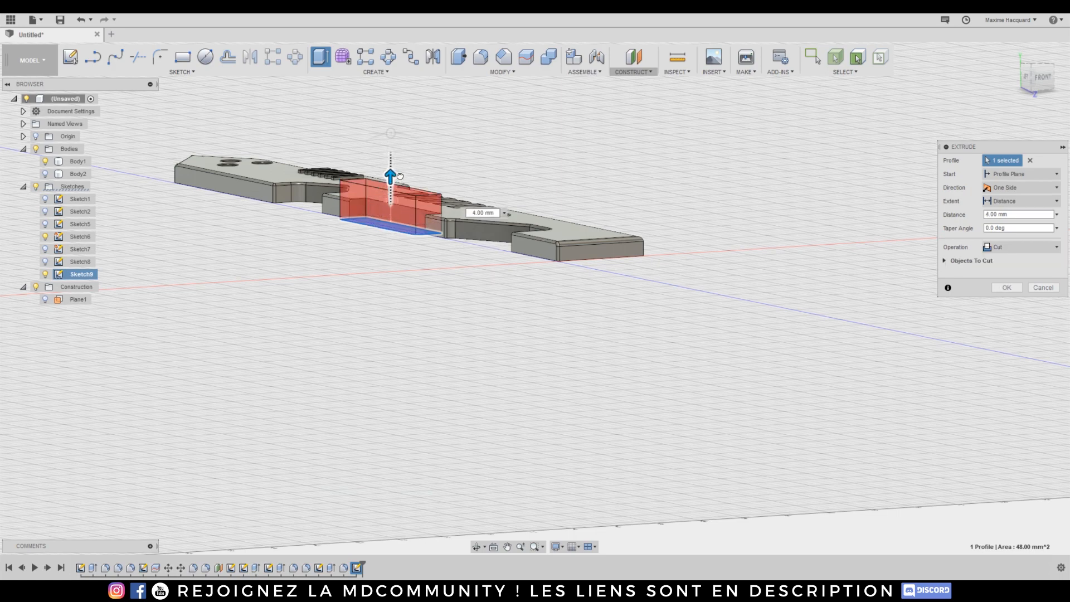
left_click(1006, 288)
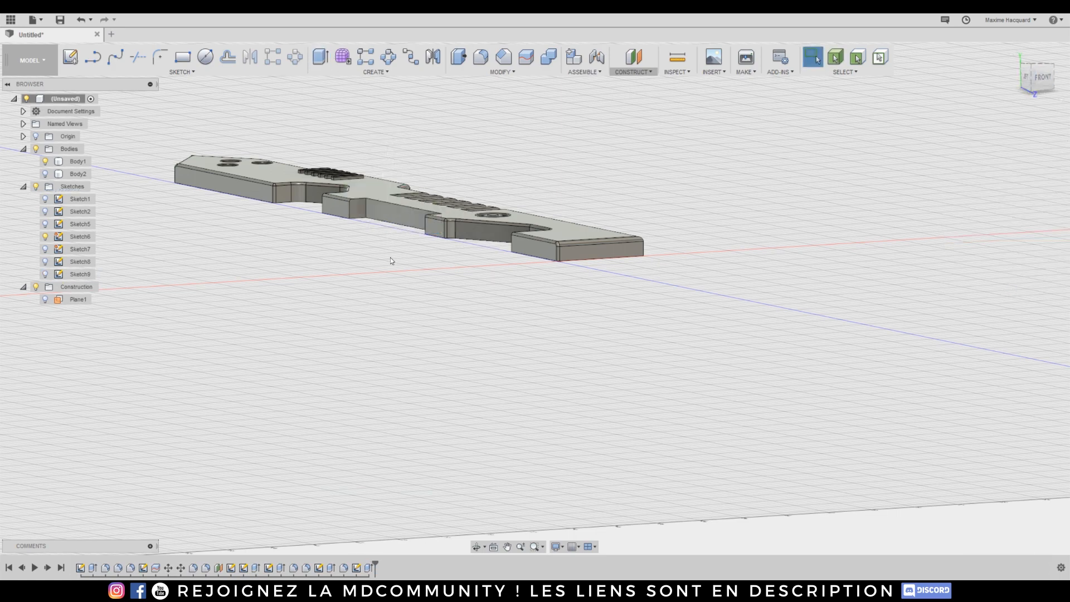
Fillet the new side recess's long top edge and the edges at its two end corners with a 0.25 mm radius.
left_click(481, 56)
scroll(356, 202, "up", 5)
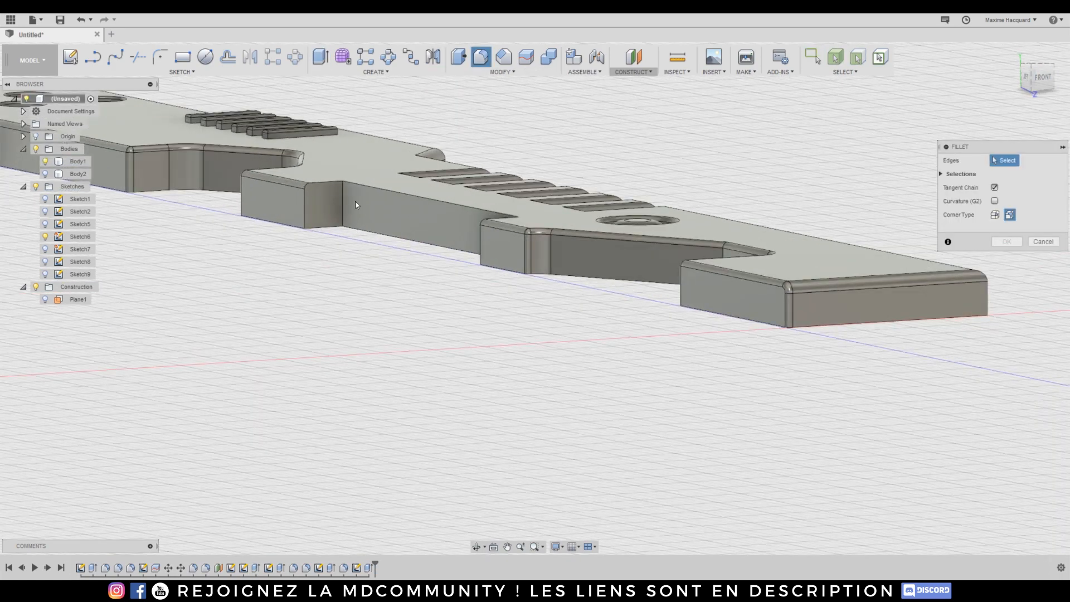
left_click(305, 220)
left_click(390, 195)
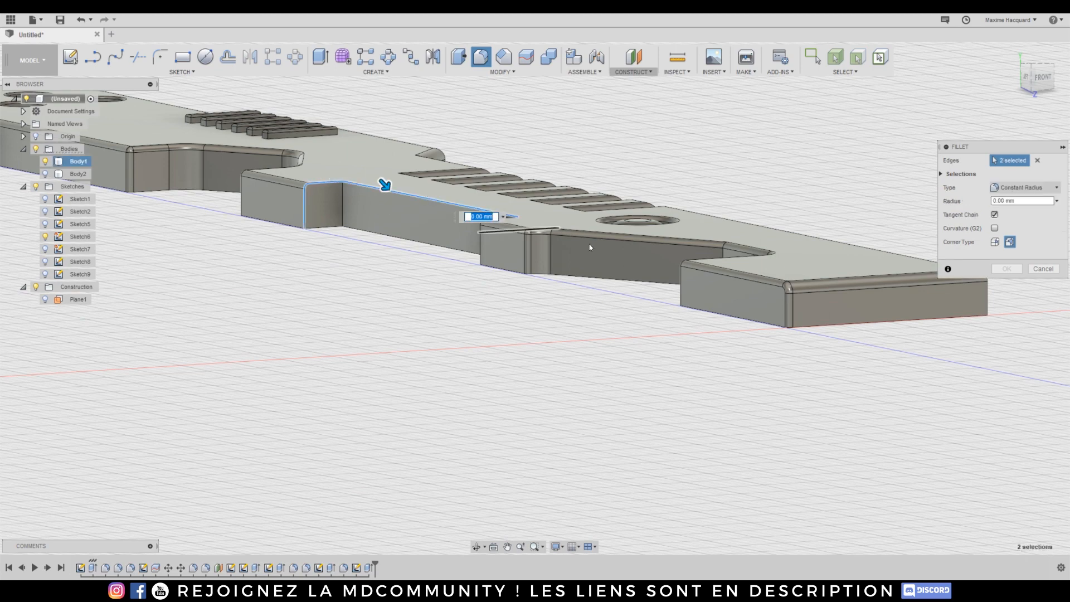
middle_click_drag(590, 247, 369, 143, "shift")
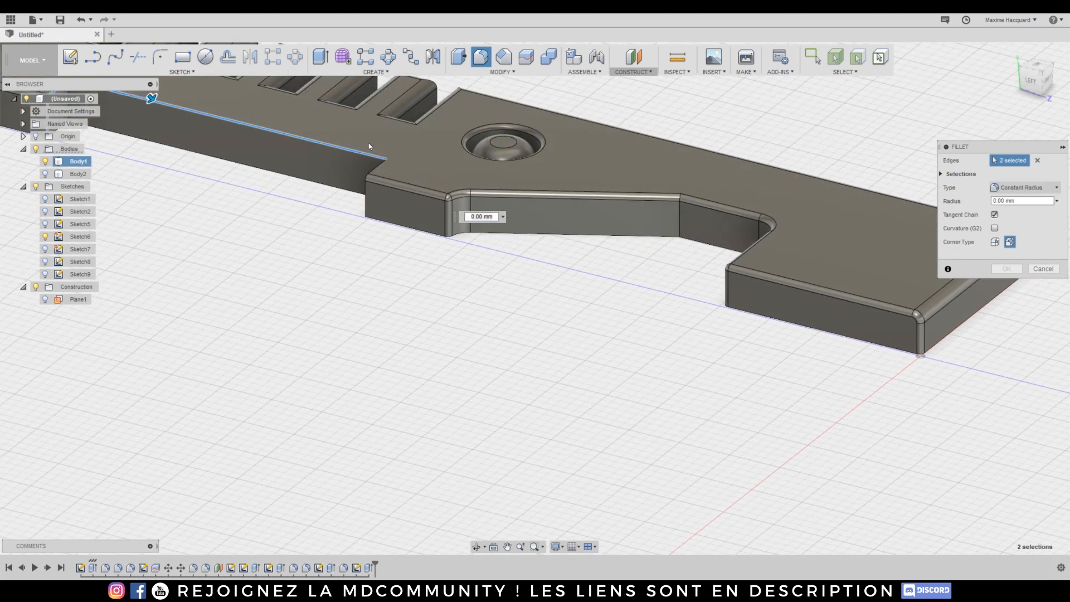
left_click(374, 172)
type("0.25")
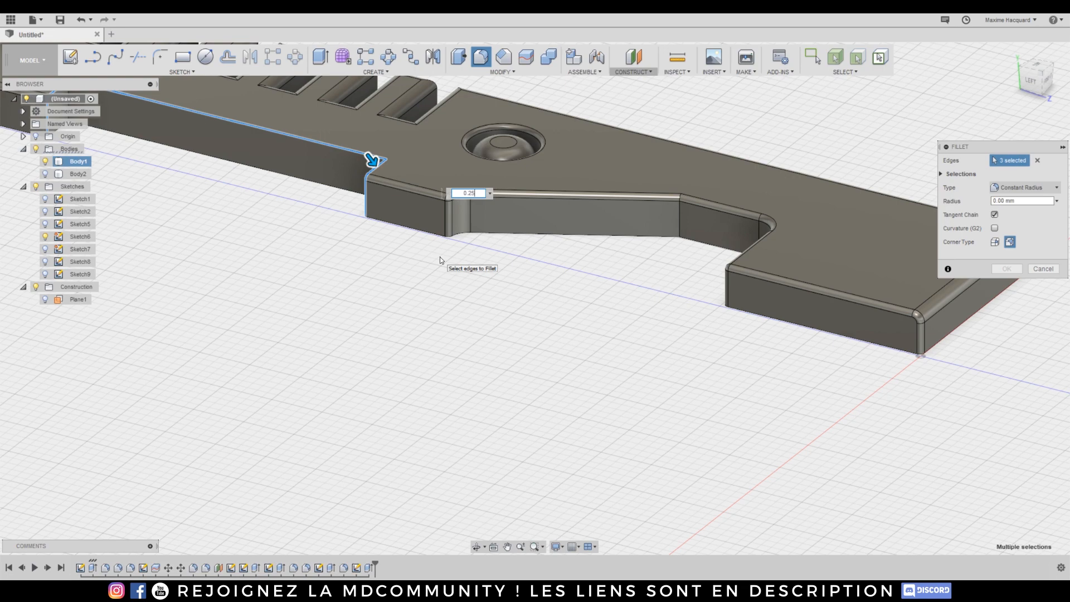
left_click(1003, 269)
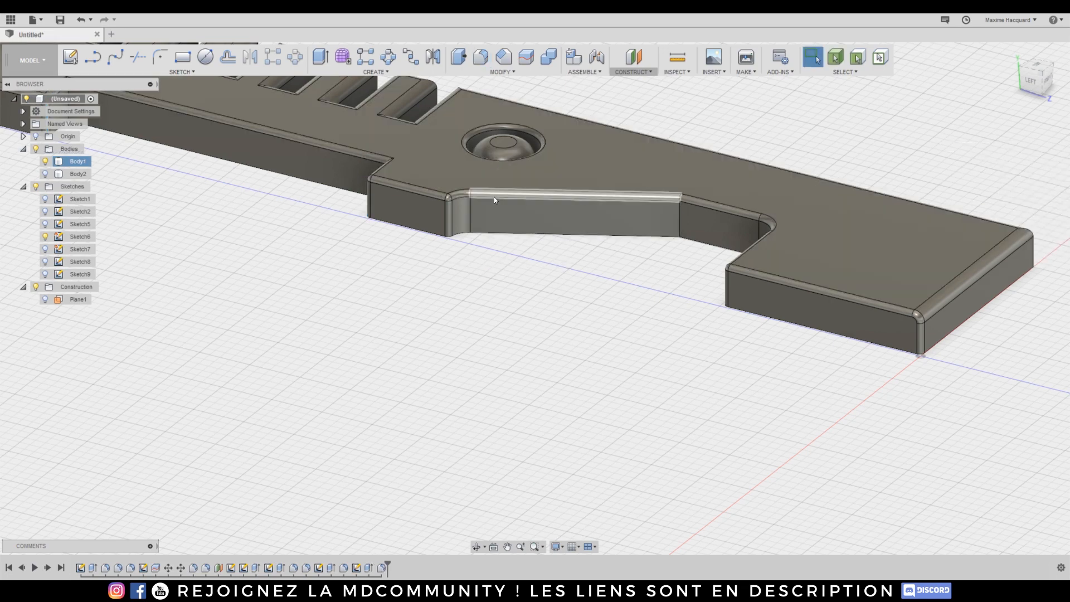
scroll(493, 196, "down", 5)
middle_click_drag(838, 136, 792, 295)
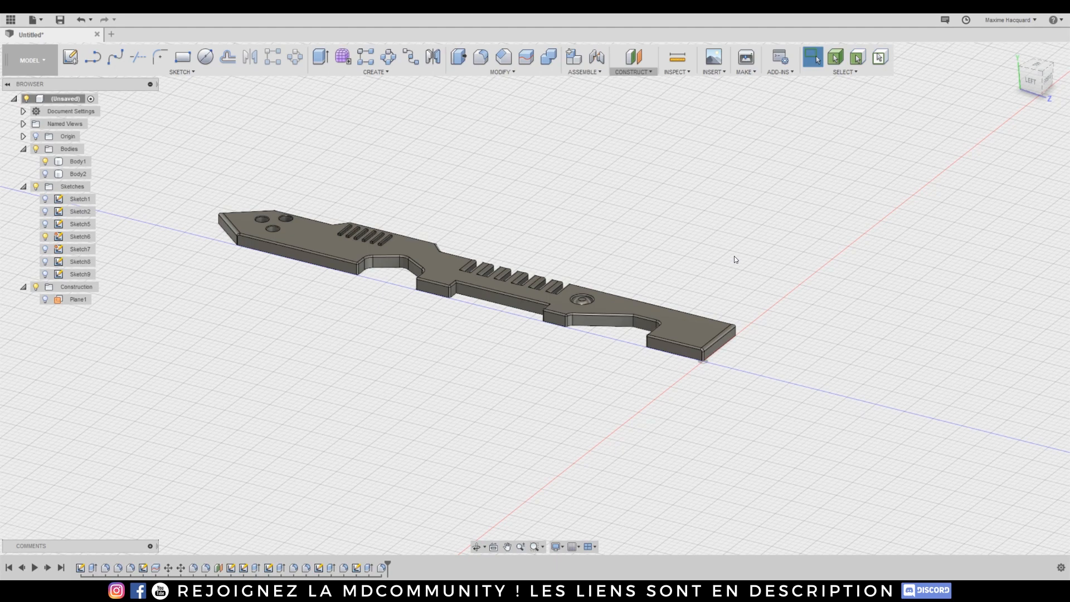
middle_click_drag(745, 214, 749, 239)
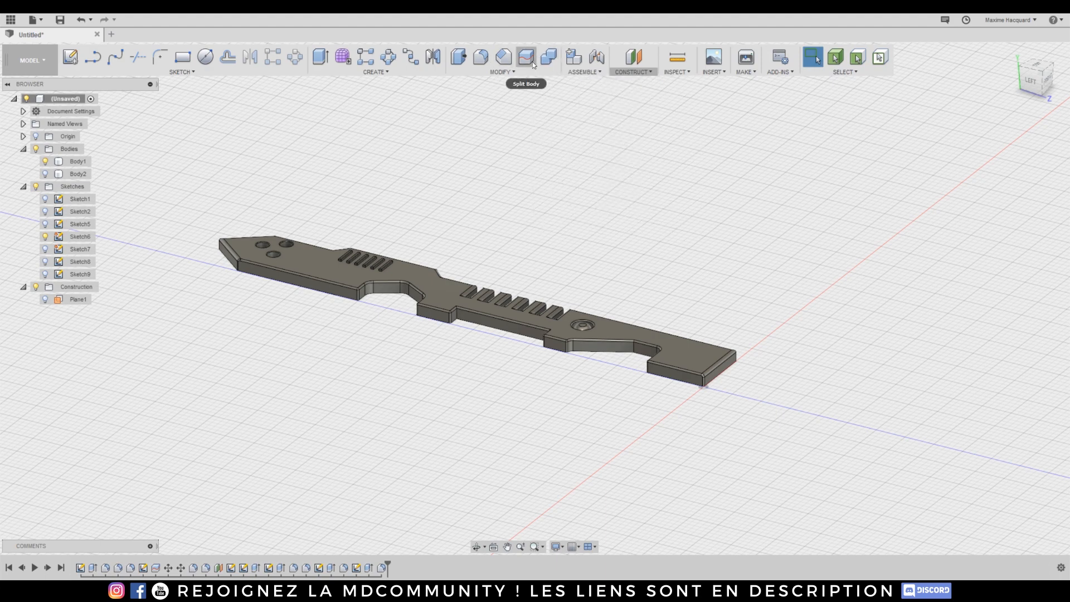
Mirror the detailed handle body as a Bodies pattern across the vertical origin plane along its straight edge.
left_click(433, 57)
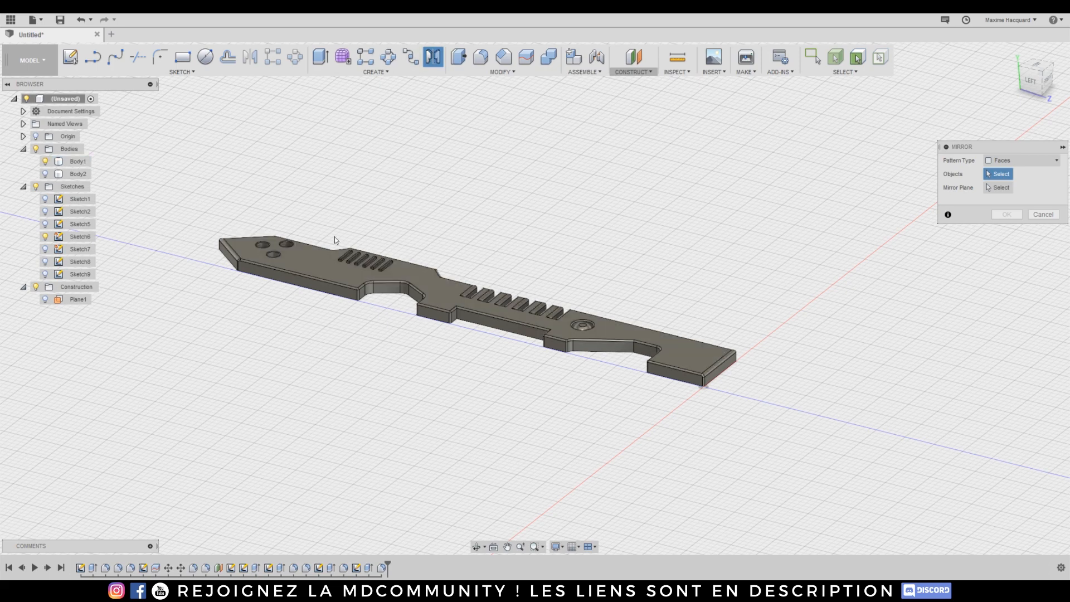
left_click(1048, 161)
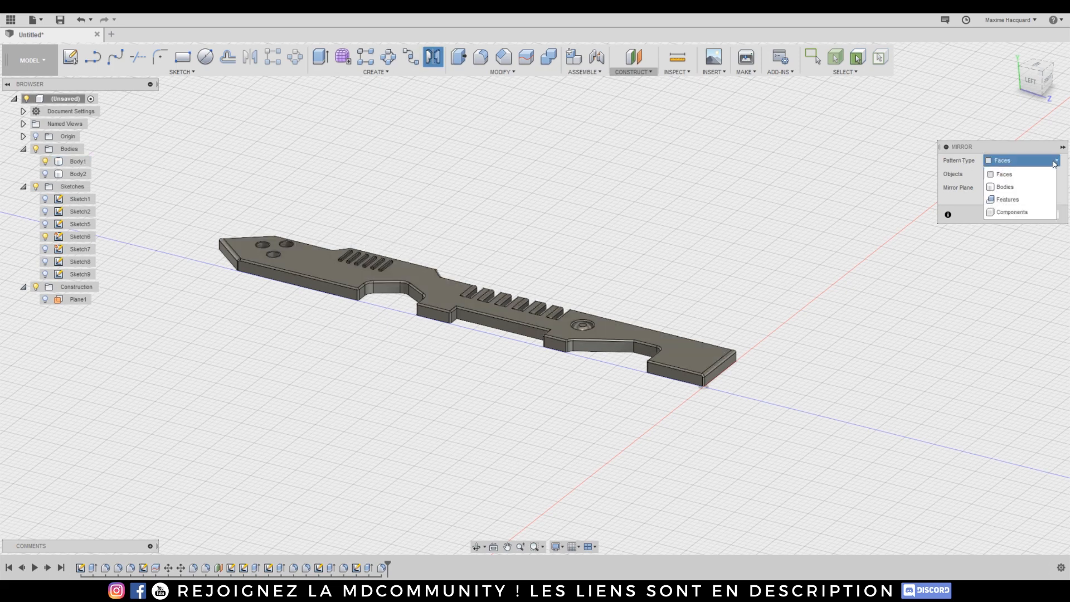
left_click(1009, 174)
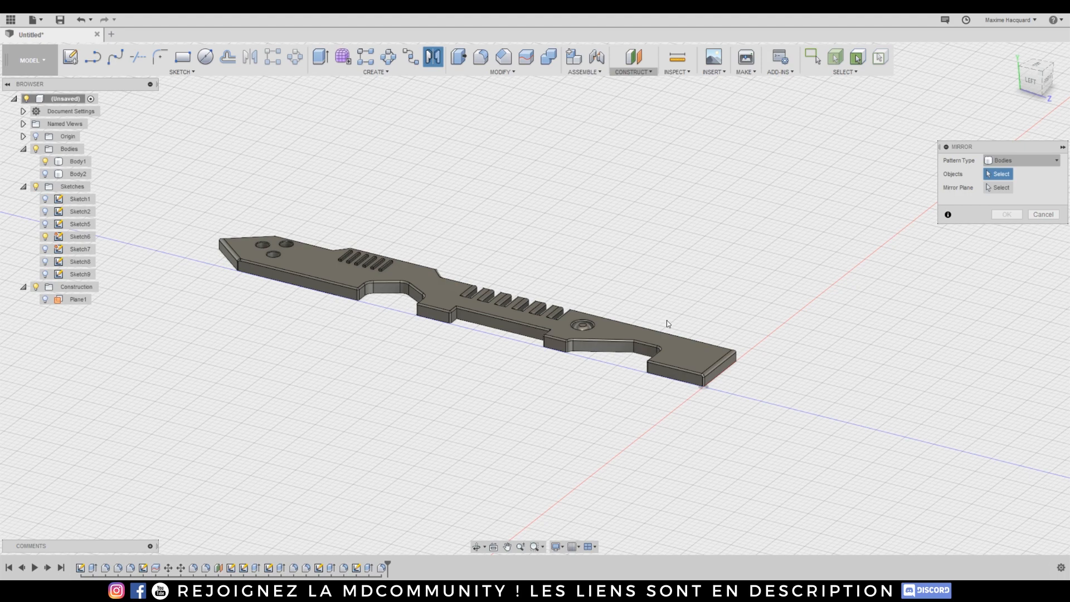
left_click(608, 339)
left_click(995, 188)
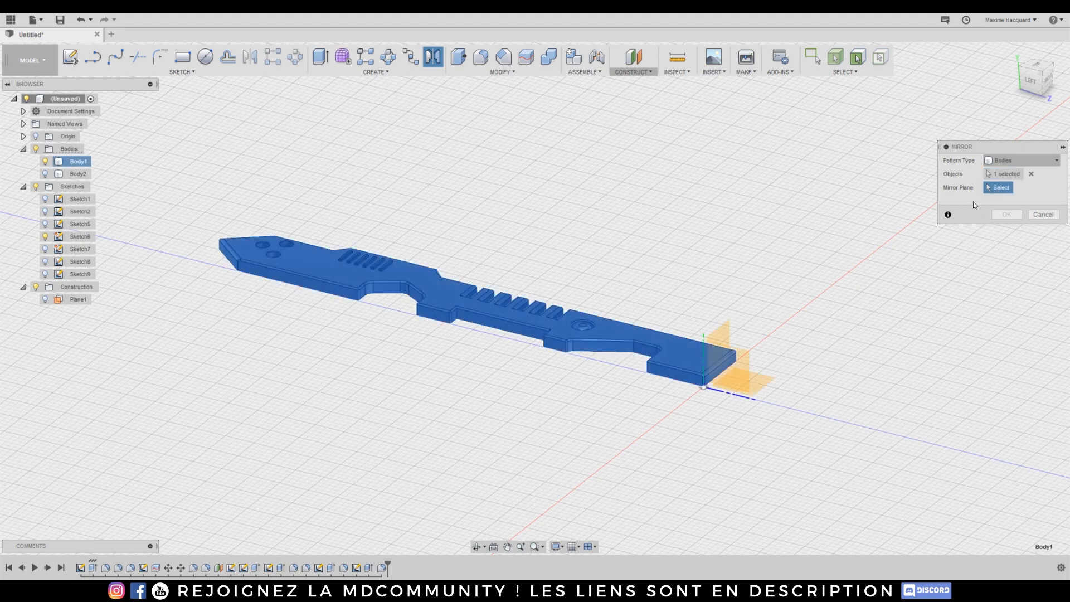
left_click(732, 371)
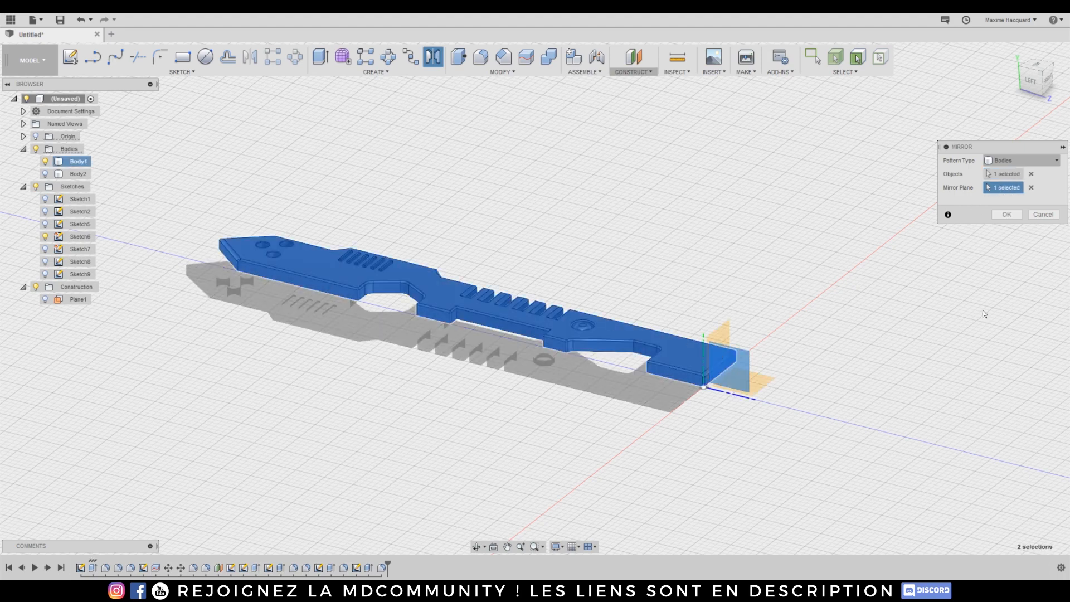
left_click(1005, 217)
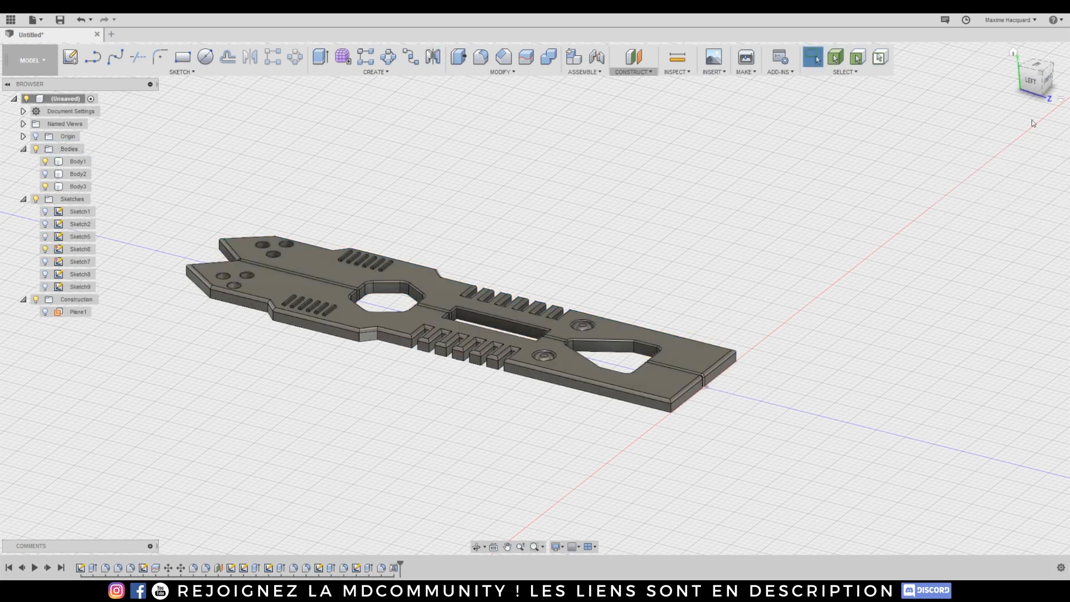
Try to delete the hidden Body2 from the design, accepting the deletion despite its references in the timeline.
left_click(1038, 79)
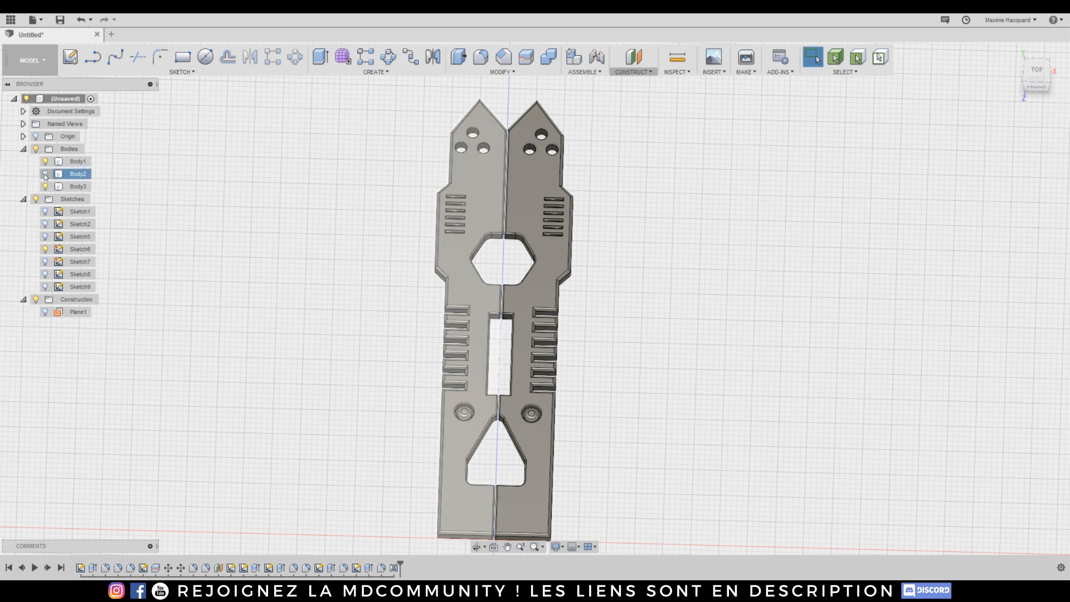
left_click(74, 176)
right_click(83, 174)
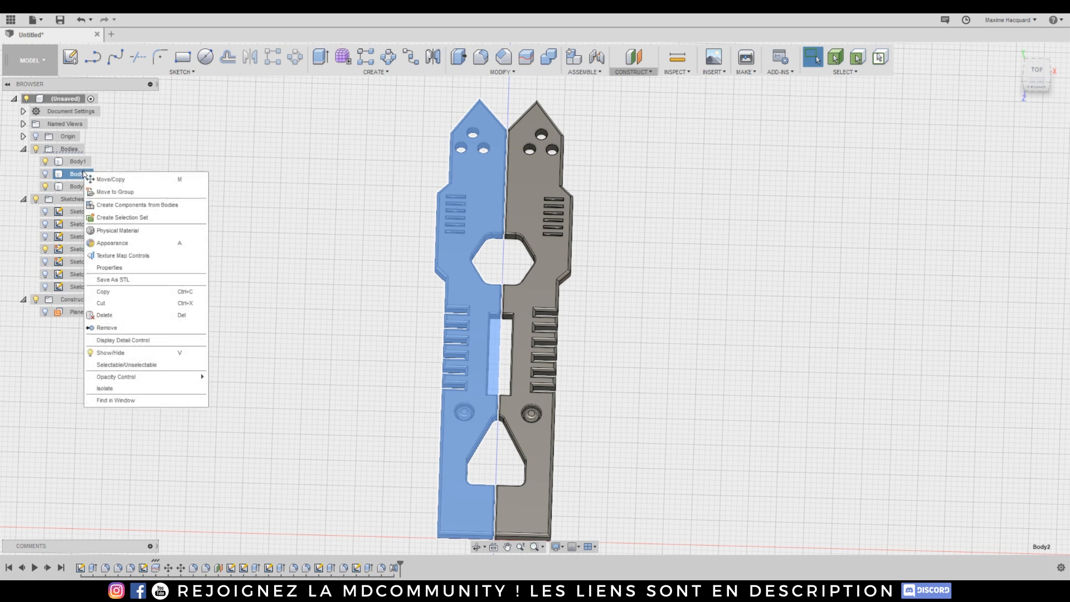
left_click(104, 314)
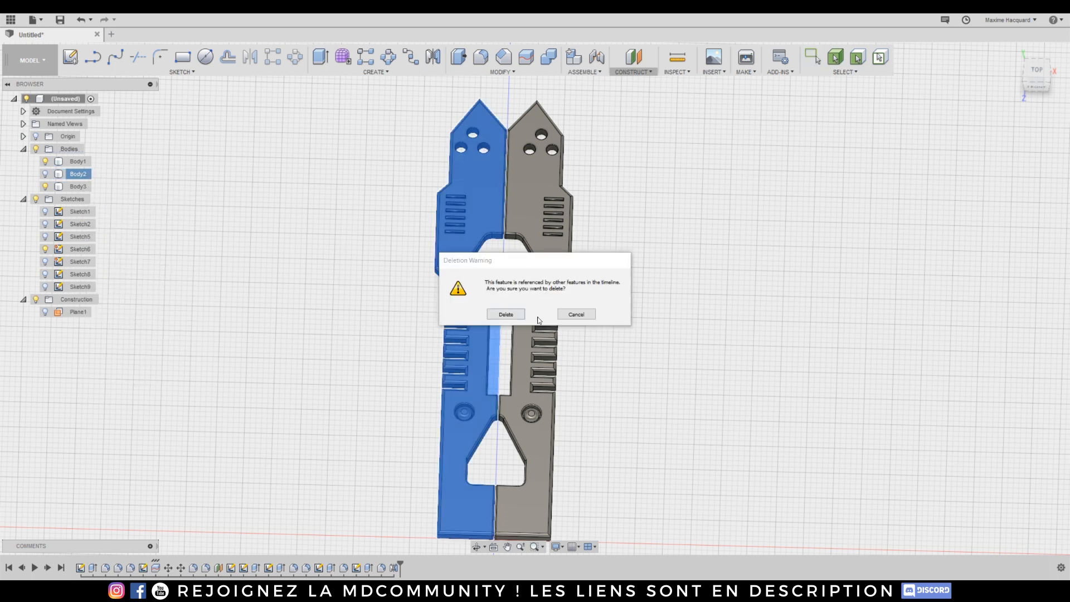
left_click(517, 316)
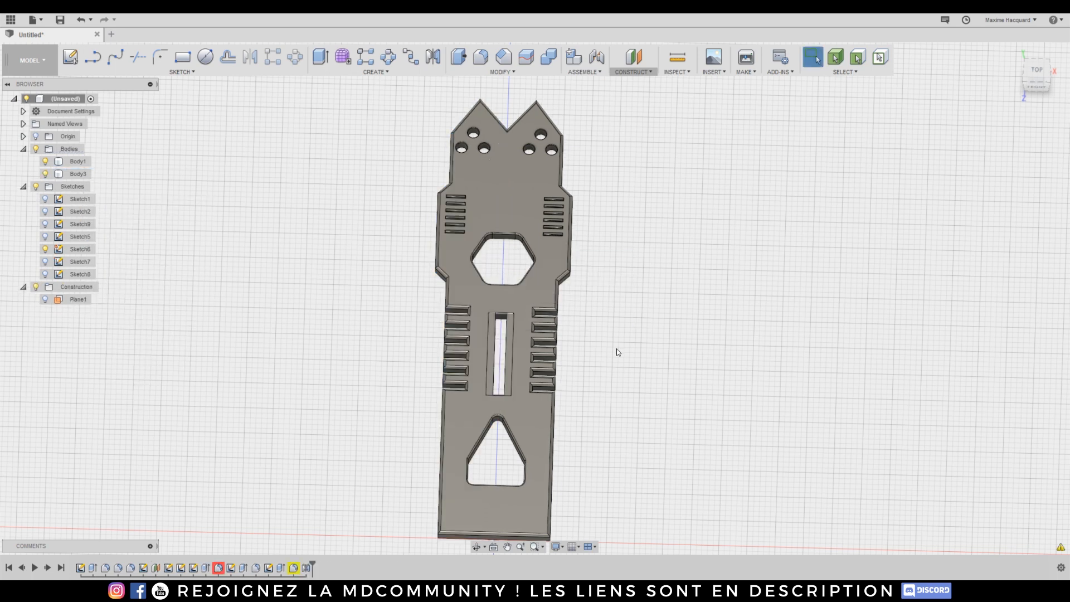
left_click(72, 174)
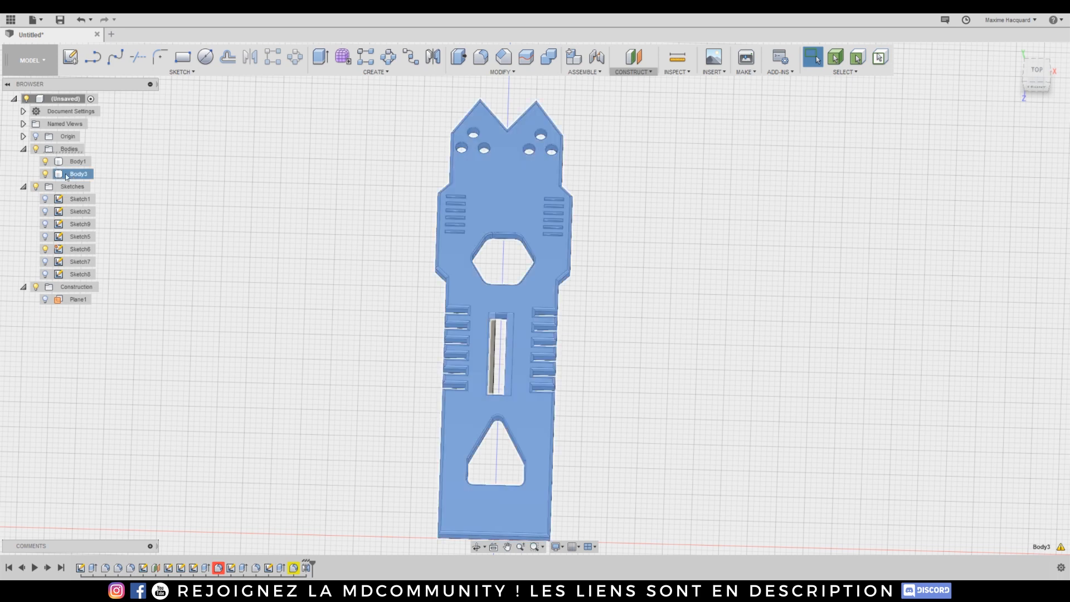
left_click(36, 172)
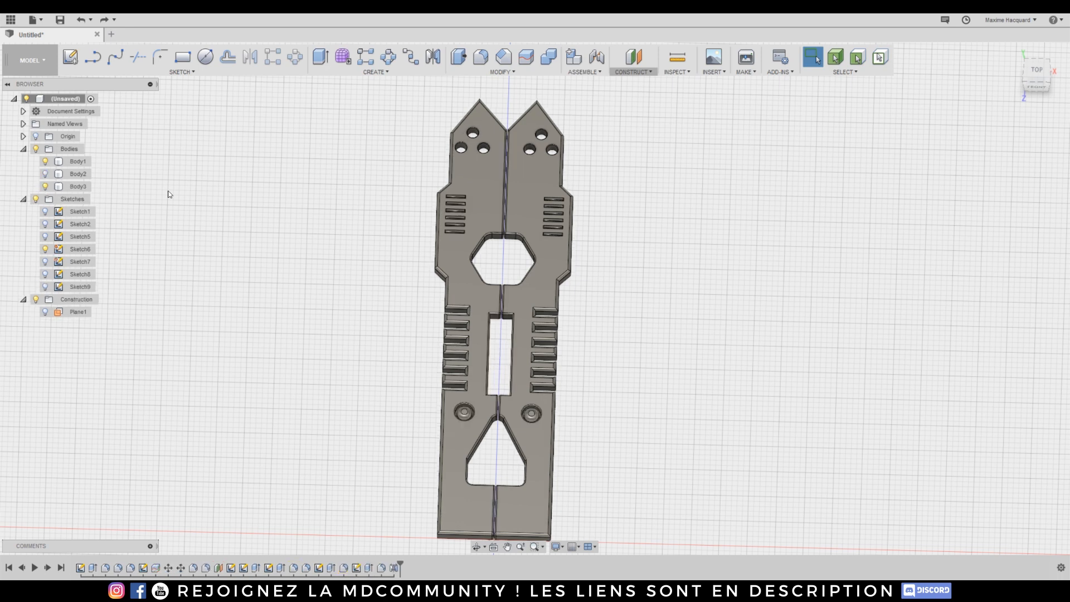
Show Body2 briefly and hide it again to check how it overlaps the mirrored half.
left_click(47, 176)
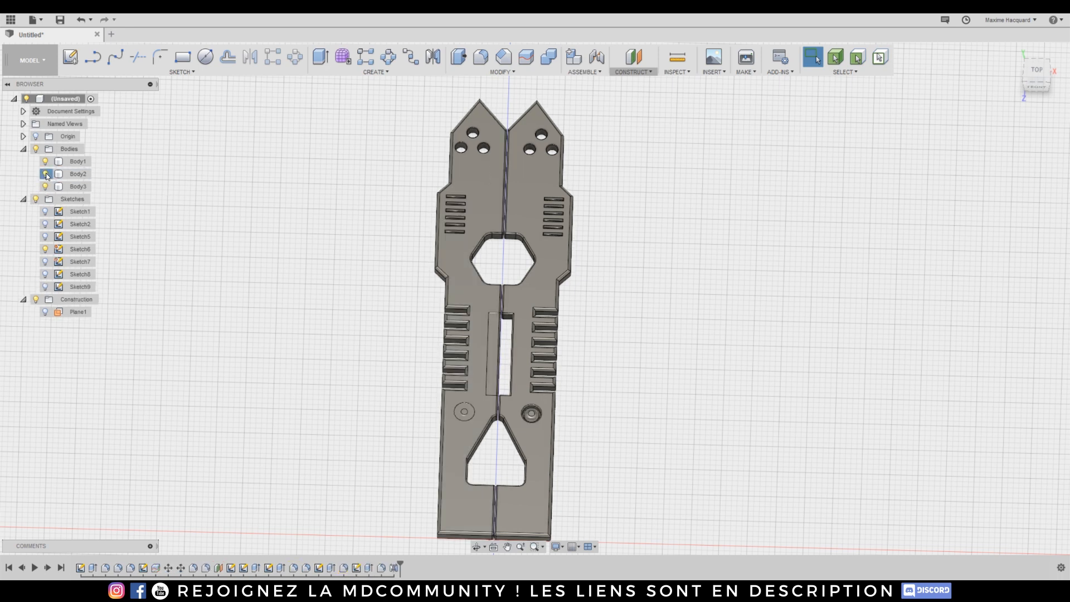
left_click(47, 176)
middle_click_drag(317, 353, 302, 333)
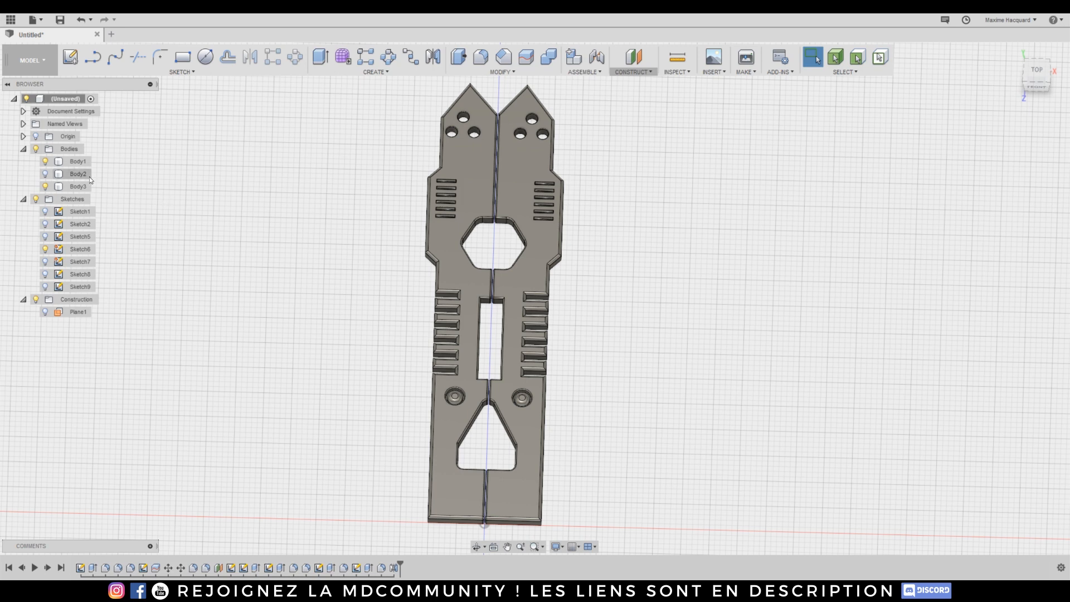
Try deleting the mirrored Body3 and the hidden Body2, and undo the deletions.
left_click(45, 187)
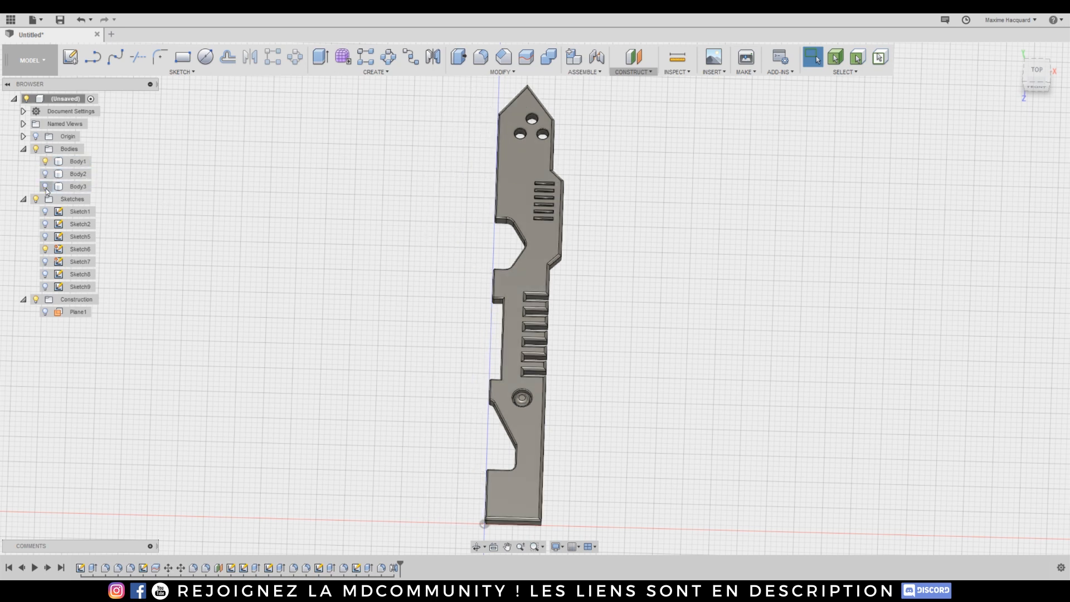
left_click(73, 190)
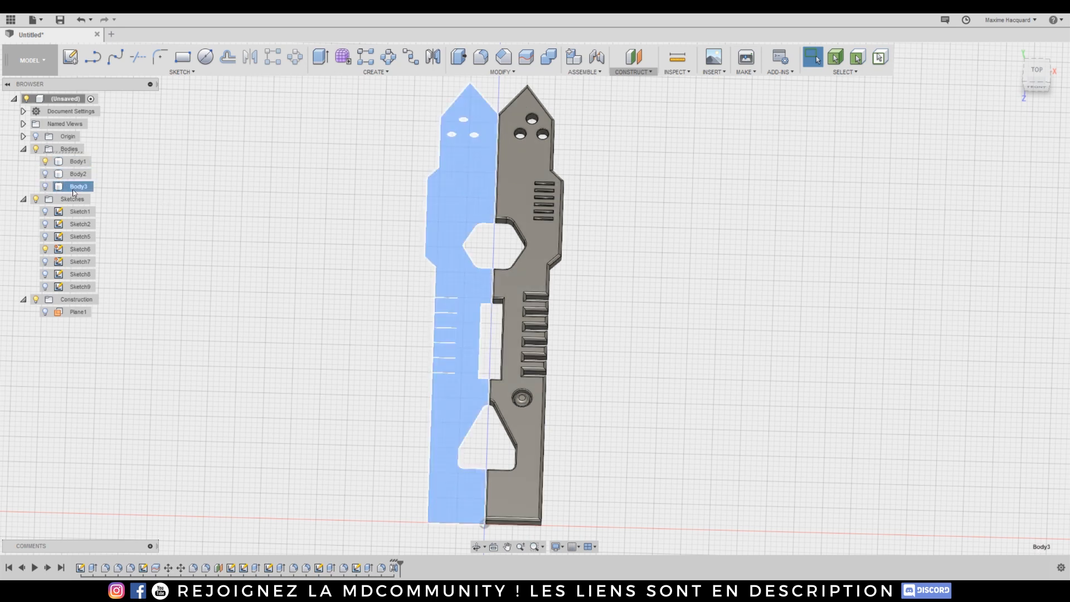
right_click(74, 188)
left_click(101, 332)
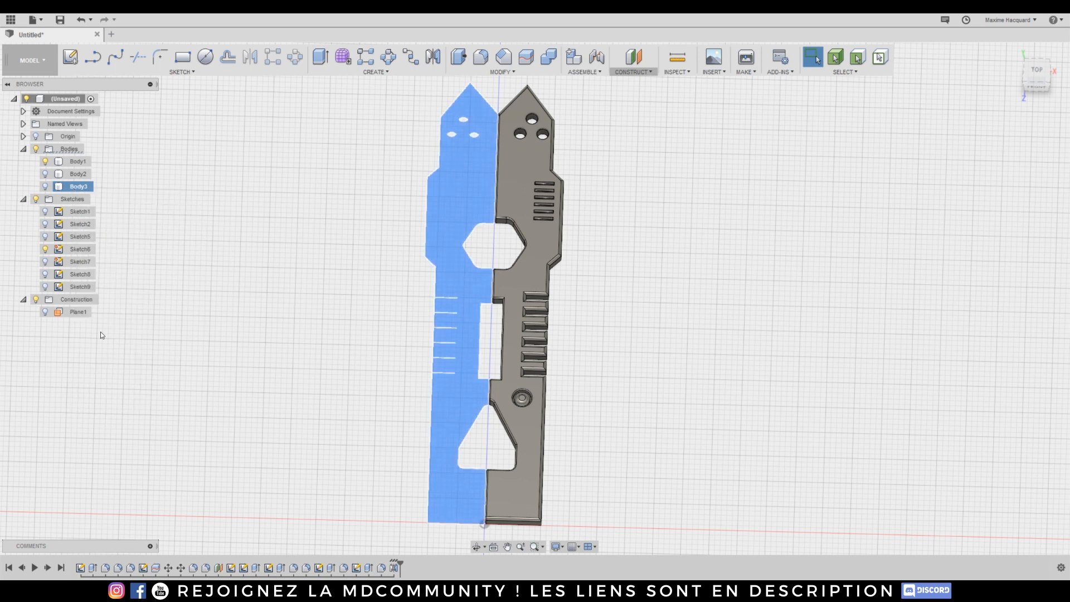
left_click(69, 175)
right_click(74, 175)
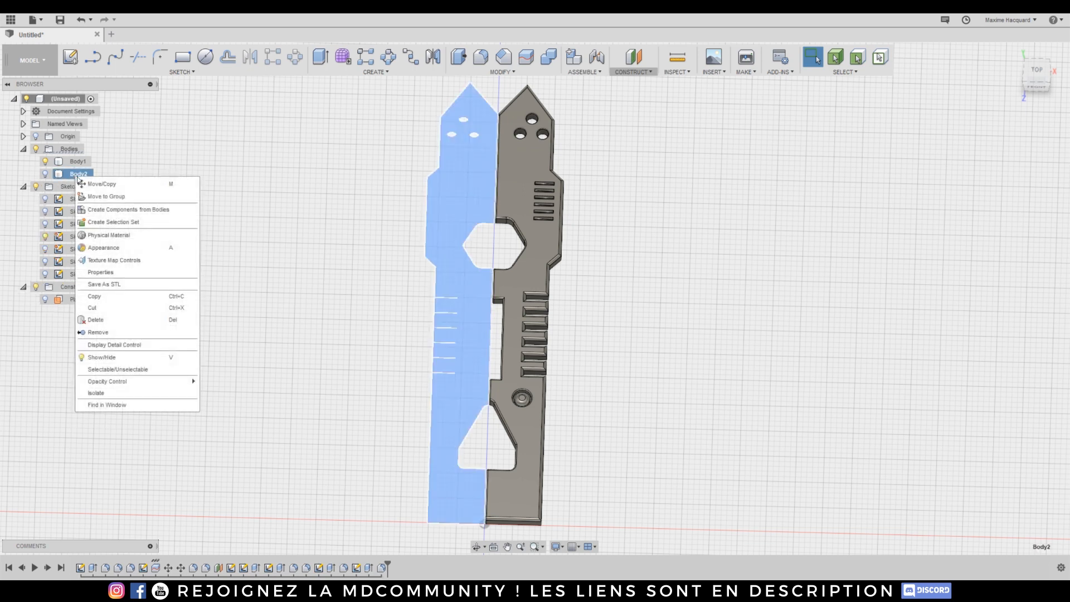
left_click(101, 318)
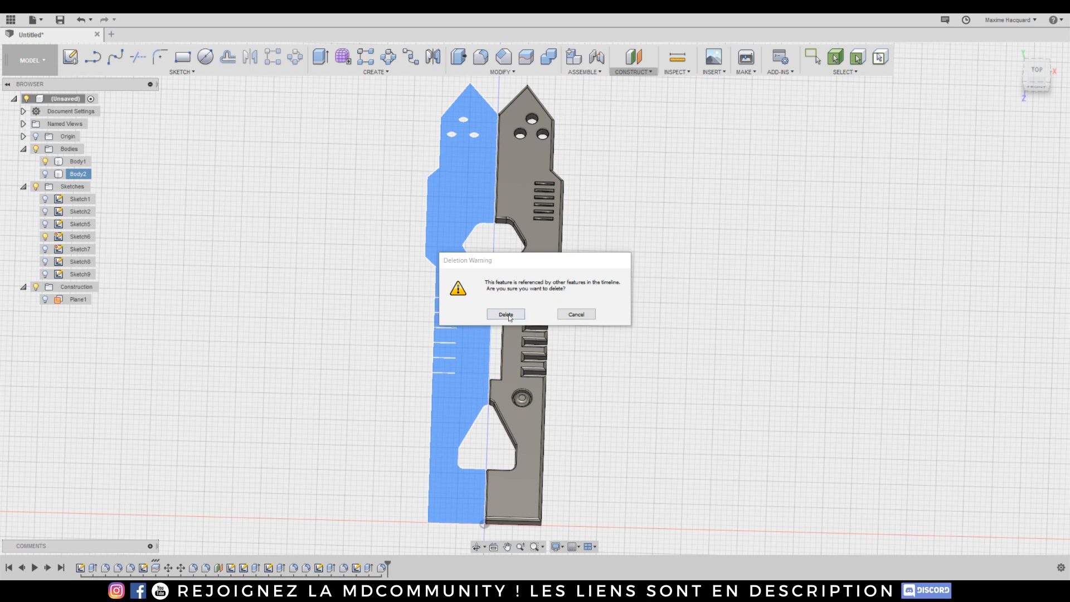
left_click(503, 314)
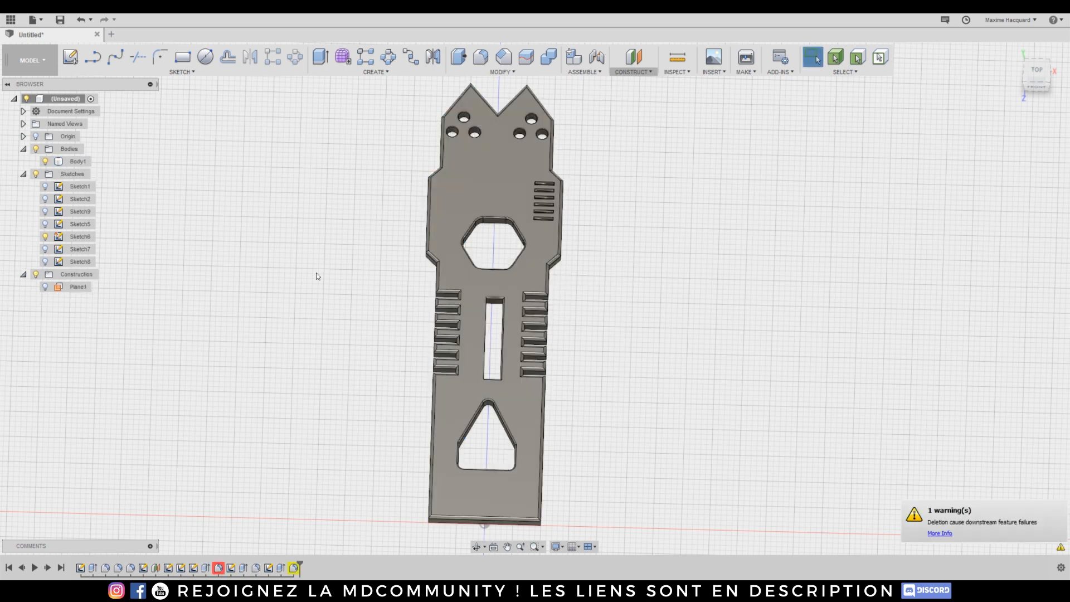
key("ctrl+z")
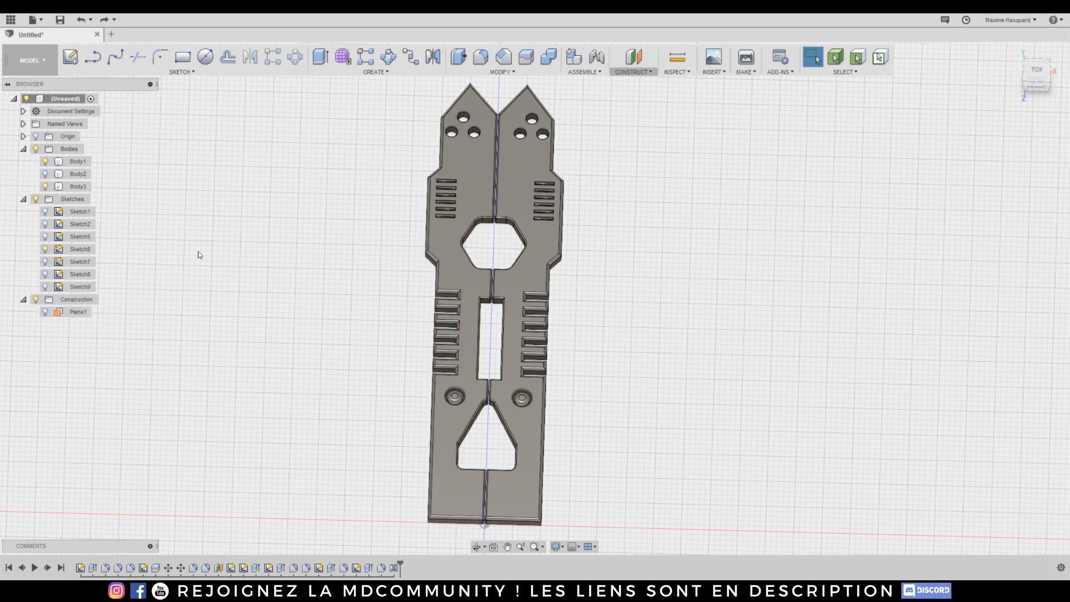
Export the design to drive E: as an IGES file named Untitled1.
scroll(362, 244, "down", 2)
middle_click_drag(724, 290, 749, 283)
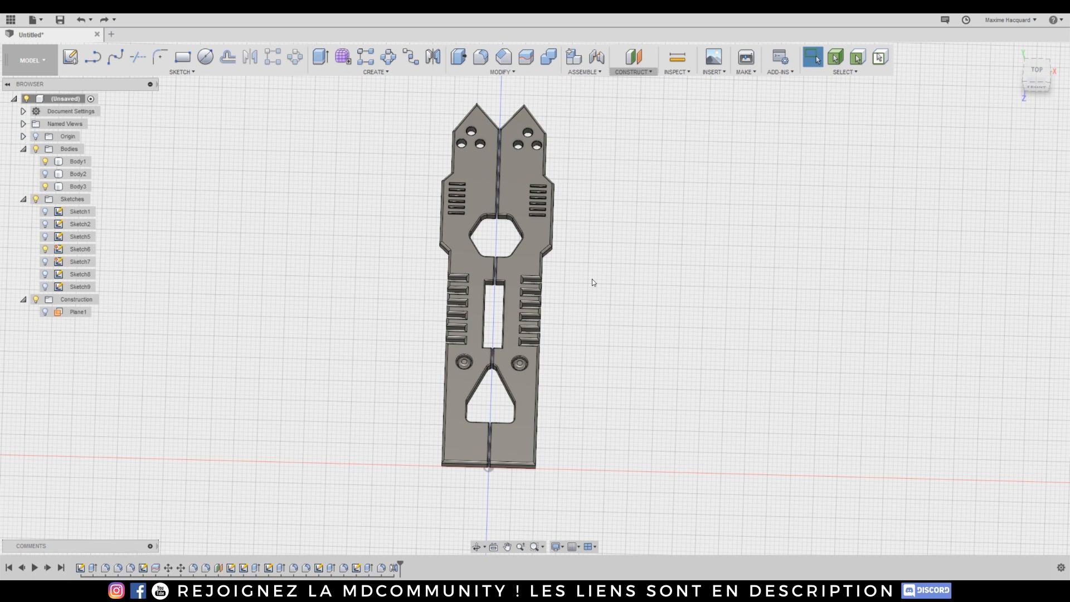
left_click(1036, 70)
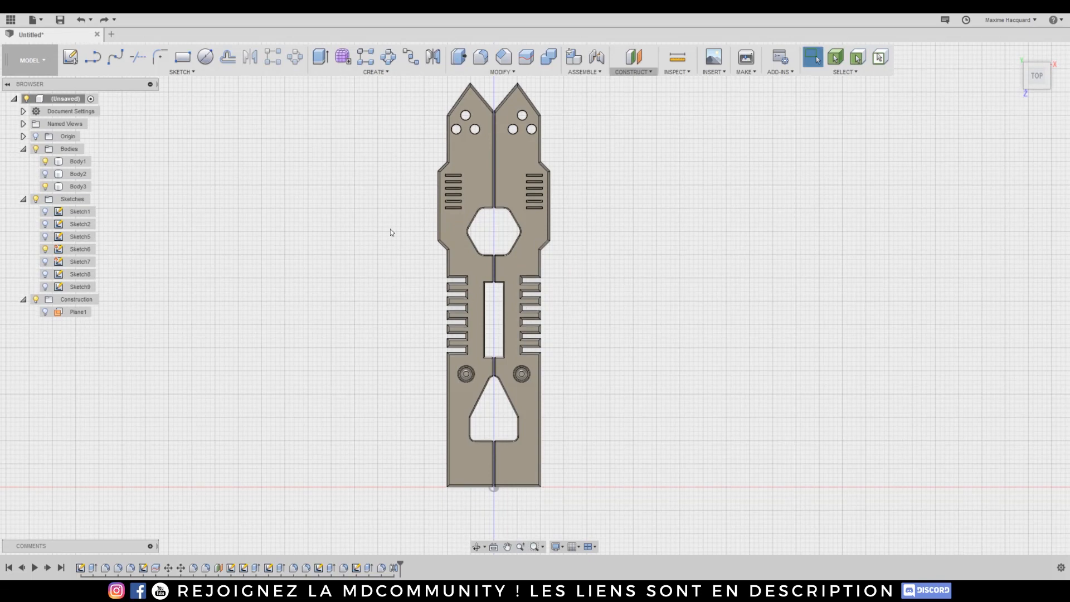
left_click(37, 20)
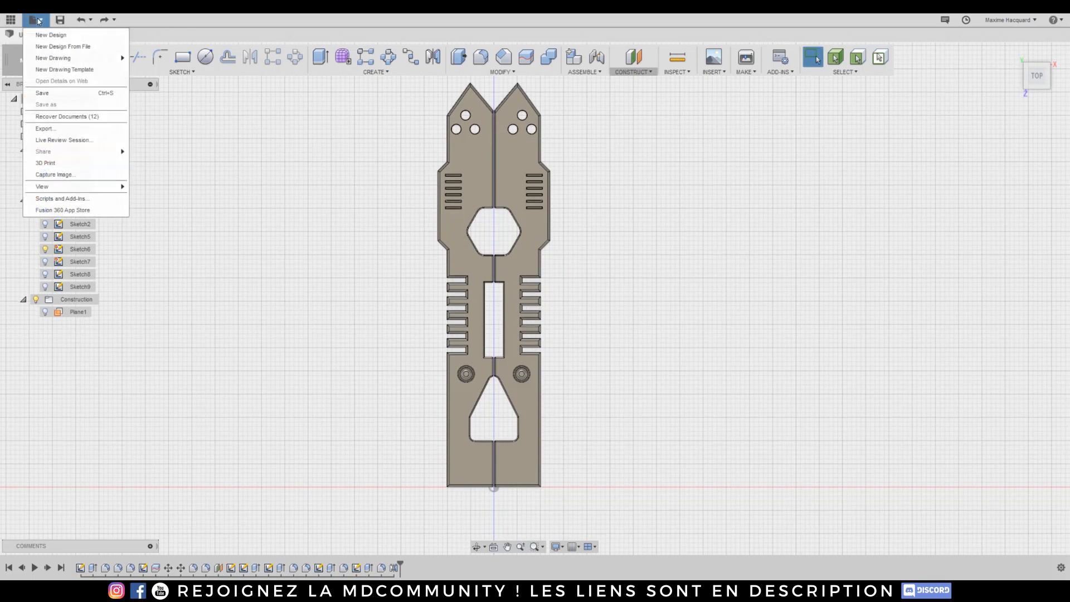
left_click(65, 128)
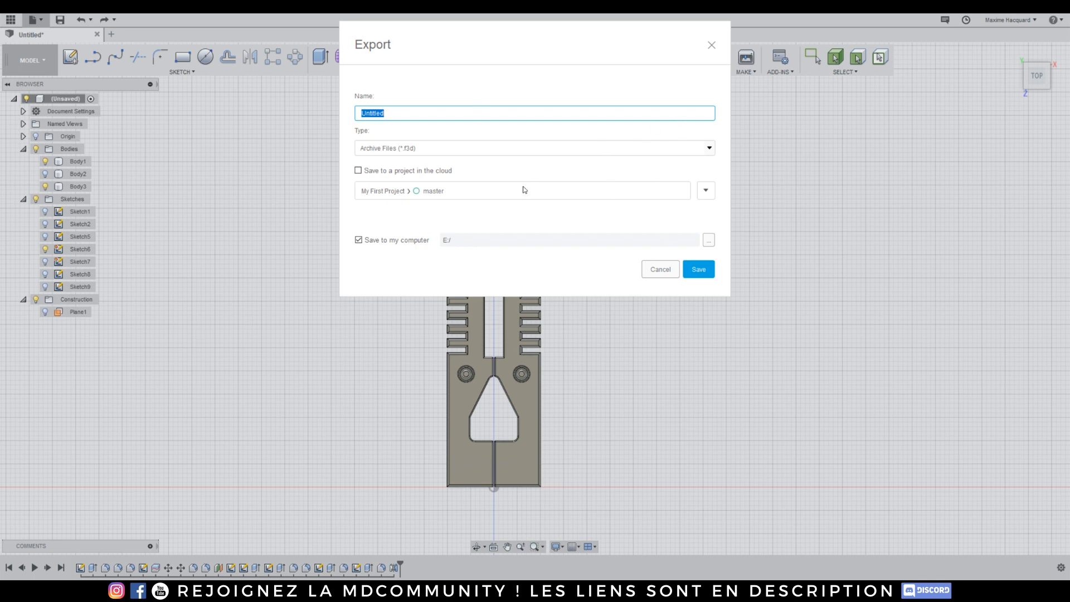
left_click(709, 148)
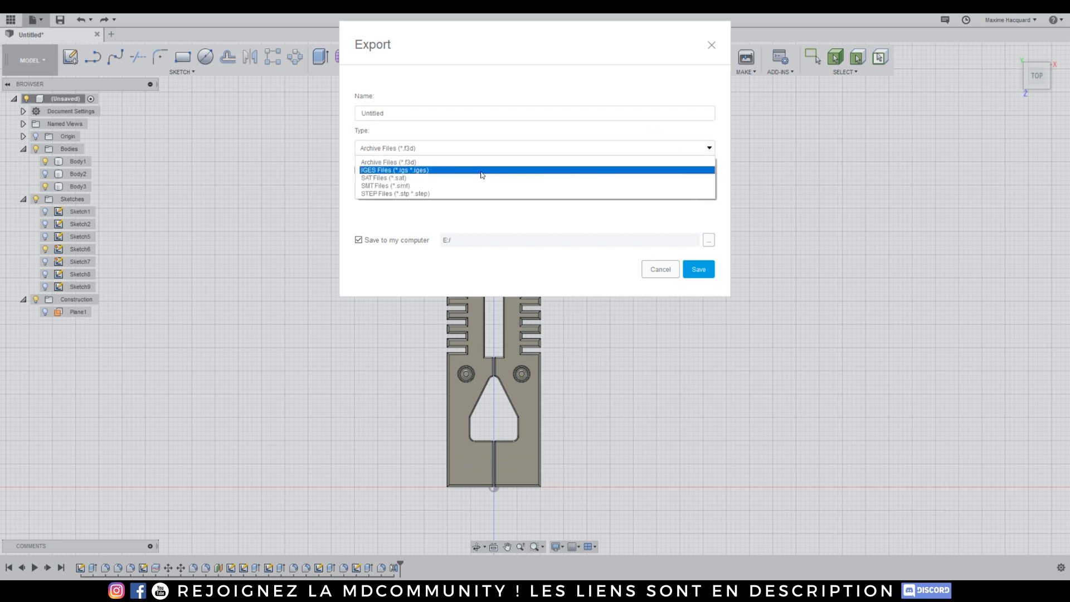
left_click(388, 170)
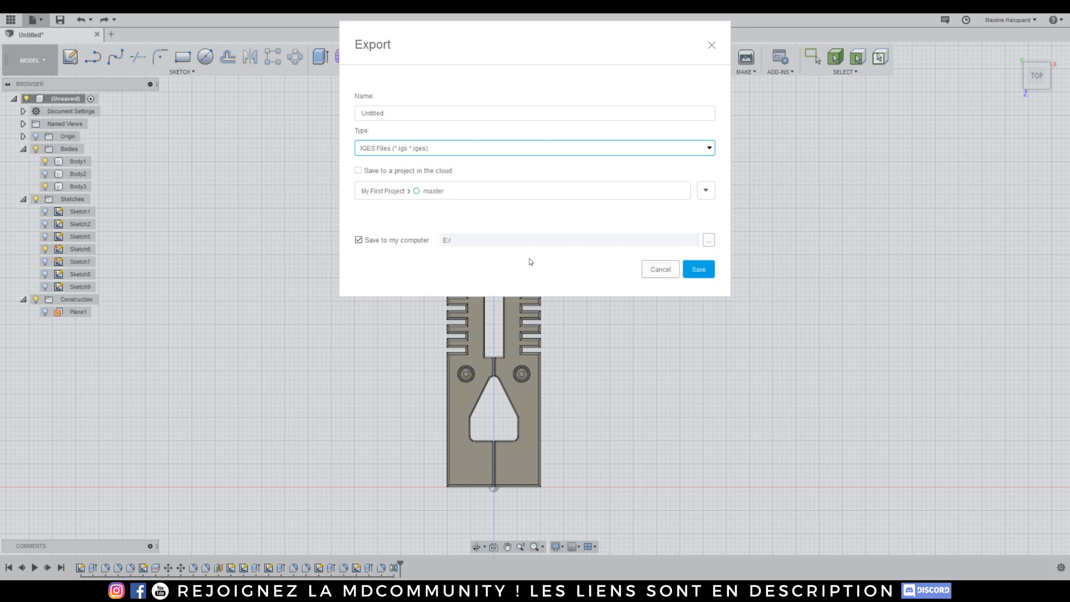
left_click(405, 109)
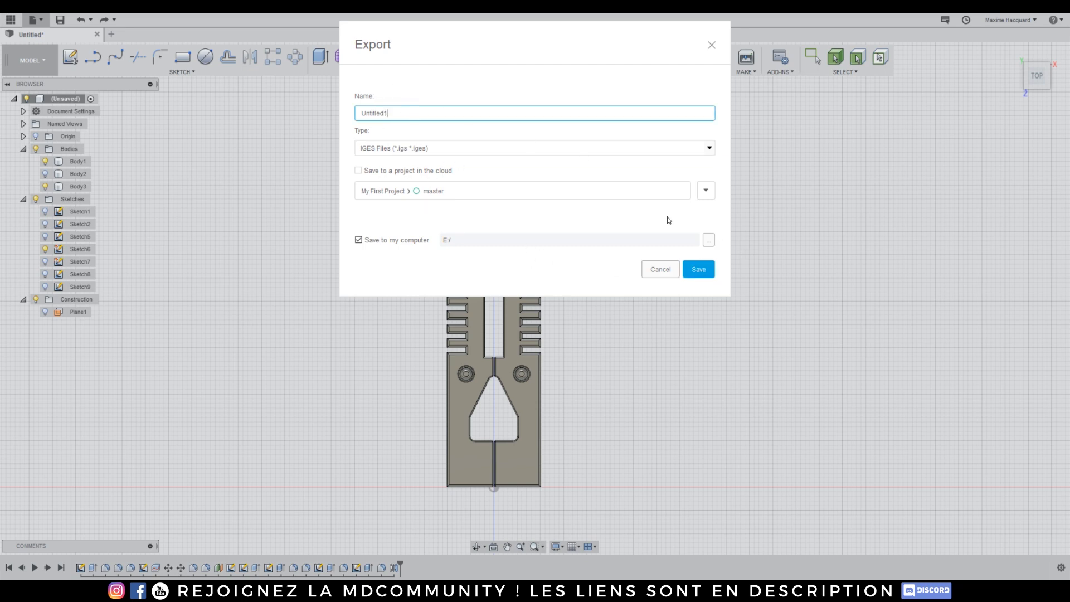
left_click(706, 271)
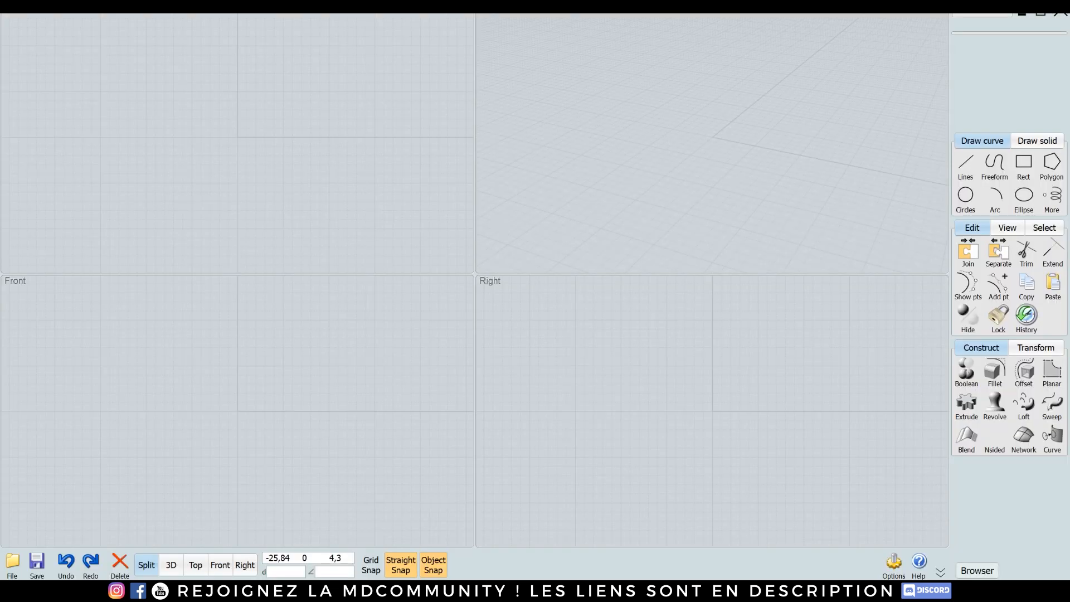
Switch to MoI and import the exported Untitled1 file from drive E: using the IGES file type.
left_click(13, 564)
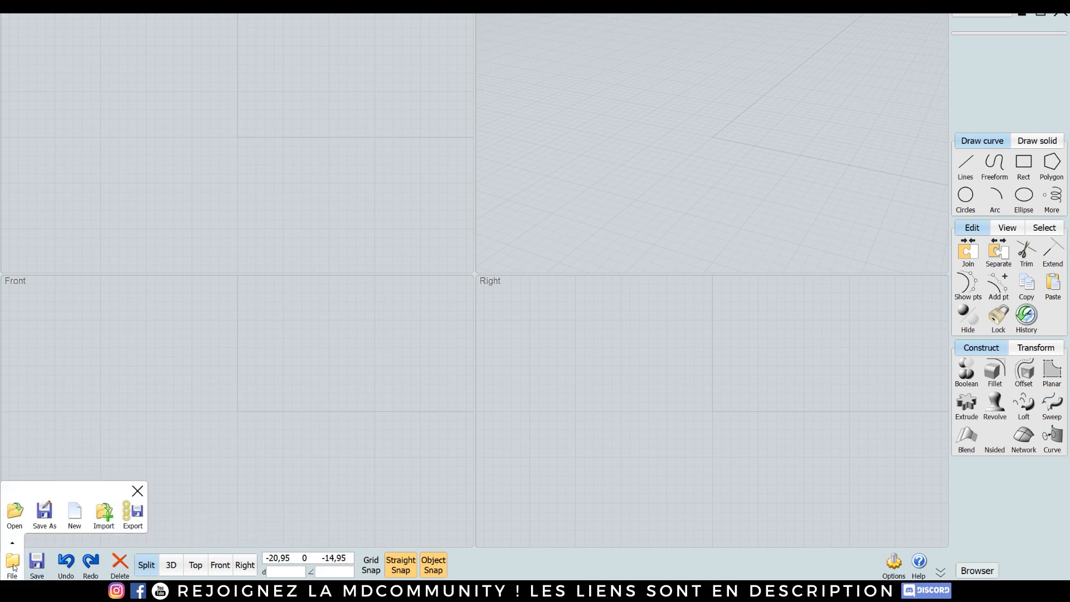
left_click(106, 511)
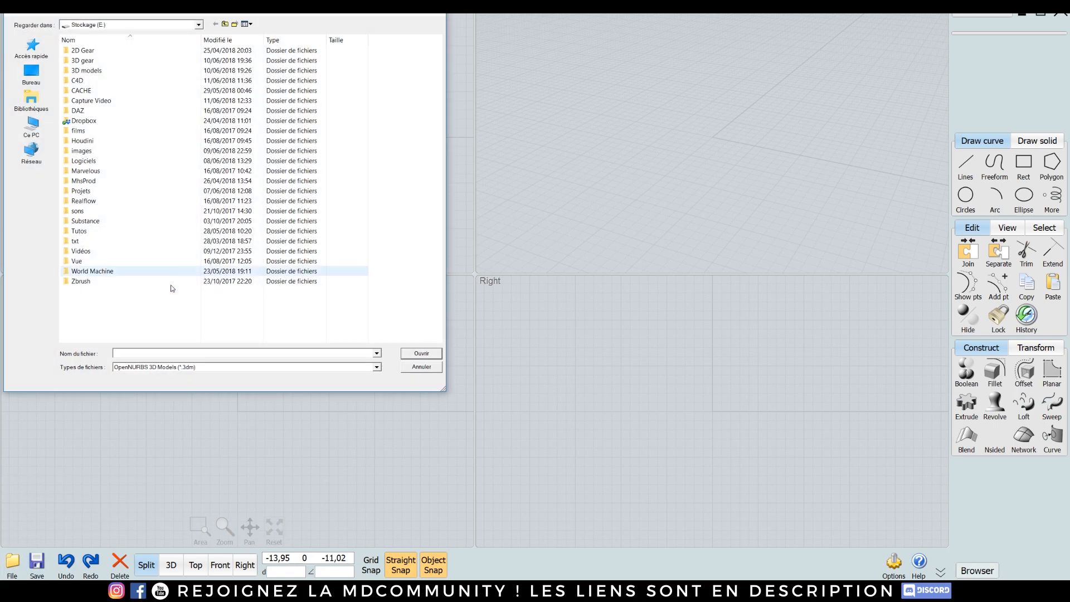
left_click(377, 367)
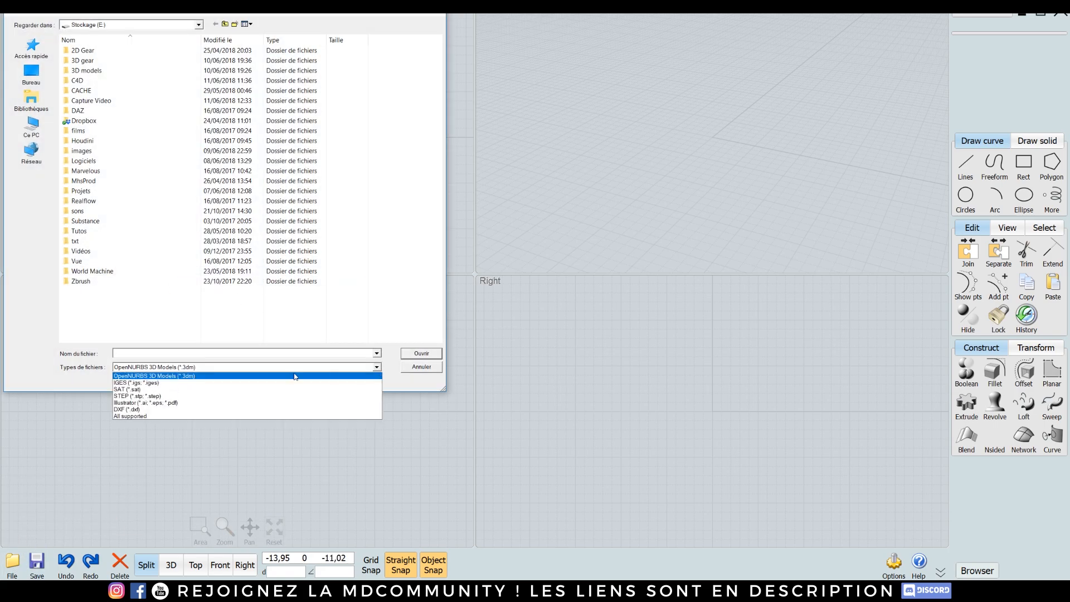
left_click(133, 382)
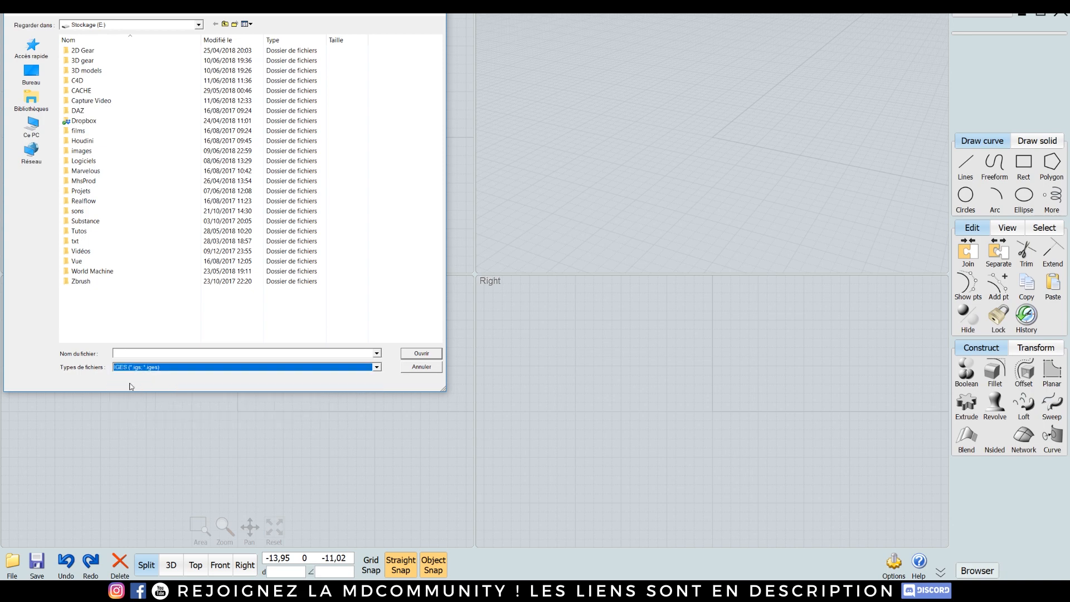
double_click(85, 301)
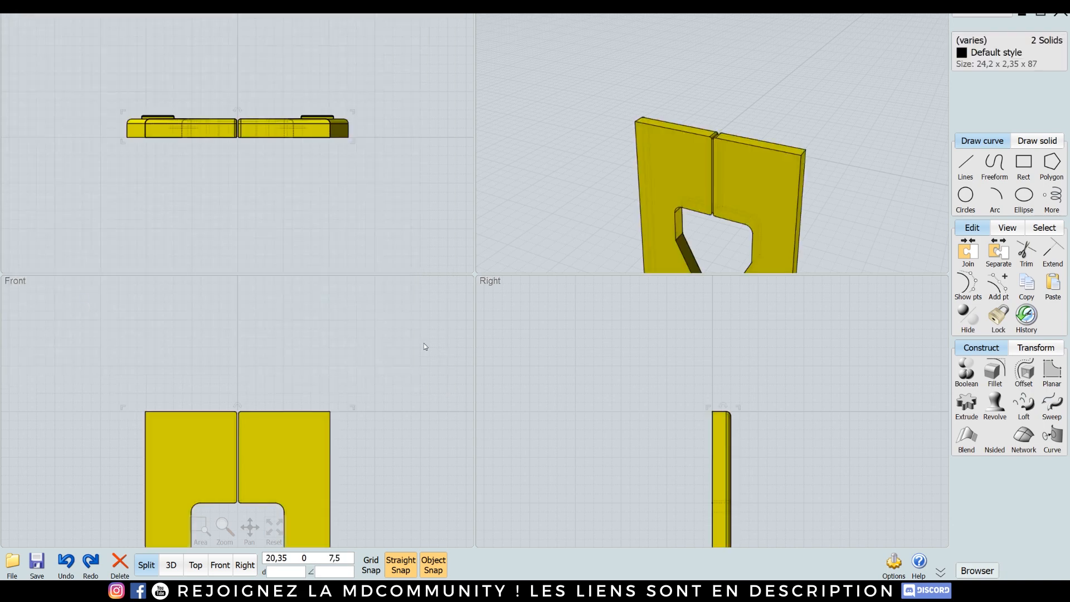
scroll(393, 416, "down", 5)
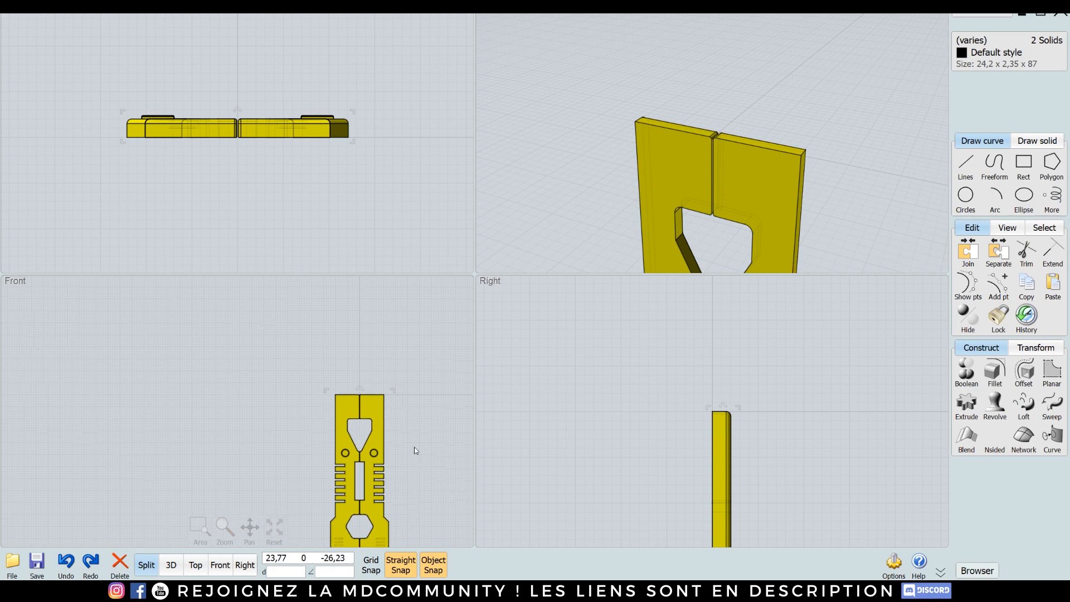
Examine the imported two-piece handle in the front, top and 3D views, from the plain back to the detailed front.
middle_click_drag(414, 447, 373, 363)
scroll(368, 434, "up", 5)
middle_click_drag(362, 429, 379, 454)
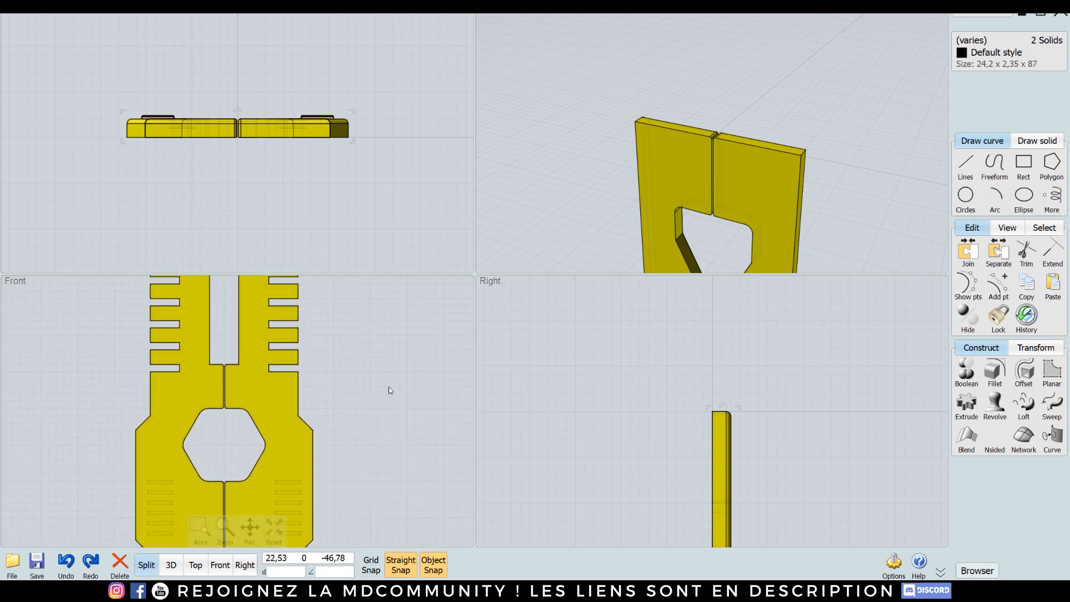
middle_click_drag(390, 390, 386, 409)
middle_click_drag(394, 162, 392, 198)
scroll(388, 164, "down", 2)
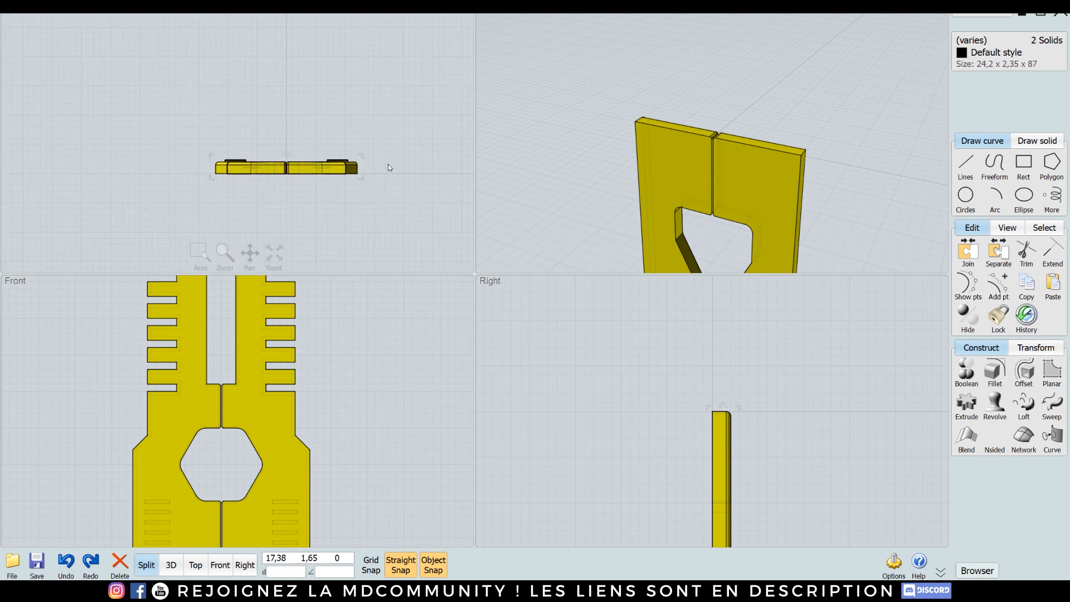
scroll(388, 164, "down", 1)
middle_click_drag(393, 161, 385, 183)
mouse_move(383, 172)
middle_mouse_down()
mouse_move(368, 183)
mouse_move(360, 167)
middle_mouse_up()
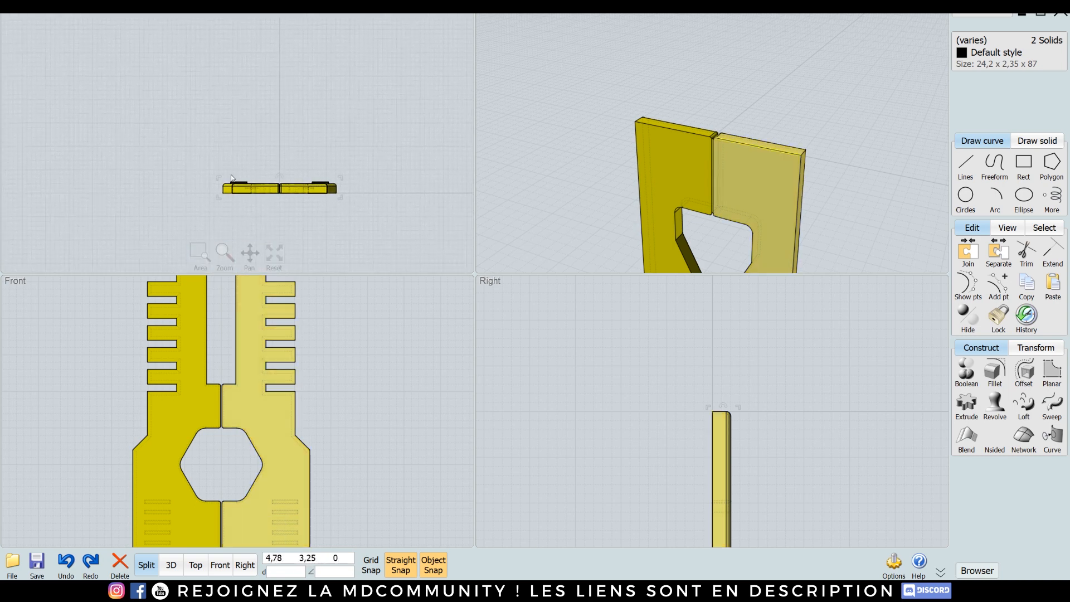
middle_click_drag(807, 191, 807, 103)
middle_click_drag(823, 159, 794, 73)
scroll(827, 179, "down", 2)
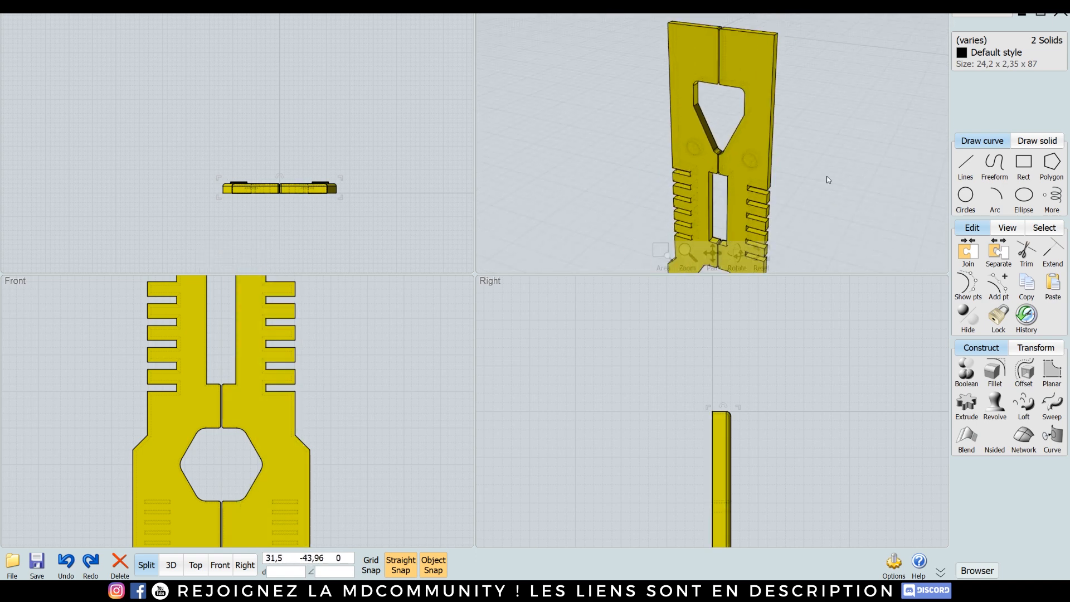
right_click_drag(827, 176, 638, 152)
middle_click_drag(802, 242, 779, 100)
scroll(784, 210, "up", 2)
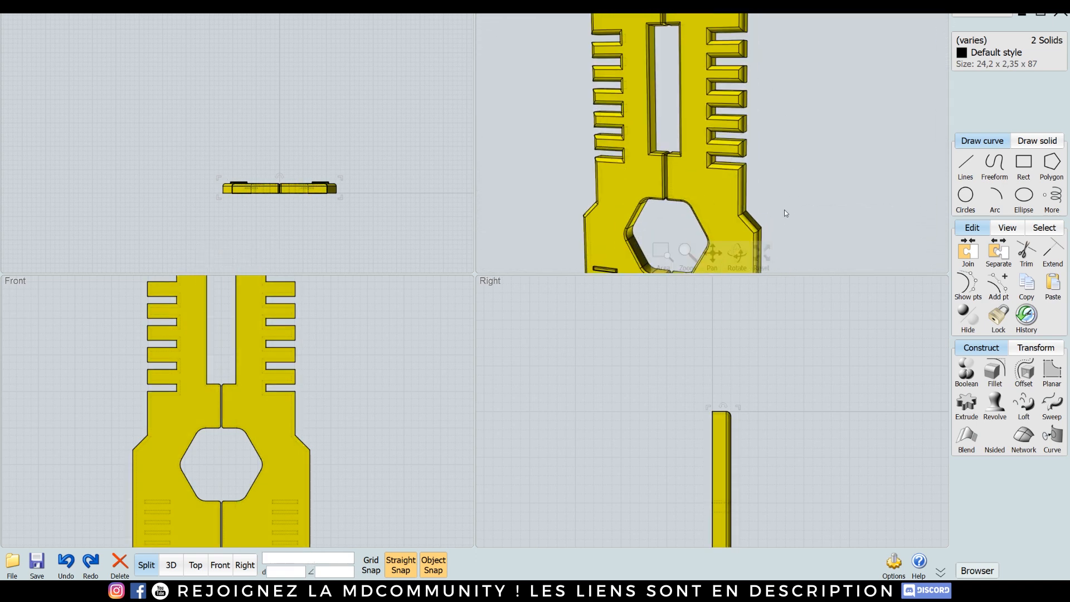
scroll(784, 209, "down", 5)
middle_click_drag(801, 205, 781, 158)
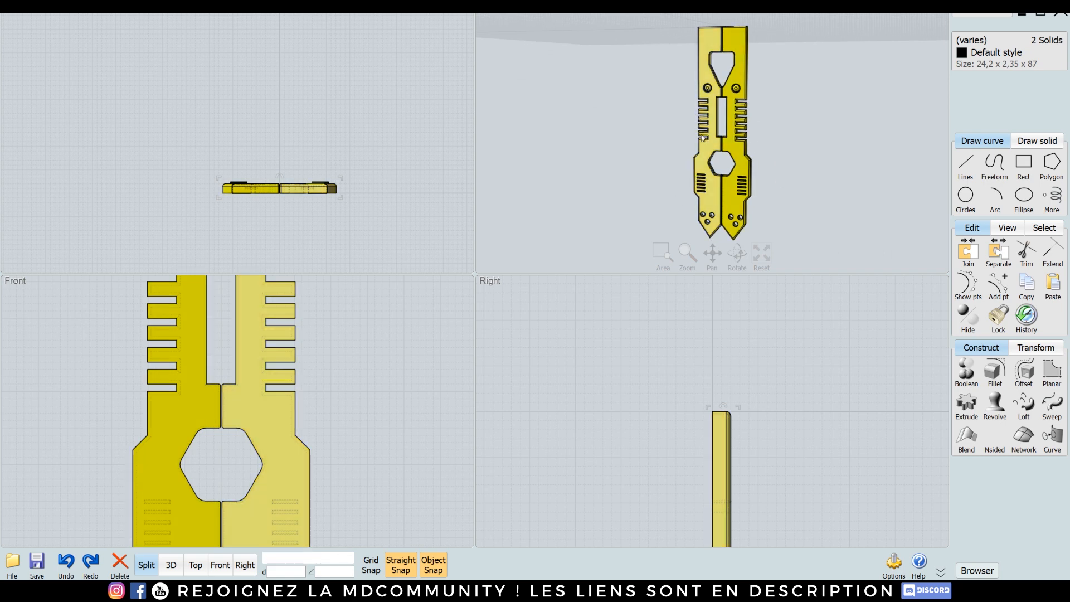
Save the handle to drive E: as a Wavefront OBJ file named tuto cool.
left_click(12, 563)
left_click(128, 515)
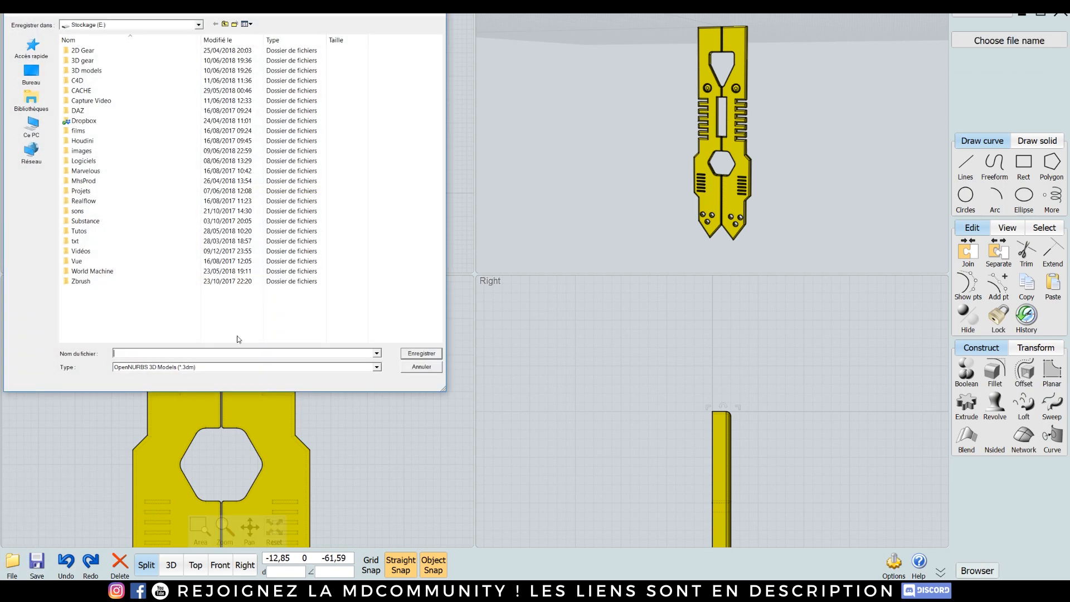
left_click(377, 368)
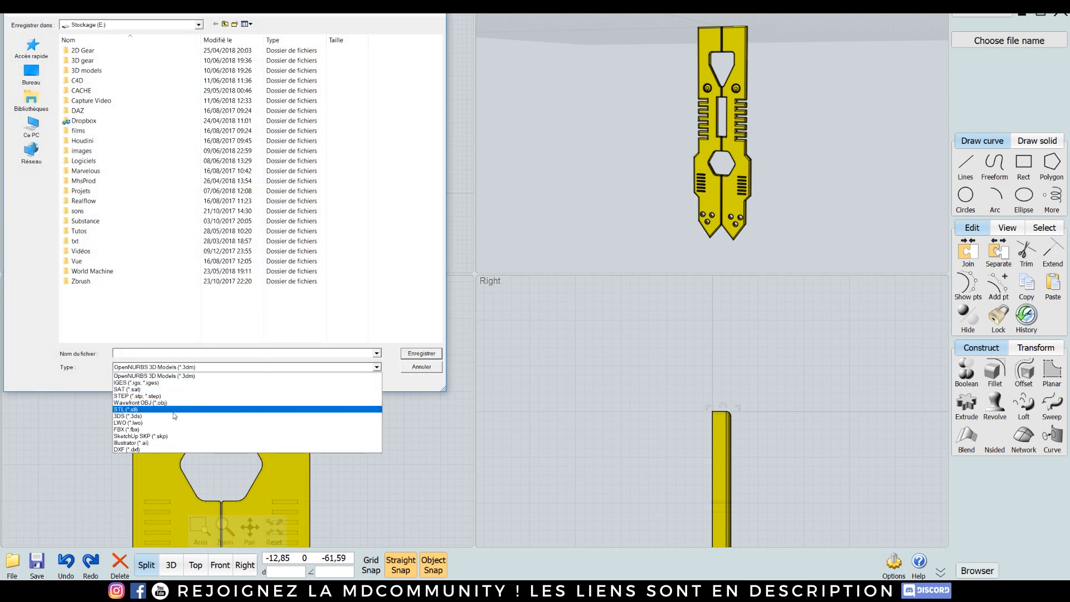
left_click(135, 404)
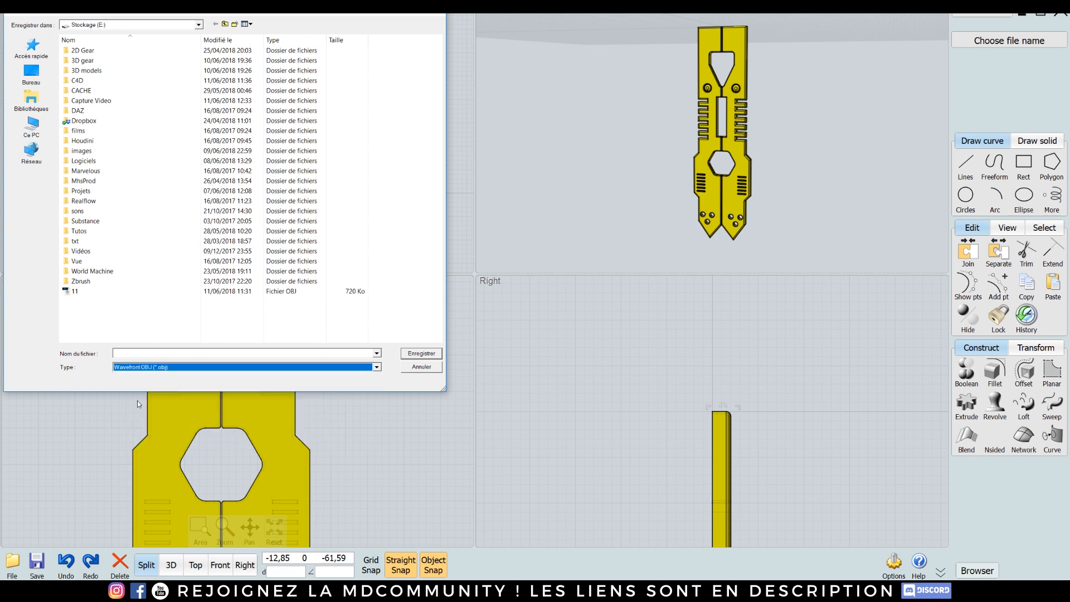
left_click(145, 353)
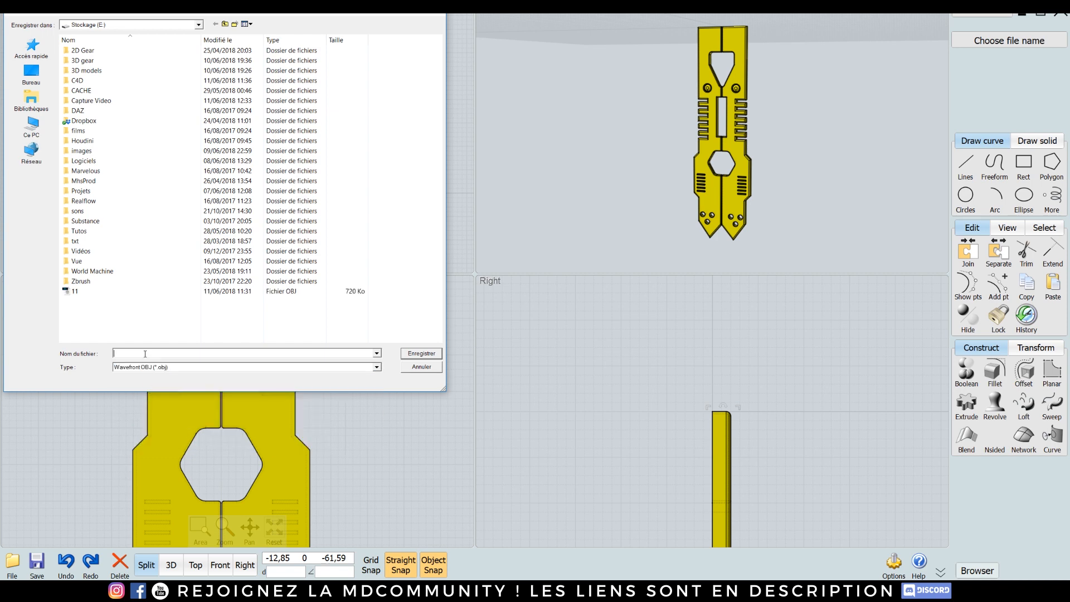
type("tuto cool")
left_click(419, 353)
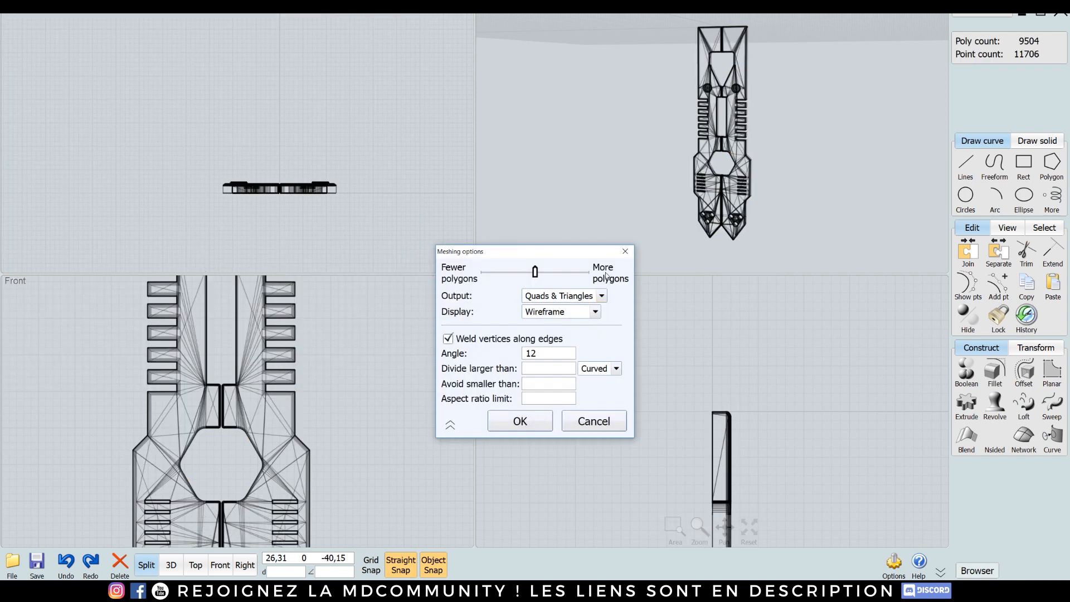
Raise the mesh density to an angle of 7,22 and compare N-gons output with Quads & Triangles.
left_click_drag(537, 271, 562, 271)
left_click(601, 296)
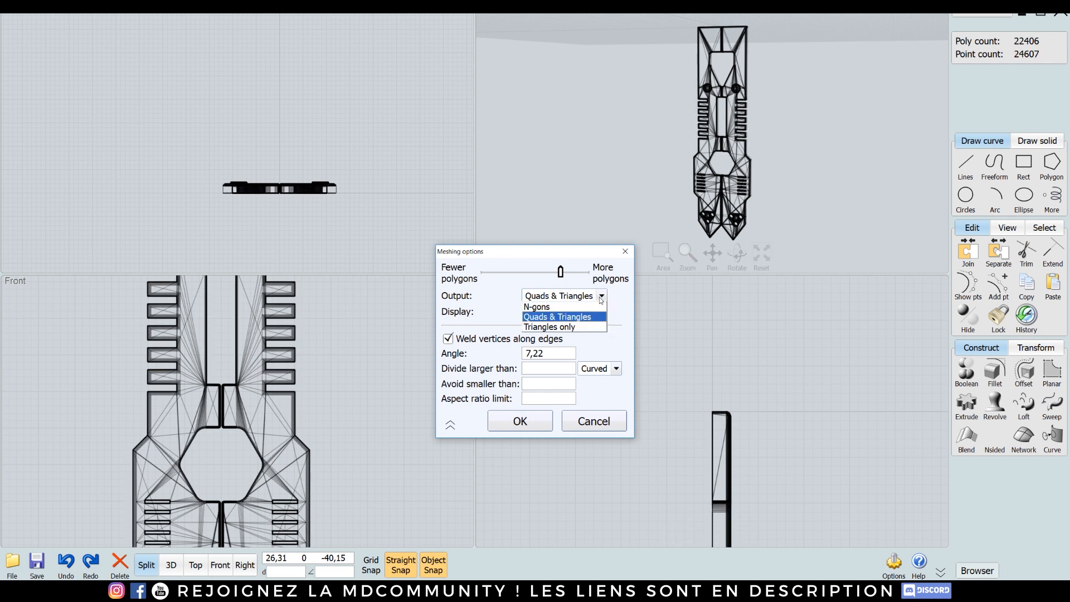
left_click(558, 304)
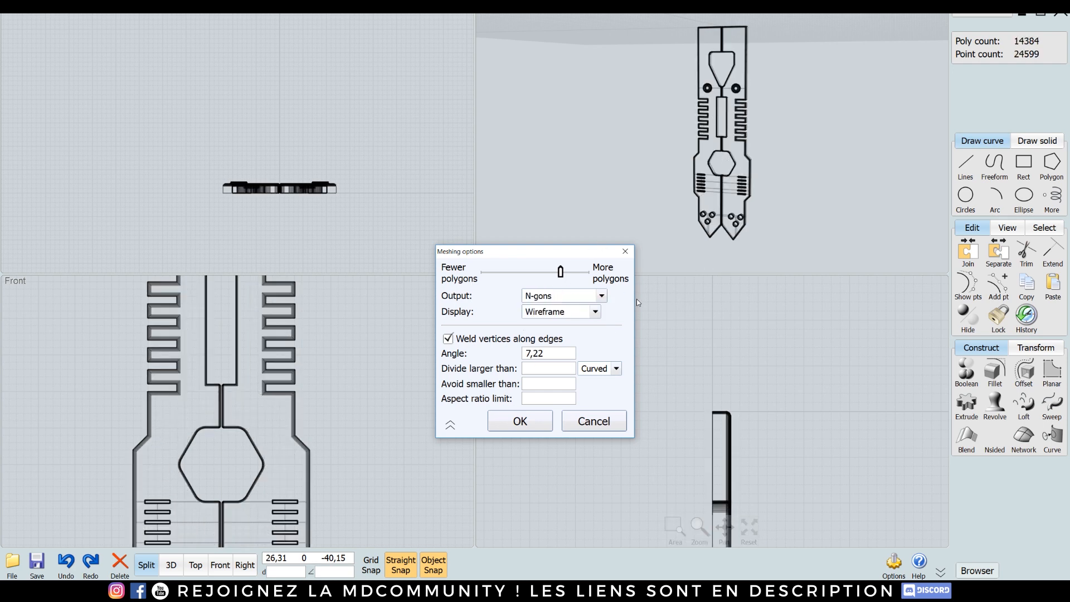
left_click(601, 297)
left_click(557, 316)
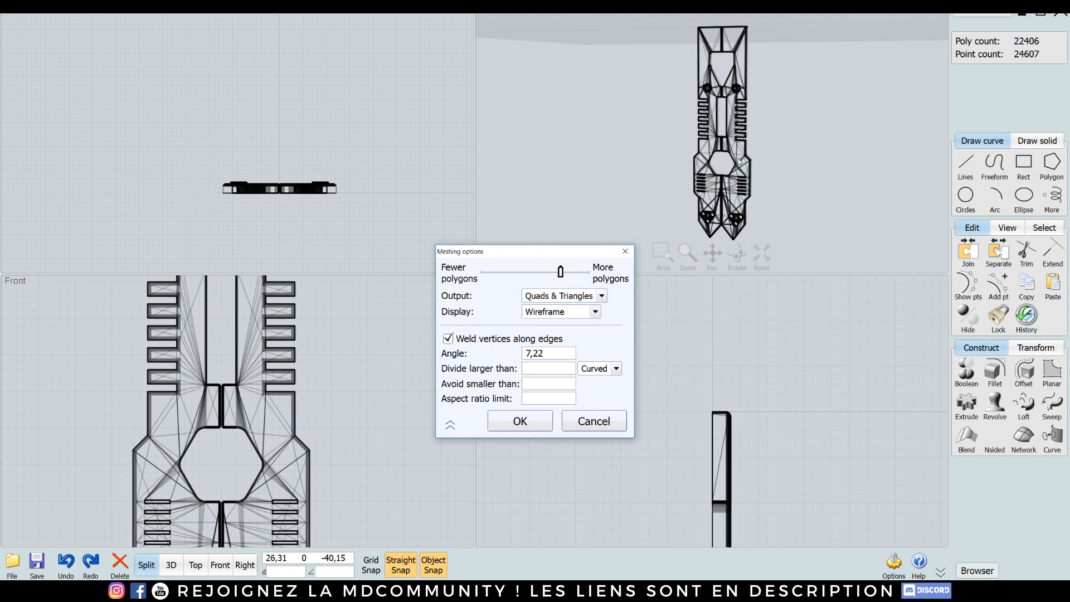
Set the meshing angle to 8 and divide polygons larger than 7 on all surfaces, keeping vertices welded along edges.
left_click(548, 353)
left_click(571, 391)
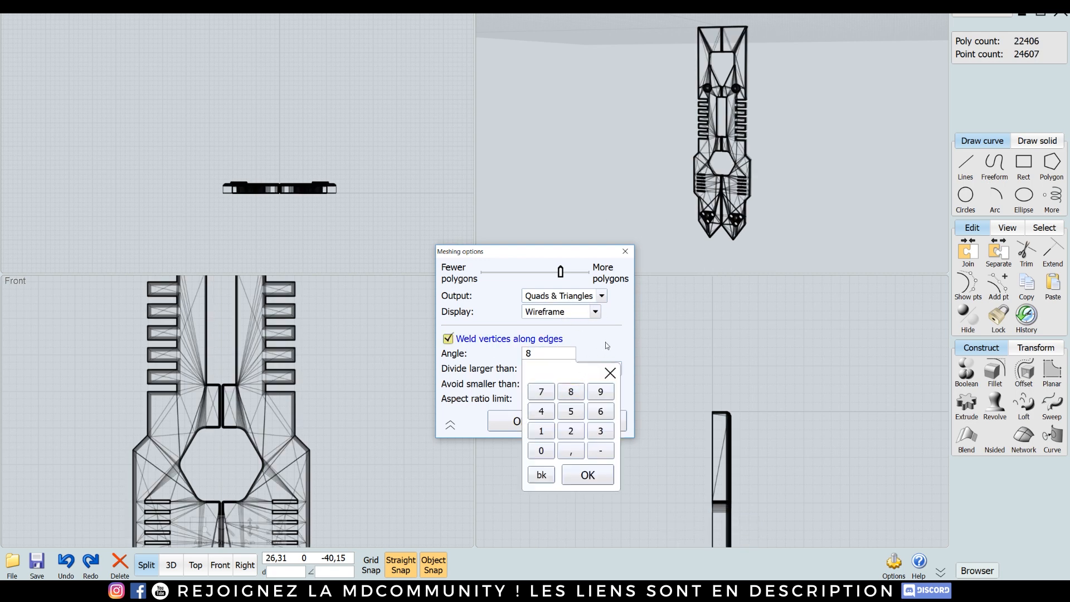
left_click(562, 357)
left_click(544, 370)
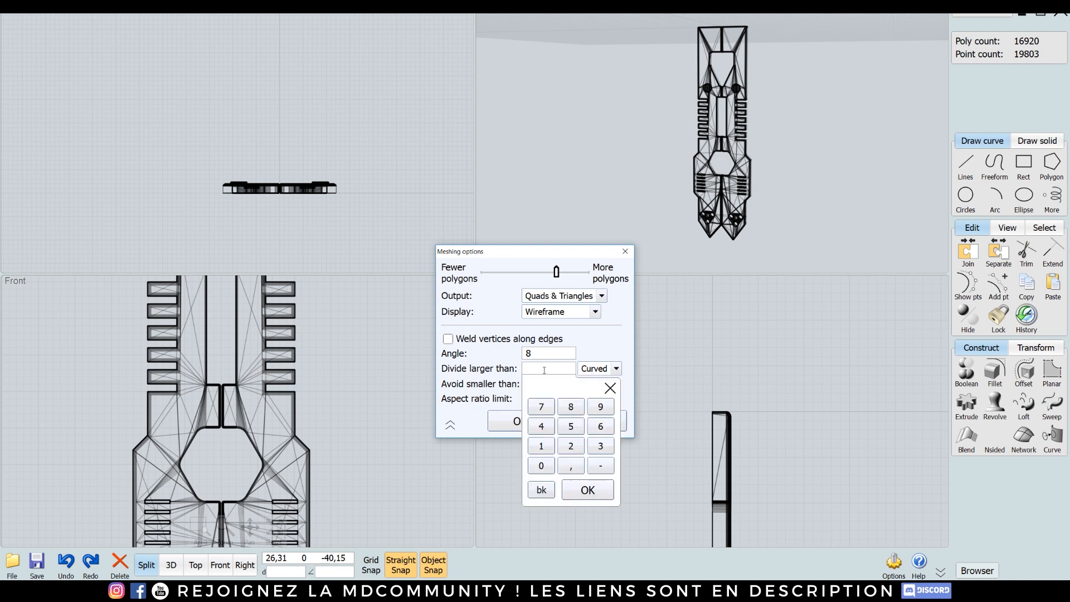
left_click(540, 406)
left_click(613, 342)
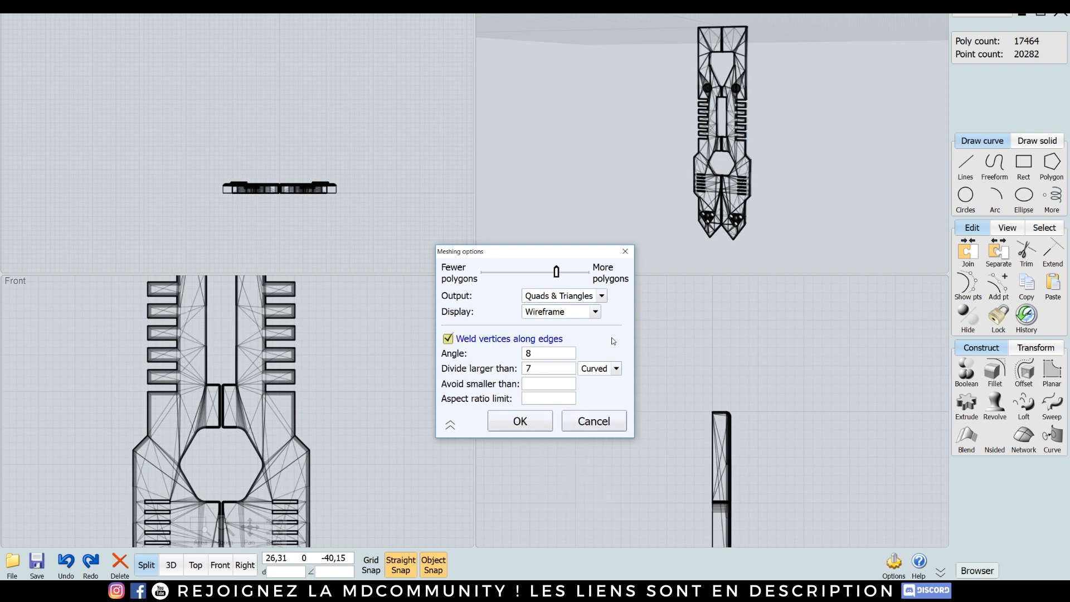
left_click(615, 368)
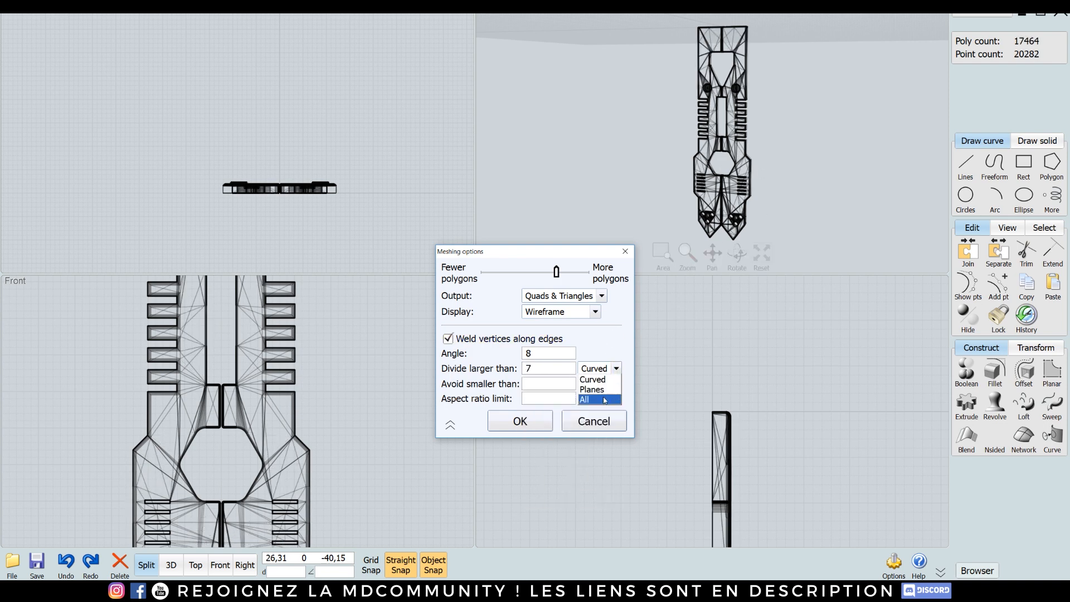
left_click(605, 400)
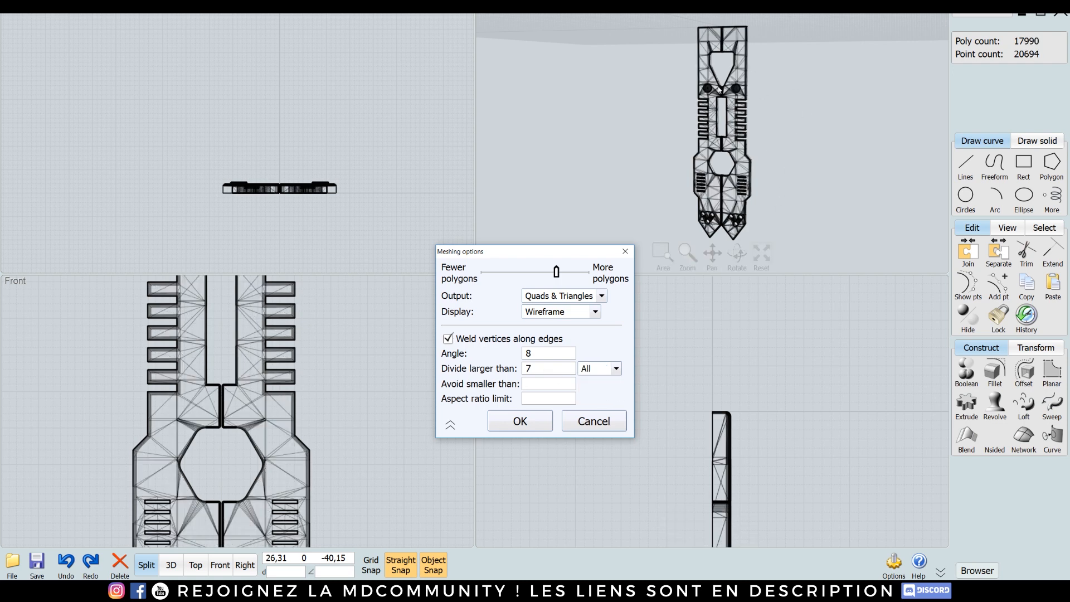
Set the meshing option for avoiding small polygons to 0,25.
left_click(561, 384)
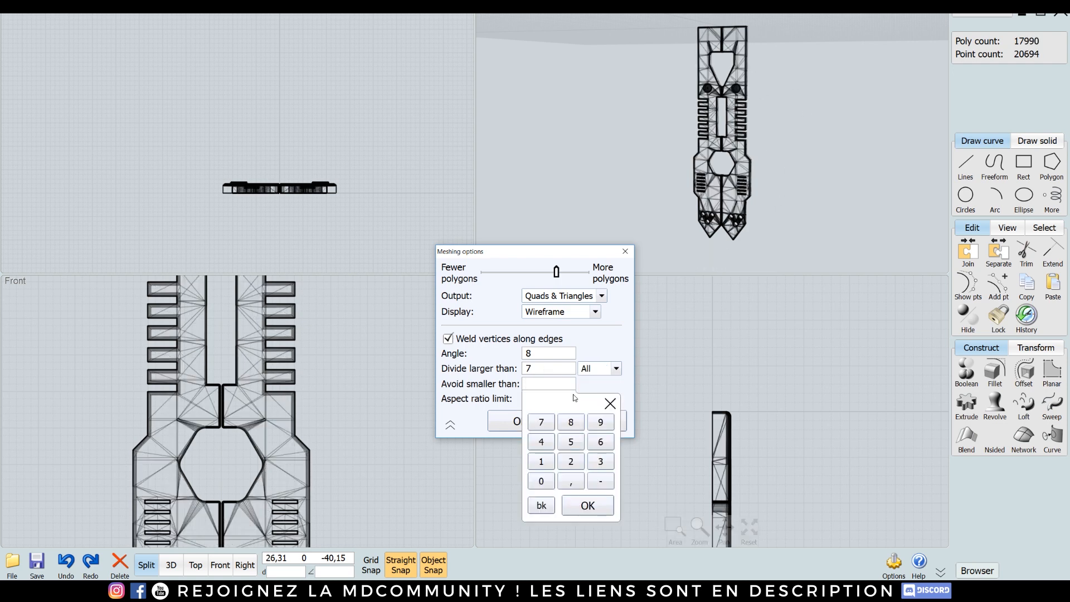
left_click(541, 481)
left_click(571, 481)
left_click(570, 461)
left_click(571, 441)
left_click(588, 505)
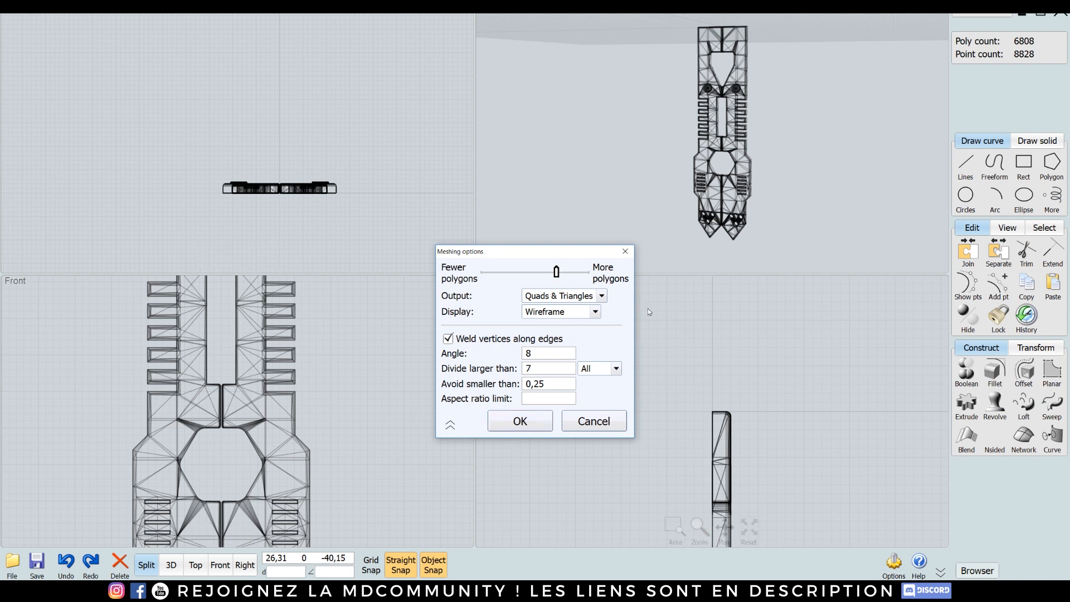
left_click(594, 296)
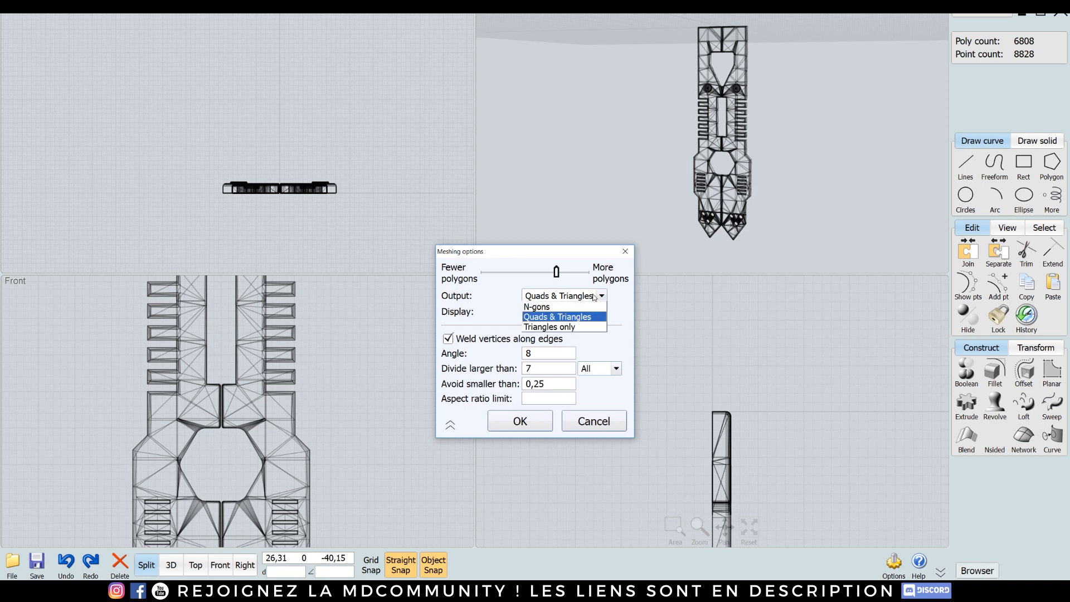
left_click(608, 355)
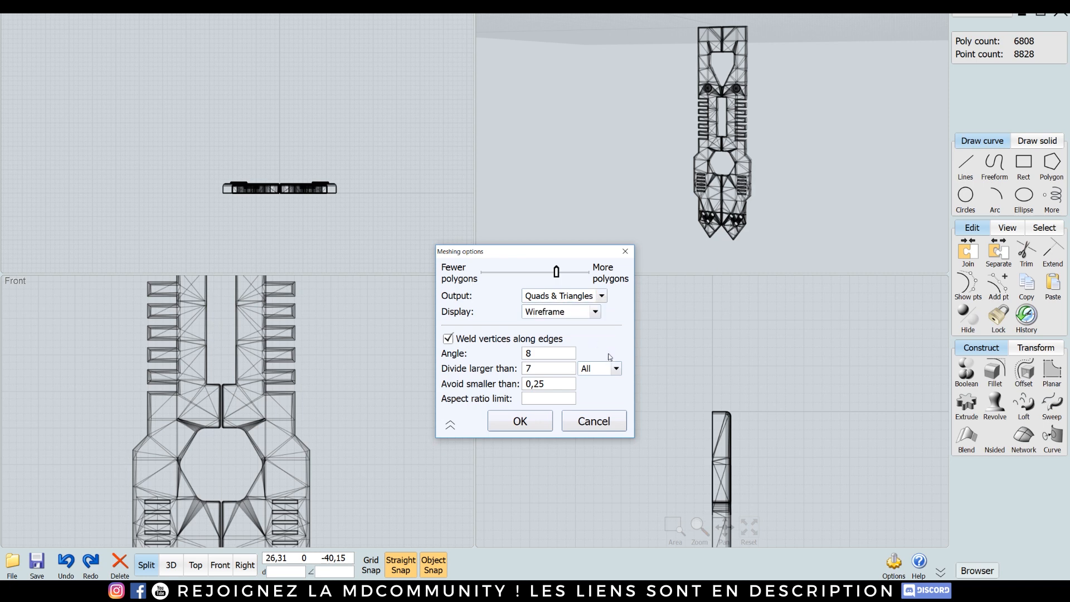
left_click(546, 353)
left_click(490, 361)
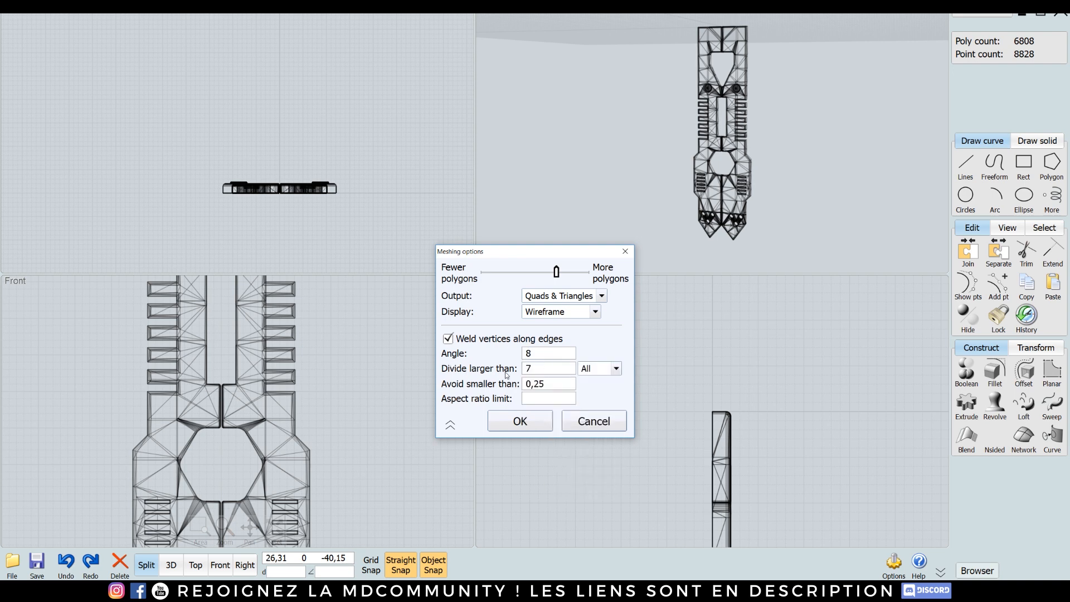
Restrict the division of larger polygons to Planes and complete the OBJ export with these meshing options.
left_click(616, 369)
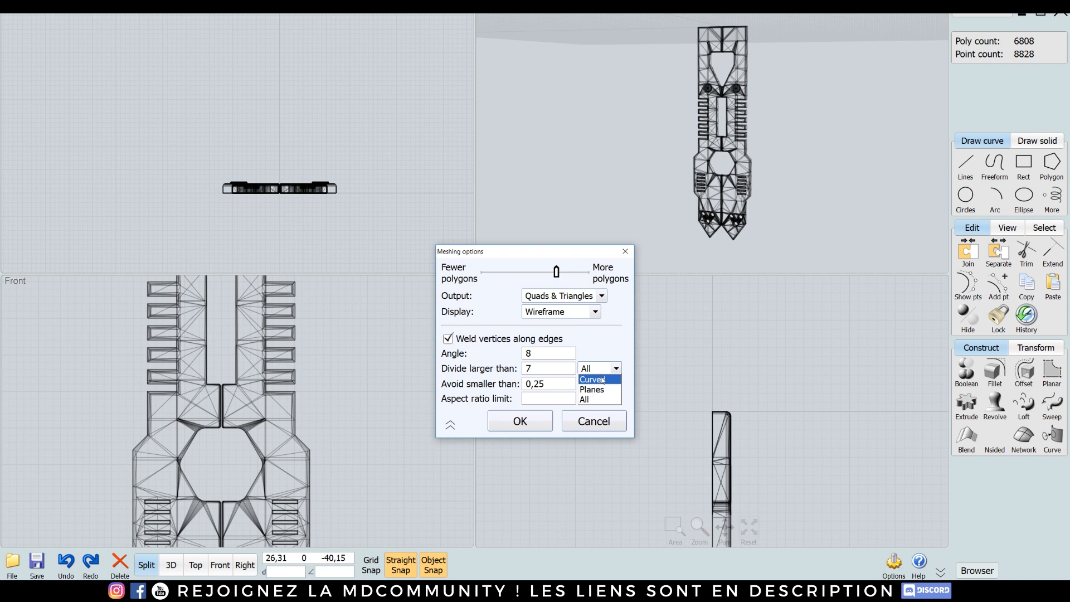
left_click(592, 389)
left_click(616, 370)
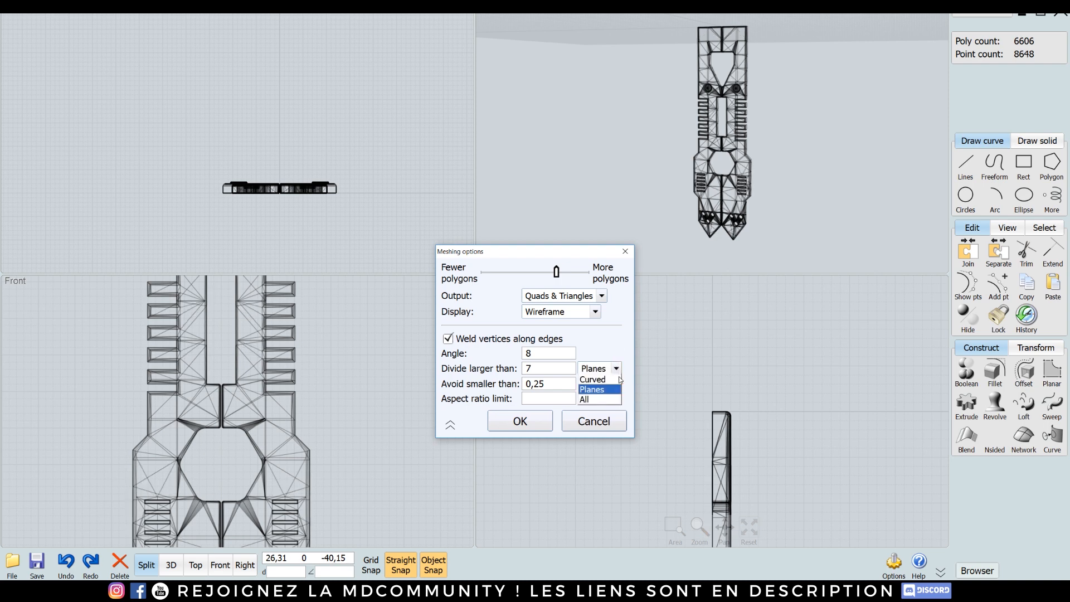
left_click(599, 404)
left_click(563, 384)
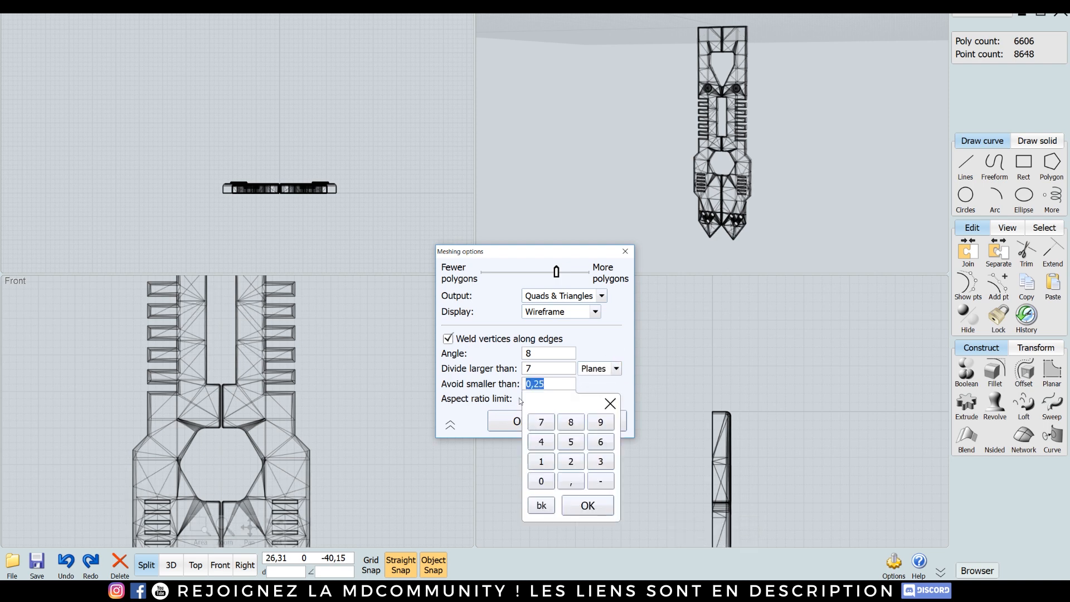
left_click(609, 402)
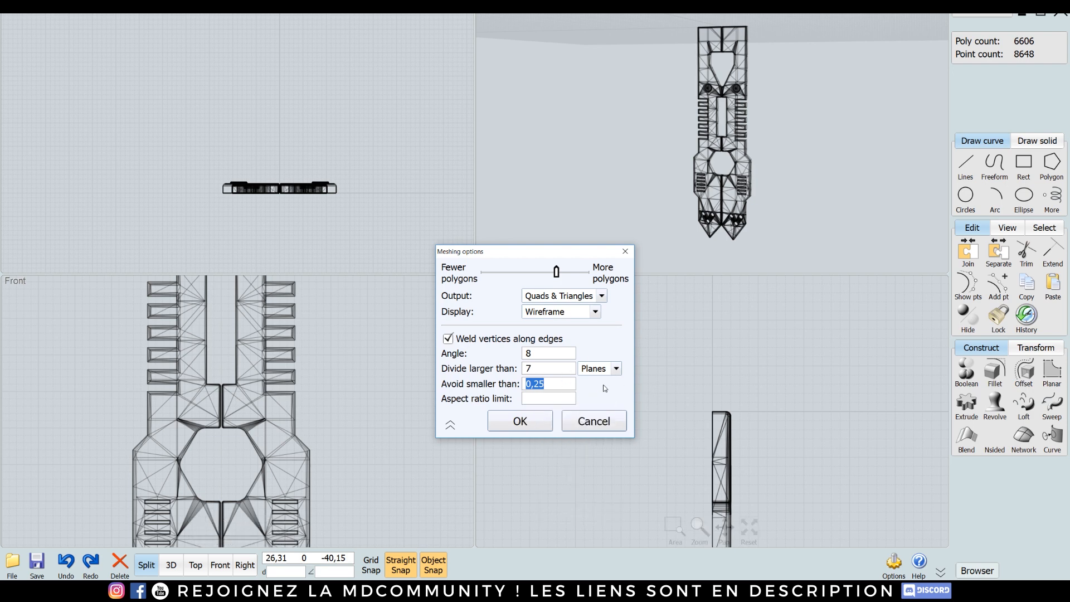
left_click(517, 422)
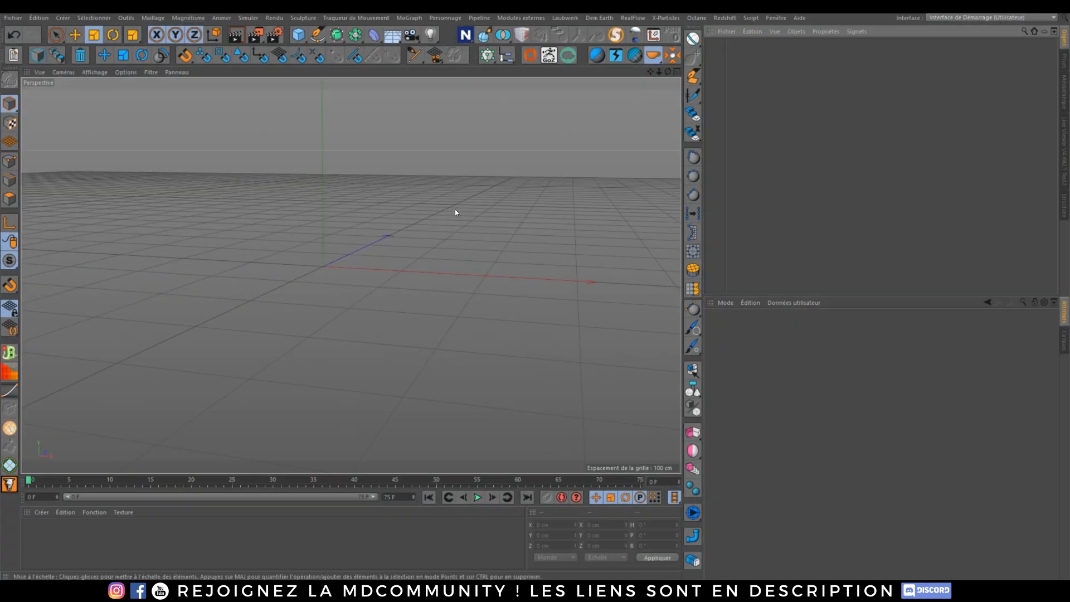
Switch to Cinema 4D and merge the tuto cool OBJ file from drive E: into the scene with the default import settings.
left_click(13, 17)
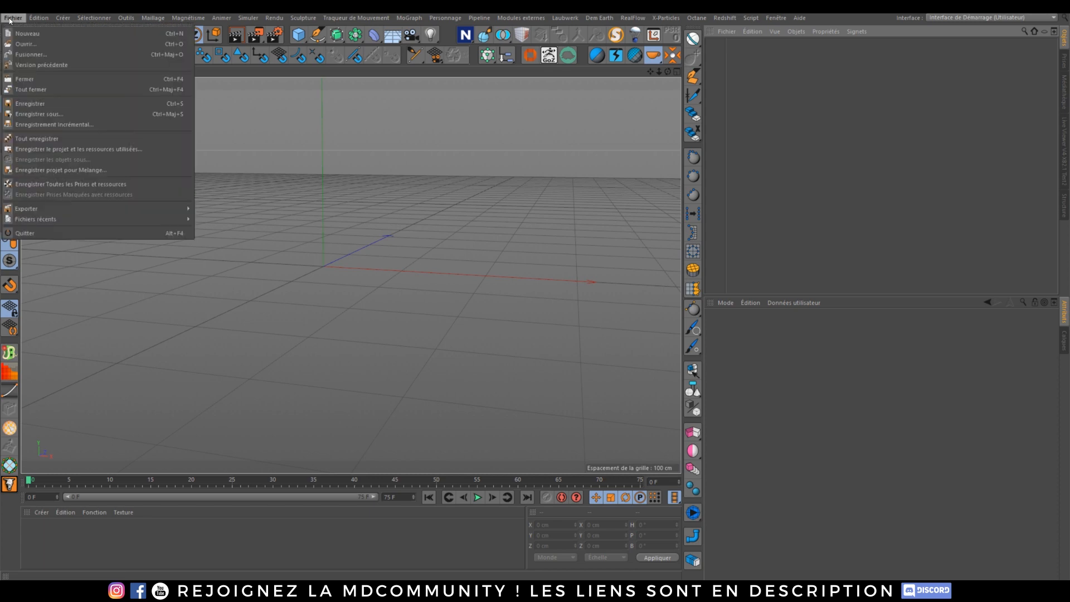
left_click(31, 54)
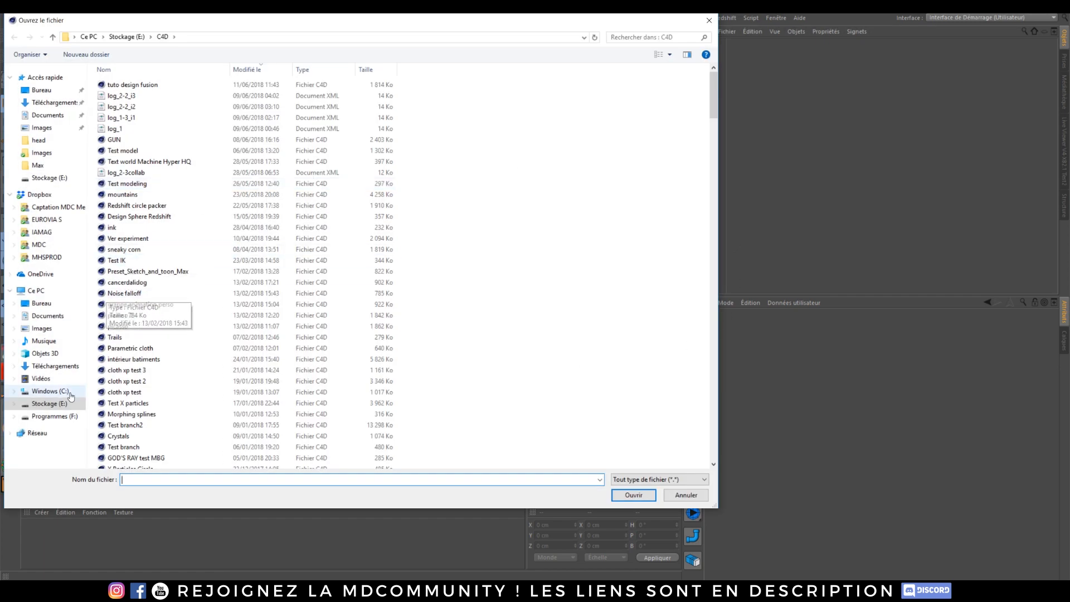
left_click(56, 403)
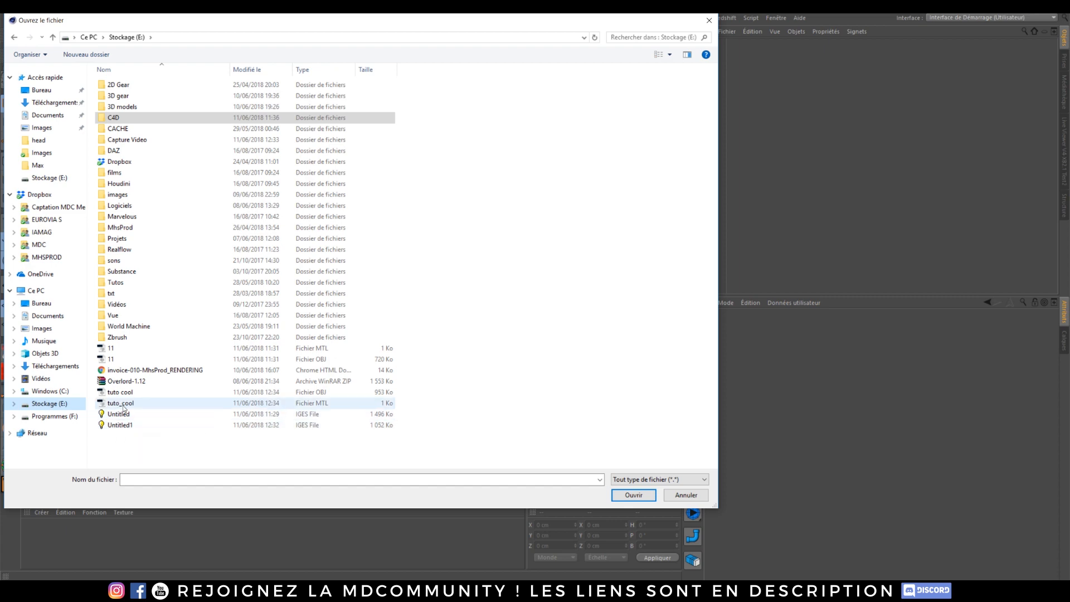
double_click(120, 391)
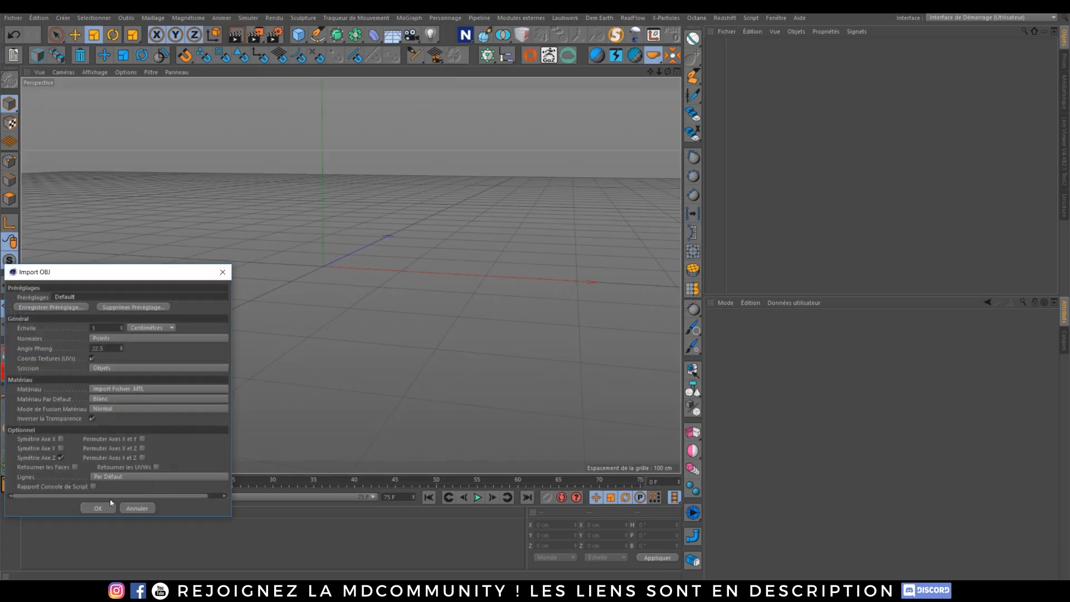
left_click(111, 504)
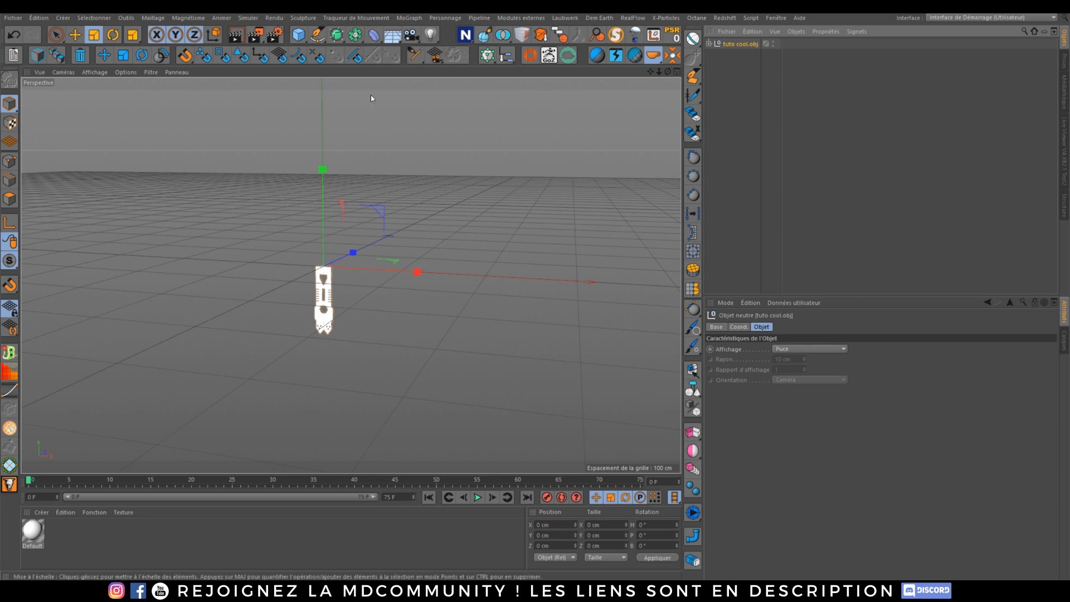
Rotate the tuto cool.obj object 180° in bank and -180° in heading so the handle stands upright facing the camera.
key("r")
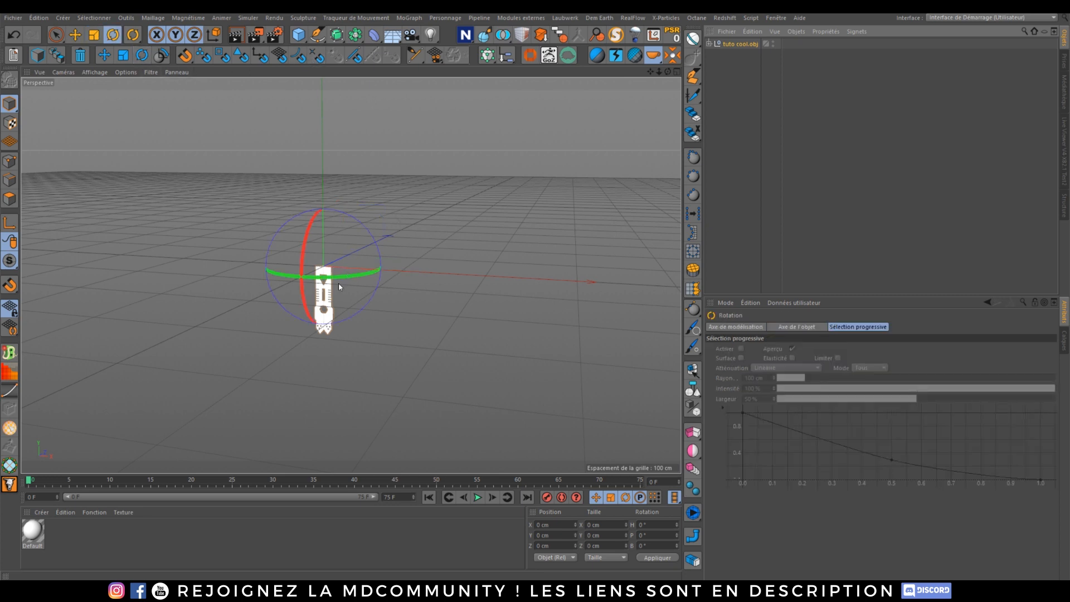
left_click(764, 42)
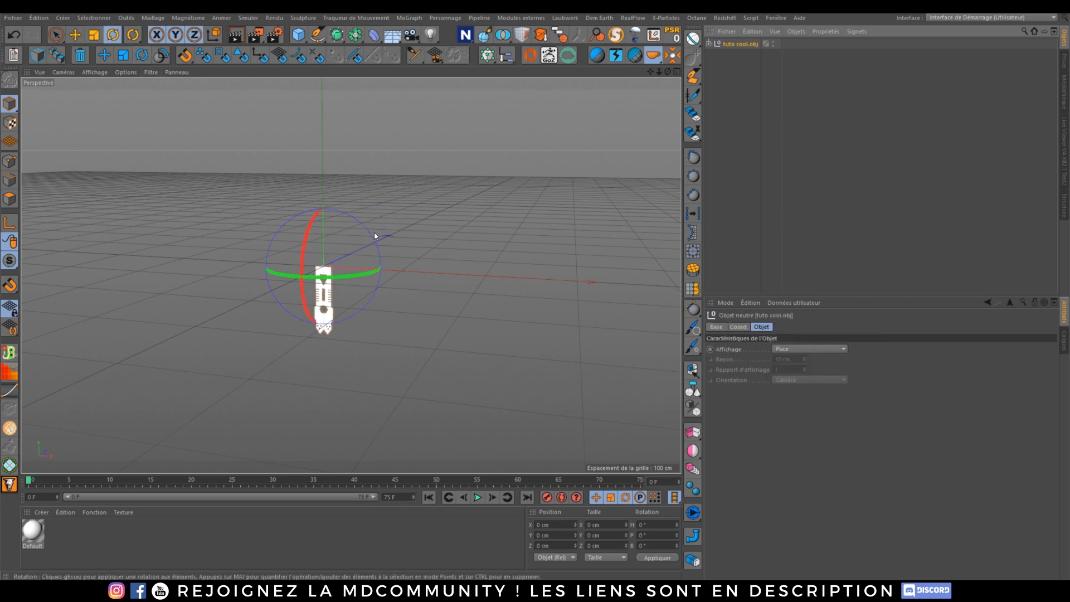
left_click_drag(374, 236, 232, 329)
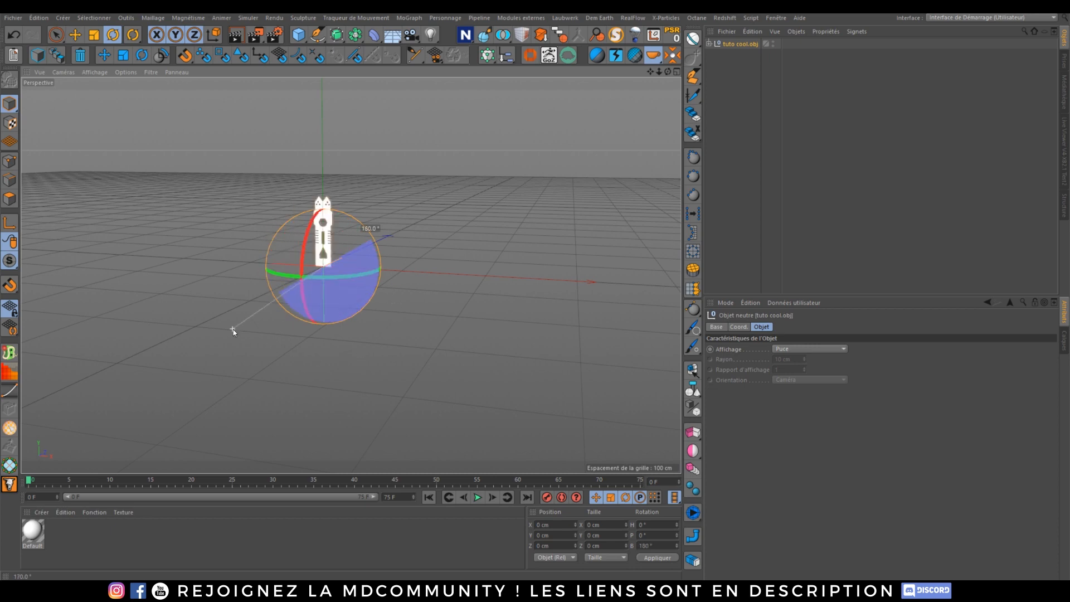
left_click_drag(363, 277, 255, 286)
key("h")
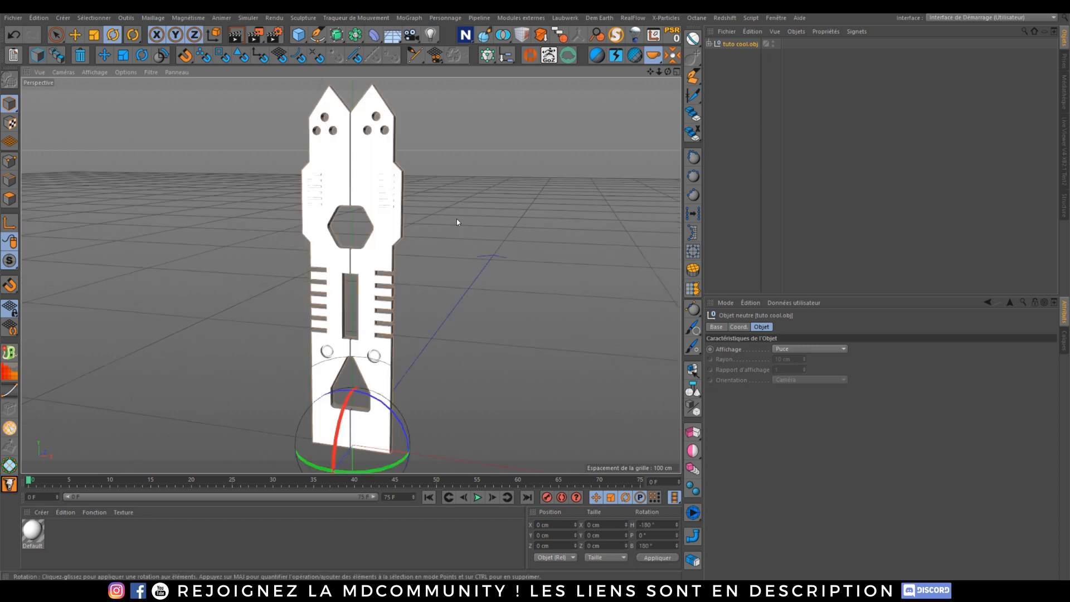
left_click(508, 222)
left_click_drag(508, 222, 361, 185, "alt")
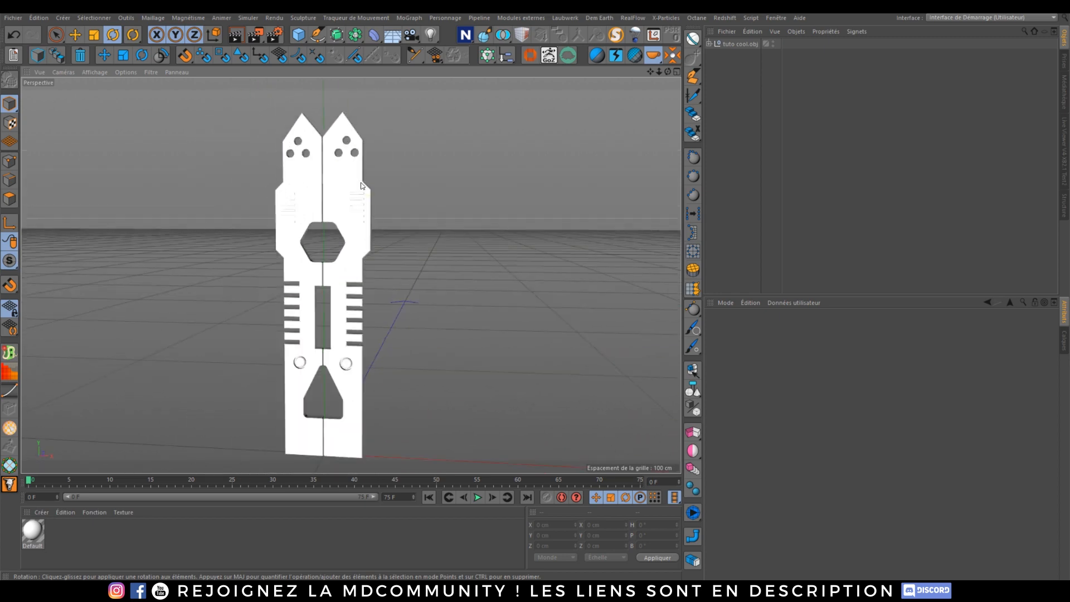
Delete the Default material and the leftover texture tags on both Body1_1 objects.
scroll(361, 186, "up", 5)
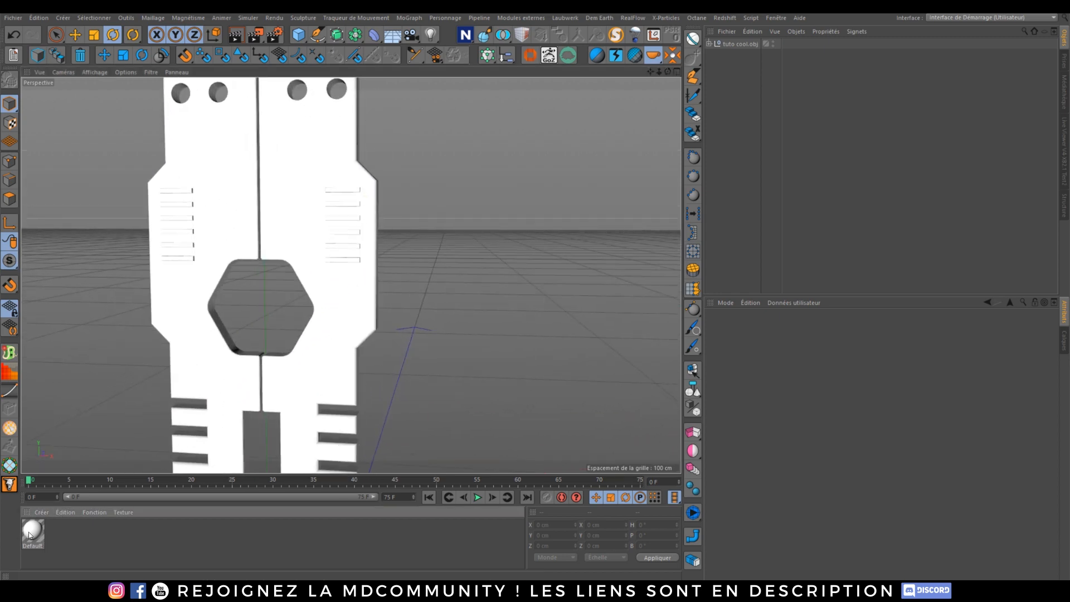
key("Delete")
left_click(709, 43)
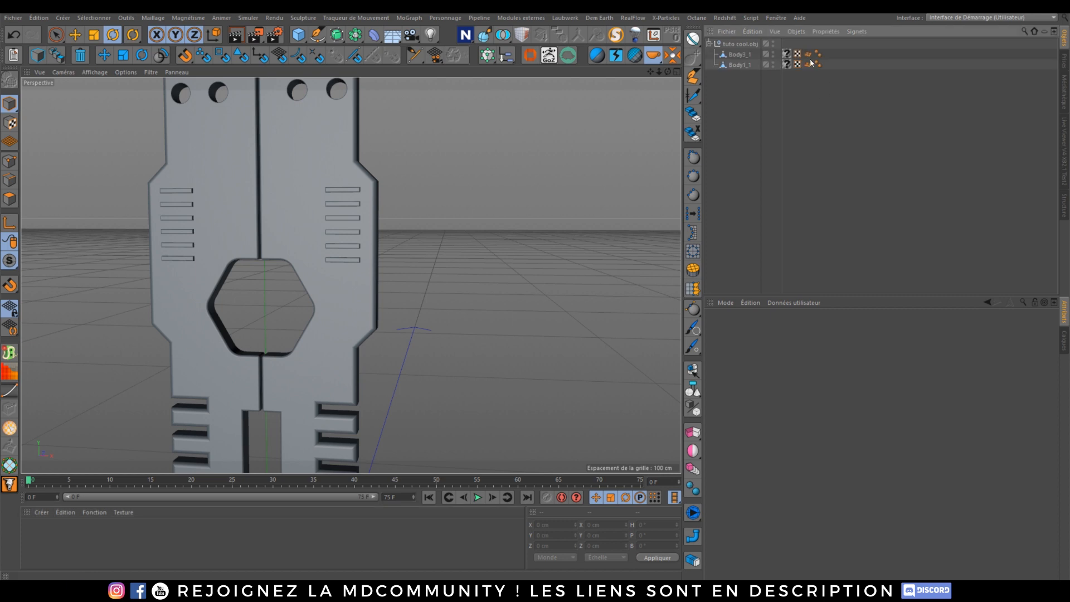
left_click(786, 54)
left_click(786, 65, "shift")
key("Delete")
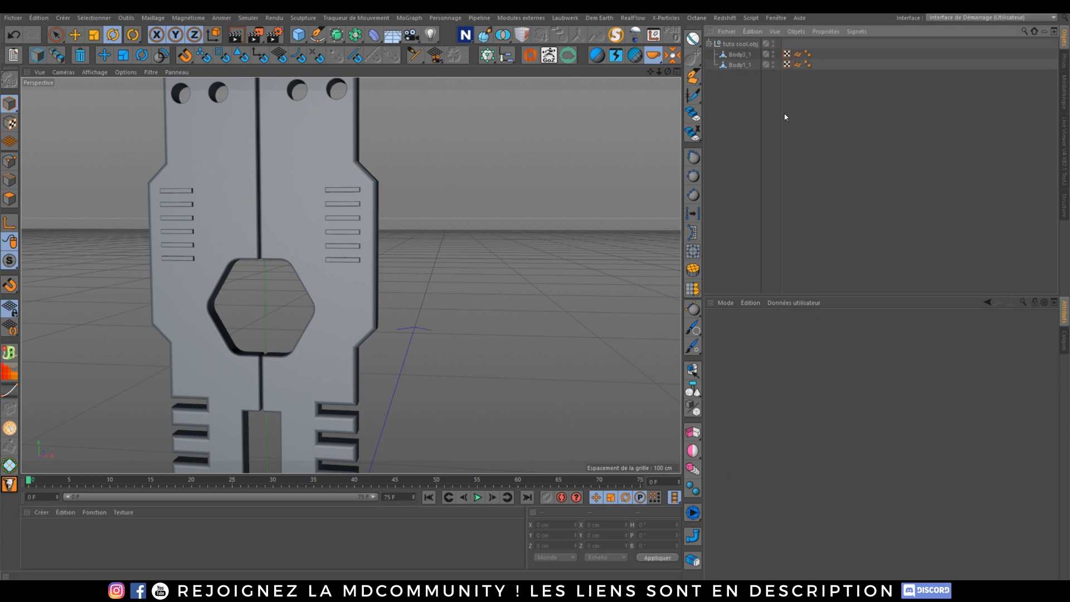
Try to move one half of the handle about 22.5 cm along X, and undo the move.
left_click(739, 65)
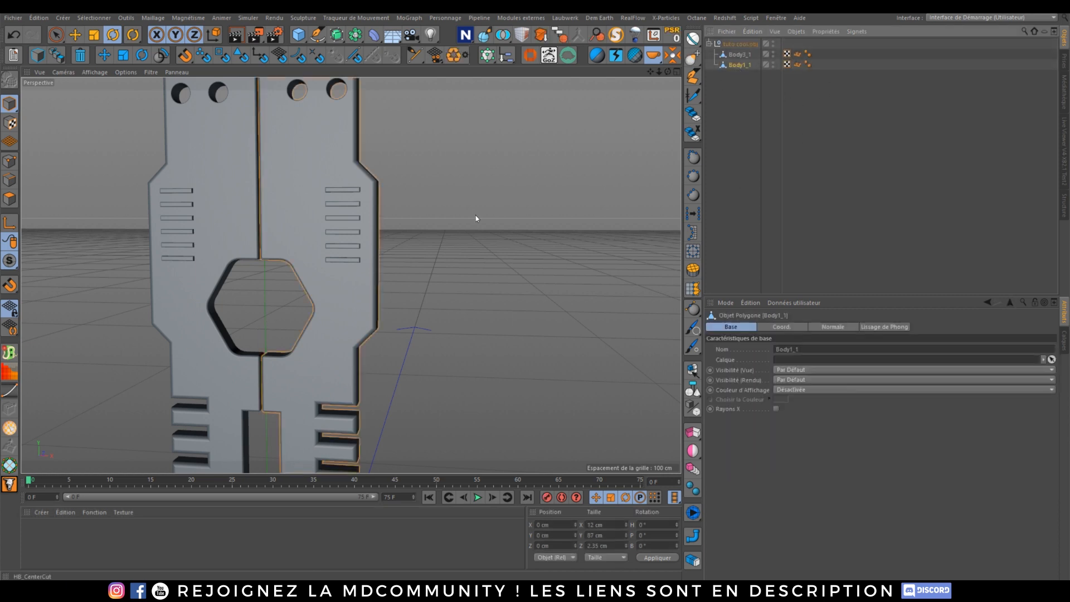
key("h")
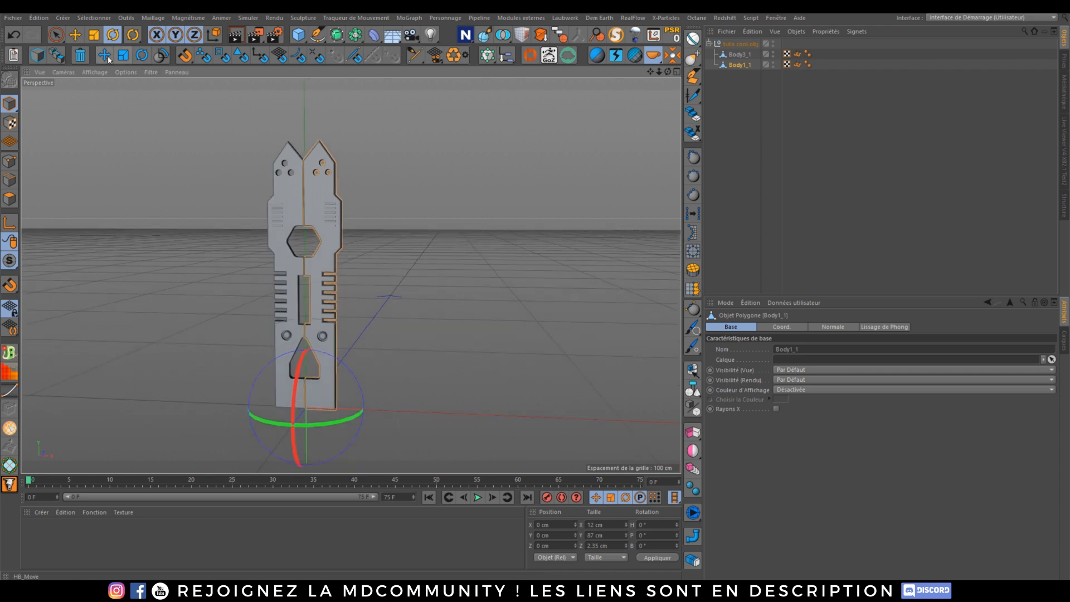
key("e")
left_click_drag(393, 411, 460, 422)
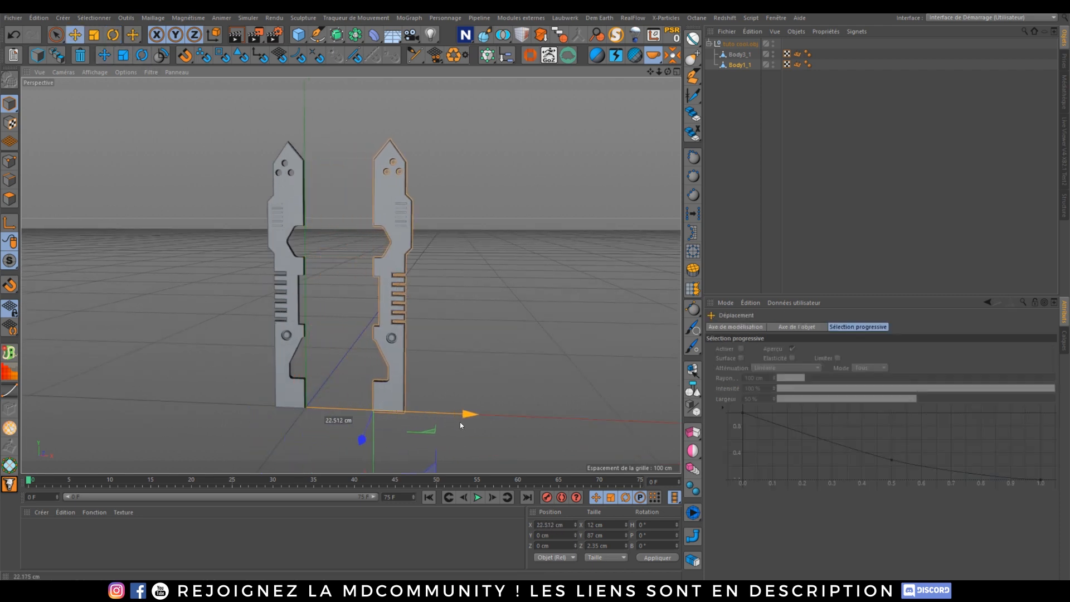
key("ctrl+z")
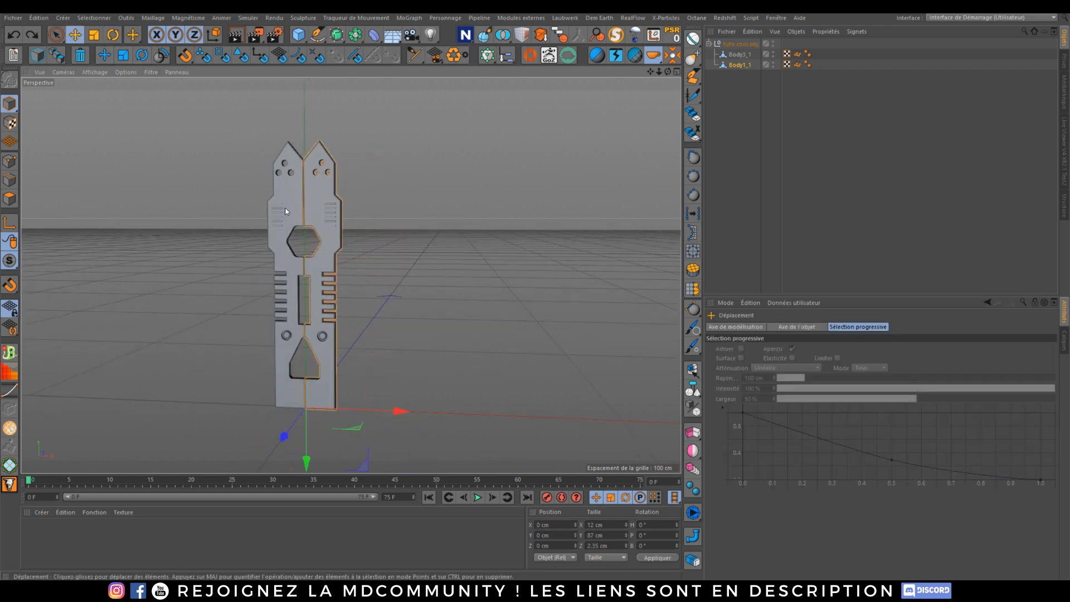
Deselect everything and examine the handle's slots, holes and rounded edges from several angles, including in a viewport render.
left_click(774, 165)
scroll(277, 237, "down", 5)
scroll(283, 262, "up", 5)
scroll(288, 270, "up", 10)
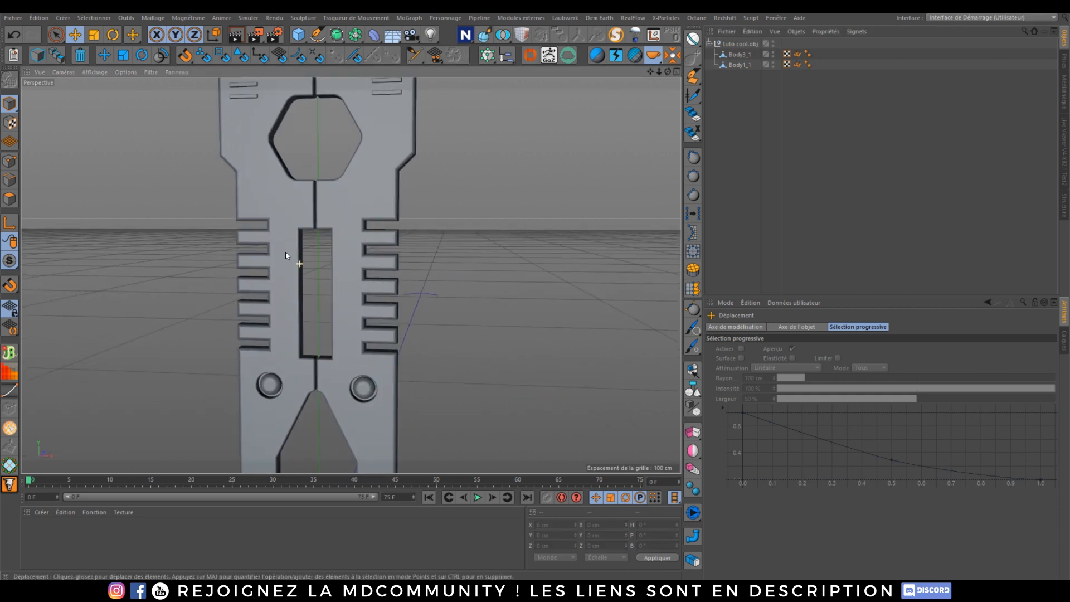
scroll(290, 284, "down", 10)
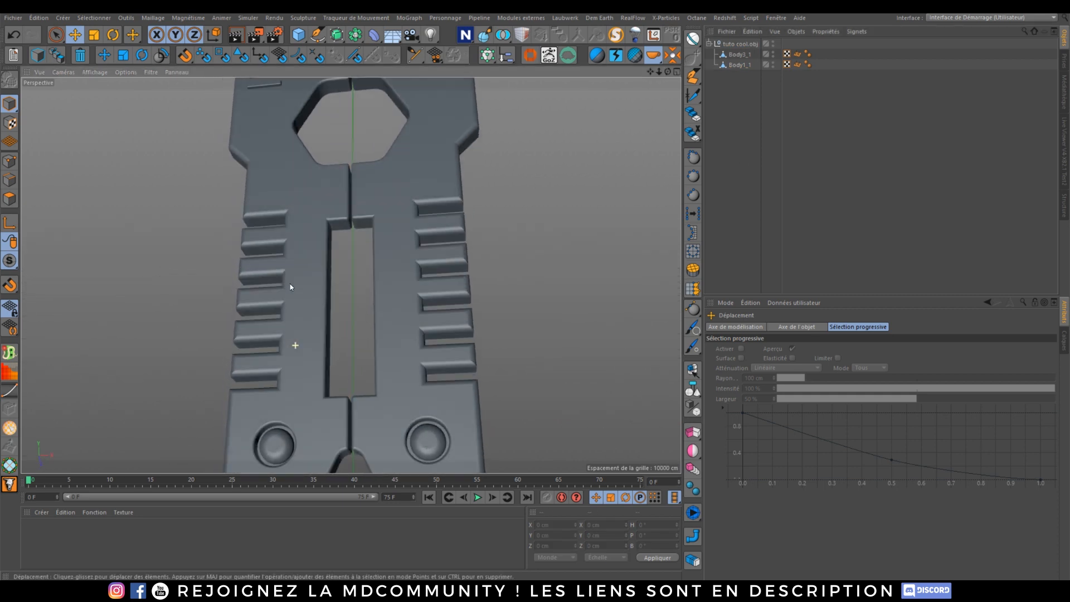
middle_click_drag(281, 210, 288, 207, "alt")
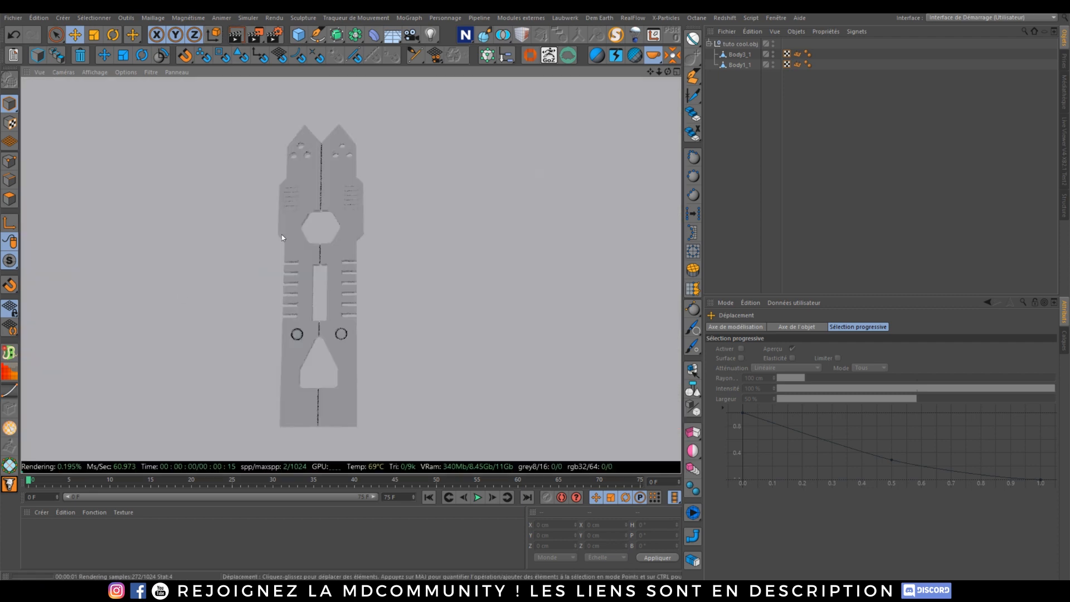
left_click(716, 222)
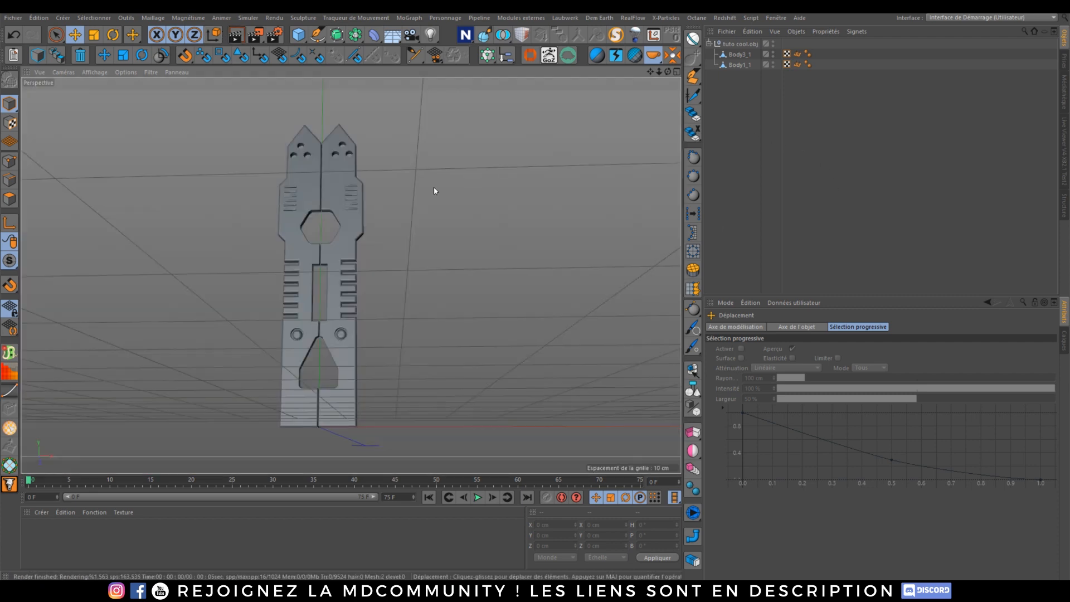
mouse_move(369, 249)
left_mouse_down("alt")
mouse_move(417, 217)
mouse_move(396, 221)
mouse_move(371, 257)
left_mouse_up("alt")
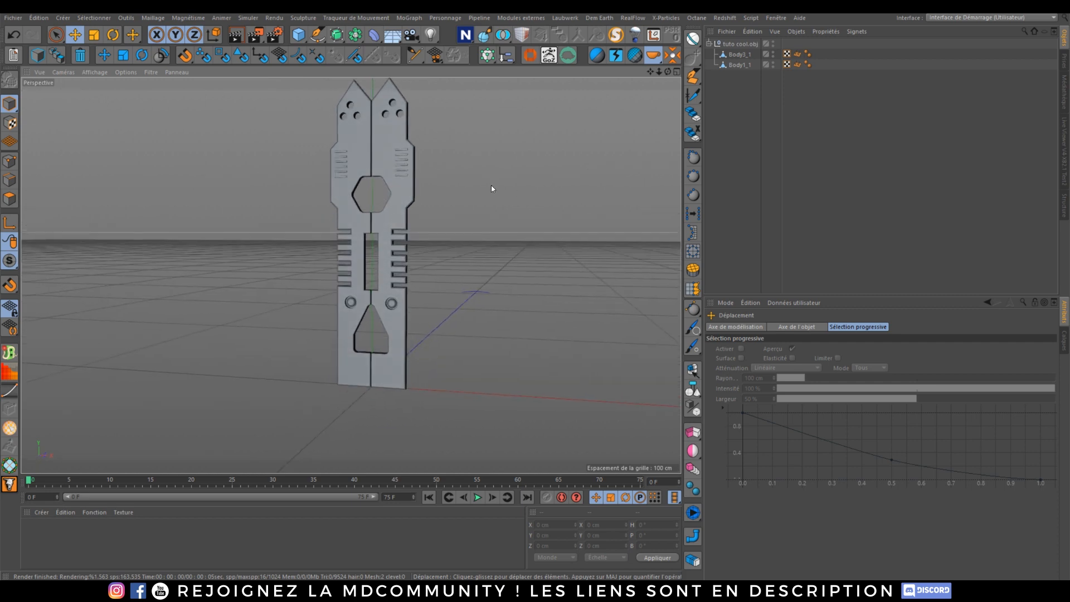
Create a Cloner and place the whole tuto cool.obj object inside it.
left_click(710, 44)
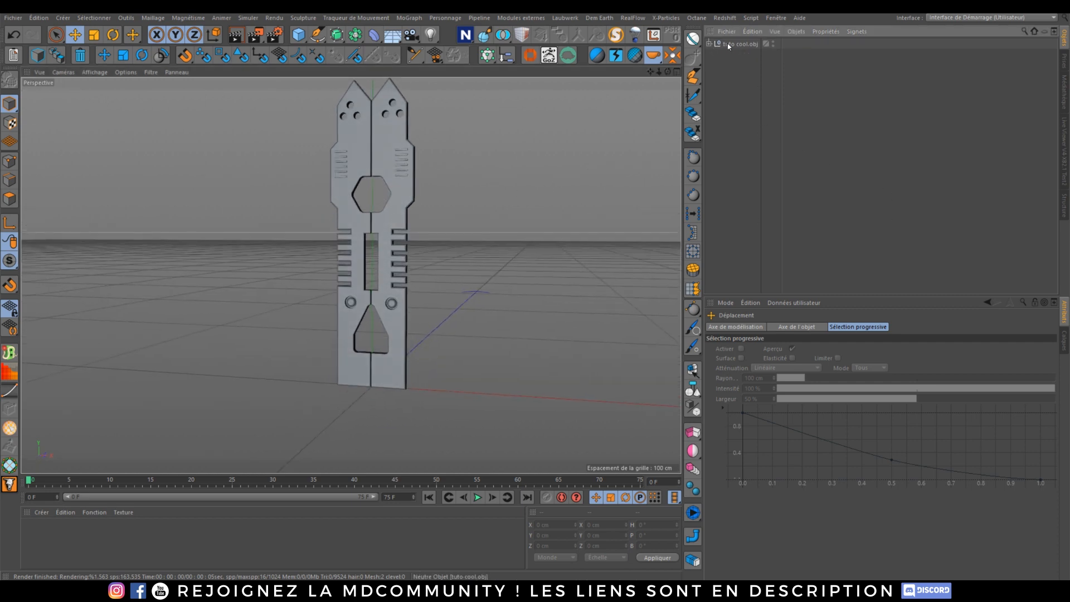
left_click(727, 44)
left_click(487, 54, "alt")
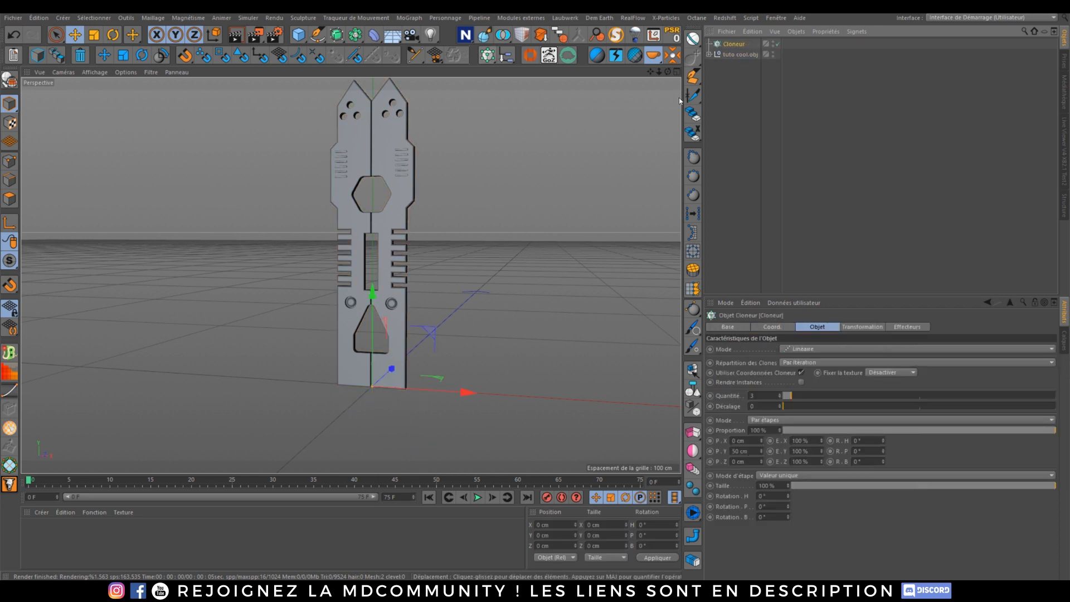
left_click(736, 54)
left_click(734, 43)
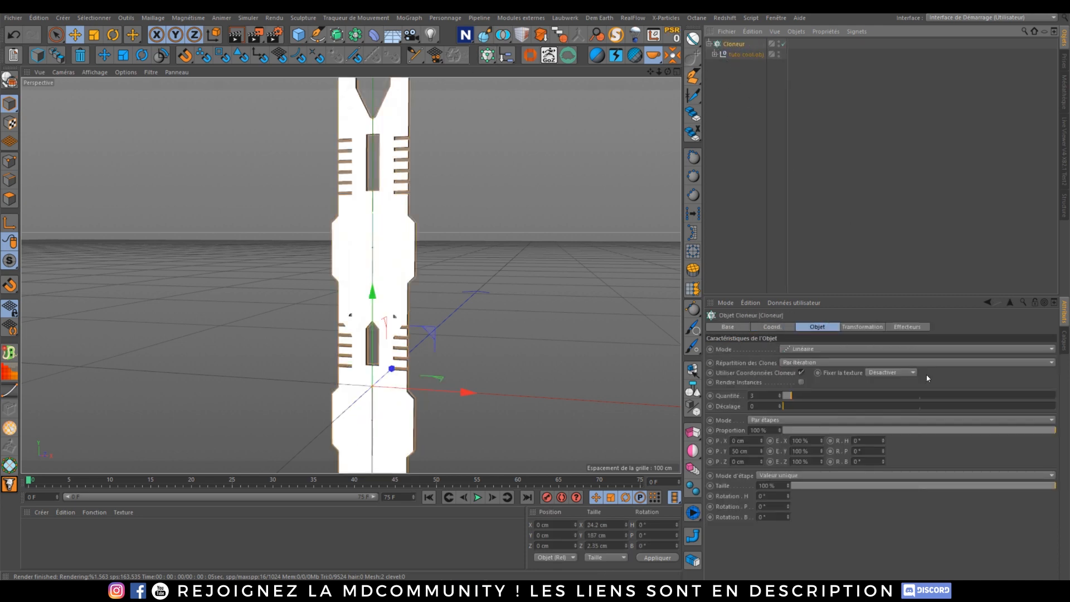
Set the Cloner to Radial mode with a quantity of 10 and a radius of 0 cm.
left_click(807, 349)
left_click(819, 384)
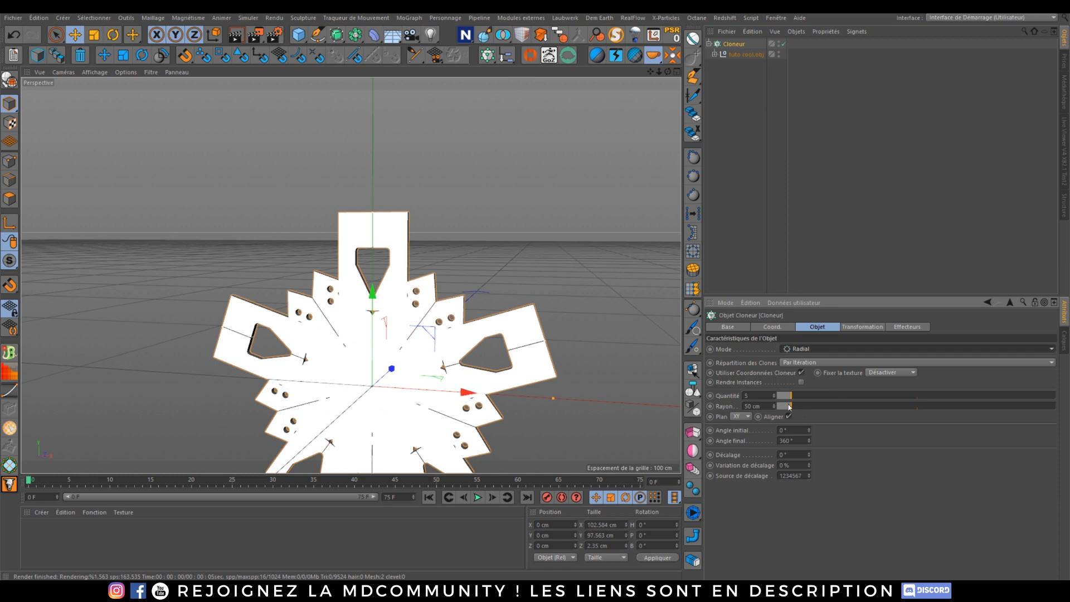
mouse_move(789, 408)
left_mouse_down()
mouse_move(764, 403)
mouse_move(807, 405)
mouse_move(771, 414)
mouse_move(805, 401)
left_mouse_up()
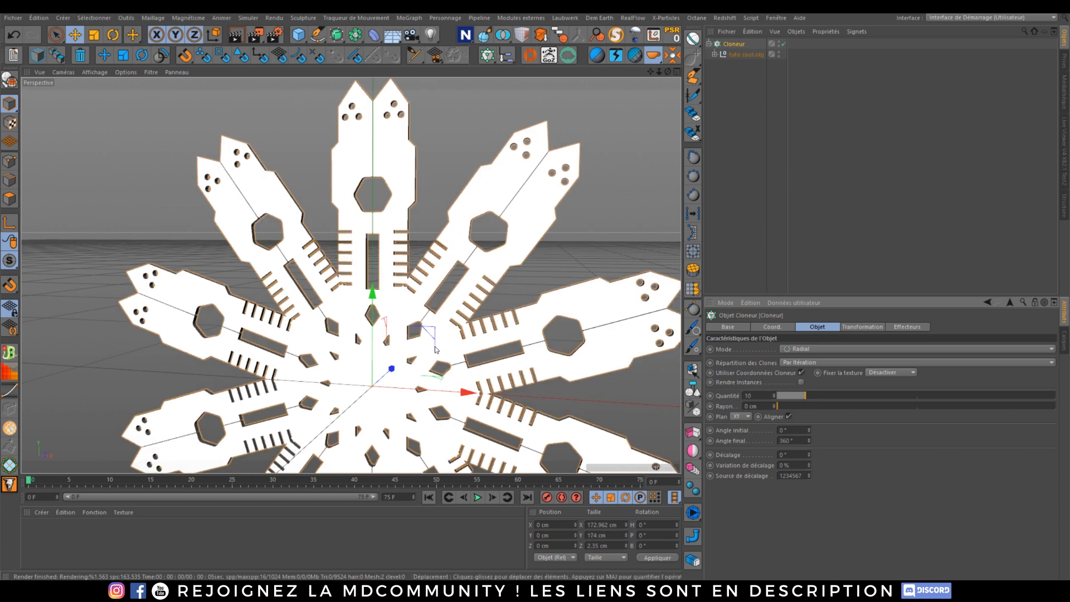
scroll(428, 385, "down", 3)
middle_click_drag(394, 406, 395, 337, "alt")
scroll(395, 337, "up", 2)
left_click_drag(394, 336, 373, 343, "alt")
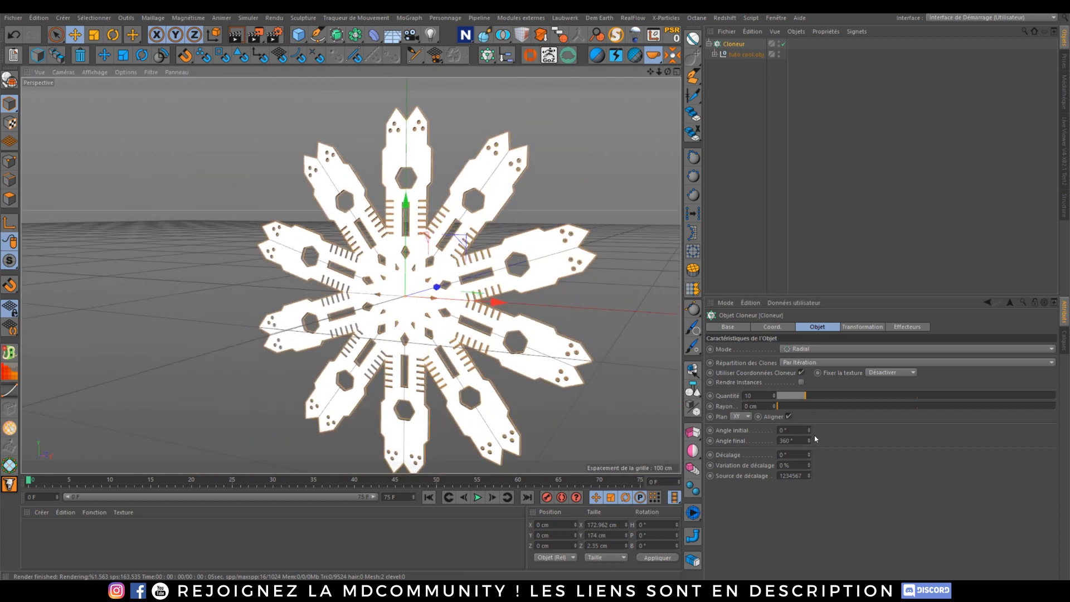
Set the Cloner's transformation to a heading rotation of 196° and a Y position of -2 cm so the clones overlap in a tilted rosette.
left_click(863, 328)
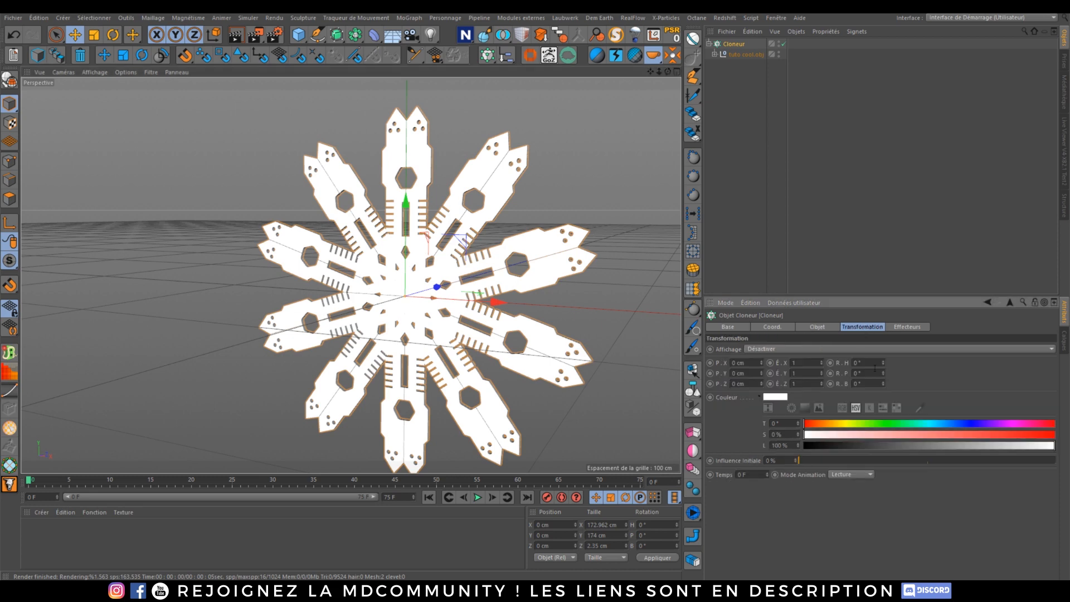
left_click_drag(883, 362, 883, 270)
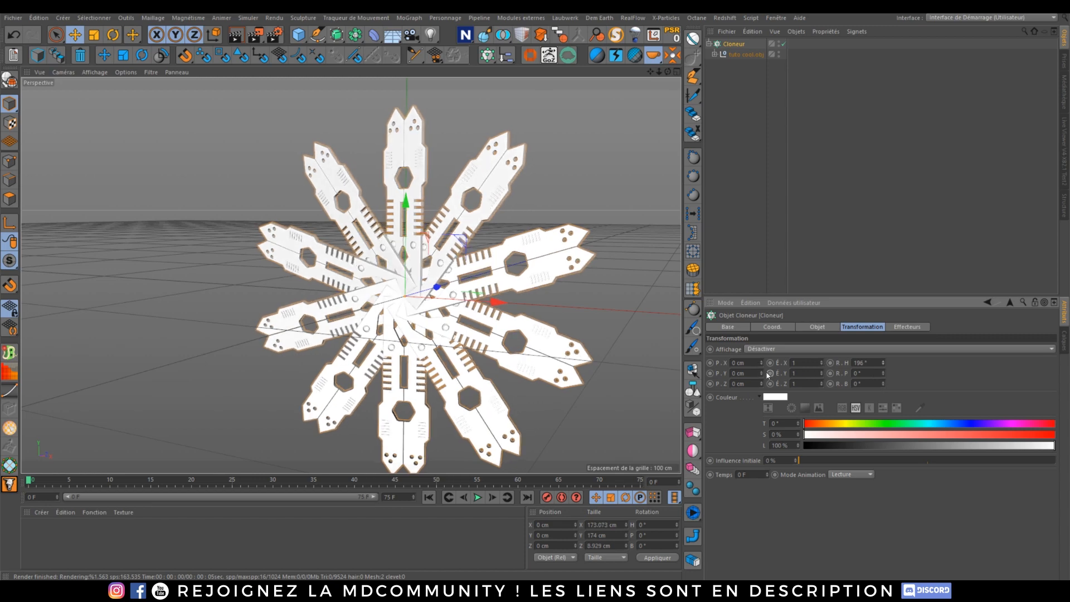
mouse_move(761, 373)
left_mouse_down()
mouse_move(761, 384)
mouse_move(761, 373)
left_mouse_up()
left_click(513, 217)
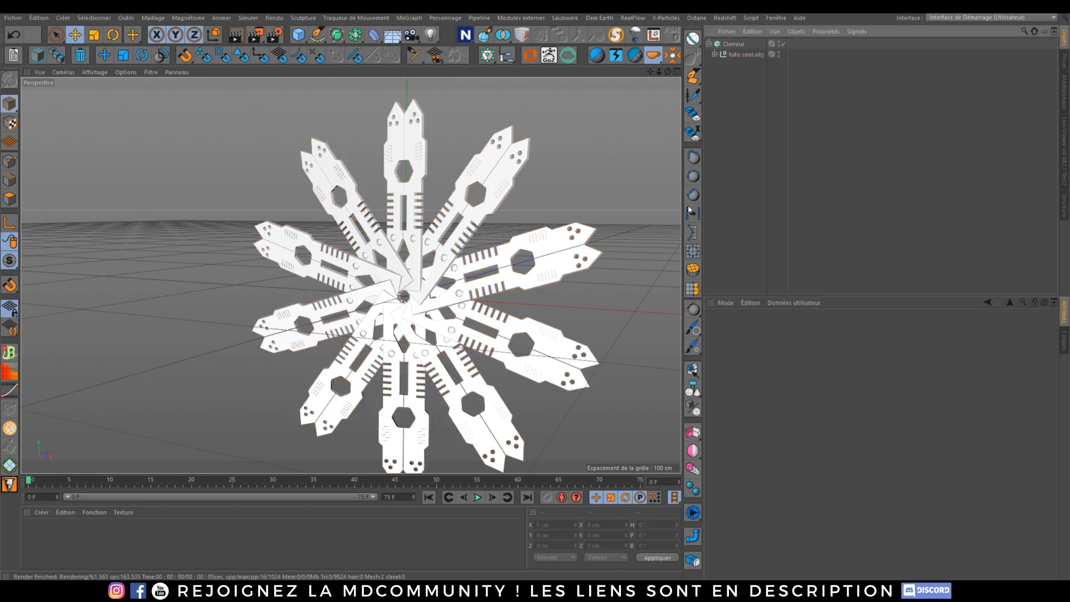
scroll(429, 239, "up", 5)
left_click_drag(400, 299, 384, 351, "alt")
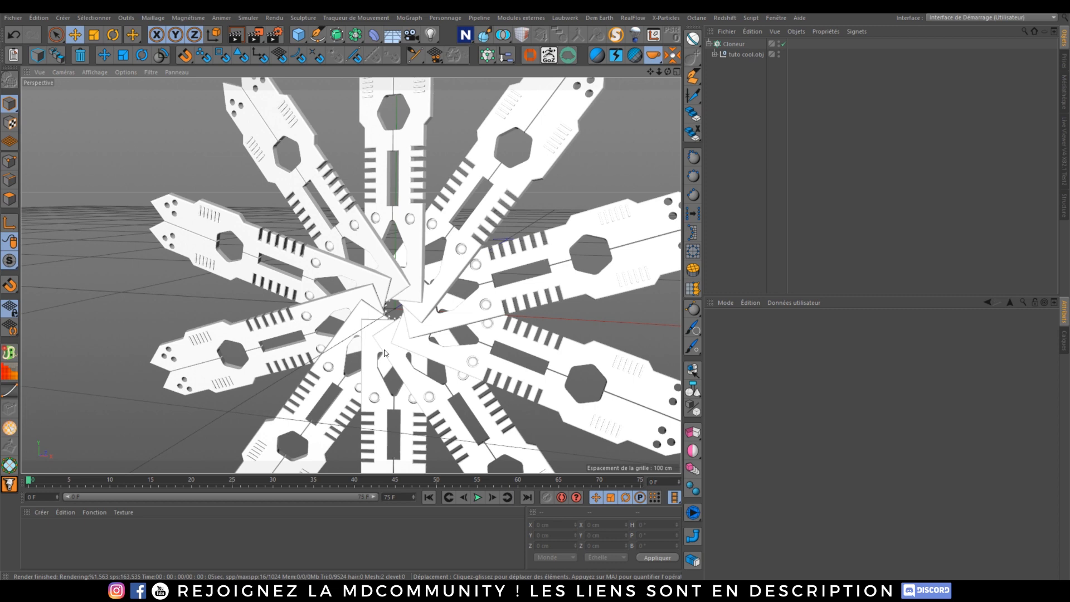
left_click(734, 44)
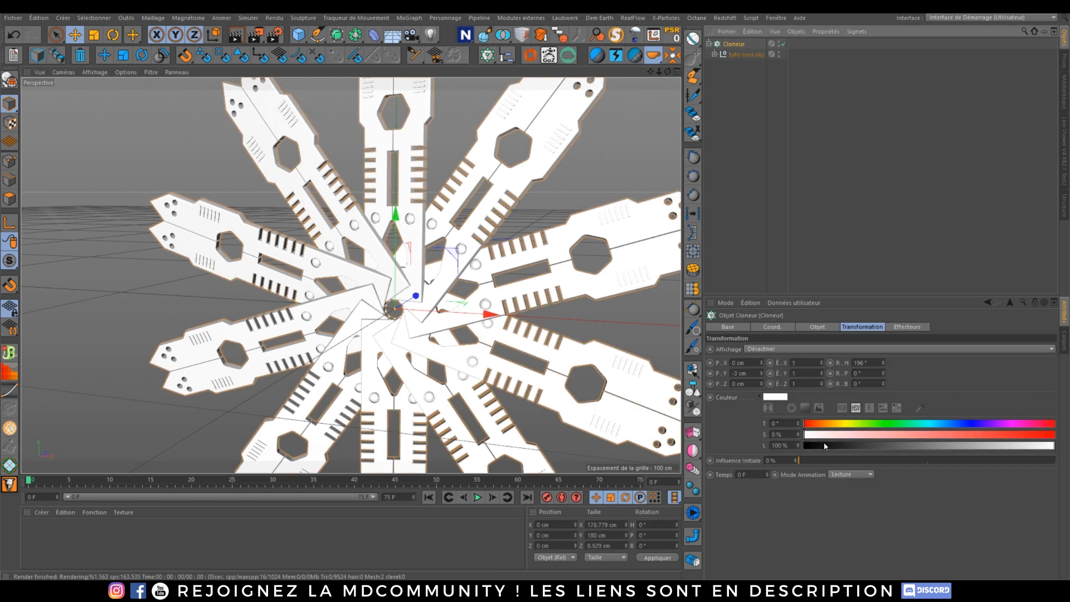
mouse_move(761, 371)
left_mouse_down()
mouse_move(761, 399)
mouse_move(761, 370)
left_mouse_up()
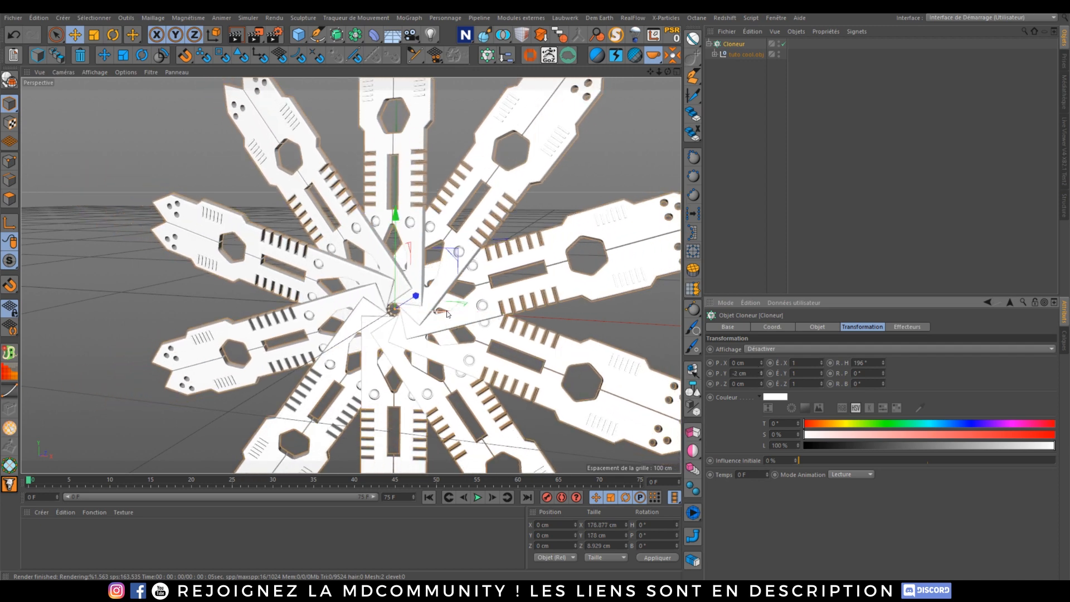
Render the cloned rosette in the Octane Live Viewer and examine its overlapping centre up close.
left_click(1064, 150)
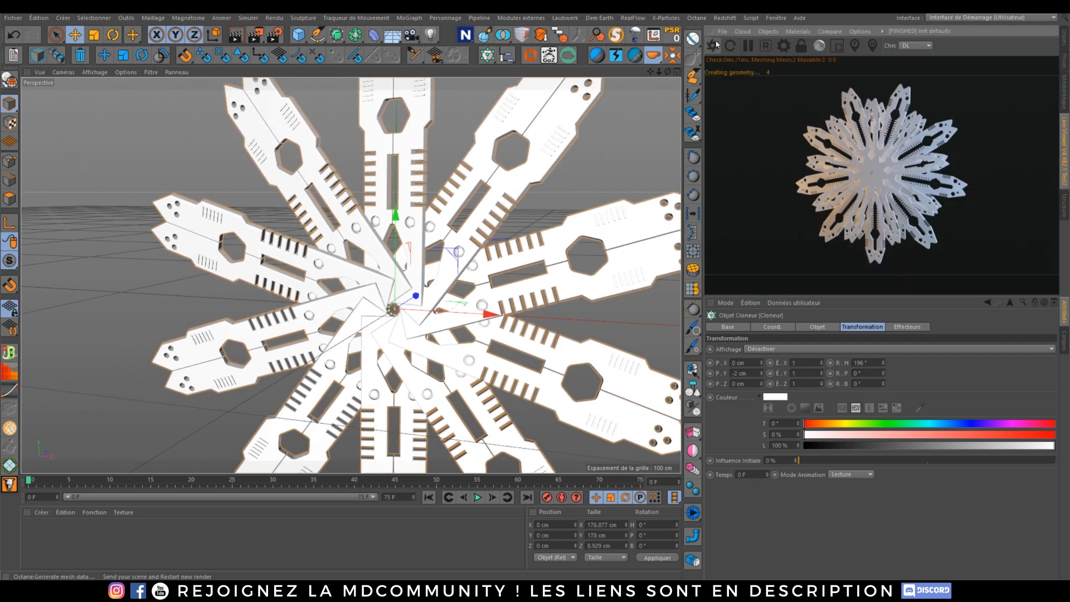
left_click(714, 44)
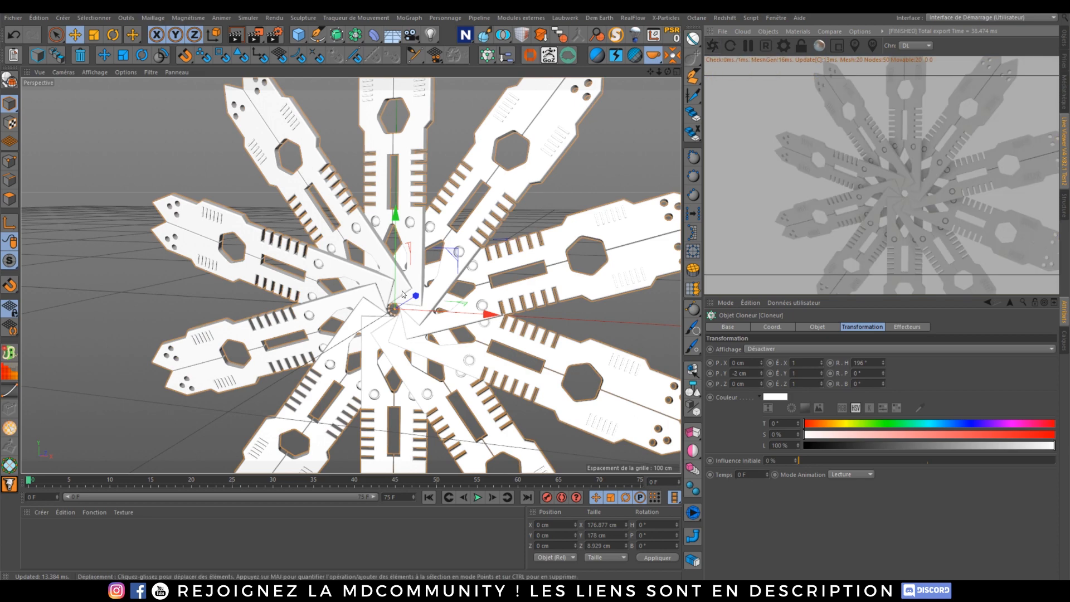
scroll(401, 300, "up", 2)
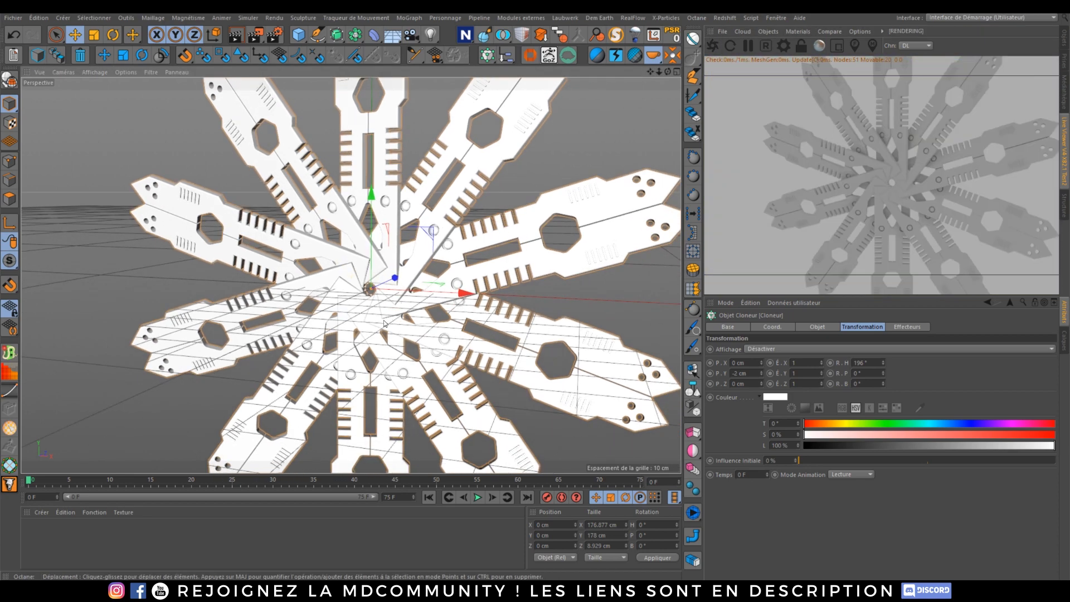
scroll(370, 312, "up", 3)
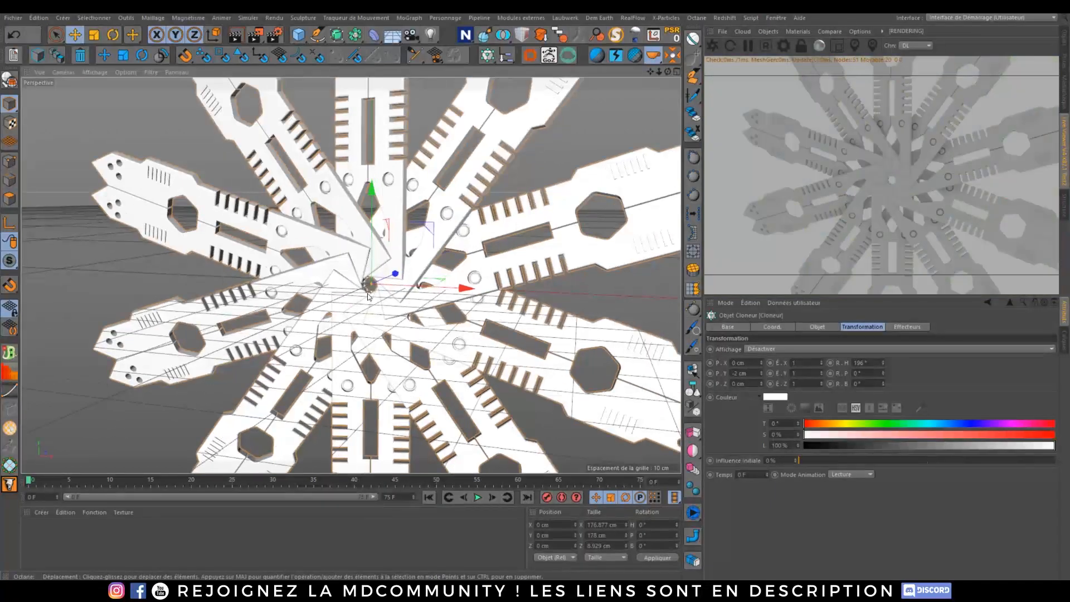
scroll(368, 297, "down", 5)
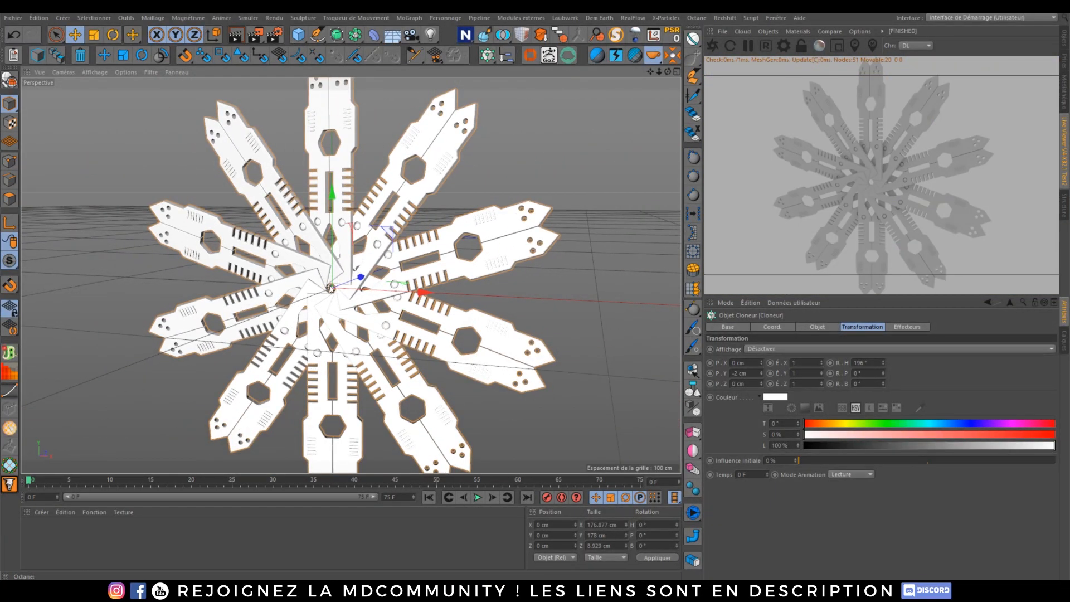
scroll(334, 290, "up", 5)
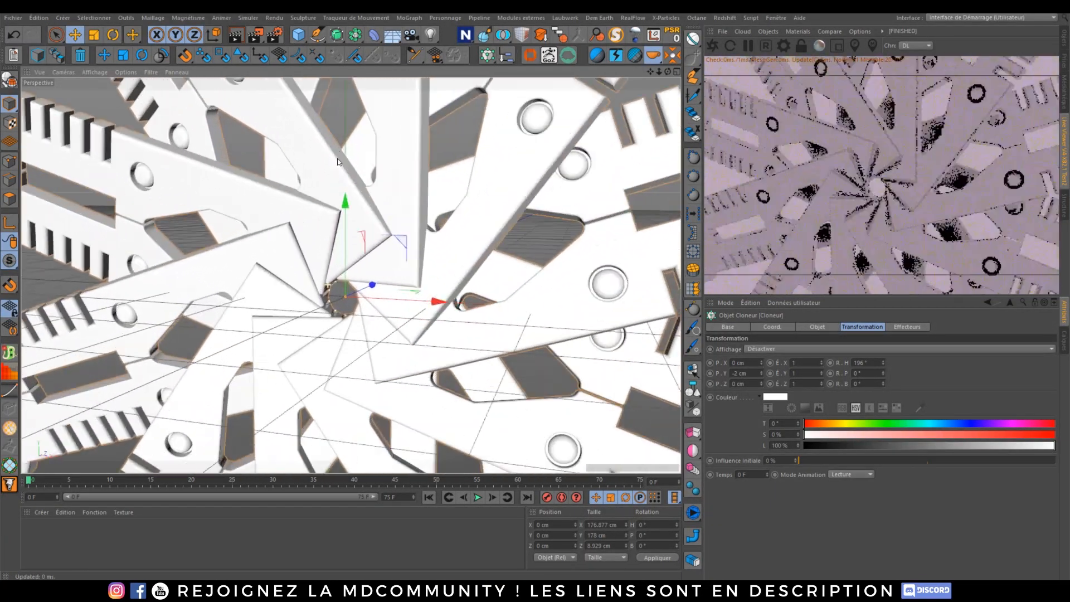
Frame the whole cloned rosette in the viewport and pause the Octane Live Viewer render.
scroll(336, 151, "down", 6)
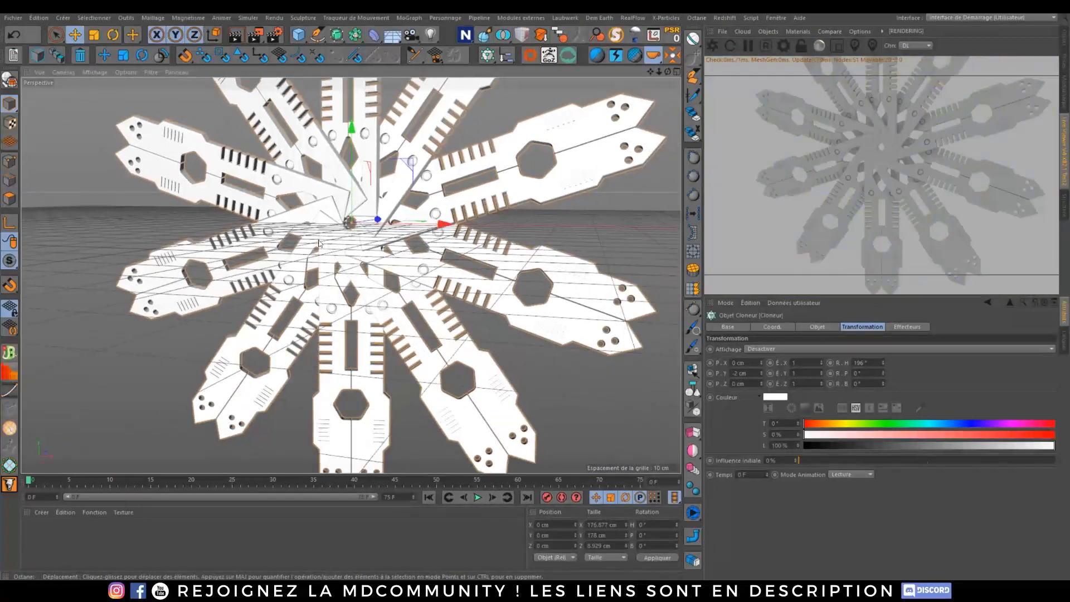
middle_click_drag(318, 244, 339, 264, "alt")
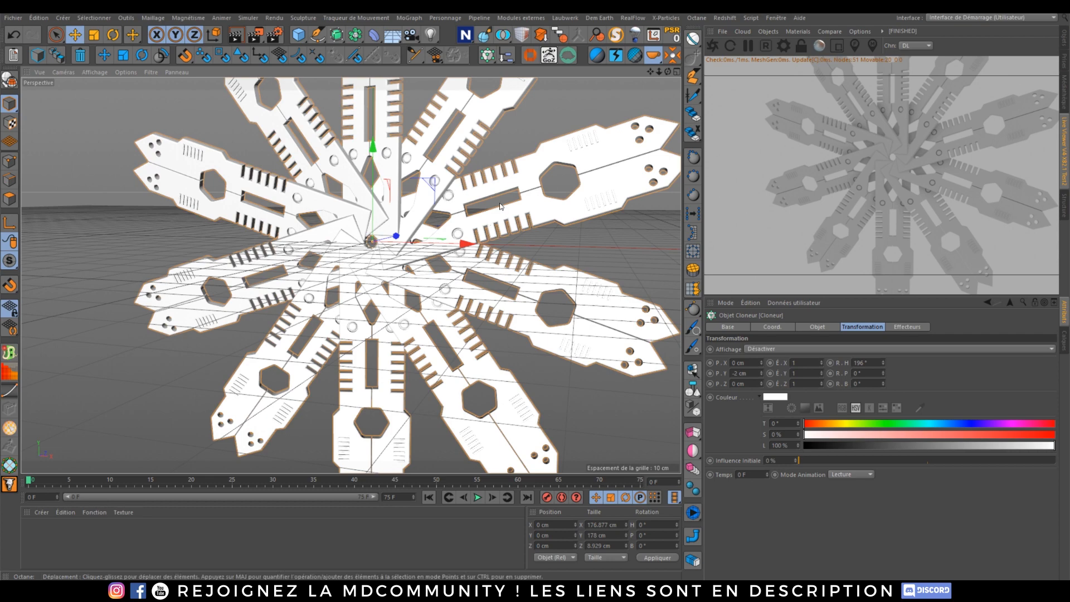
middle_click_drag(438, 221, 418, 252, "alt")
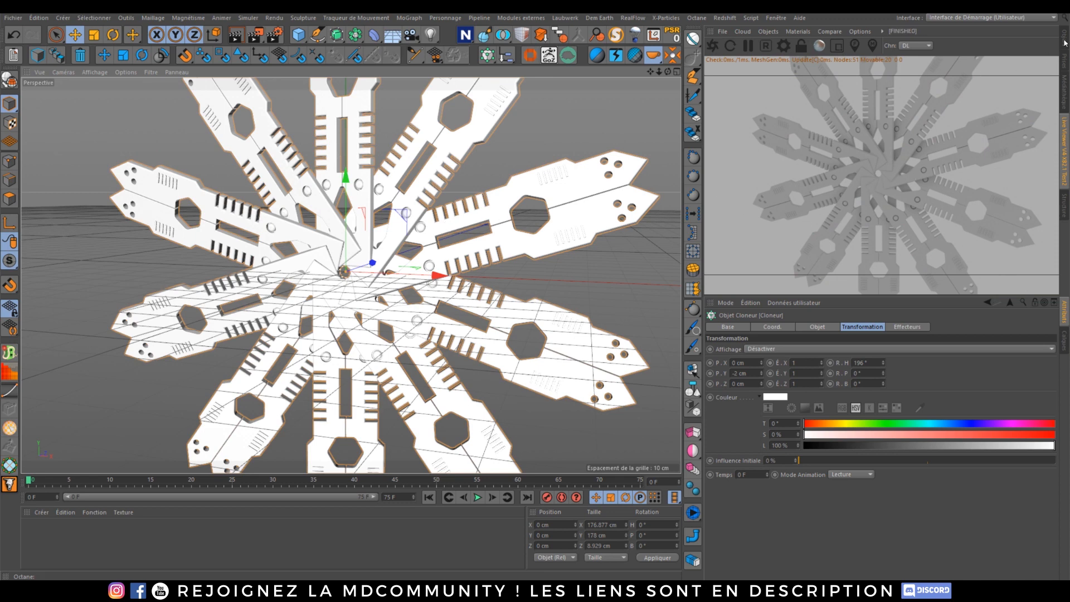
left_click(754, 49)
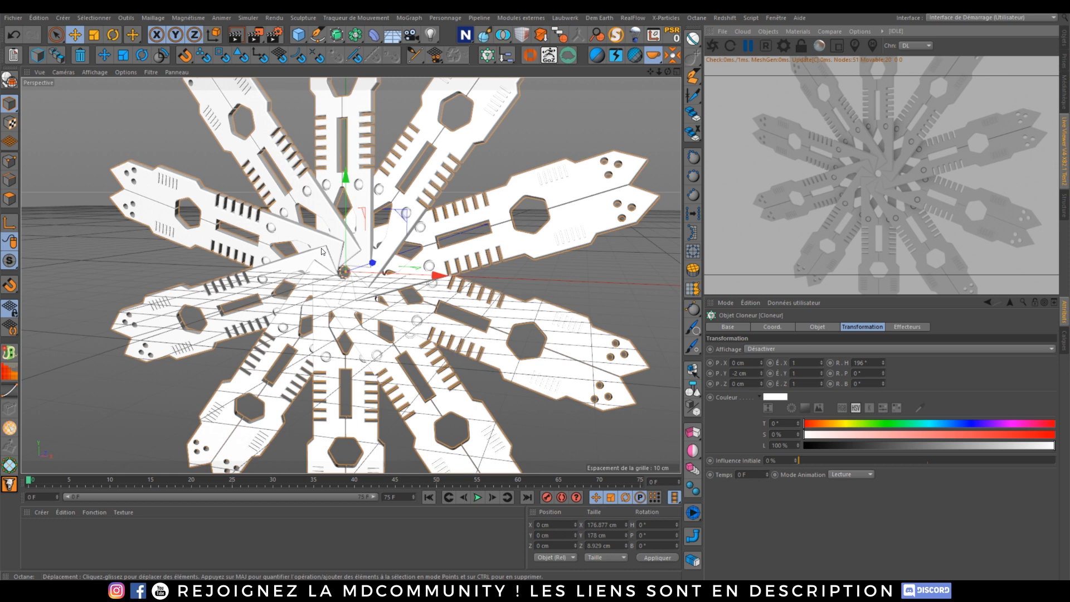
Set the Cloner's end angle to 0° so all the clones fold onto a single handle.
left_click(817, 327)
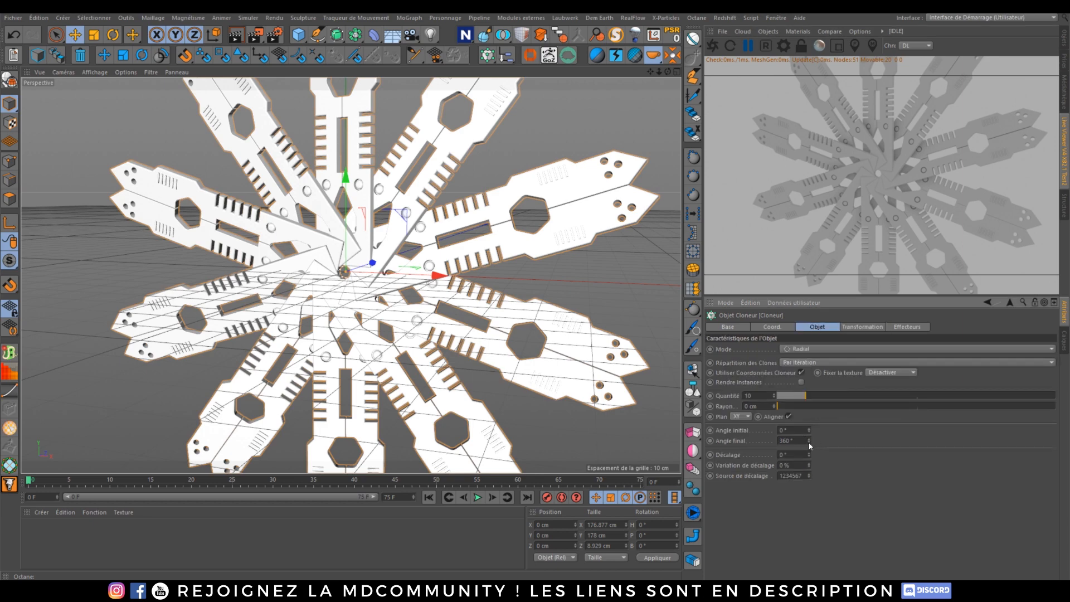
left_click_drag(809, 440, 881, 455)
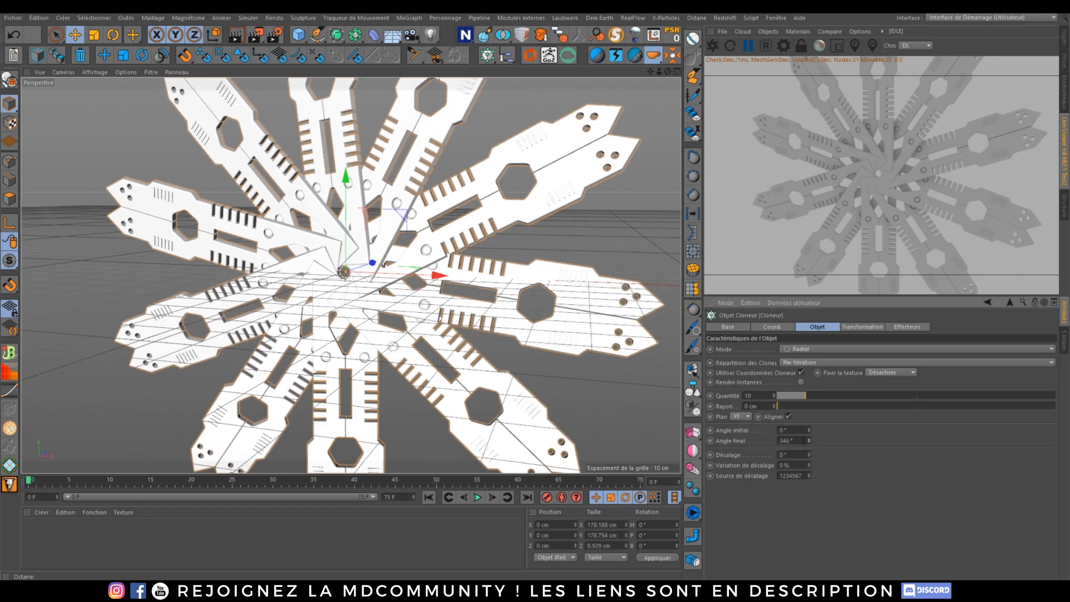
type("0")
key("Return")
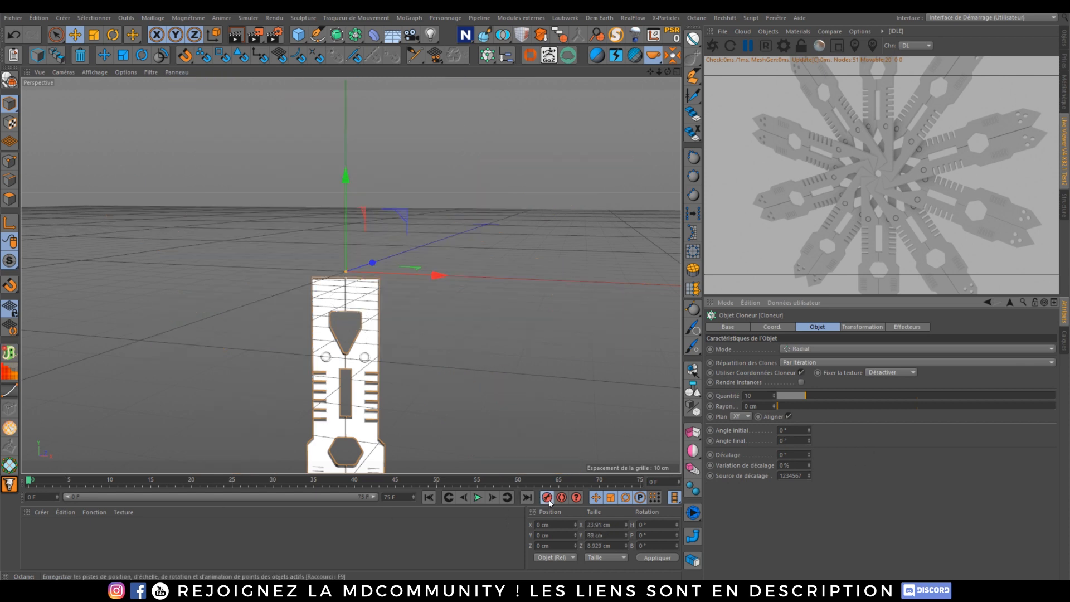
left_click(183, 483)
left_click_drag(183, 487, 232, 483)
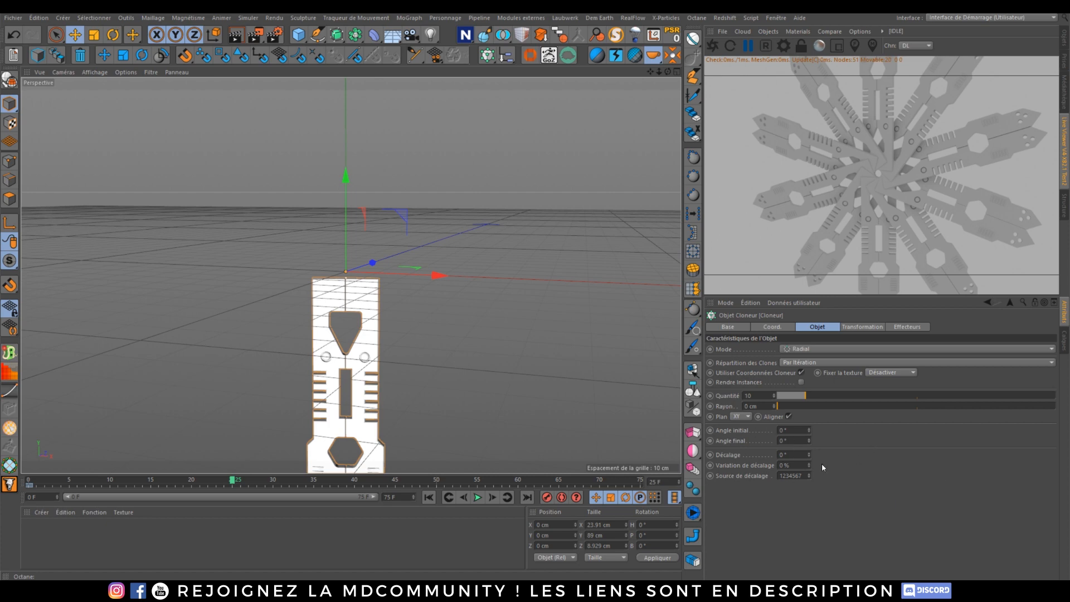
left_click(799, 453)
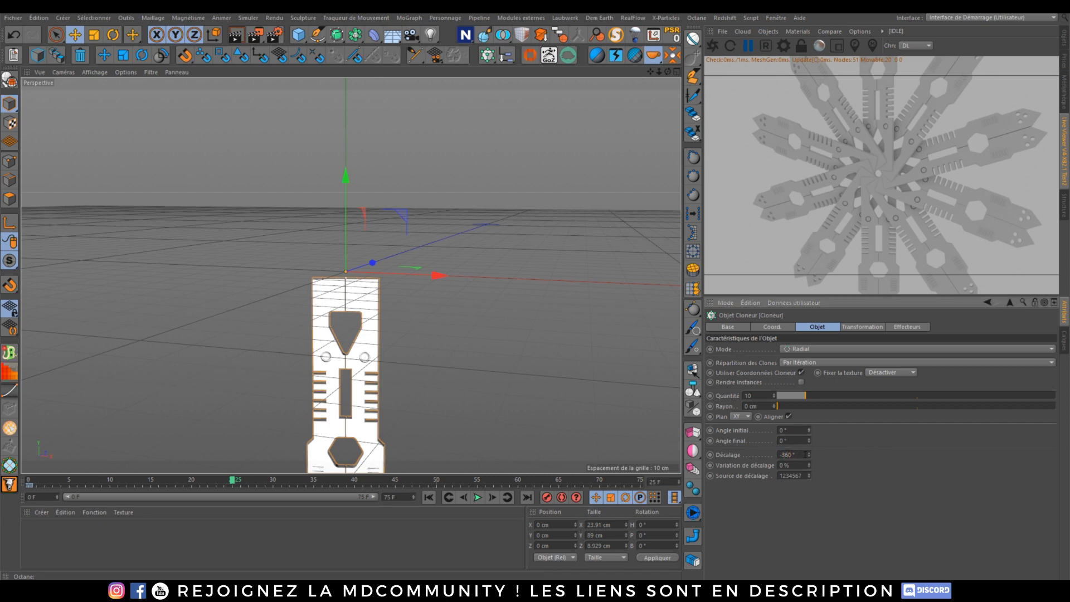
type("0")
left_click_drag(227, 475, 29, 477)
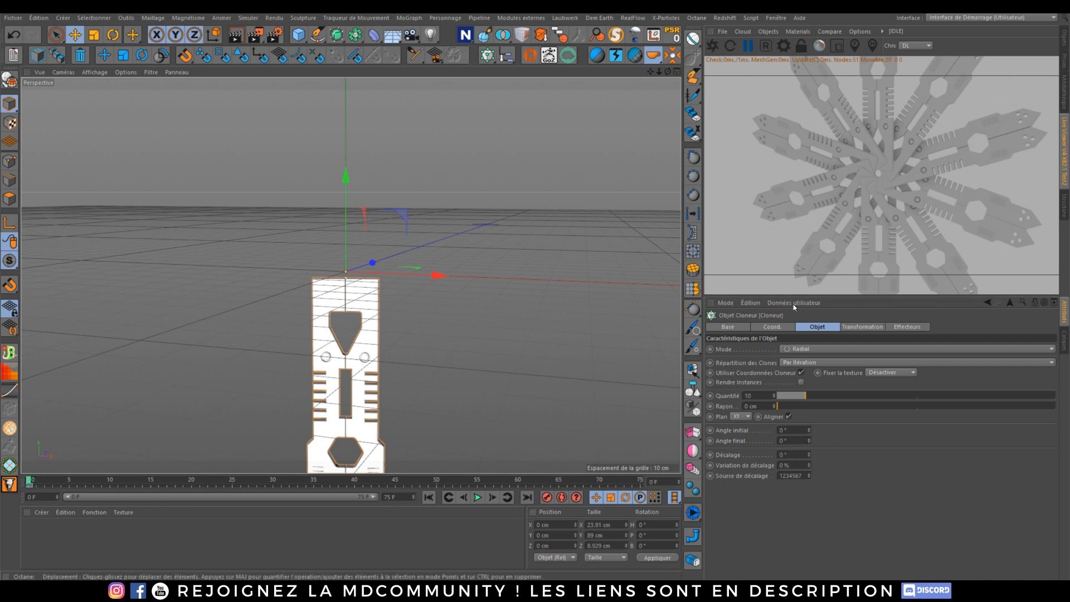
left_click(31, 488)
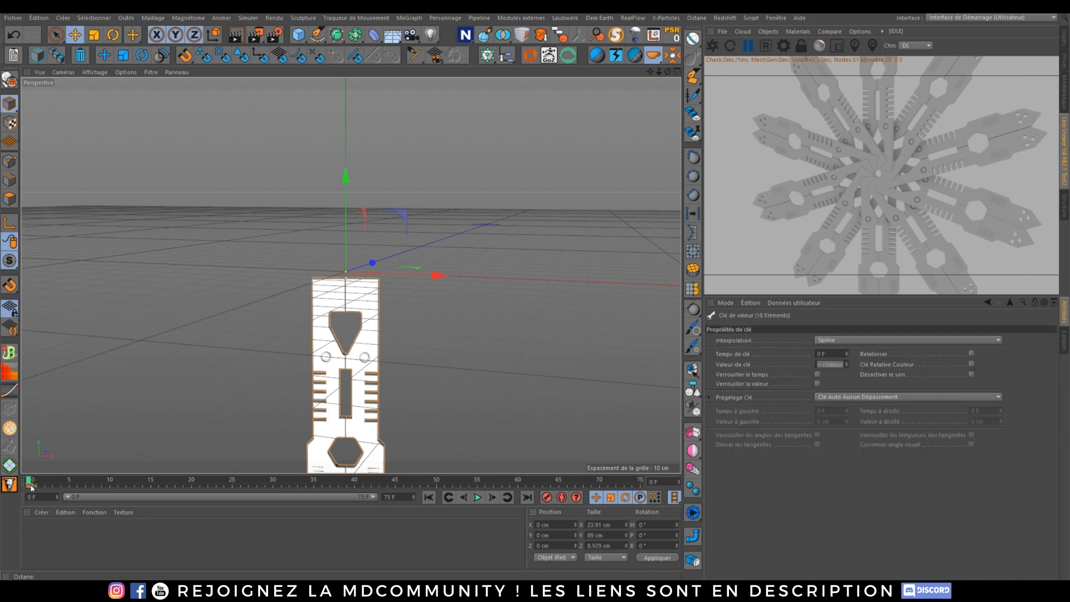
key("Delete")
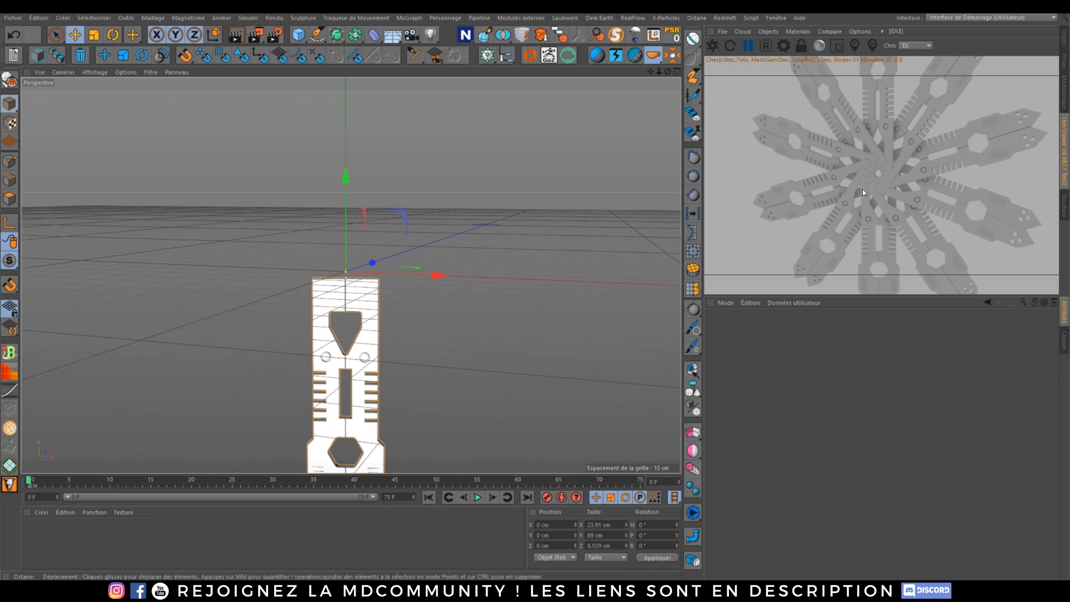
Select the Cloner and keyframe its start angle of 0° at frame 0.
left_click(1062, 42)
left_click(736, 45)
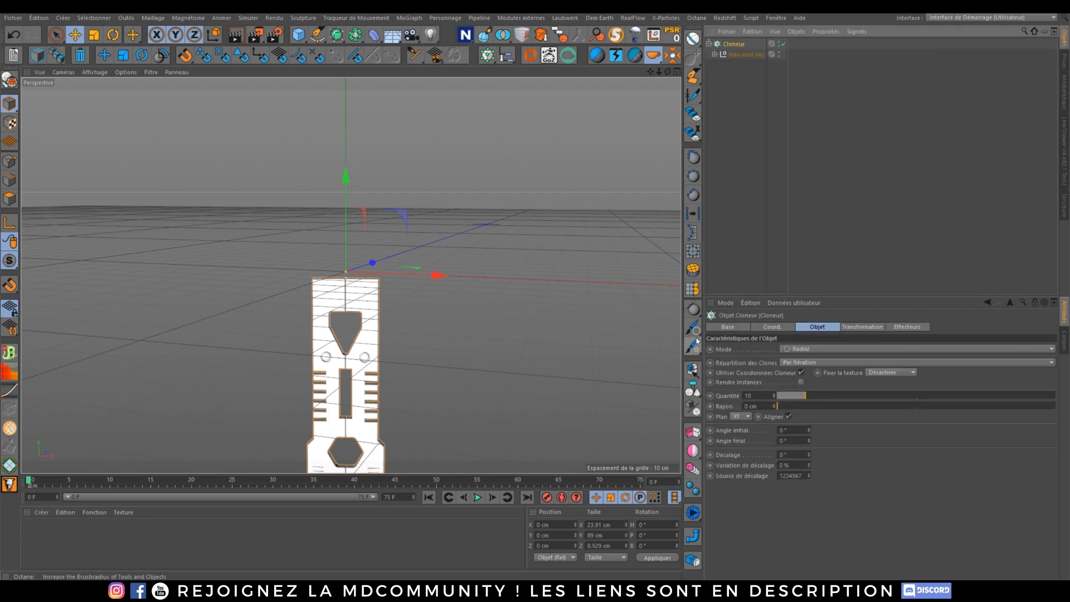
left_click(710, 430)
At frame 25, set the Cloner's start angle to -360° and keyframe it.
left_click_drag(210, 480, 232, 479)
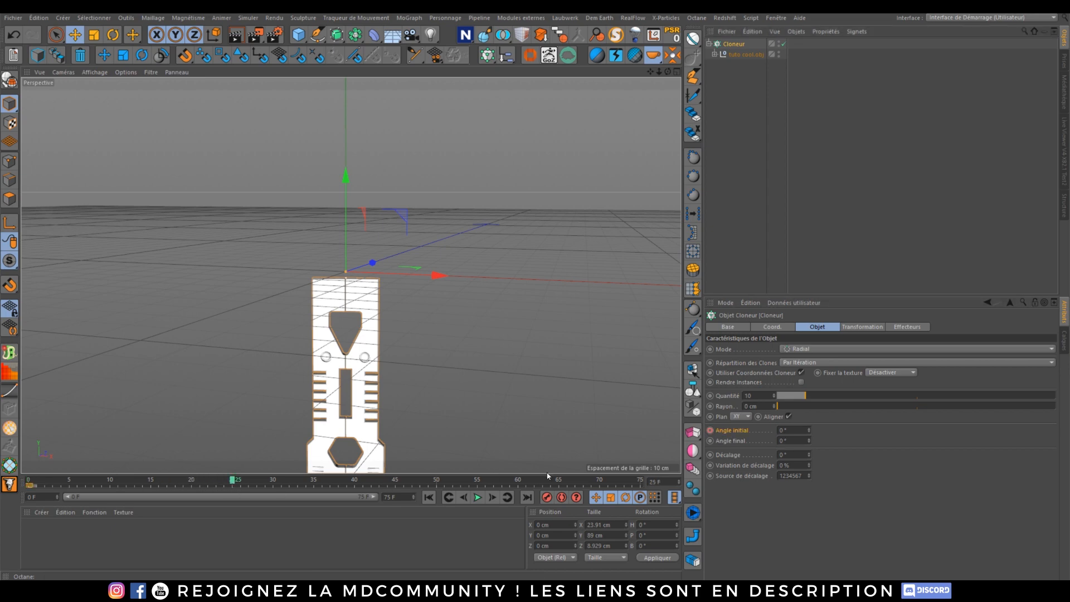
double_click(804, 431)
type("-360")
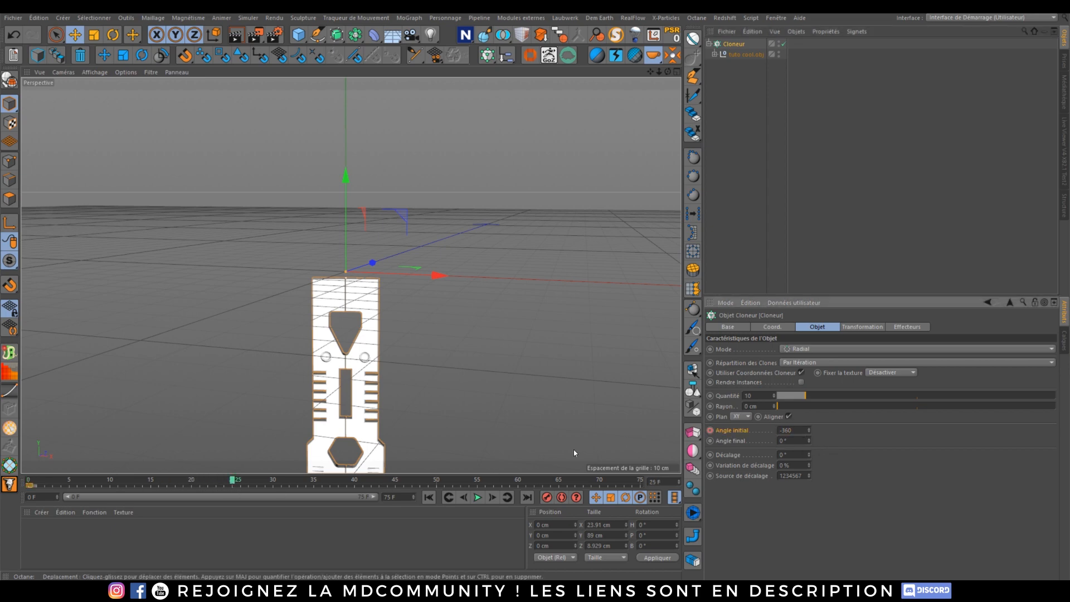
key("Return")
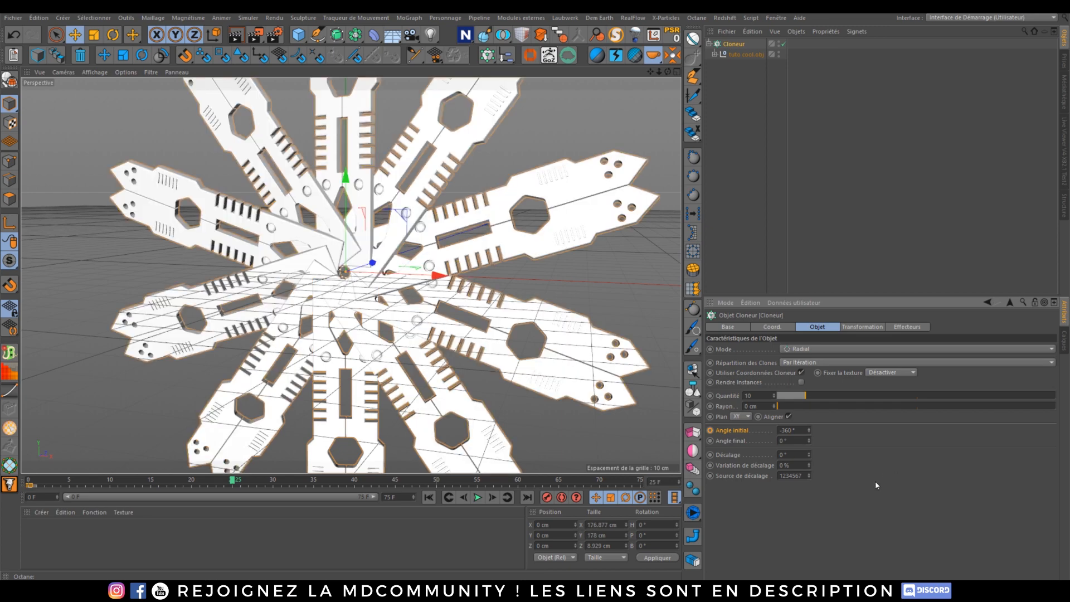
left_click(710, 430)
Play the unfolding rosette animation from frame 0 and stop it to check the clones' motion.
left_click(429, 497)
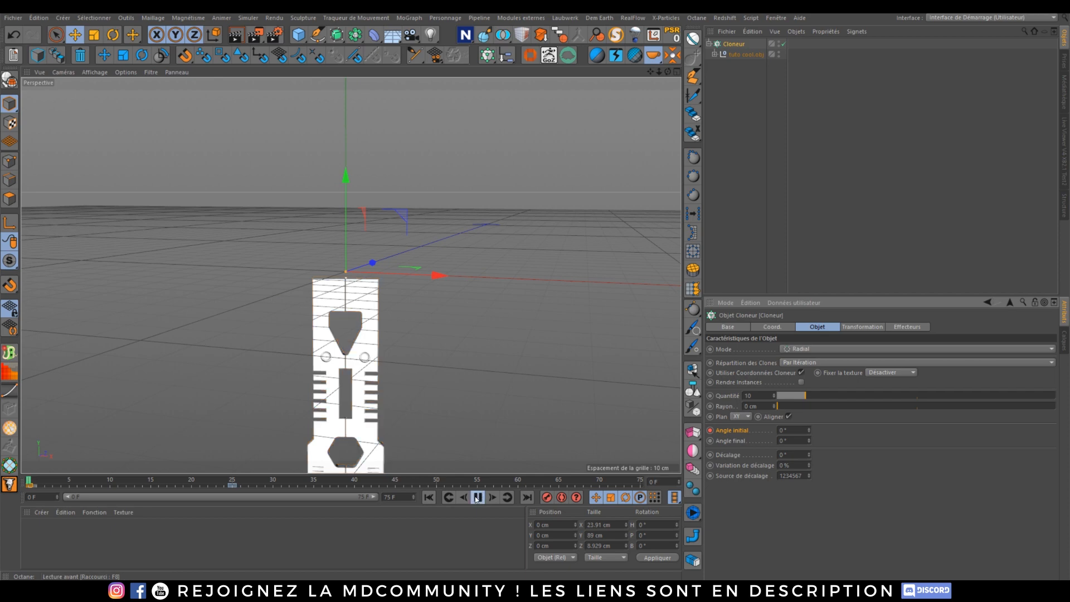
left_click(477, 497)
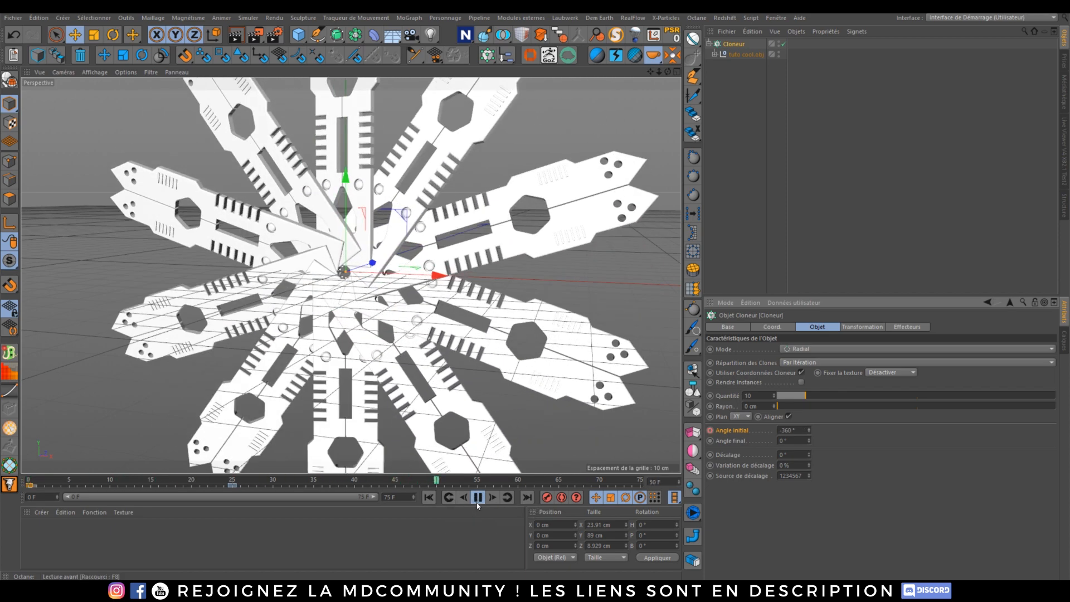
left_click(478, 497)
left_click(249, 482)
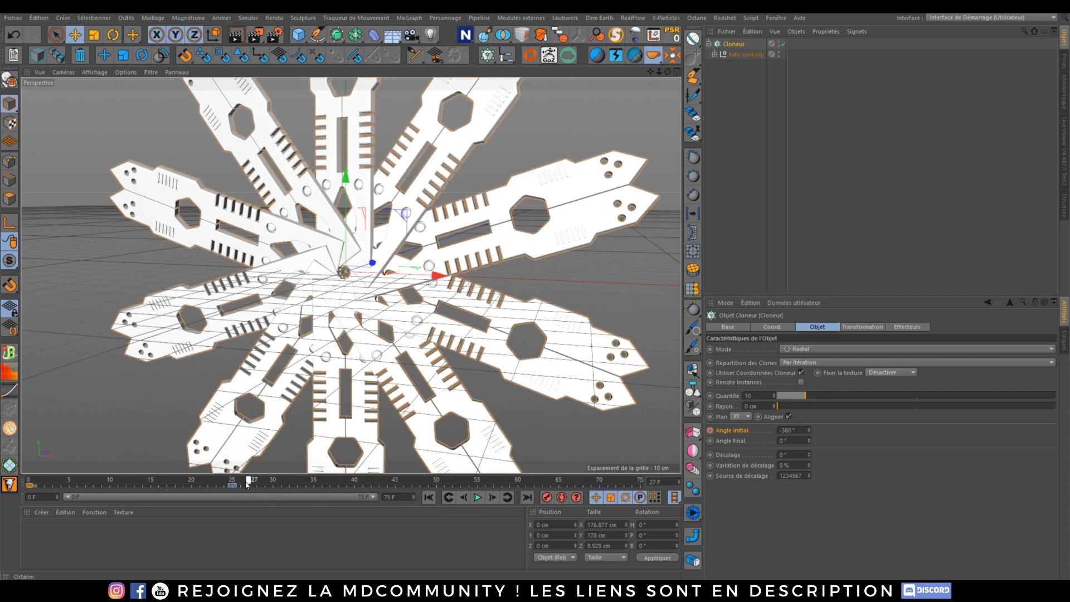
Select the start-angle keyframes and show their F-curve in a maximized graph fitted to the keys.
left_click_drag(249, 486, 27, 487)
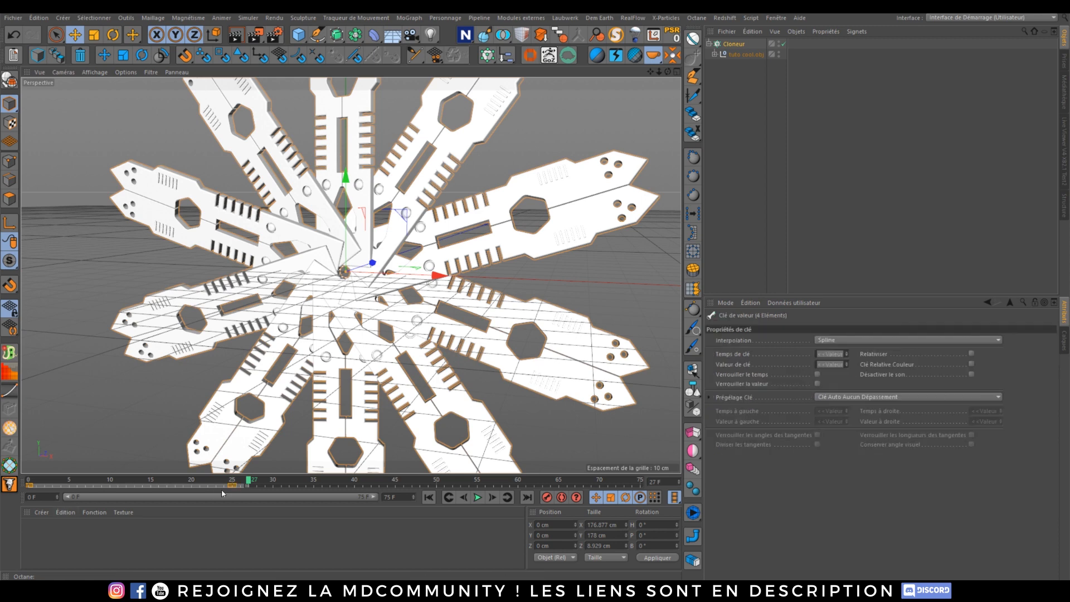
left_click(776, 17)
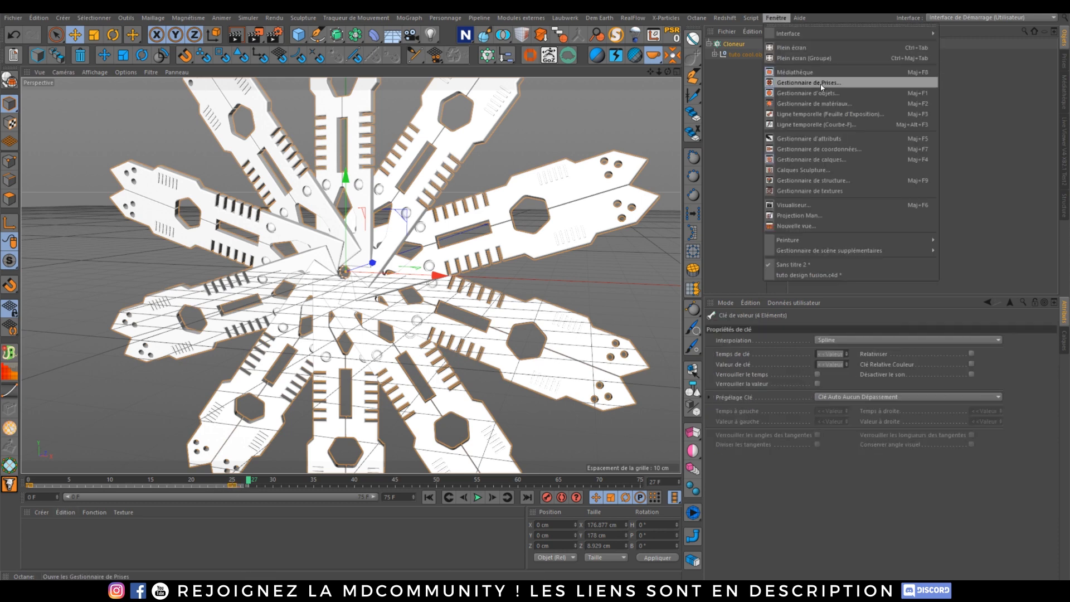
left_click(835, 124)
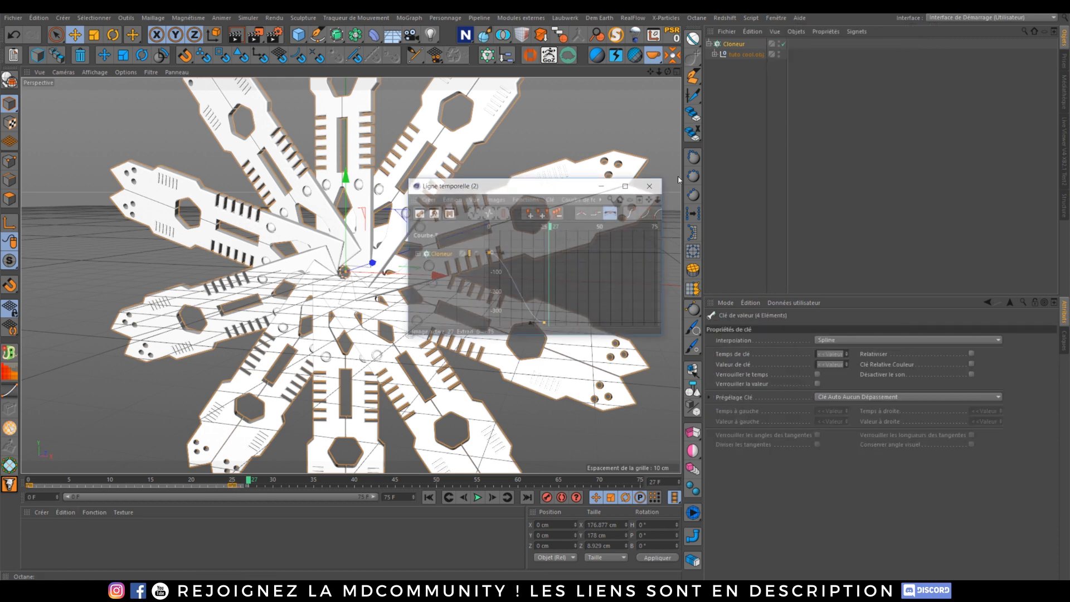
left_click(626, 185)
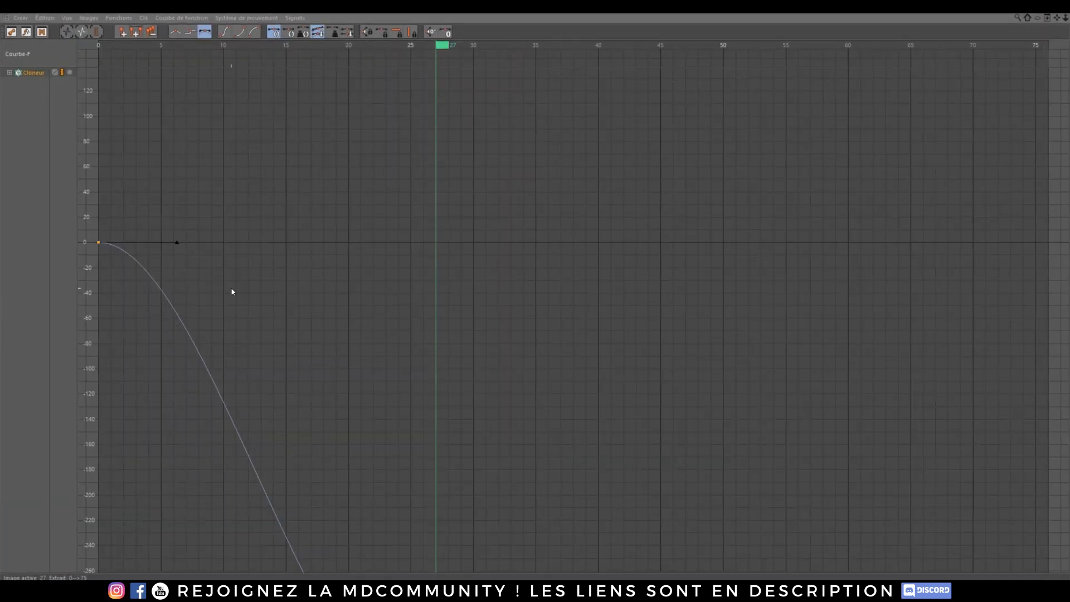
left_click(85, 34)
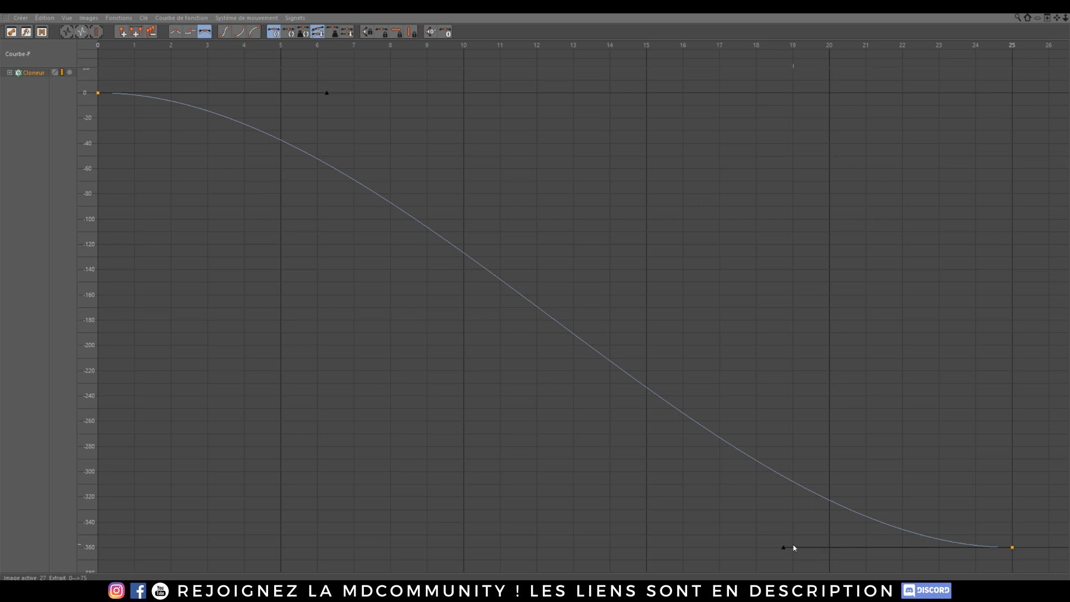
Lengthen the frame 25 key's tangent to 19.77 frames for a fast opening with a long, soft finish.
left_click(767, 538)
left_click_drag(1023, 557, 971, 523)
left_click_drag(783, 547, 293, 502)
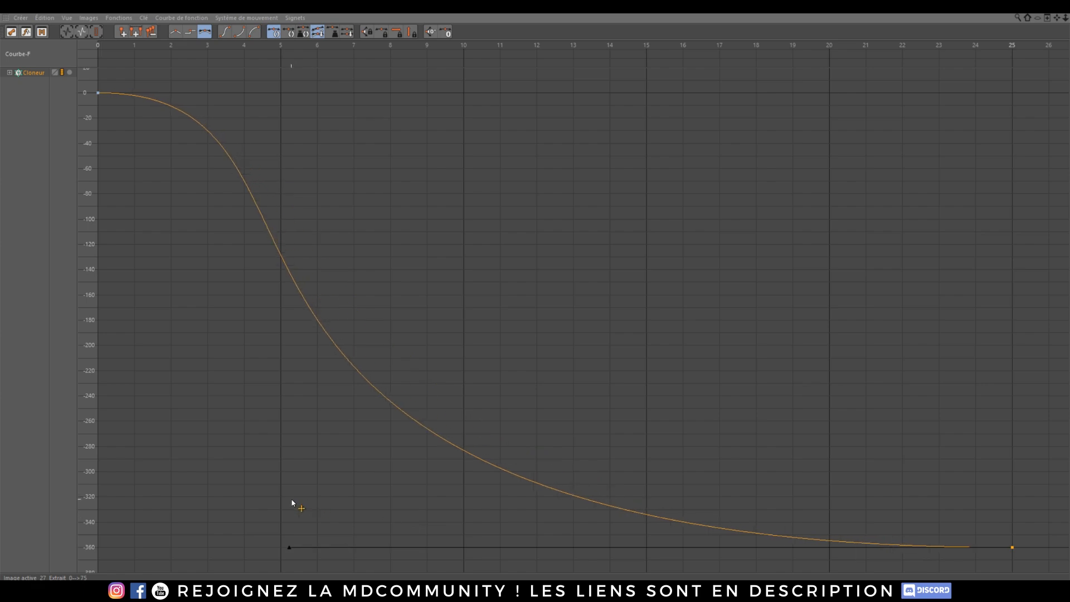
left_click_drag(473, 7, 0, 16)
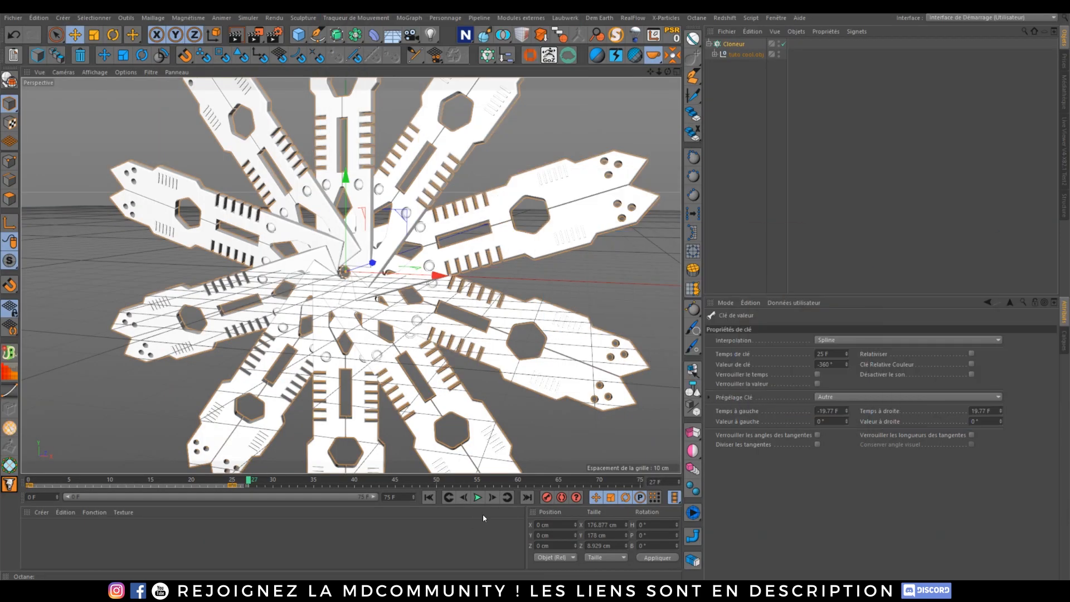
Replay the animation from frame 0 to judge the fast opening and soft finish, and return to the start.
left_click(429, 497)
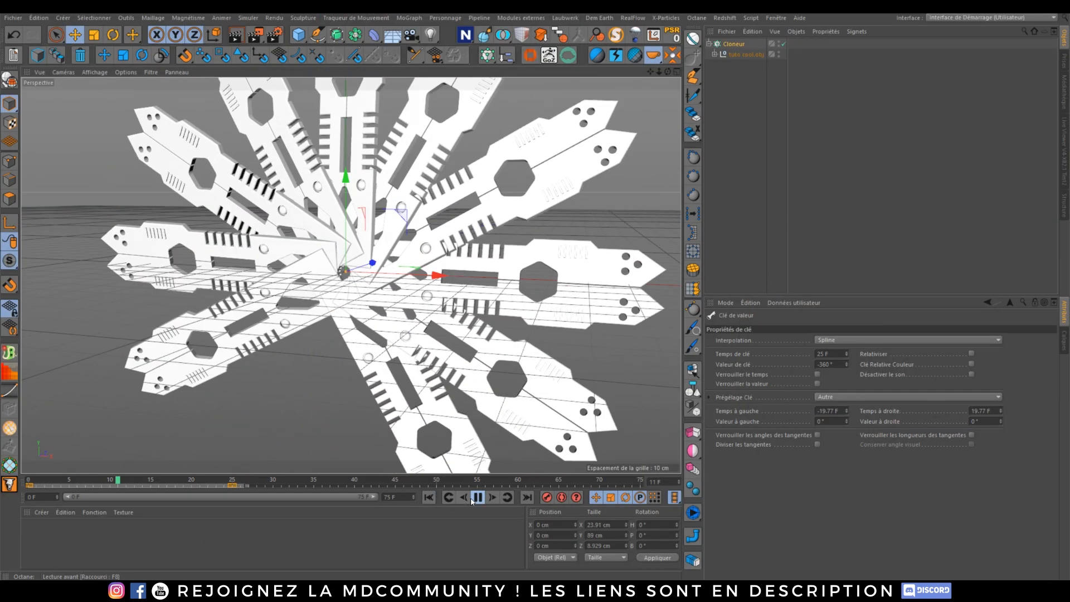
left_click(477, 497)
left_click(429, 497)
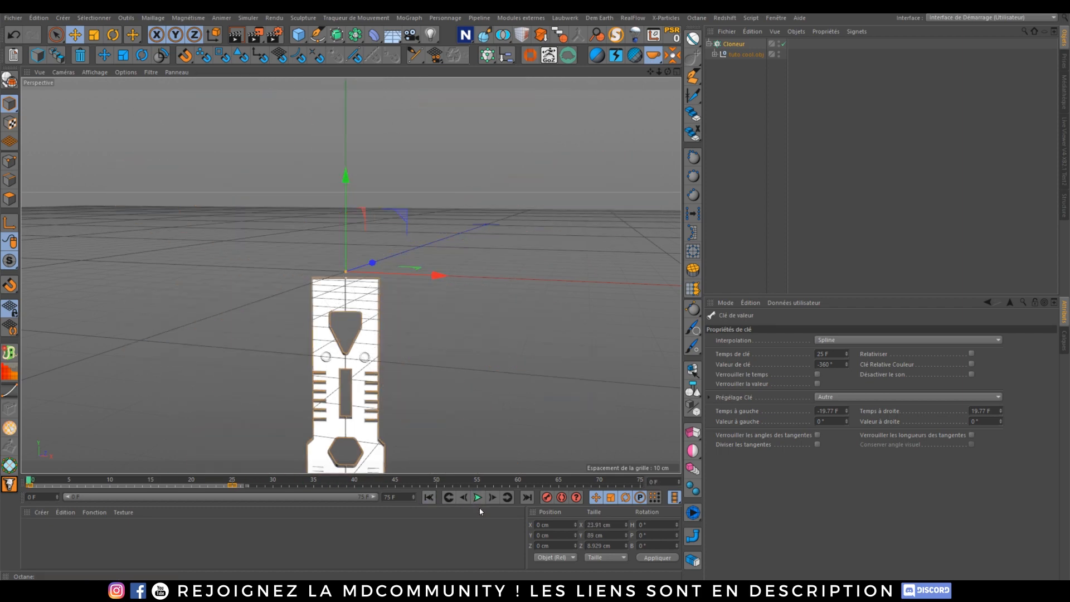
left_click(477, 497)
left_click(480, 502)
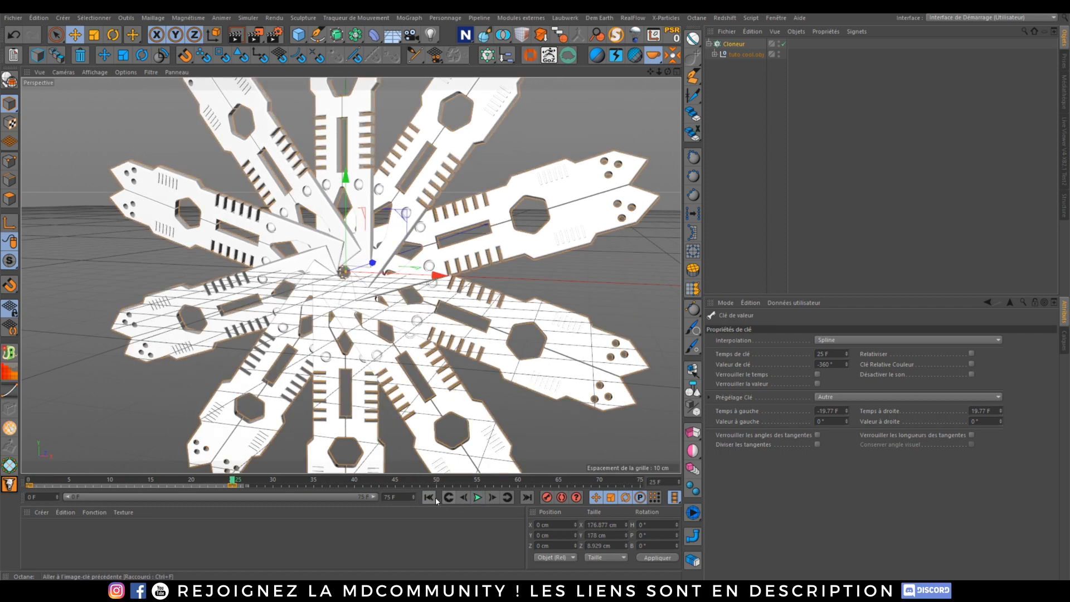
left_click(429, 497)
In the F-curve graph, shorten the frame 25 key's tangent to about 1 frame and lengthen the frame 0 key's tangent to 13.48 frames.
key("shift+F3")
key("ctrl+Tab")
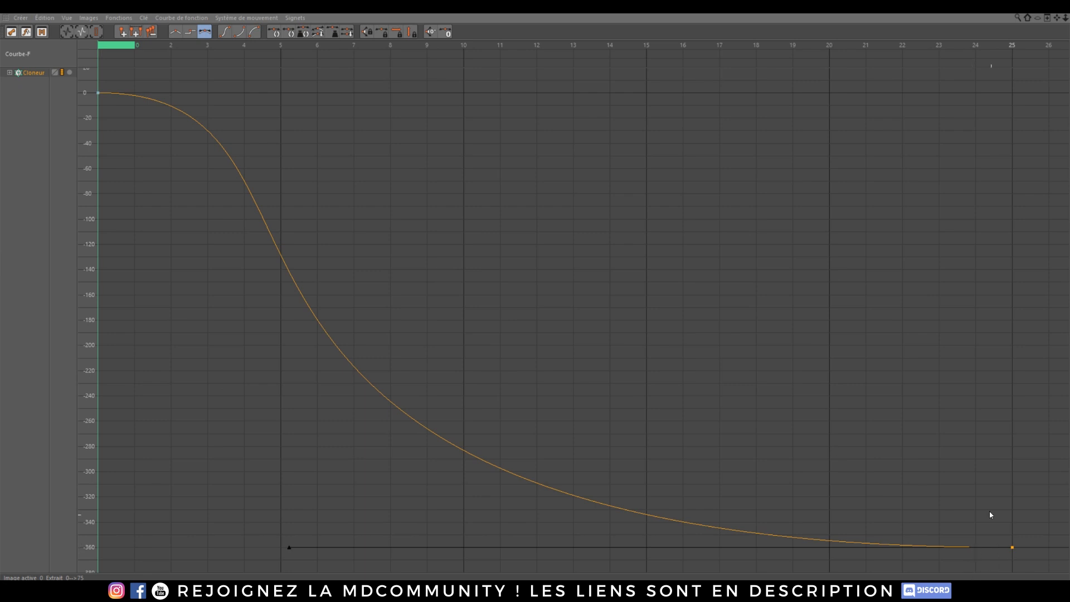
left_click_drag(961, 474, 1044, 568)
left_click_drag(288, 549, 976, 556)
left_click_drag(89, 74, 142, 135)
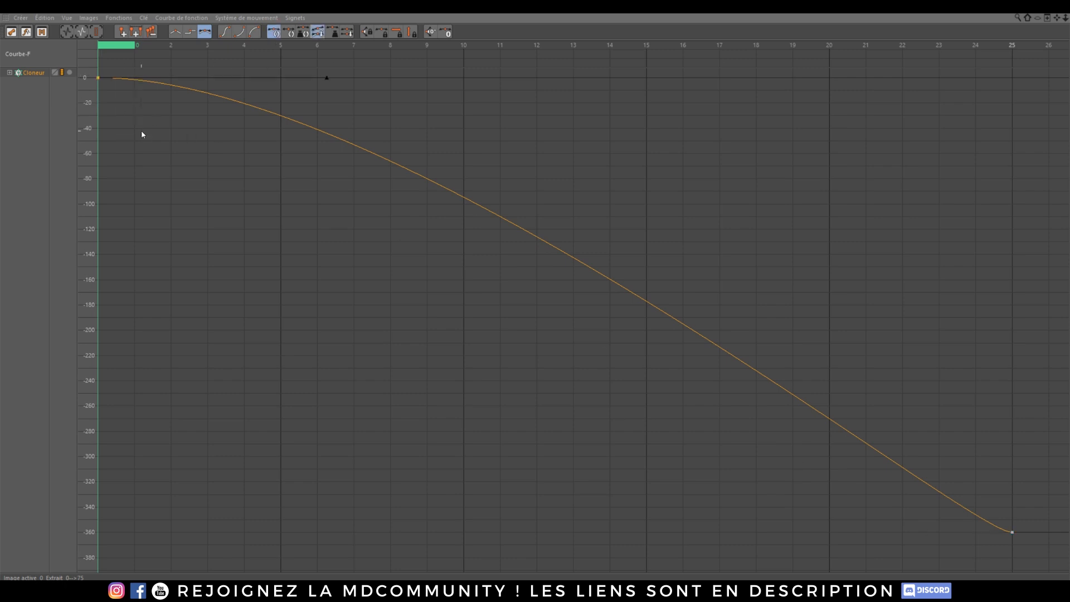
left_click_drag(334, 75, 598, 78)
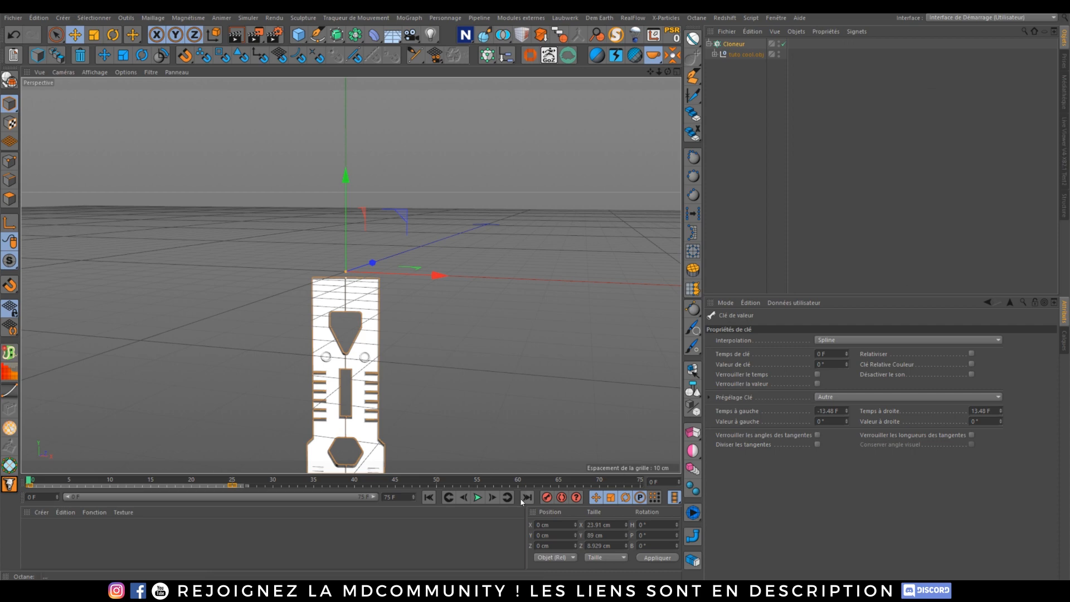
Play the animation and replay it from frame 0 to check the slow start and accelerating finish.
left_click(476, 497)
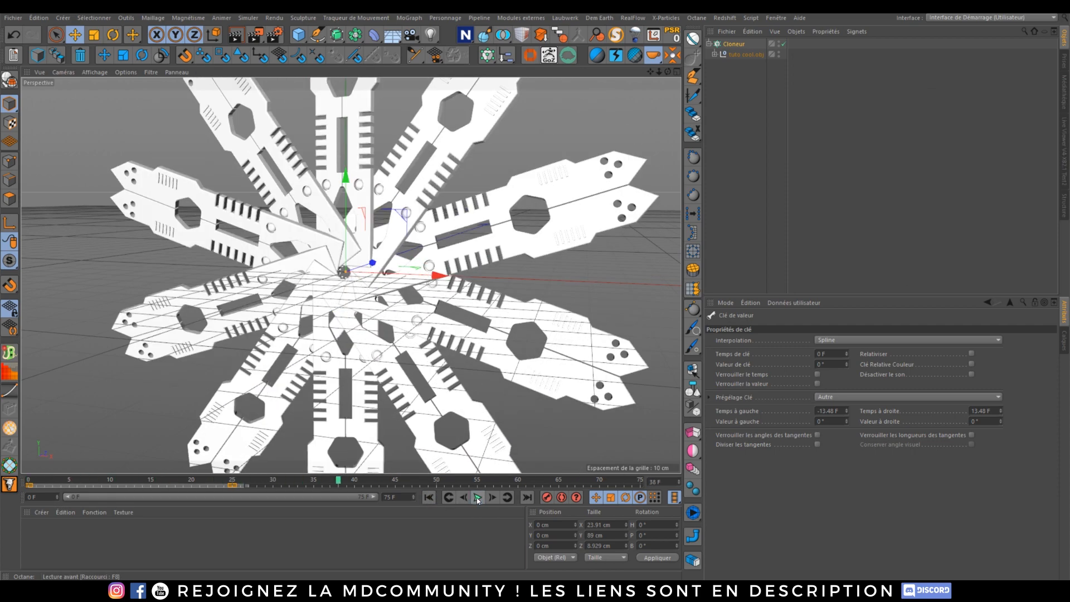
left_click(477, 497)
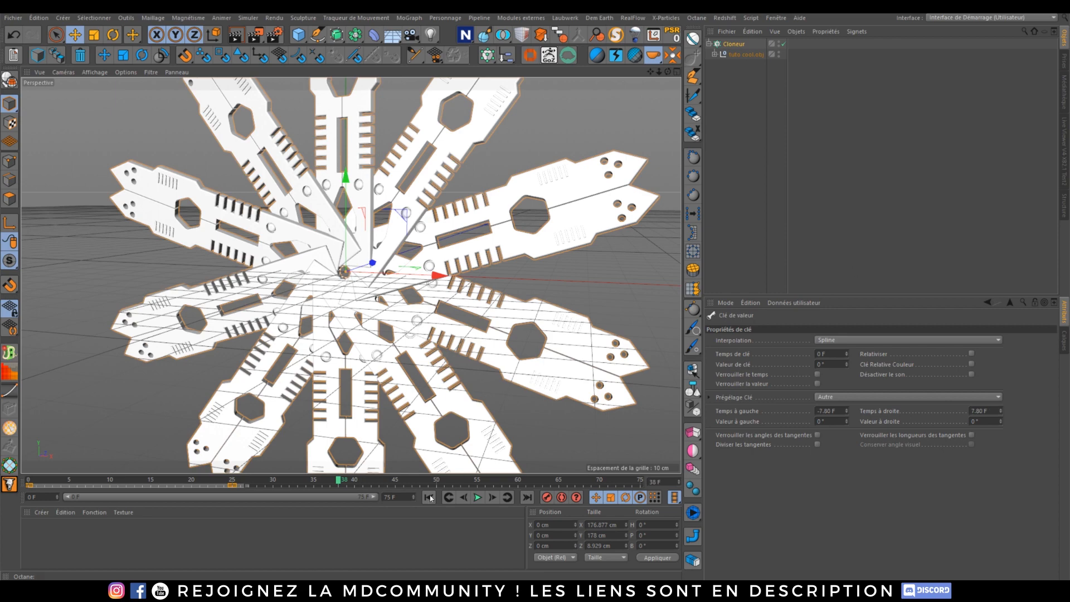
left_click(428, 497)
left_click(477, 497)
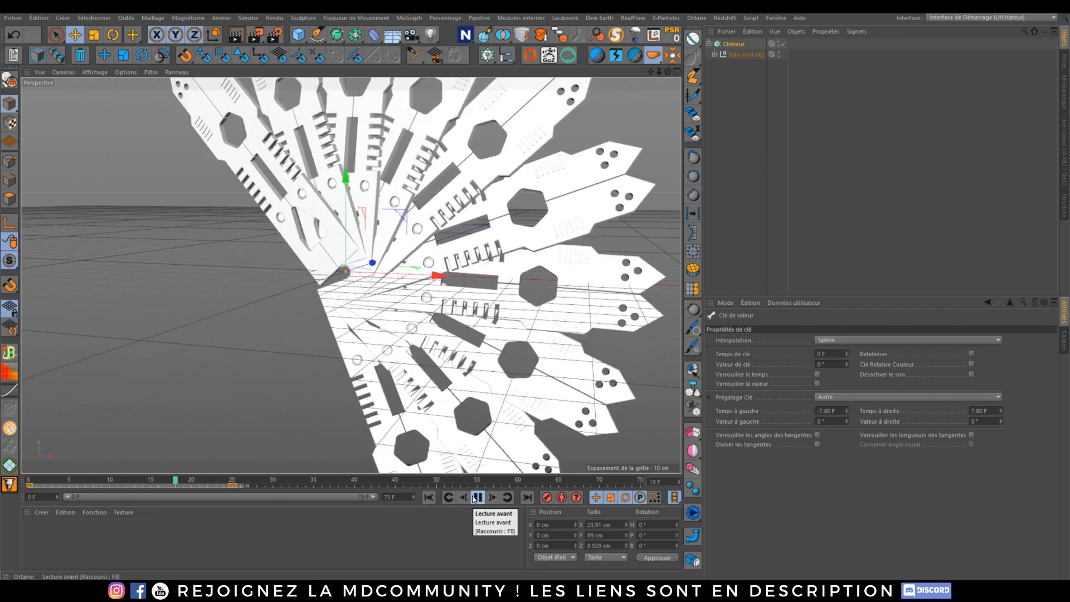
Stop playback, return to frame 0 and add a Delay effector (Effecteur Délai) to the Cloner.
left_click(477, 497)
left_click(429, 497)
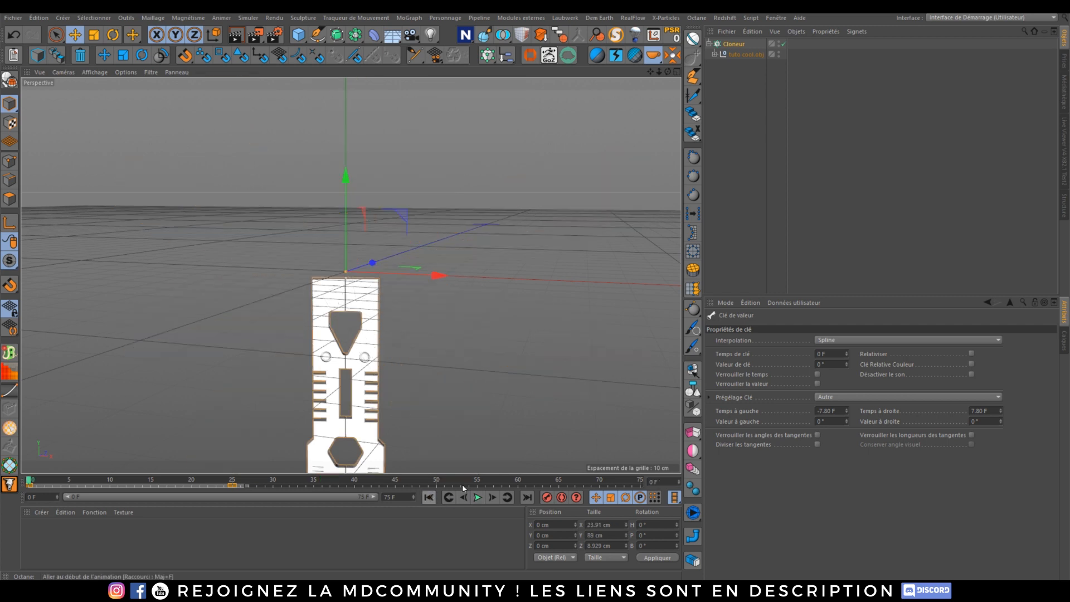
left_click(733, 43)
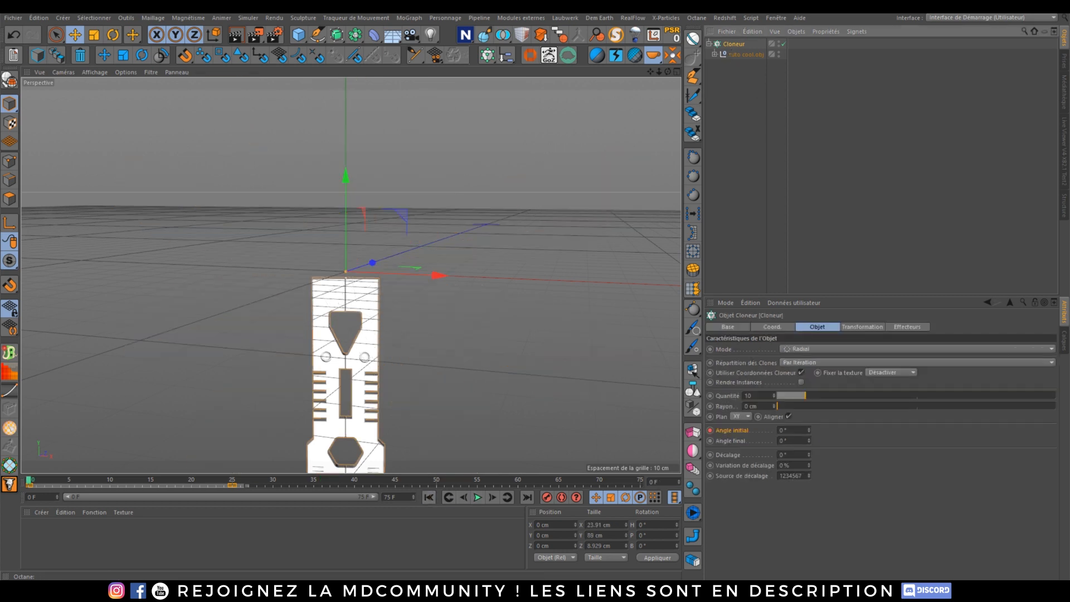
left_click(511, 21)
left_click(510, 21)
left_click(409, 18)
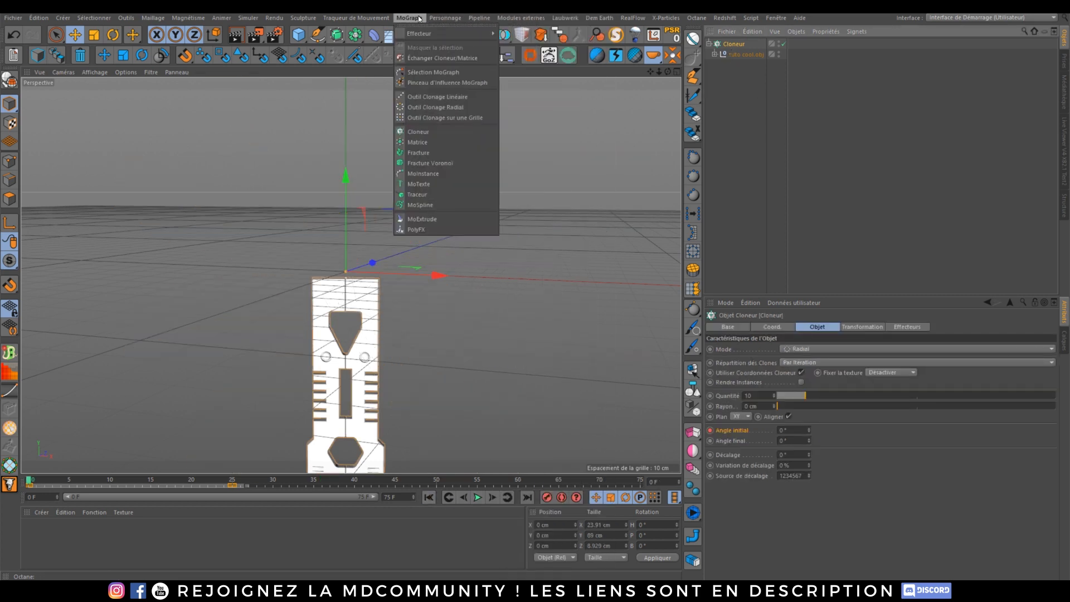
mouse_move(440, 33)
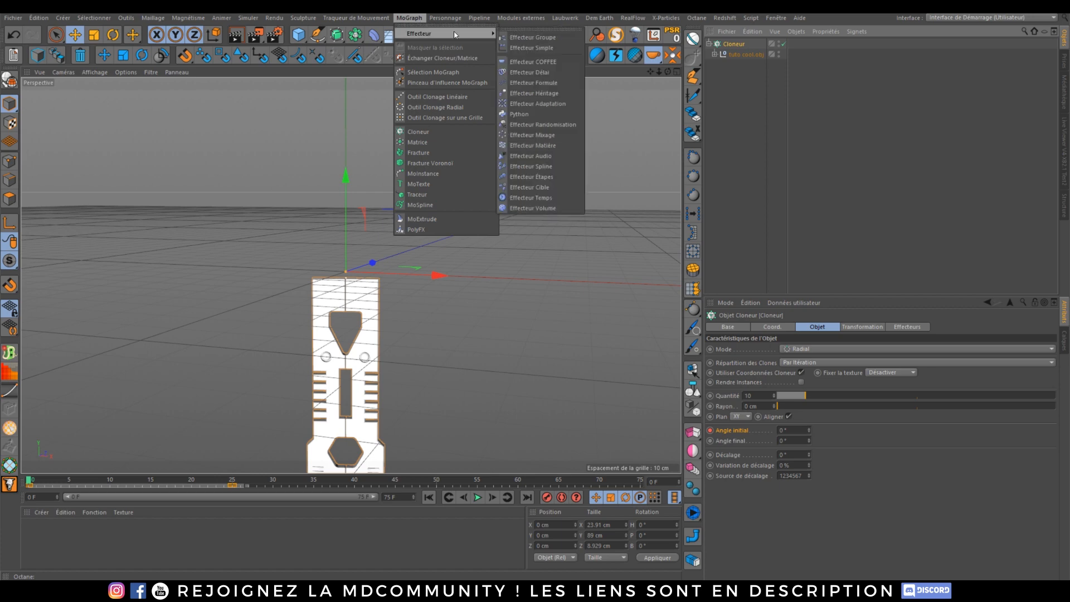
left_click(549, 71)
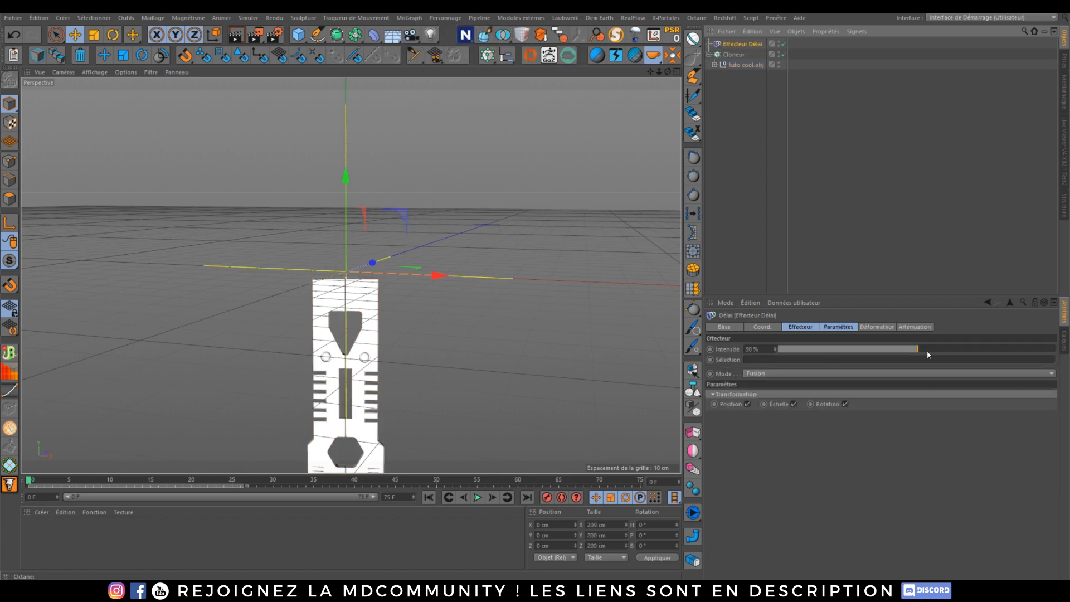
Set the Delay effector's intensity to 78 % and its mode to Elasticité.
left_click_drag(927, 355, 996, 357)
left_click(821, 375)
left_click(785, 393)
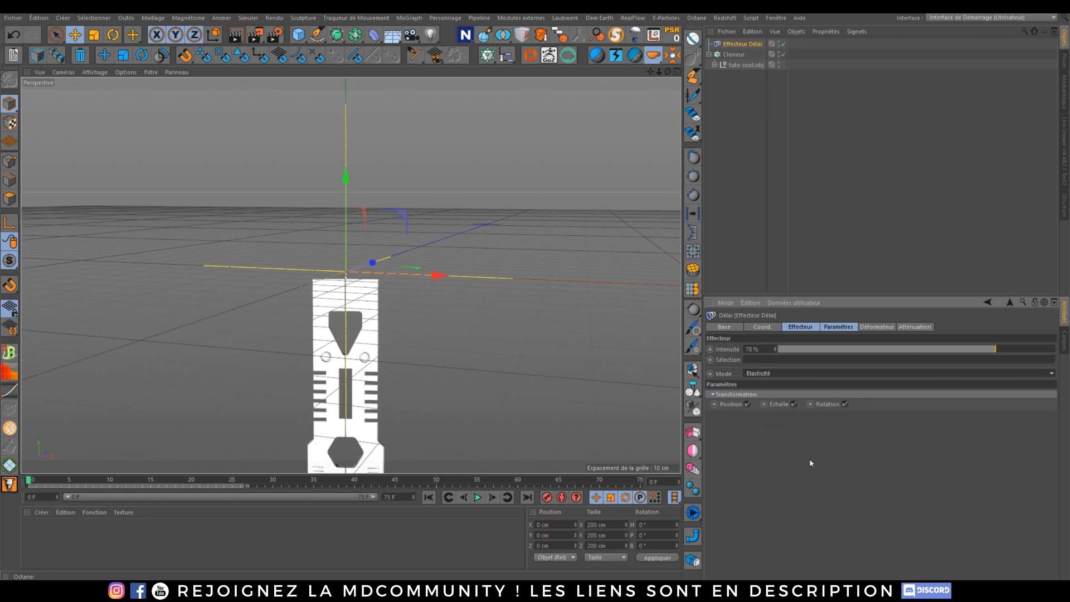
Check the Cloner's effector list for the Delay effector and play the animation to judge its elastic motion.
left_click(734, 54)
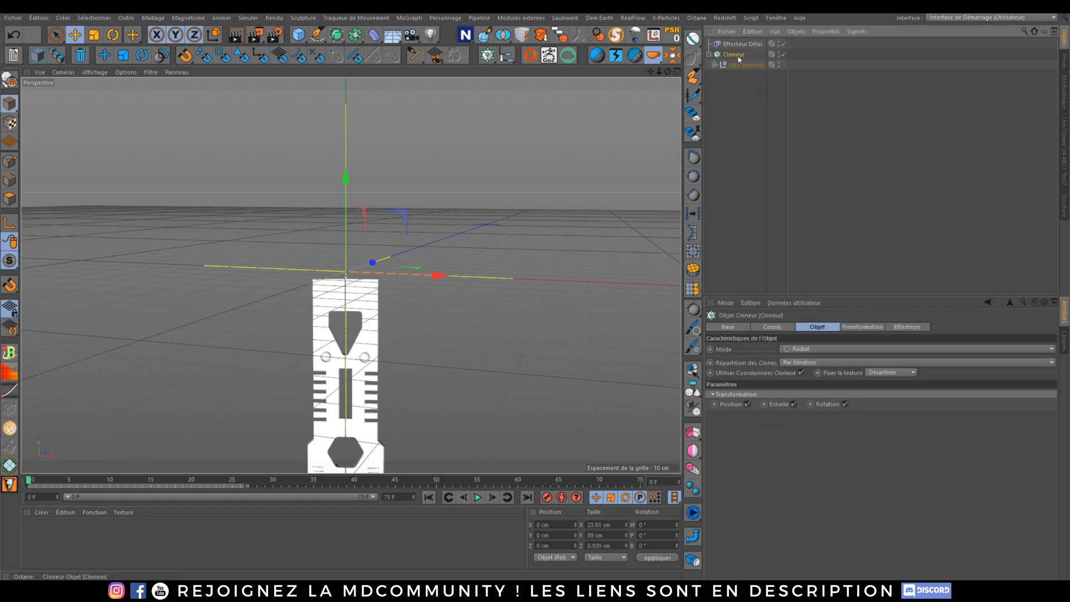
left_click(907, 327)
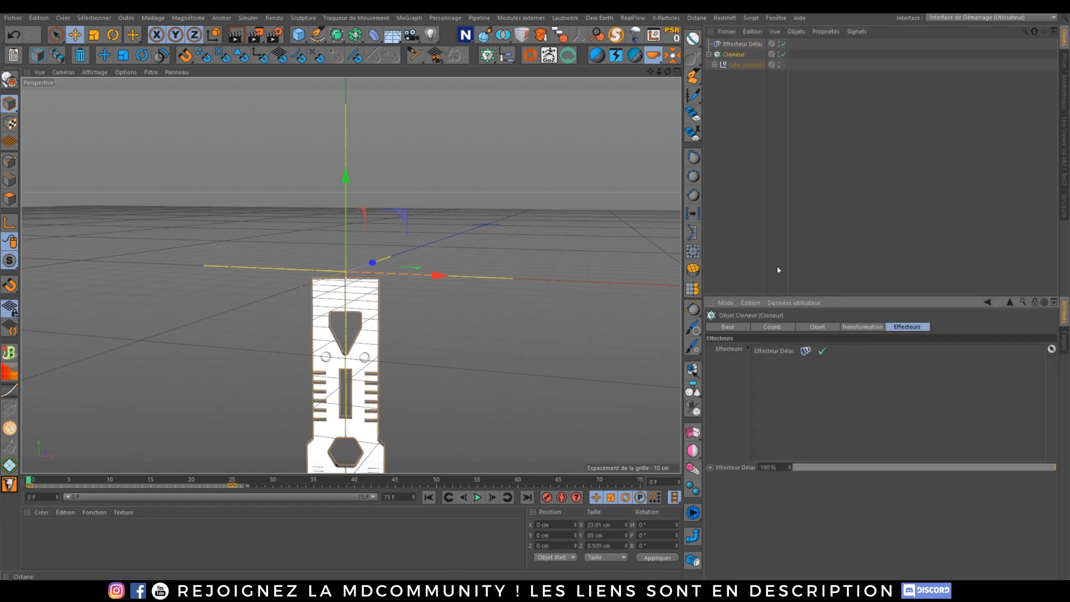
left_click(478, 497)
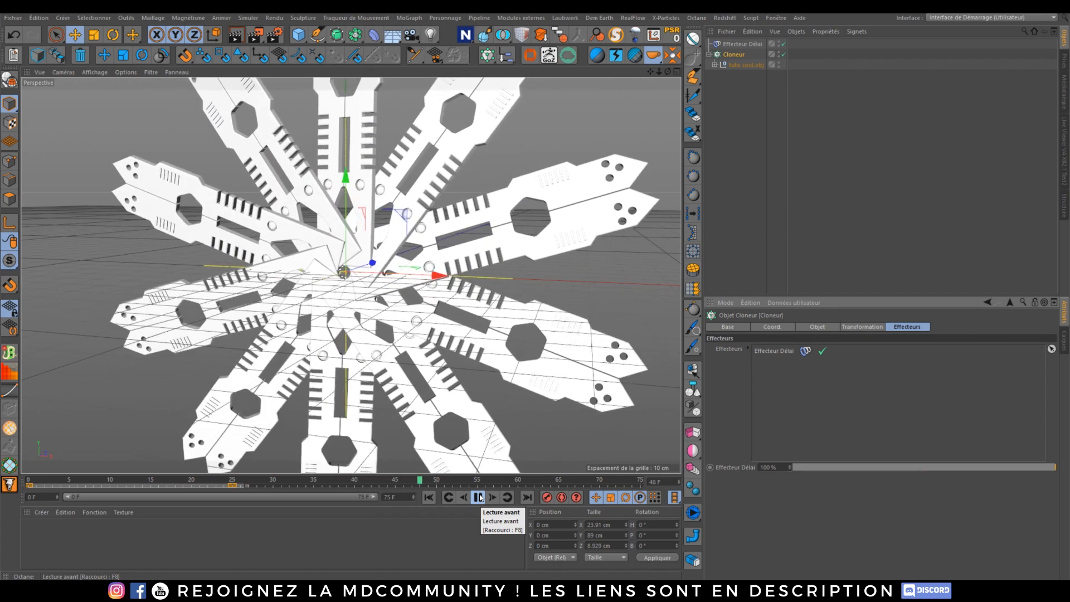
left_click(478, 497)
Set the Delay effector's intensity to 52 % and replay the animation from frame 0.
left_click(743, 44)
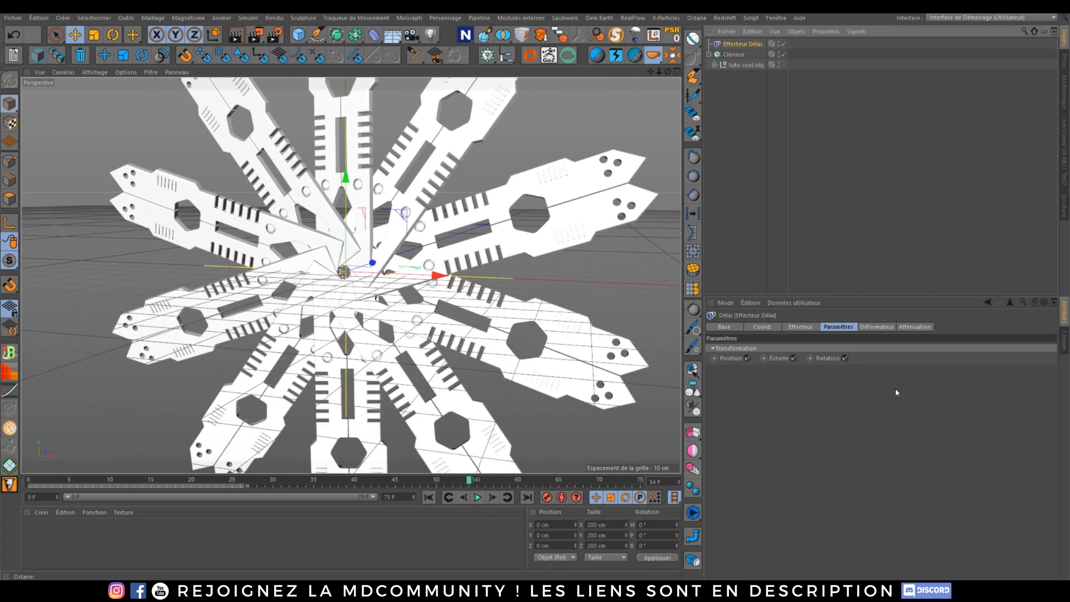
left_click(800, 327)
left_click(918, 349)
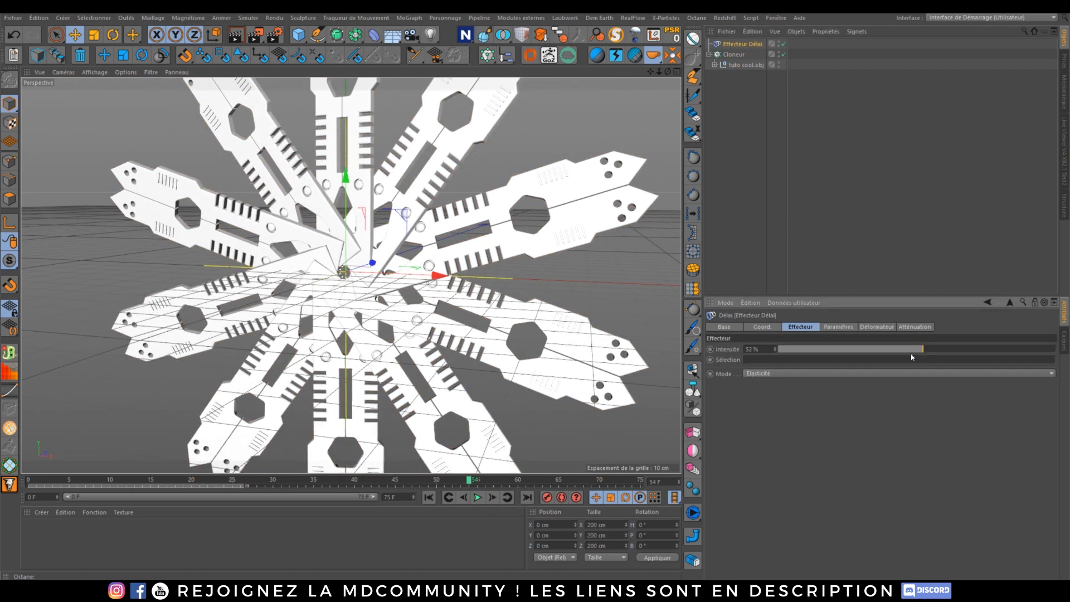
left_click(429, 497)
left_click(477, 497)
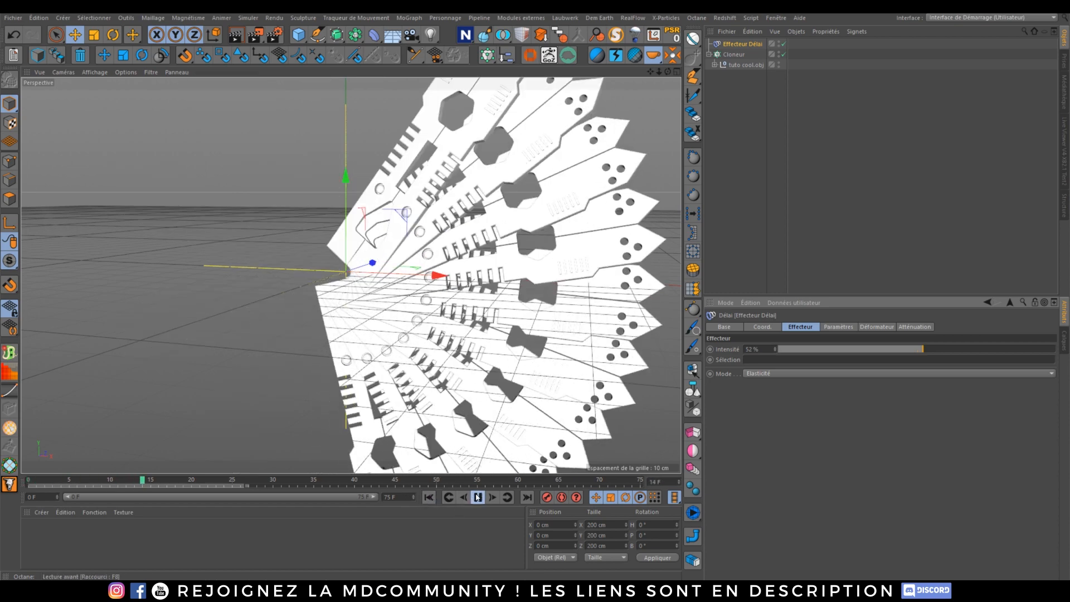
left_click(478, 497)
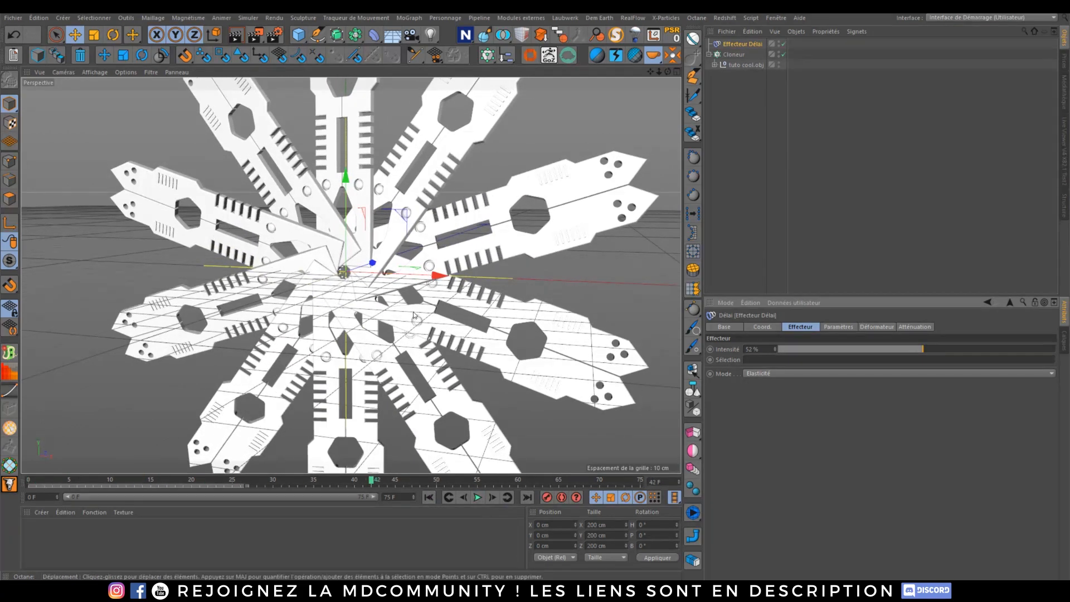
Frame the whole rosette in the perspective view and replay its unfolding from frame 0 with nothing selected.
scroll(404, 295, "down", 2)
scroll(350, 293, "down", 3)
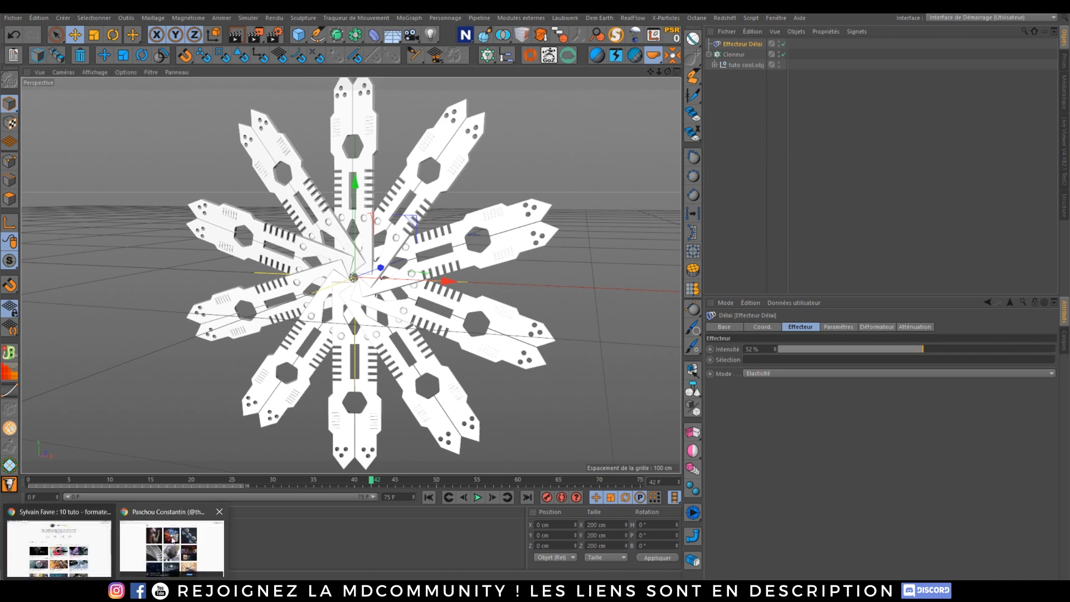
left_click(719, 237)
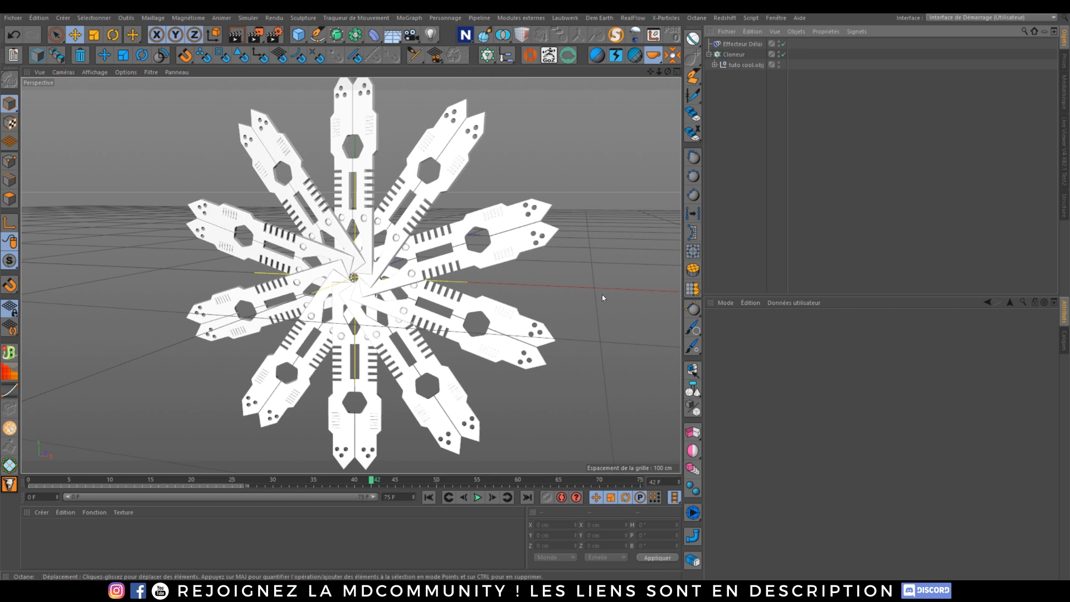
left_click(429, 497)
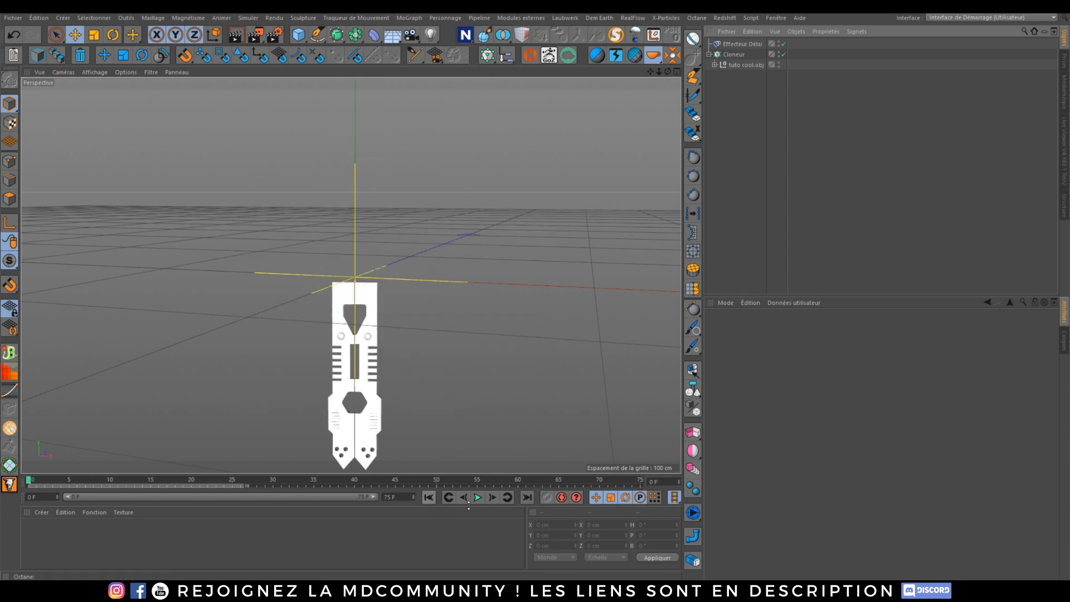
left_click(477, 497)
left_click(477, 497)
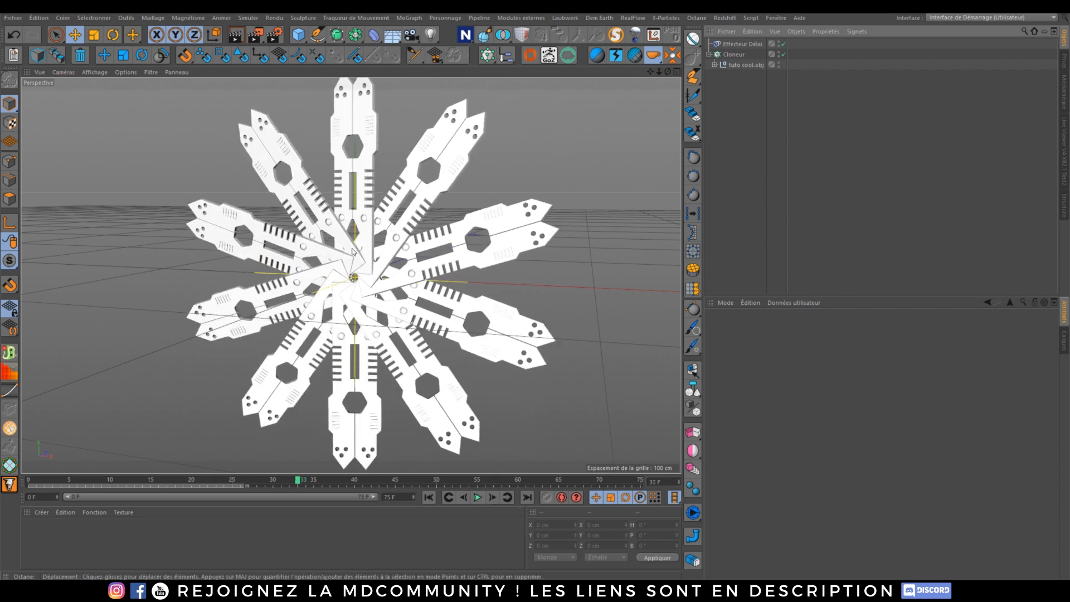
scroll(352, 251, "down", 1)
middle_click_drag(354, 286, 351, 288, "alt")
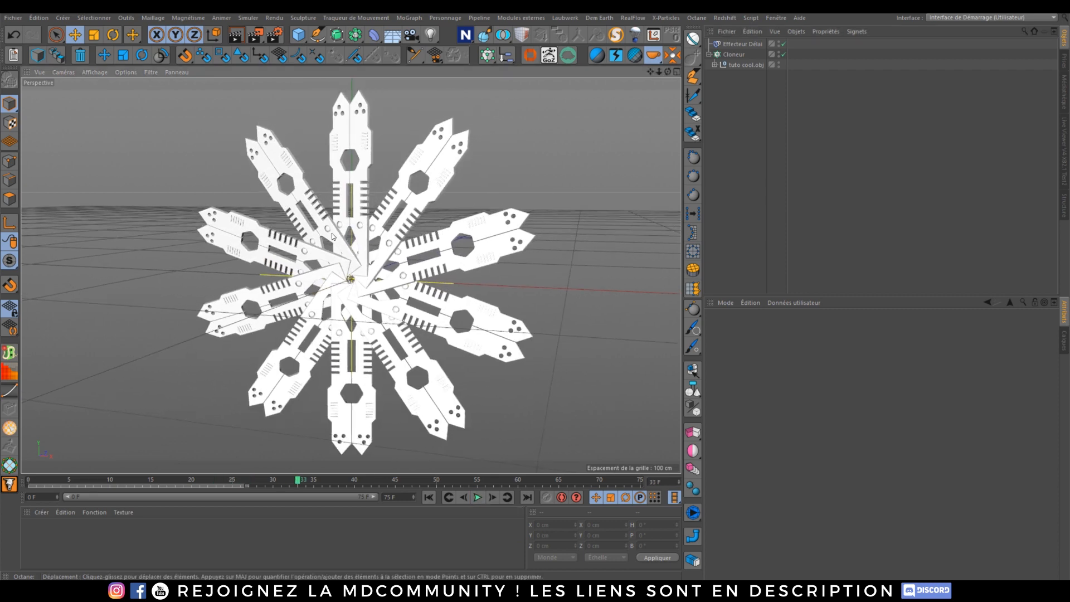
Keyframe the Cloner's X, Y and Z transformation scale at 1 on frame 25.
left_click(733, 54)
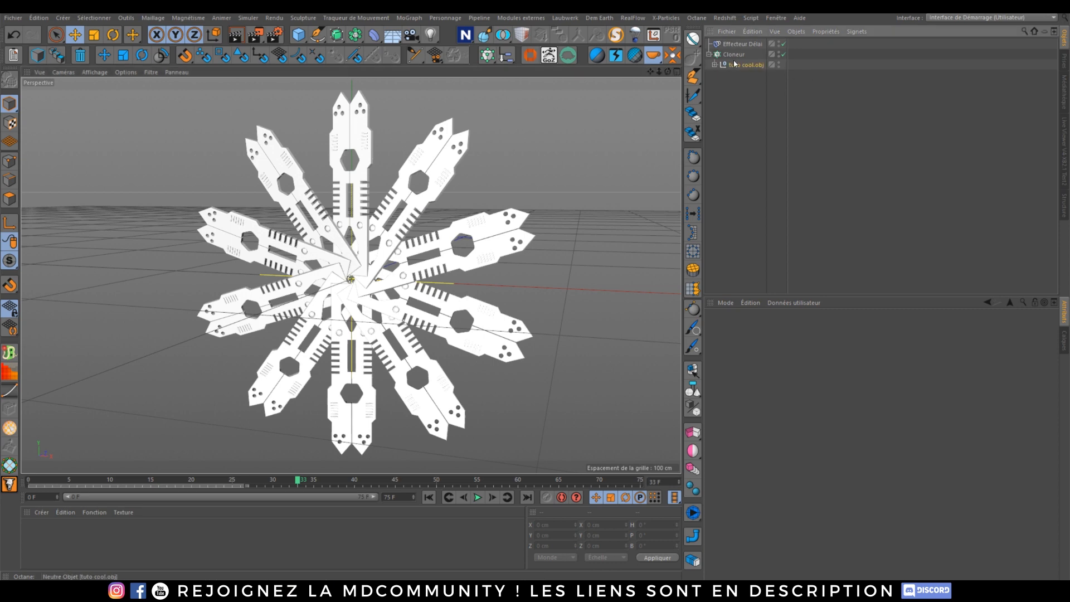
left_click(861, 328)
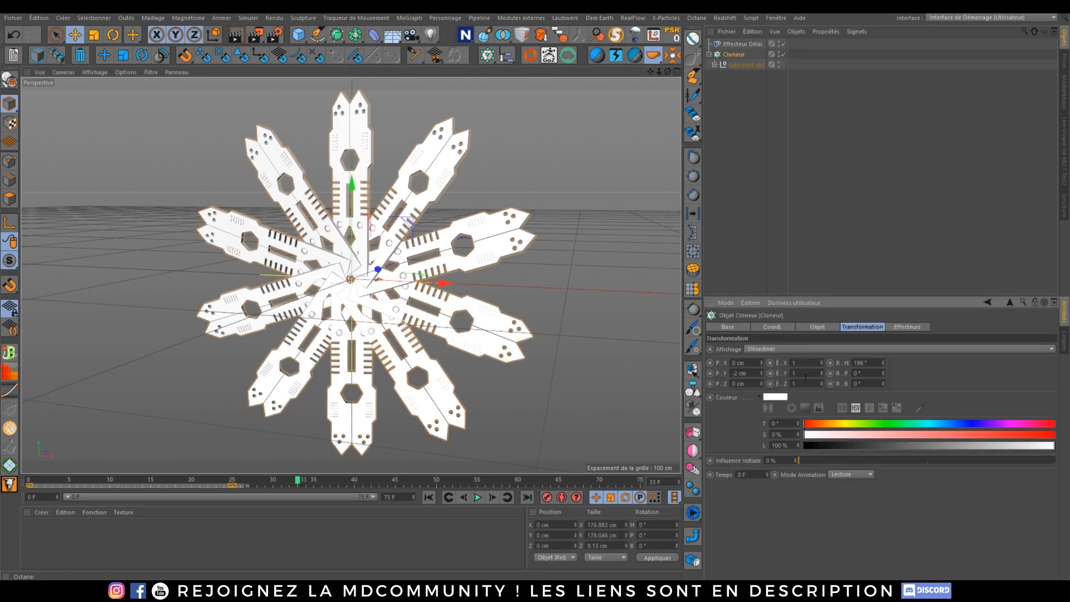
left_click_drag(298, 483, 235, 487)
left_click_drag(770, 362, 770, 383)
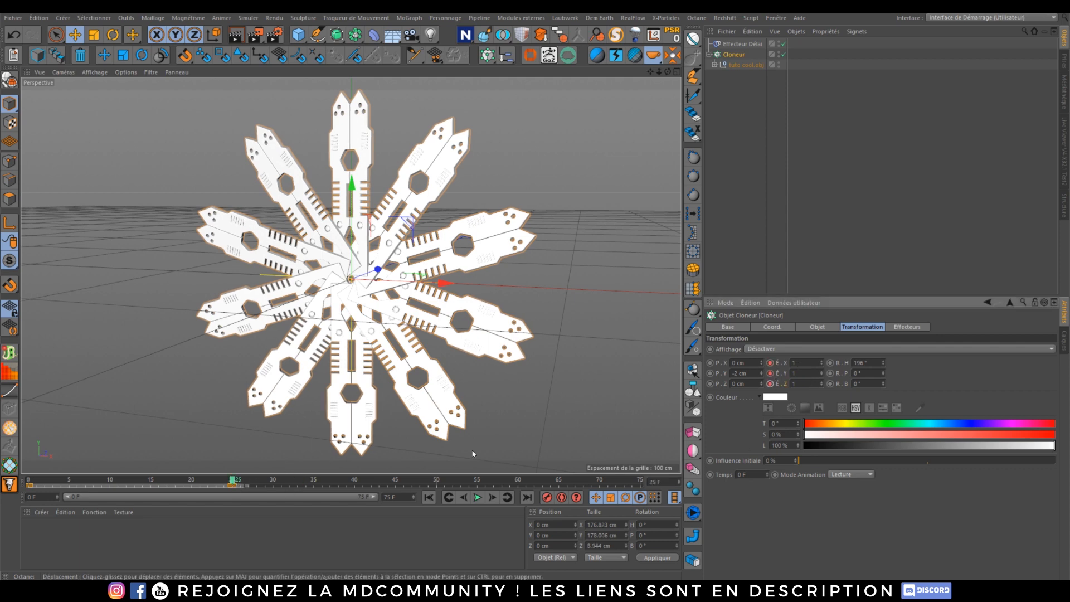
Keyframe the Cloner's X, Y and Z transformation scale at 0 on frame 0 and play the growing animation.
left_click_drag(231, 481, 18, 495)
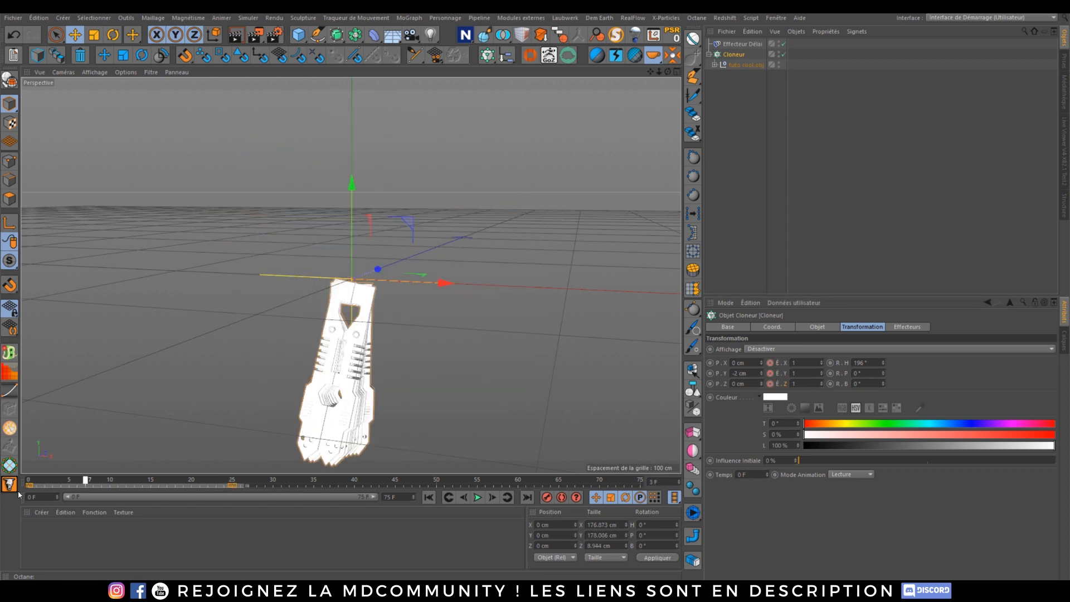
double_click(795, 363)
type("0")
key("Tab")
type("0")
left_click(807, 391)
key("0")
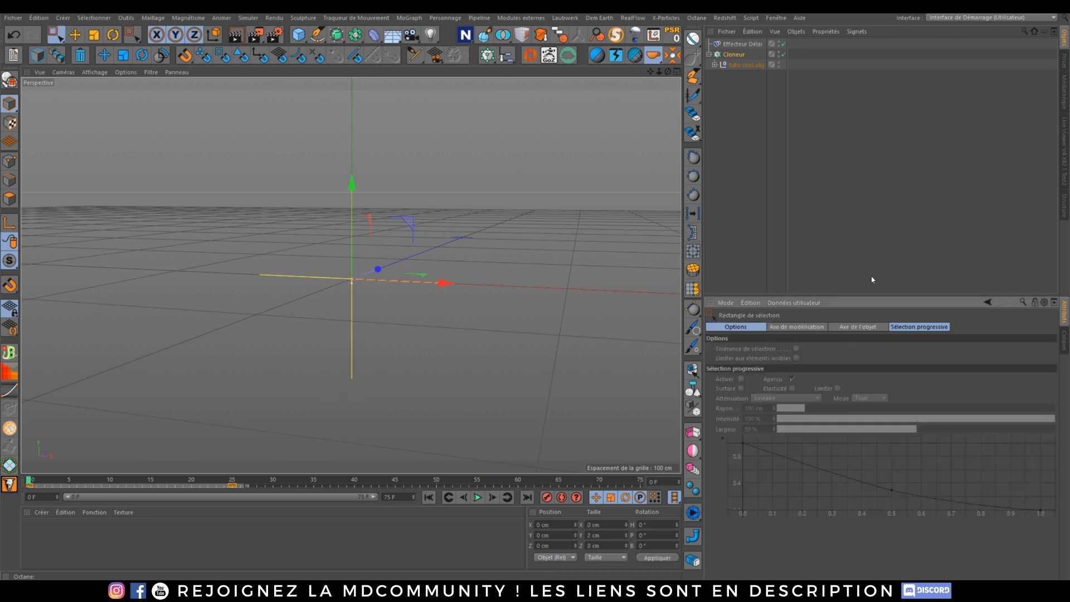
left_click(734, 54)
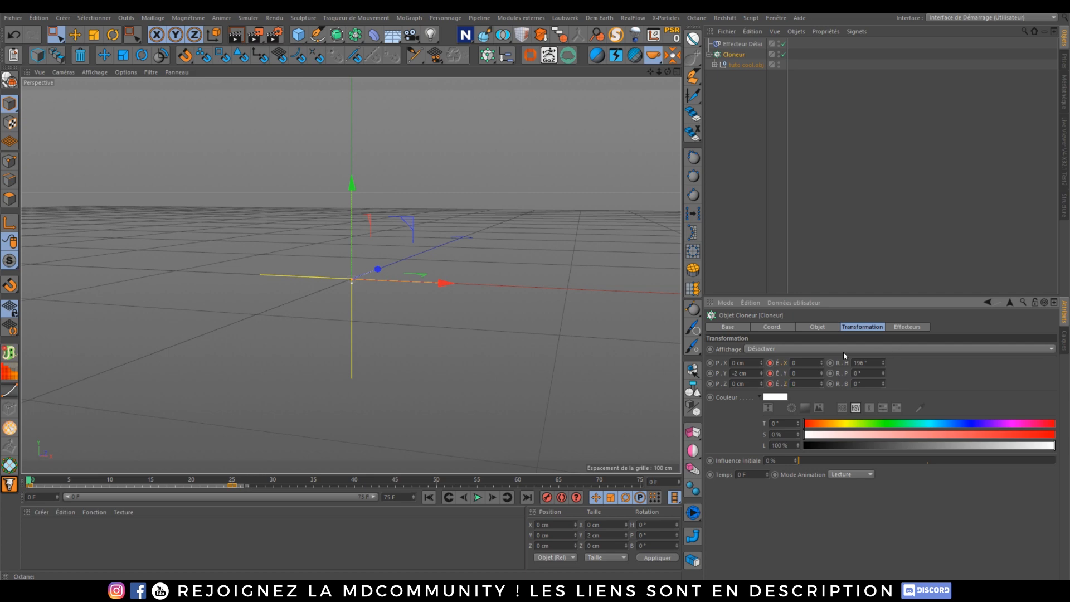
left_click(477, 498)
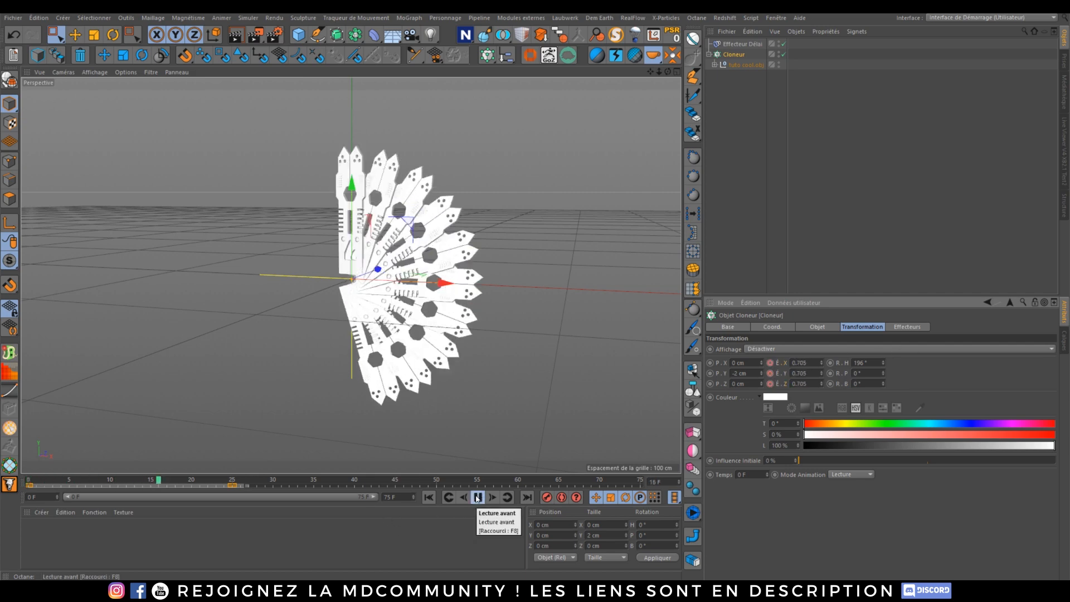
left_click(477, 499)
Keyframe the Cloner's R.H transformation rotation at 196° on frame 25 and at 0° on frame 0.
left_click_drag(289, 481, 28, 481)
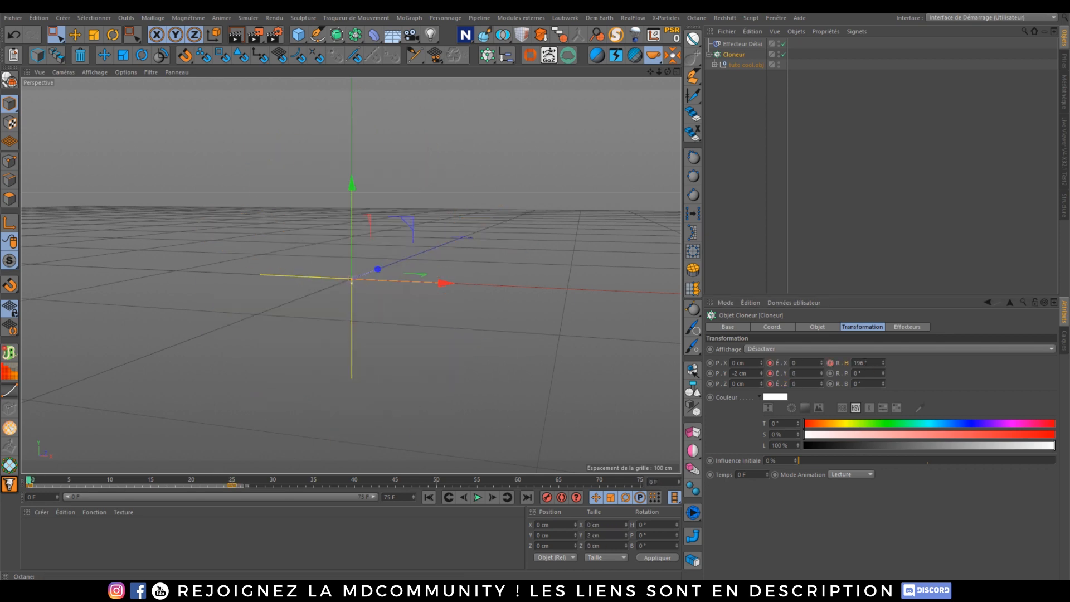
double_click(866, 362)
type("0")
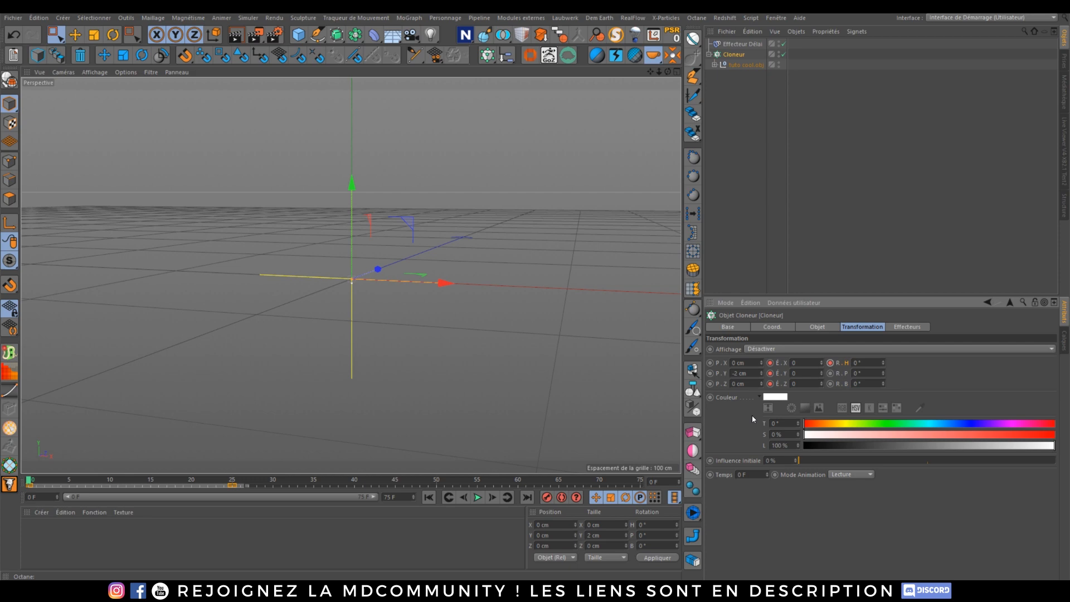
Replay the animation several times from frame 0 to judge the combined scale, rotation and elastic unfolding.
left_click(478, 497)
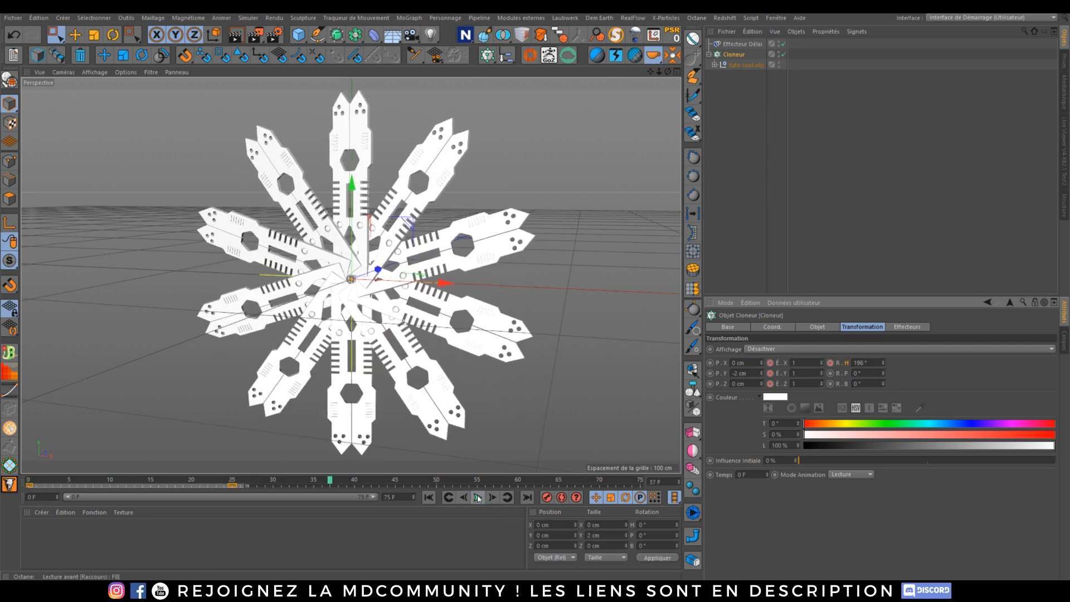
left_click(477, 497)
left_click_drag(234, 479, 65, 466)
left_click(477, 497)
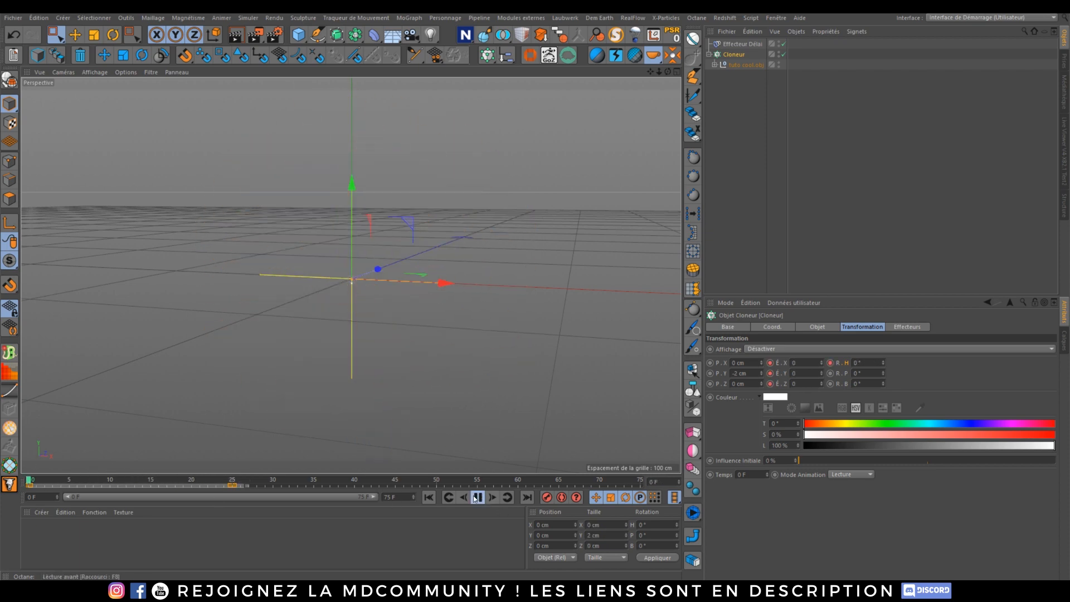
left_click(478, 497)
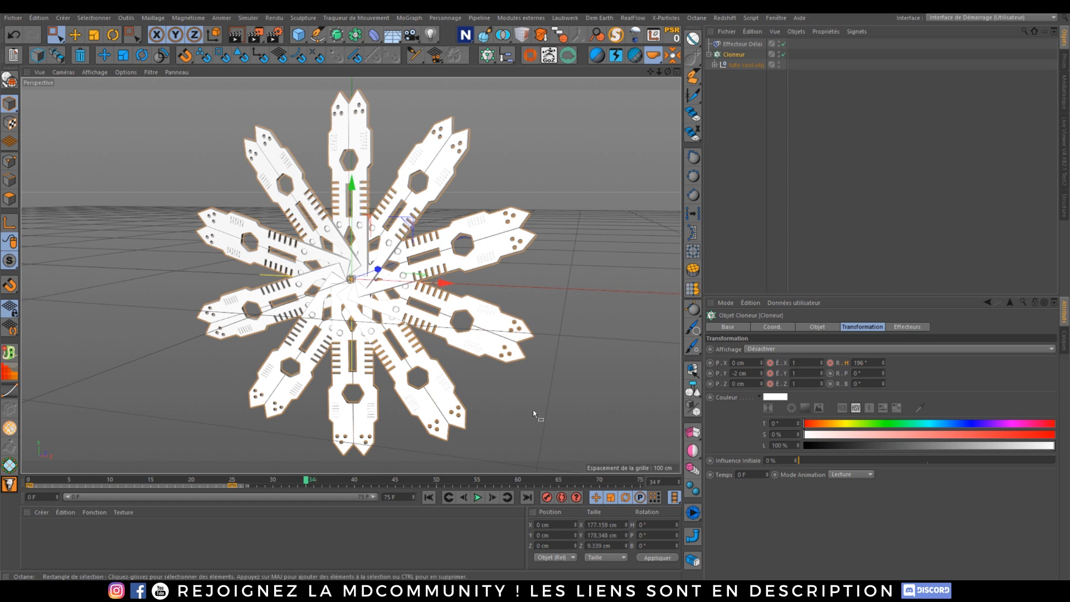
left_click(429, 497)
left_click(478, 497)
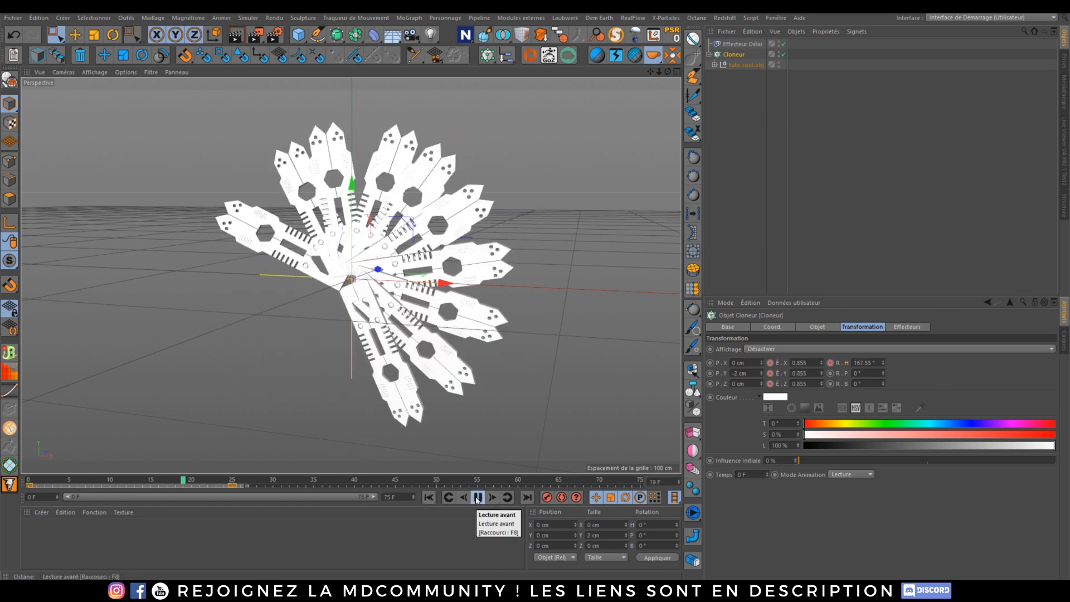
left_click(478, 497)
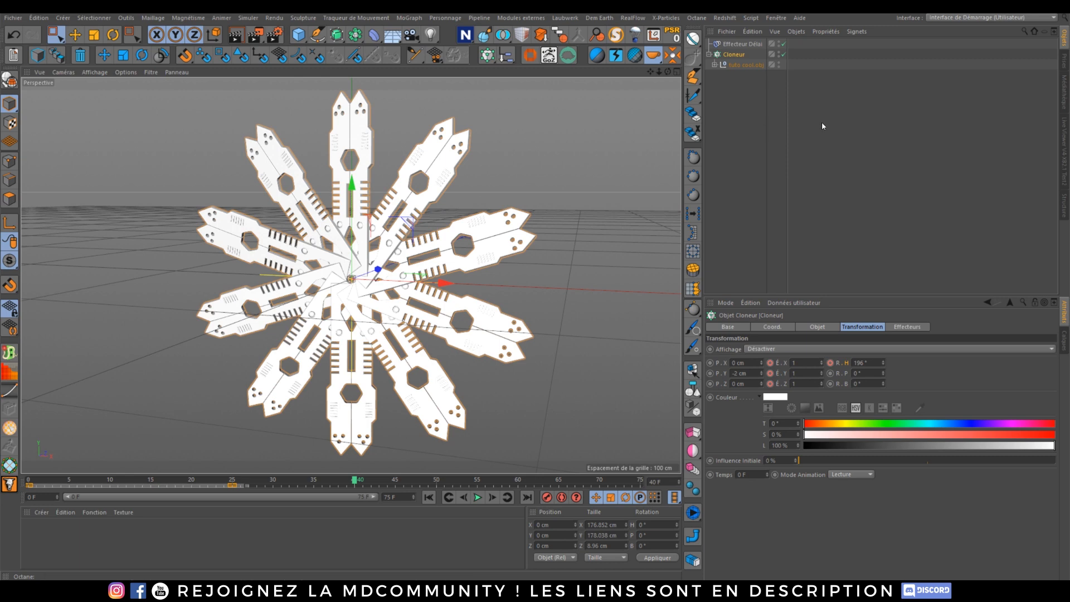
Start rendering the rosette in the Octane Live Viewer and adjust its framing in the perspective view.
left_click(1064, 147)
left_click(712, 45)
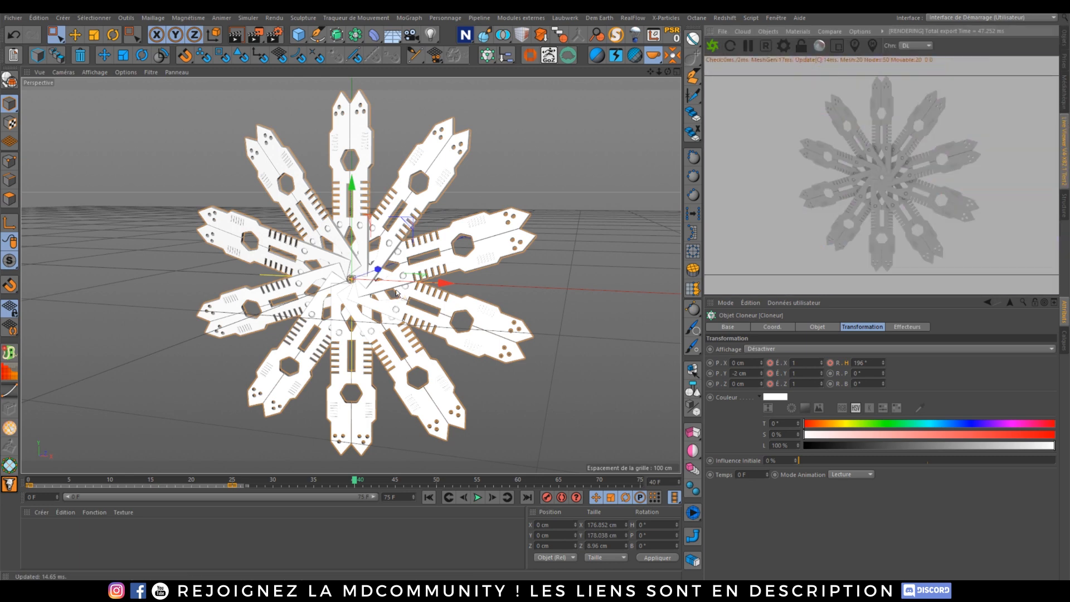
middle_click_drag(358, 270, 335, 273, "alt")
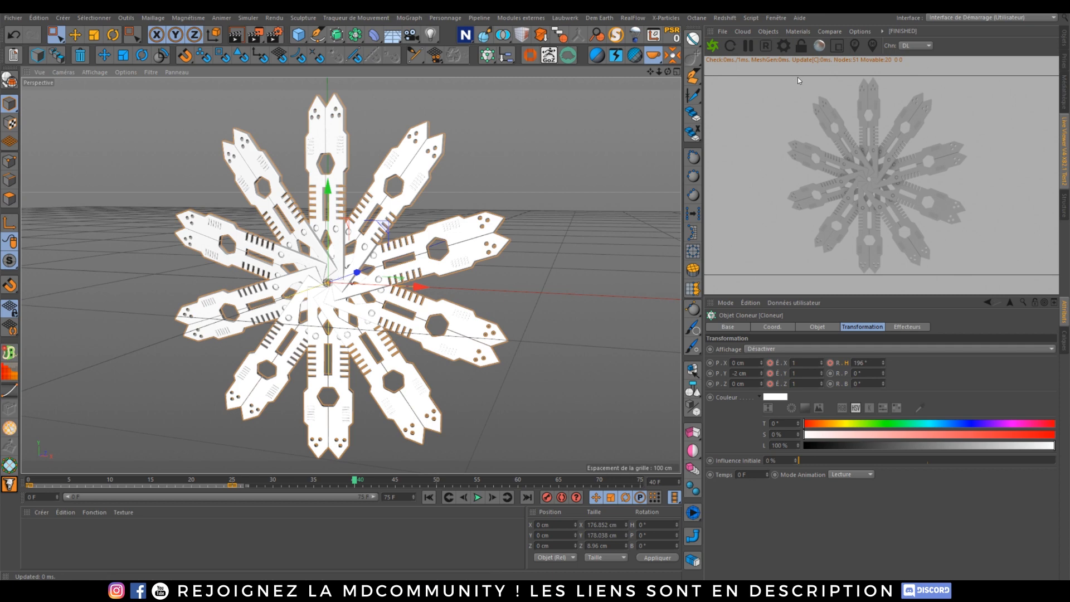
Add an Octane HDRI environment to light the scene.
left_click(773, 31)
left_click(791, 58)
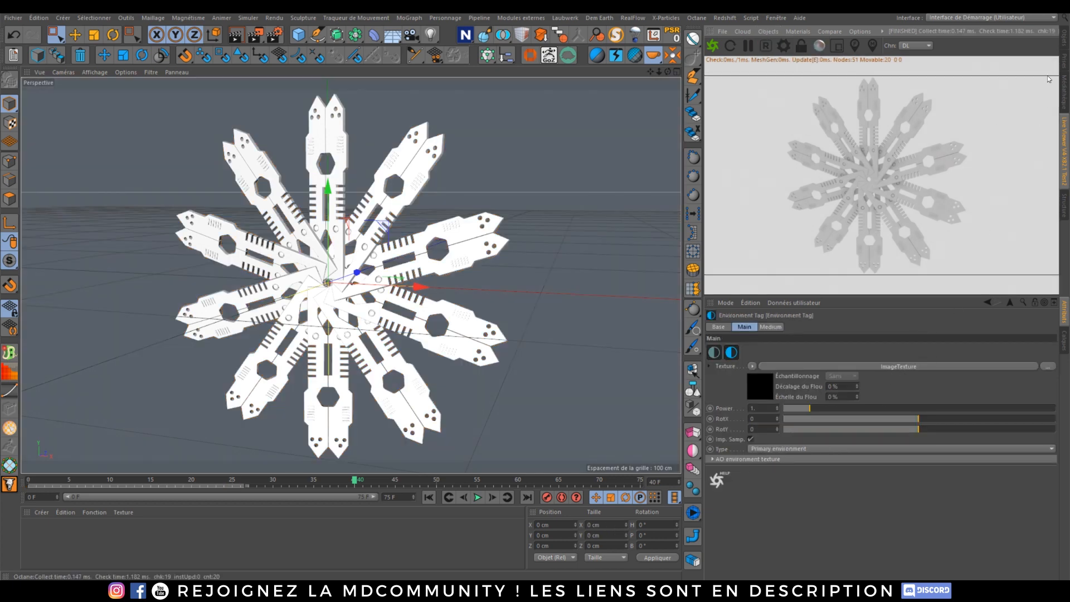
Attach an HDRI Link tag to the OctaneSky object.
left_click(1065, 35)
right_click(730, 44)
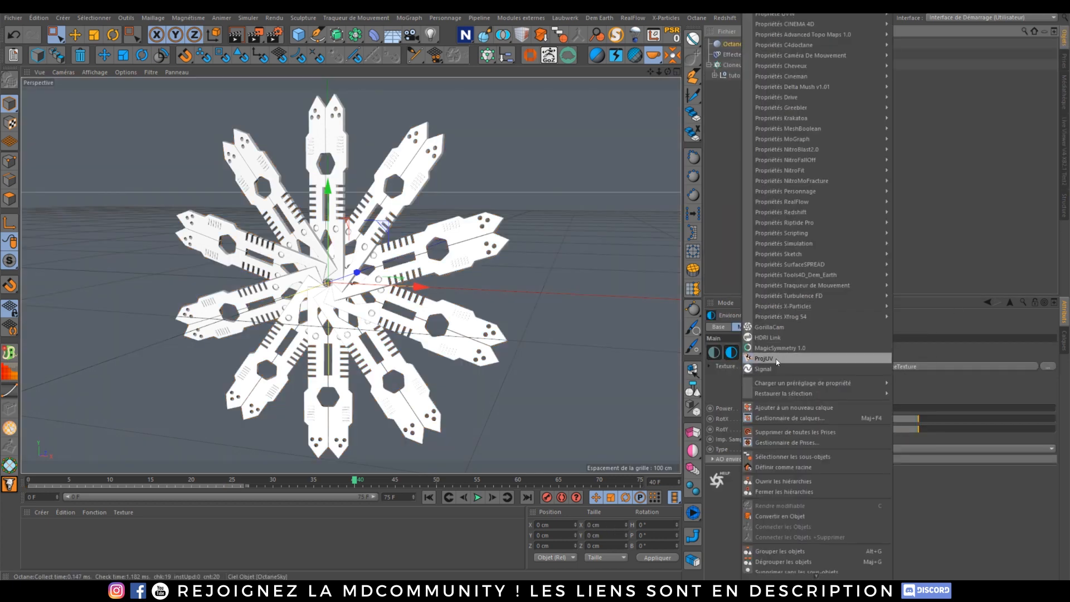
left_click(771, 337)
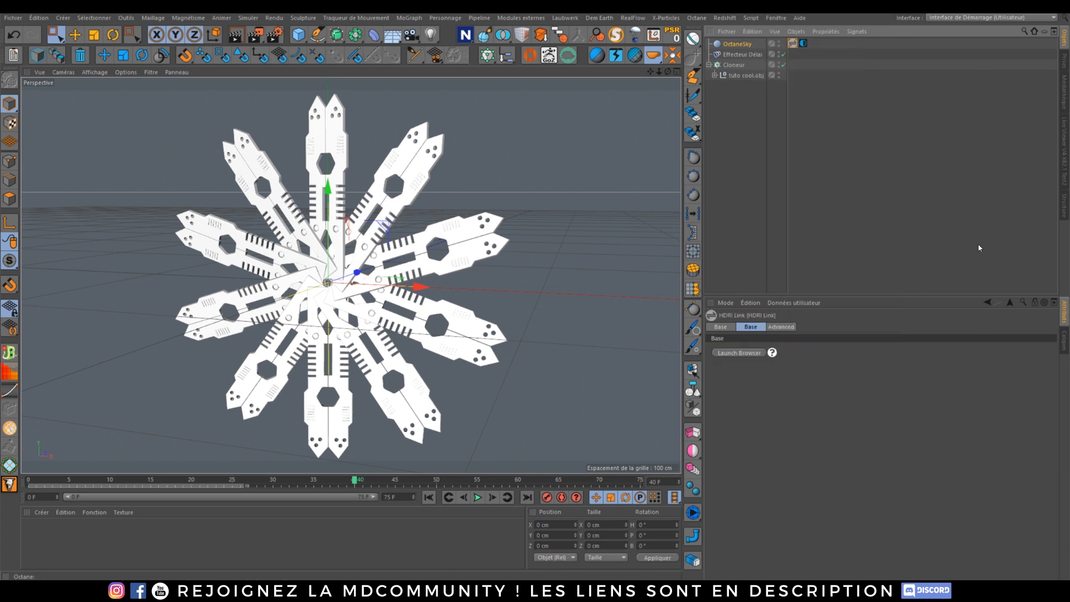
left_click(803, 43)
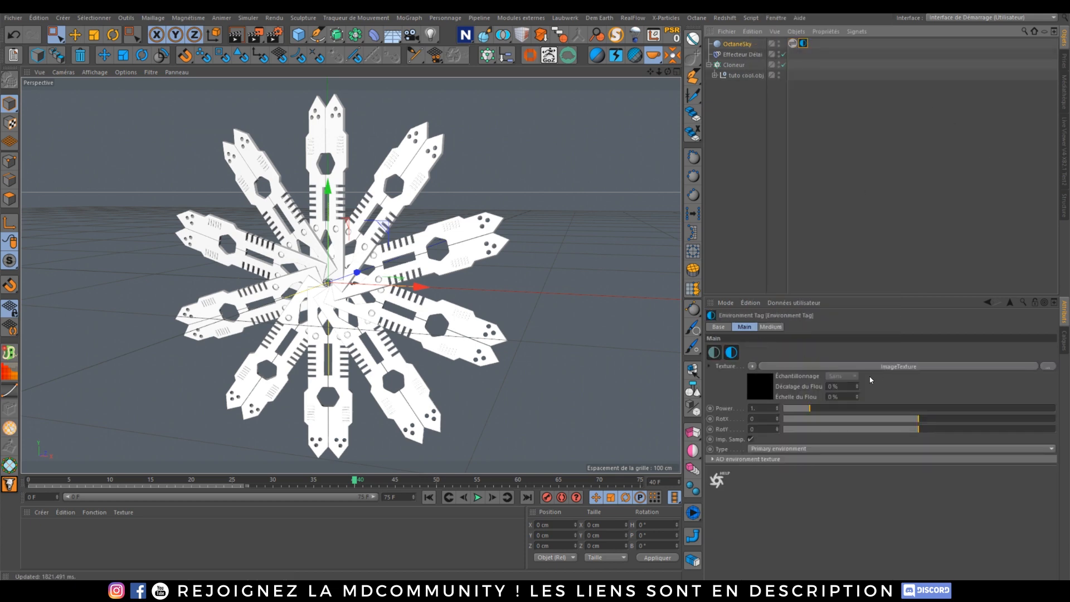
left_click(792, 43)
Load the GSG PRO STUDIOS METAL 004 environment from the HDRI Link browser's Pro Studios Metal pack.
left_click(738, 352)
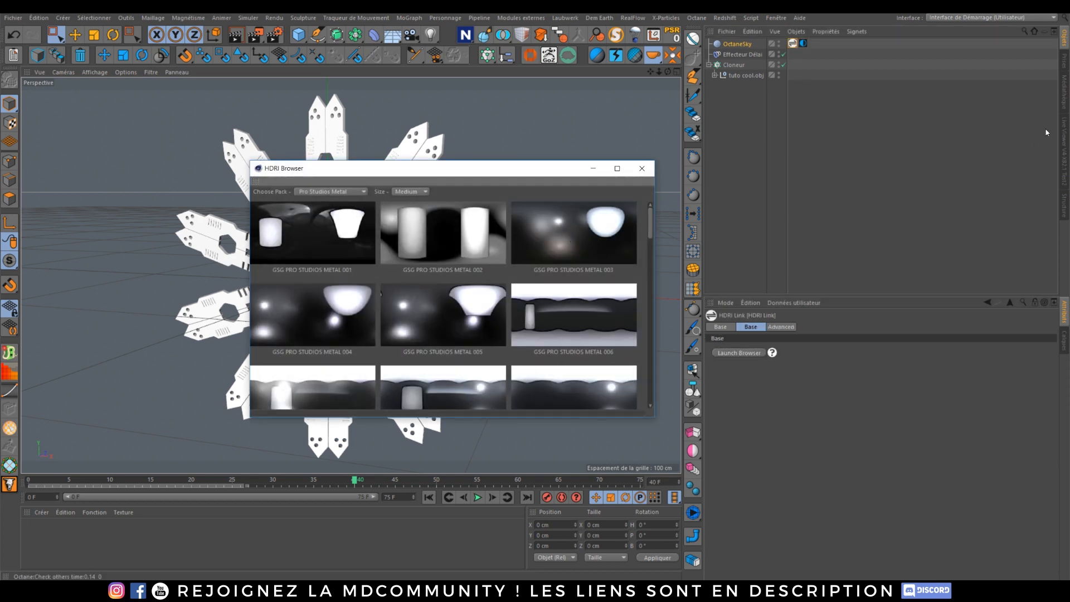
left_click(1064, 125)
left_click(360, 328)
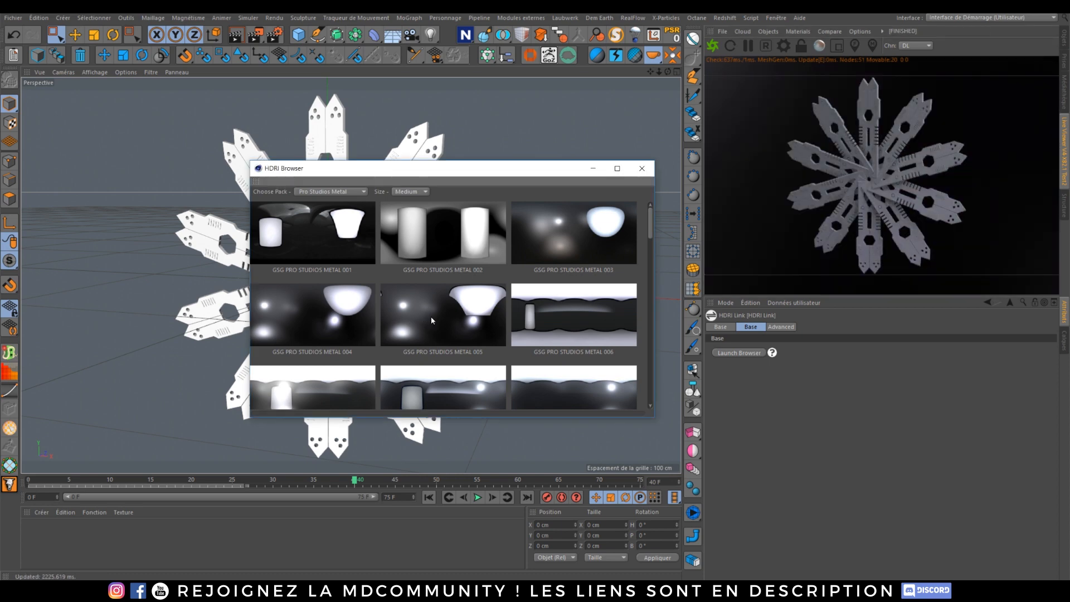
left_click(641, 168)
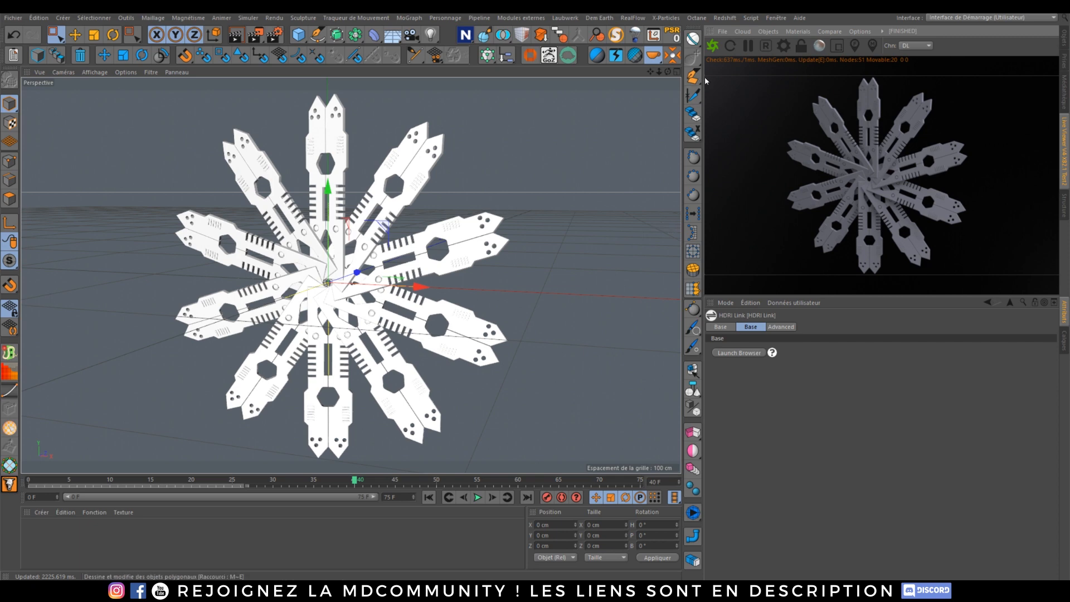
Add an Octane area light and move it beside the rosette to about X -223 cm.
left_click(767, 32)
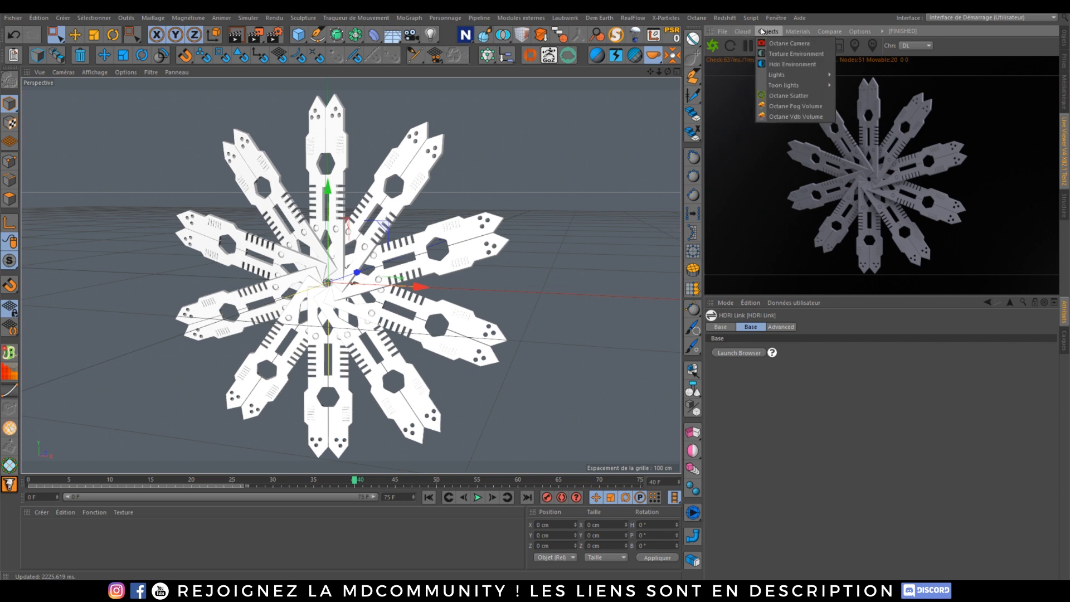
mouse_move(810, 74)
left_click(868, 88)
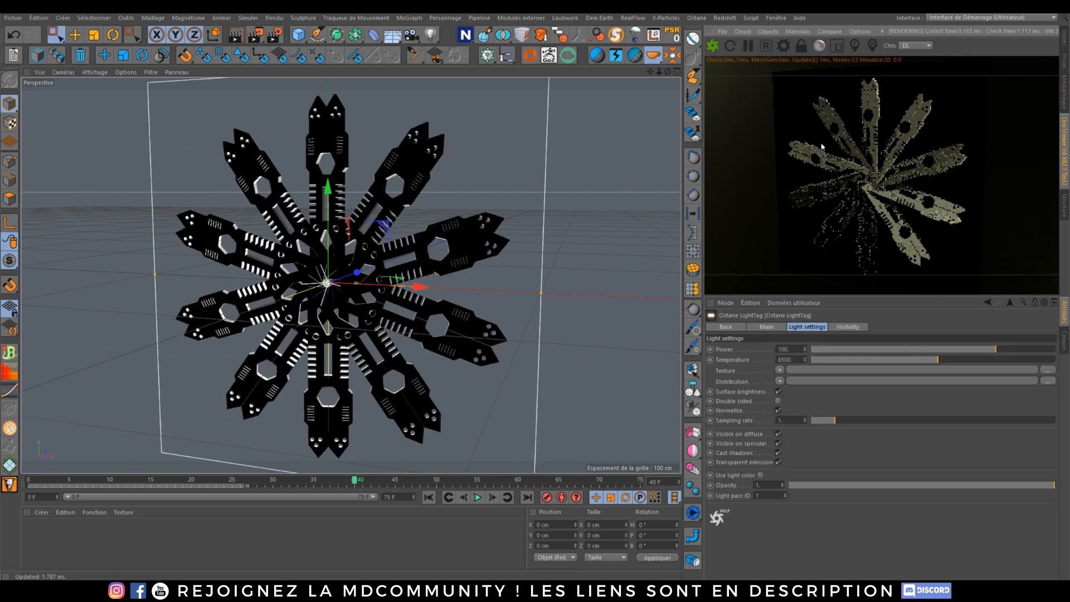
left_click(1063, 39)
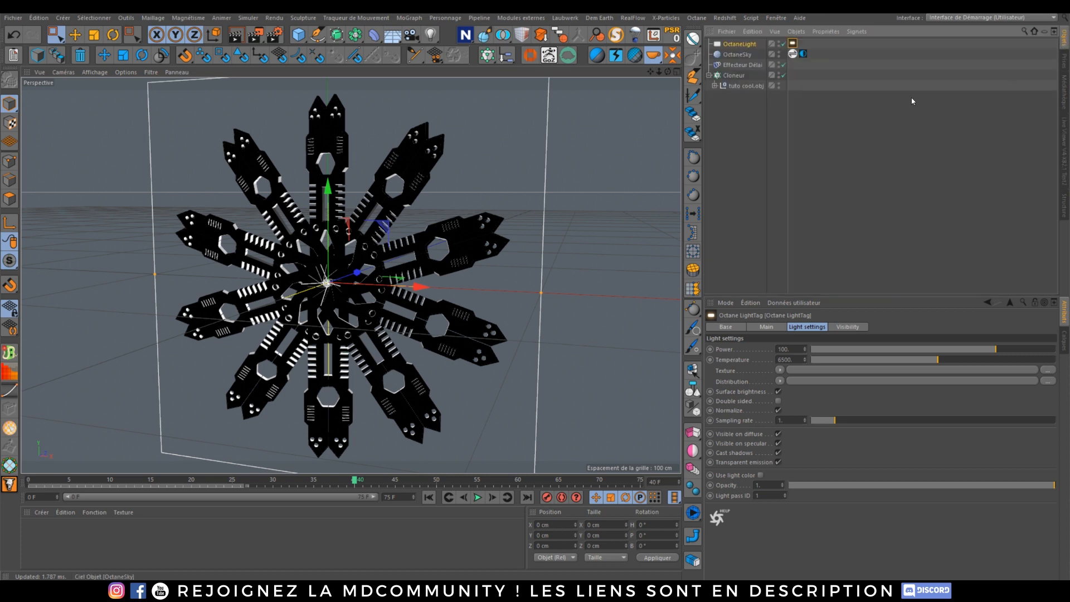
scroll(466, 286, "down", 5)
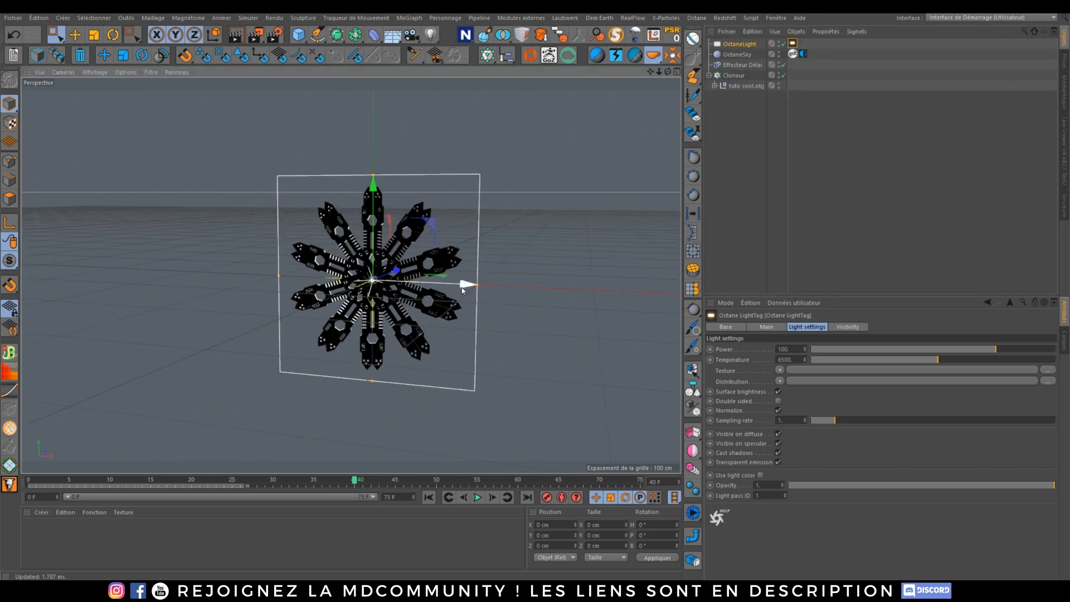
left_click_drag(466, 287, 254, 271)
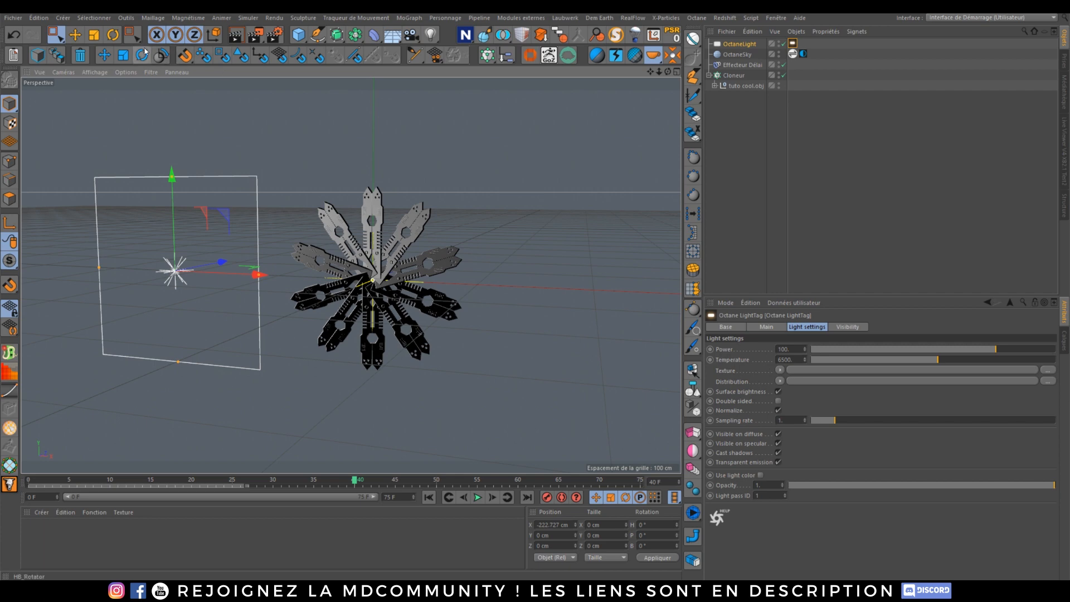
Rotate the area light to a heading of -90° so it faces sideways along the X axis.
left_click(113, 35)
left_click_drag(172, 280, 89, 282, "shift")
left_click(738, 99)
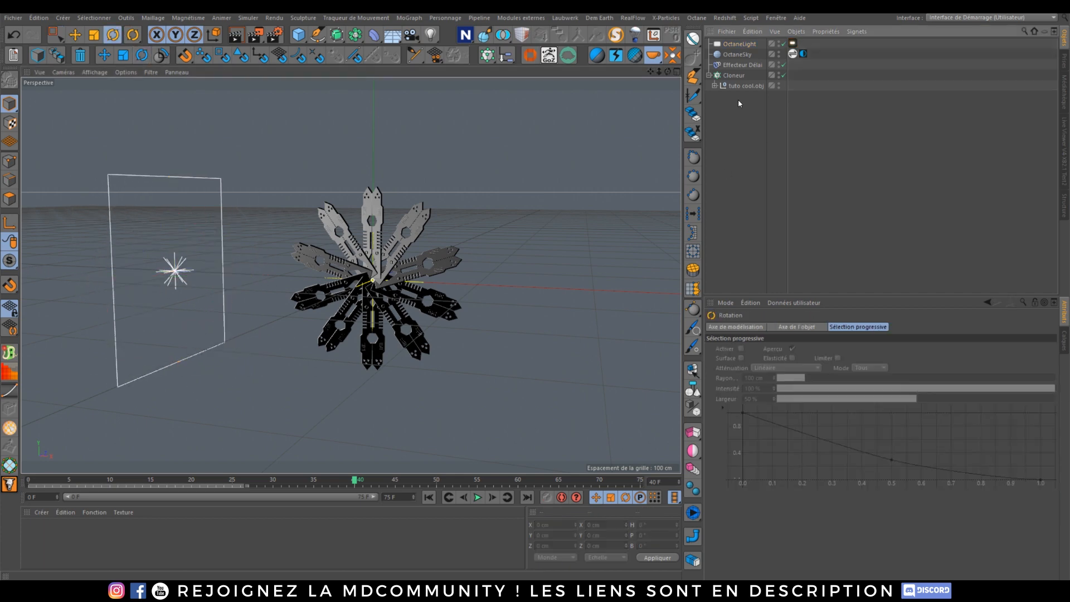
Duplicate the area light and move the copy to the rosette's opposite side, at about X 167 cm.
left_click_drag(738, 44, 738, 49, "ctrl")
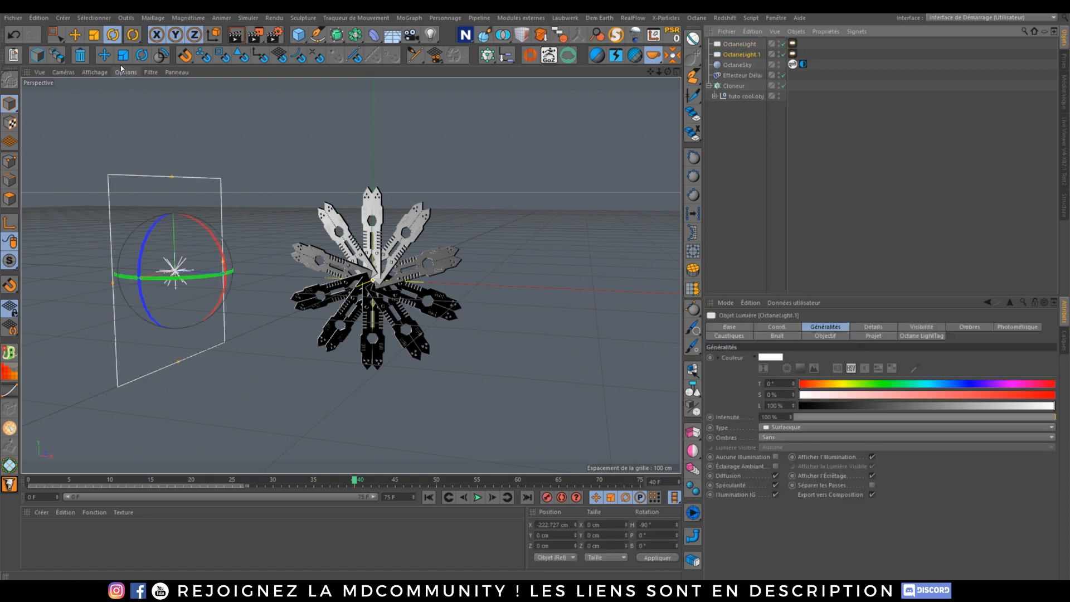
key("e")
left_click_drag(245, 273, 628, 331)
left_click_drag(449, 301, 480, 306, "alt")
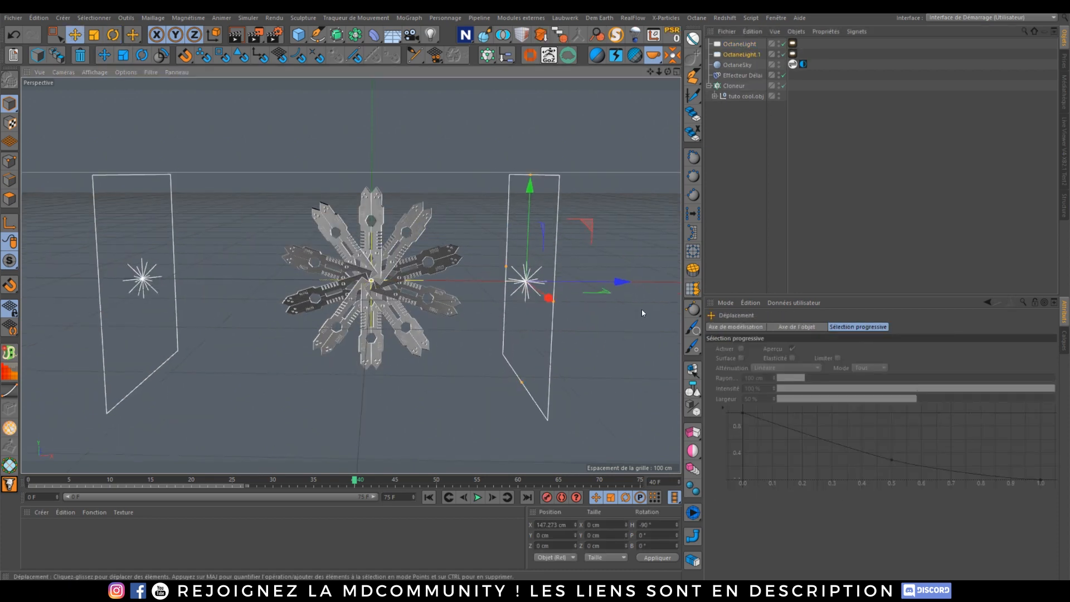
left_click_drag(622, 283, 645, 283)
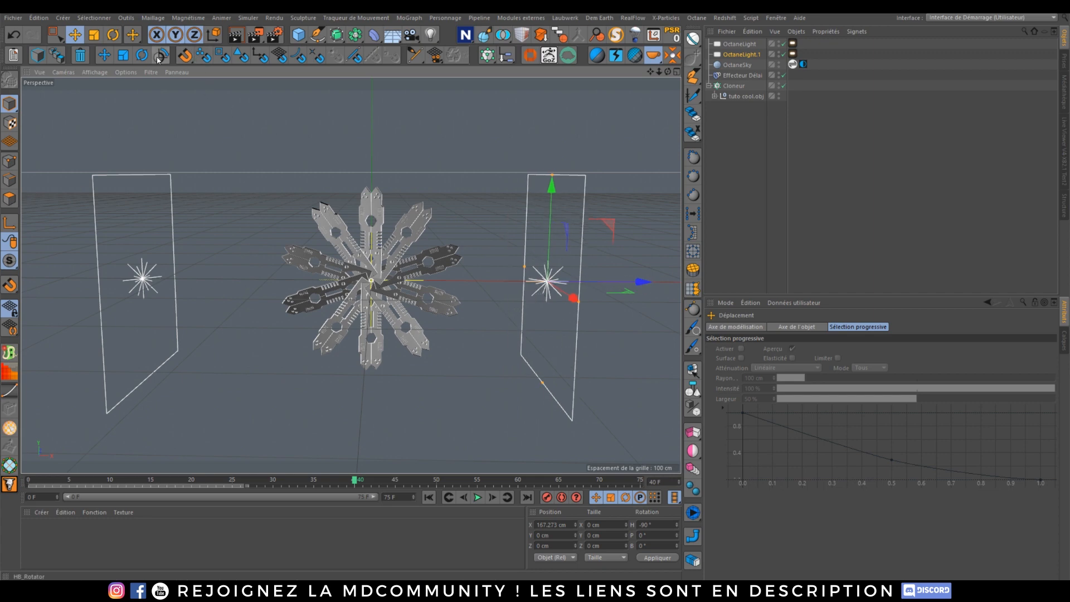
Rotate the duplicated light to a heading of 90° and refresh the Octane Live Viewer render.
key("r")
left_click_drag(532, 289, 618, 291)
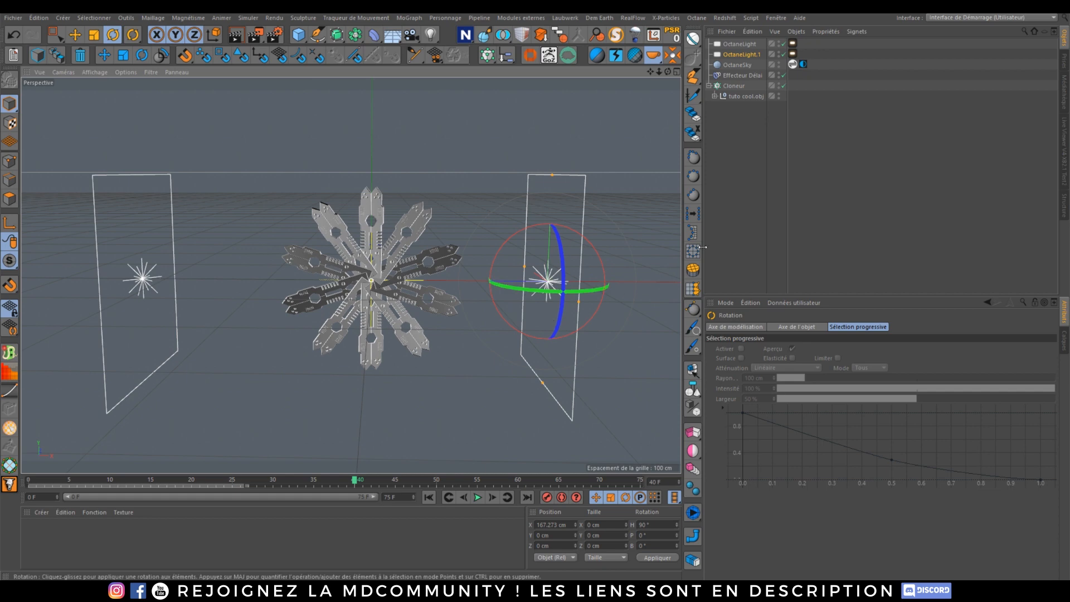
left_click(807, 186)
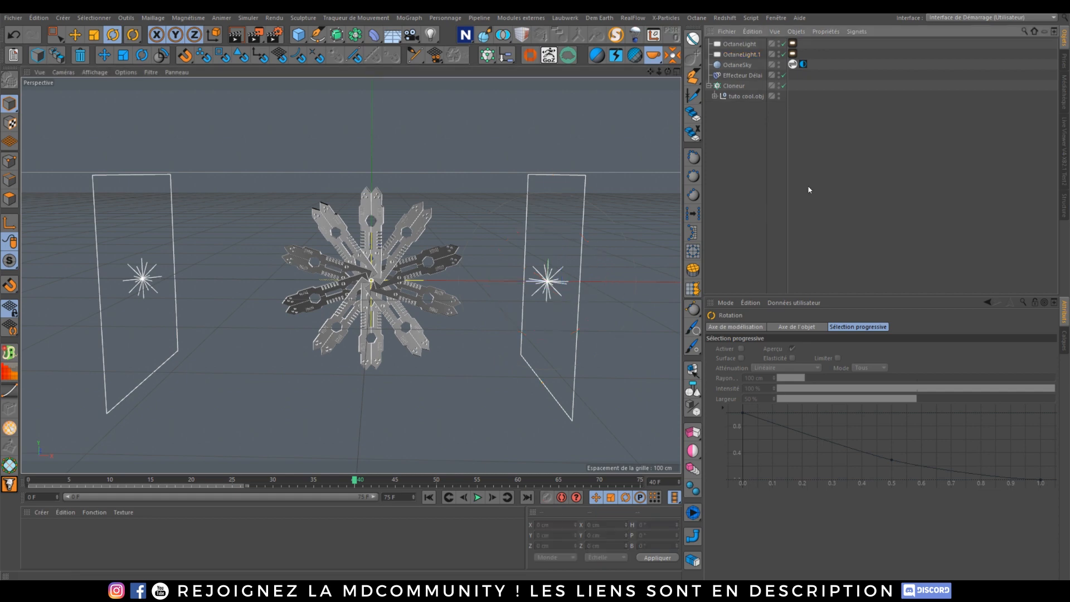
left_click(1063, 150)
left_click(713, 48)
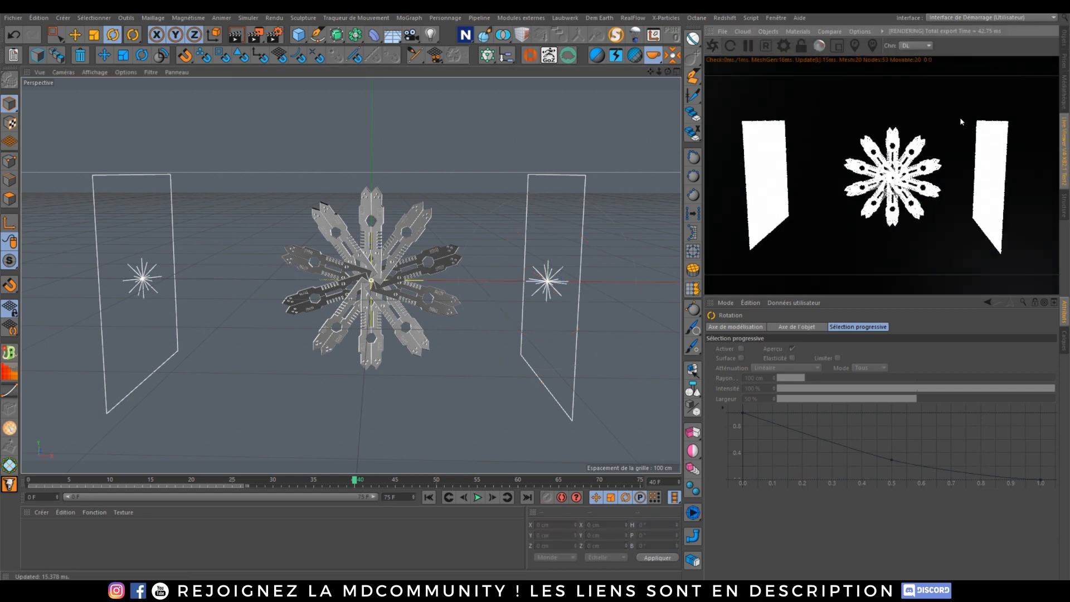
Move both lights farther from the rosette, OctaneLight.1 to about X 211 cm and OctaneLight to about X -342 cm.
left_click(1063, 39)
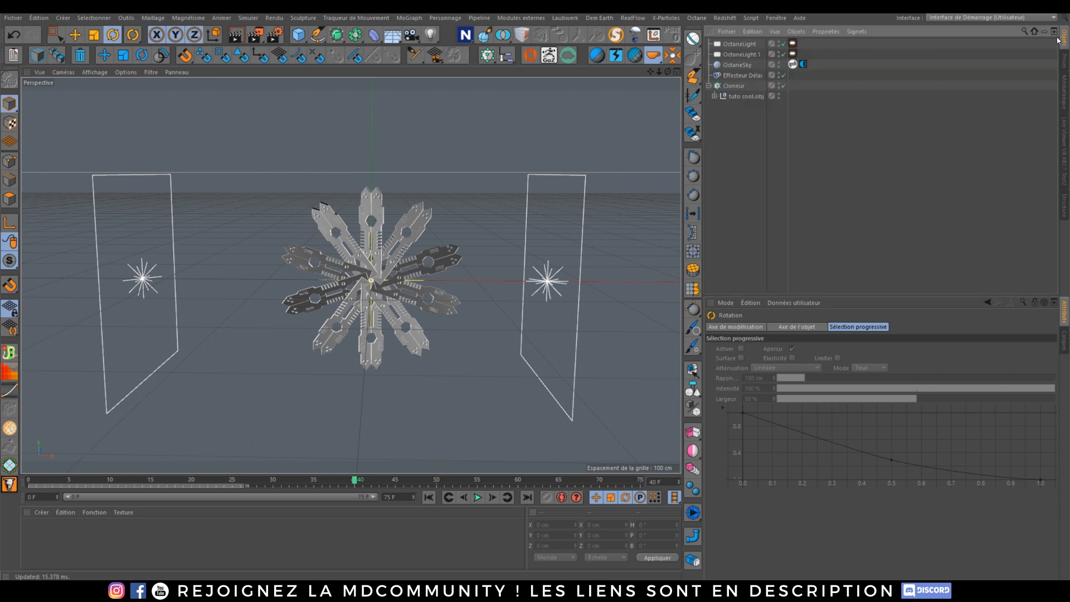
left_click_drag(389, 283, 396, 250, "alt")
scroll(397, 250, "up", 6)
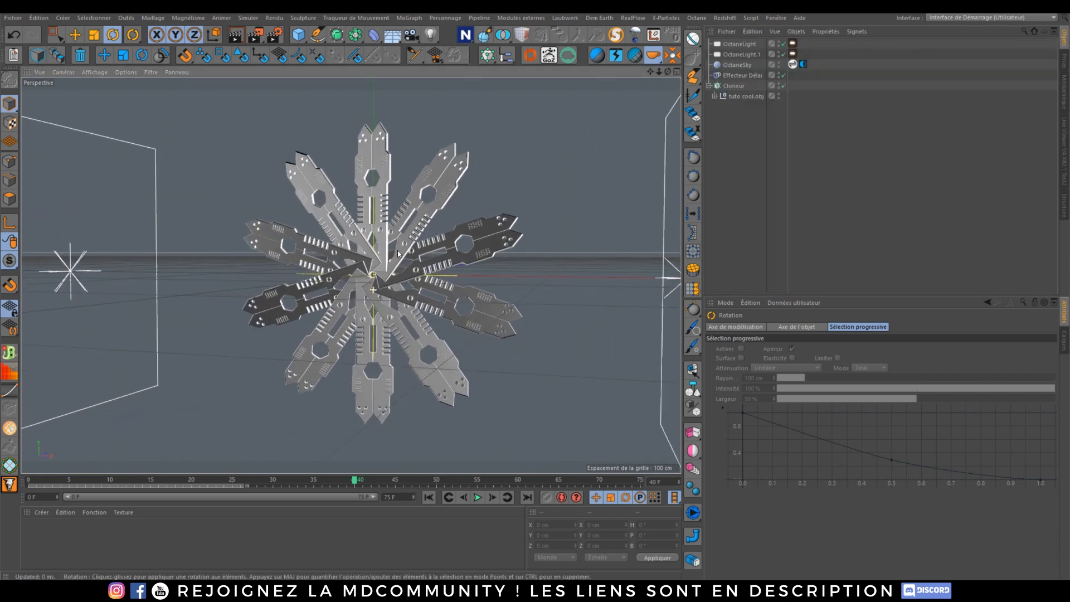
middle_click_drag(387, 293, 356, 282, "alt")
left_click_drag(356, 281, 359, 287, "alt")
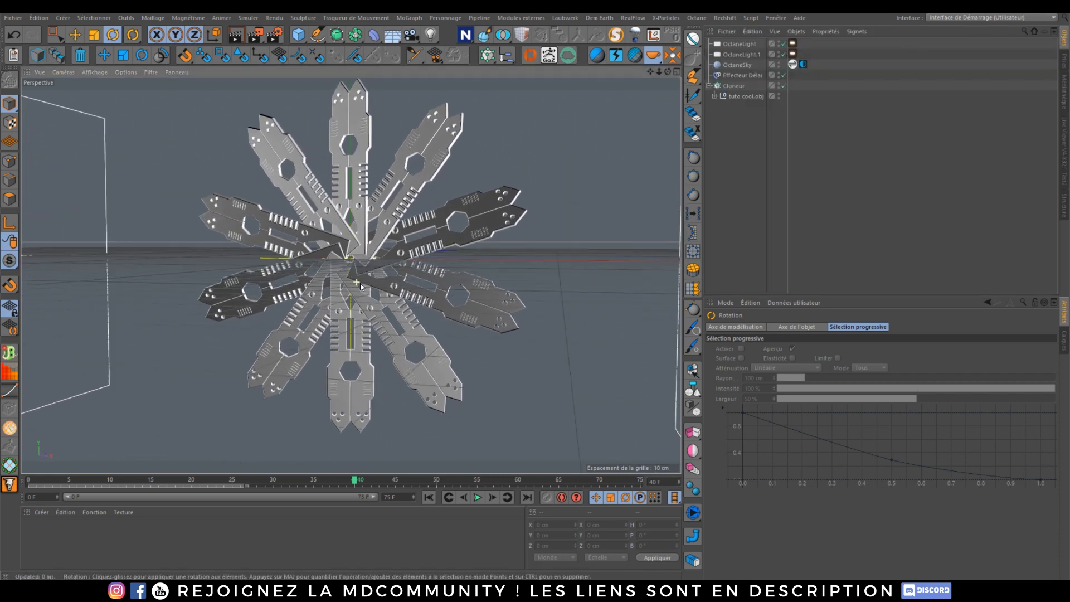
left_click(744, 54)
left_click(780, 327)
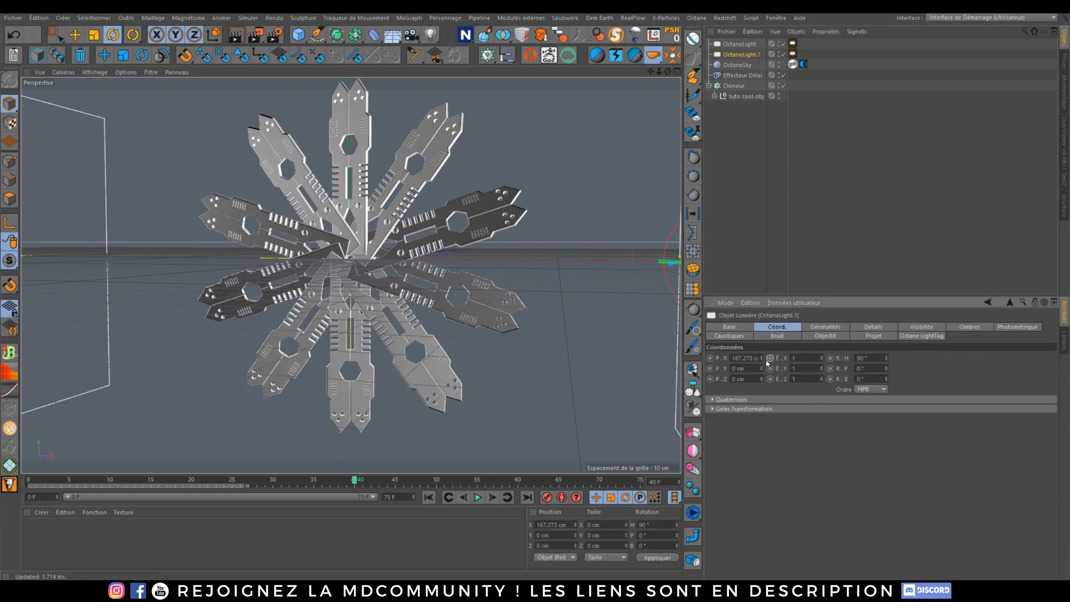
left_click_drag(761, 358, 719, 358)
left_click(737, 45)
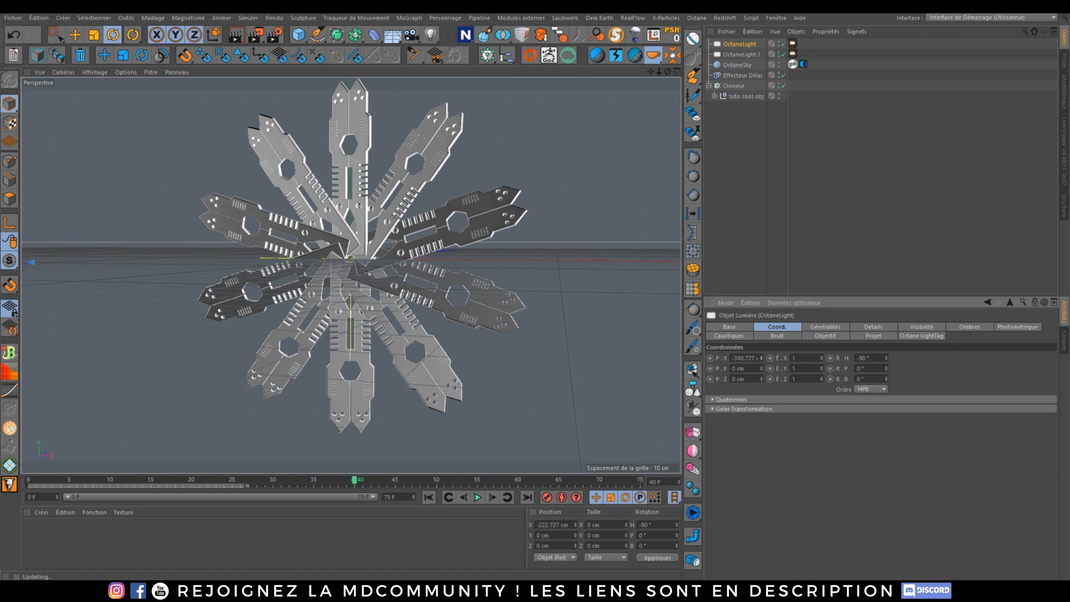
left_click_drag(446, 220, 424, 228, "alt")
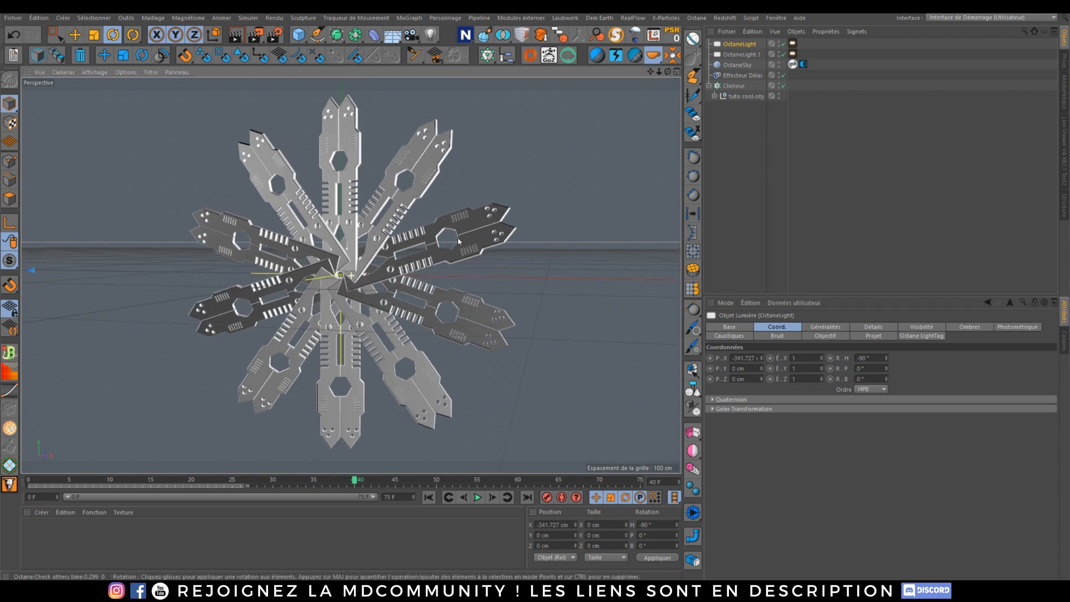
left_click(1065, 140)
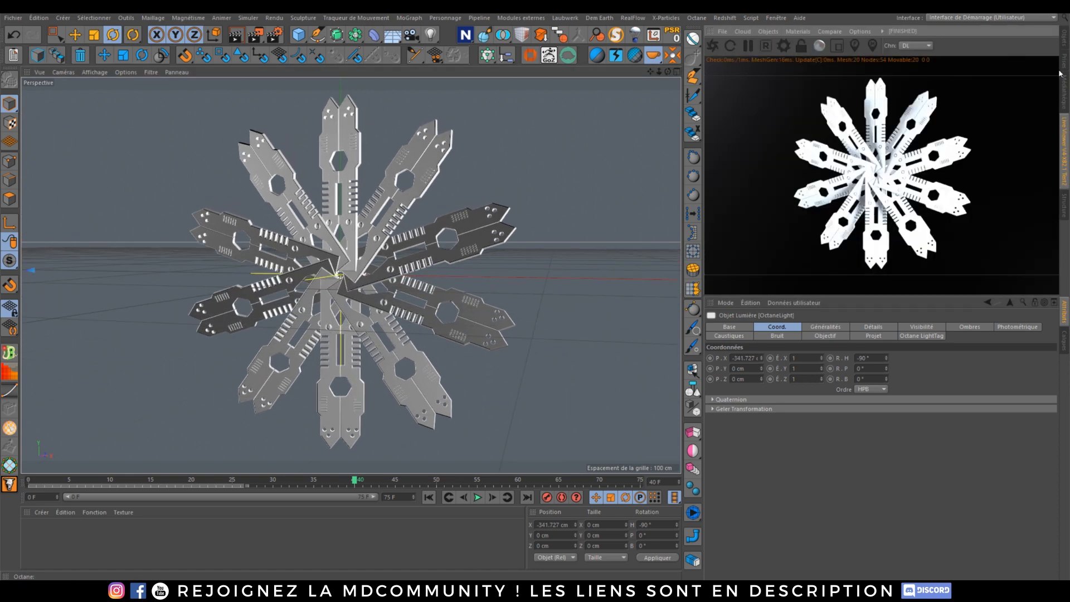
Set the power of both Octane area lights to 20.
left_click(1063, 41)
left_click(792, 43)
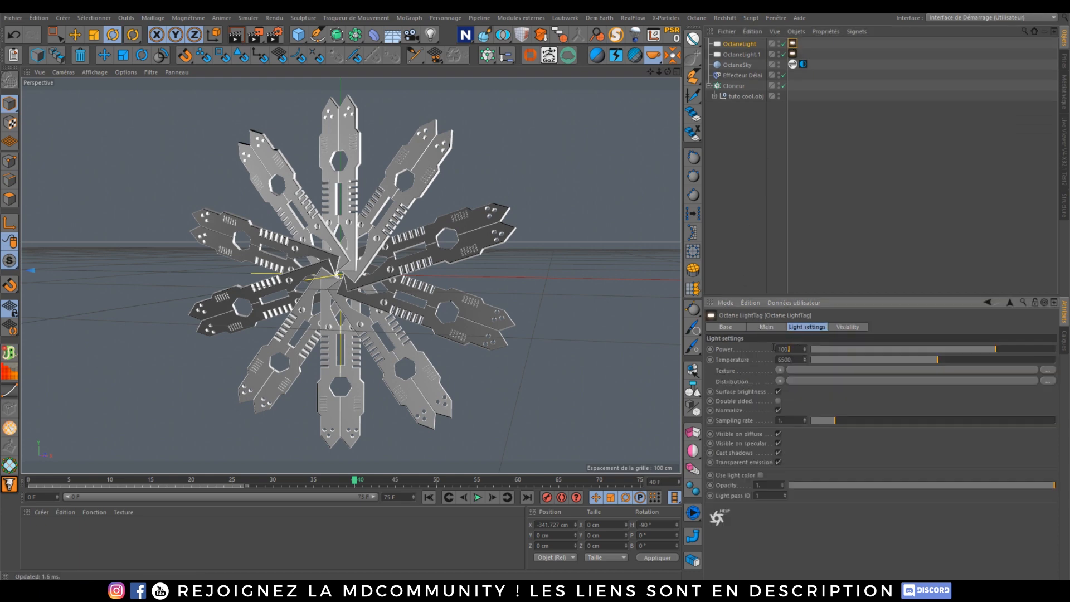
type("20.")
left_click(792, 53)
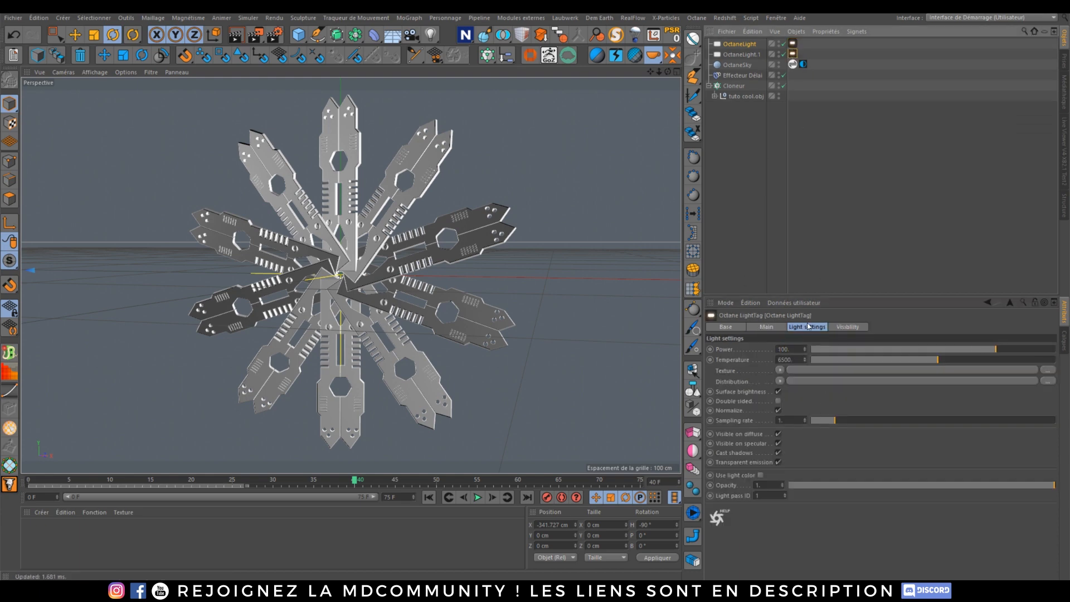
key("0")
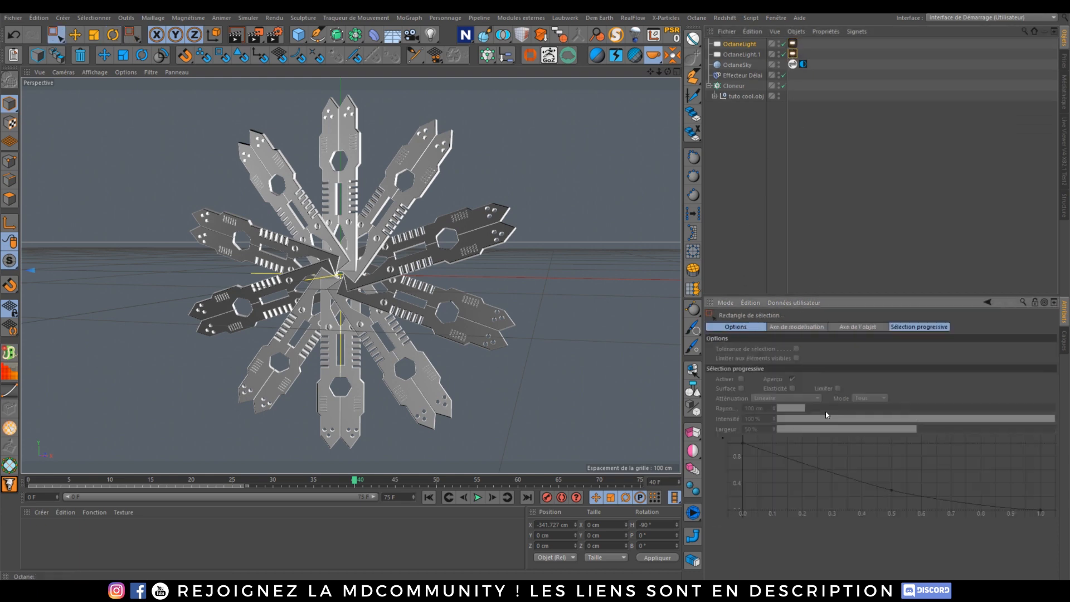
left_click(792, 42)
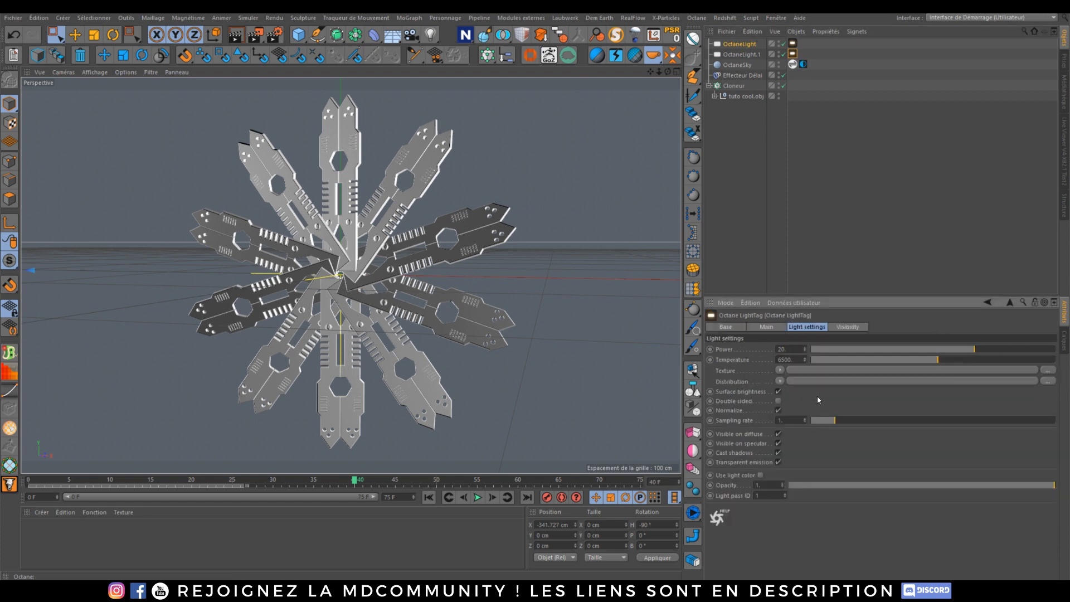
Raise OctaneLight.1's temperature for a cooler tint and lower OctaneLight's temperature to about 3338 for a warm tint.
left_click(745, 54)
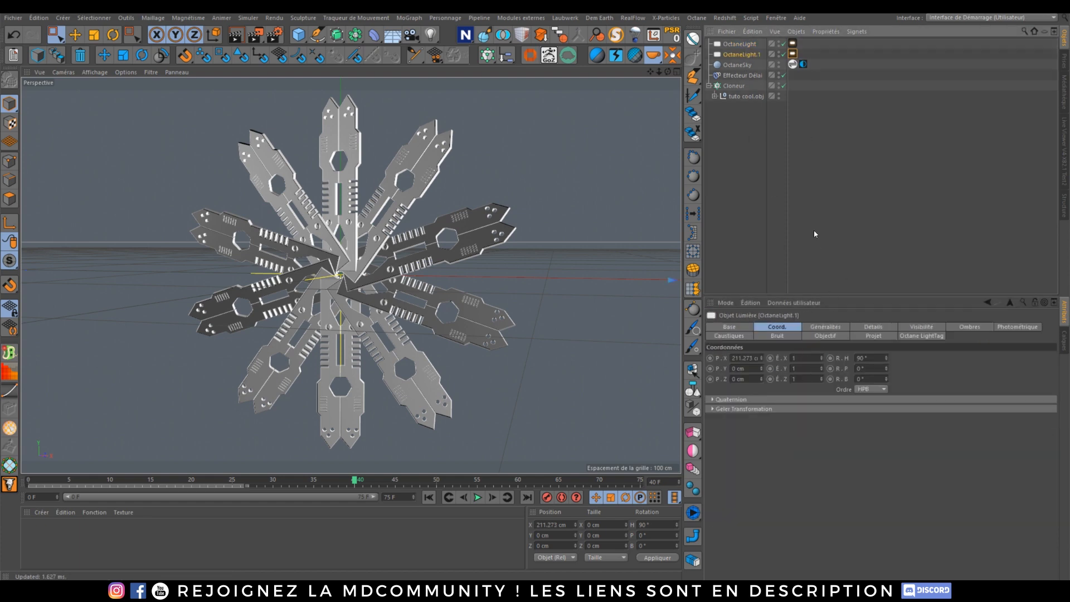
left_click(792, 54)
left_click_drag(909, 363, 995, 361)
left_click(794, 44)
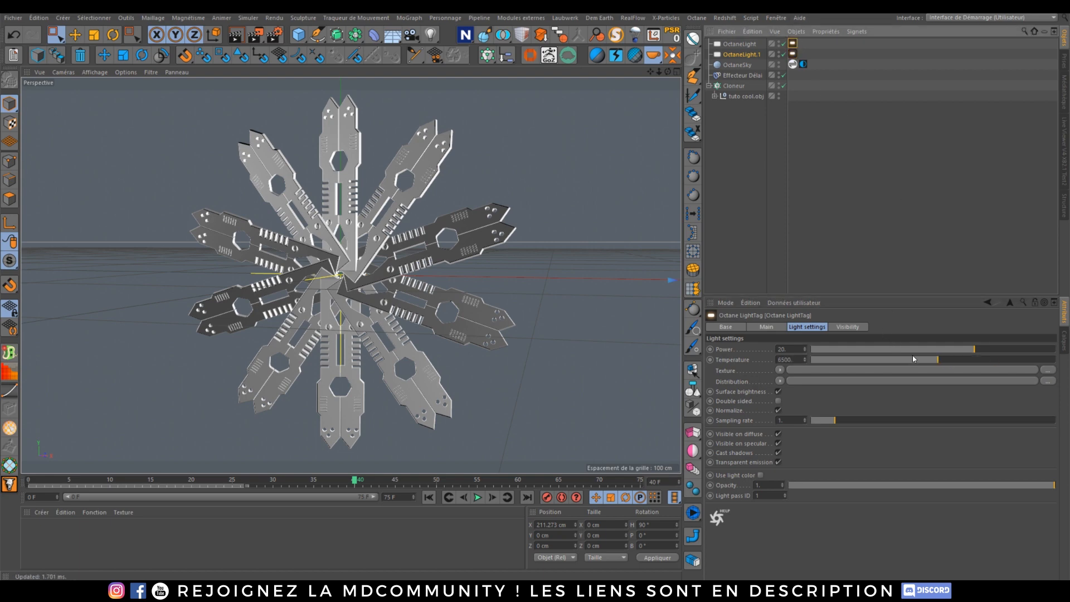
left_click(1061, 134)
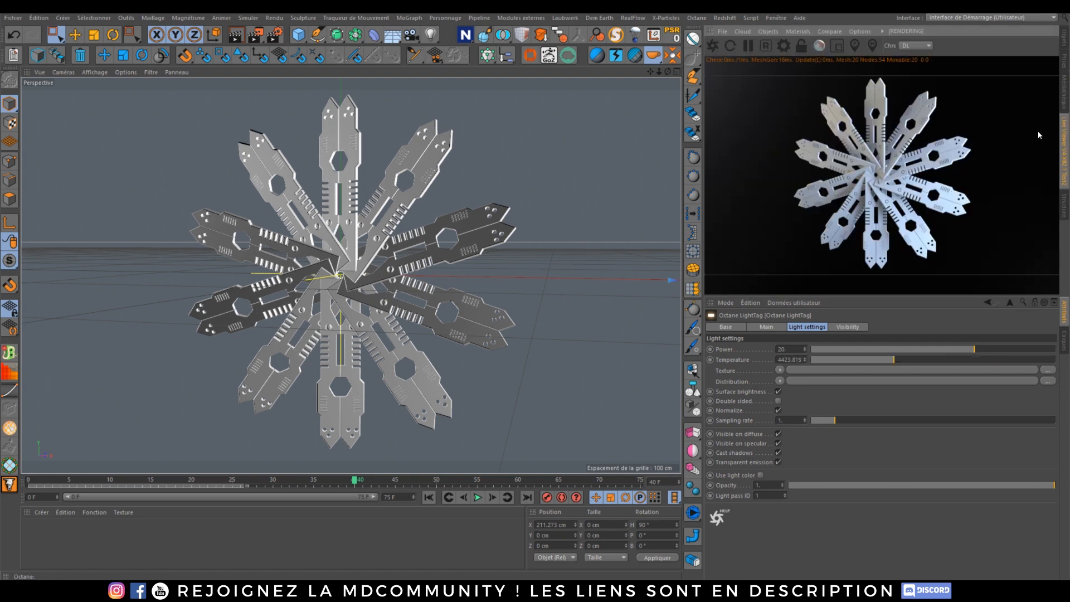
left_click_drag(889, 361, 870, 360)
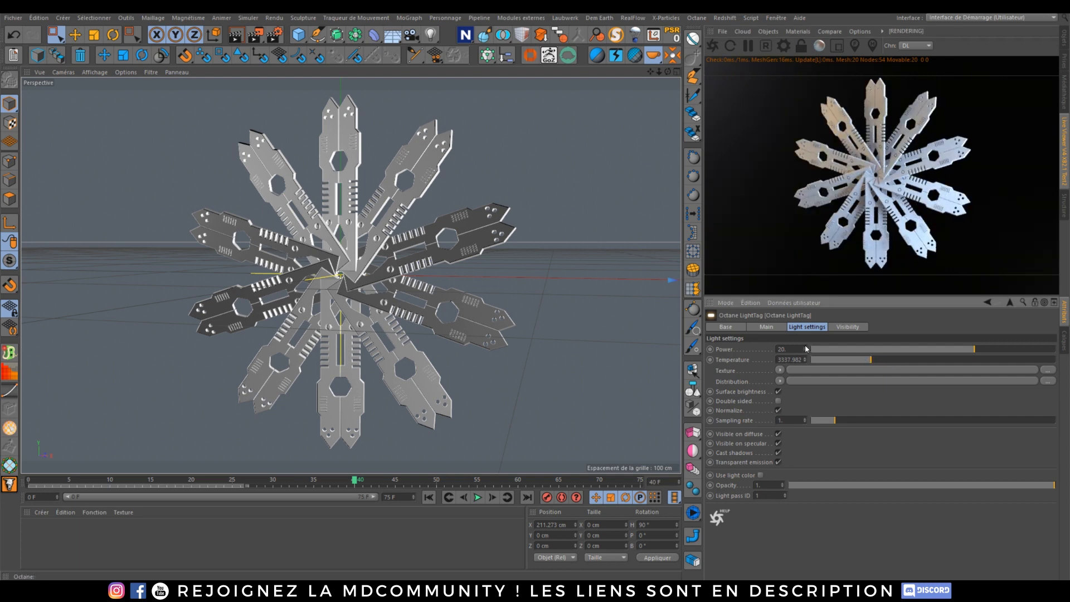
Try a power of 40 on the warm OctaneLight and set it back to 20.
left_click_drag(804, 349, 804, 349)
type("40")
key("Return")
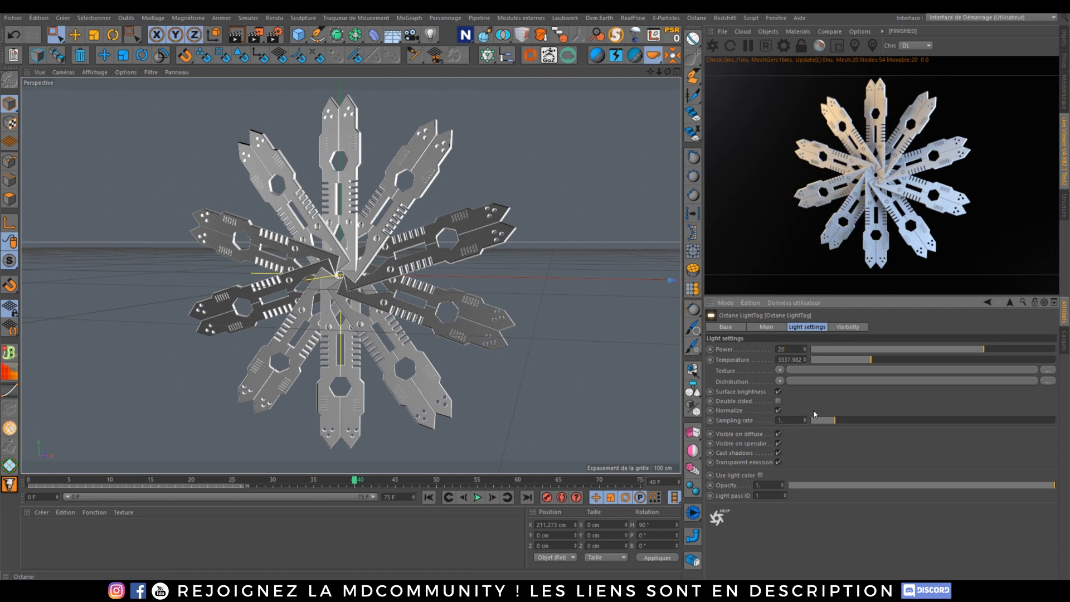
key("Return")
Examine the warm and cool lighting on the rosette's centre from a closer, angled view.
left_click_drag(337, 285, 362, 282, "alt")
scroll(349, 293, "up", 7)
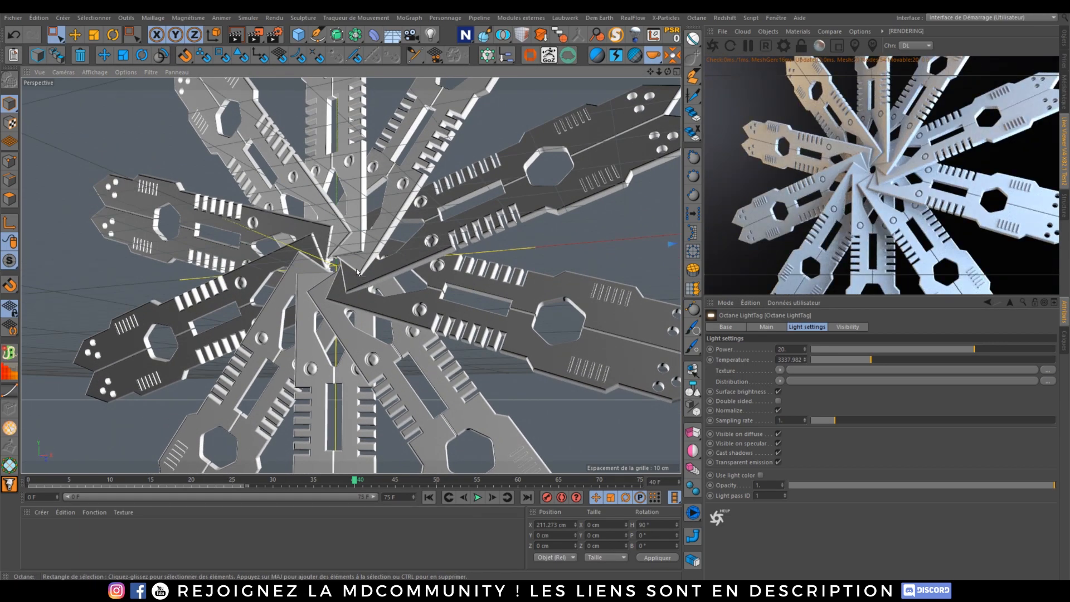
Create an Octane Glossy material on the rosette's handle object from the Live Viewer.
scroll(358, 273, "down", 2)
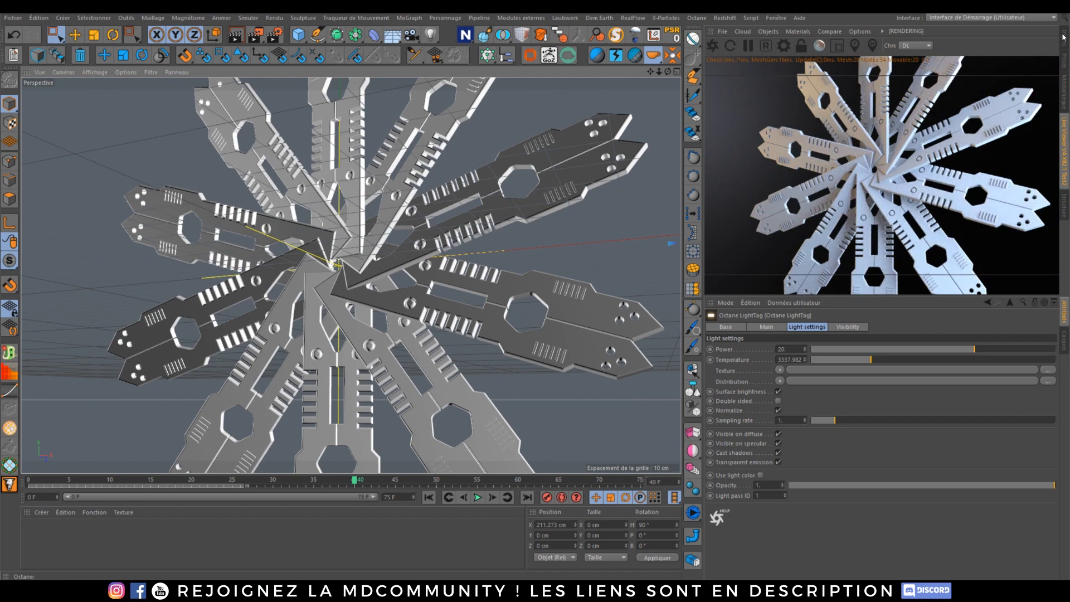
left_click(1061, 40)
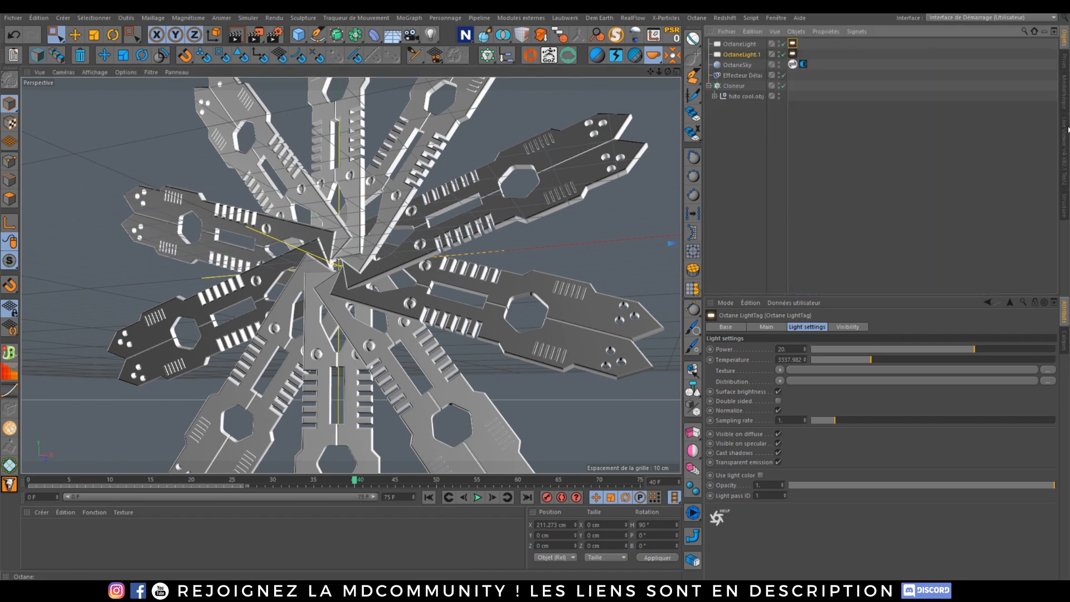
left_click(1065, 134)
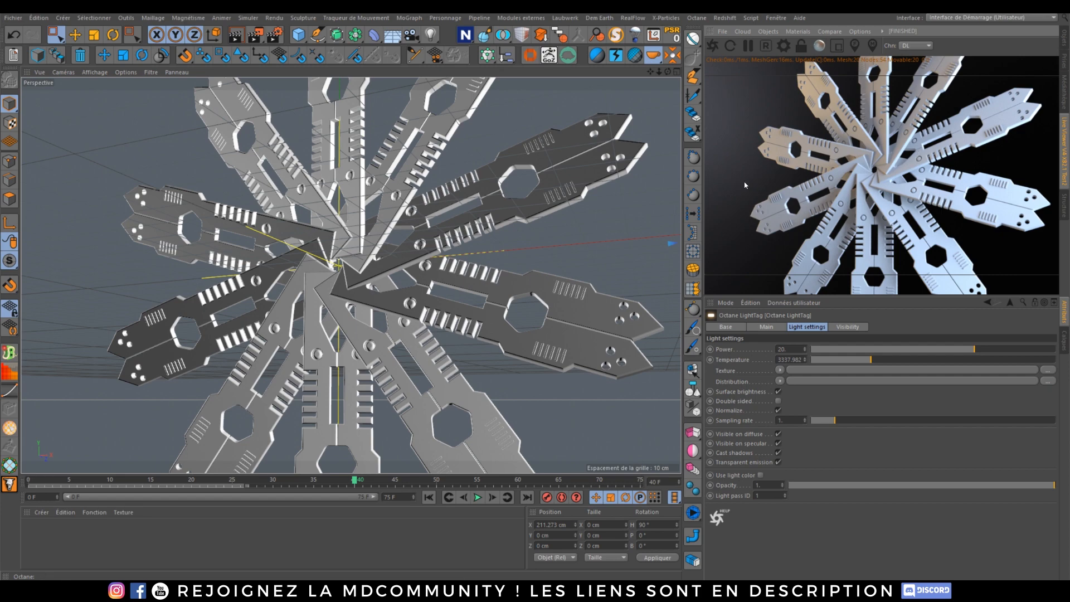
right_click(884, 171)
mouse_move(947, 177)
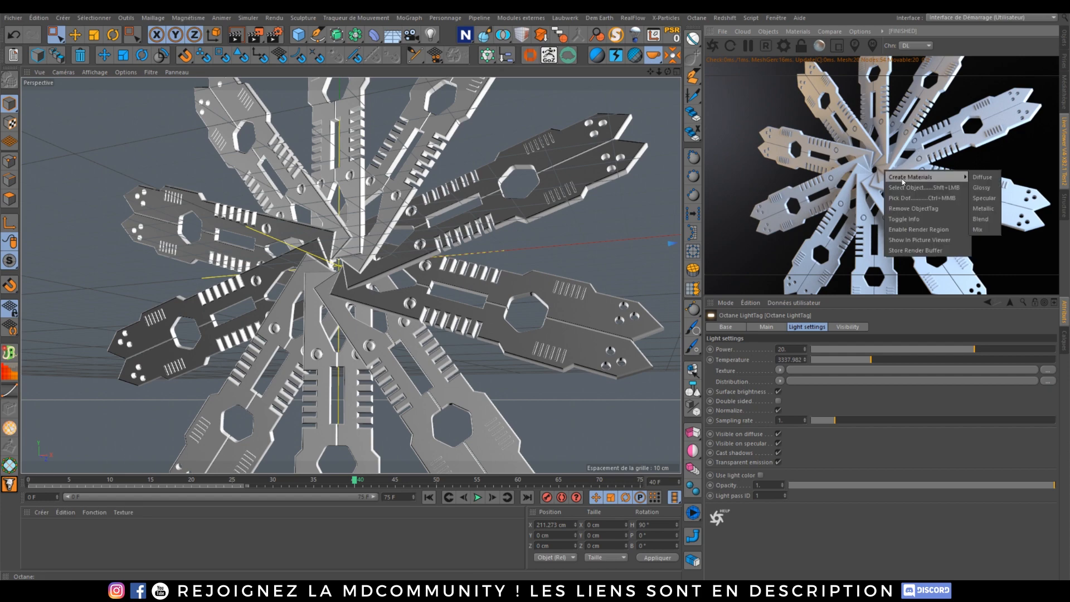
left_click(982, 188)
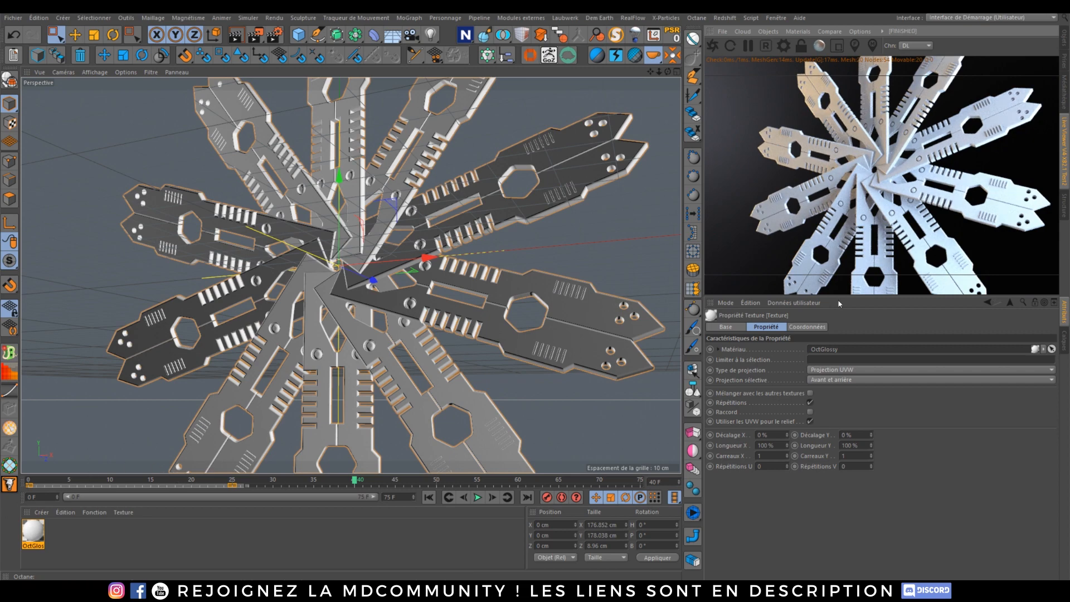
Play the unfolding animation from the first frame with the whole rosette in view.
scroll(383, 230, "down", 5)
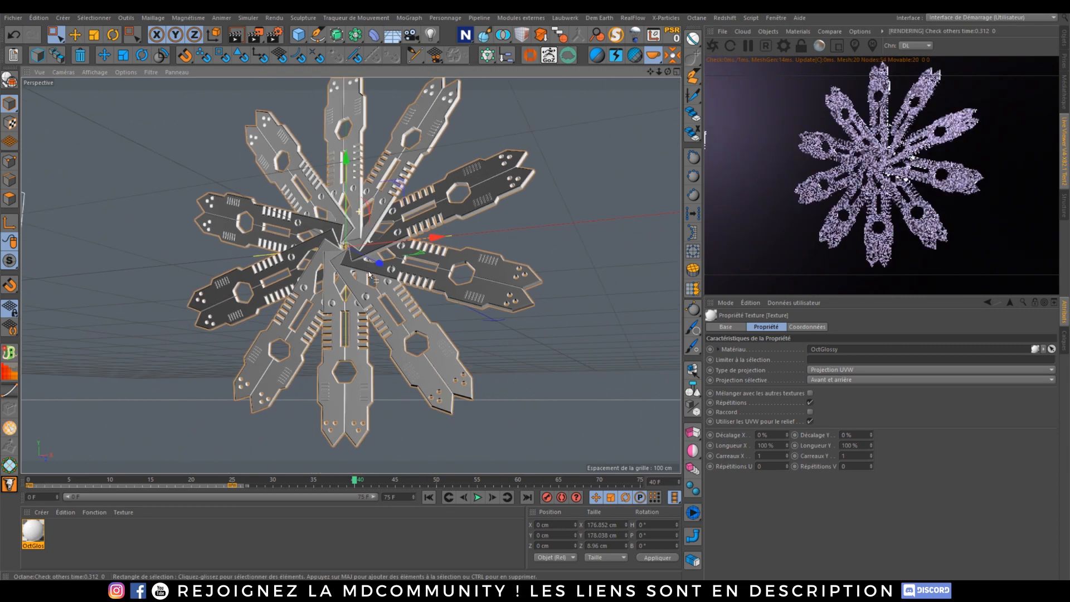
left_click(428, 497)
left_click(478, 497)
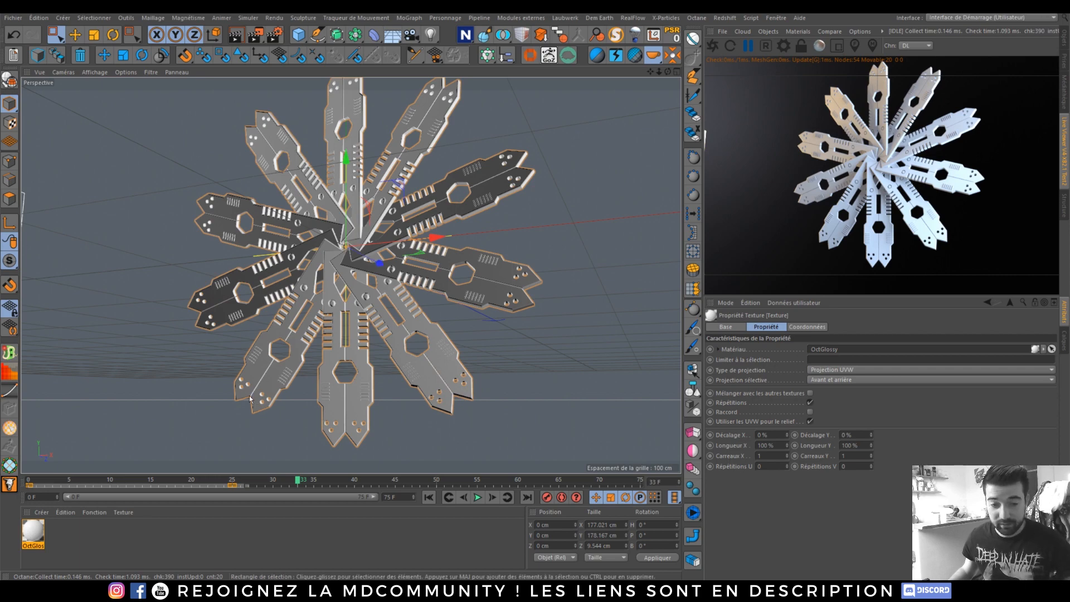
Switch to Chrome and look over the project gallery on the mhsprod Behance profile.
mouse_move(115, 590)
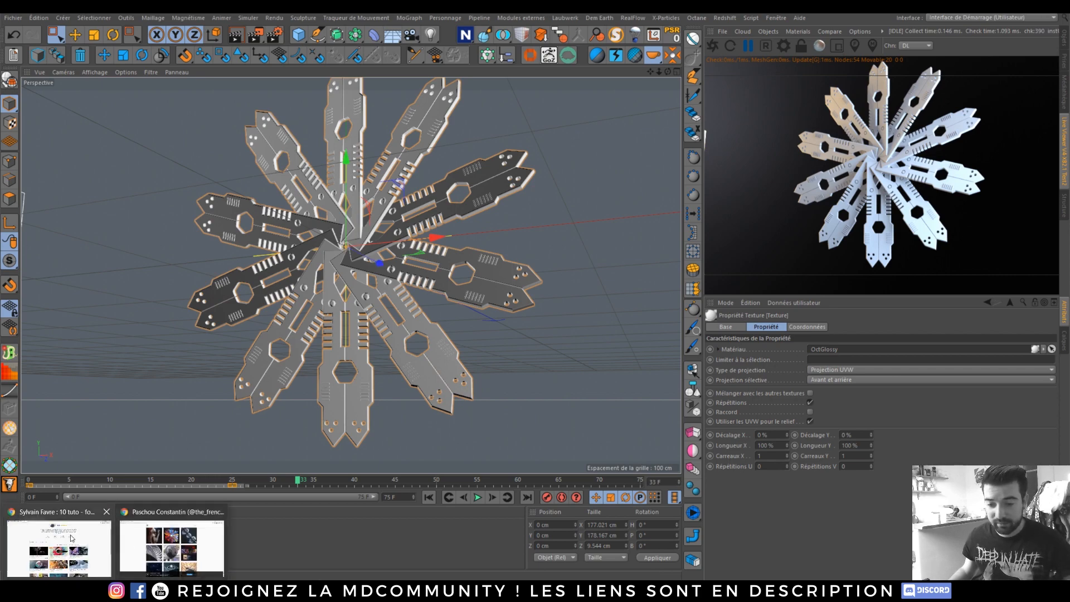
left_click(174, 546)
left_click(28, 12)
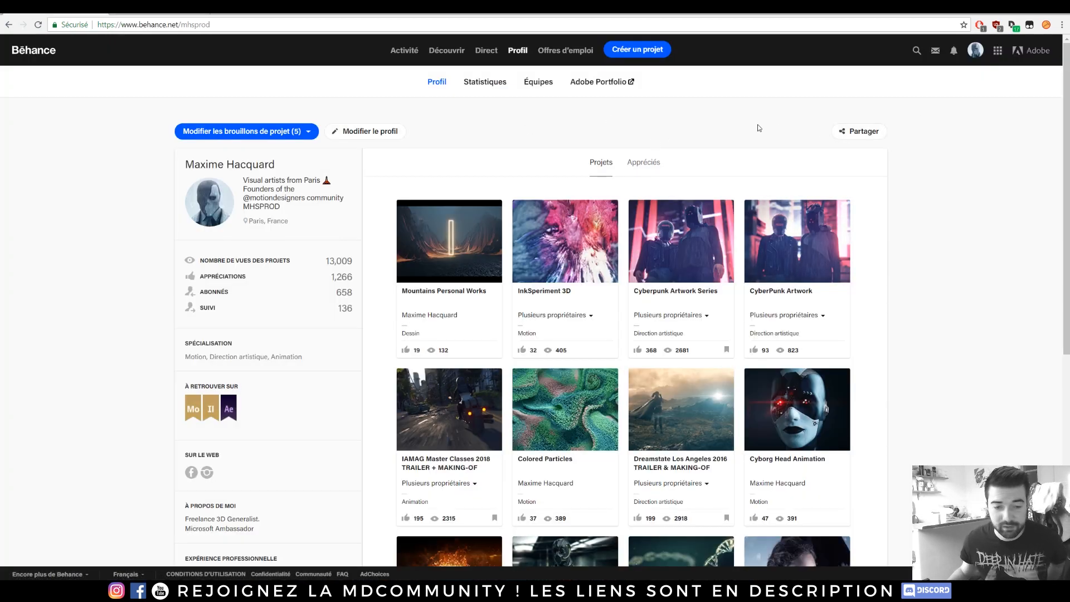
scroll(851, 260, "down", 1)
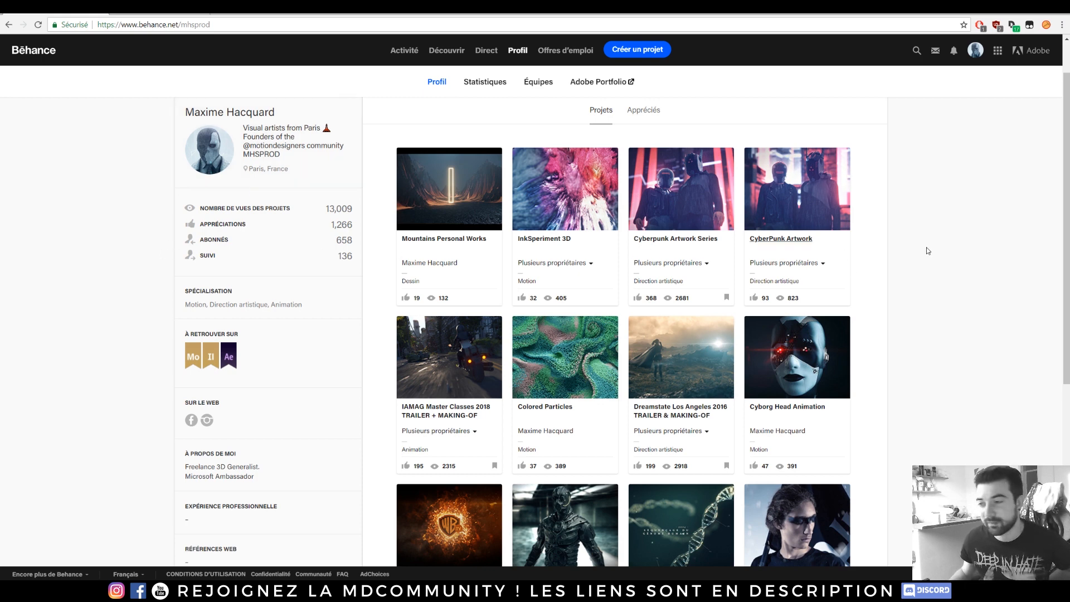
scroll(926, 251, "up", 1)
Browse the full list of courses on the mhsprod trainer page at Tuto.com.
left_click(160, 8)
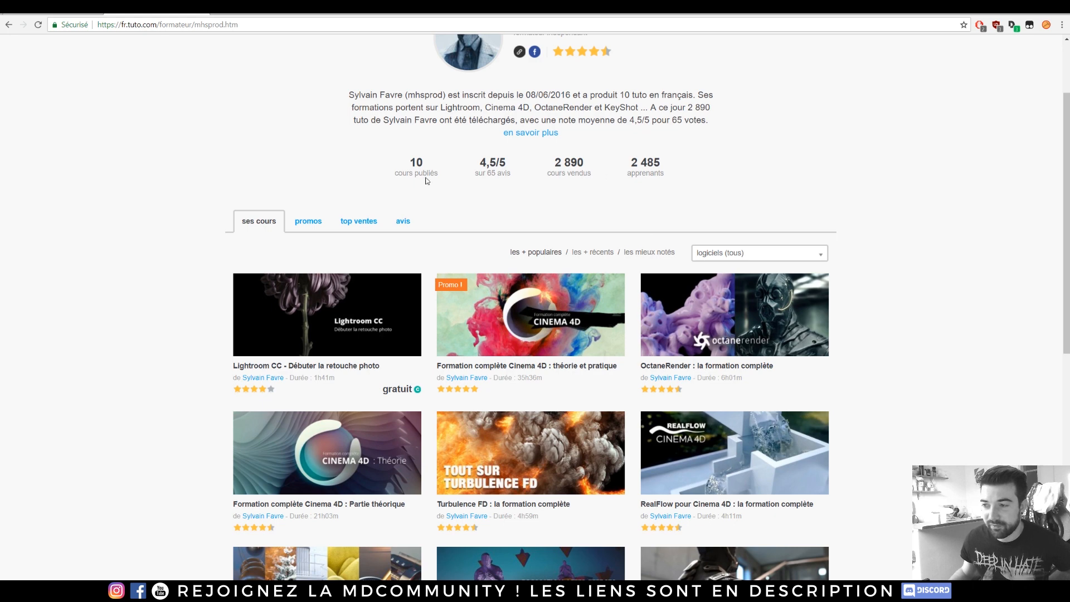
scroll(428, 181, "up", 1)
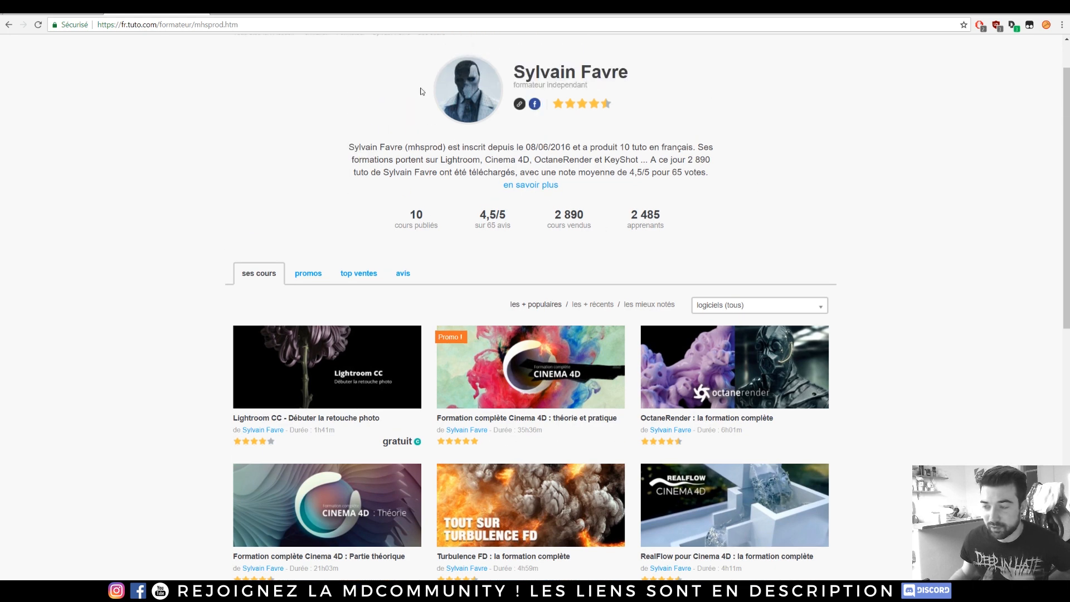
scroll(347, 186, "down", 5)
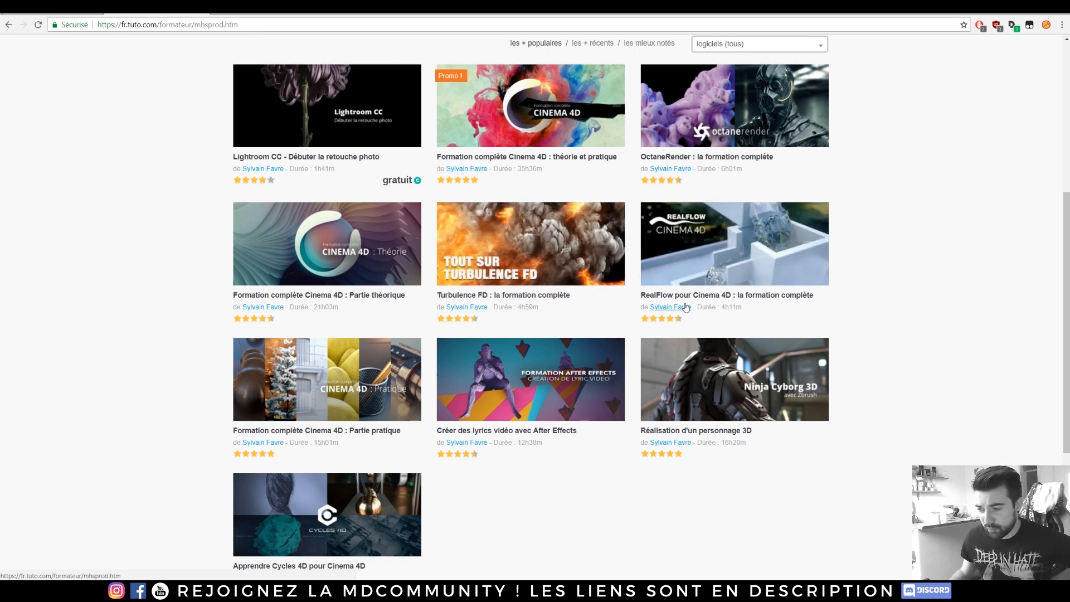
scroll(572, 363, "down", 2)
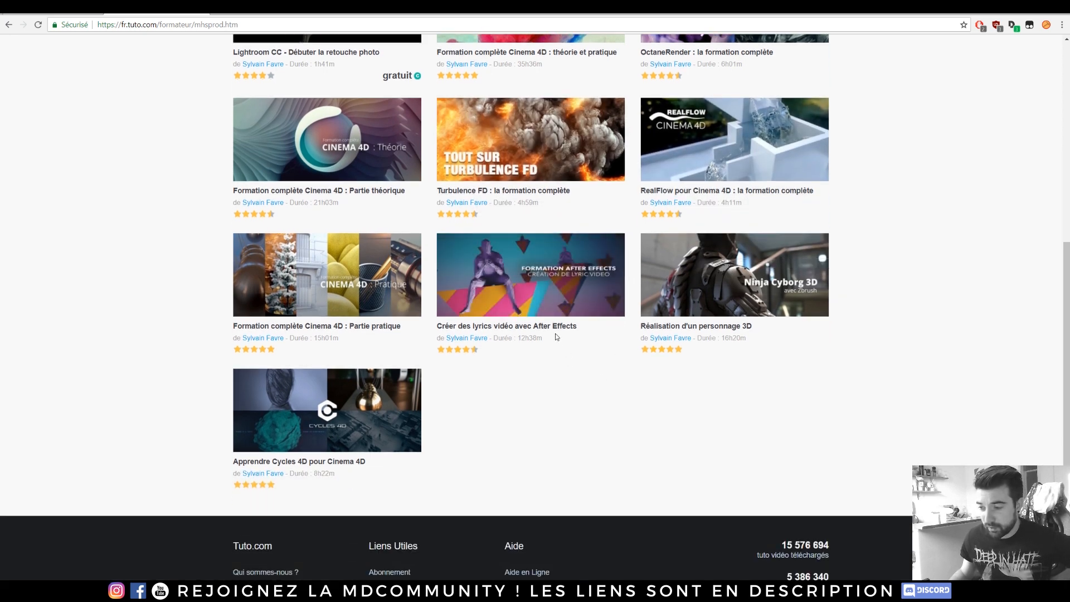
left_click_drag(517, 338, 582, 347)
left_click(566, 353)
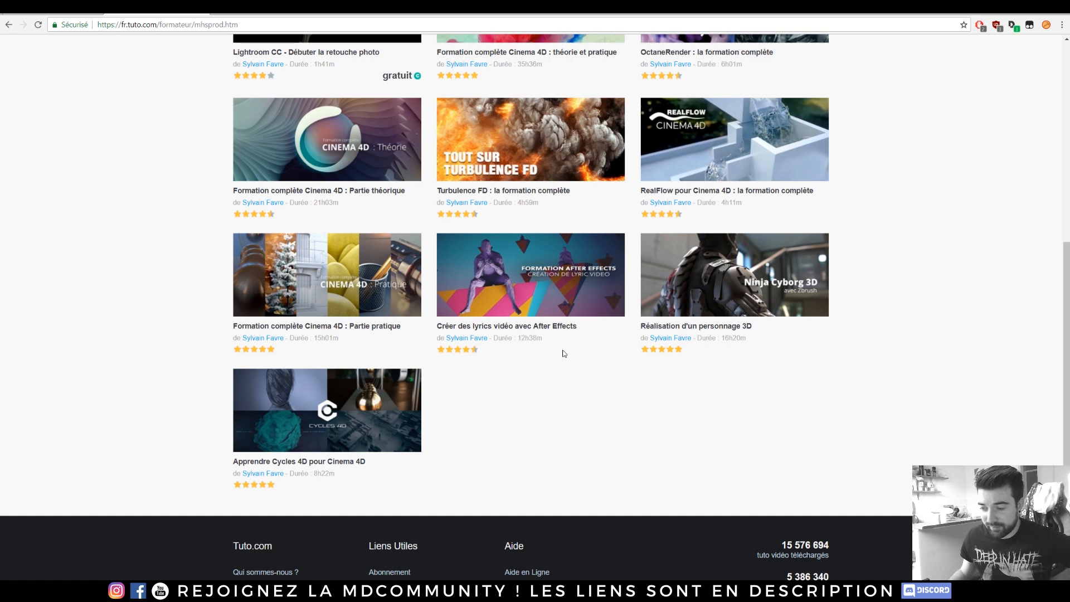
Open the course "Créer des lyrics vidéo avec After Effects" and skim its trailer video, pausing at 00:55.
left_click(530, 326)
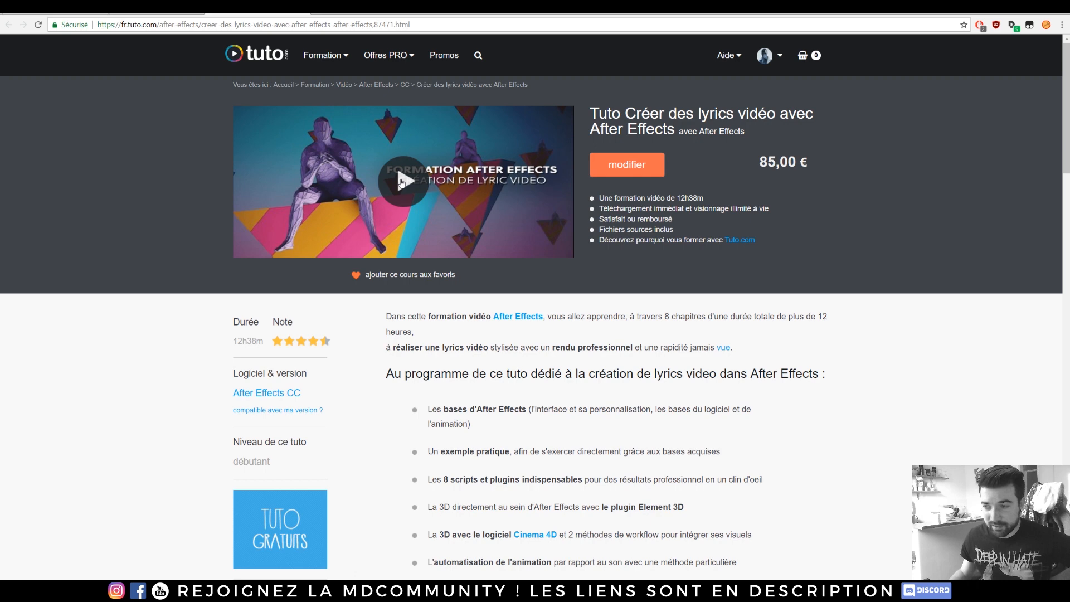
left_click(399, 185)
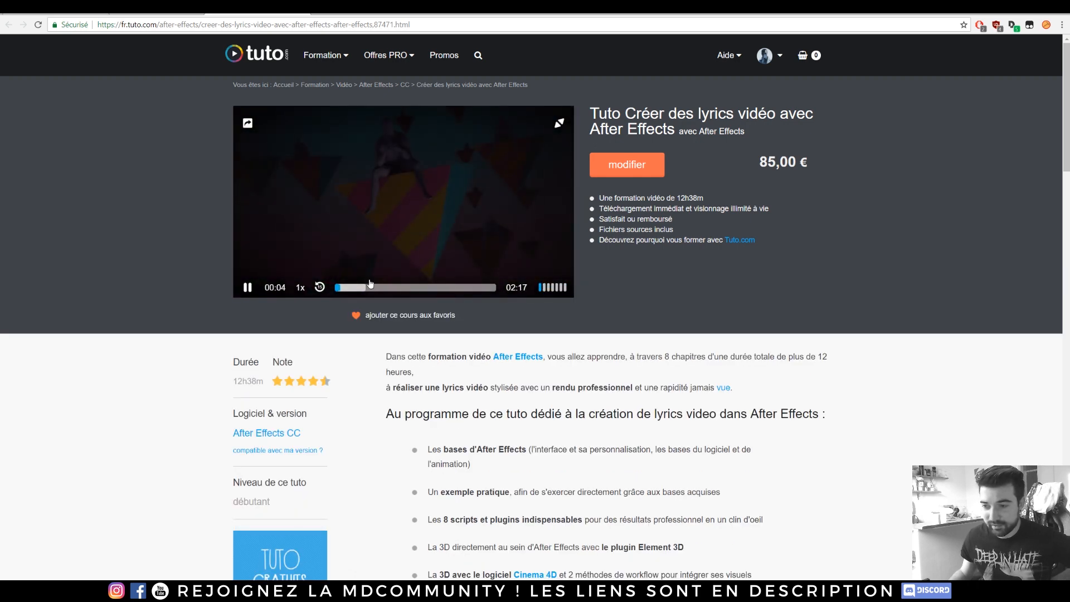
left_click(351, 287)
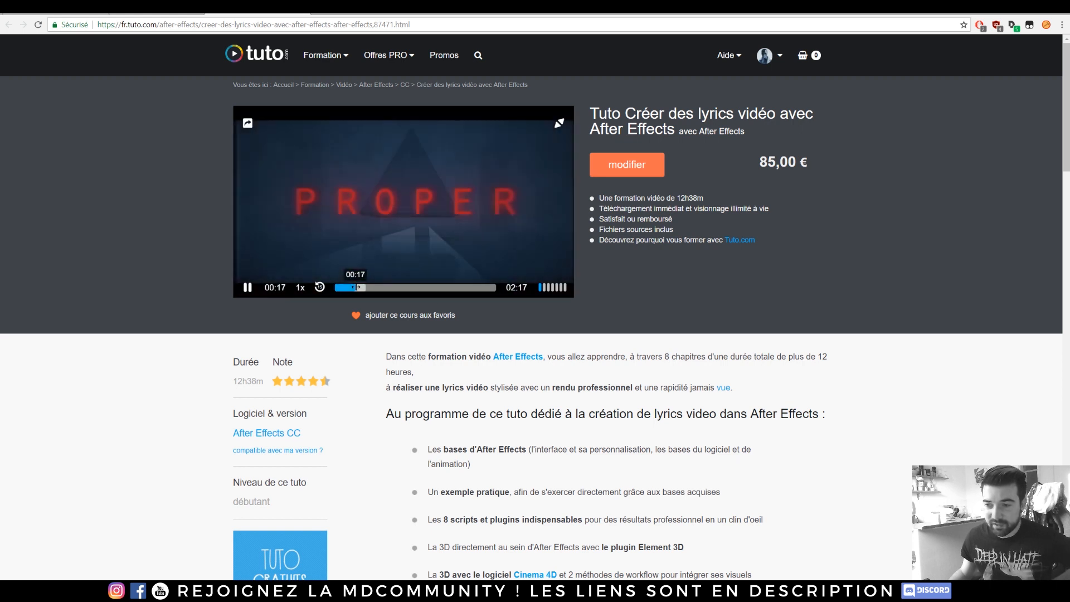
left_click(368, 286)
left_click(377, 287)
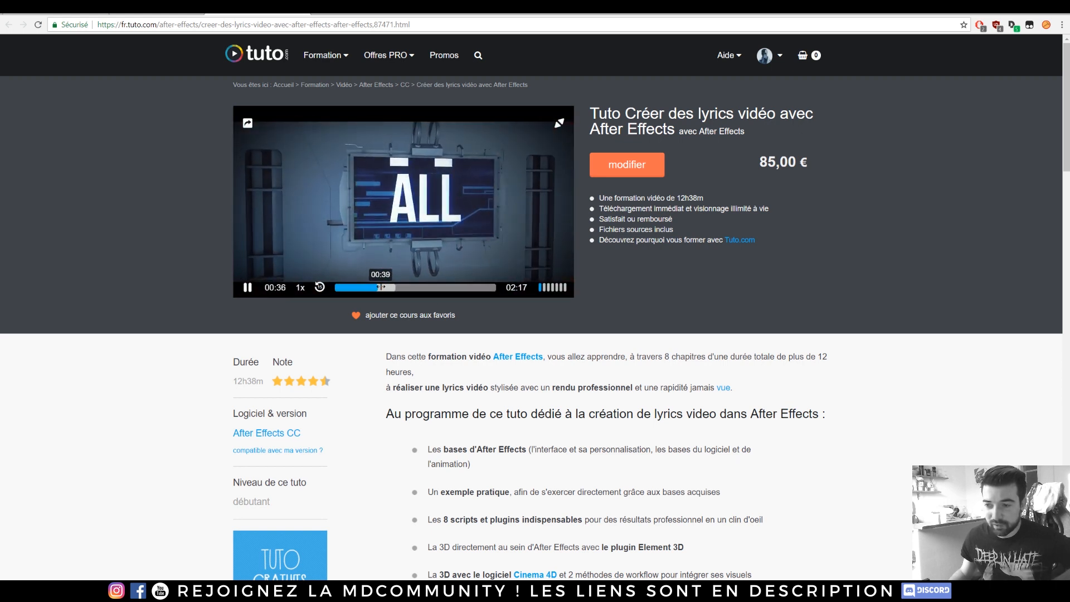
left_click(383, 287)
left_click(397, 287)
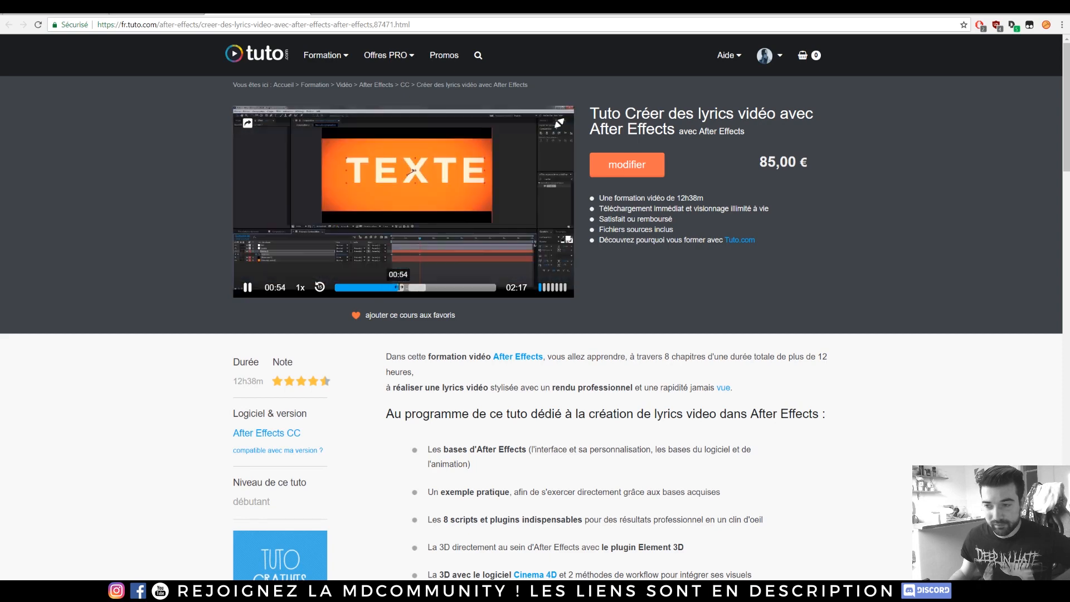
left_click(248, 287)
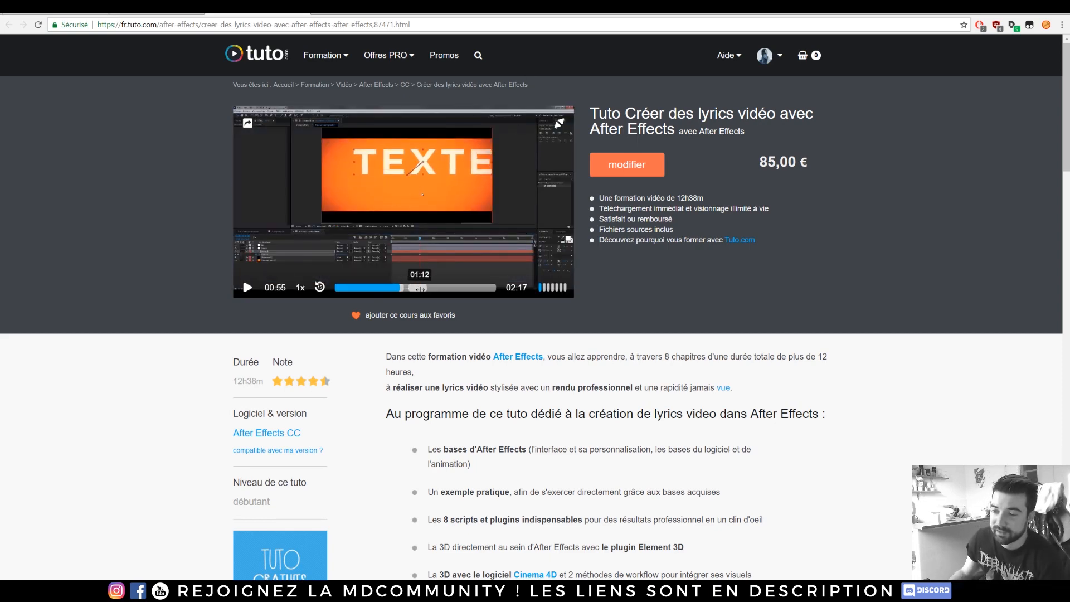
Skim the remaining part of the paused course trailer up to 02:14.
left_click(432, 287)
left_click(441, 288)
left_click(478, 287)
left_click(481, 287)
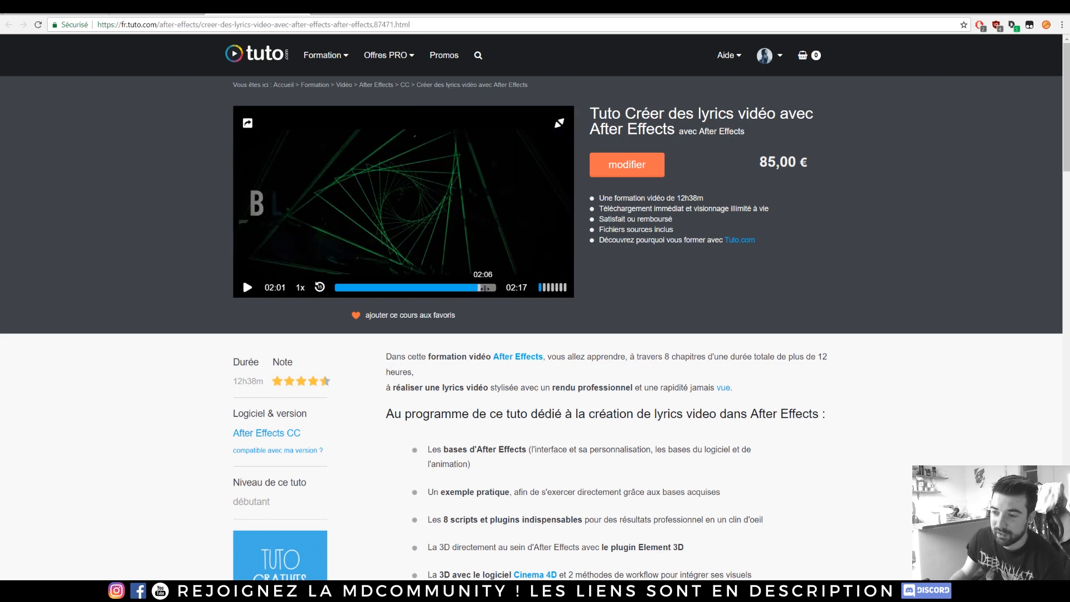
left_click(493, 287)
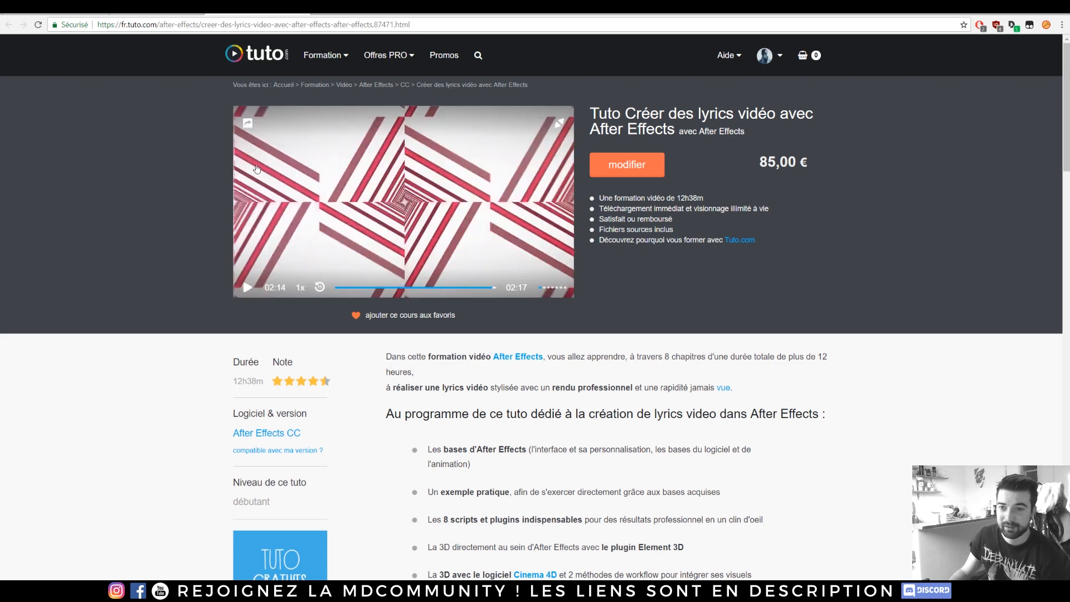